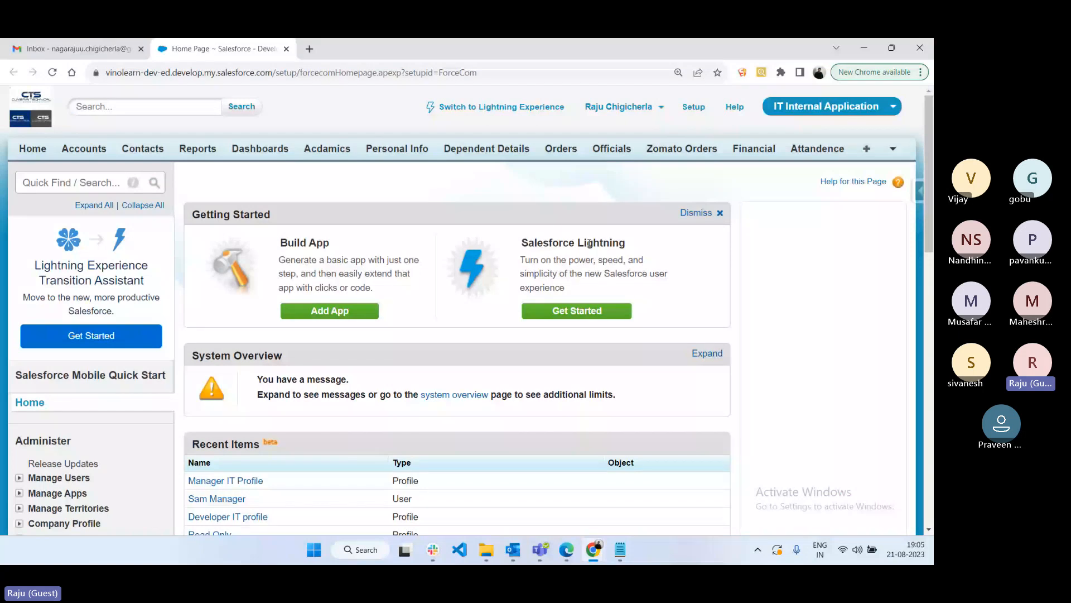
# - Open the Users list in a new tab, view the manager user's details, and select their username
pyautogui.scroll(-2, 512, 228)
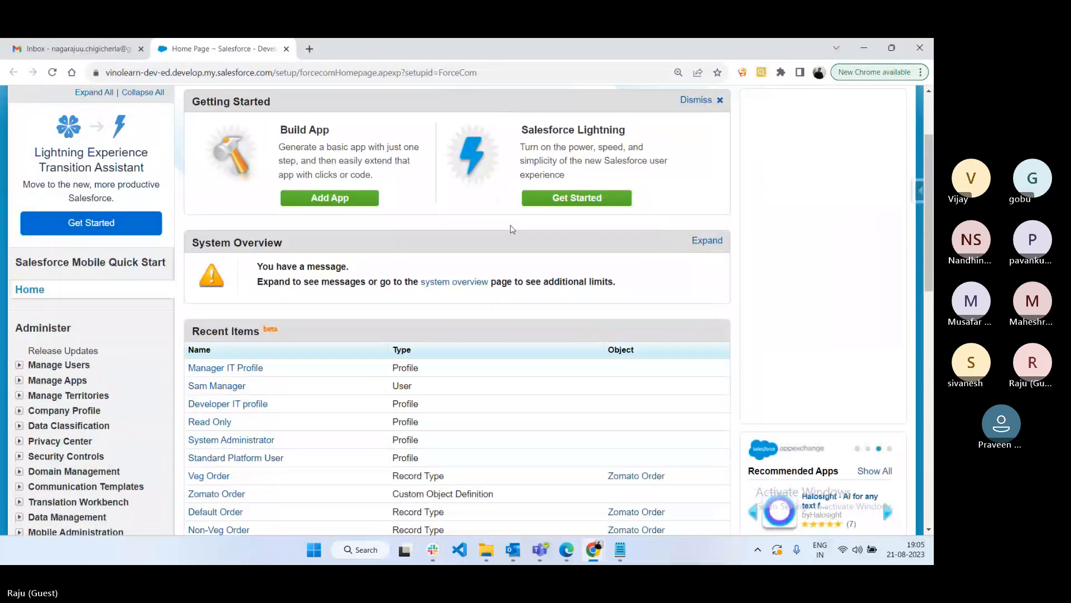
pyautogui.click(39, 356)
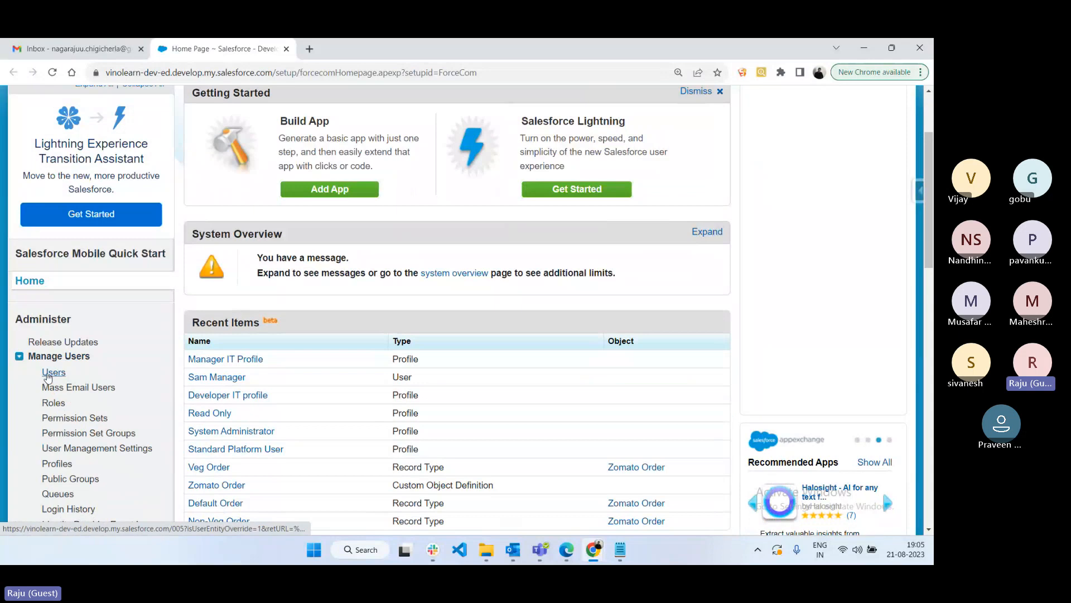
pyautogui.middleClick(54, 372)
pyautogui.click(318, 44)
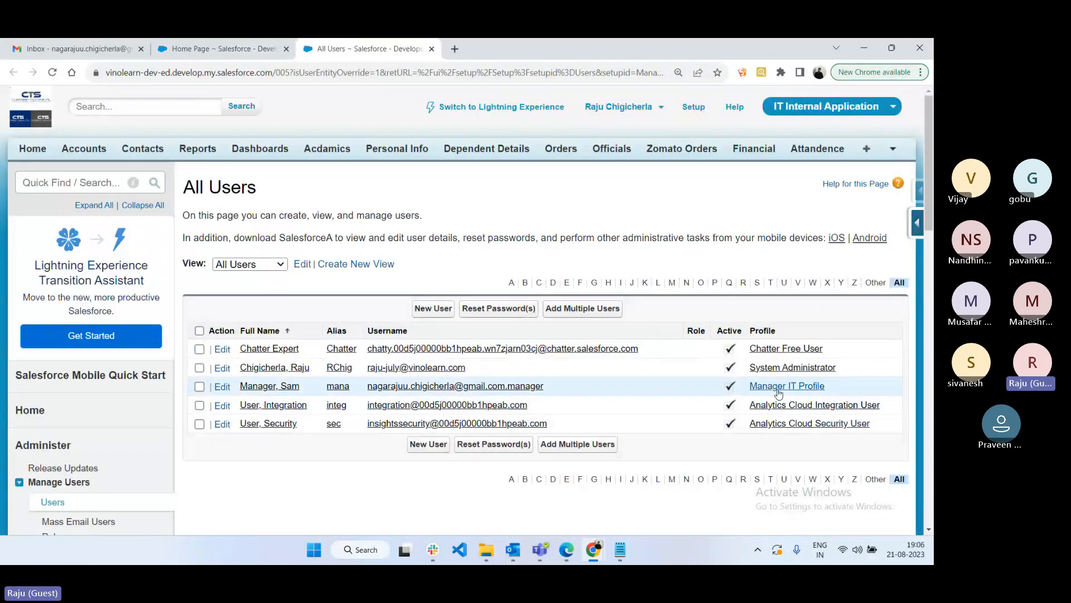
pyautogui.click(261, 387)
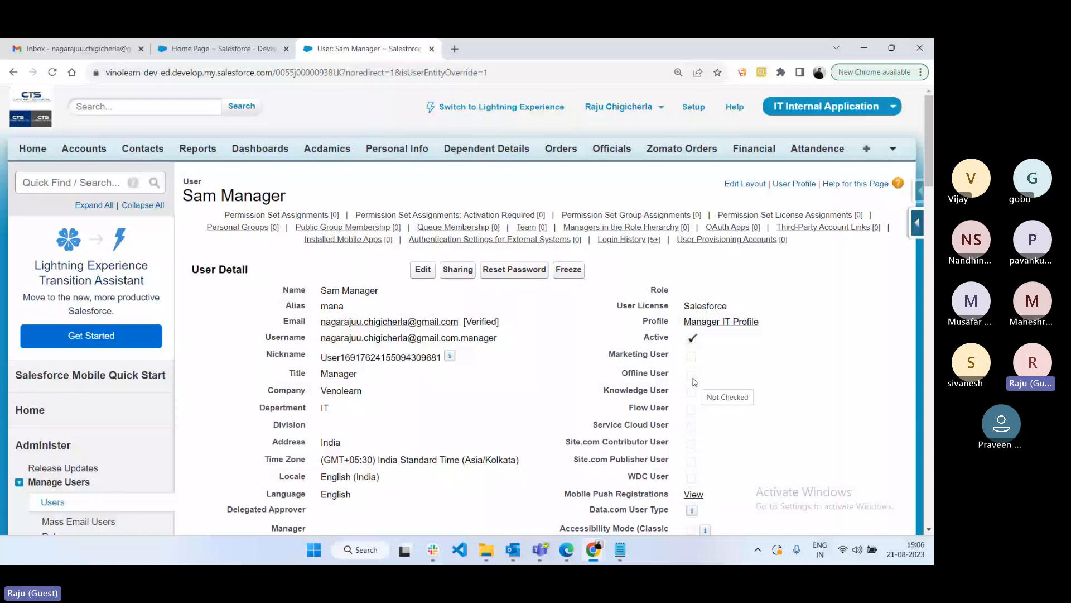
pyautogui.moveTo(498, 338); pyautogui.dragTo(320, 338)
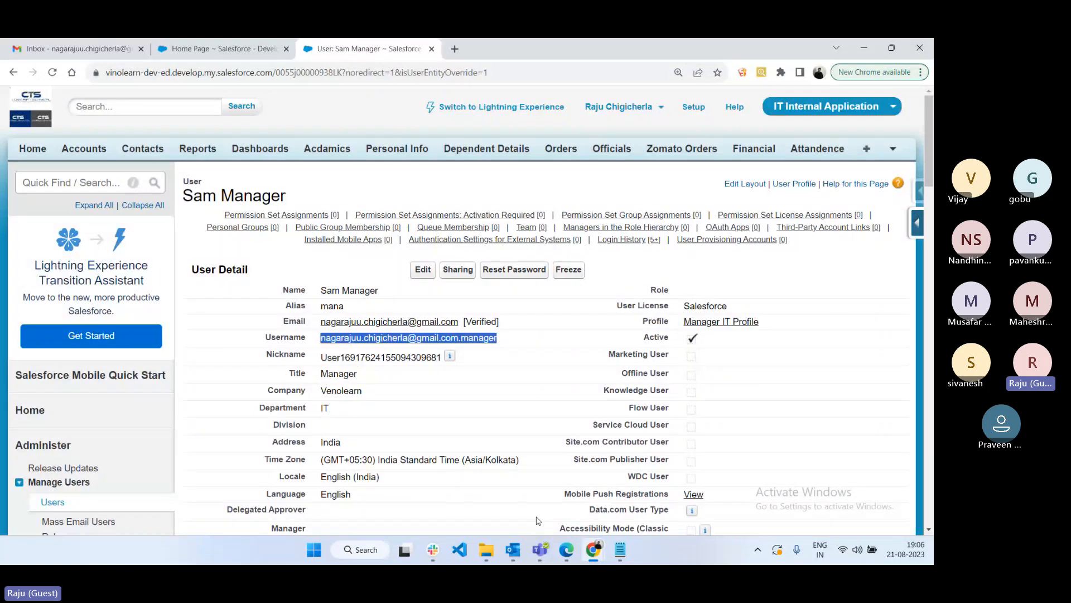
pyautogui.click(566, 550)
# - Log in at login.salesforce.com as the manager user with the saved username and corrected password
pyautogui.write('log')
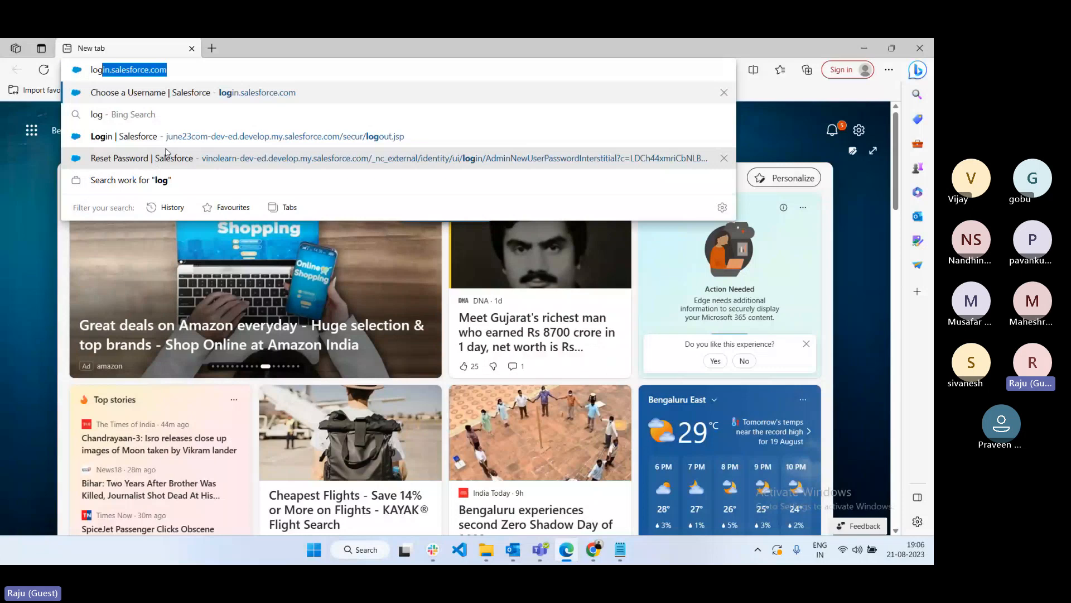
pyautogui.press('Return')
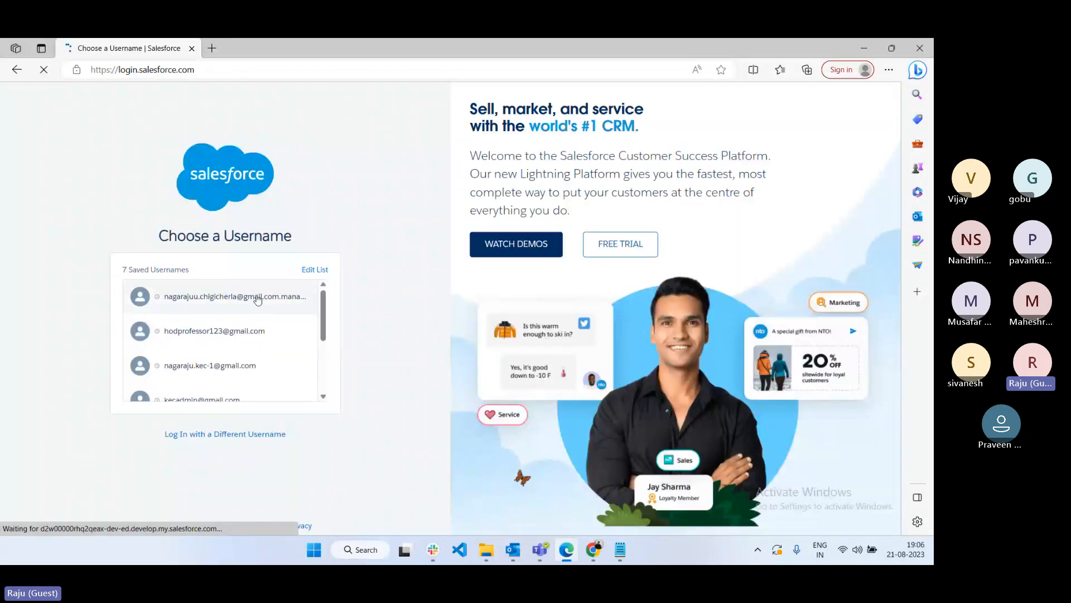
pyautogui.click(257, 300)
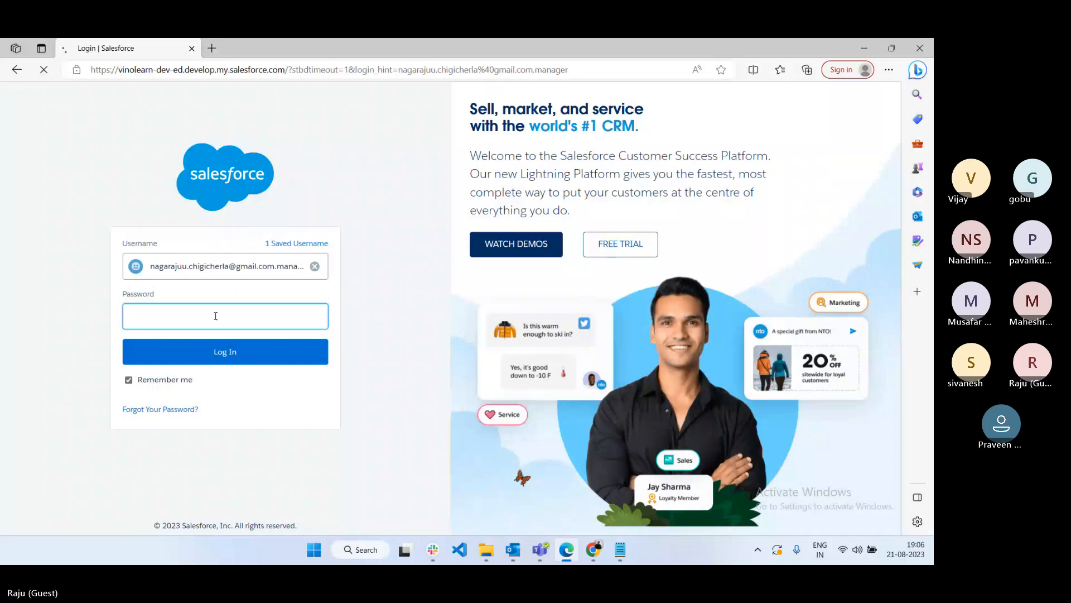
pyautogui.write('•••••••')
pyautogui.press('Return')
pyautogui.write('••••')
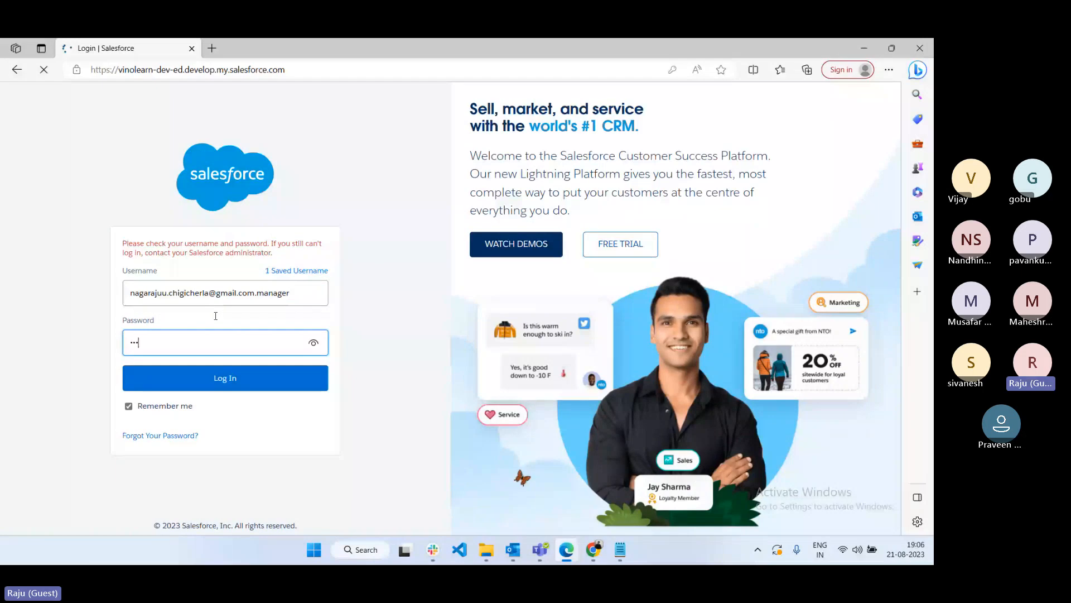
pyautogui.write('•••••')
pyautogui.press('Return')
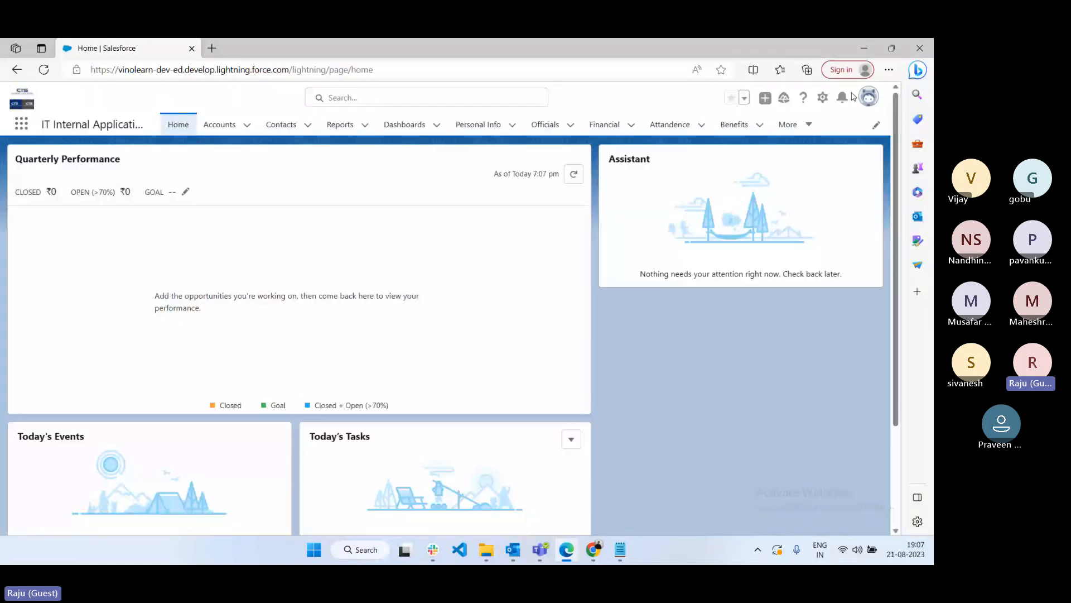
# - Switch the manager's session to Salesforce Classic, then open Manager IT Profile in the admin browser
pyautogui.click(862, 96)
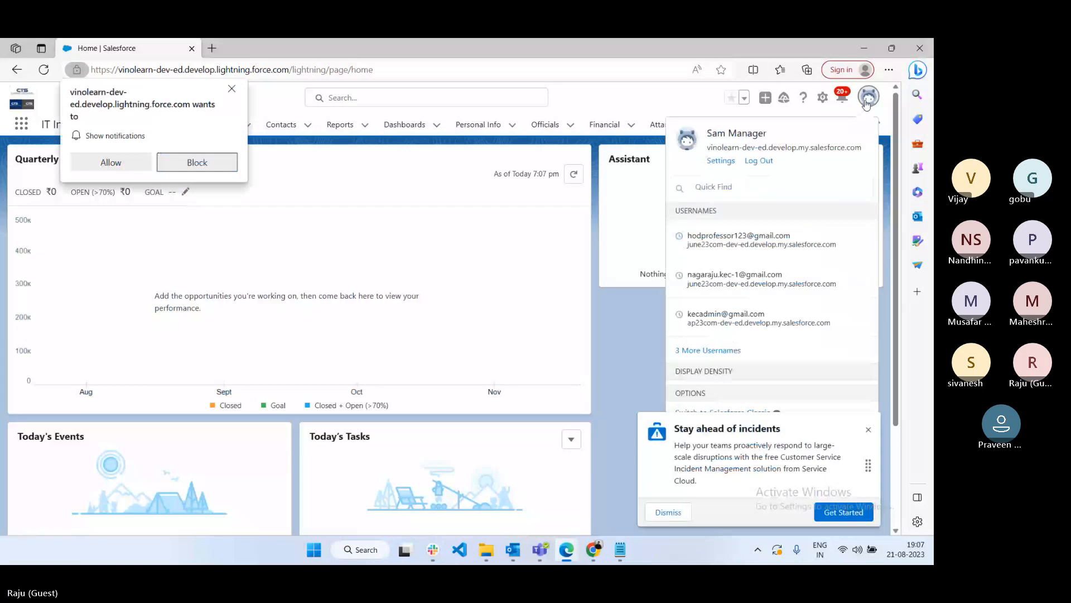
pyautogui.click(703, 188)
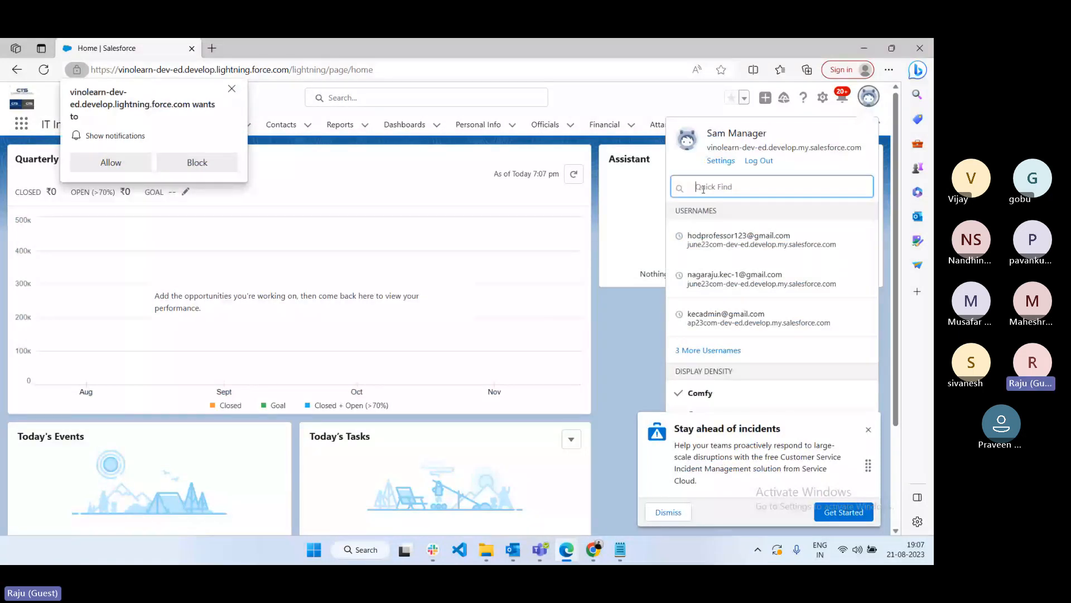
pyautogui.write('class')
pyautogui.click(725, 294)
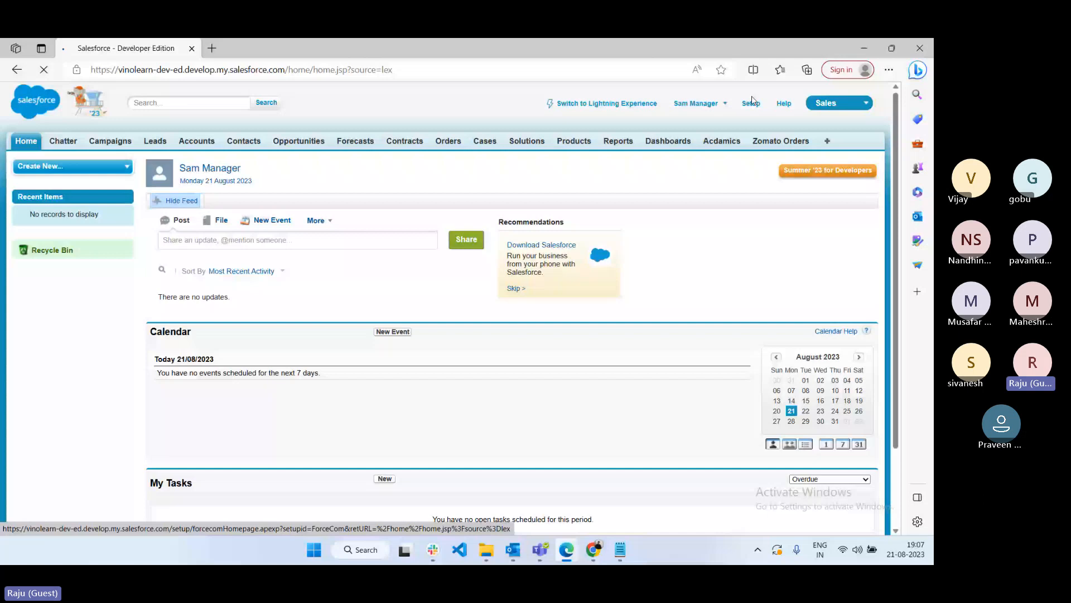
pyautogui.hotkey('alt', 'Tab')
pyautogui.click(718, 328)
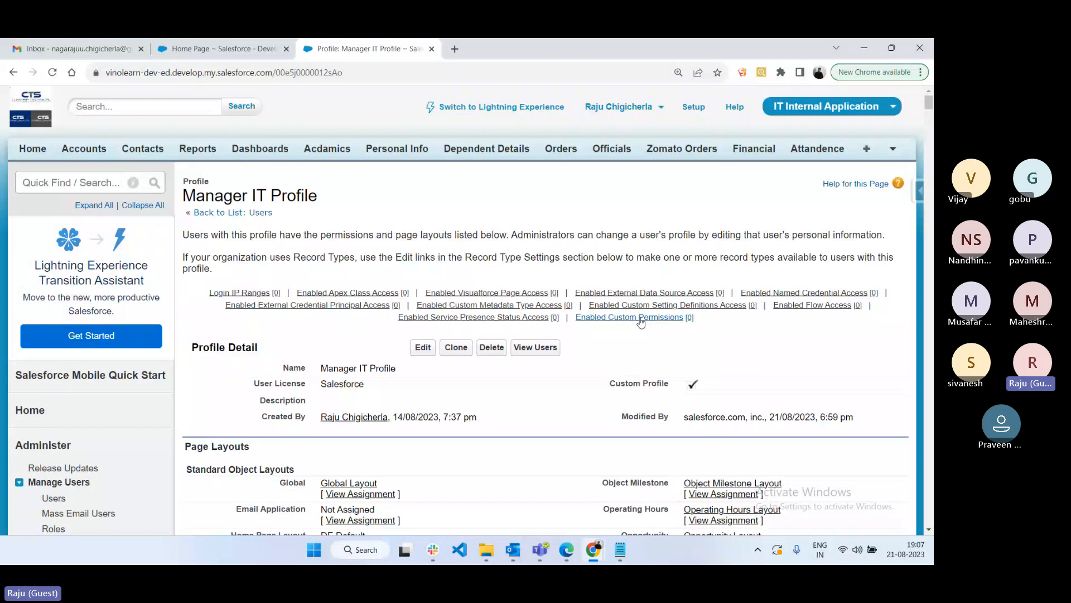
# - Edit Manager IT Profile to reach Custom App Settings, with the Profiles list in a separate tab
pyautogui.scroll(-5, 551, 339)
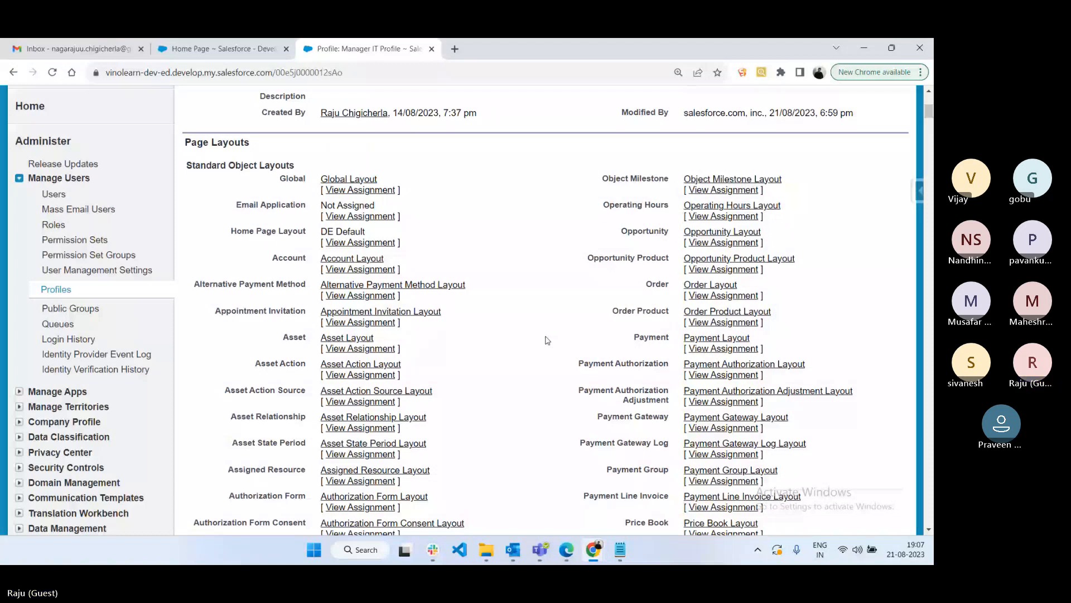
pyautogui.scroll(1, 425, 109)
pyautogui.click(425, 109)
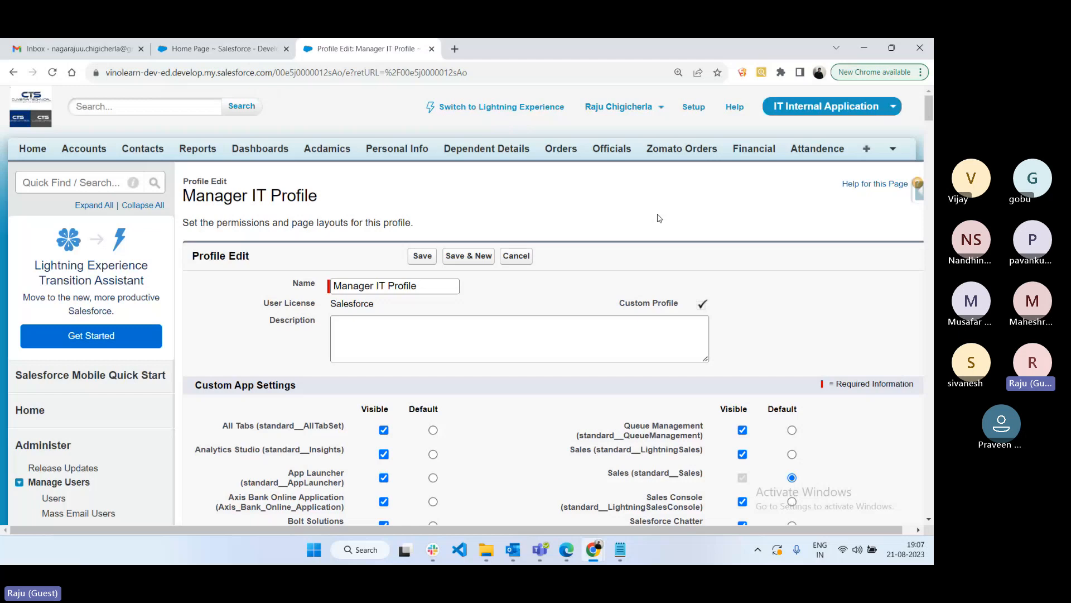
pyautogui.scroll(-1, 627, 201)
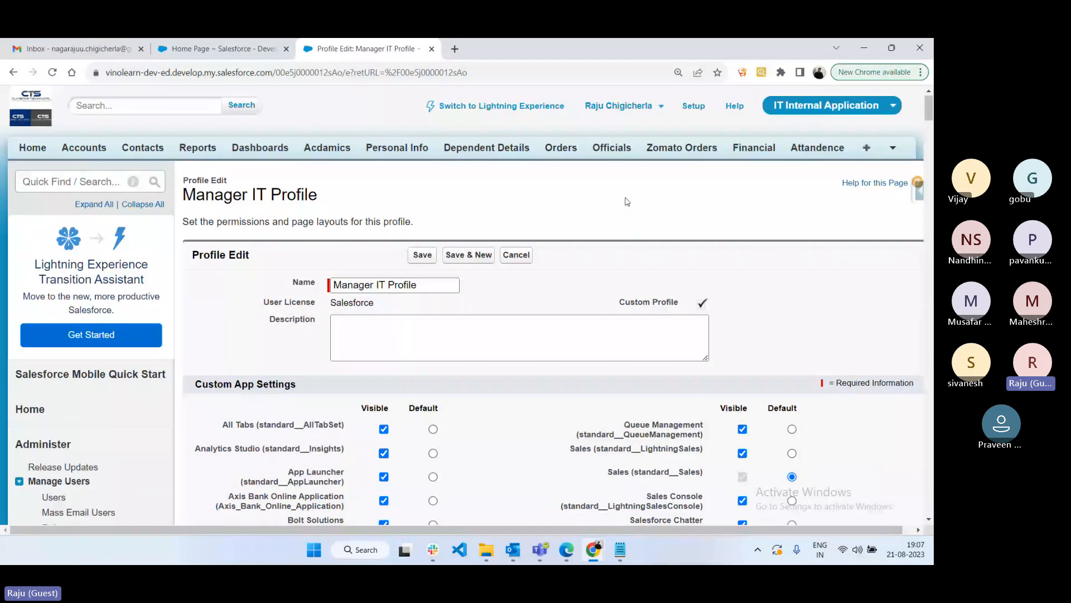
pyautogui.scroll(-4, 49, 256)
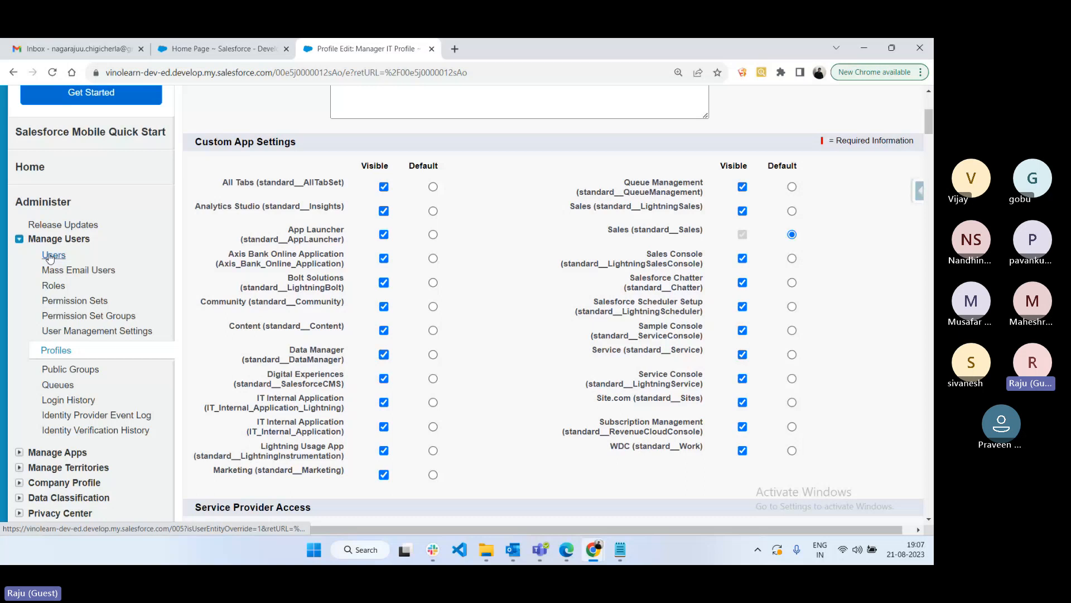
pyautogui.middleClick(64, 354)
pyautogui.click(56, 350)
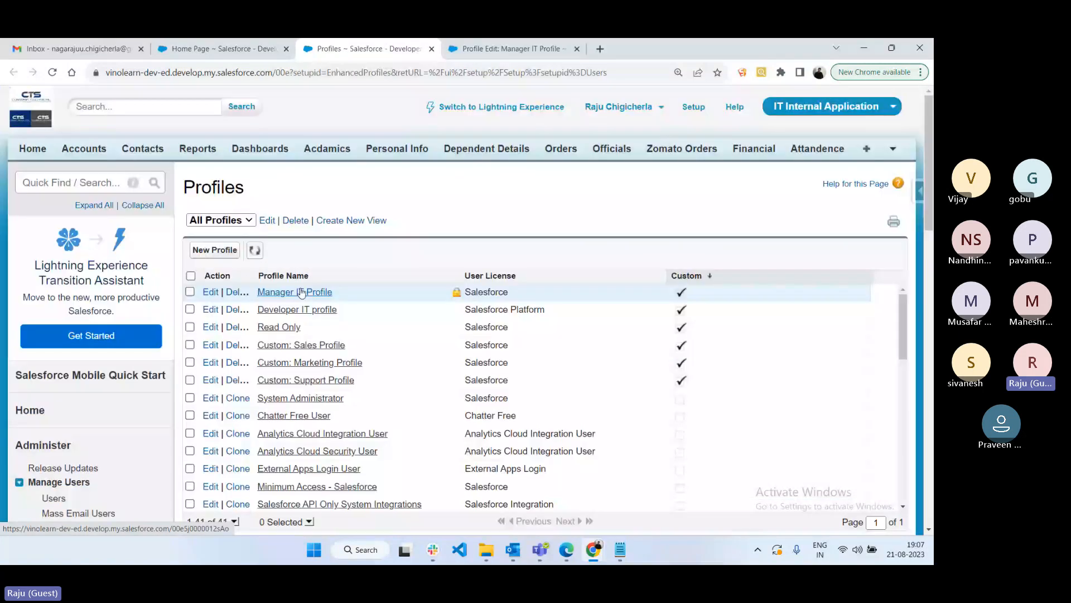
pyautogui.click(480, 50)
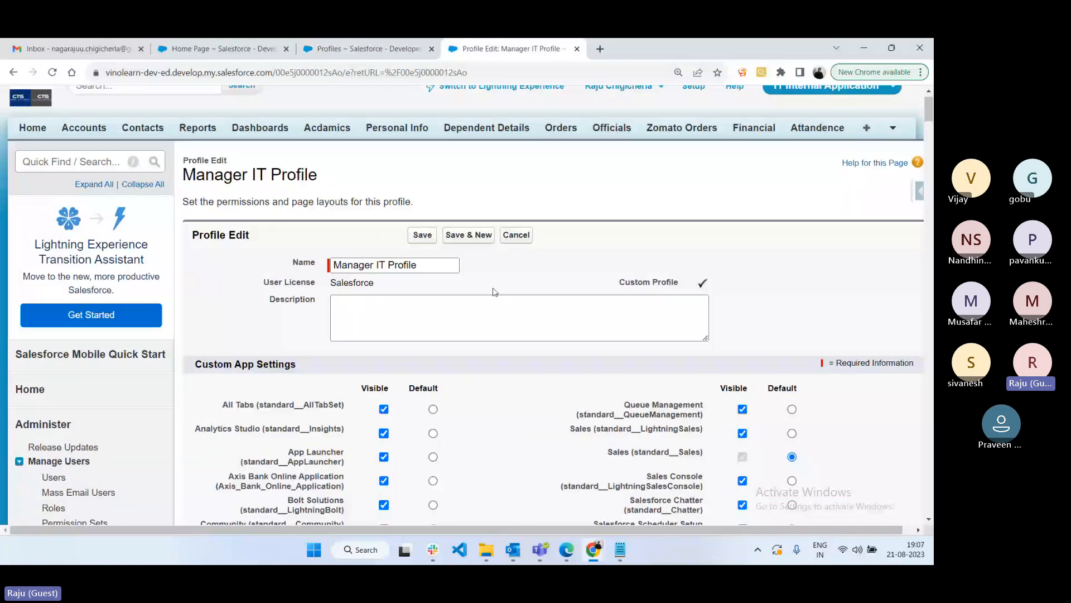
pyautogui.scroll(-6, 494, 292)
pyautogui.scroll(3, 485, 282)
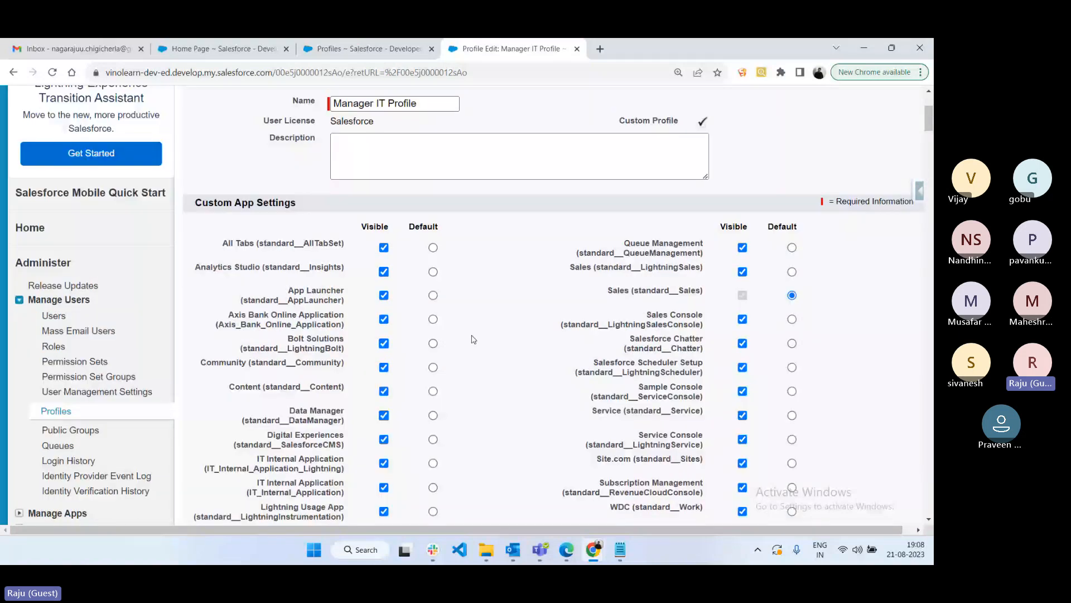
# - Type 'Profile Permissions:', an === underline, and '> Custom App Settings' in Notepad
pyautogui.hotkey('alt', 'Tab')
pyautogui.write('Profile Permiss')
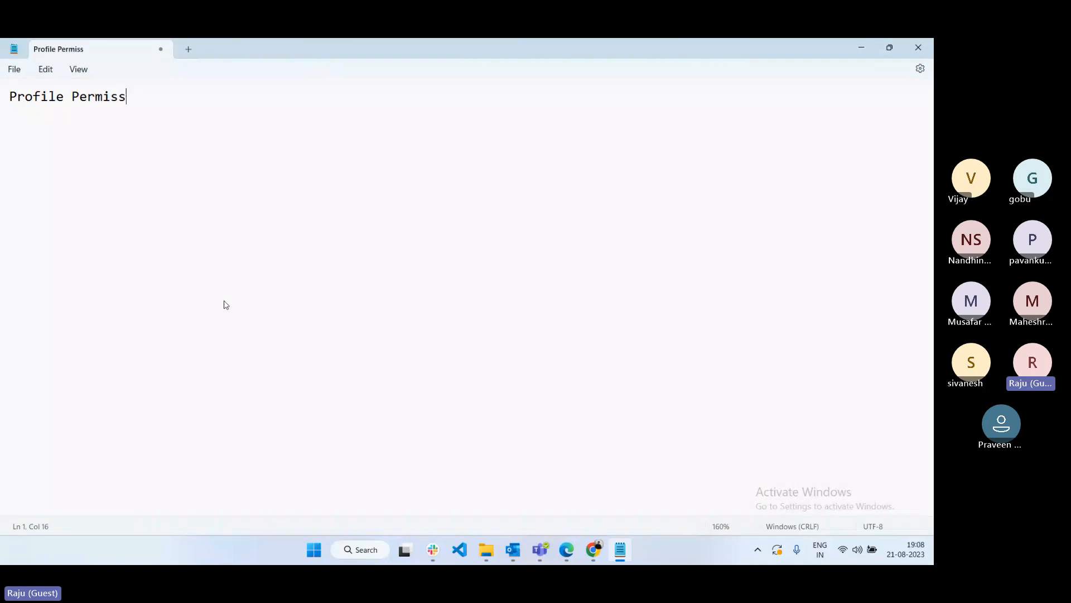
pyautogui.write('ions:')
pyautogui.press('Return')
pyautogui.write('=')
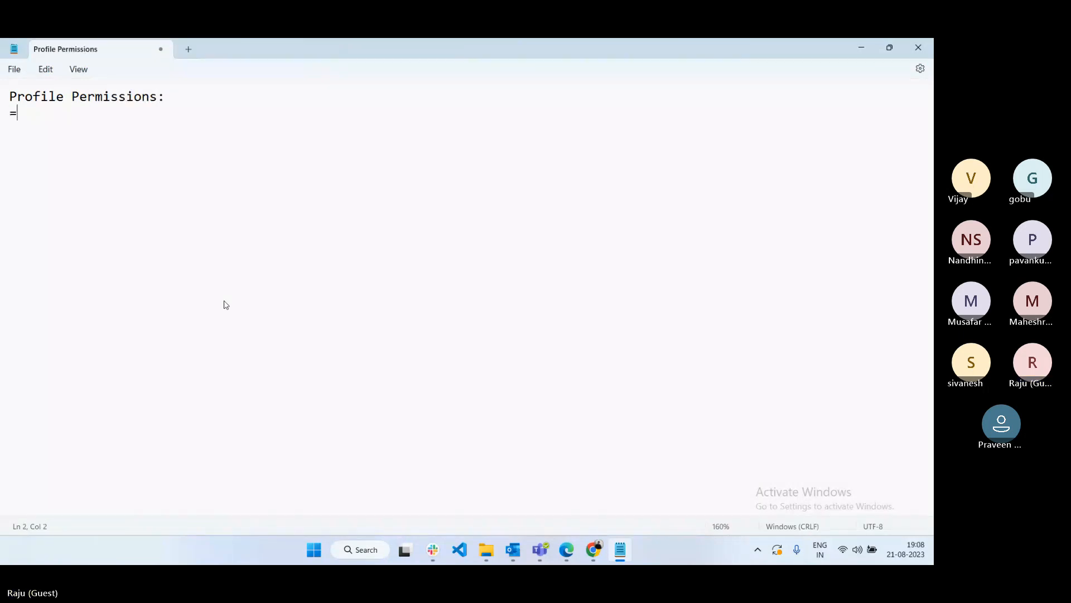
pyautogui.write('=================')
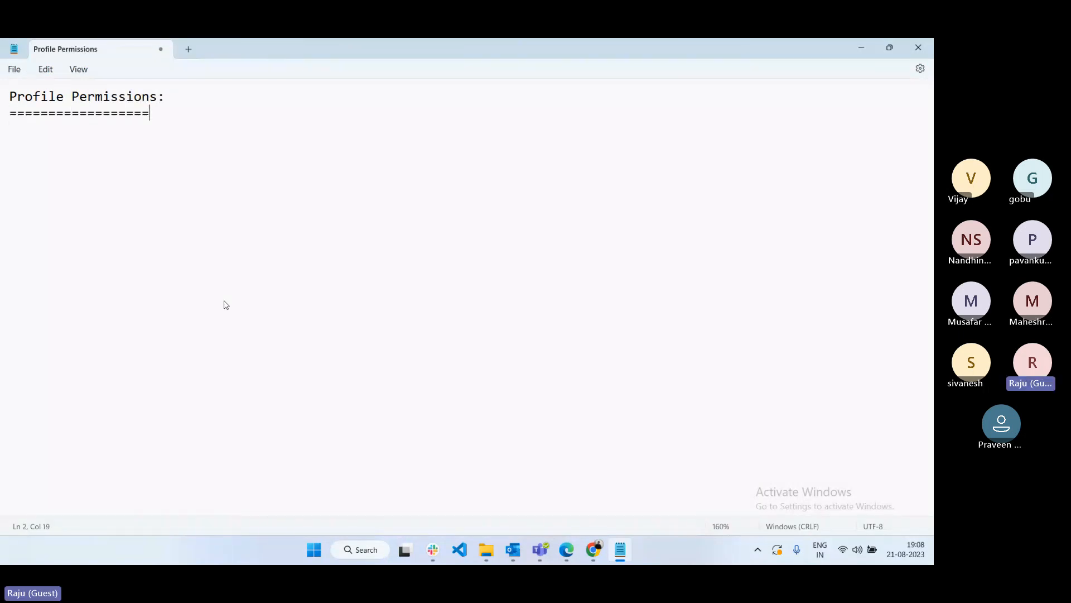
pyautogui.write('=')
pyautogui.press('Return')
pyautogui.write('> Custom App Settings')
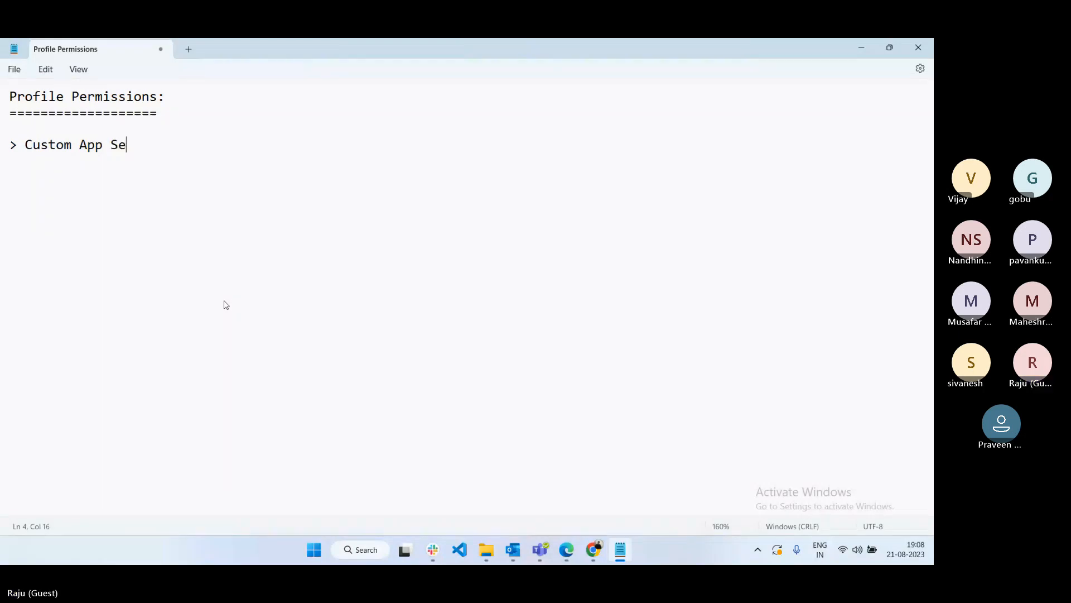
# - Check the Custom App Settings heading on the profile edit page, then return to the notes
pyautogui.click(586, 550)
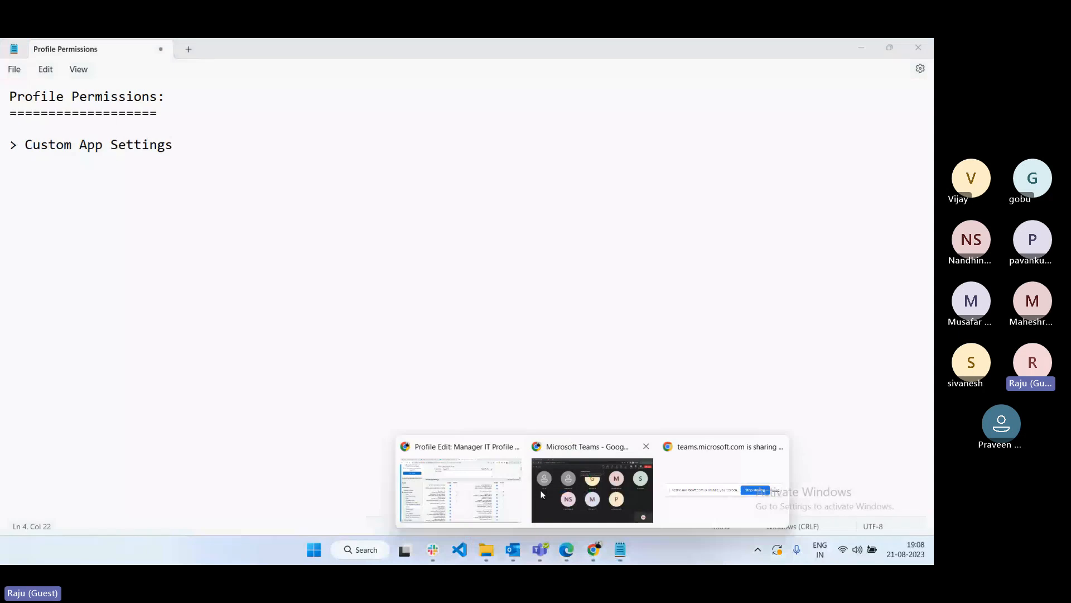
pyautogui.click(501, 472)
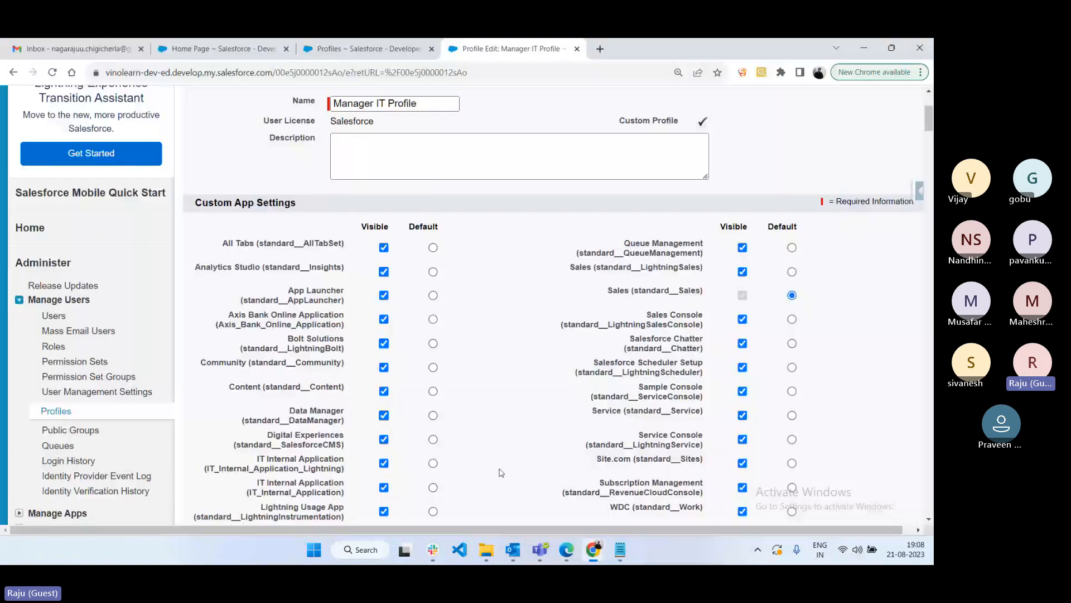
pyautogui.tripleClick(293, 204)
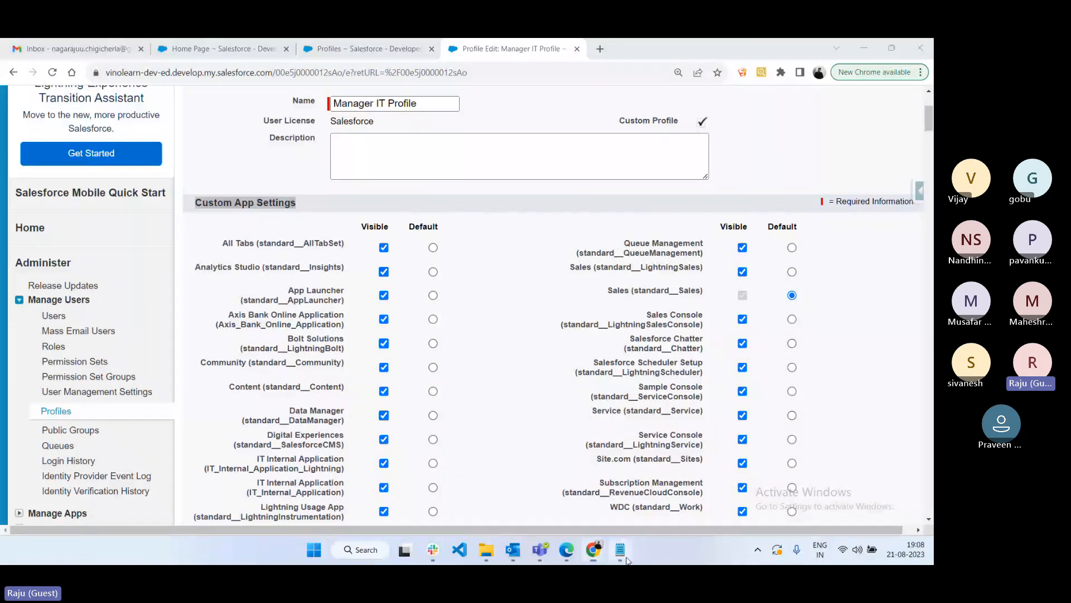
pyautogui.click(624, 557)
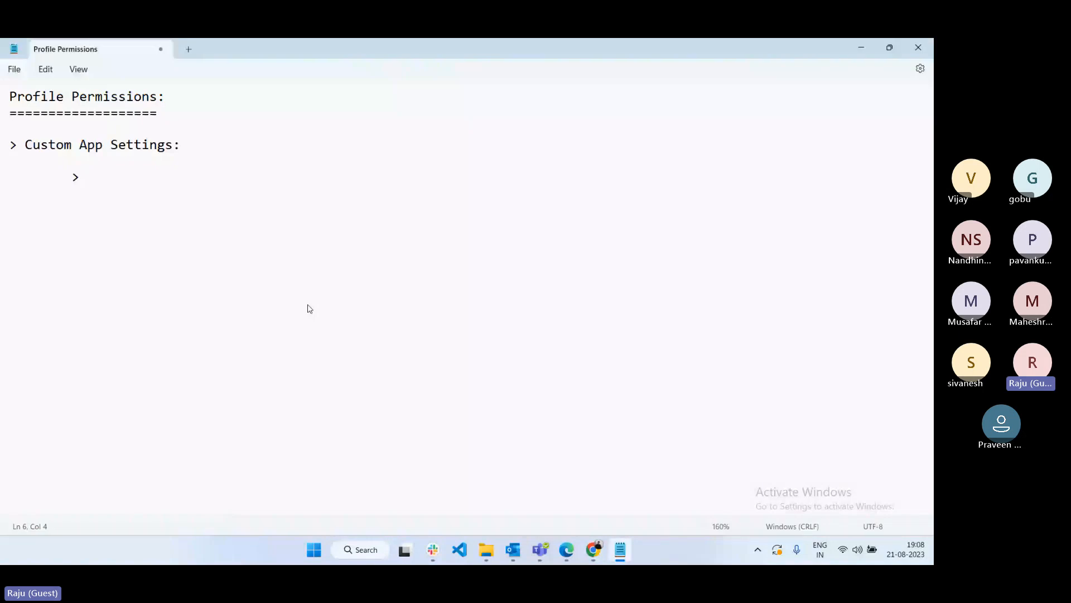
# - Check the manager's available apps list, then return to the Manager IT Profile editor
pyautogui.click(563, 556)
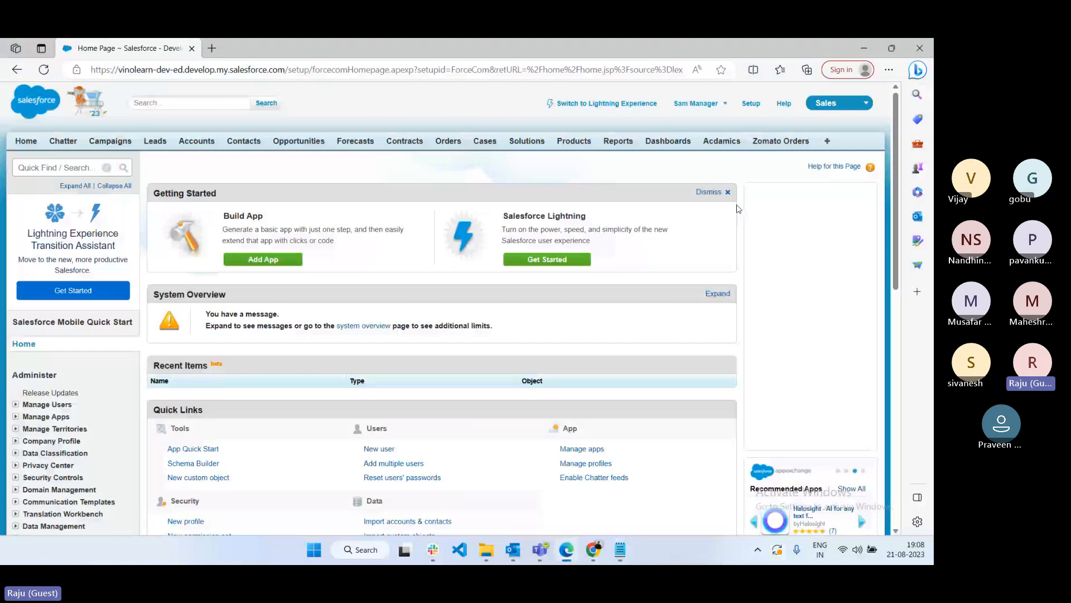
pyautogui.click(837, 102)
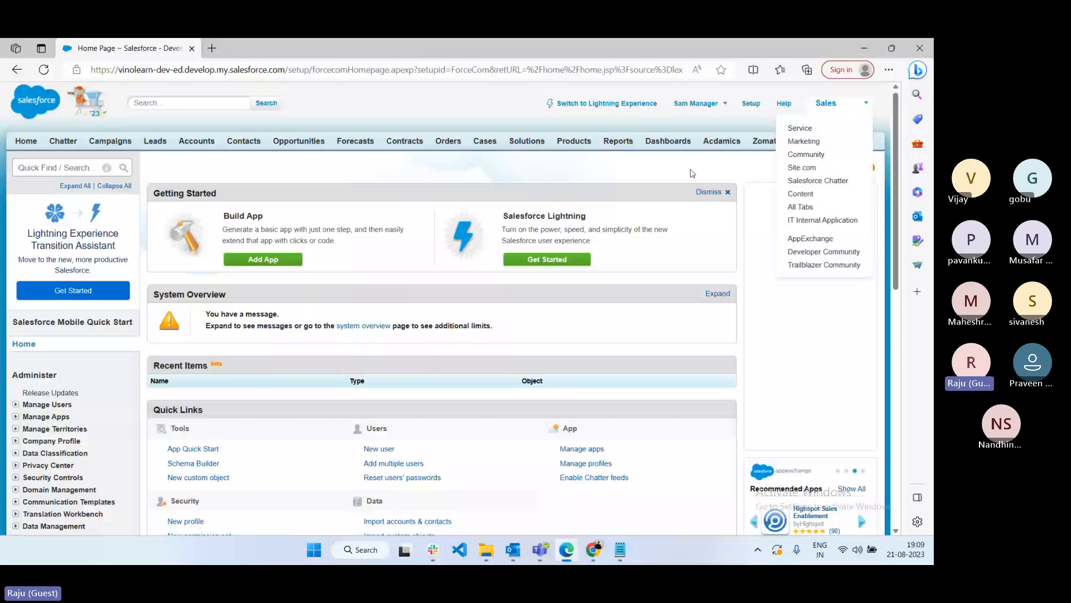
pyautogui.click(592, 557)
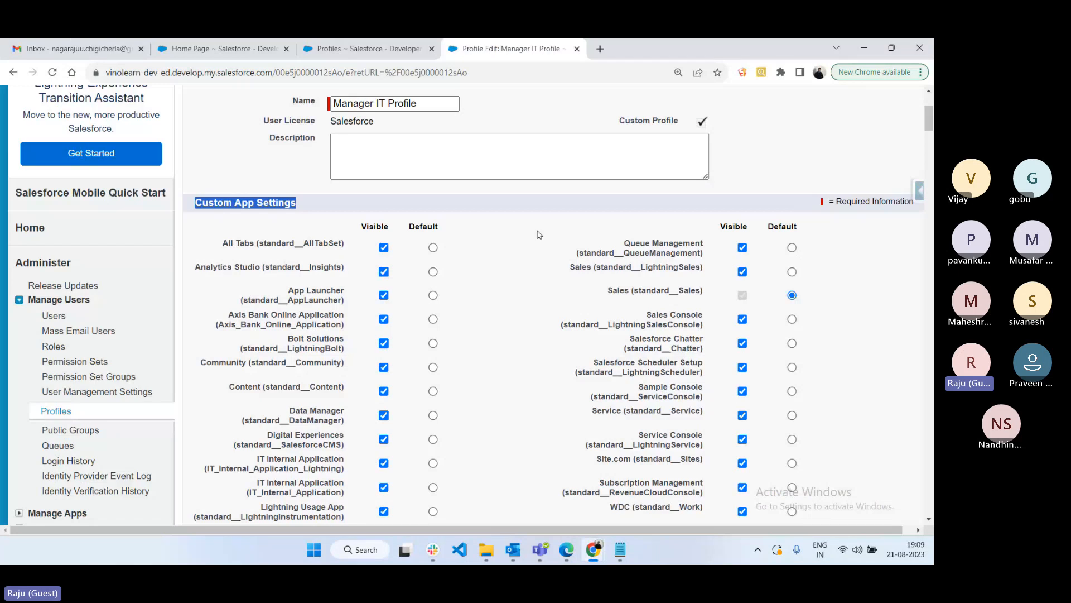
# - Hide All Tabs, Analytics Studio, App Launcher, Axis Bank, Bolt Solutions, Community, Content, Data Manager, Digital Experiences
pyautogui.scroll(-1, 219, 174)
pyautogui.moveTo(219, 174); pyautogui.dragTo(328, 211)
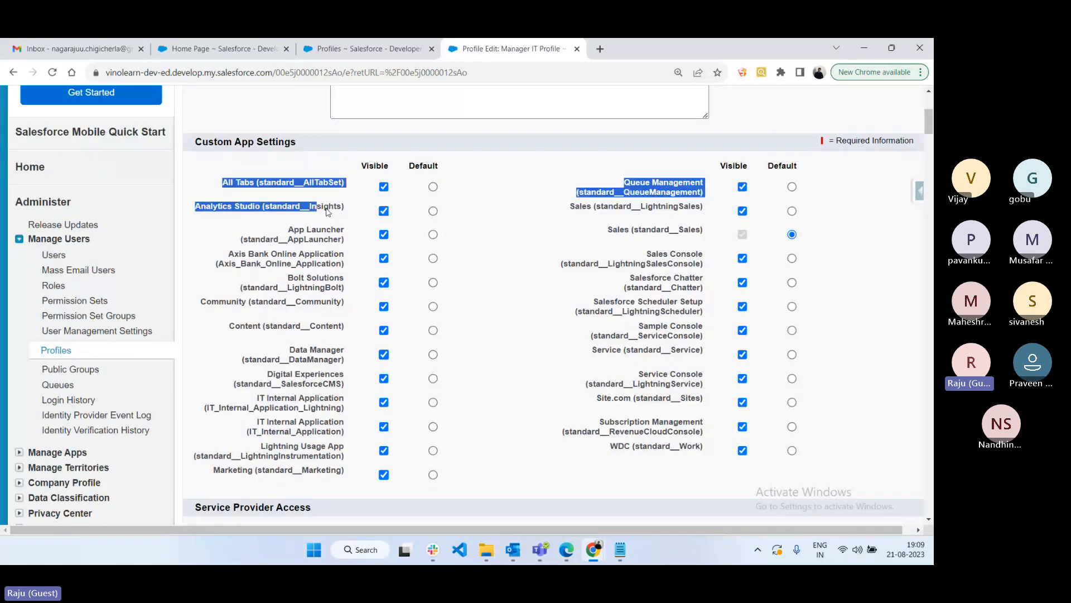
pyautogui.click(564, 484)
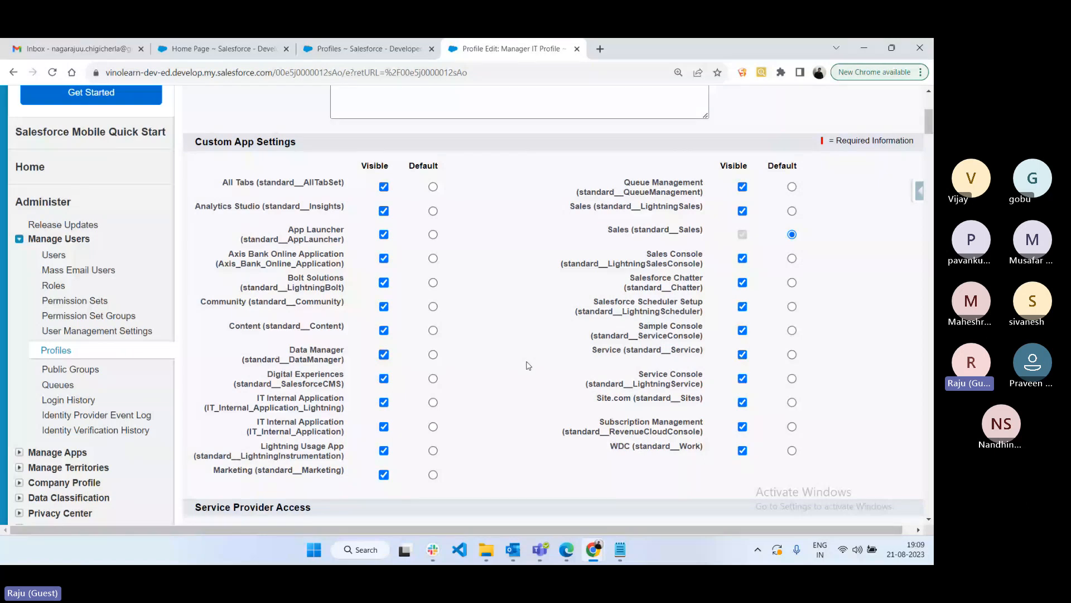
pyautogui.click(383, 186)
pyautogui.click(384, 211)
pyautogui.click(384, 234)
pyautogui.click(384, 258)
pyautogui.click(385, 308)
pyautogui.click(384, 283)
pyautogui.click(384, 330)
pyautogui.click(384, 354)
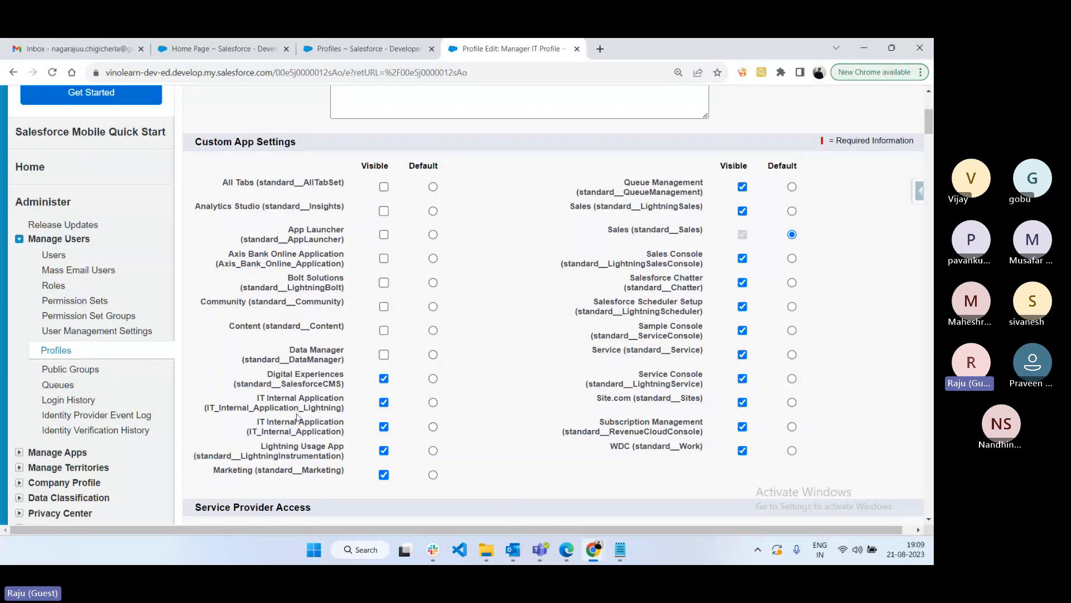
pyautogui.click(384, 378)
# - Make IT Internal Application the default and hide Lightning Usage App, Marketing, WDC, Service, Sales and remaining apps
pyautogui.click(432, 427)
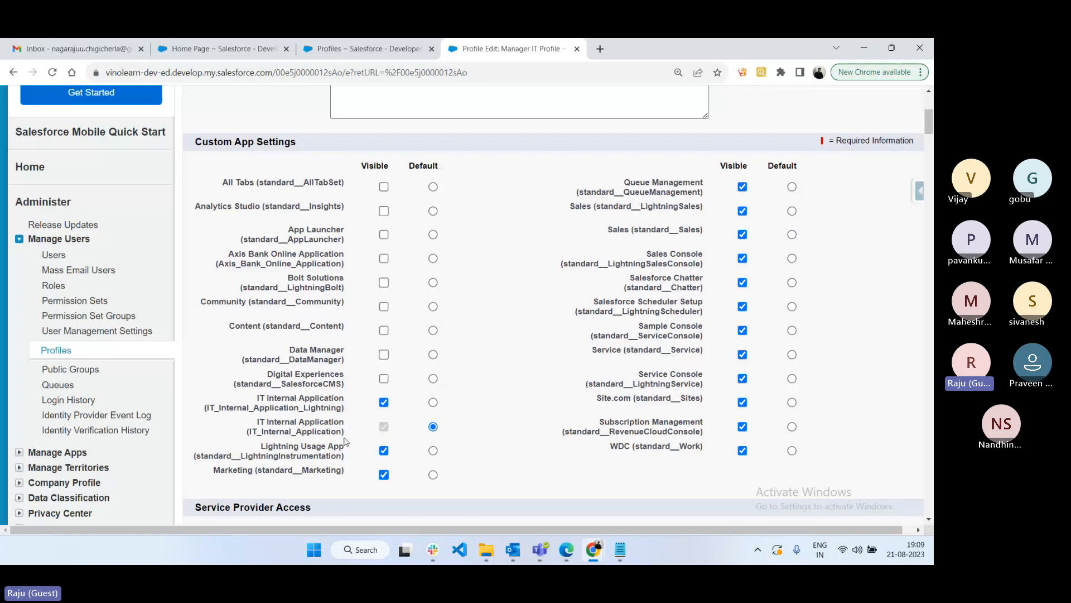
pyautogui.click(383, 450)
pyautogui.click(384, 474)
pyautogui.click(742, 451)
pyautogui.click(742, 427)
pyautogui.click(742, 402)
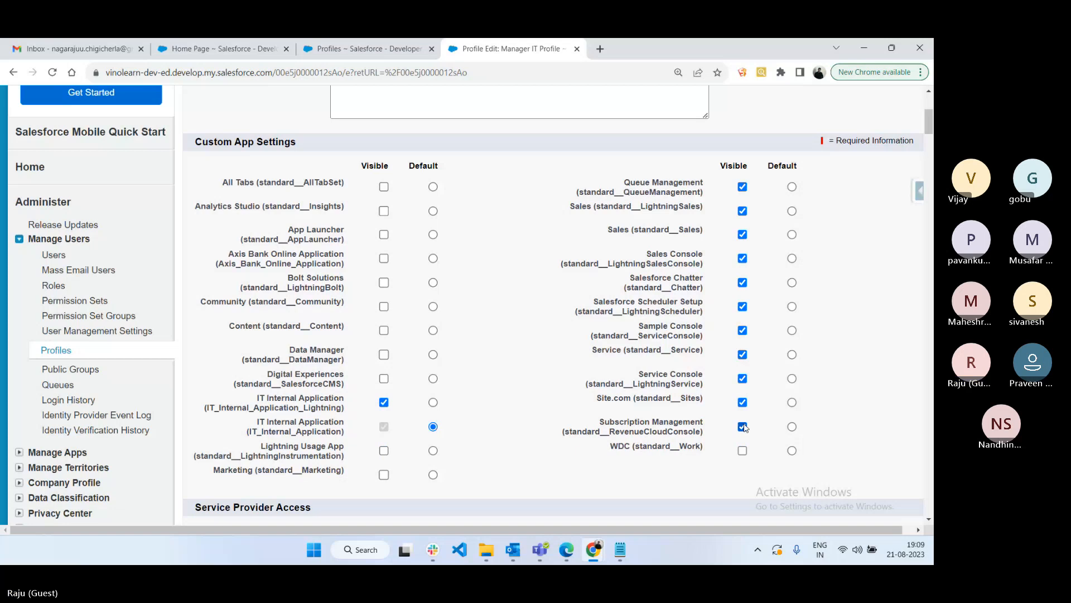
pyautogui.click(742, 378)
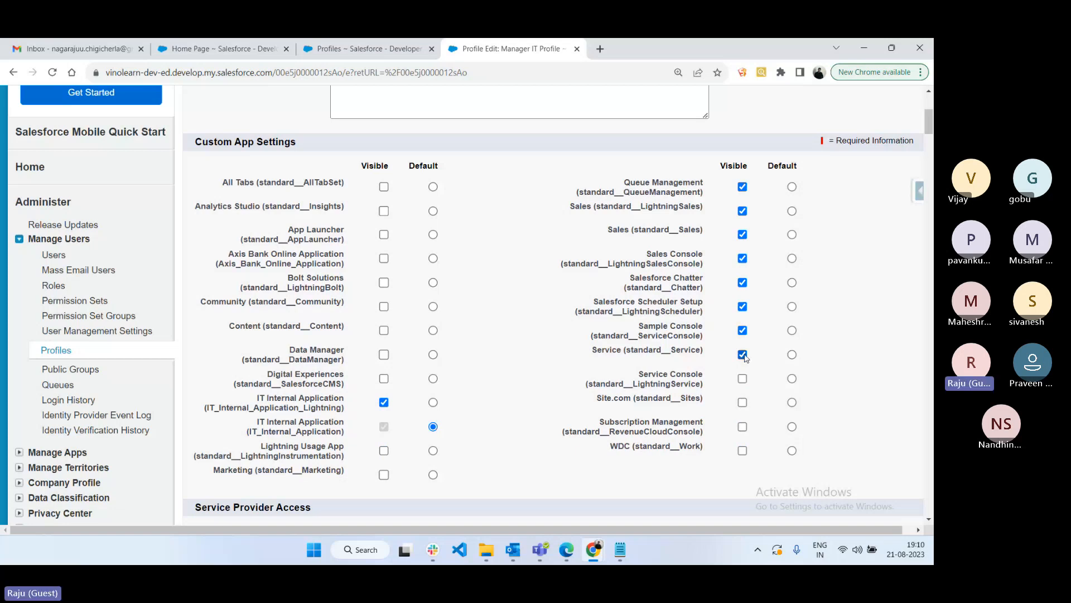
pyautogui.click(742, 354)
pyautogui.click(742, 330)
pyautogui.click(742, 306)
pyautogui.click(742, 283)
pyautogui.click(742, 258)
pyautogui.click(742, 235)
pyautogui.click(742, 210)
pyautogui.click(742, 186)
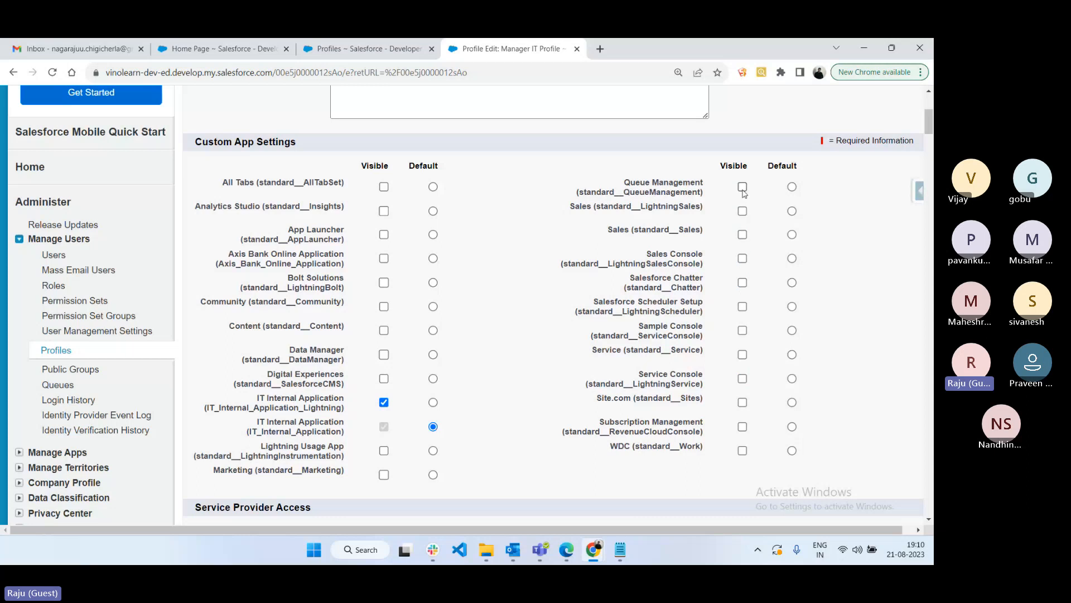
# - Review the Custom App Settings and save the profile's app visibility changes
pyautogui.scroll(1, 531, 349)
pyautogui.scroll(5, 531, 349)
pyautogui.scroll(-2, 532, 350)
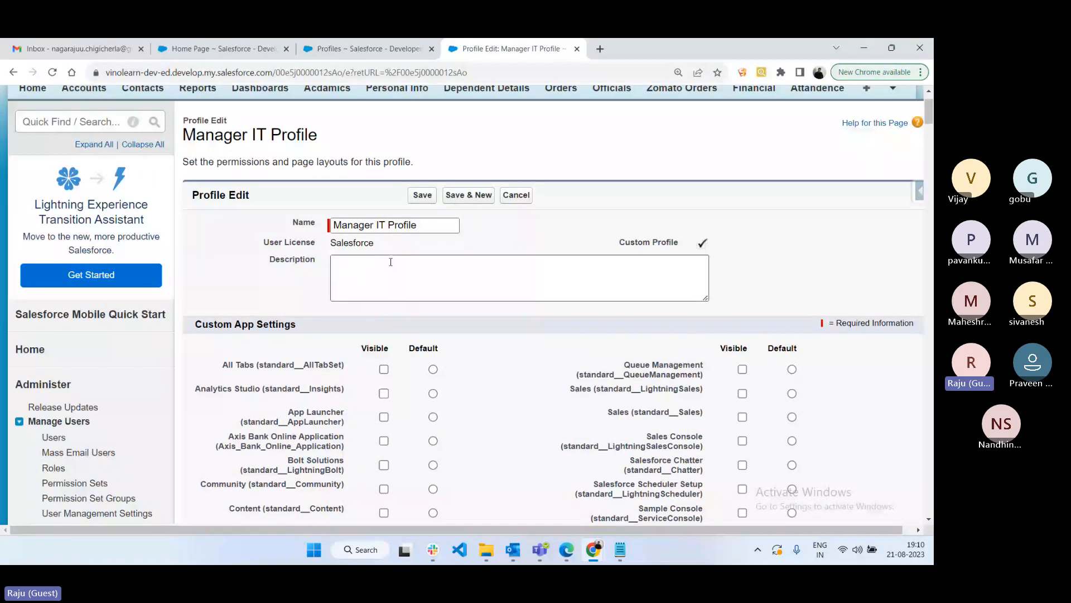
pyautogui.hotkey('shift', 'Tab')
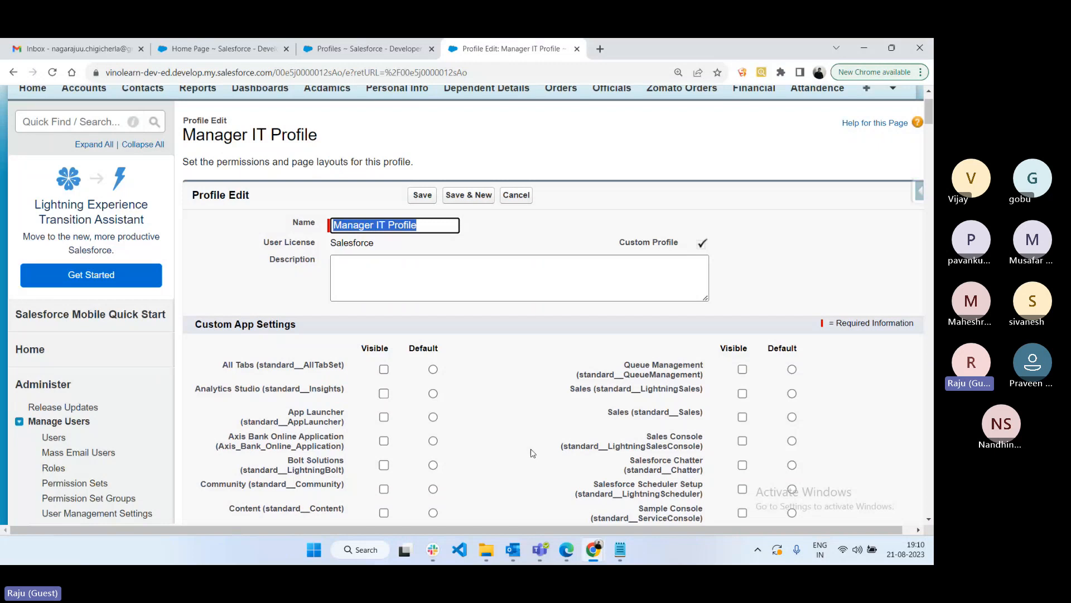
pyautogui.scroll(-2, 530, 453)
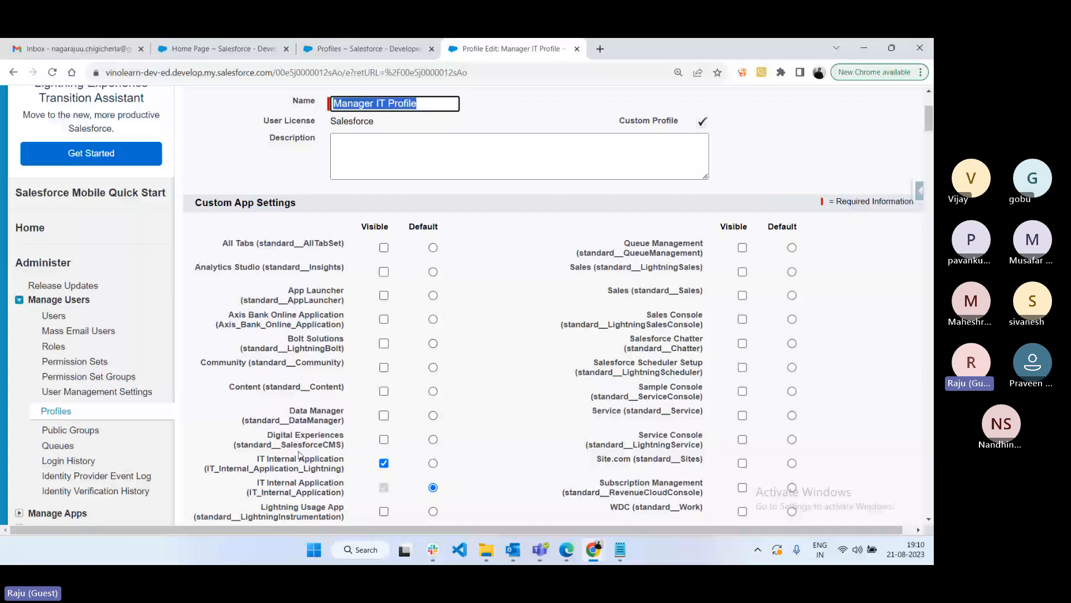
pyautogui.scroll(1, 379, 196)
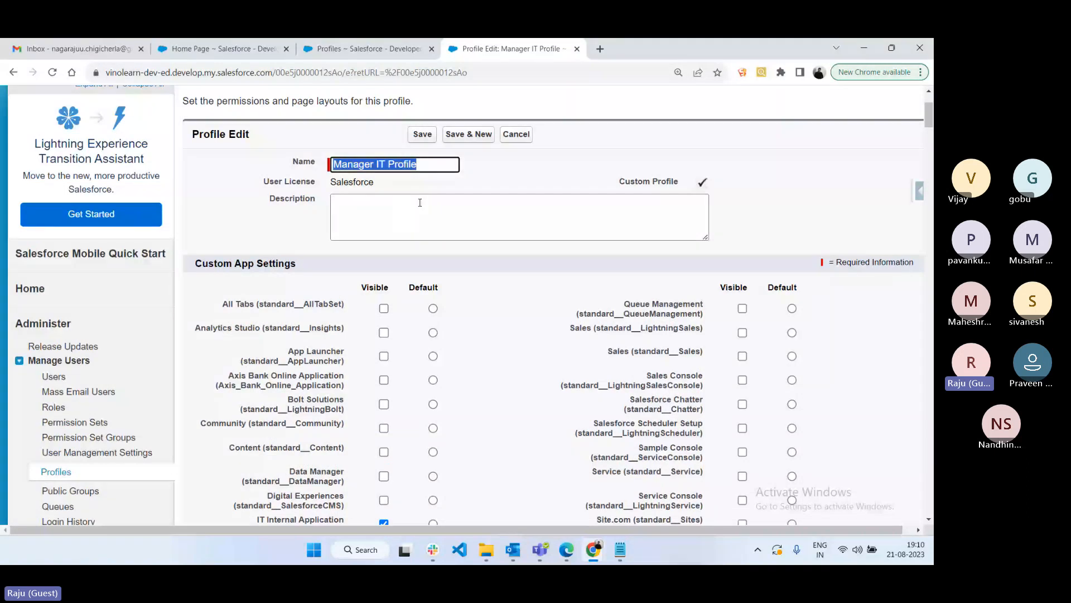
pyautogui.scroll(-4, 550, 143)
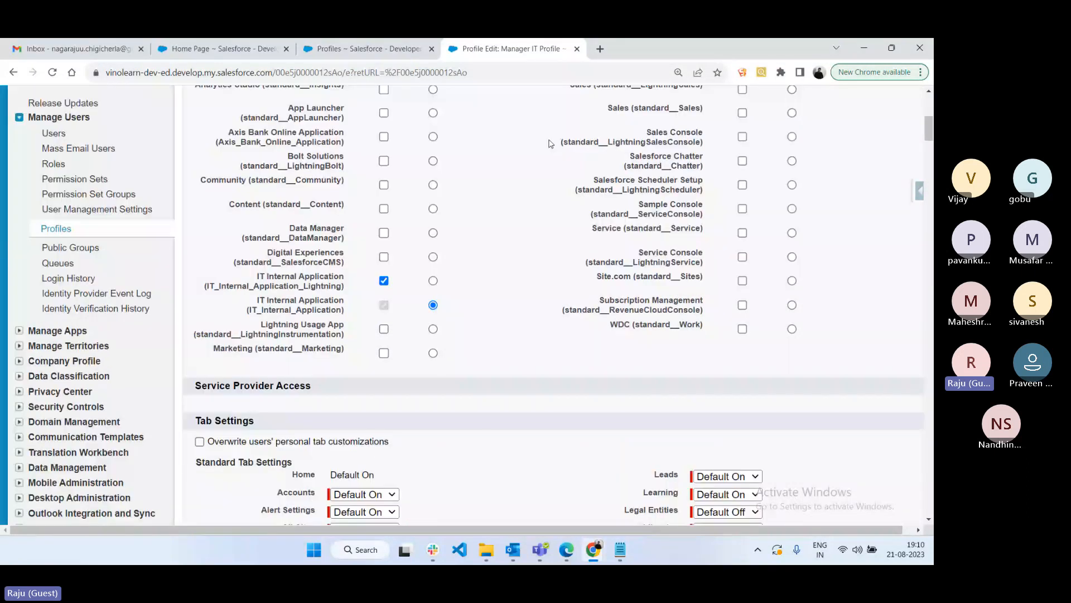
pyautogui.scroll(1, 539, 302)
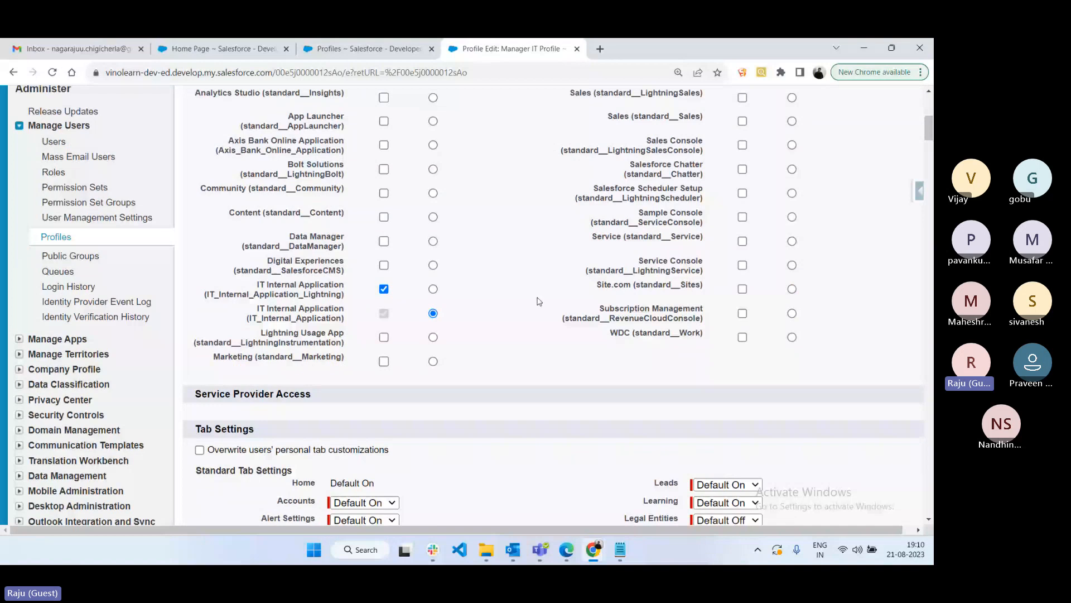
pyautogui.scroll(6, 539, 301)
pyautogui.click(429, 263)
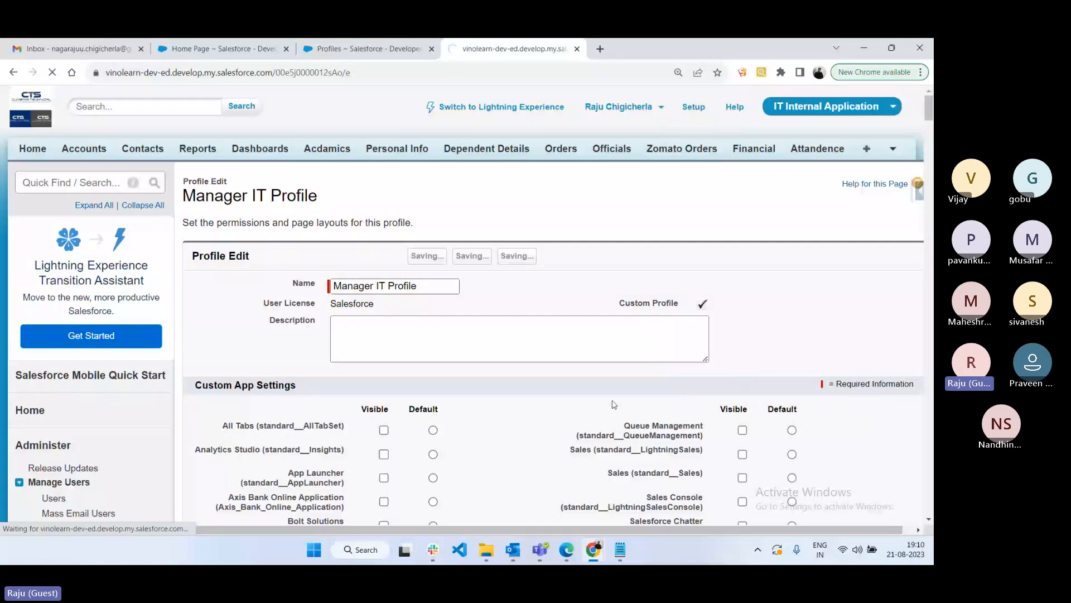
# - Switch the manager user's Salesforce window to the IT Internal Application app
pyautogui.moveTo(563, 552)
pyautogui.click(564, 485)
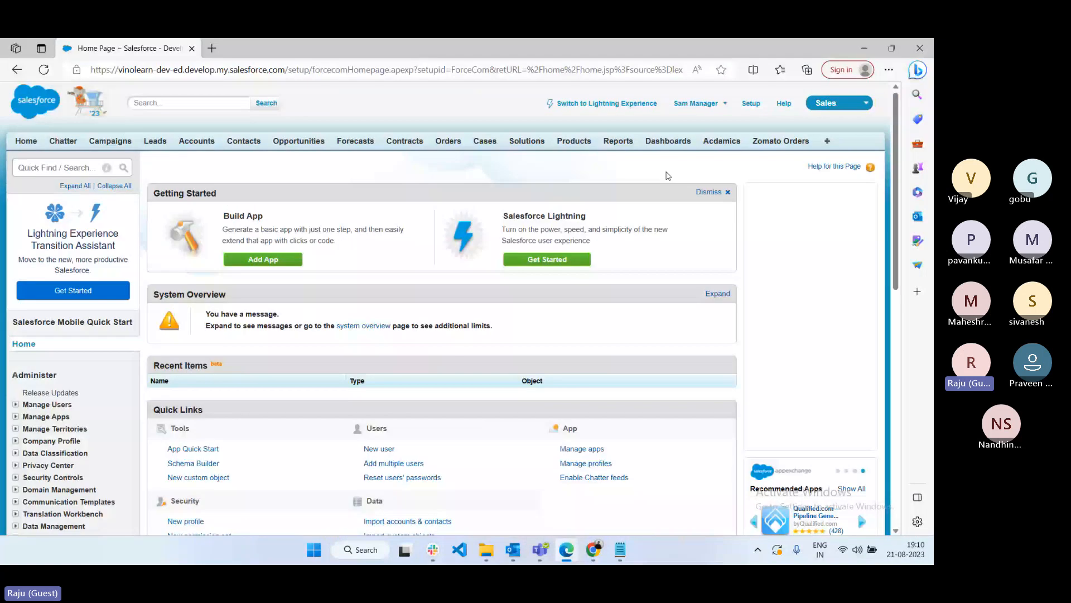
pyautogui.click(865, 103)
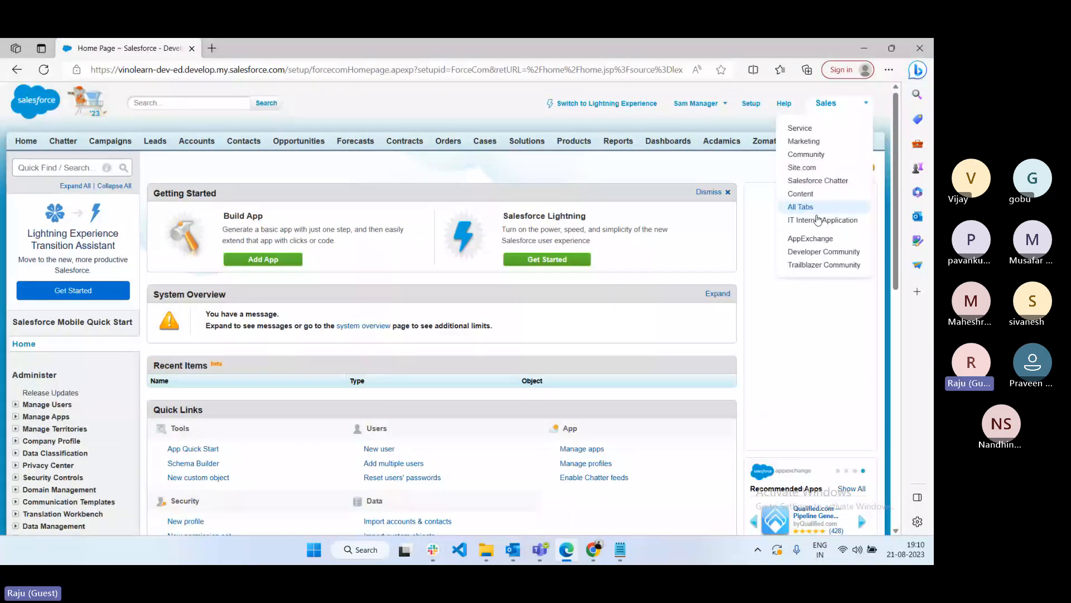
pyautogui.click(817, 220)
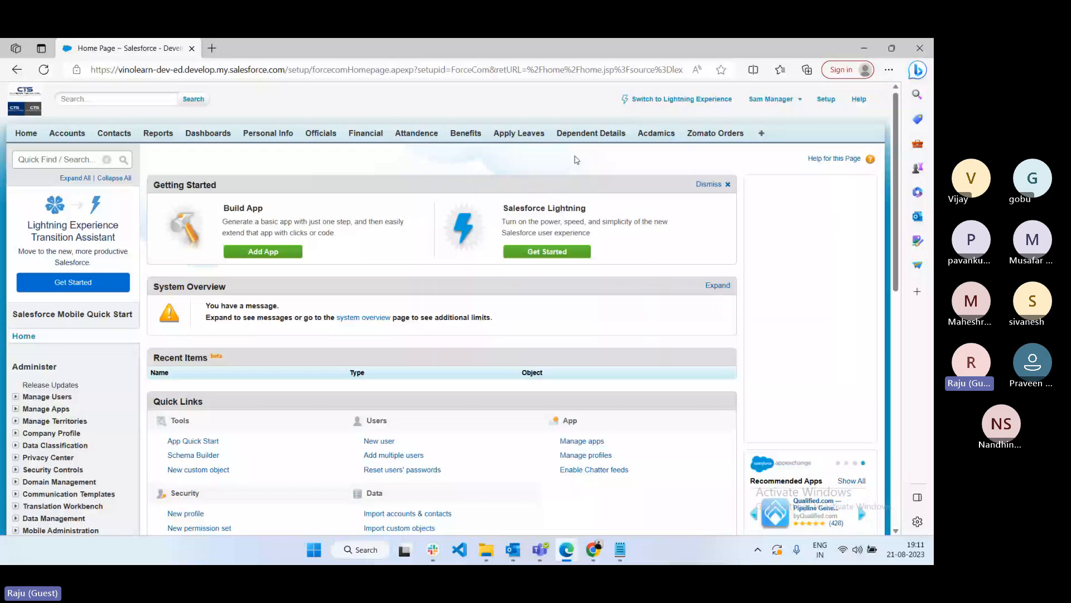
# - Make the standard Sales and Lightning Sales apps visible again on Manager IT Profile and save
pyautogui.click(593, 549)
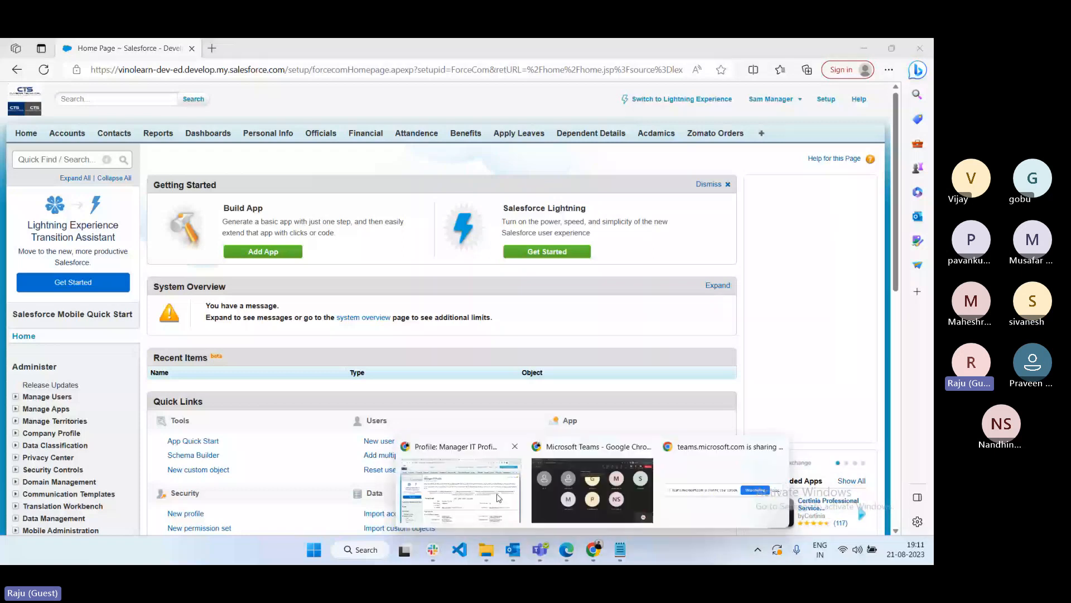
pyautogui.click(498, 497)
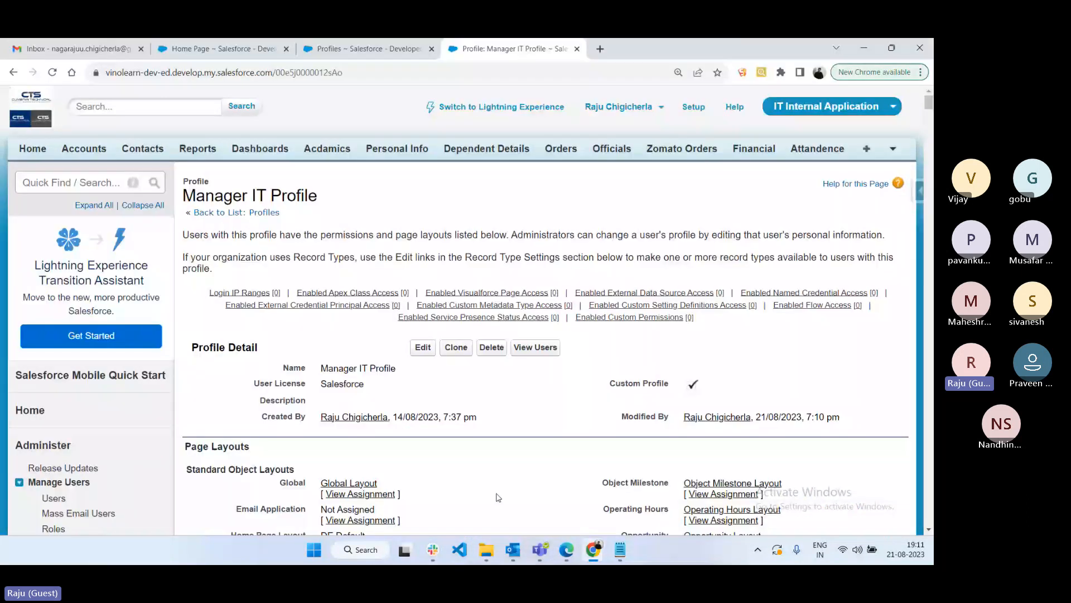
pyautogui.scroll(-3, 498, 497)
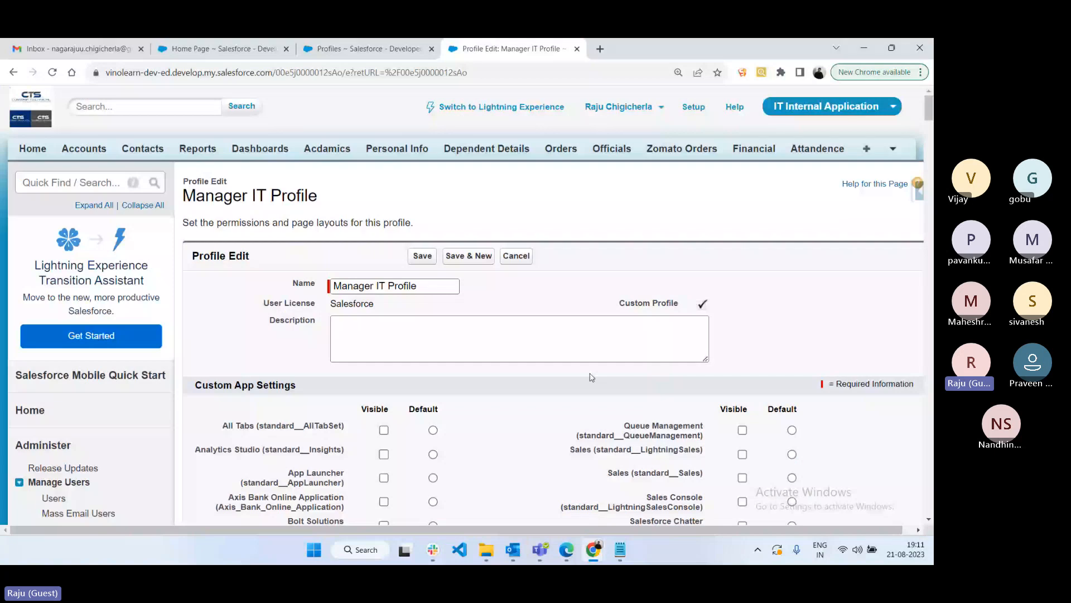
pyautogui.scroll(-4, 592, 378)
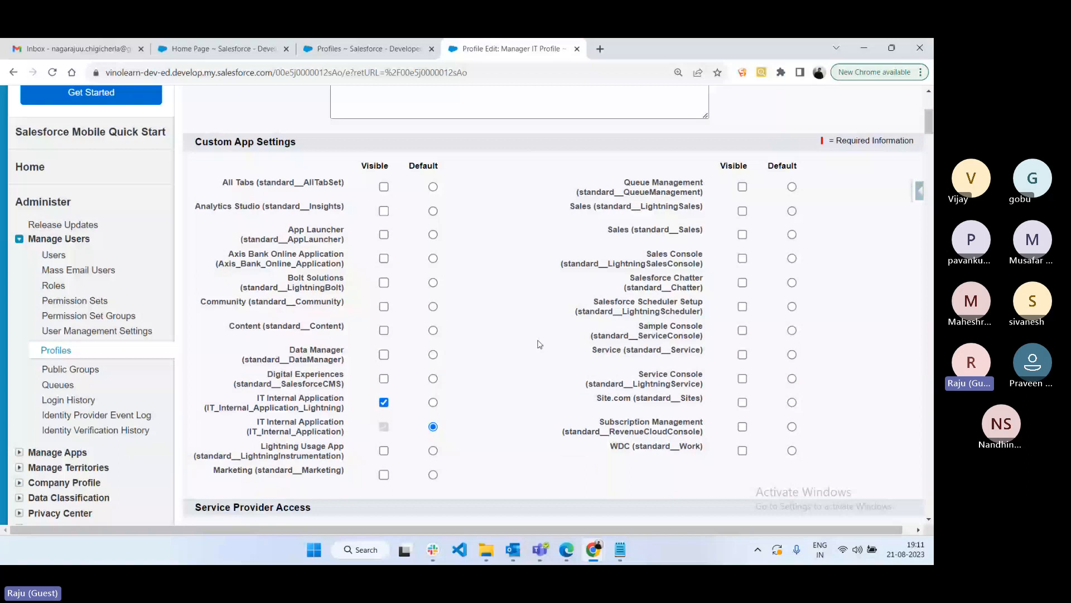
pyautogui.click(741, 235)
pyautogui.click(742, 211)
pyautogui.scroll(4, 742, 212)
pyautogui.click(421, 257)
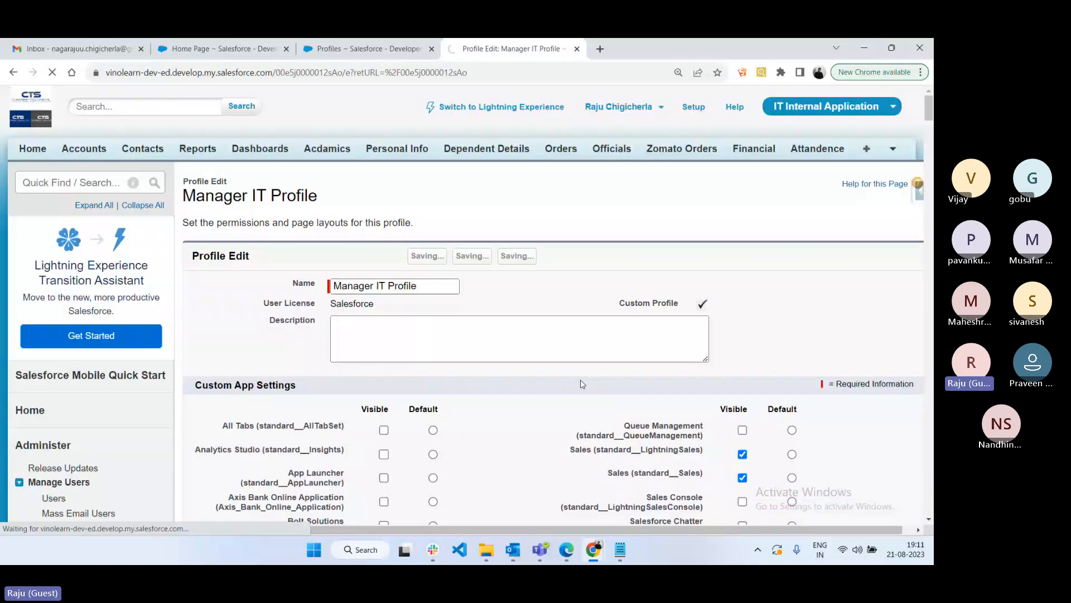
# - Reload the manager's page and open the Accounts home page, then bring up the notes
pyautogui.click(566, 550)
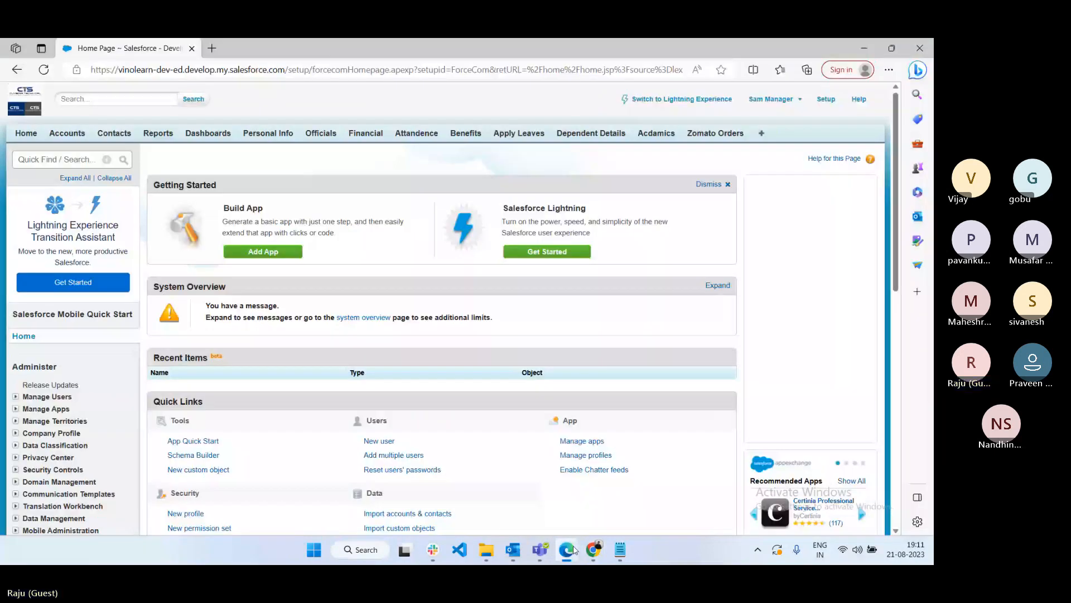
pyautogui.click(43, 70)
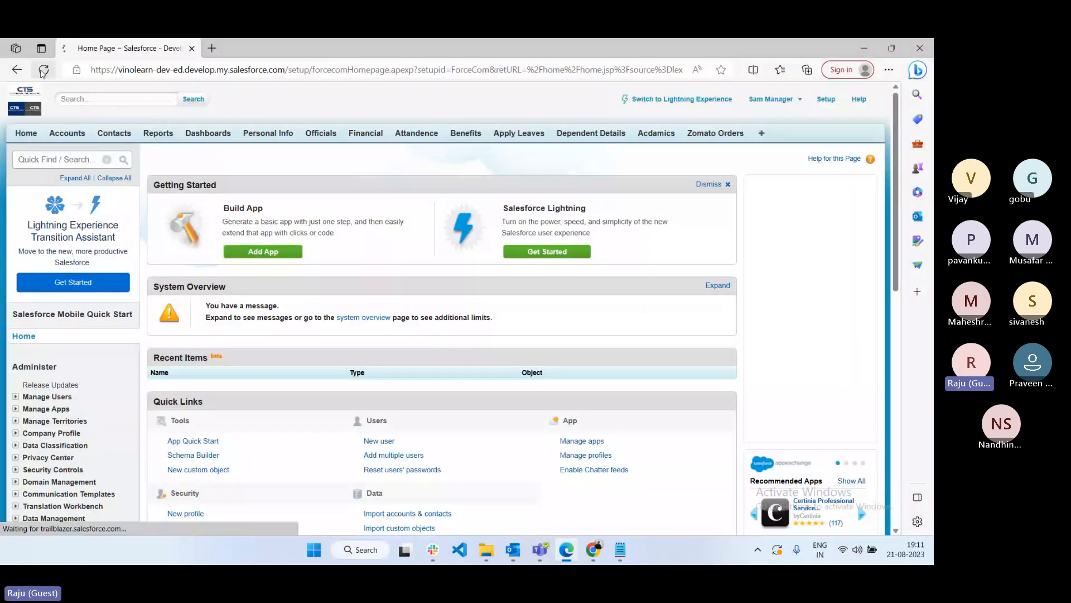
pyautogui.click(812, 99)
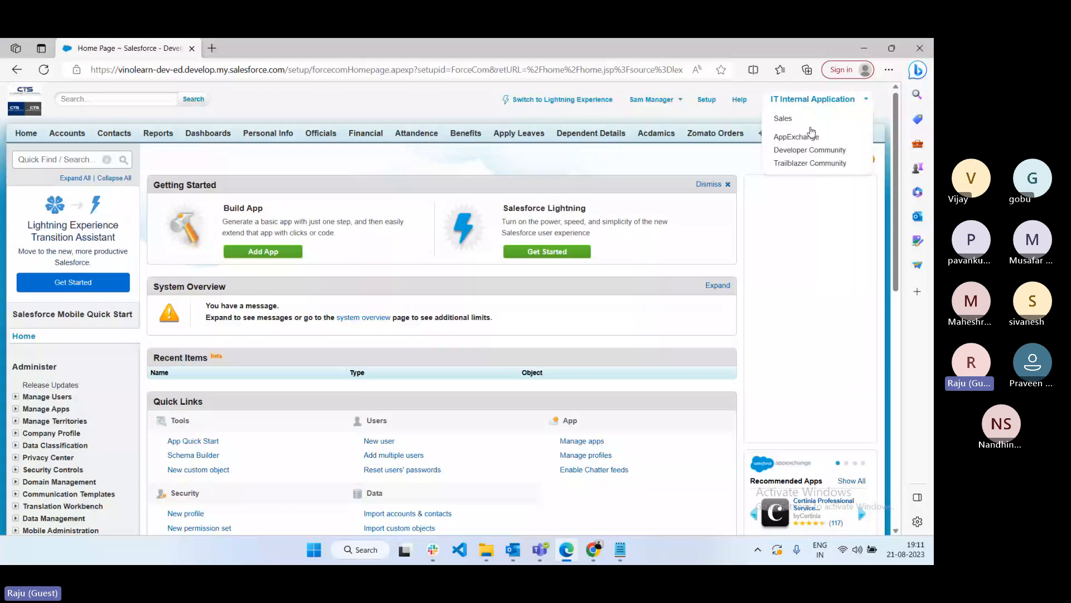
pyautogui.click(808, 119)
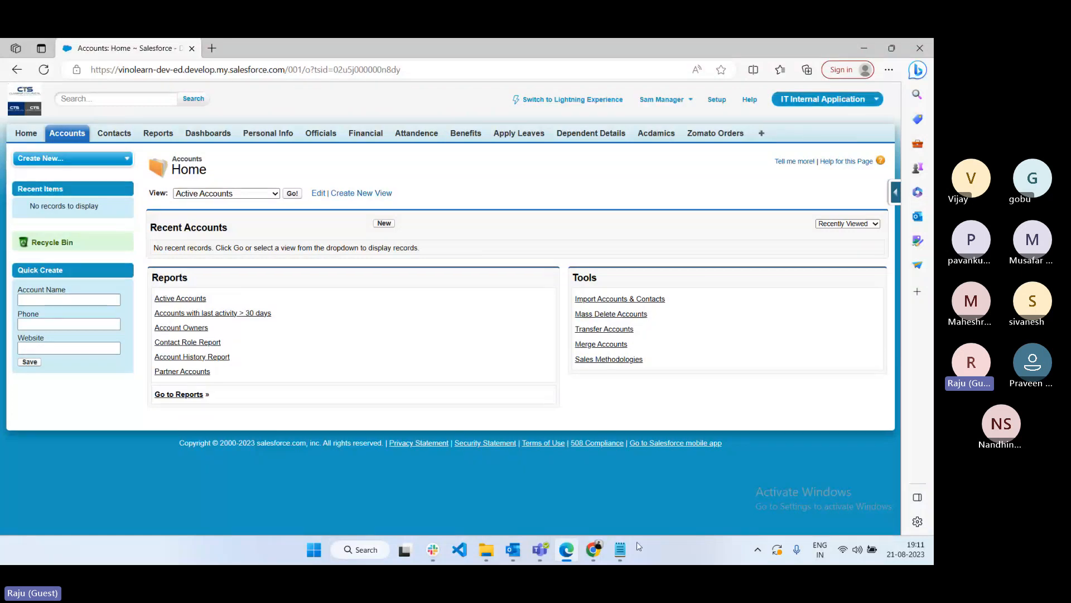
pyautogui.click(620, 549)
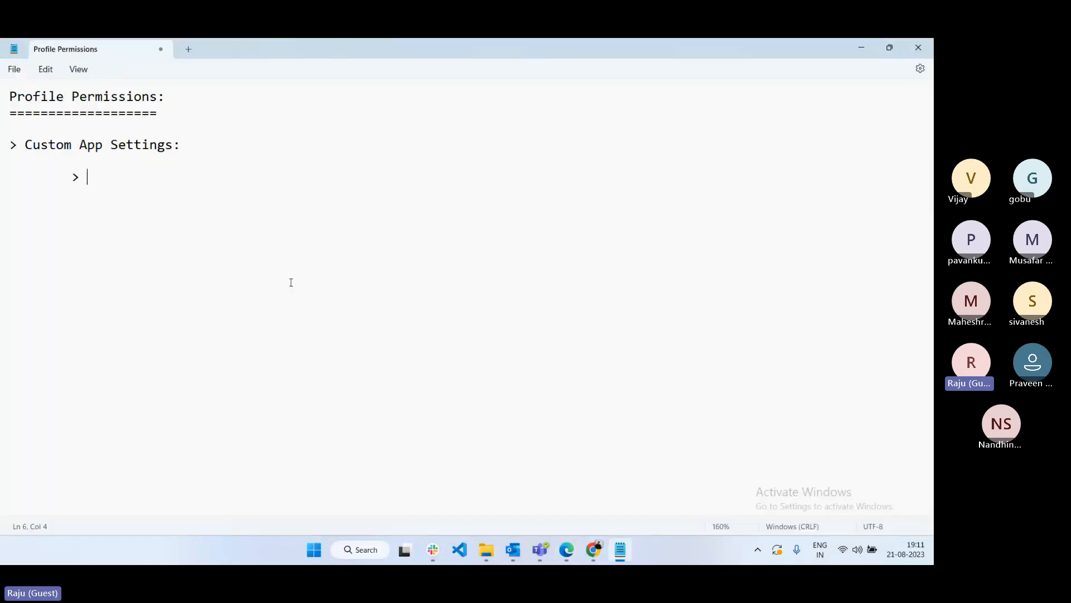
# - Note 'We can hide/show the application to the user' and that app setup is visible in classic
pyautogui.write('We c')
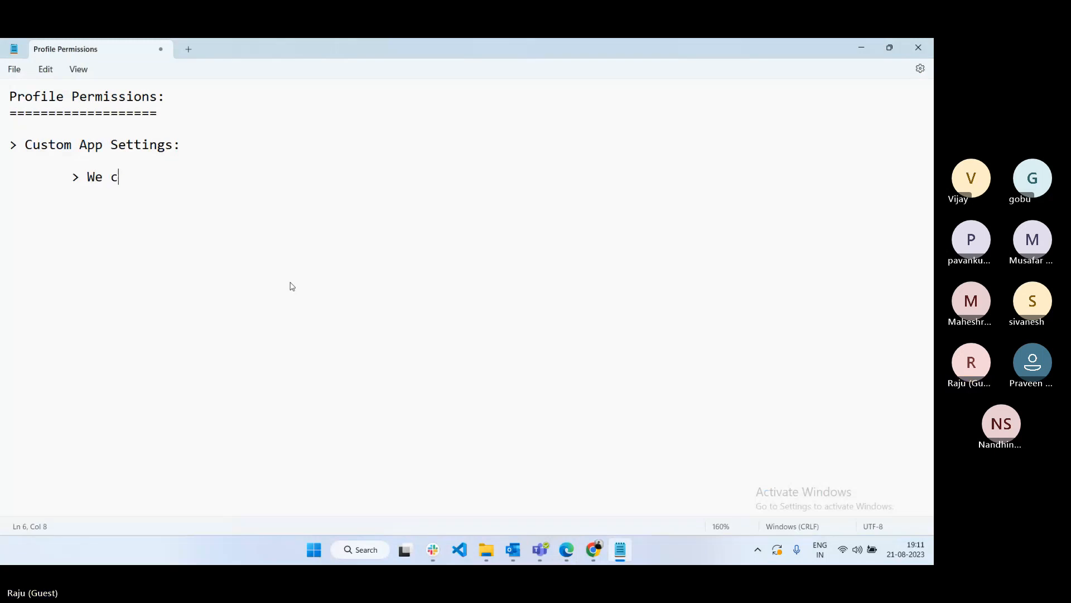
pyautogui.write('an hide')
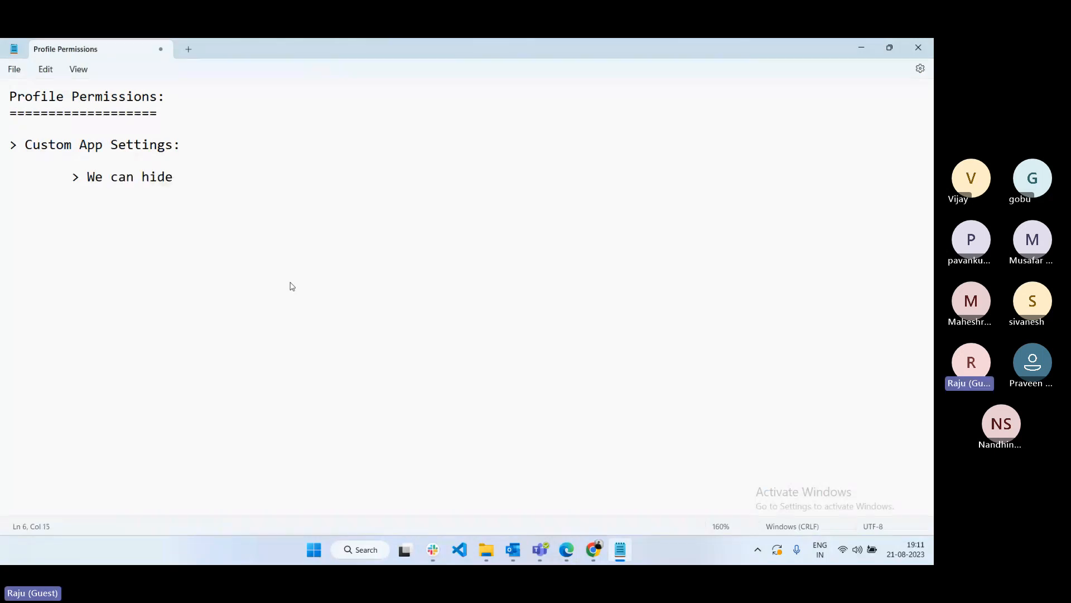
pyautogui.write('/show the application to')
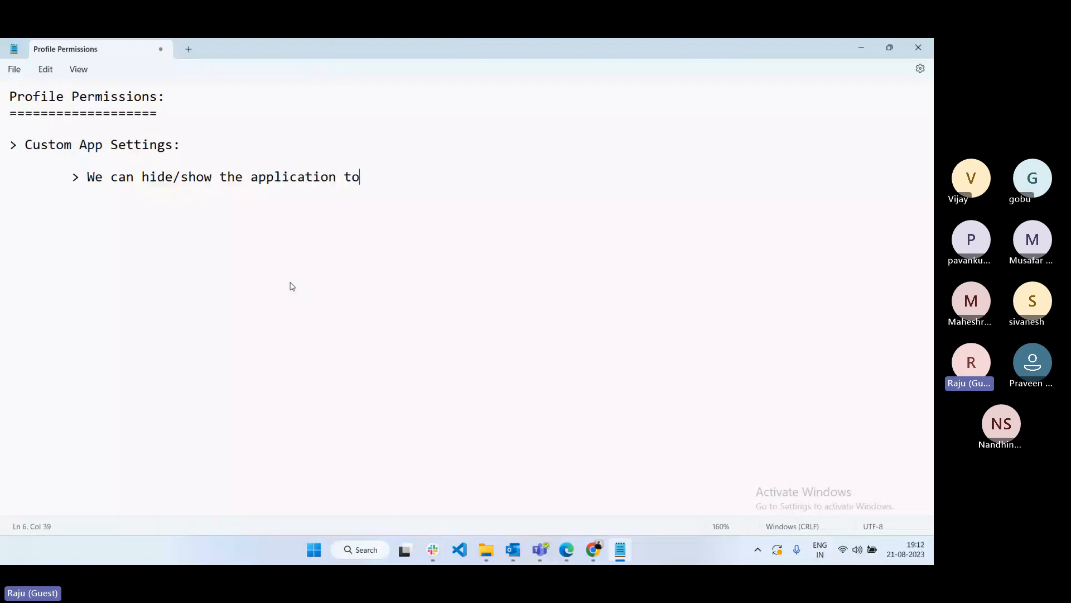
pyautogui.write(' the user')
pyautogui.press('Return')
pyautogui.press('Tab')
pyautogui.write('> If user is having more')
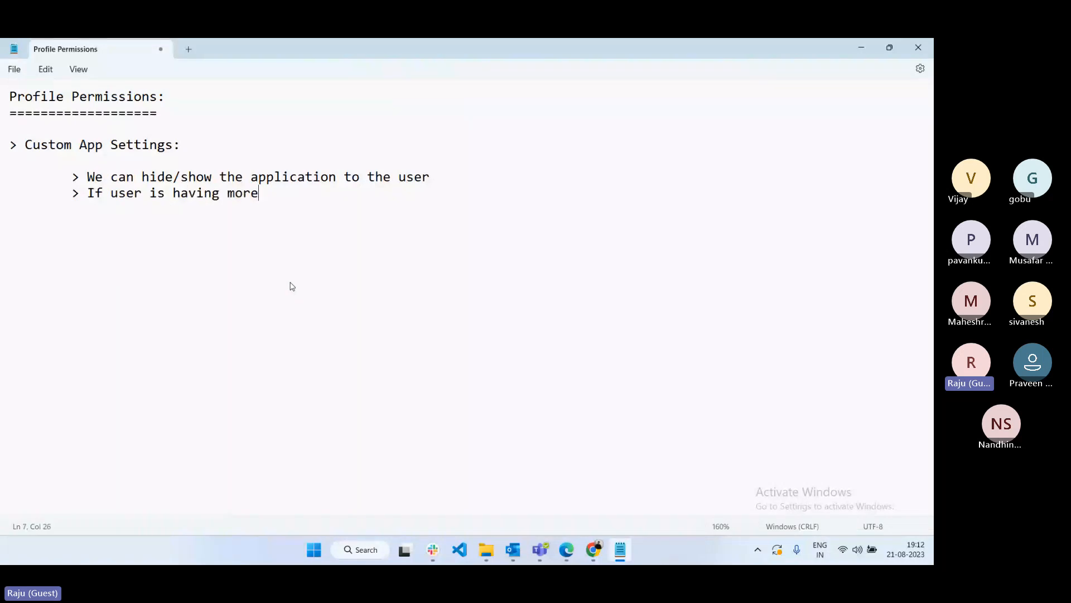
pyautogui.write(' than one applicati')
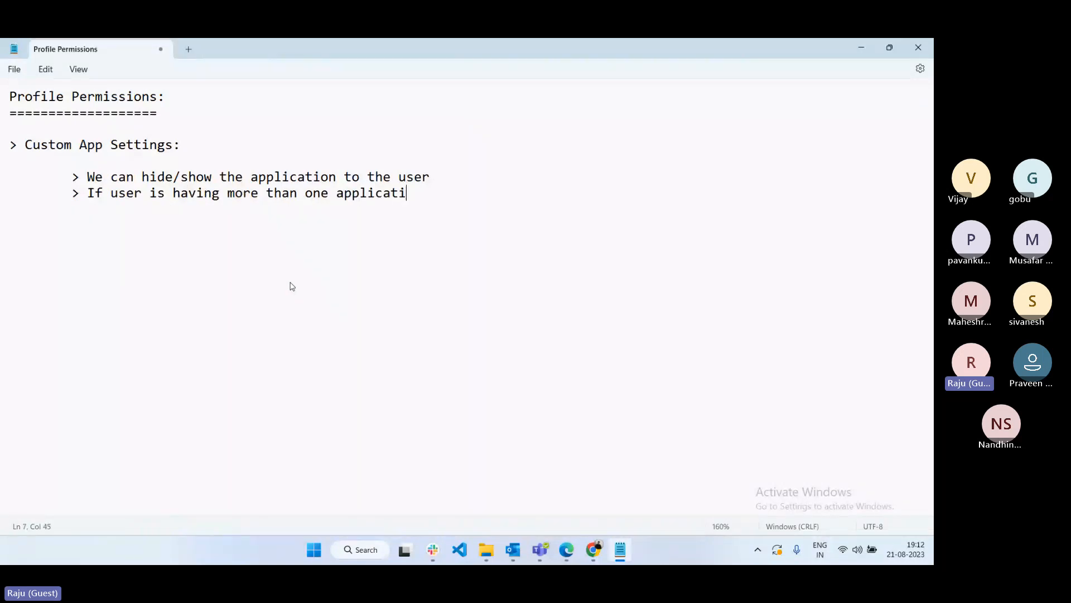
pyautogui.write('on access then')
pyautogui.press('BackSpace')
pyautogui.write('n app setup is vi')
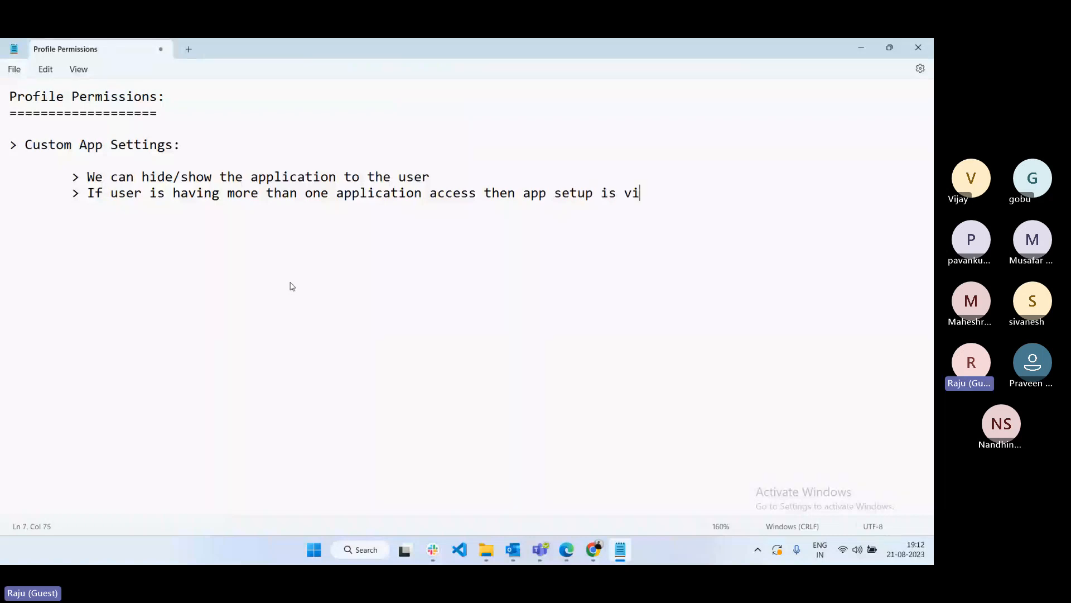
pyautogui.write('sible to the use')
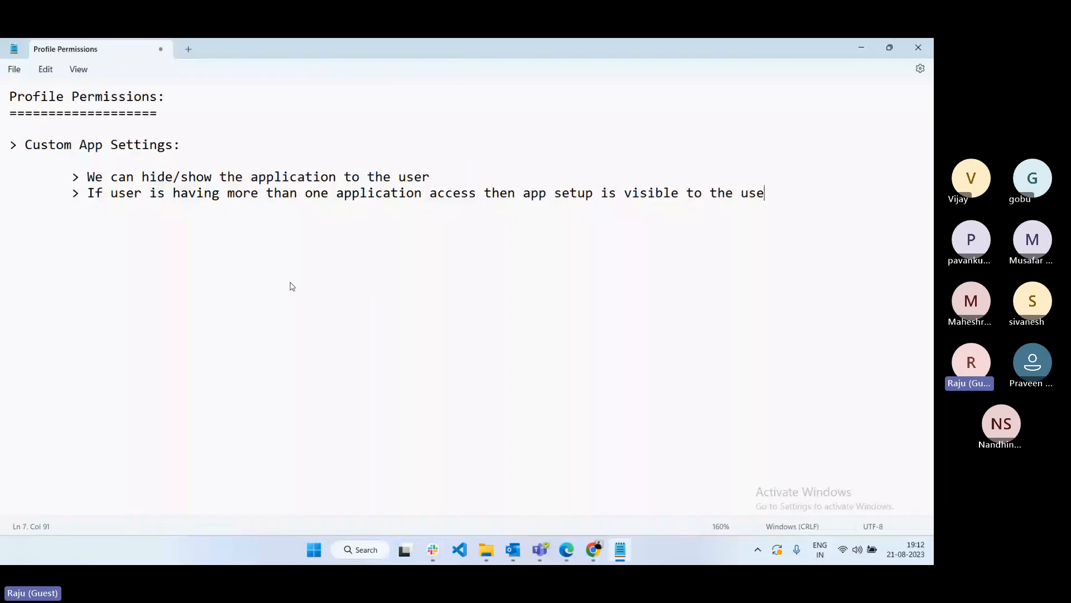
pyautogui.write('r in classic')
pyautogui.write('.')
# - Begin a new '>' bullet, highlight 'app setup', and return to the Manager IT Profile page
pyautogui.press('Return')
pyautogui.press('Return')
pyautogui.write('>')
pyautogui.moveTo(515, 193); pyautogui.dragTo(593, 191)
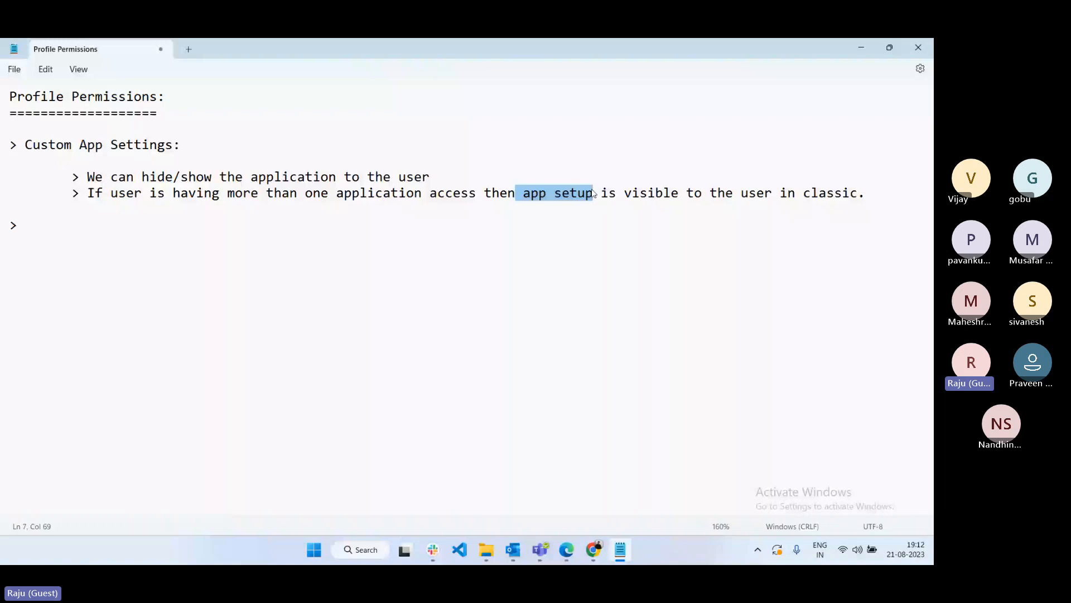
pyautogui.click(594, 549)
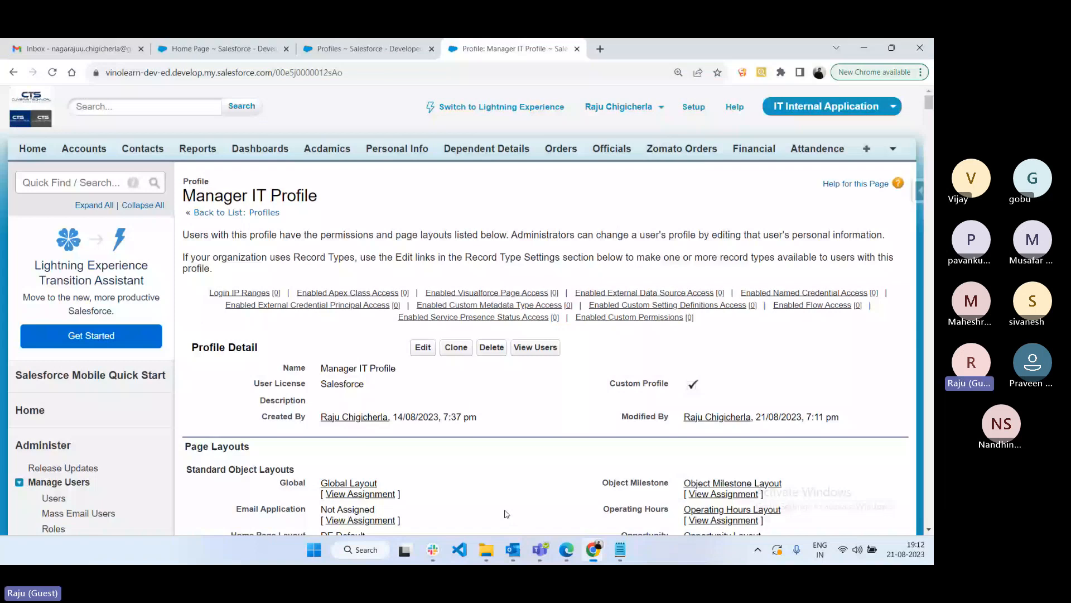
# - Open the Manager IT Profile edit form, review its Tab Settings, and return to the Notepad notes
pyautogui.click(423, 347)
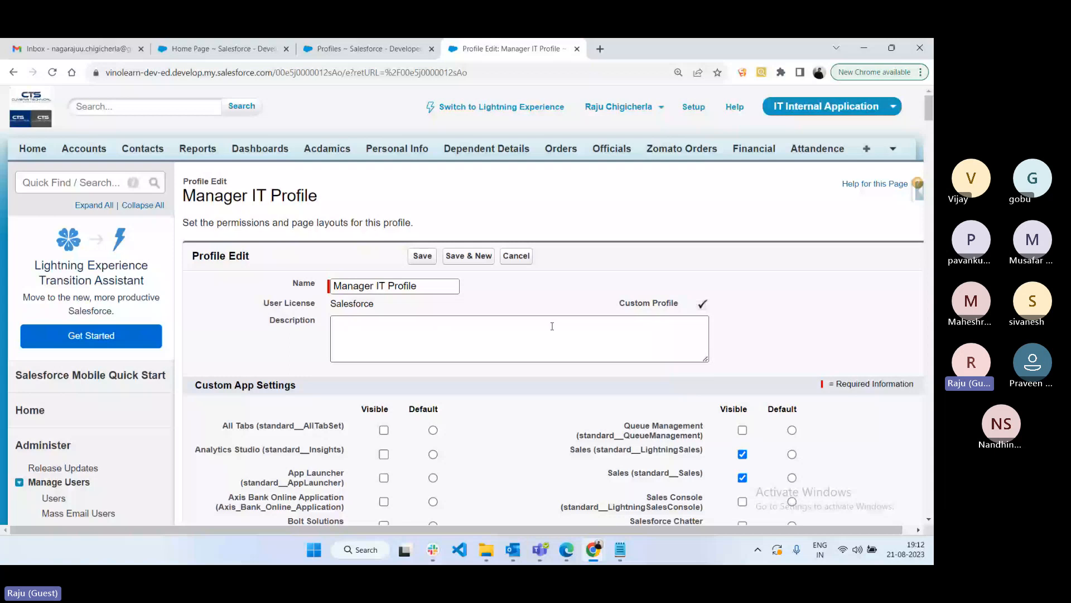
pyautogui.scroll(-10, 194, 239)
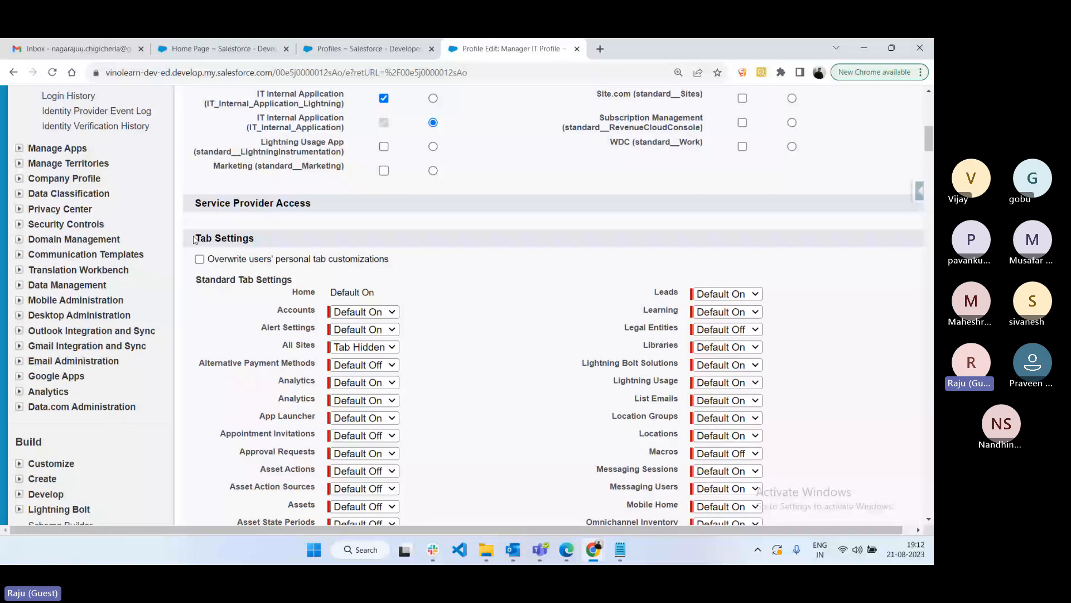
pyautogui.hotkey('alt', 'Tab')
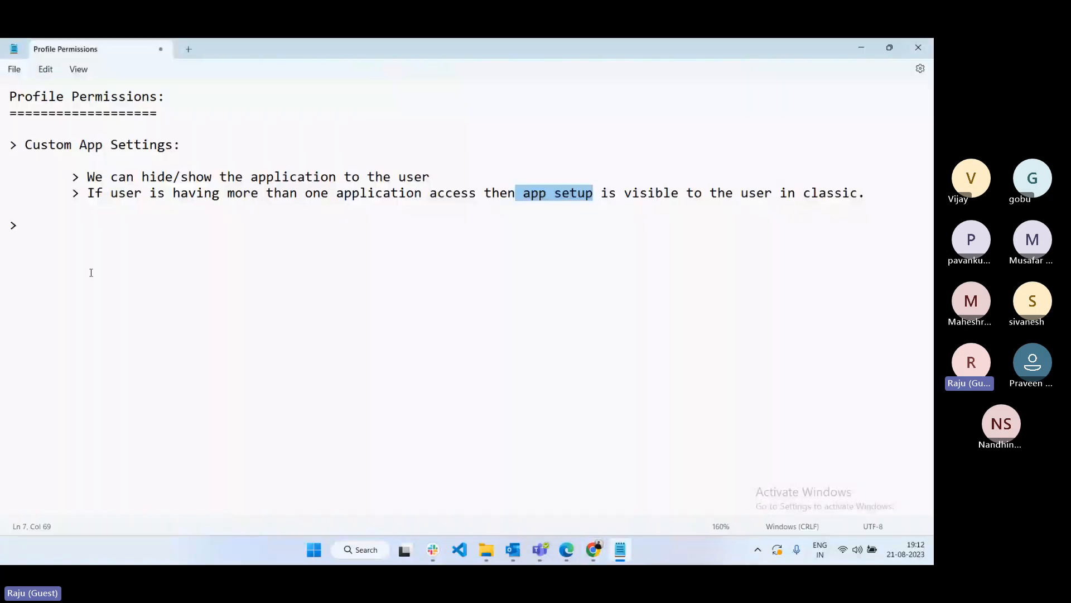
# - Add a 'Tab Settings:' heading with bullets saying the option enables or disables tab permissions
pyautogui.click(91, 273)
pyautogui.write('Tab Settings:')
pyautogui.press('Return')
pyautogui.press('Return')
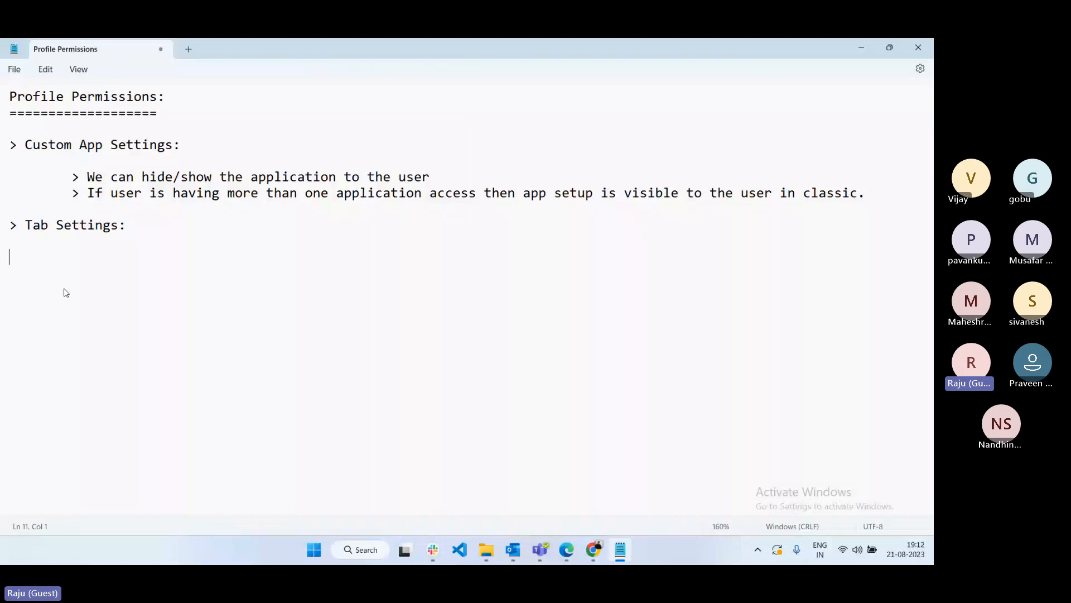
pyautogui.press('Tab')
pyautogui.write('> ')
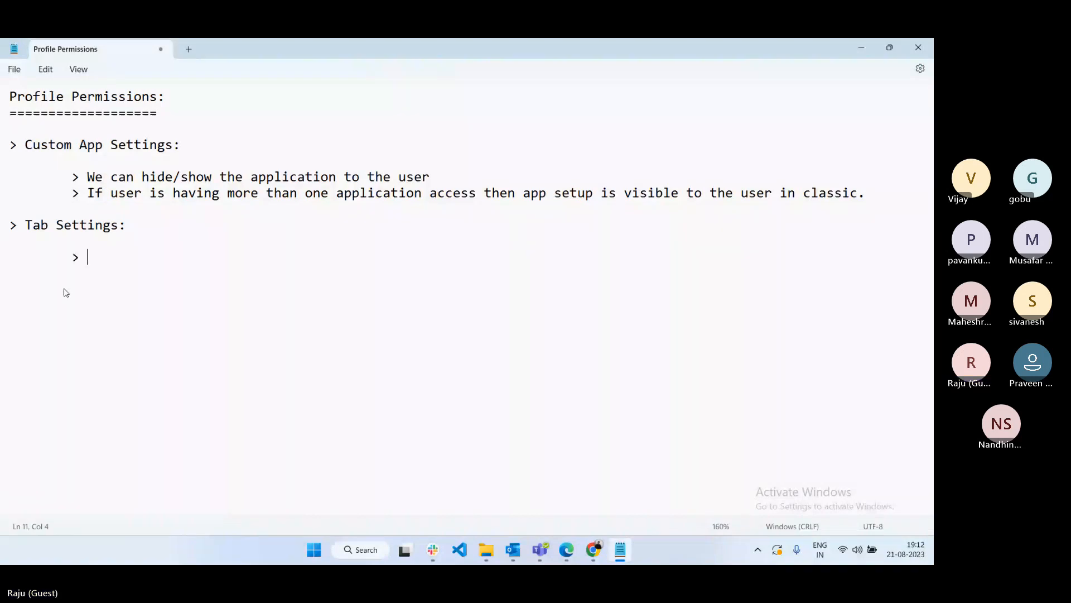
pyautogui.write('By using this option we can enabl')
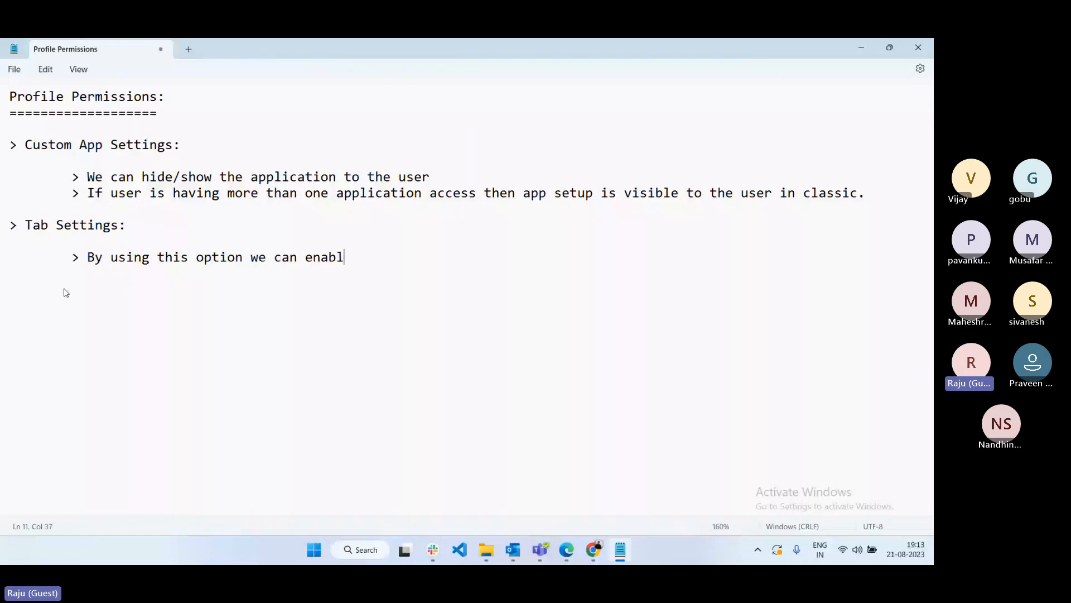
pyautogui.write('e or disable ta')
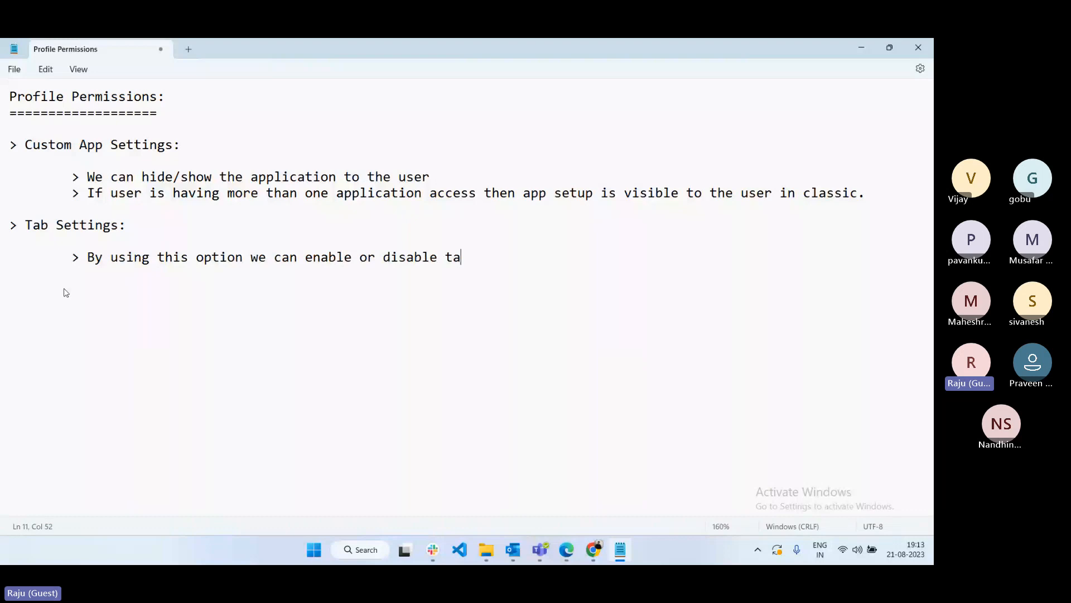
pyautogui.write('b permissions')
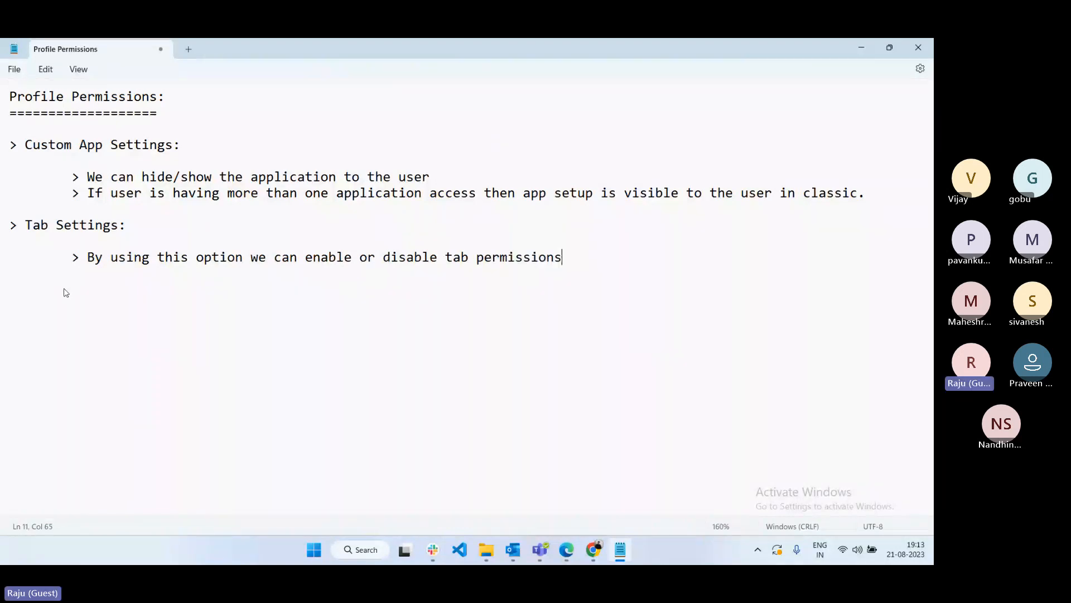
pyautogui.write('.')
pyautogui.press('Return')
pyautogui.write('> Tab ')
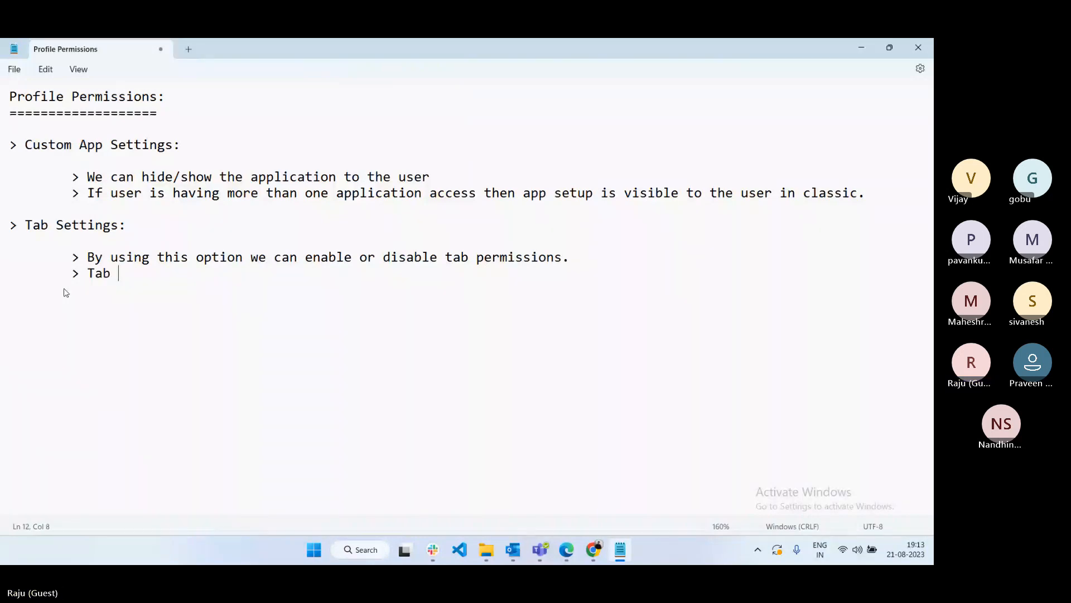
pyautogui.write('Permissions a')
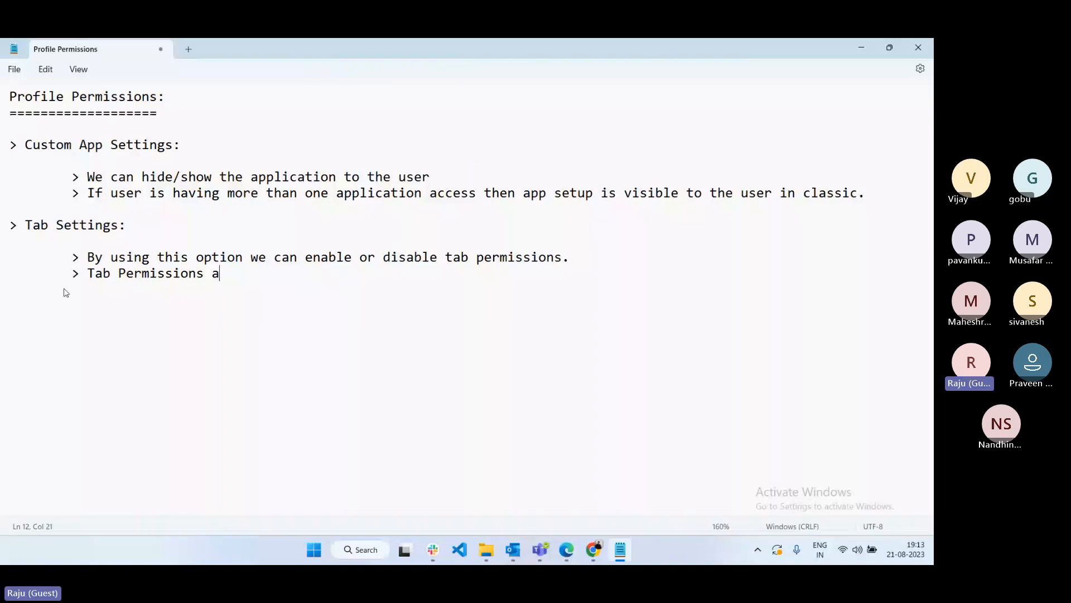
pyautogui.write('re:')
pyautogui.press('Return')
pyautogui.press('Return')
# - List the tab permissions as bullets: Default on, Default Off and Tab hidden
pyautogui.write('> Default on')
pyautogui.press('Return')
pyautogui.press('Tab')
pyautogui.press('Tab')
pyautogui.write('> Default O')
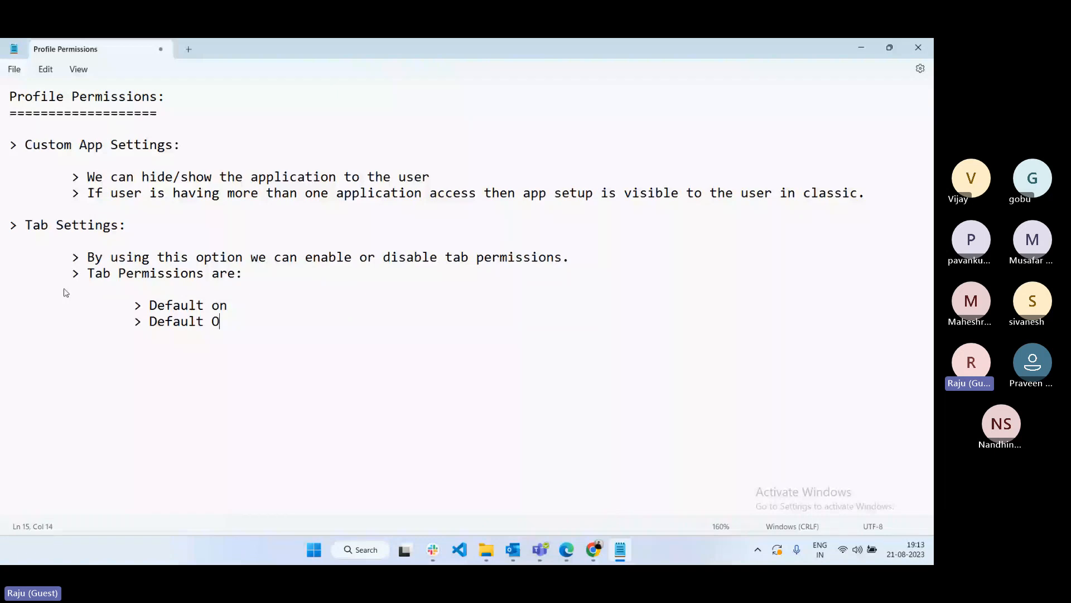
pyautogui.write('ff')
pyautogui.press('Return')
pyautogui.press('Tab')
pyautogui.press('Tab')
pyautogui.write('> Tab hidden')
# - Capitalize 'Default On' and describe it as 'Tab is visible on tab panel'
pyautogui.click(221, 304)
pyautogui.press('BackSpace')
pyautogui.write('O')
pyautogui.click(241, 310)
pyautogui.write(':')
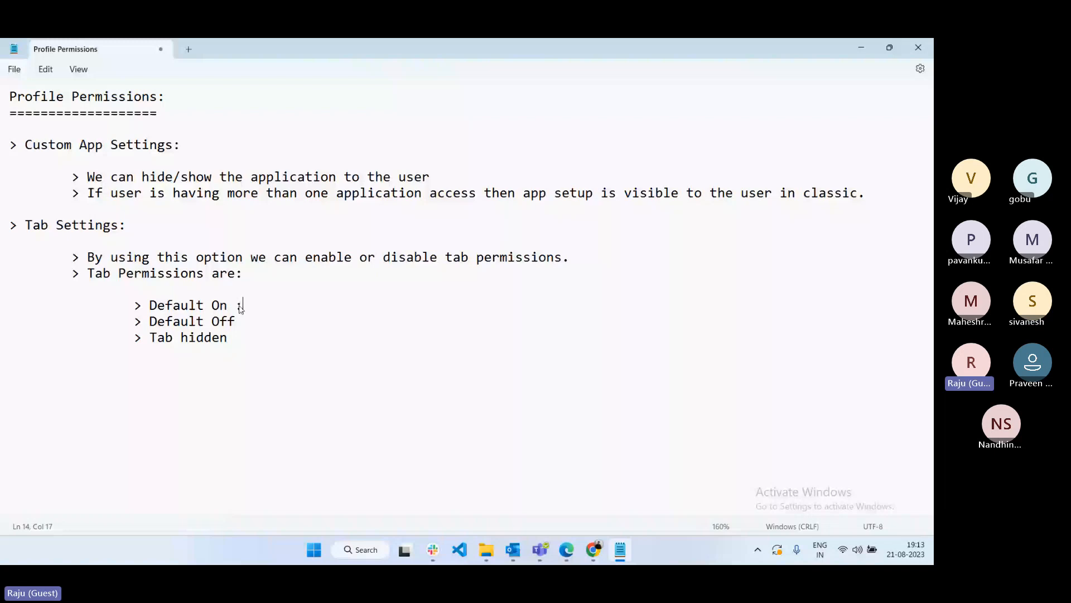
pyautogui.write(' It')
pyautogui.press('BackSpace')
pyautogui.press('BackSpace')
pyautogui.press('BackSpace')
pyautogui.write('Tab is visible on tab panel')
# - Describe Default Off as 'Tab is visible in All Tabs (+)' and Tab hidden as completely hidden for the user
pyautogui.press('Down')
pyautogui.write(':')
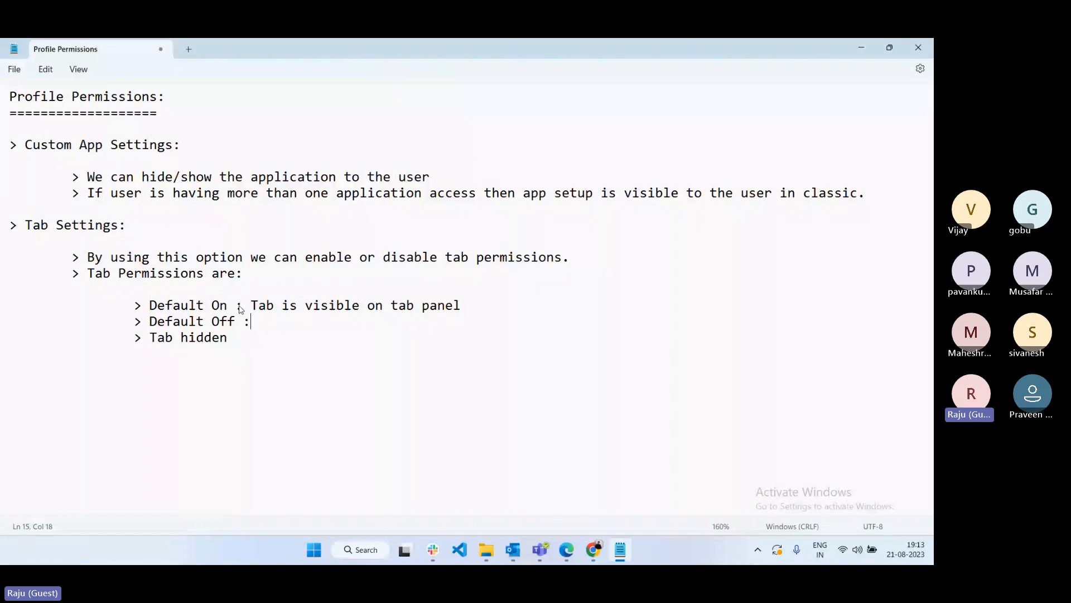
pyautogui.write(' Tab is ')
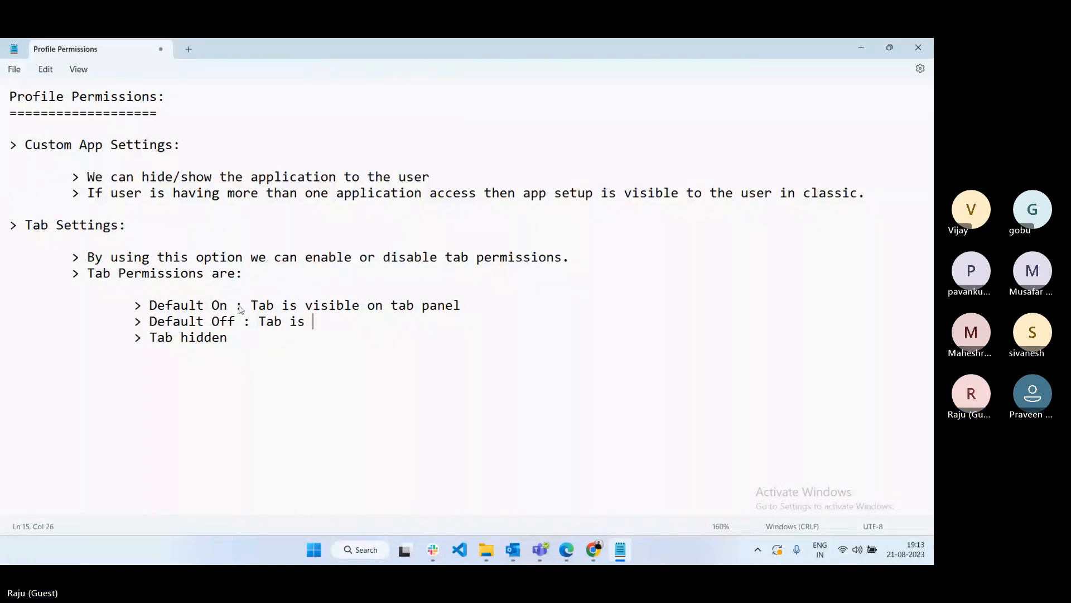
pyautogui.write('visible ')
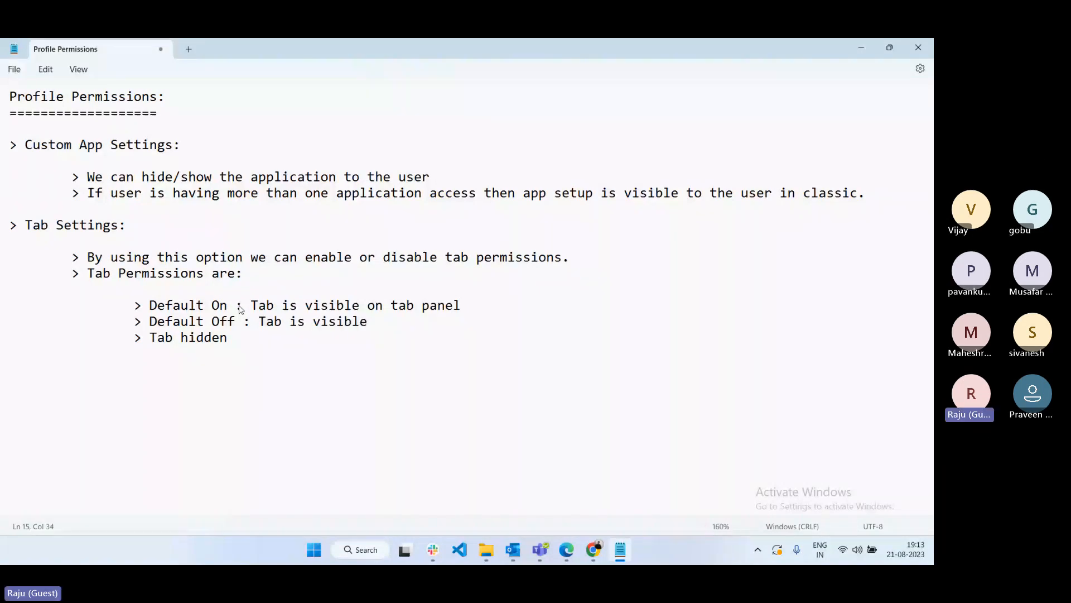
pyautogui.write('in All Tabs (+)')
pyautogui.press('Down')
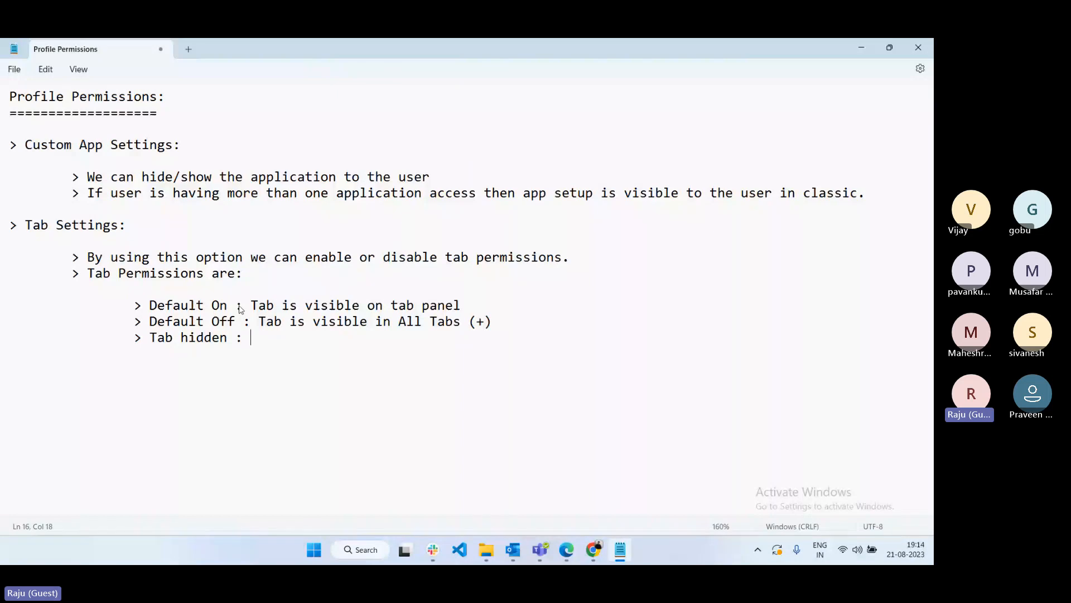
pyautogui.write(': Tab is ')
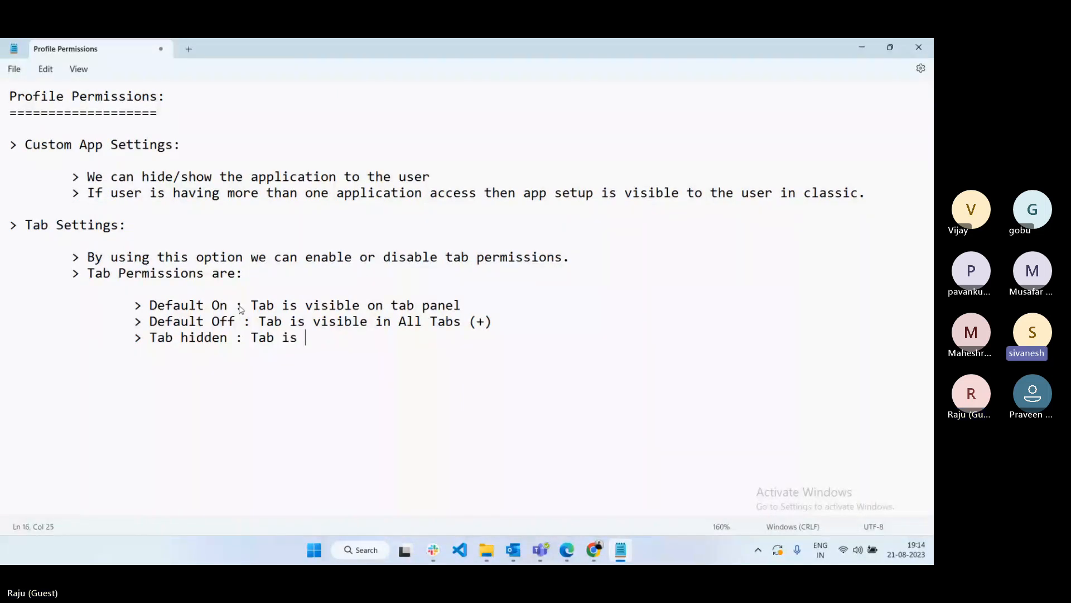
pyautogui.write('completely ')
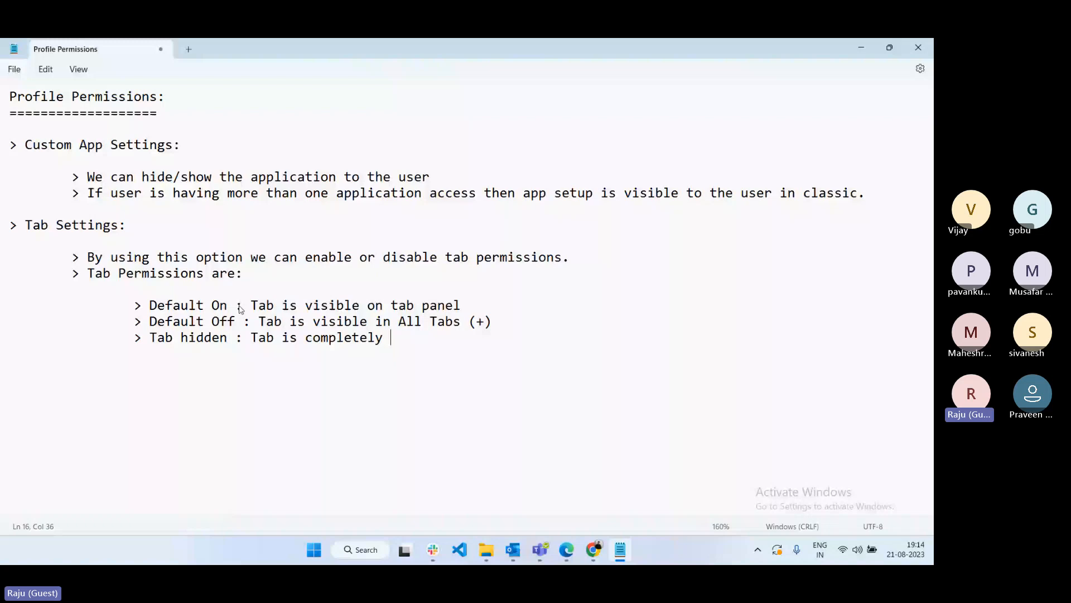
pyautogui.write('hide for the user.')
pyautogui.press('Return')
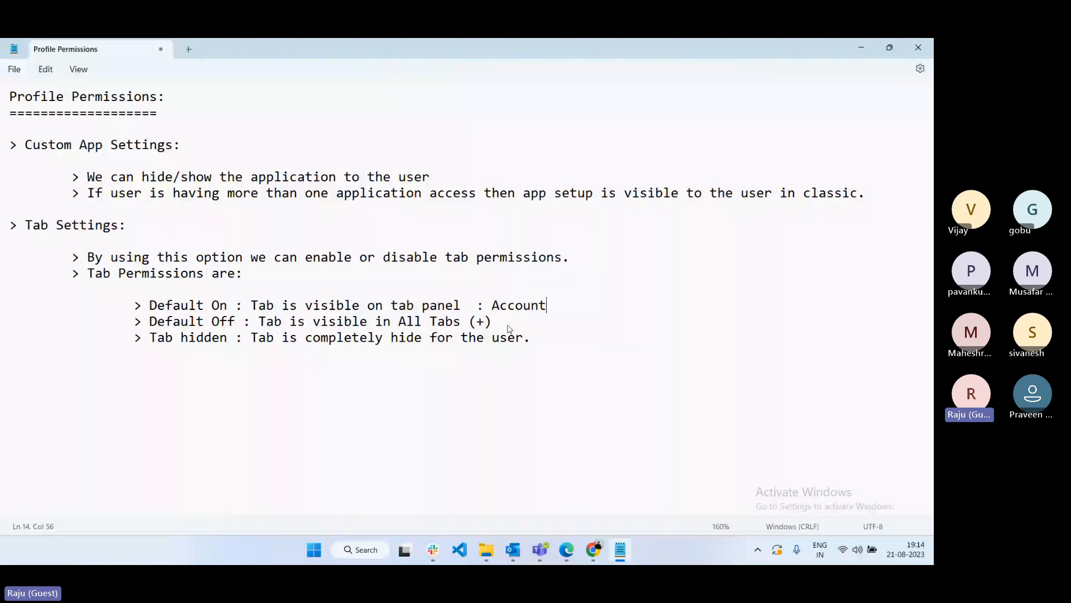
pyautogui.click(509, 329)
pyautogui.write(':')
pyautogui.moveTo(579, 556)
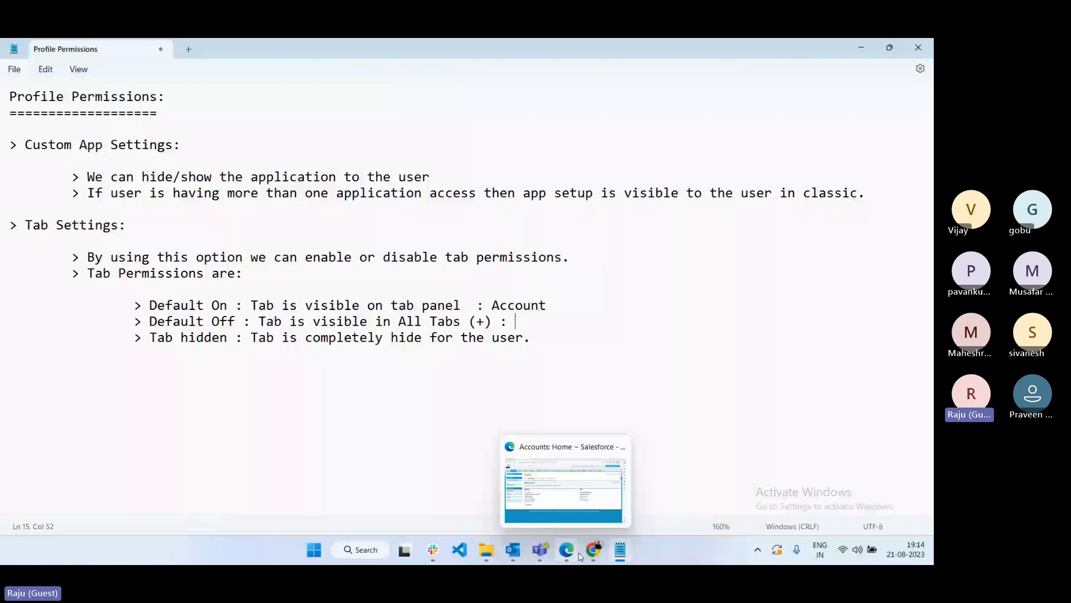
# - Check the manager user's Accounts home in Edge, then bring the Notepad notes forward
pyautogui.click(580, 555)
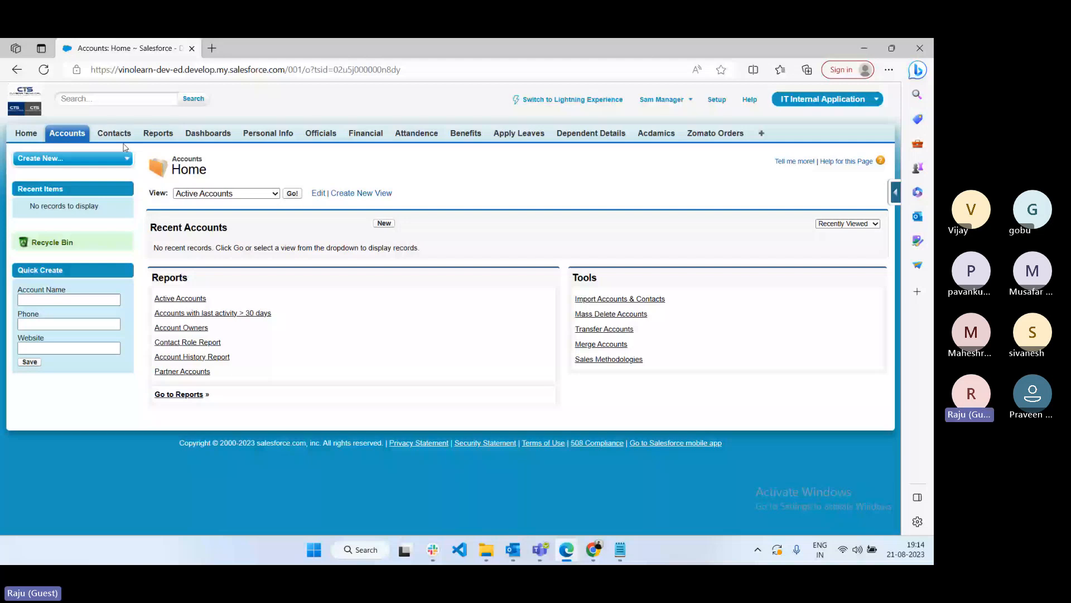
pyautogui.click(630, 549)
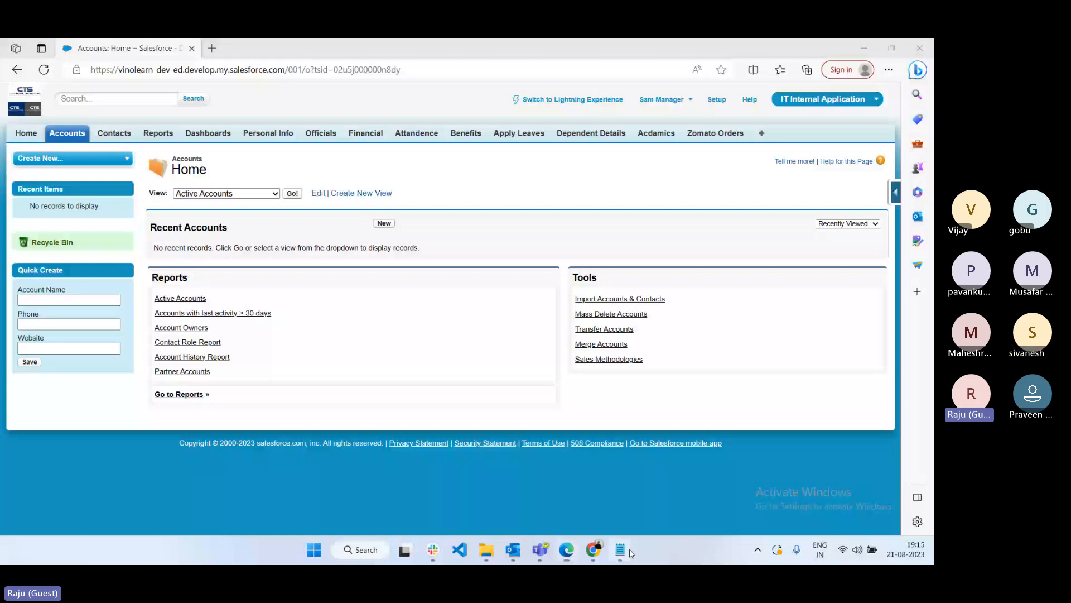
pyautogui.click(629, 548)
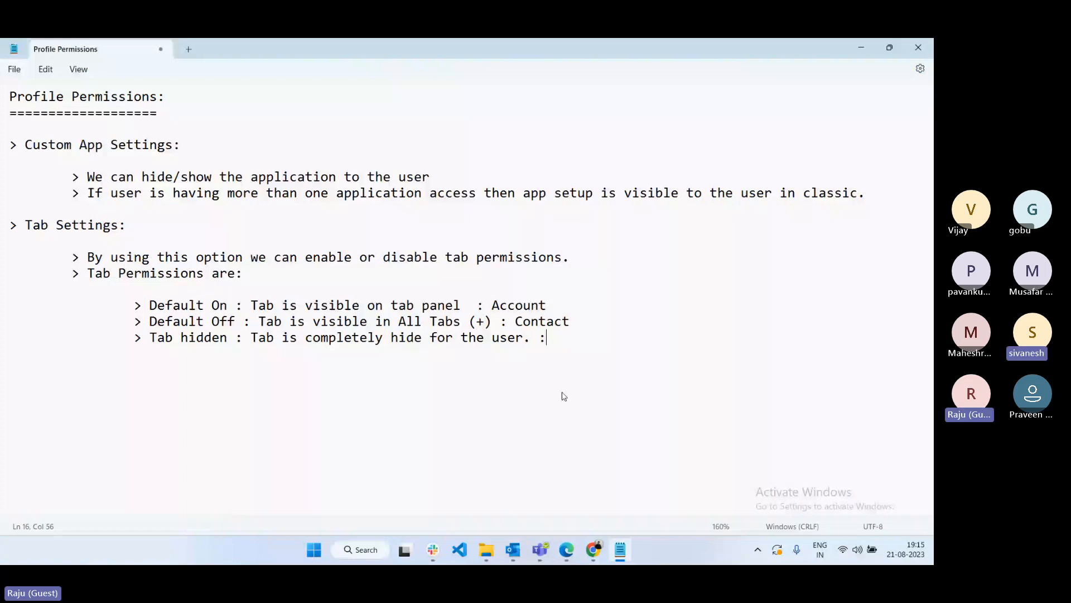
# - Add 'Acadamics' as the Tab hidden example, then return to the Manager IT Profile edit page
pyautogui.write('Acadamics')
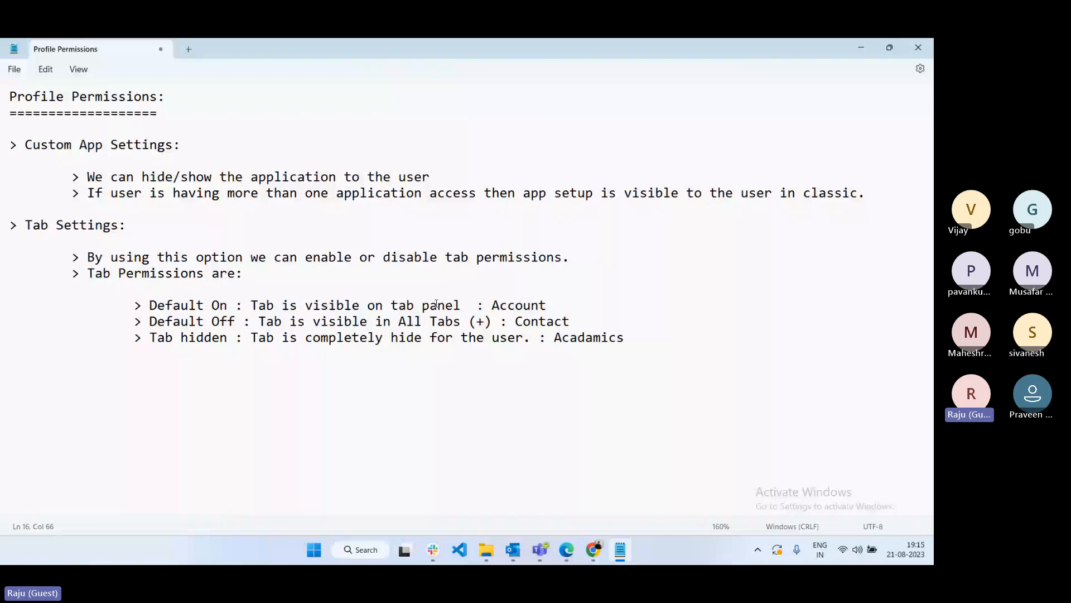
pyautogui.hotkey('alt', 'Tab')
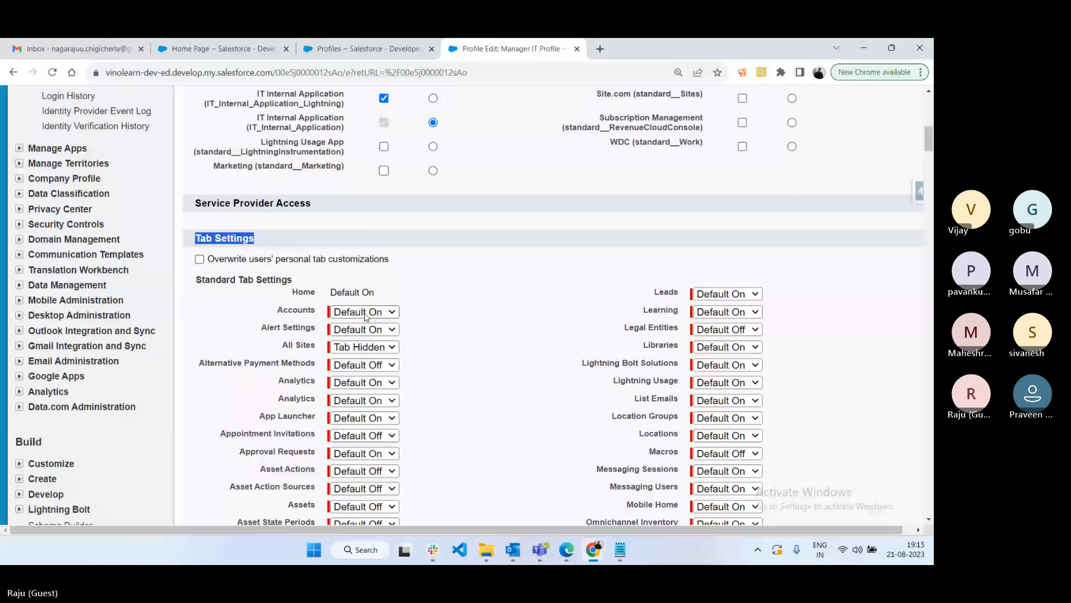
# - After checking the Contacts tab option, set the Acdamics custom tab to Tab Hidden and save the profile
pyautogui.scroll(-10, 301, 366)
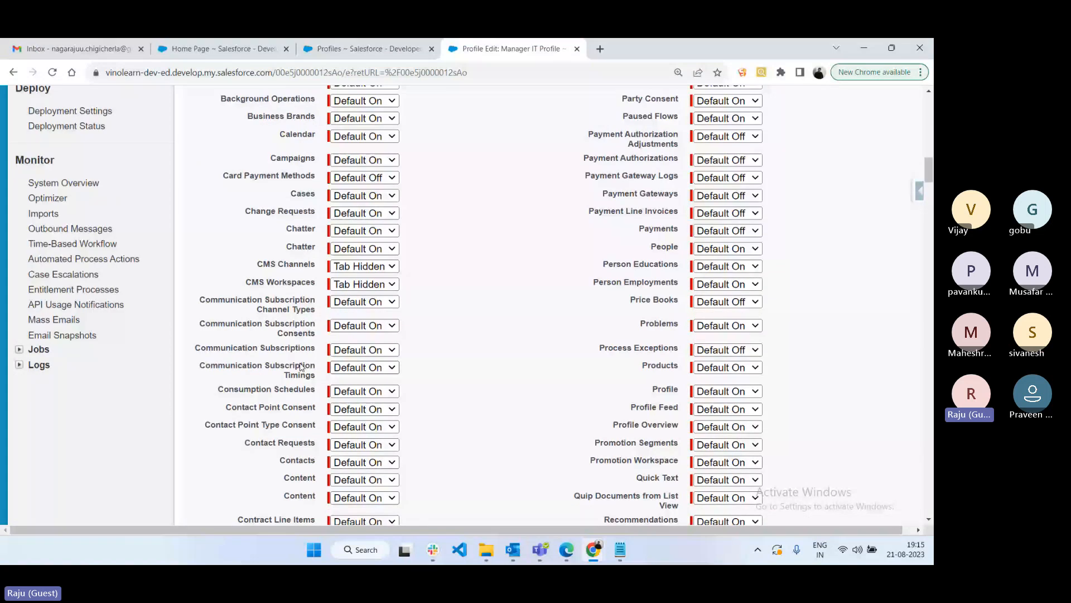
pyautogui.scroll(-2, 300, 367)
pyautogui.click(363, 340)
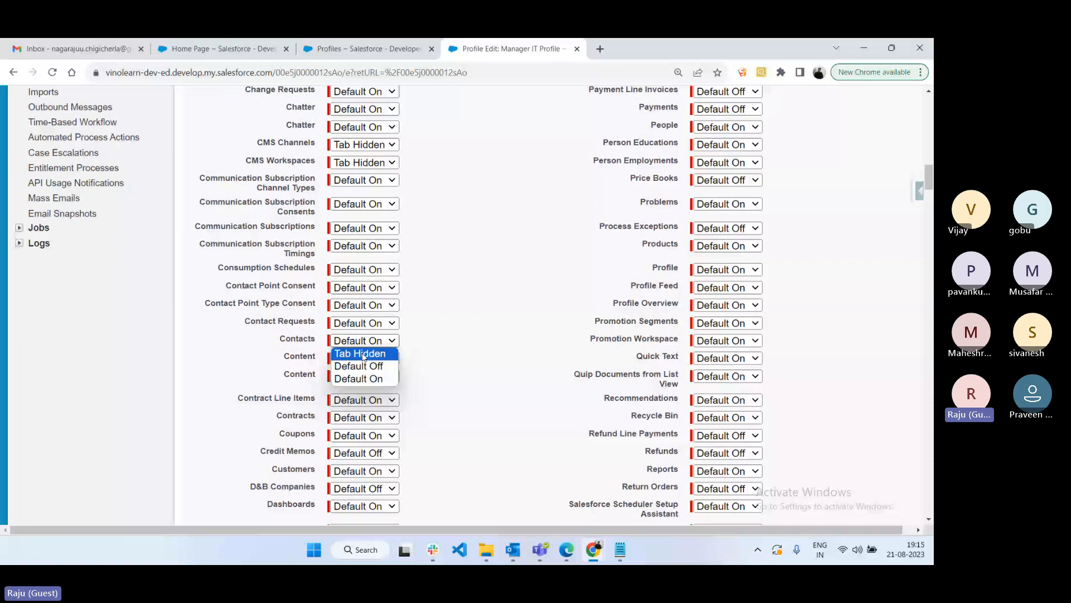
pyautogui.scroll(-10, 362, 357)
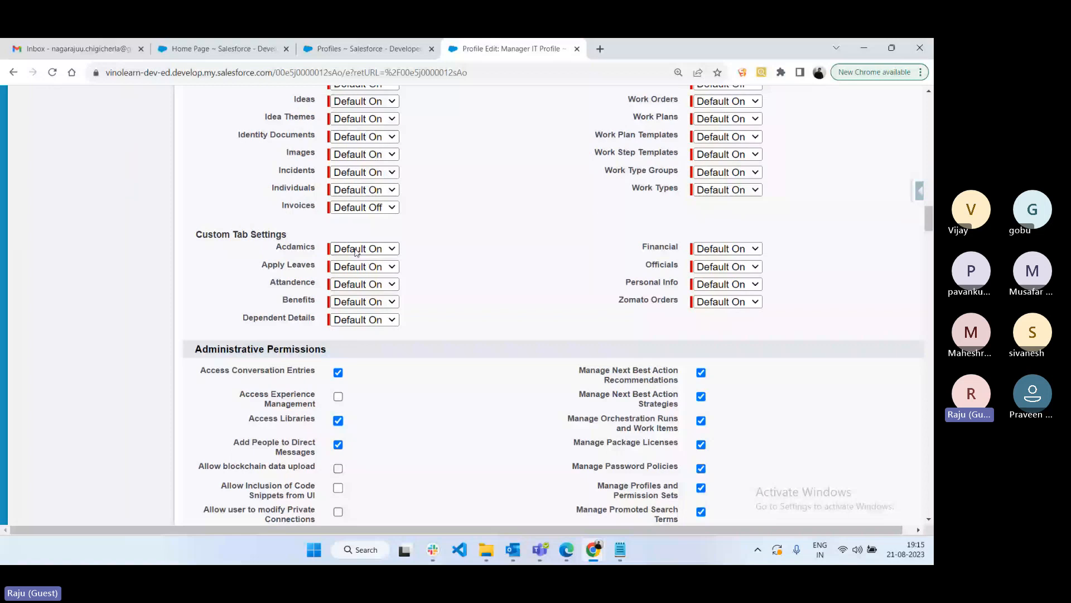
pyautogui.click(357, 252)
pyautogui.click(360, 285)
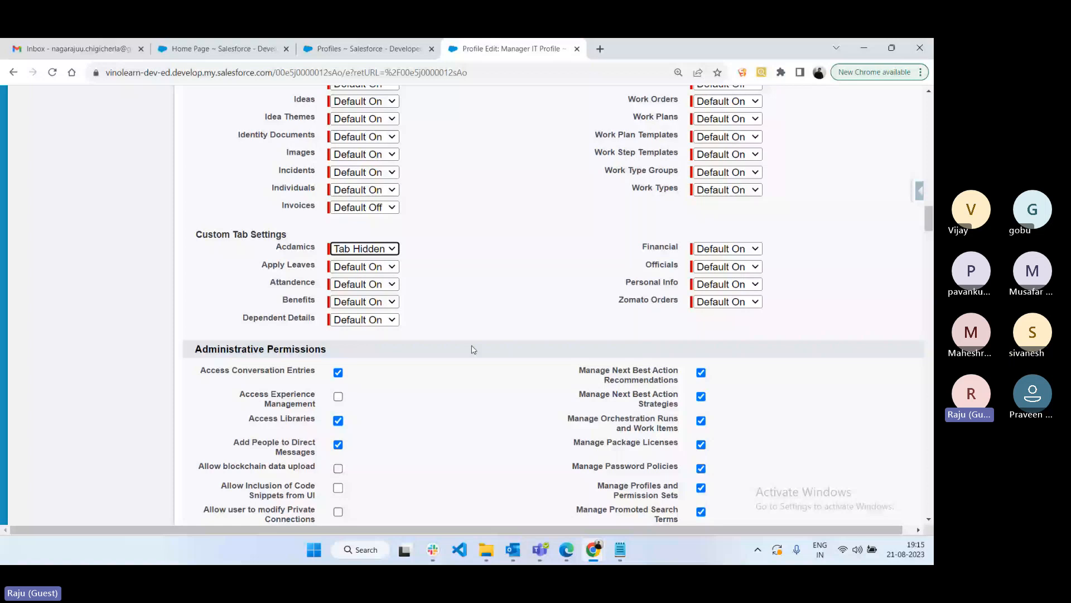
pyautogui.scroll(10, 508, 235)
pyautogui.scroll(10, 507, 237)
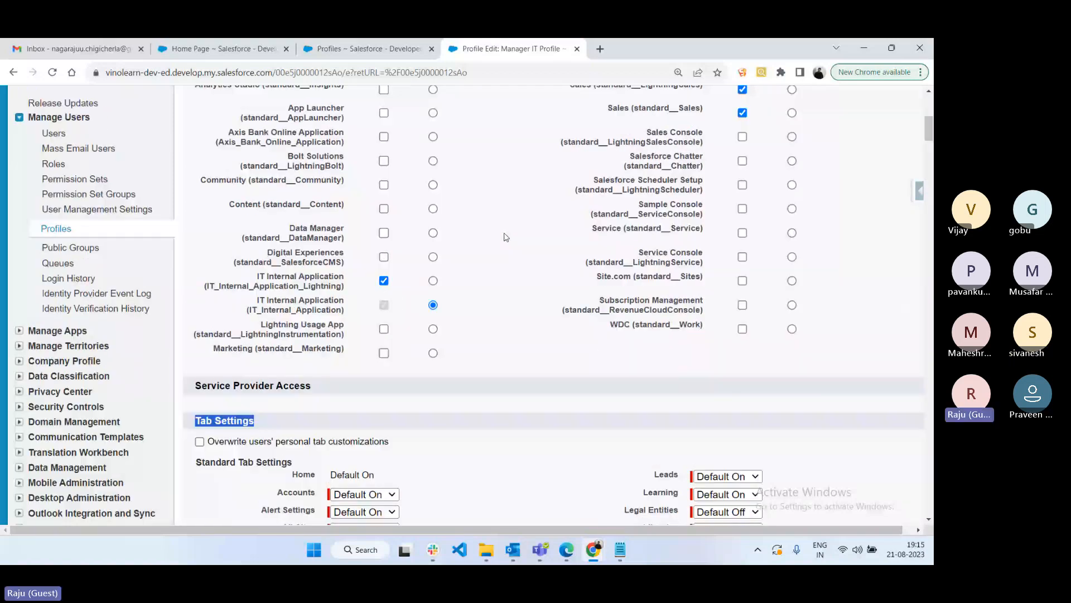
pyautogui.scroll(7, 506, 237)
pyautogui.click(422, 256)
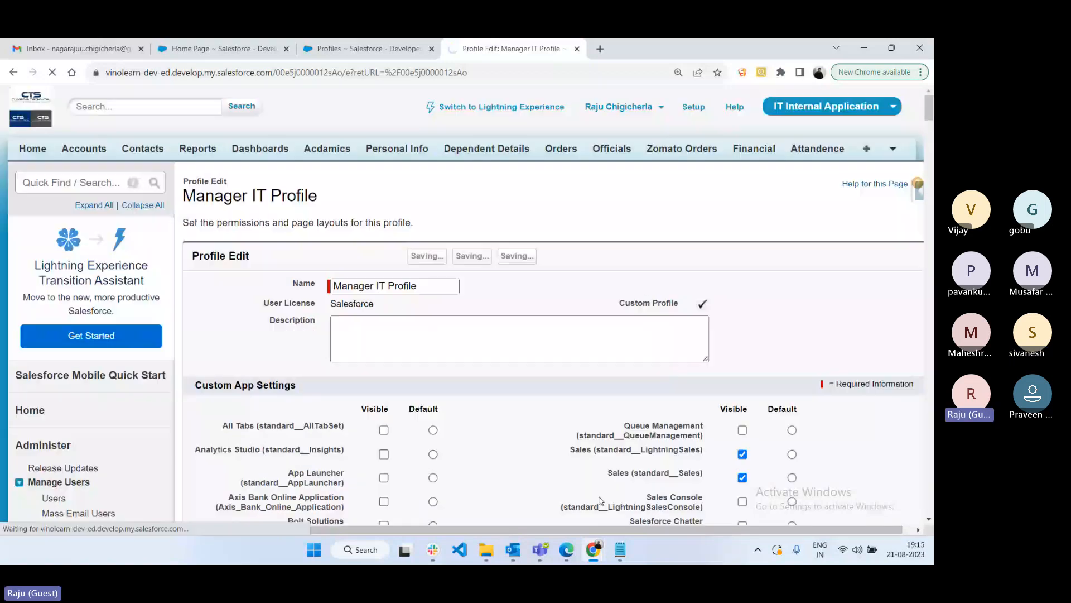
pyautogui.click(594, 550)
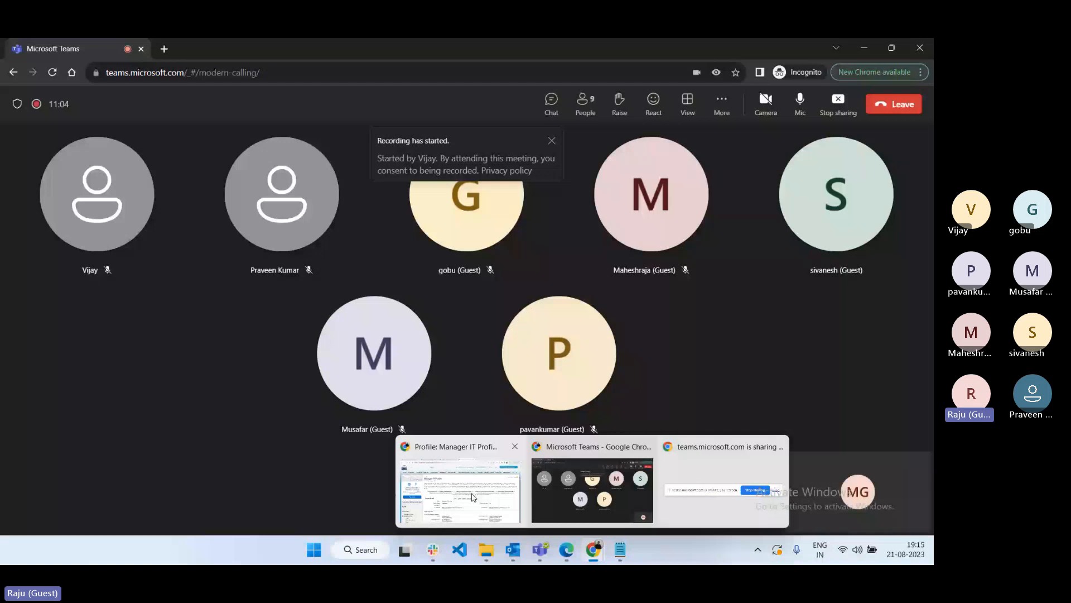
# - Refresh the manager user's page to confirm Contacts and Acdamics left the tab bar, then return to the profile
pyautogui.click(566, 549)
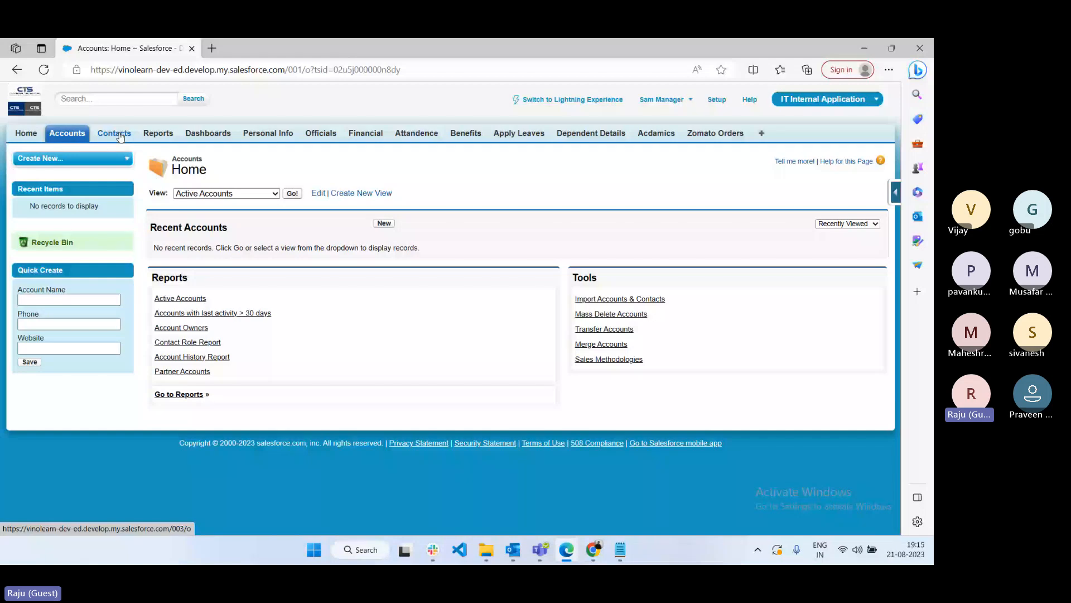
pyautogui.click(44, 71)
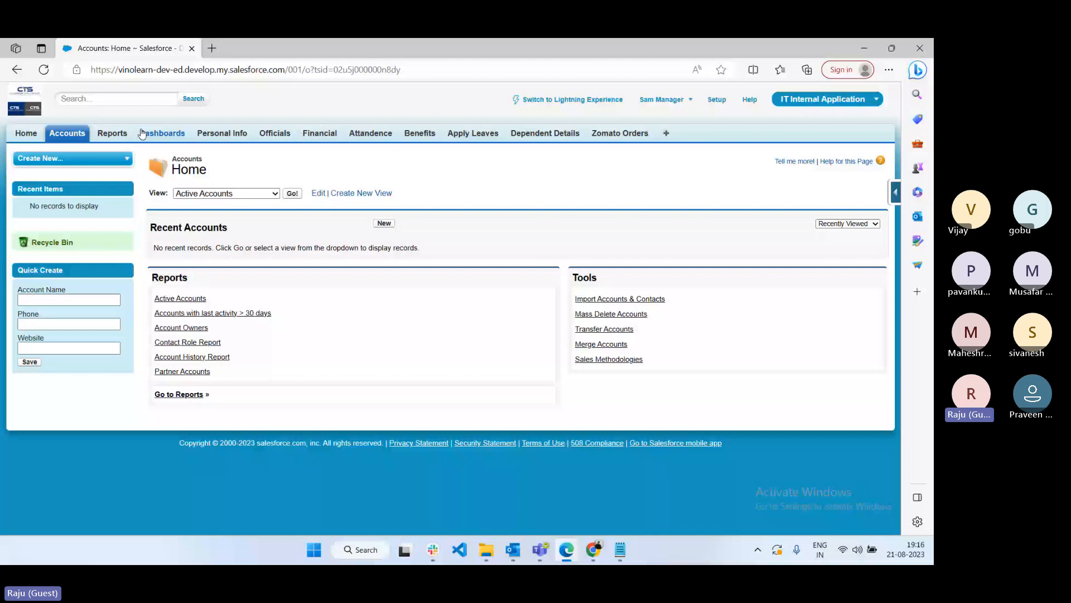
pyautogui.hotkey('alt', 'Tab')
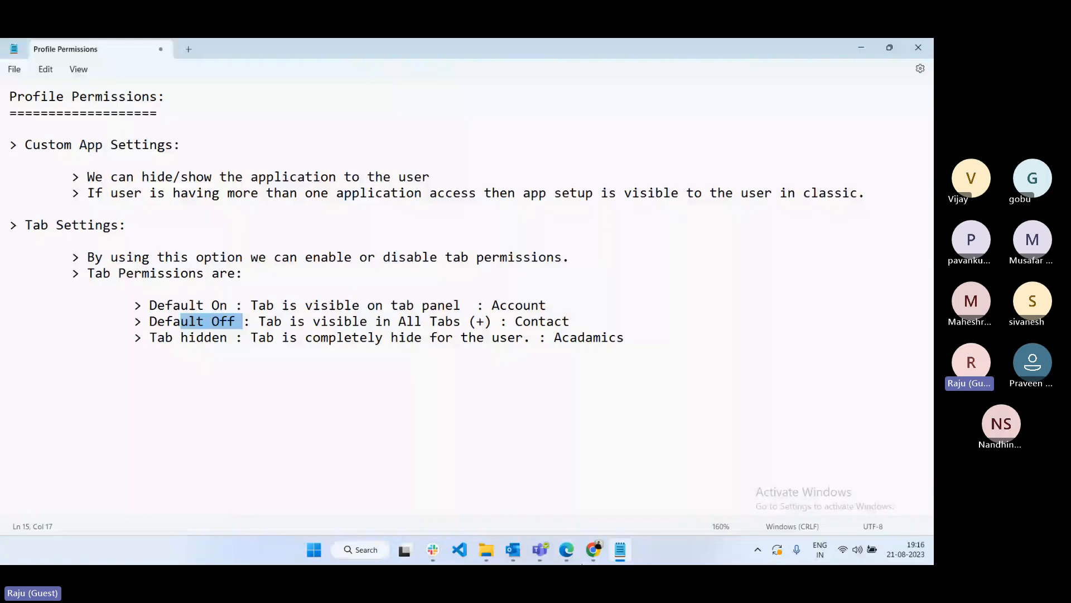
pyautogui.hotkey('alt', 'Tab')
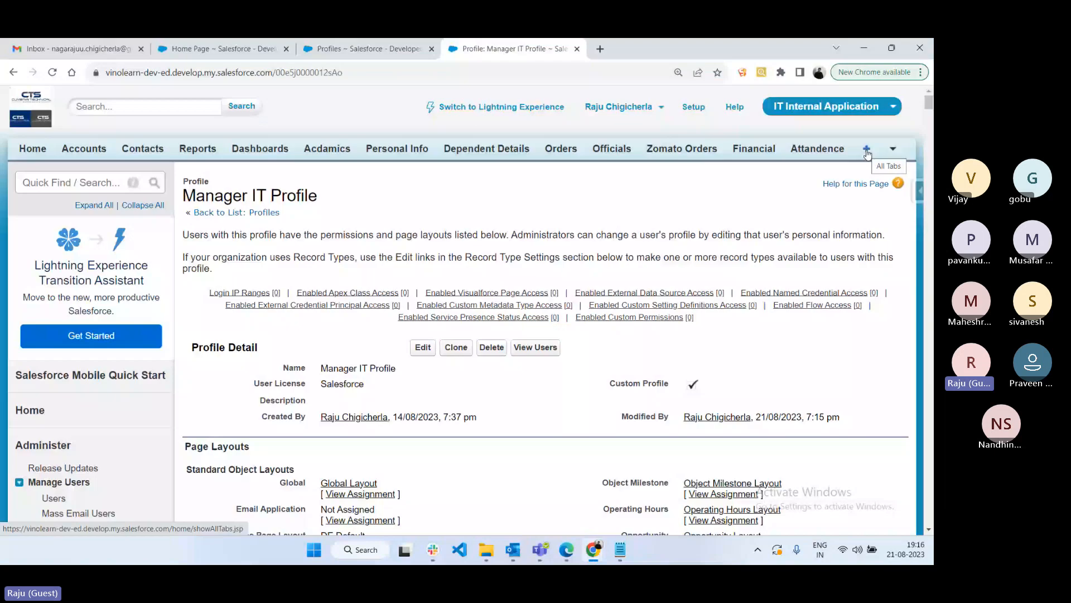
# - Open the Acdamics tab from the admin's All Tabs list, then switch to the manager user's session
pyautogui.click(867, 151)
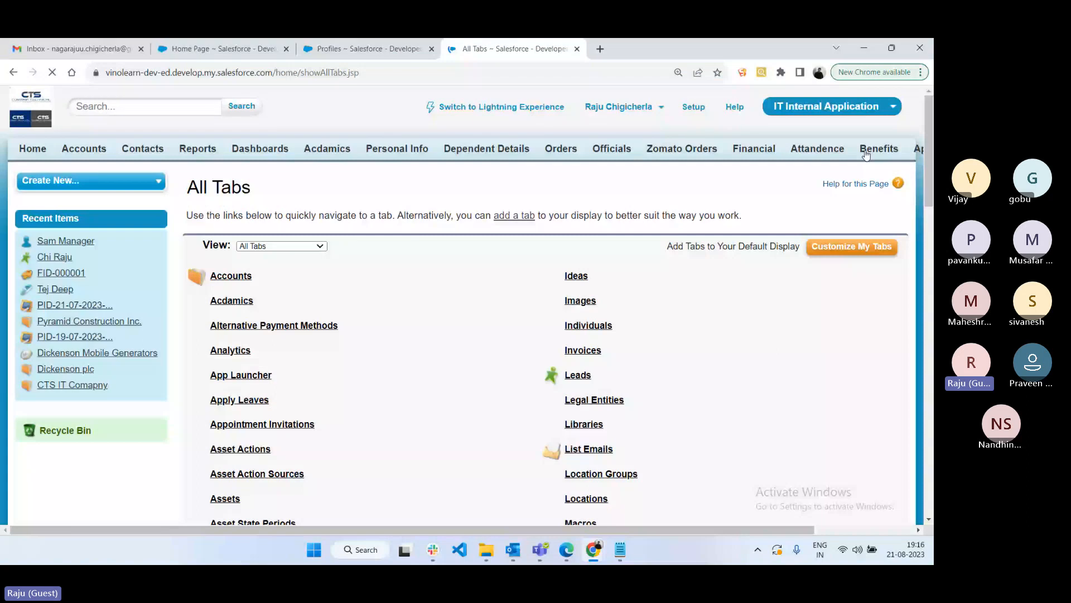
pyautogui.scroll(-12, 234, 382)
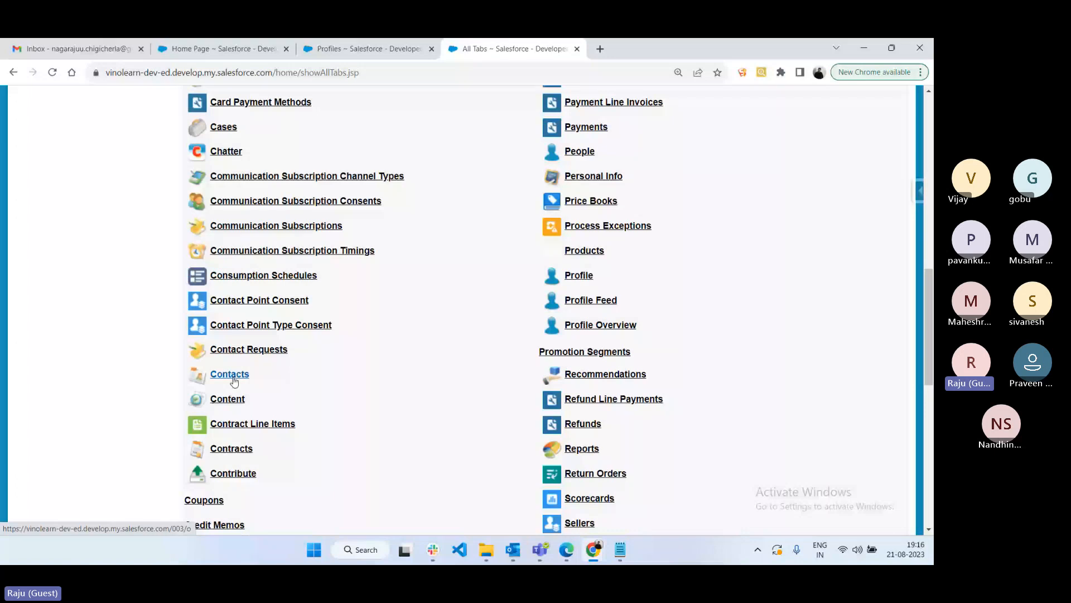
pyautogui.scroll(1, 502, 390)
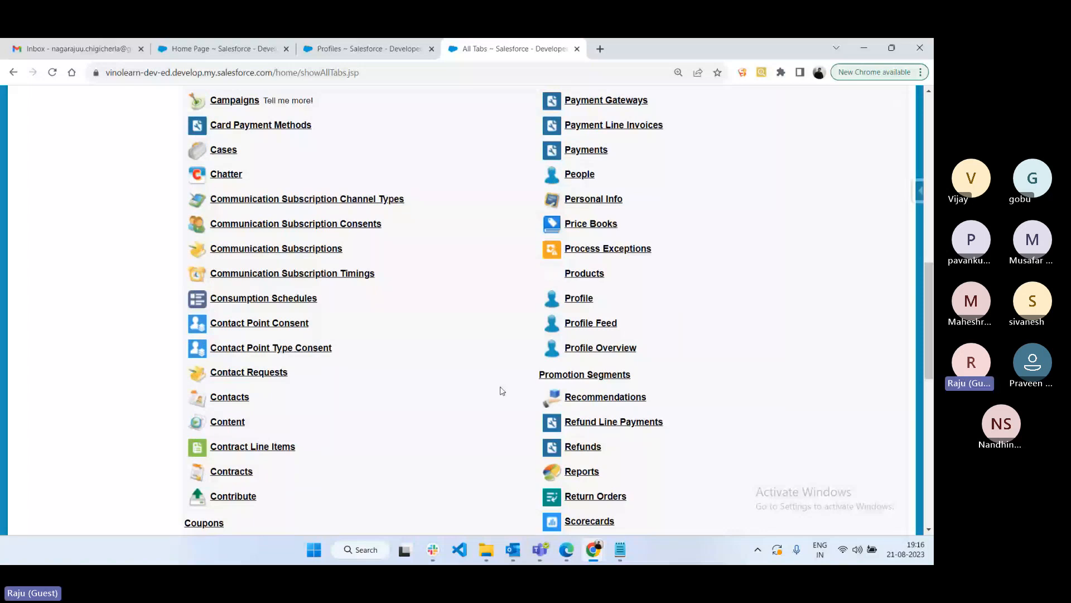
pyautogui.scroll(15, 239, 258)
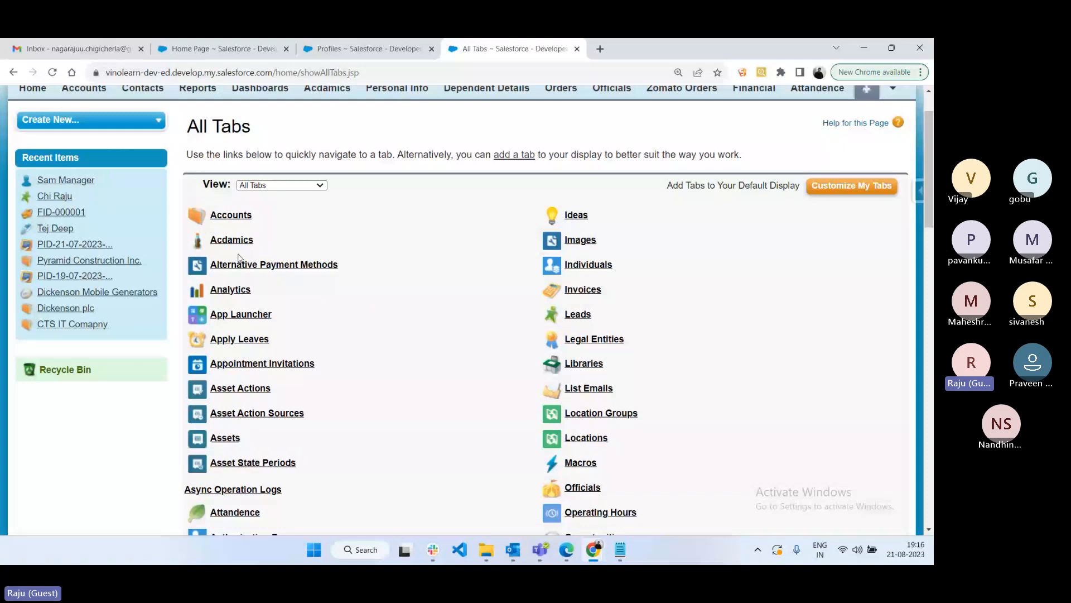
pyautogui.click(232, 240)
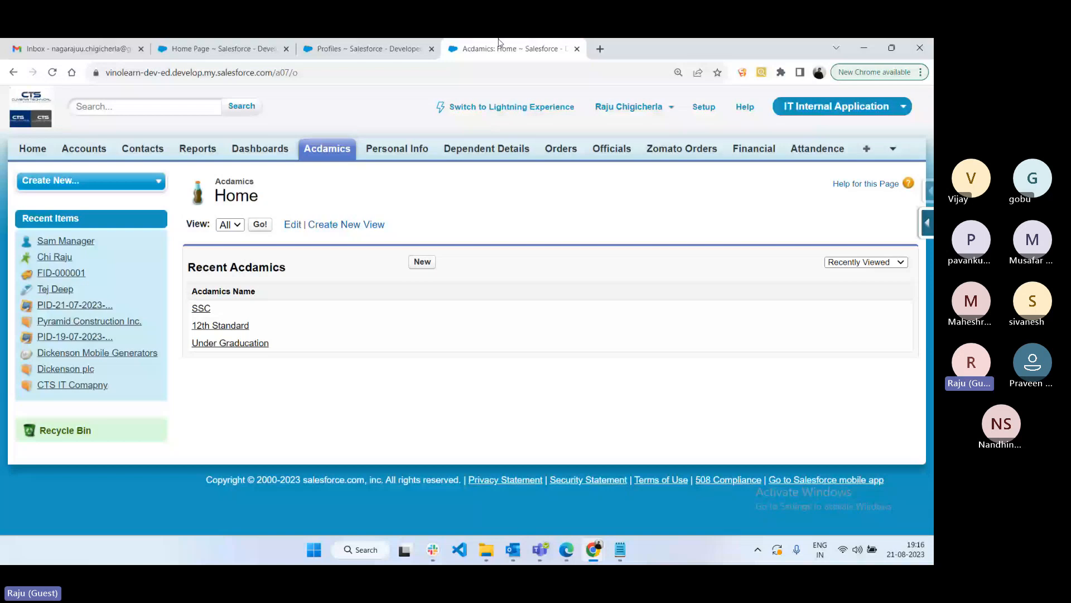
pyautogui.hotkey('alt', 'Tab')
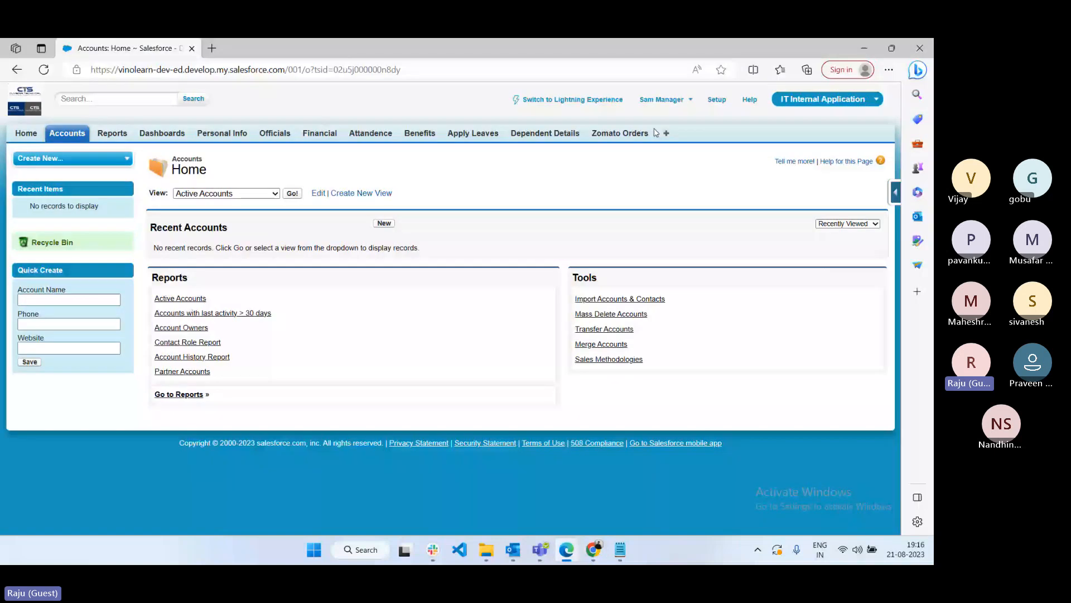
# - Check the manager's All Tabs list, which shows Contacts but not Acdamics, then return to the admin's Acdamics home
pyautogui.hotkey('alt', 'Tab')
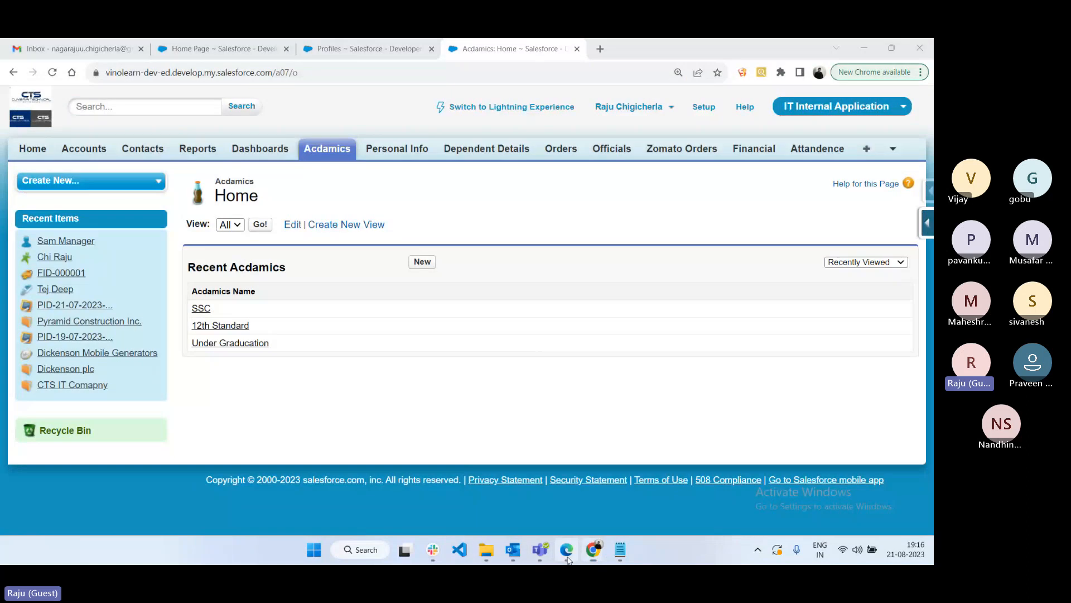
pyautogui.click(567, 552)
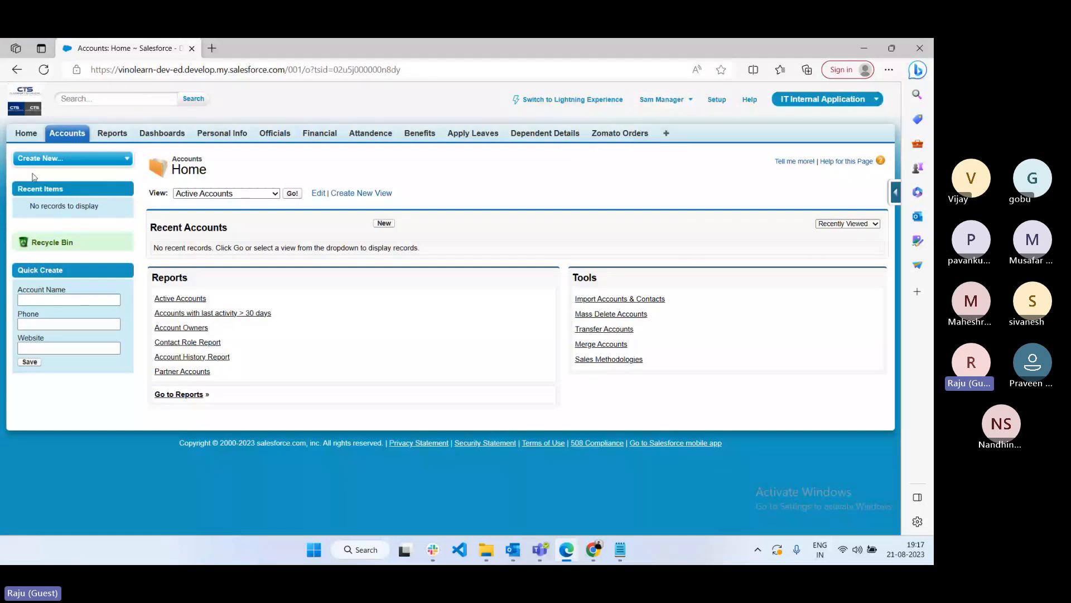
pyautogui.click(666, 133)
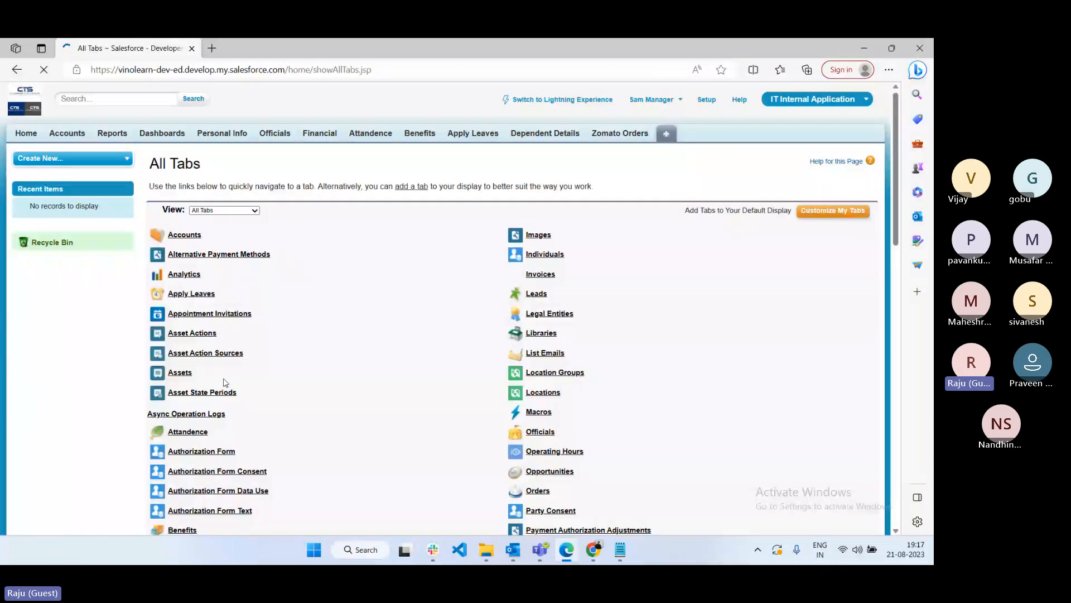
pyautogui.scroll(-8, 184, 335)
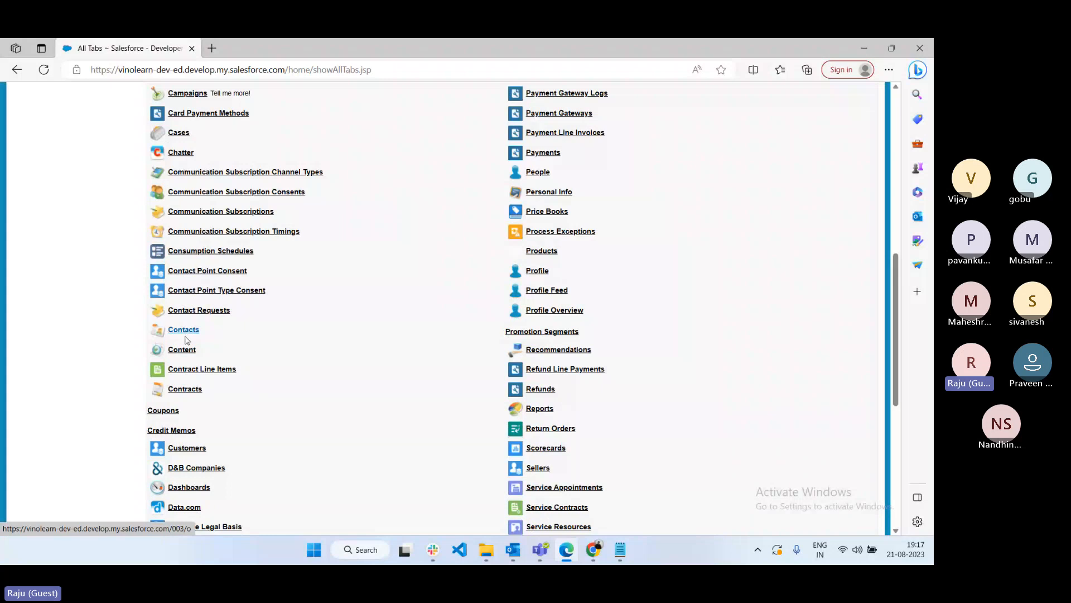
pyautogui.scroll(8, 129, 174)
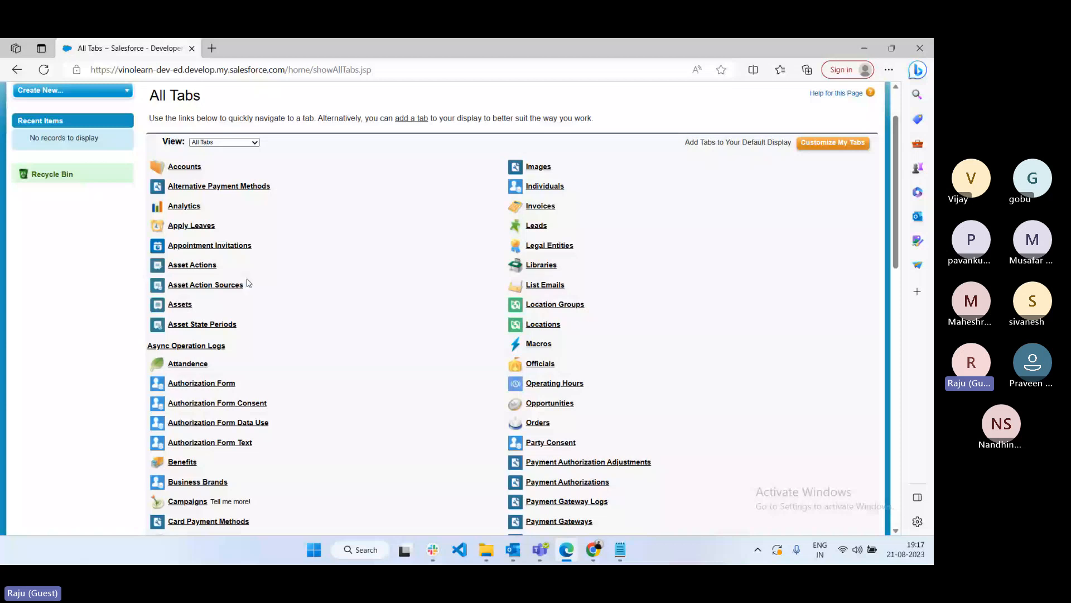
pyautogui.click(593, 549)
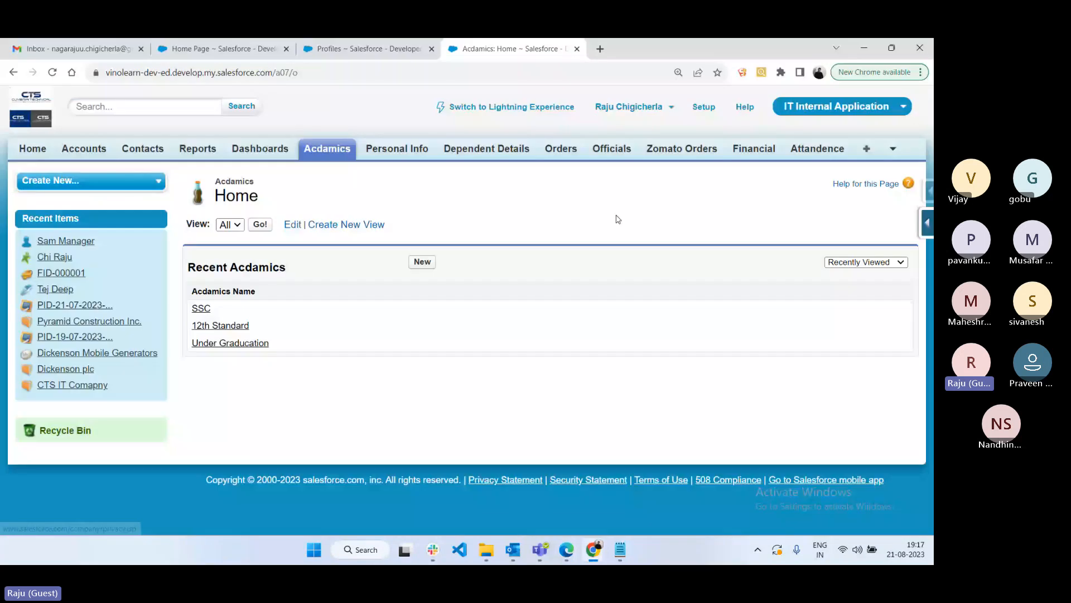
# - Review the Default On, Default Off and Tab hidden notes and their Account, Contact, Acadamics examples
pyautogui.click(619, 552)
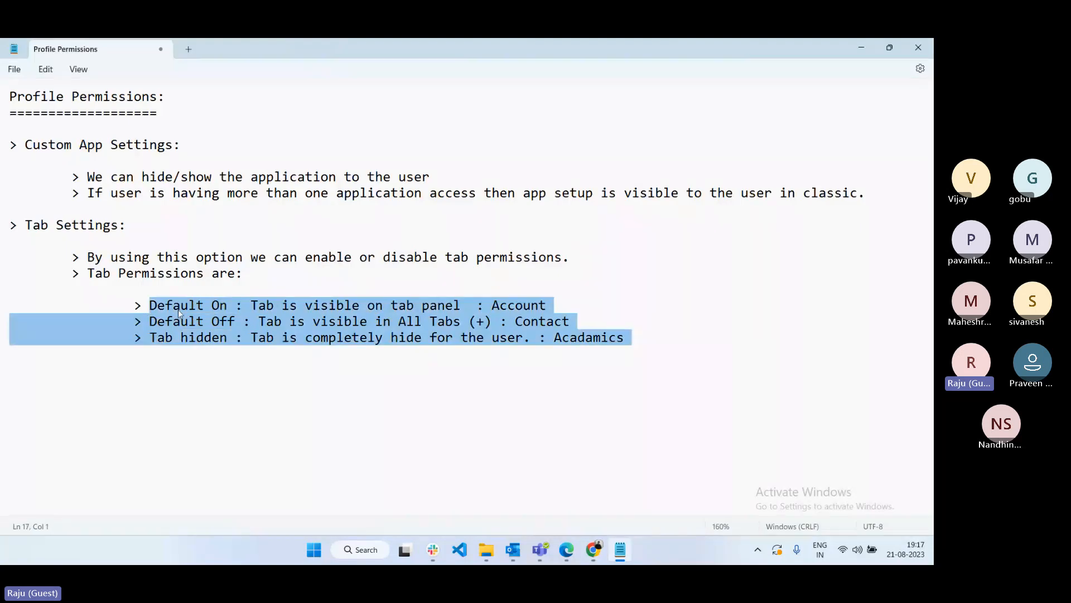
pyautogui.click(178, 309)
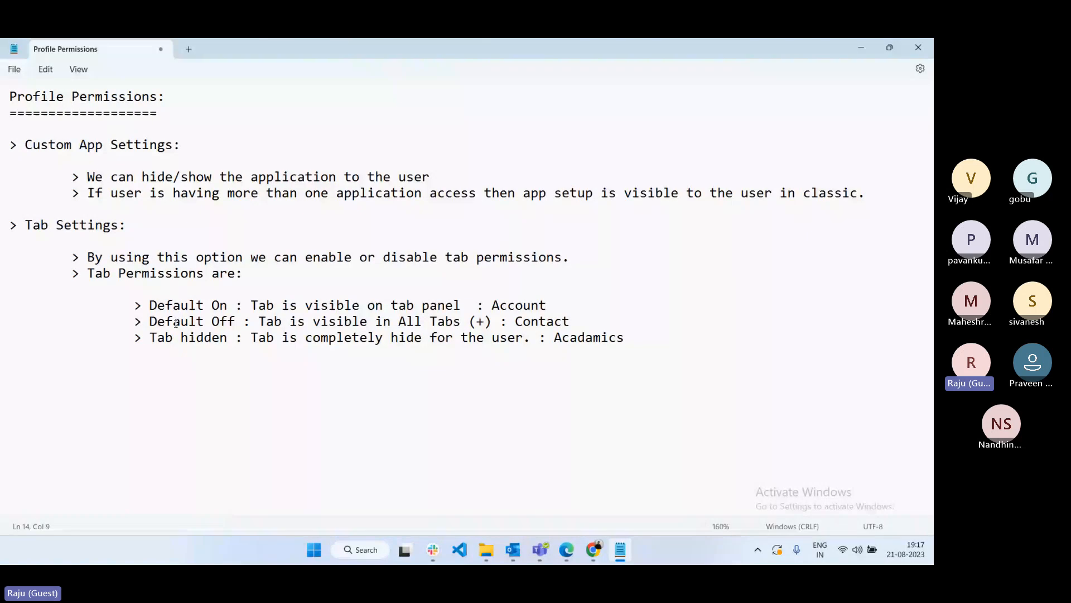
pyautogui.moveTo(158, 338); pyautogui.dragTo(222, 334)
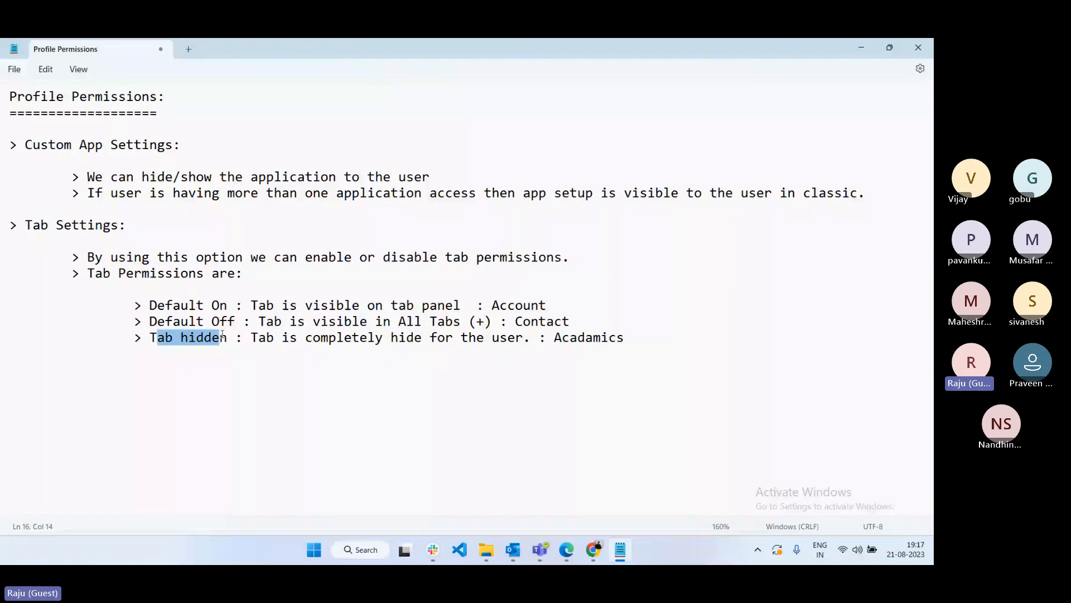
pyautogui.click(225, 359)
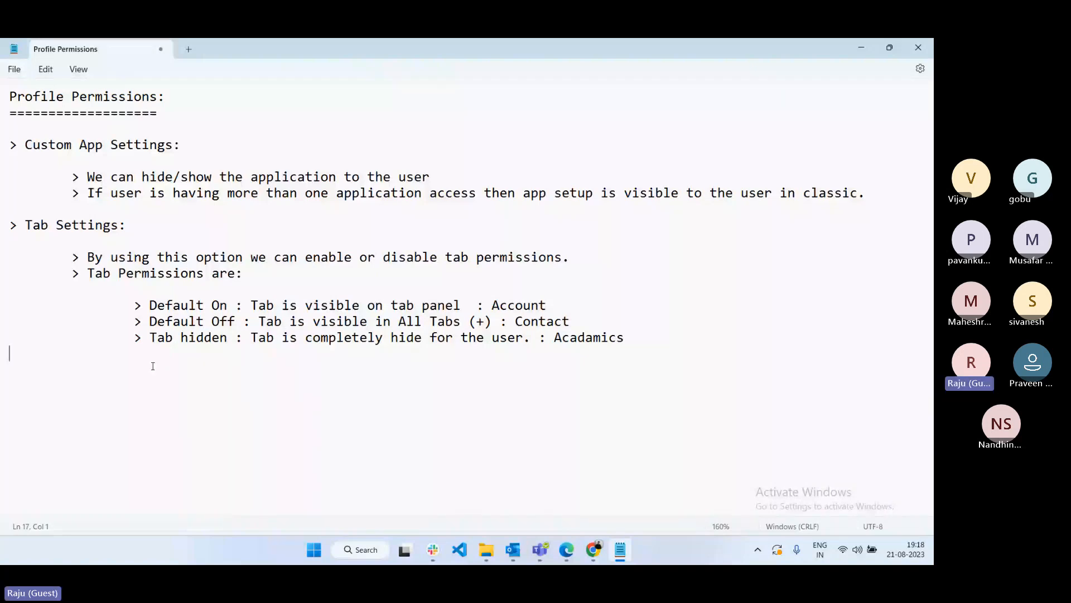
pyautogui.hotkey('alt', 'Tab')
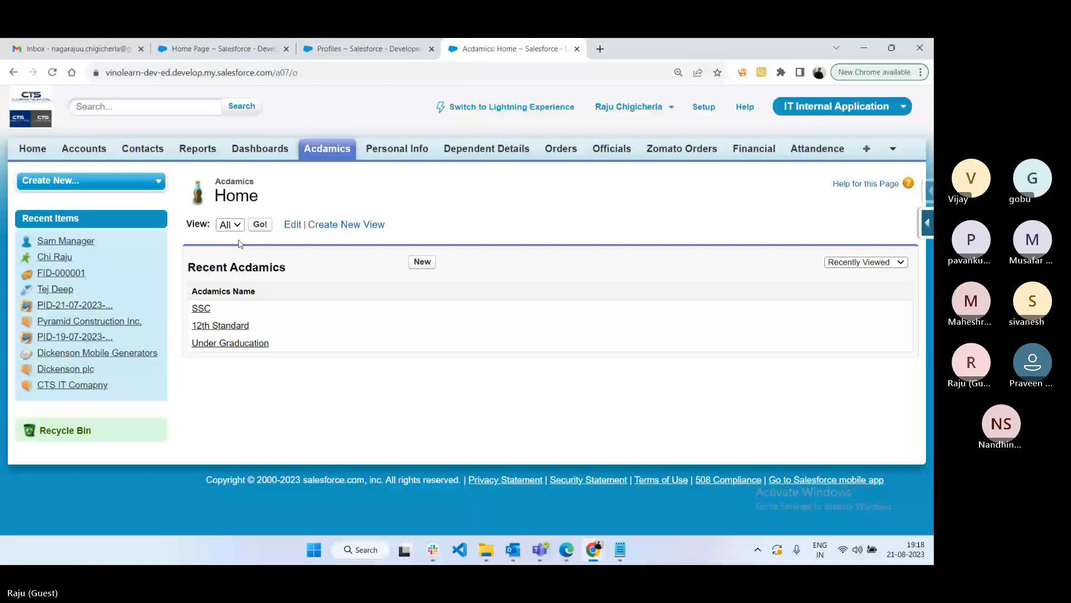
# - Review the Manager IT Profile's Administrative Permissions, then open Setup in the manager user's browser
pyautogui.click(426, 355)
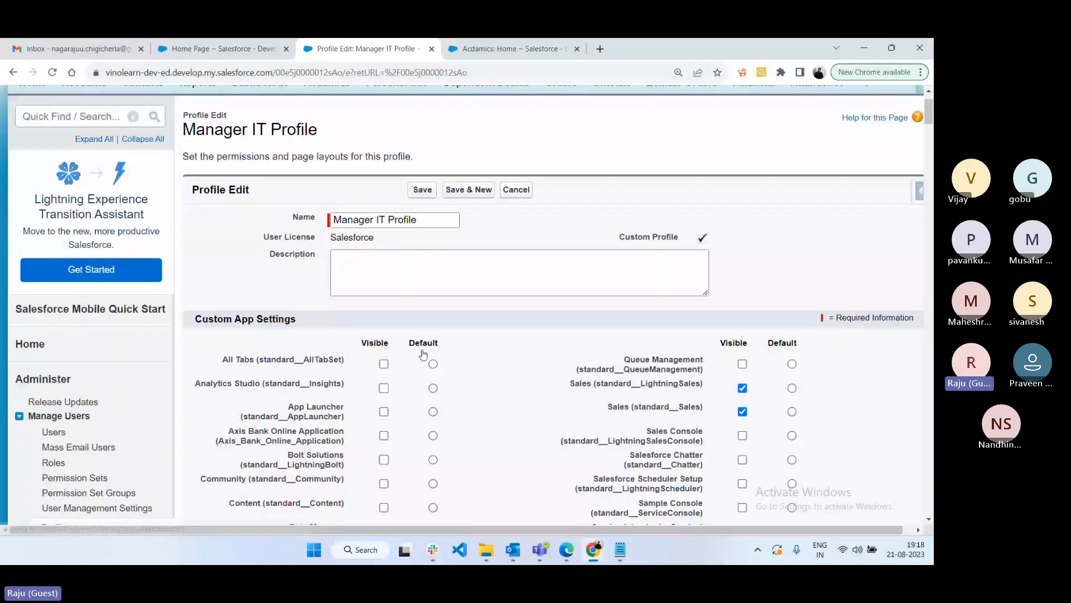
pyautogui.scroll(-15, 423, 355)
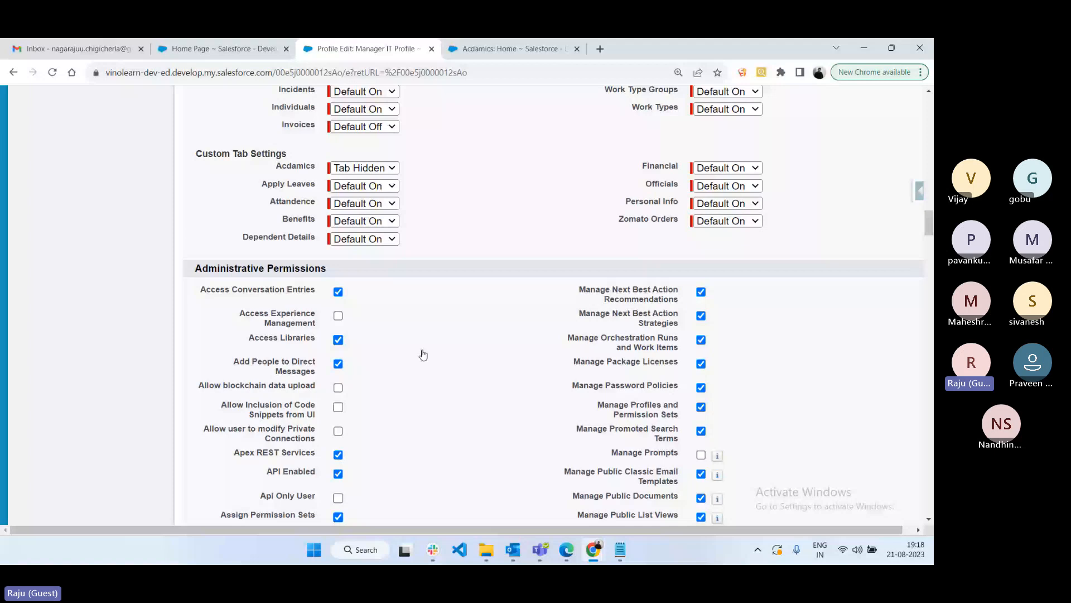
pyautogui.scroll(-3, 423, 355)
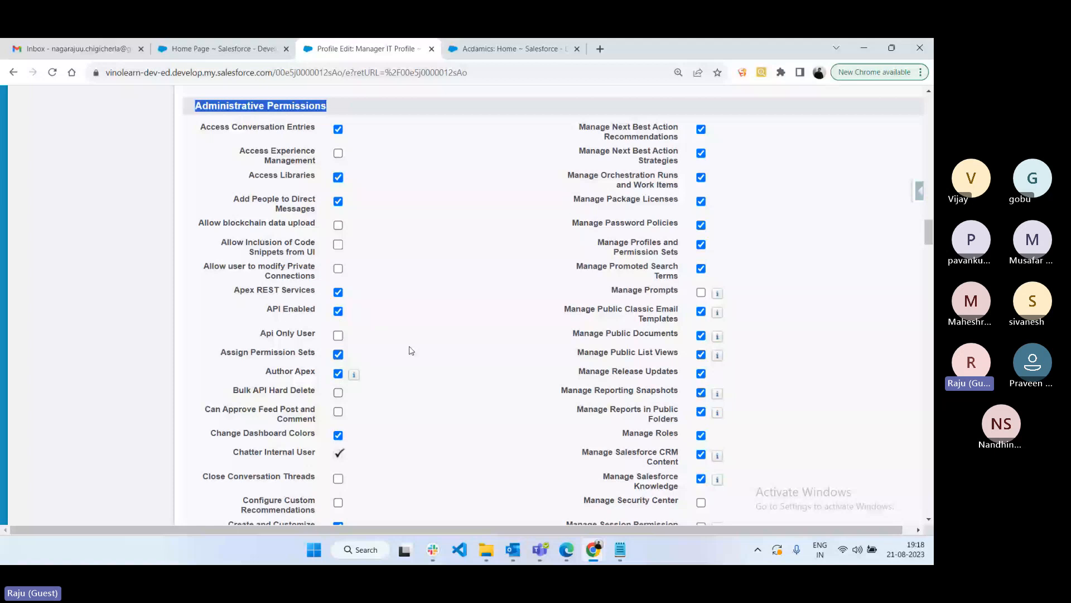
pyautogui.scroll(-10, 419, 329)
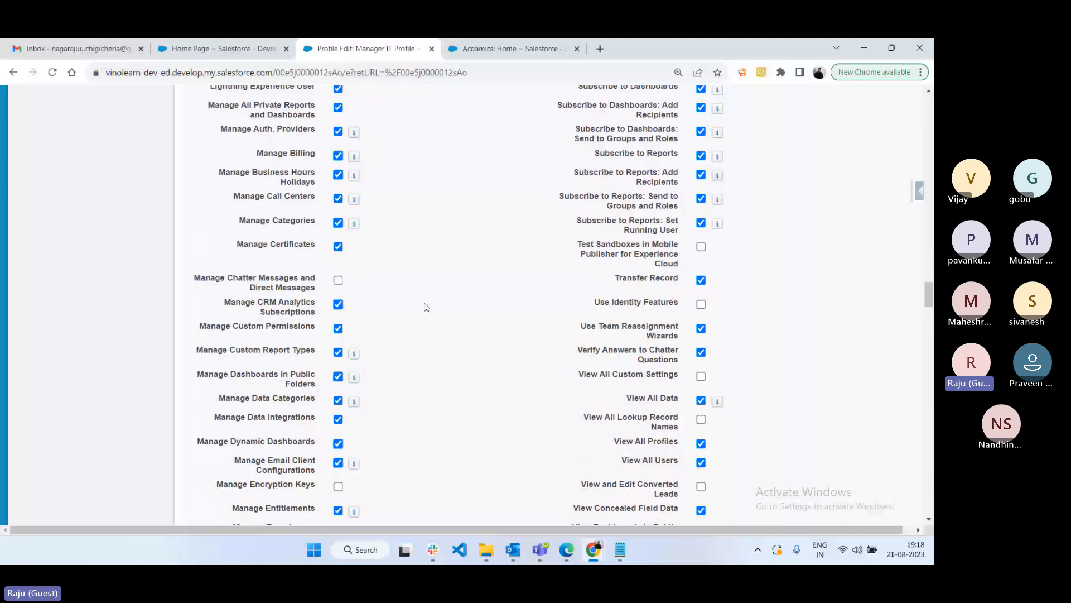
pyautogui.scroll(-6, 426, 307)
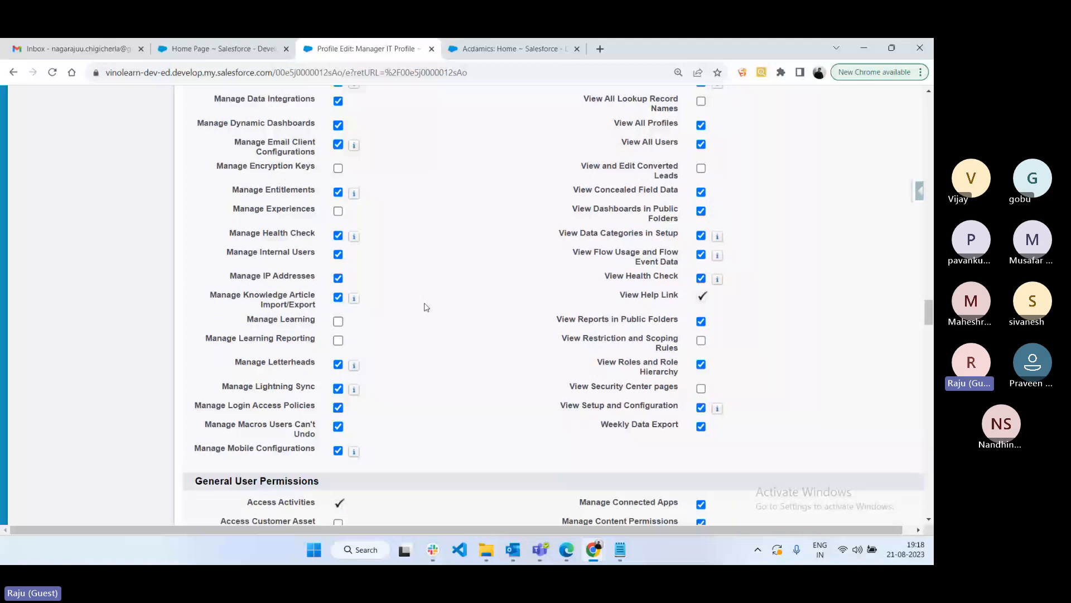
pyautogui.scroll(1, 217, 322)
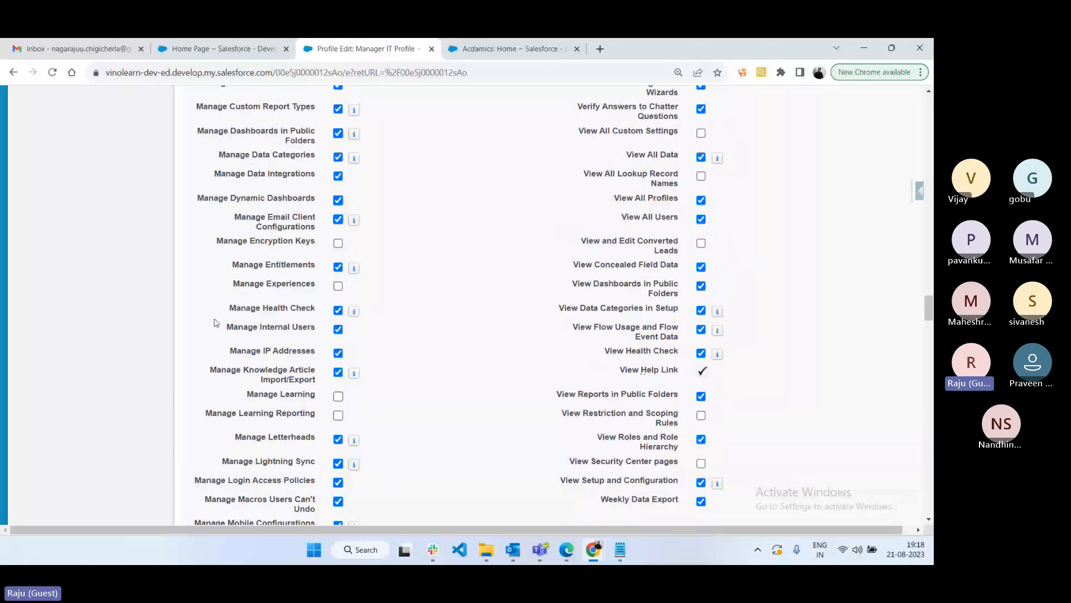
pyautogui.scroll(1, 500, 360)
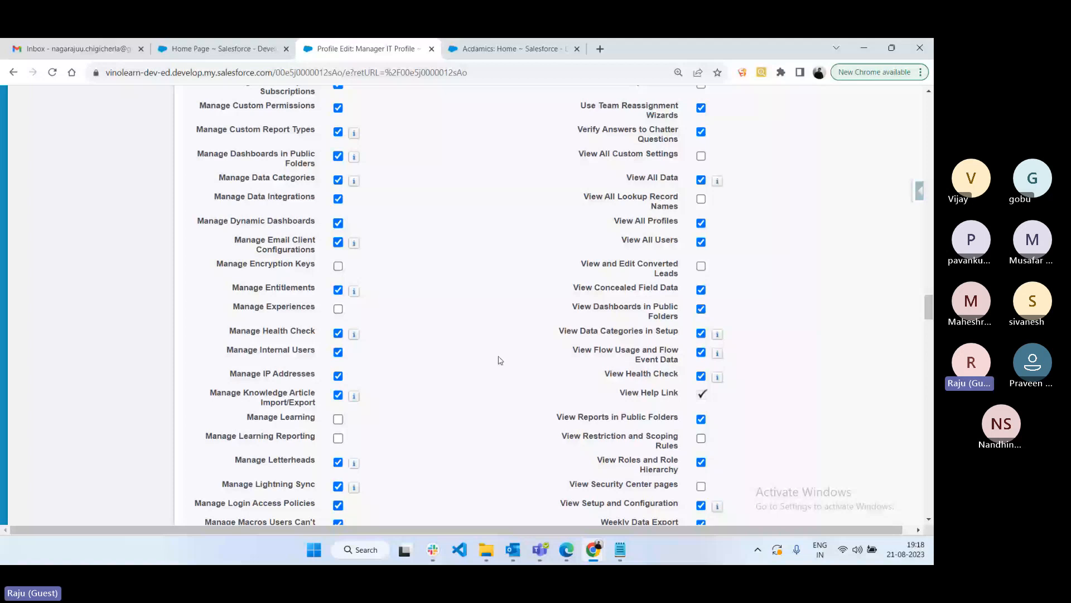
pyautogui.scroll(15, 500, 360)
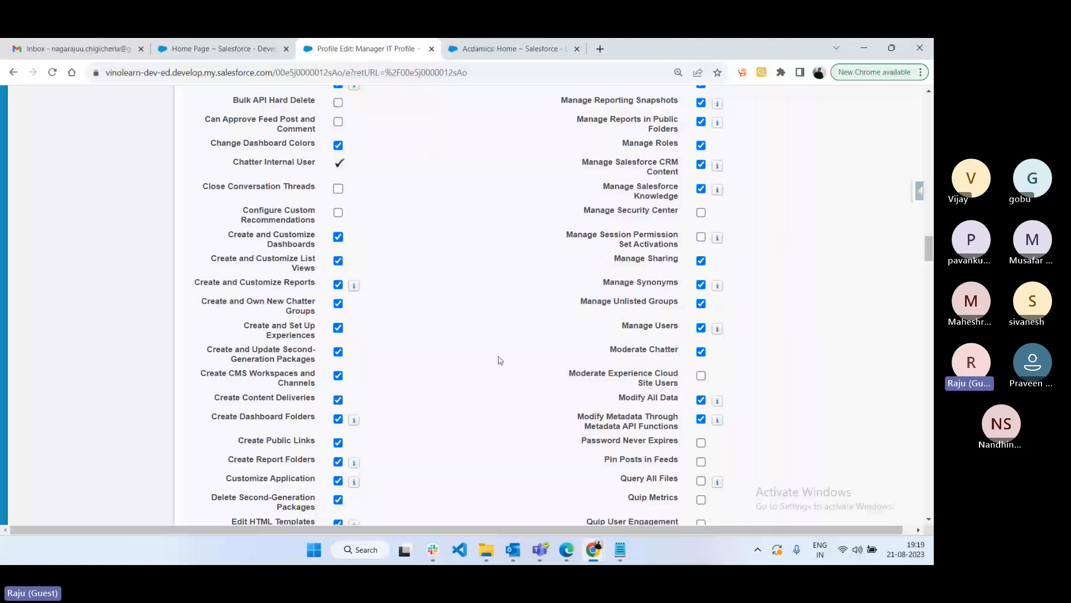
pyautogui.hotkey('alt', 'Tab')
pyautogui.click(709, 105)
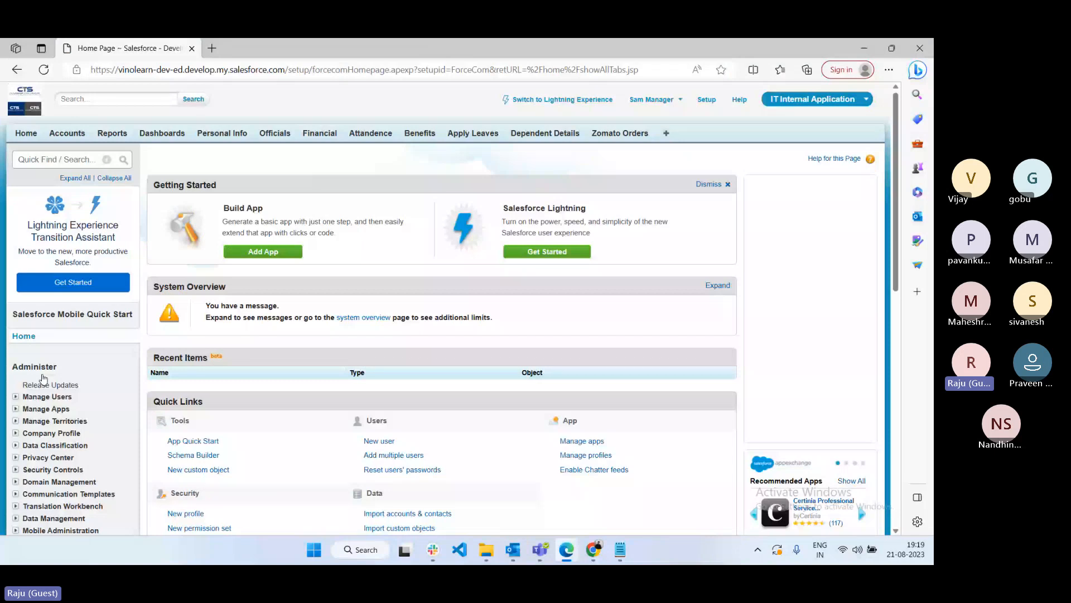
# - As the manager, open Manage Users > Profiles to check edit access, then return to the Manager IT Profile edit page
pyautogui.click(47, 396)
pyautogui.scroll(-3, 50, 335)
pyautogui.click(46, 279)
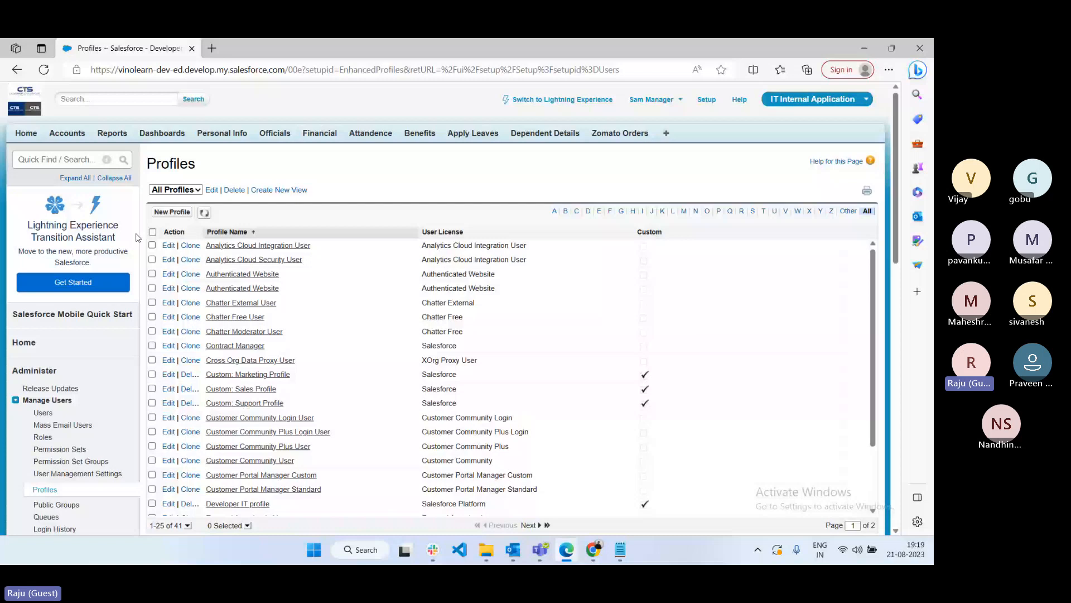
pyautogui.moveTo(597, 551)
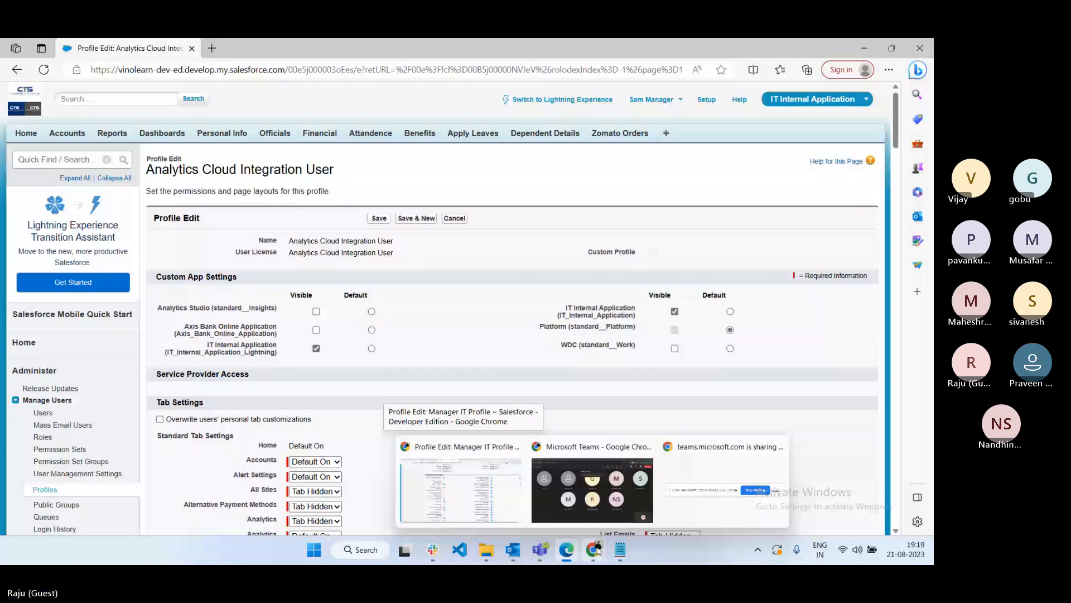
pyautogui.click(461, 490)
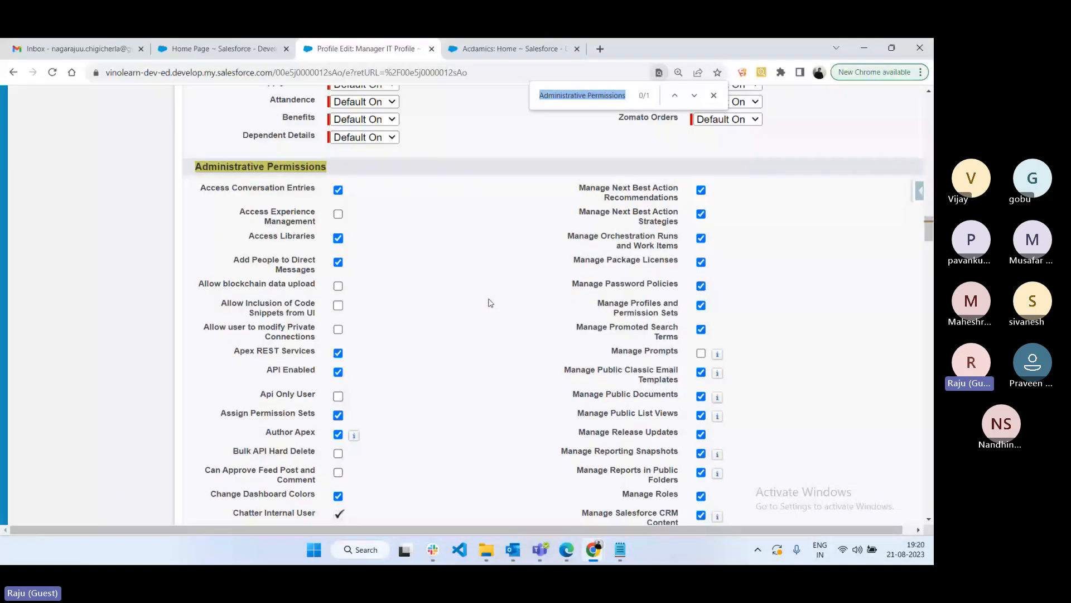
# - Find 'view se' and uncheck View Setup and Configuration on the Manager IT Profile, then switch to the manager's window
pyautogui.write('view se')
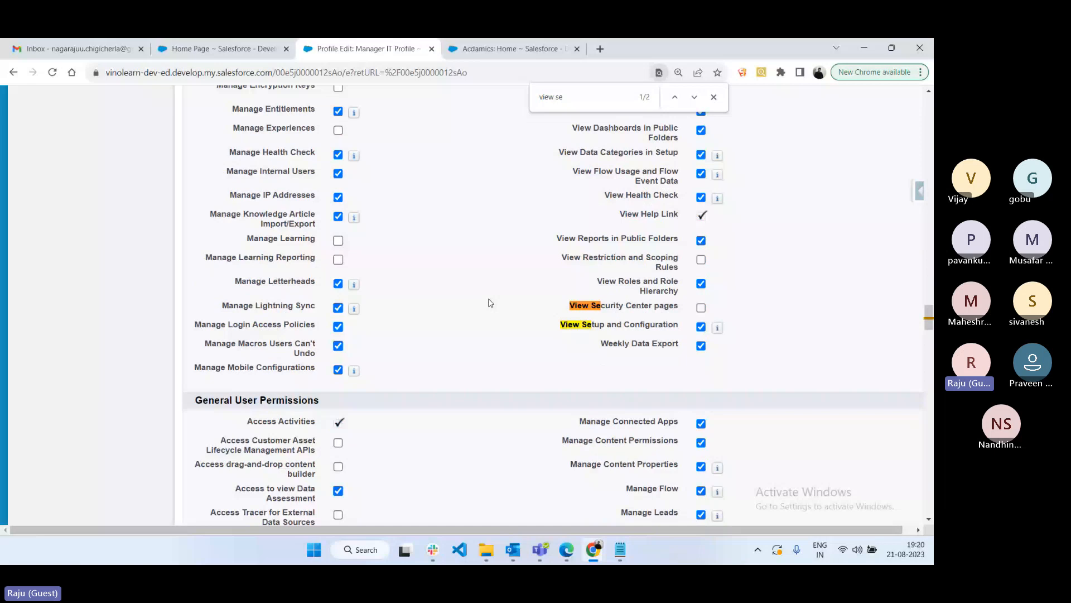
pyautogui.click(702, 328)
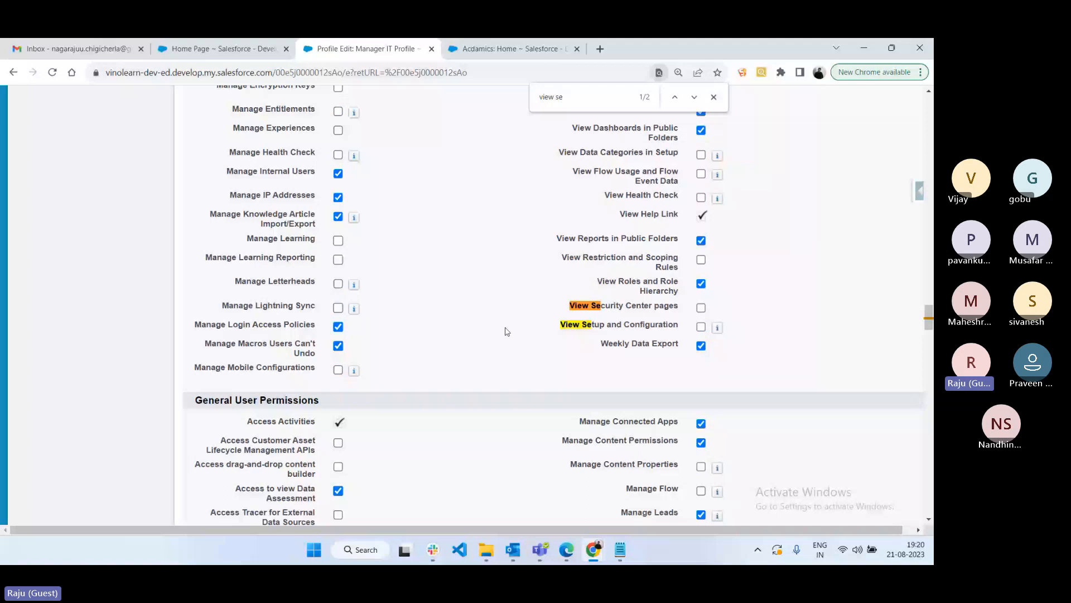
pyautogui.press('Home')
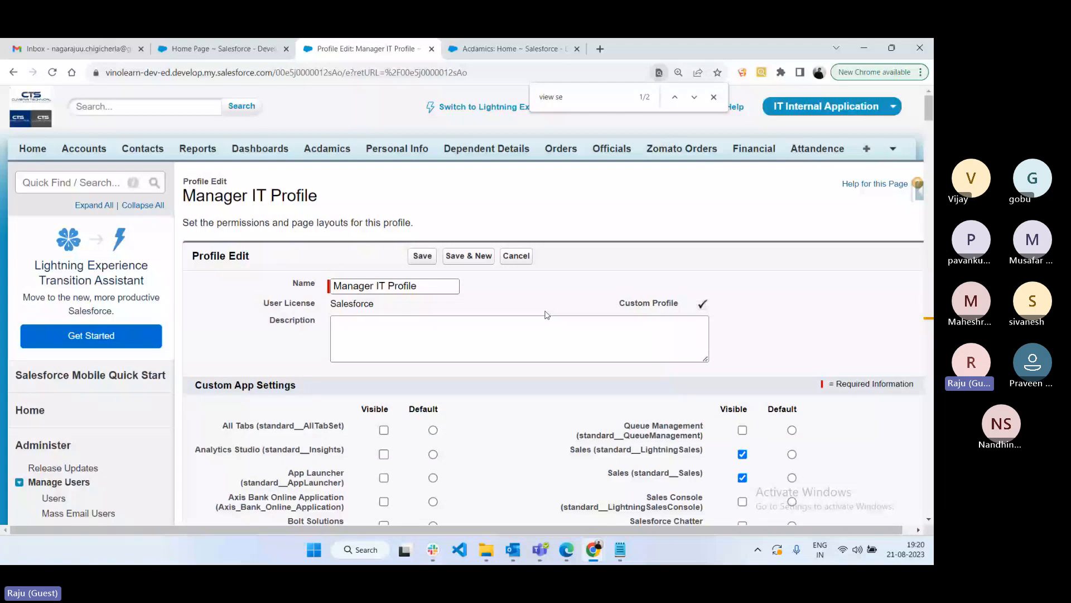
pyautogui.hotkey('alt', 'Tab')
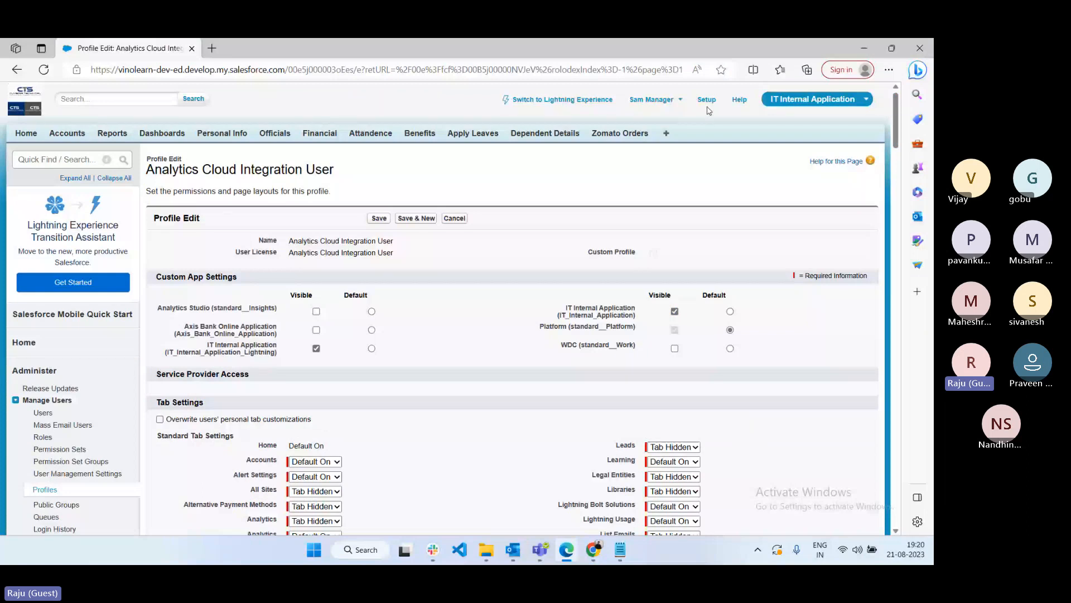
# - Reload the manager's profile page to confirm Insufficient Privileges, then return to the Manager IT Profile detail page
pyautogui.click(43, 70)
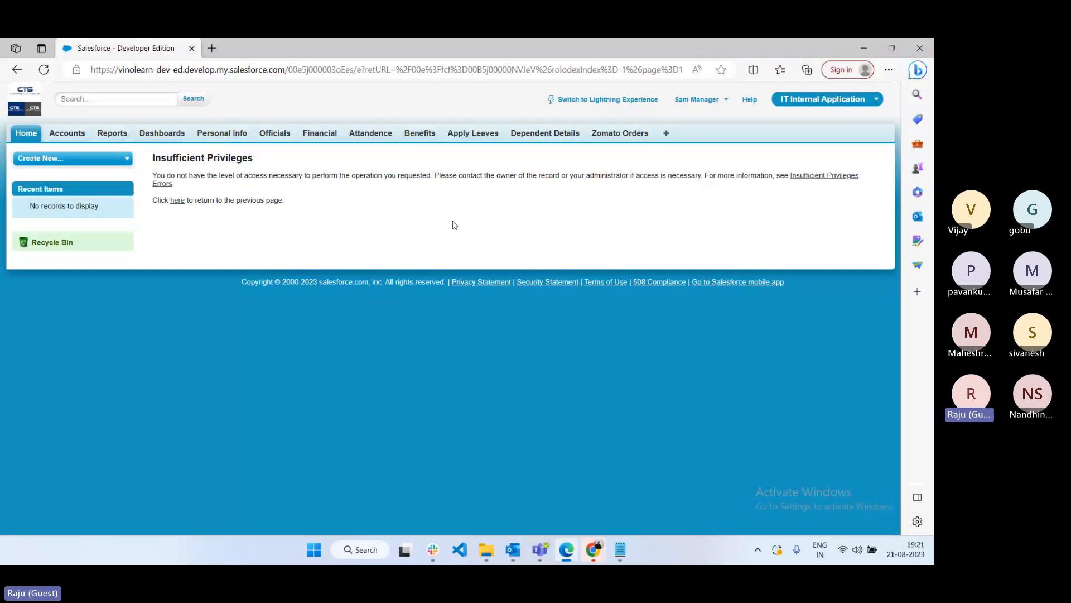
pyautogui.click(593, 550)
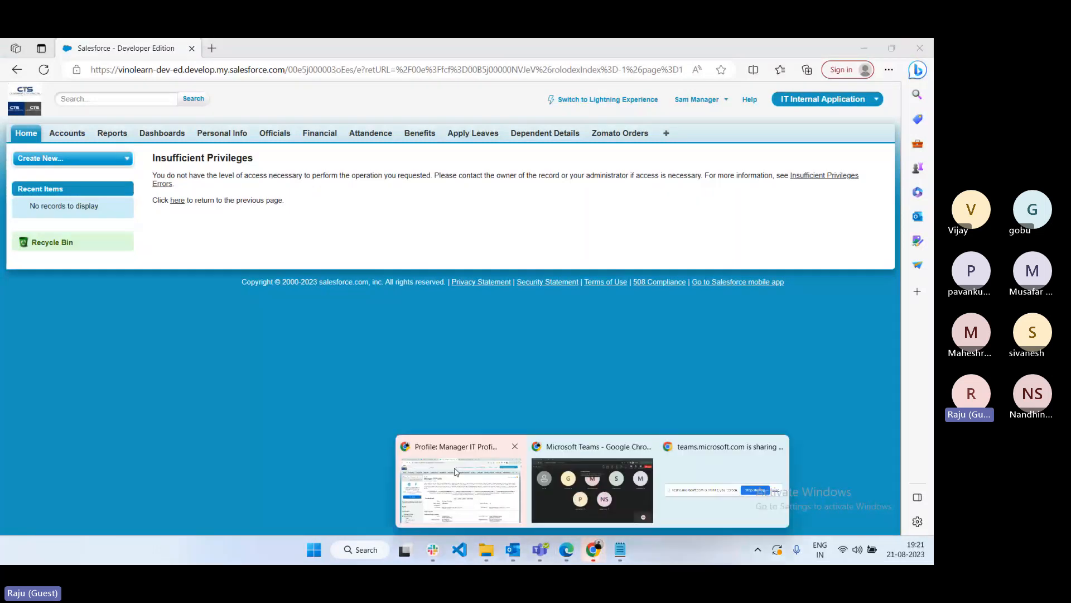
pyautogui.click(457, 471)
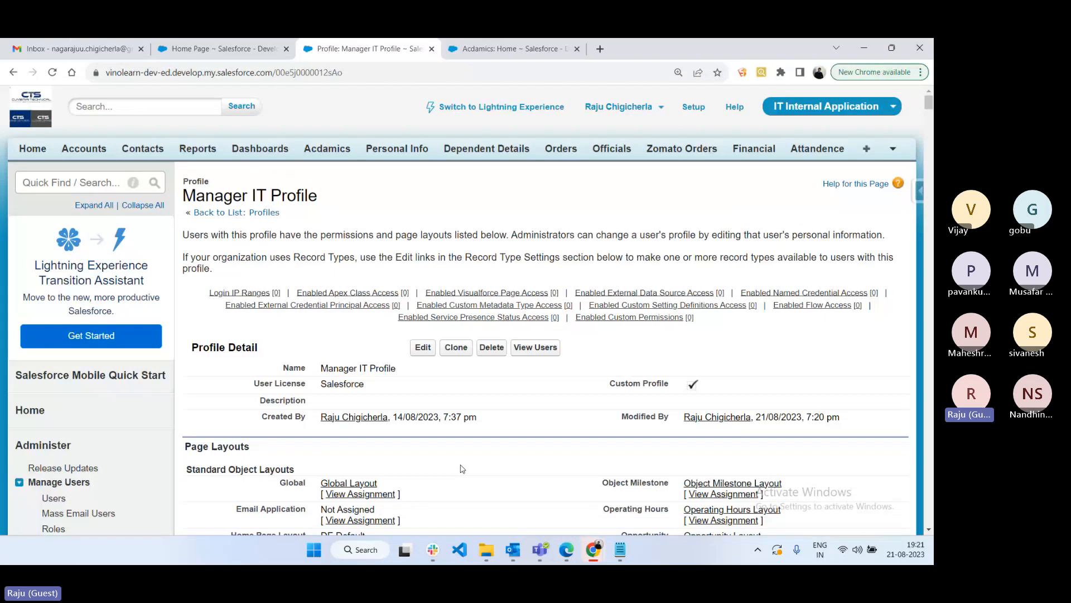
# - Edit the Manager IT Profile, review its cleared permissions, then highlight the manager's Insufficient Privileges heading
pyautogui.click(423, 347)
pyautogui.scroll(-15, 422, 347)
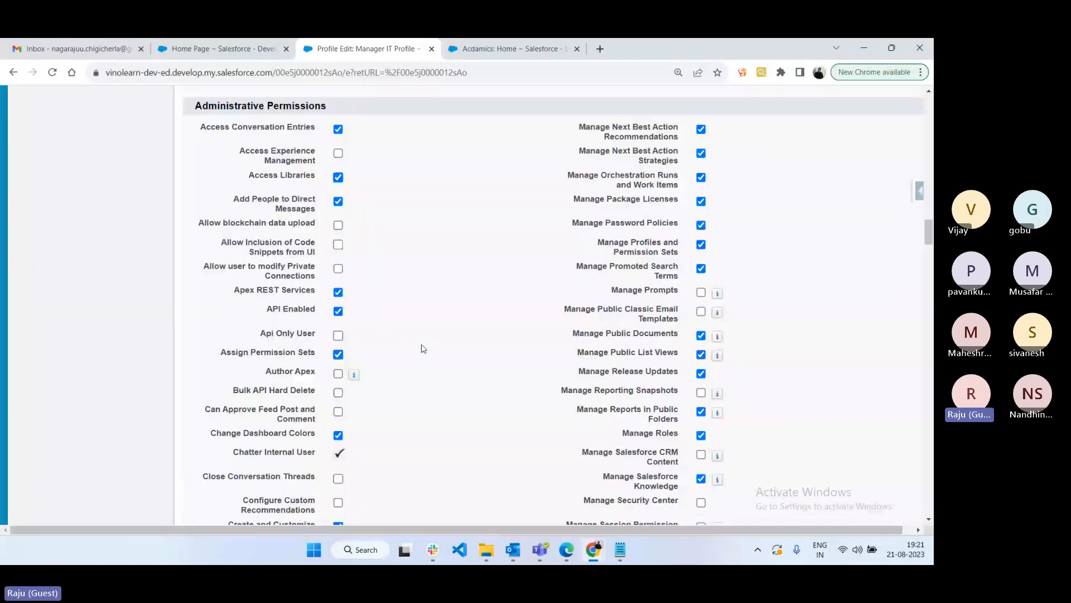
pyautogui.scroll(2, 426, 344)
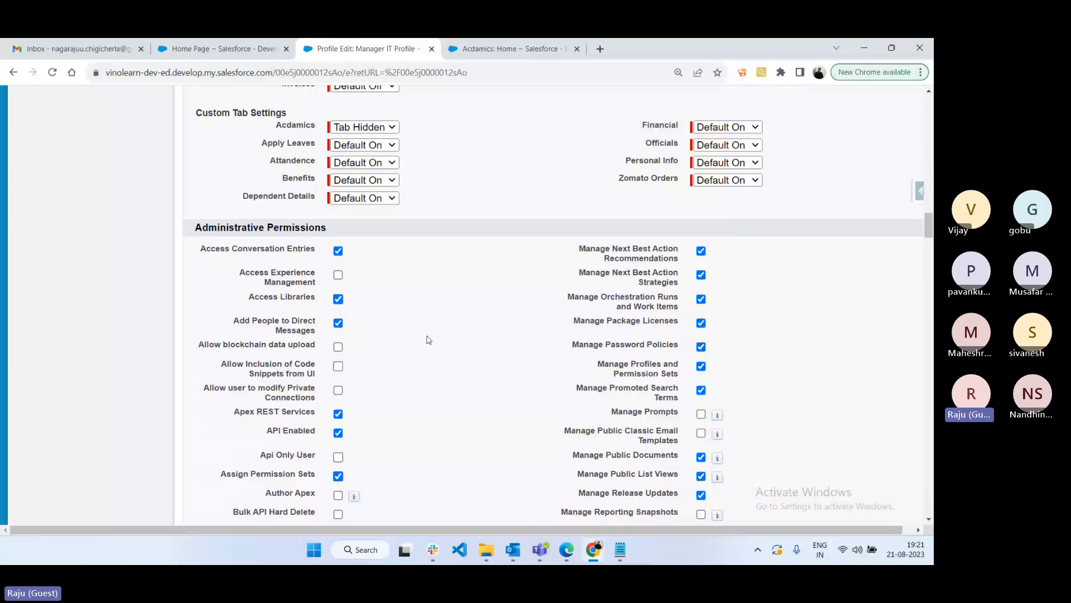
pyautogui.scroll(-10, 458, 349)
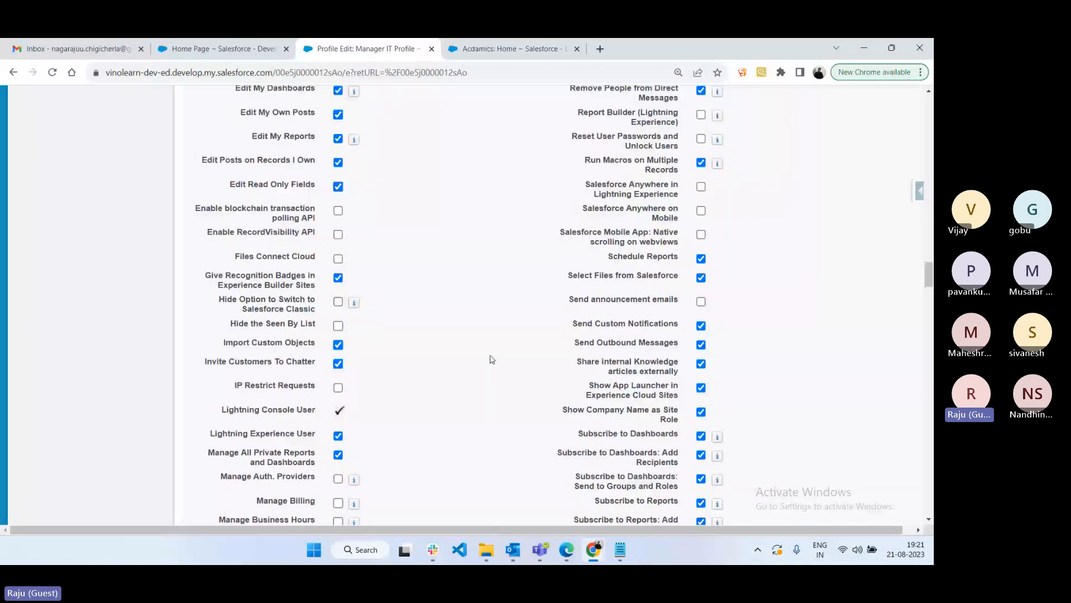
pyautogui.scroll(-5, 406, 239)
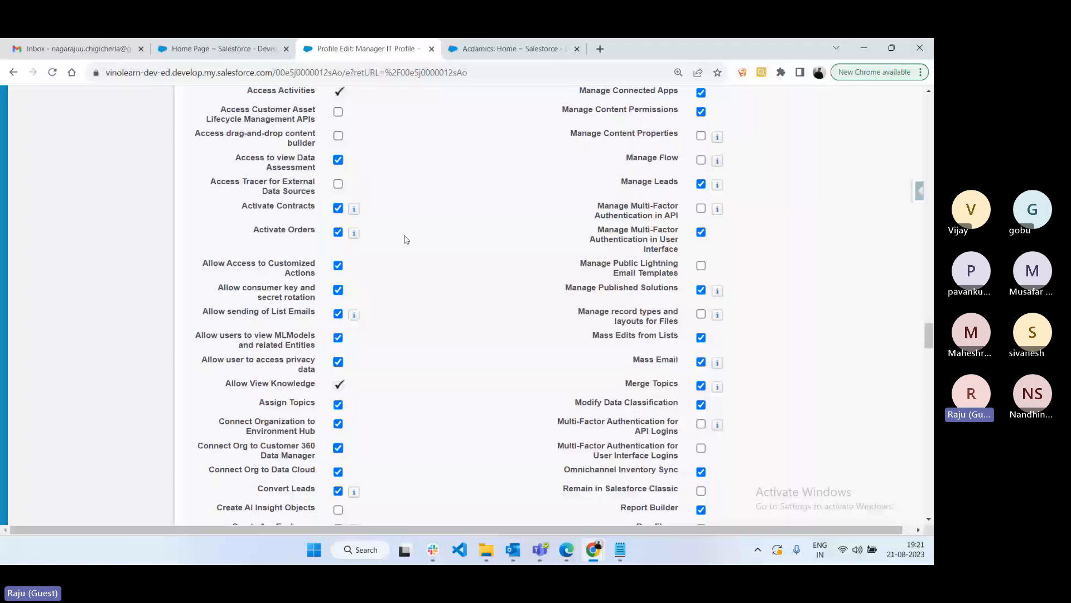
pyautogui.scroll(2, 665, 310)
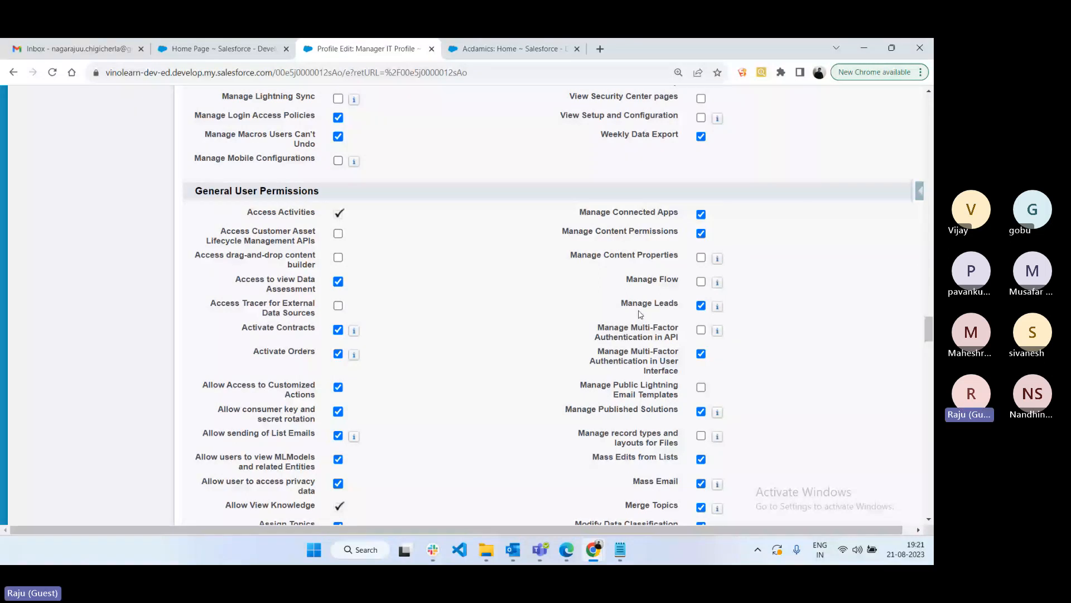
pyautogui.scroll(-1, 641, 314)
pyautogui.scroll(-2, 547, 348)
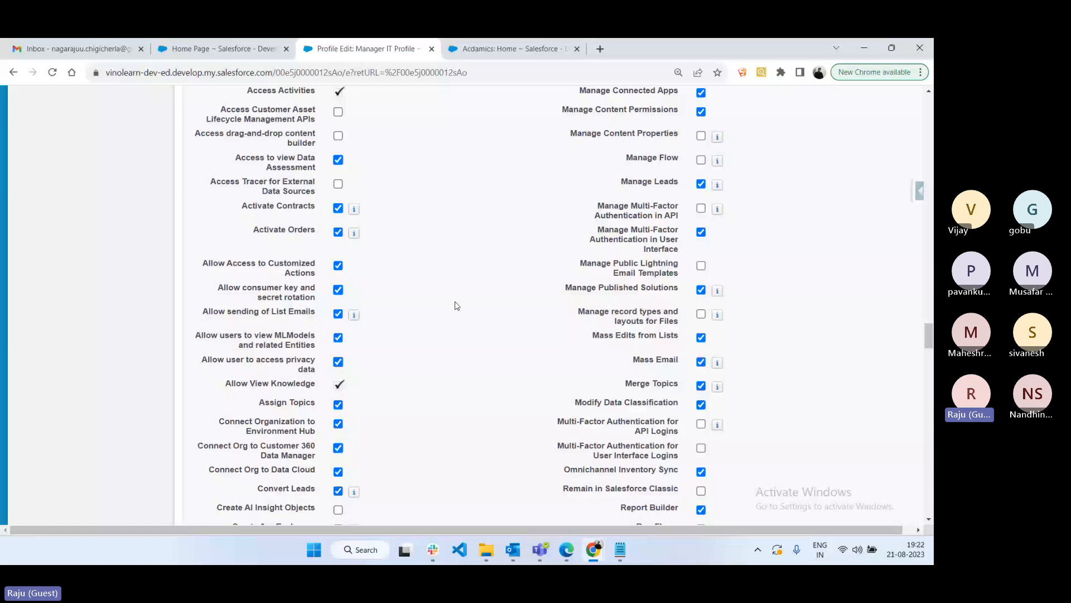
pyautogui.click(563, 554)
pyautogui.moveTo(190, 162); pyautogui.dragTo(255, 167)
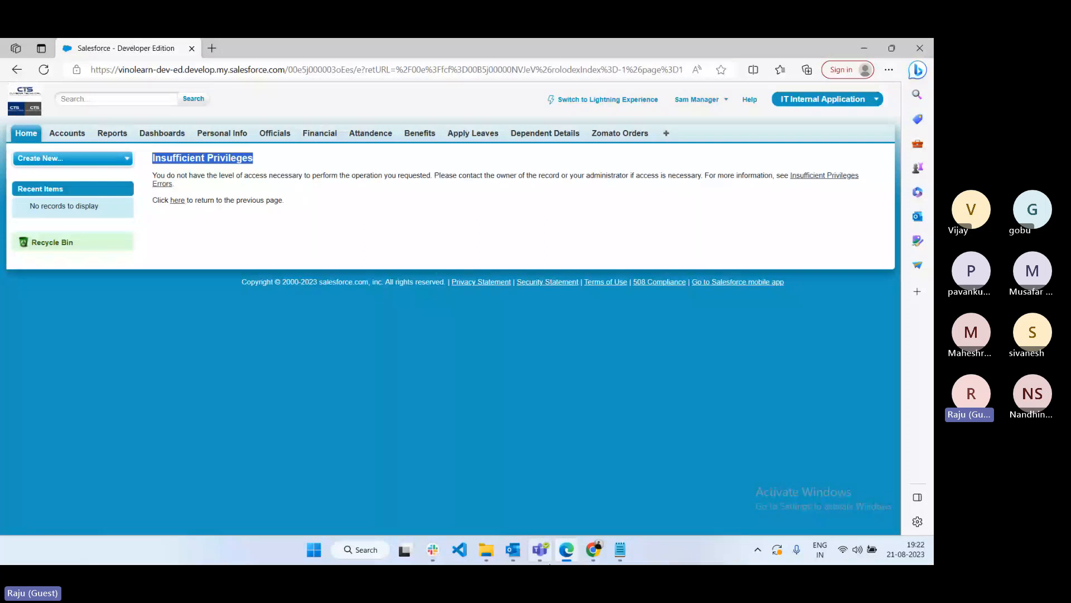
# - Add the heading '> Administrative and General User permissions:' on its own line in the notes
pyautogui.hotkey('alt', 'Tab')
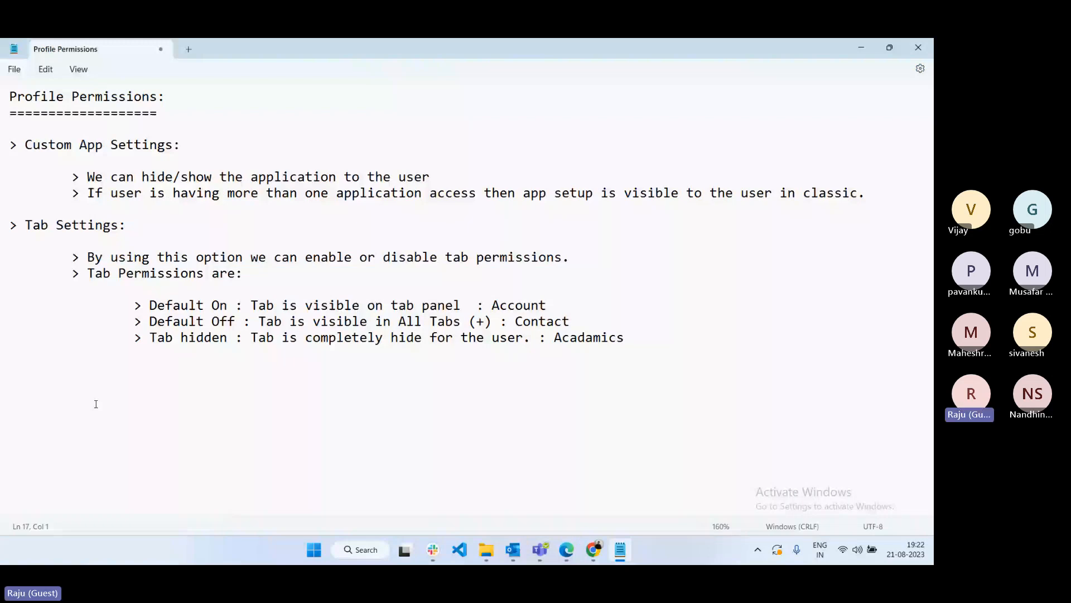
pyautogui.write('> Administrative an')
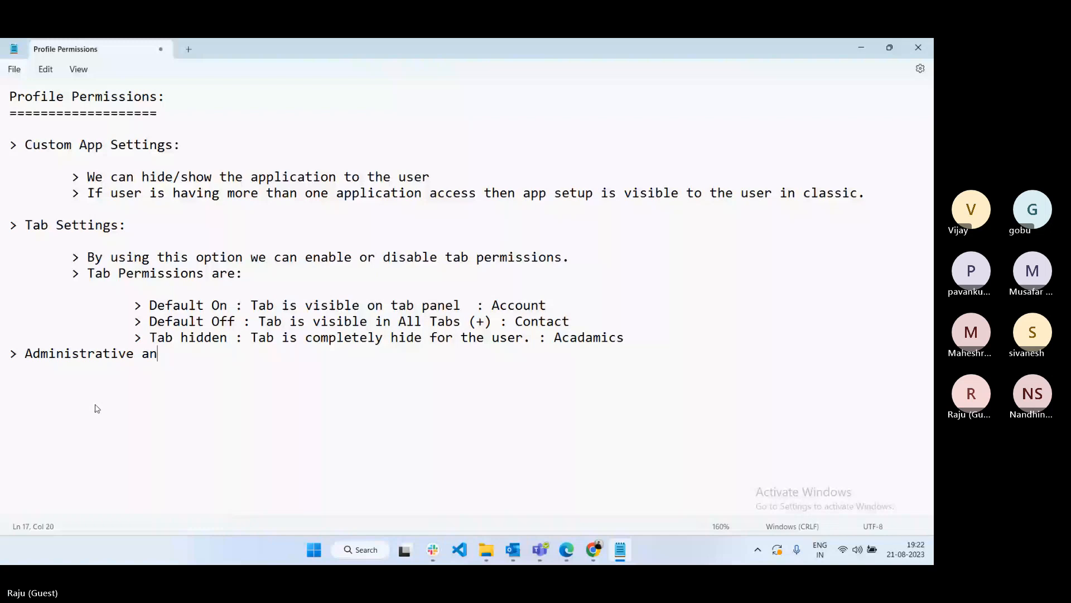
pyautogui.write('d G')
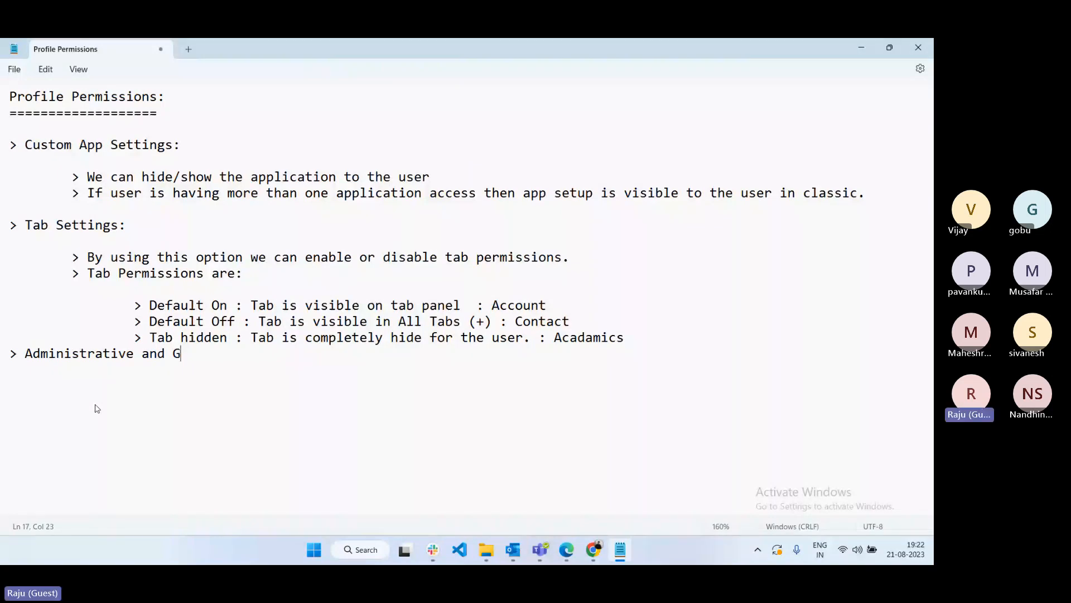
pyautogui.write('eneral User permissions')
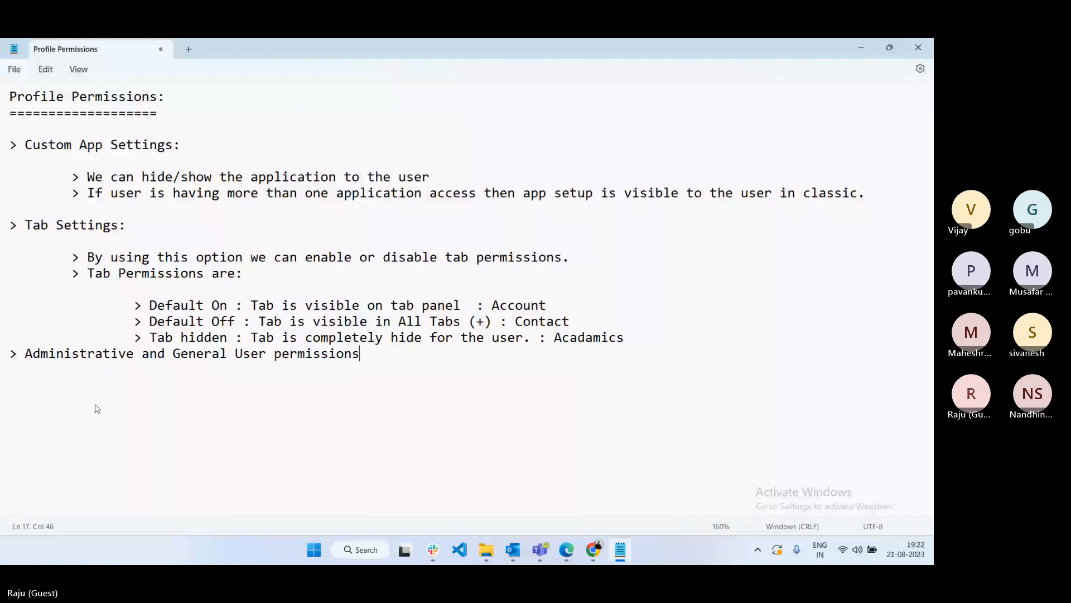
pyautogui.click(10, 354)
pyautogui.press('Return')
pyautogui.click(398, 368)
pyautogui.write(':')
pyautogui.press('Return')
pyautogui.press('Return')
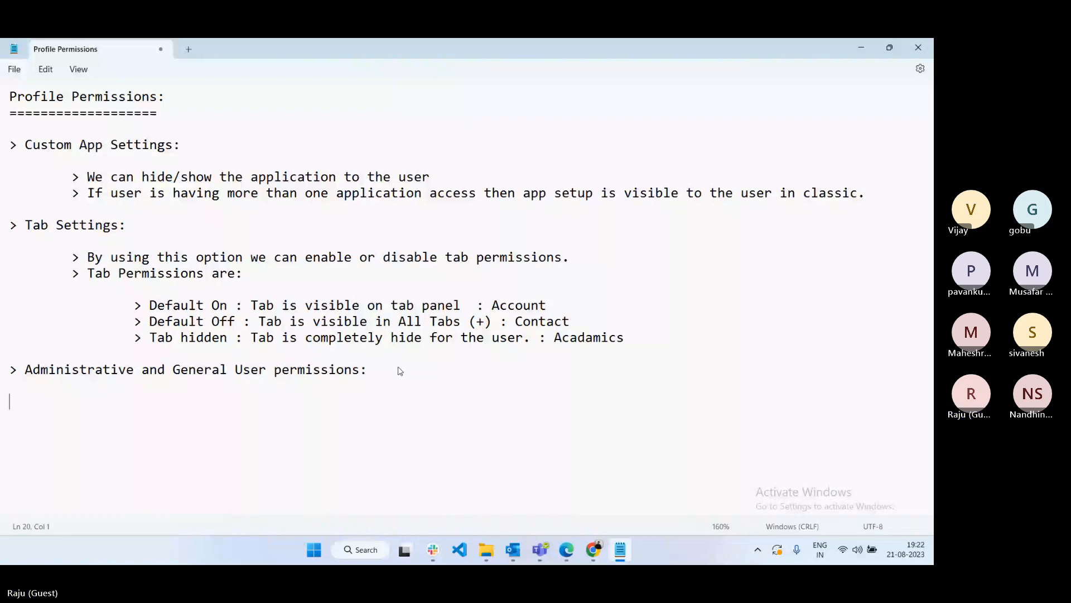
# - Write two indented bullets explaining the Insufficient Privileges error and how to fix it via the related profile
pyautogui.press('Tab')
pyautogui.write('> Generally user is')
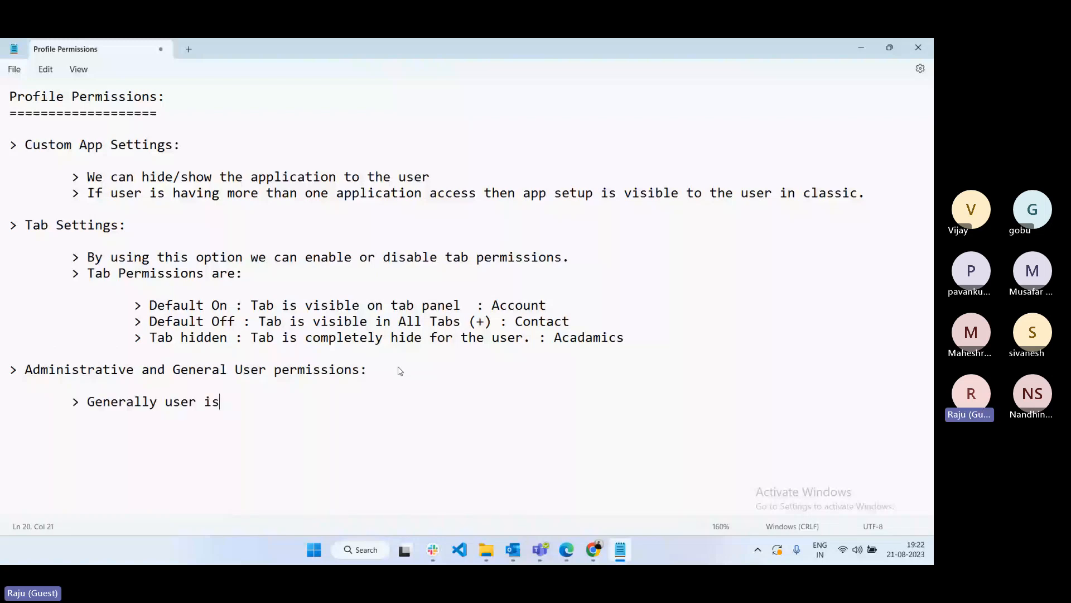
pyautogui.write(' gettin')
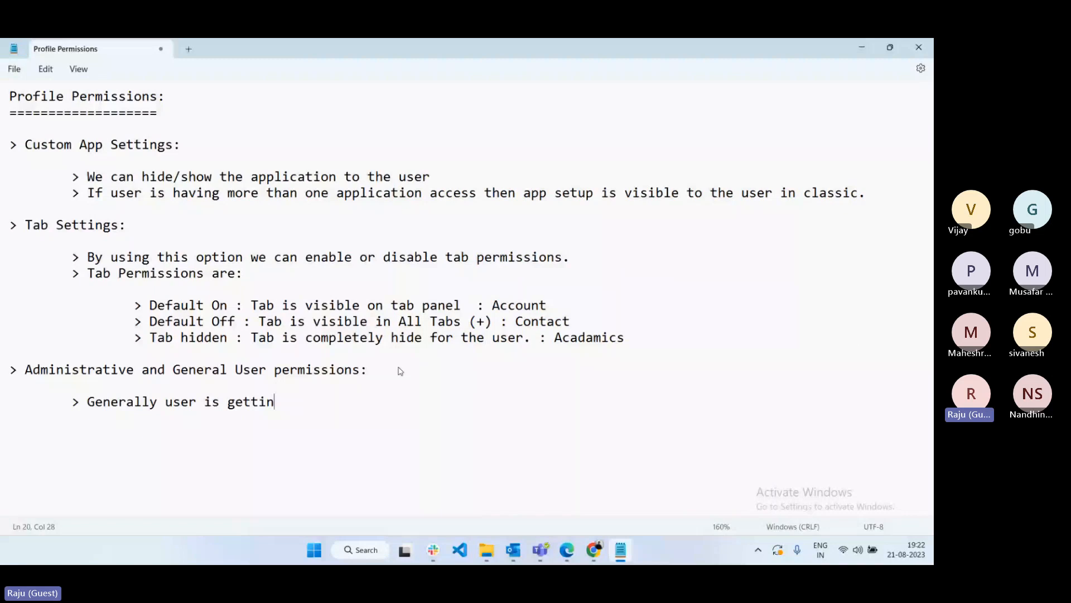
pyautogui.write('g ')
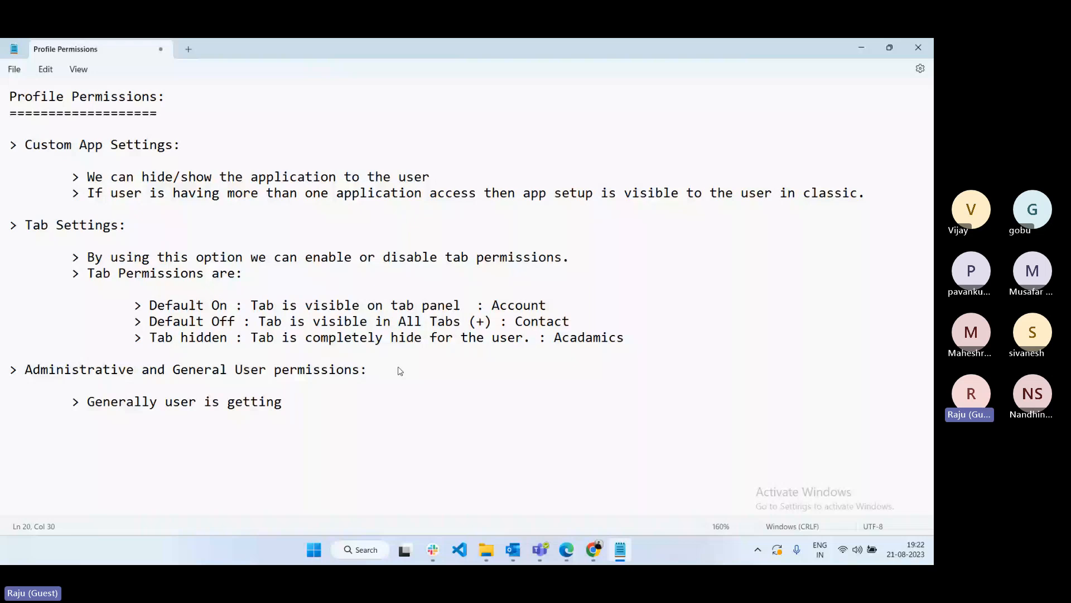
pyautogui.write('"Insufficient Privileges" error when user is not having t')
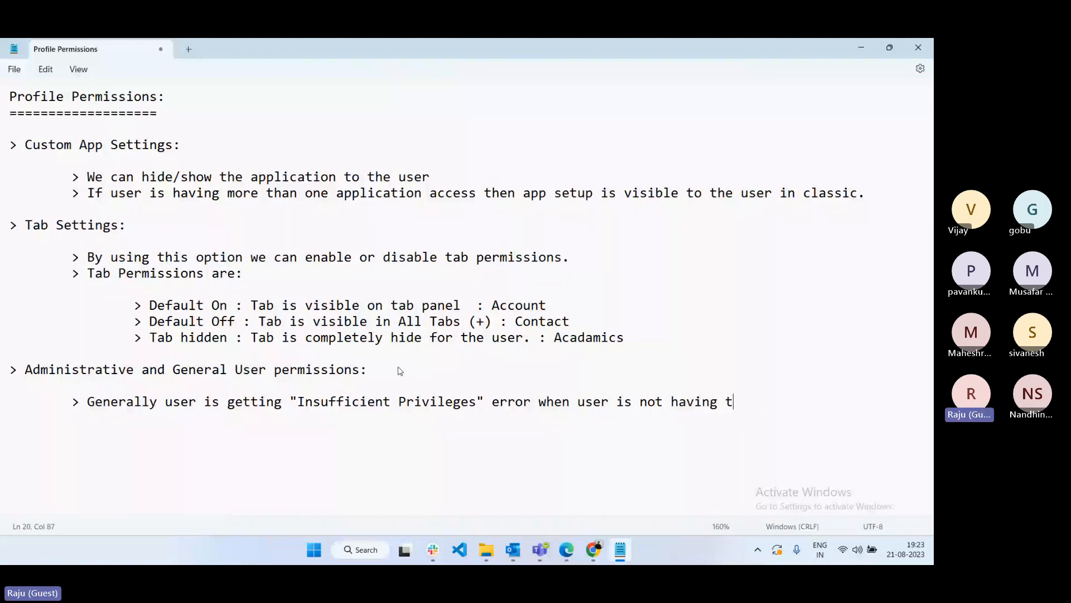
pyautogui.write('hese permissions.')
pyautogui.press('Return')
pyautogui.press('Tab')
pyautogui.write('>')
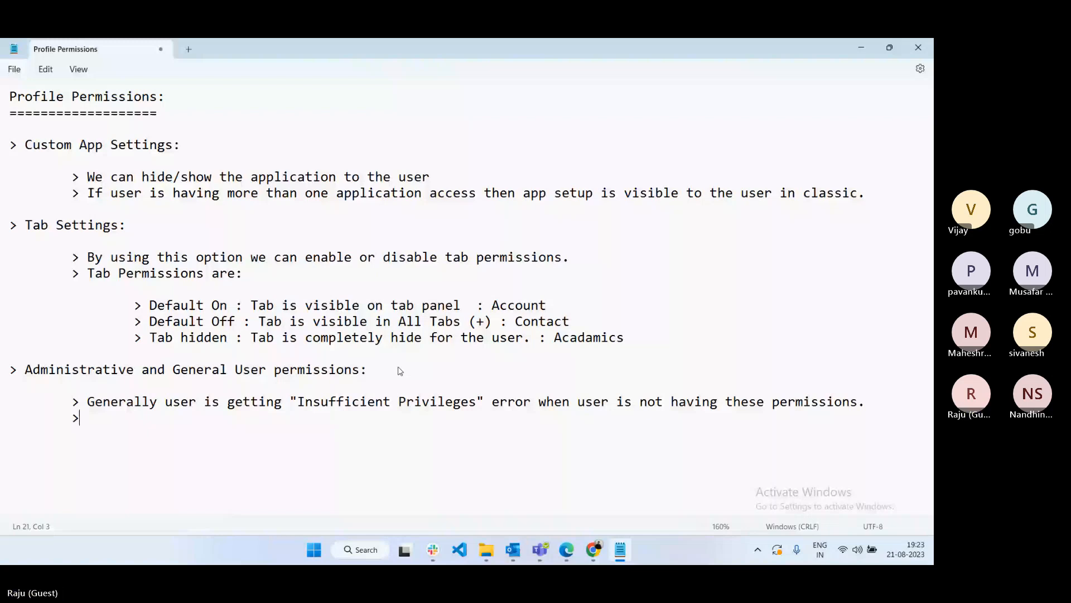
pyautogui.write(' No need to remember all t')
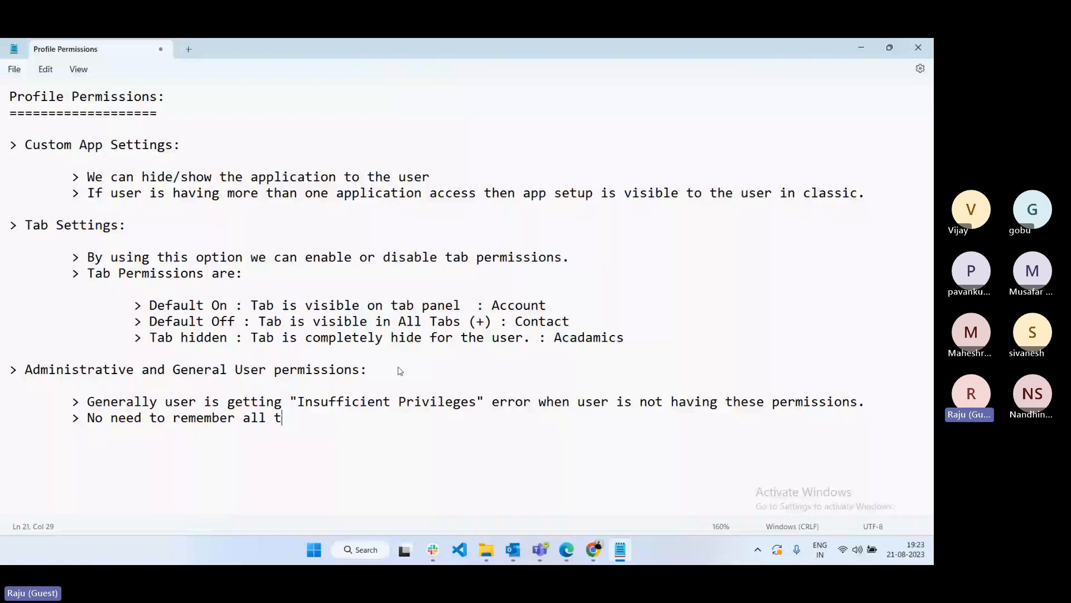
pyautogui.write('he permissions based on ')
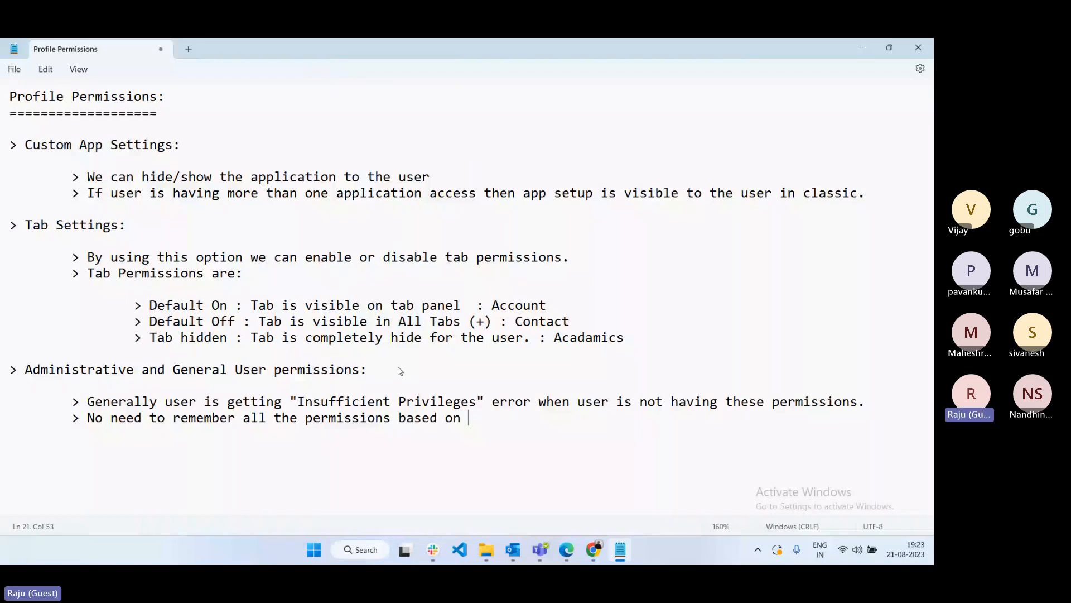
pyautogui.write('error or navigation you')
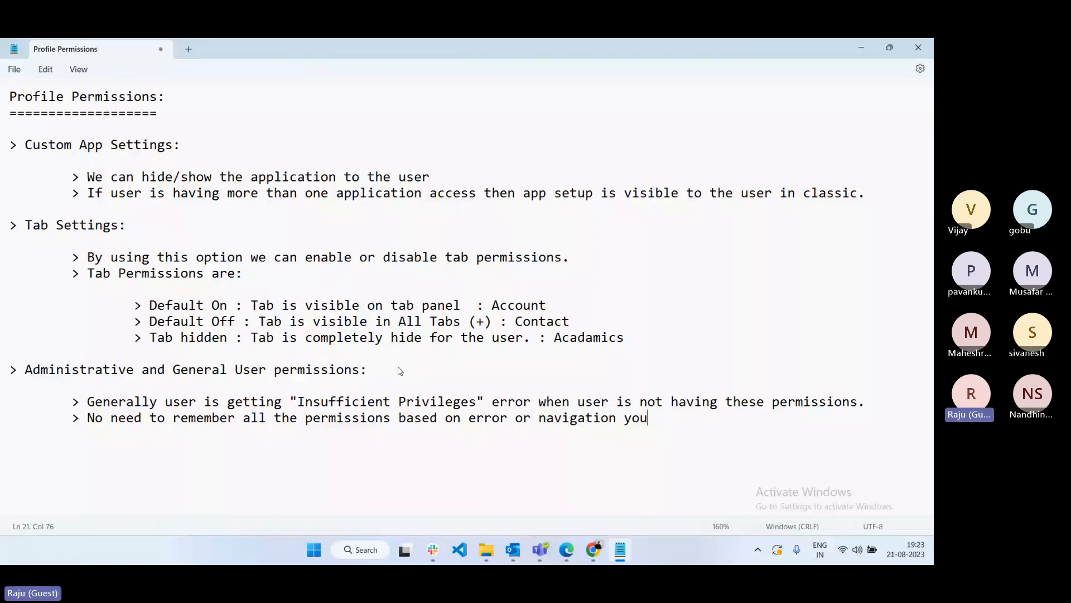
pyautogui.write(' can check r')
pyautogui.write('elated profile and ')
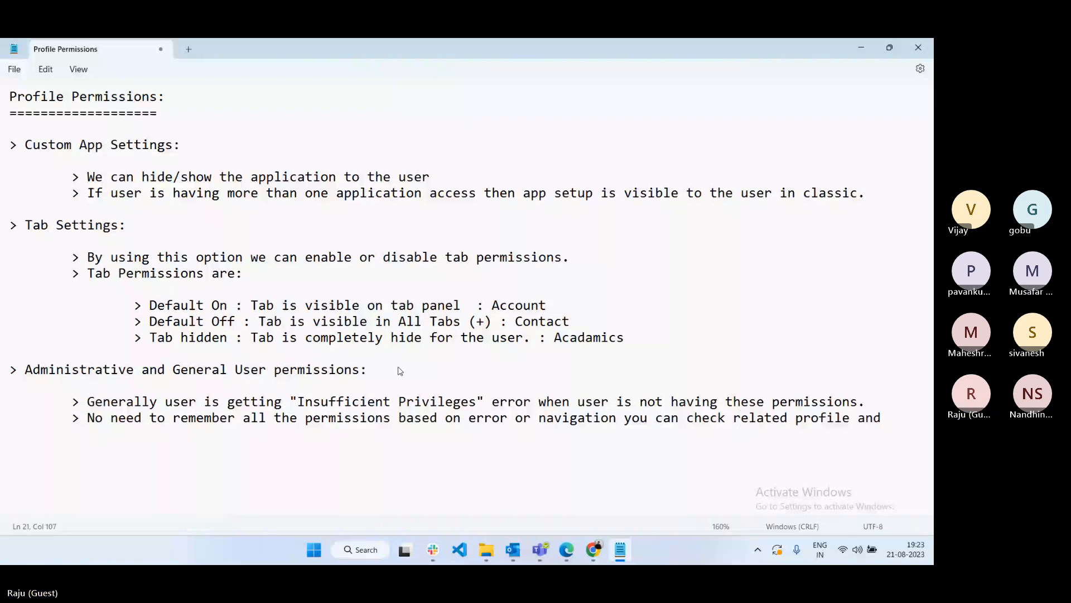
pyautogui.write('enable the permission st')
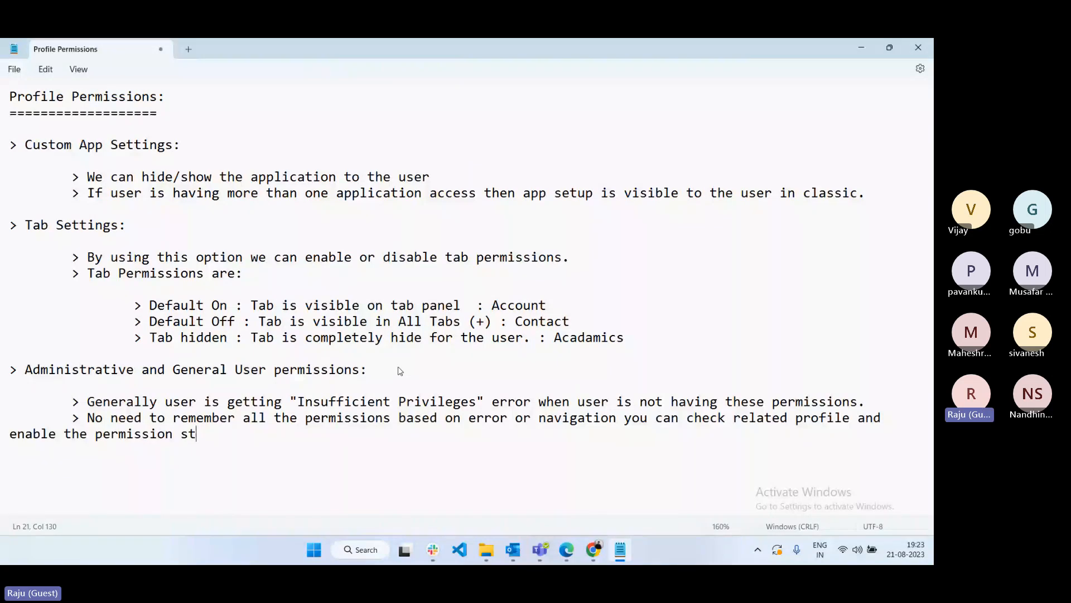
pyautogui.press('BackSpace')
pyautogui.press('BackSpace')
pyautogui.press('BackSpace')
pyautogui.write('s to the user.')
# - Add an '> Object Permissions:' heading with an empty indented bullet below it
pyautogui.press('Return')
pyautogui.press('Return')
pyautogui.write('> ')
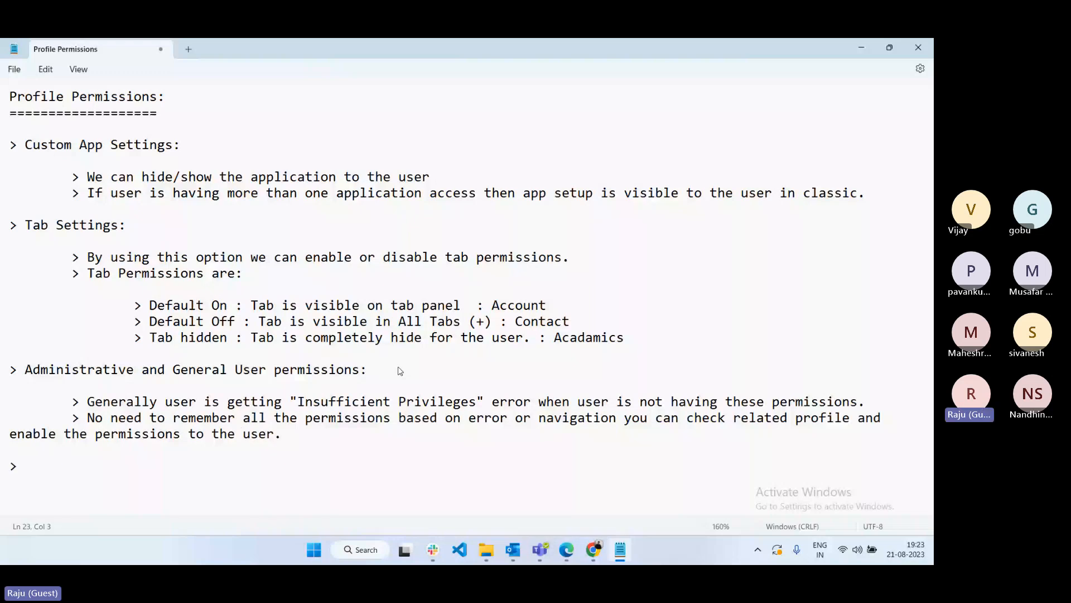
pyautogui.write('Object Permissions:')
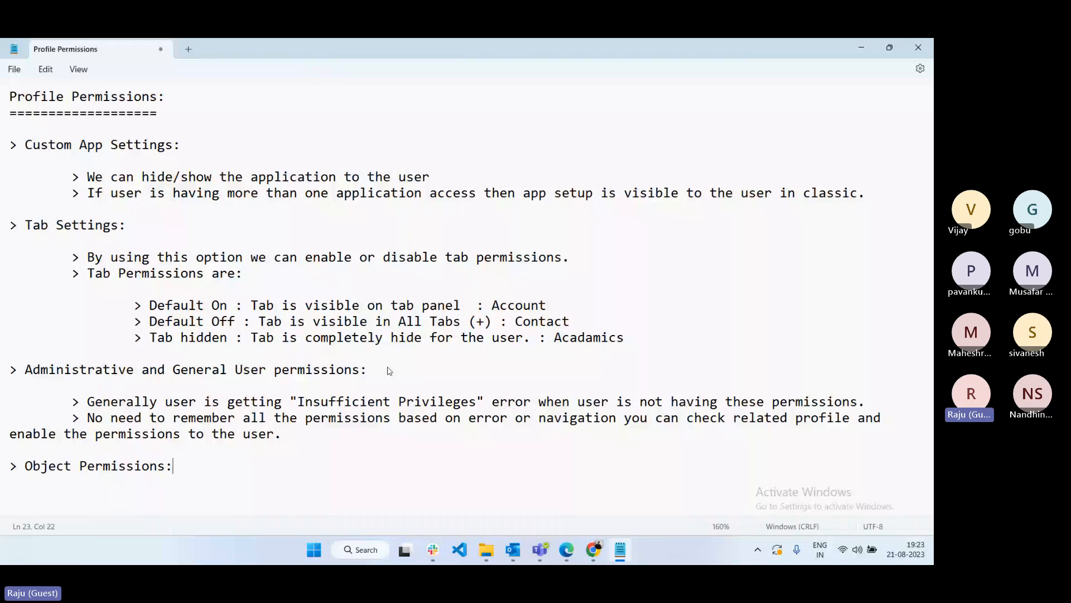
pyautogui.press('Return')
pyautogui.press('Return')
pyautogui.press('Tab')
pyautogui.write('>')
pyautogui.press('Return')
pyautogui.press('Return')
pyautogui.press('Return')
pyautogui.press('Return')
pyautogui.press('Return')
pyautogui.press('Return')
pyautogui.press('Return')
pyautogui.press('Return')
pyautogui.press('Return')
pyautogui.press('Return')
pyautogui.press('Return')
pyautogui.press('Return')
pyautogui.press('Return')
pyautogui.press('Return')
pyautogui.press('Return')
pyautogui.press('Return')
pyautogui.press('Return')
pyautogui.press('Return')
pyautogui.press('Return')
pyautogui.press('Return')
pyautogui.click(593, 550)
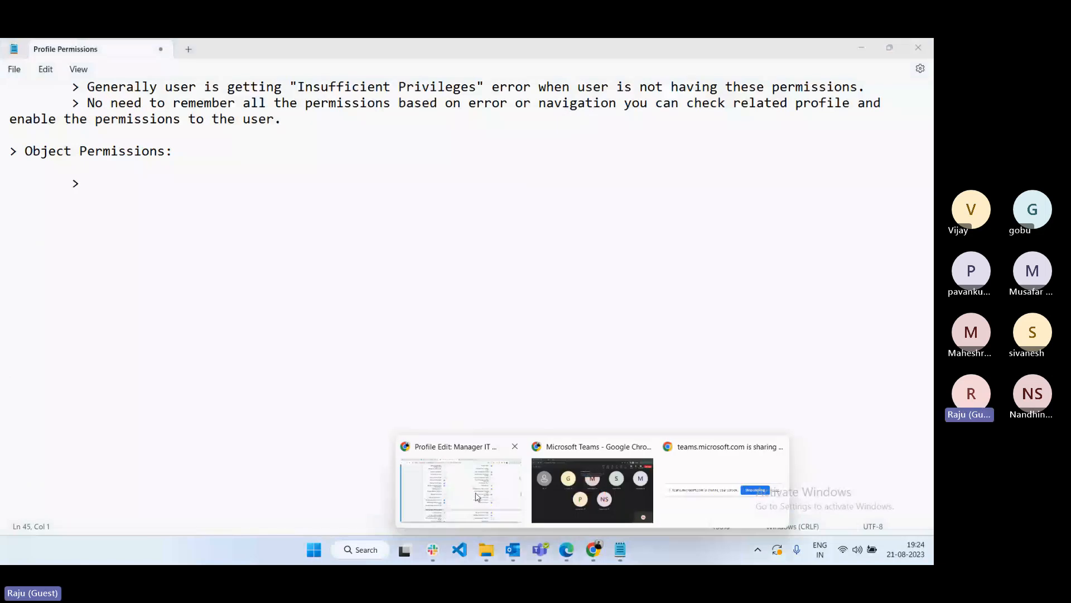
pyautogui.click(477, 496)
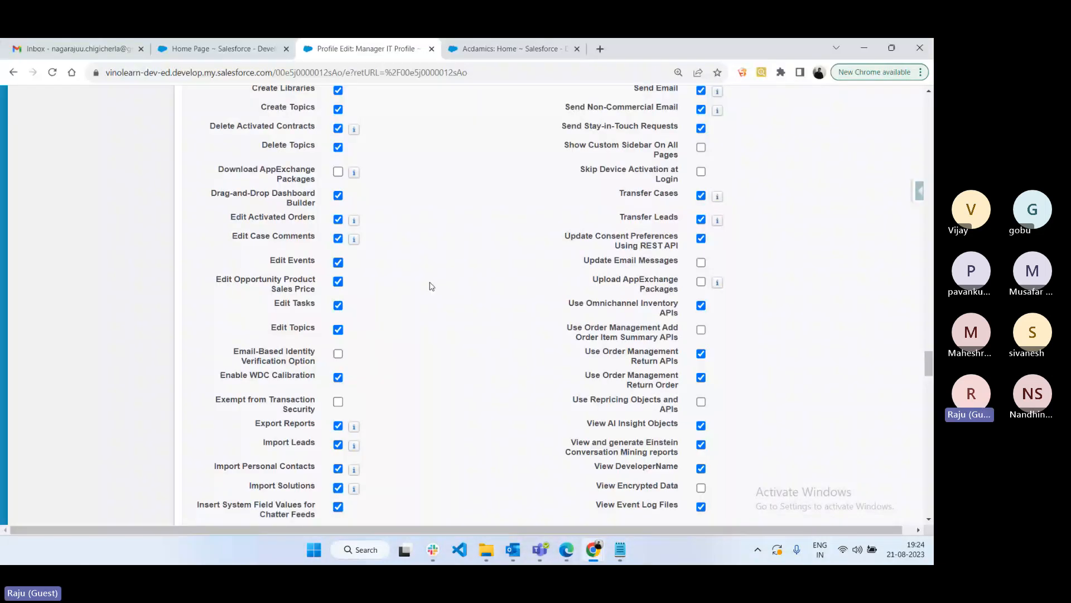
pyautogui.scroll(-10, 430, 285)
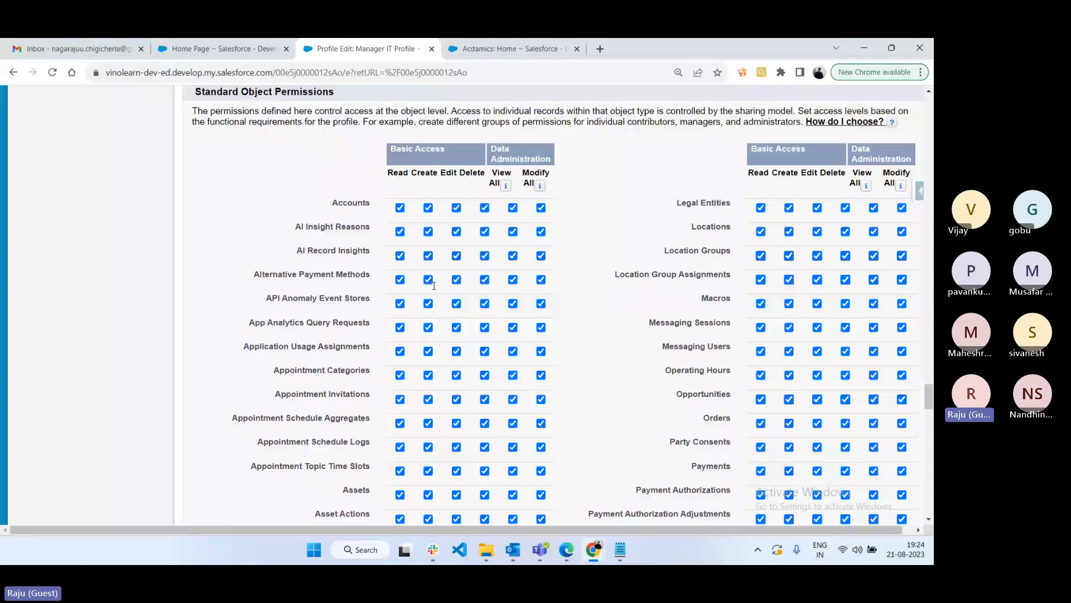
pyautogui.scroll(2, 434, 285)
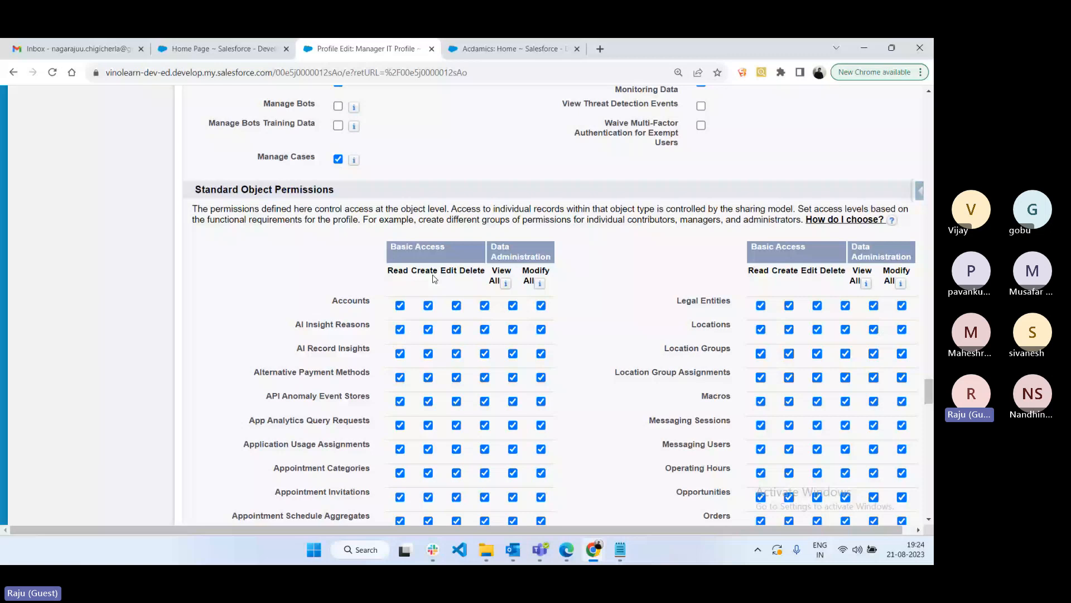
pyautogui.scroll(-15, 434, 278)
pyautogui.moveTo(195, 289); pyautogui.dragTo(333, 291)
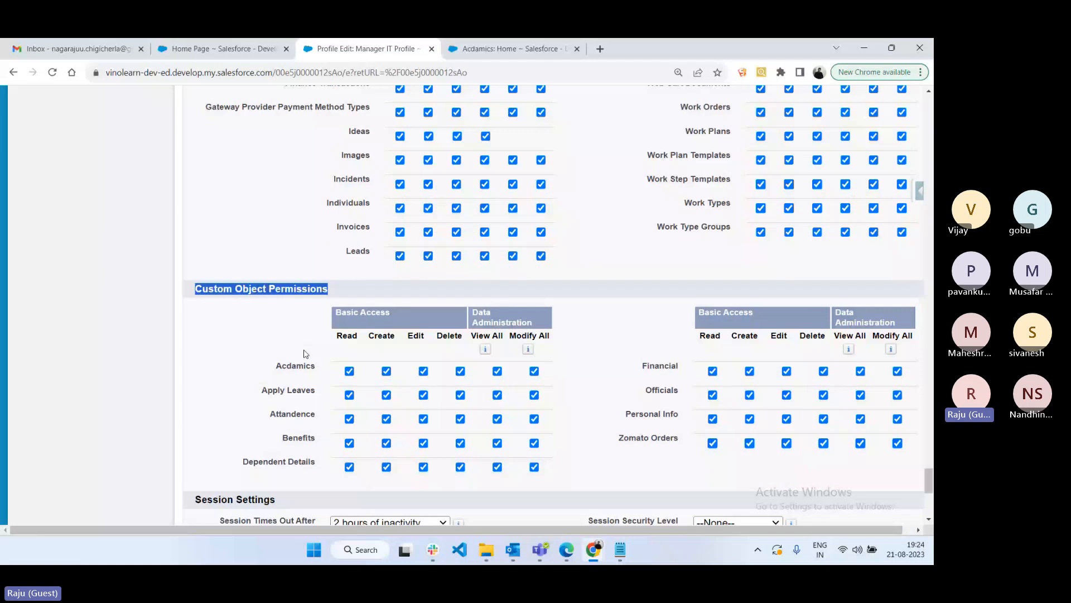
pyautogui.scroll(10, 306, 353)
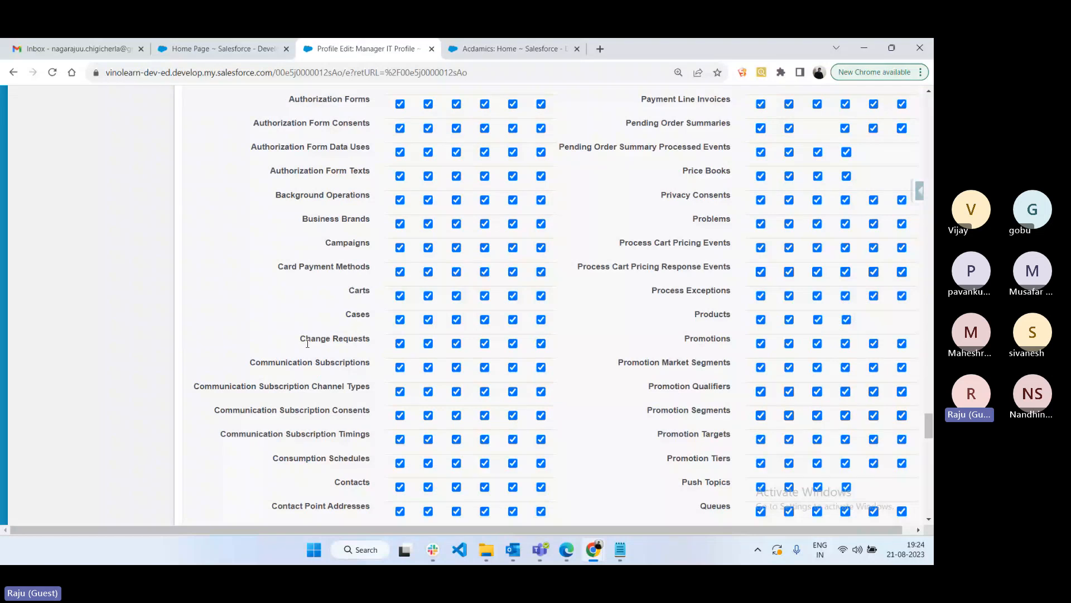
pyautogui.scroll(1, 307, 344)
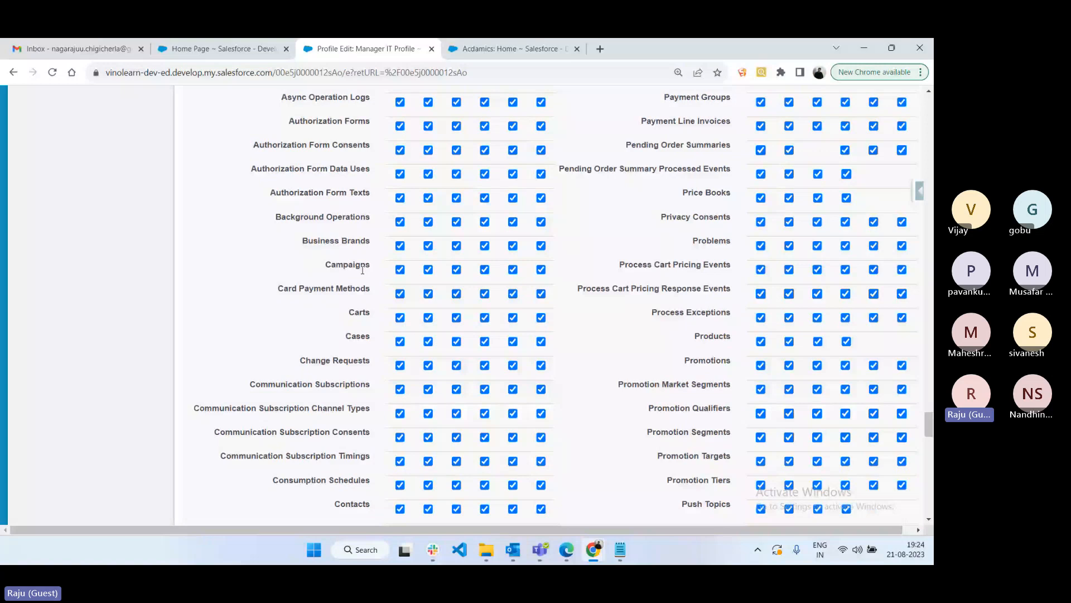
pyautogui.scroll(4, 362, 270)
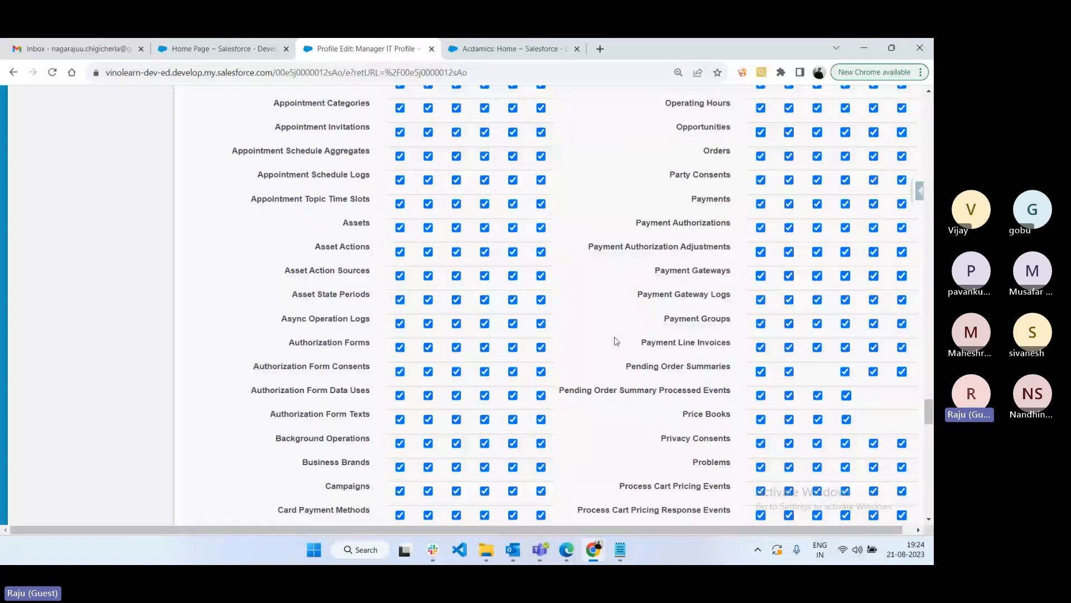
pyautogui.scroll(-15, 616, 342)
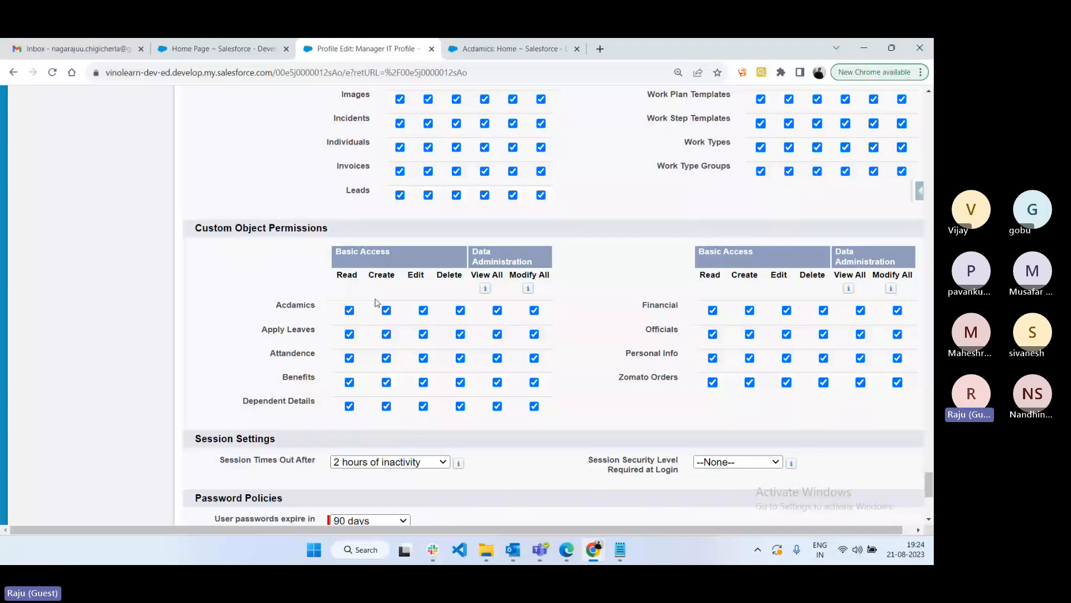
pyautogui.scroll(15, 621, 304)
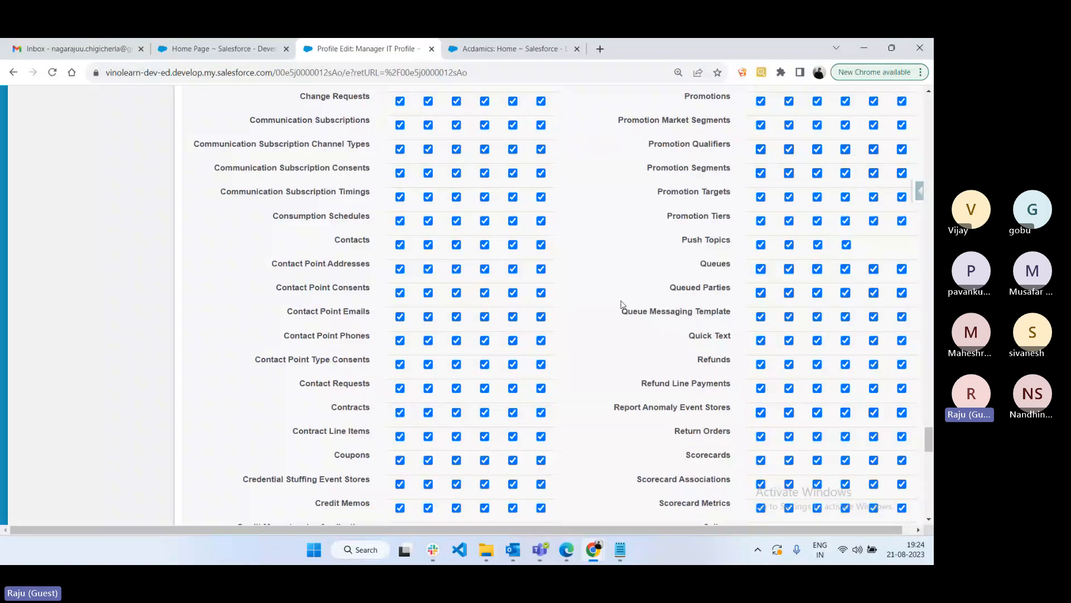
pyautogui.scroll(15, 620, 303)
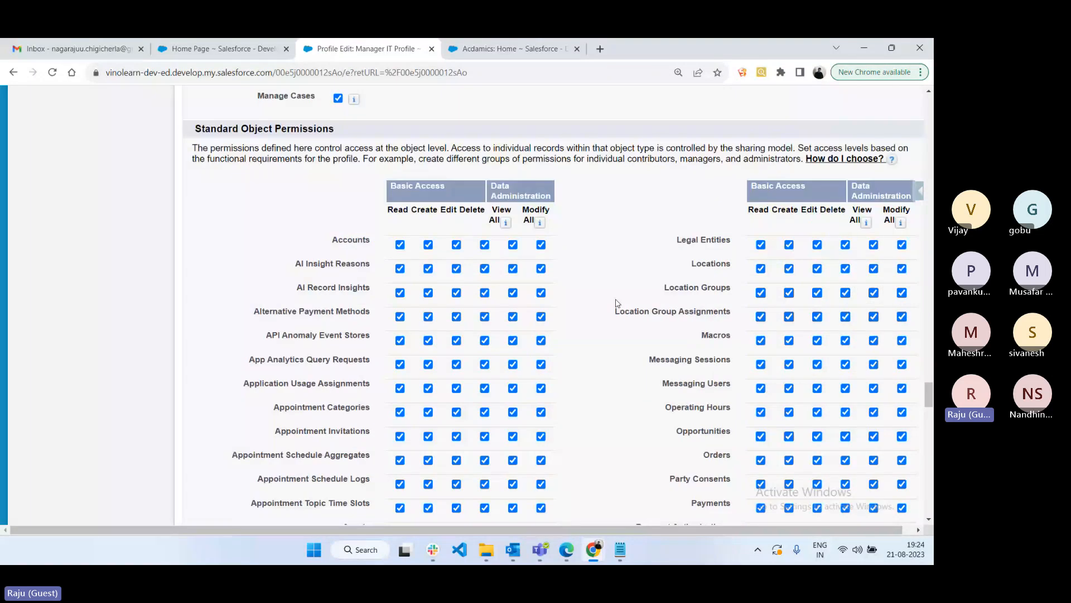
pyautogui.moveTo(390, 186); pyautogui.dragTo(508, 193)
pyautogui.click(611, 266)
pyautogui.moveTo(490, 186); pyautogui.dragTo(504, 197)
pyautogui.click(445, 190)
pyautogui.moveTo(445, 190); pyautogui.dragTo(342, 196)
pyautogui.moveTo(493, 186); pyautogui.dragTo(593, 254)
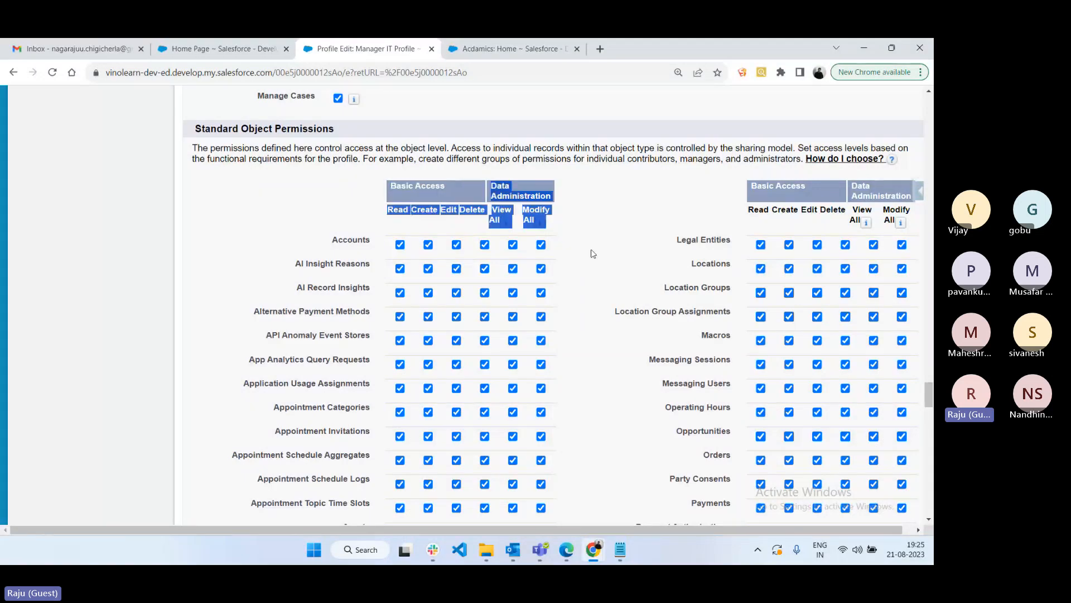
pyautogui.click(594, 254)
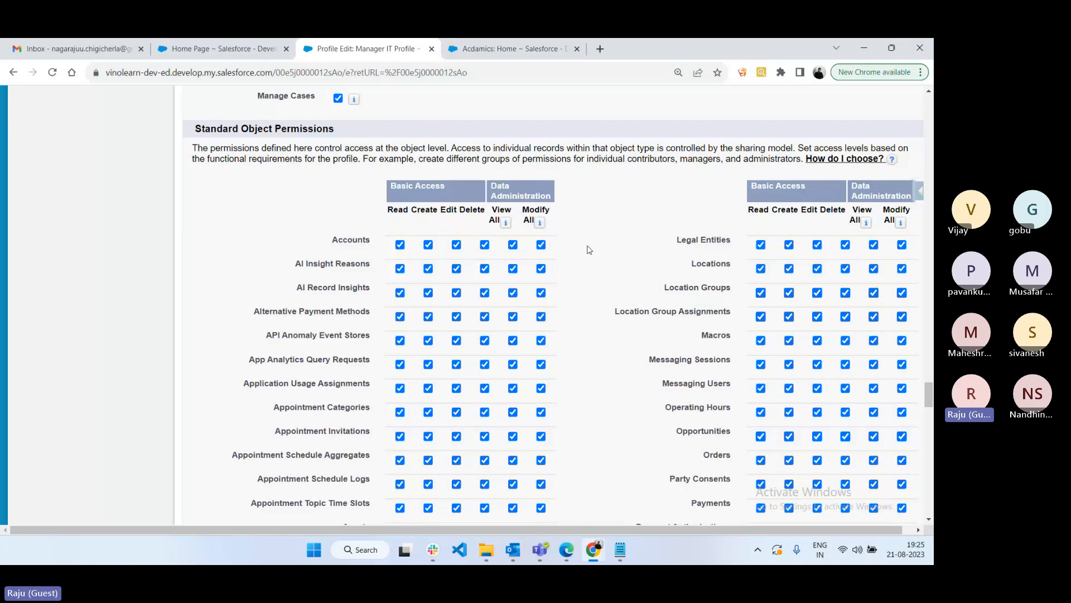
pyautogui.moveTo(484, 209); pyautogui.dragTo(402, 207)
pyautogui.click(596, 256)
pyautogui.click(620, 549)
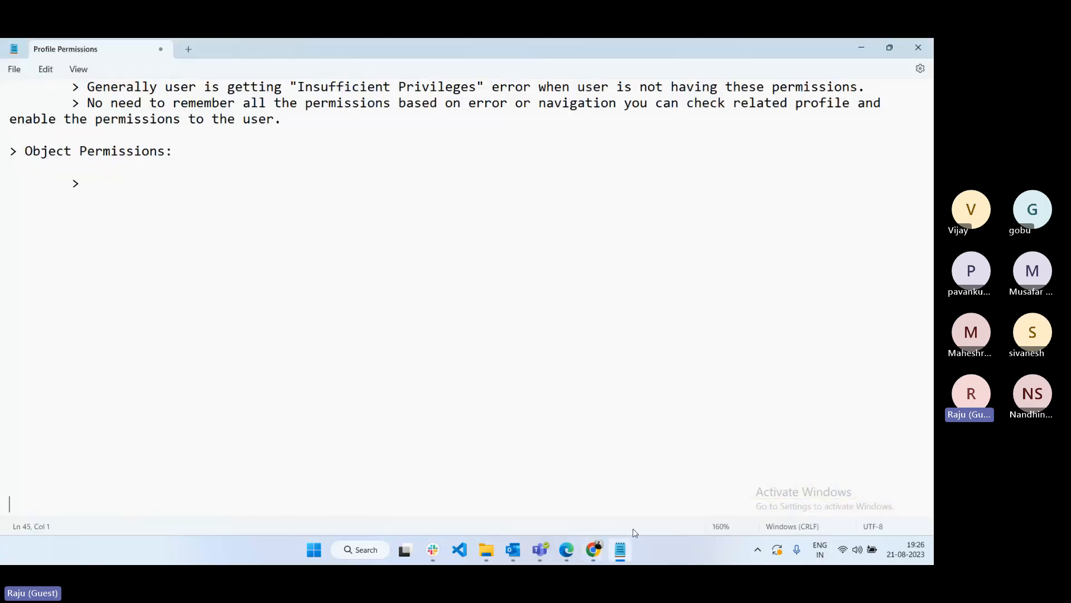
# - Note 'CURD Permissions' with the indented sub-point 'create, Update, Read, Delete'
pyautogui.click(112, 186)
pyautogui.write('CURD Permissions')
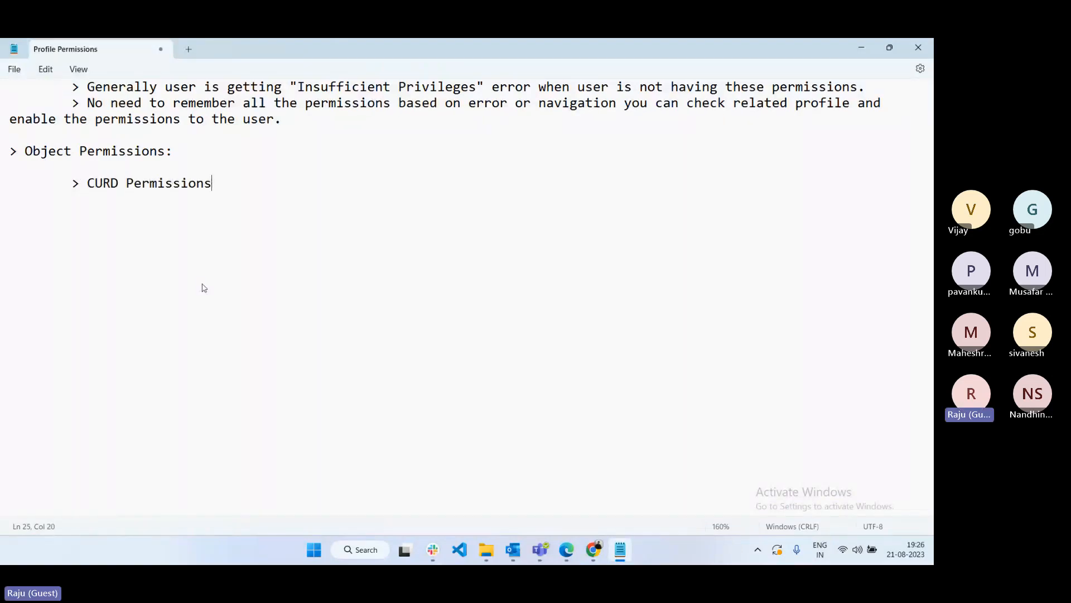
pyautogui.press('Return')
pyautogui.press('Tab')
pyautogui.press('Tab')
pyautogui.write('create, Updat')
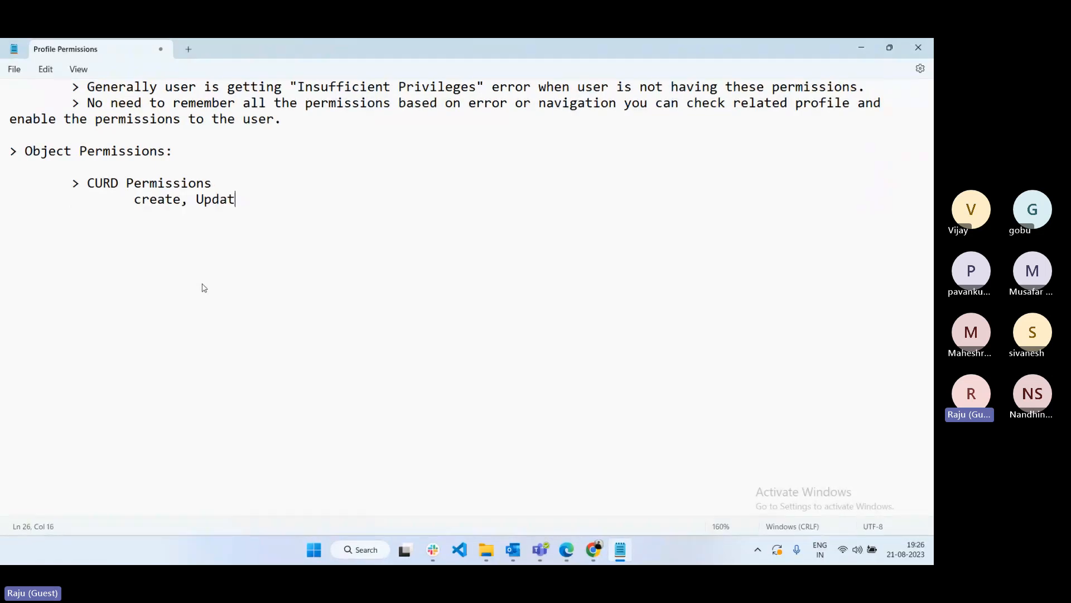
pyautogui.write('e, Read, Delete')
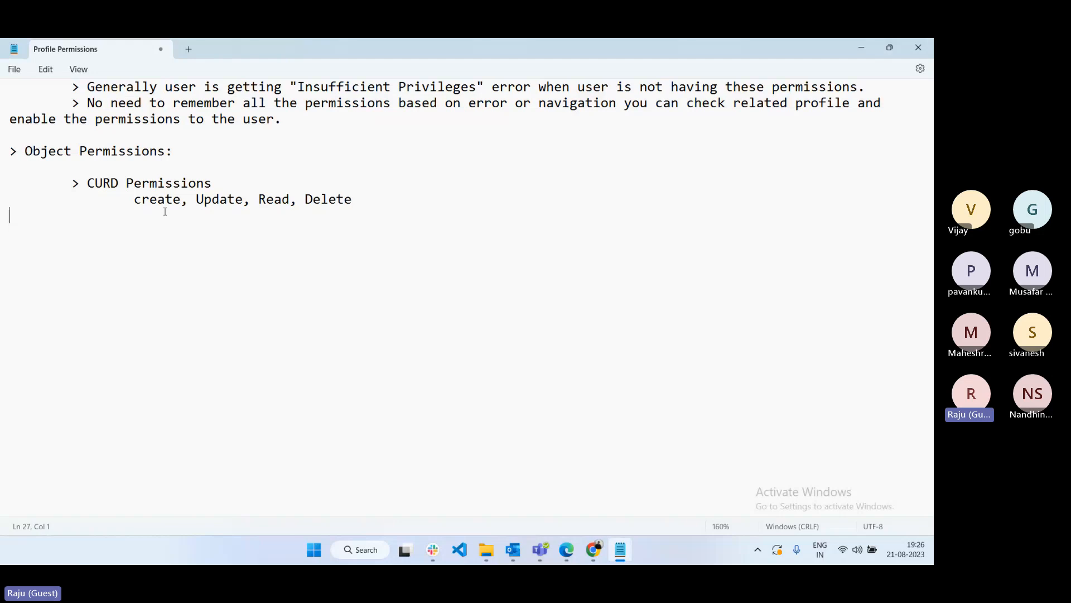
pyautogui.press('Return')
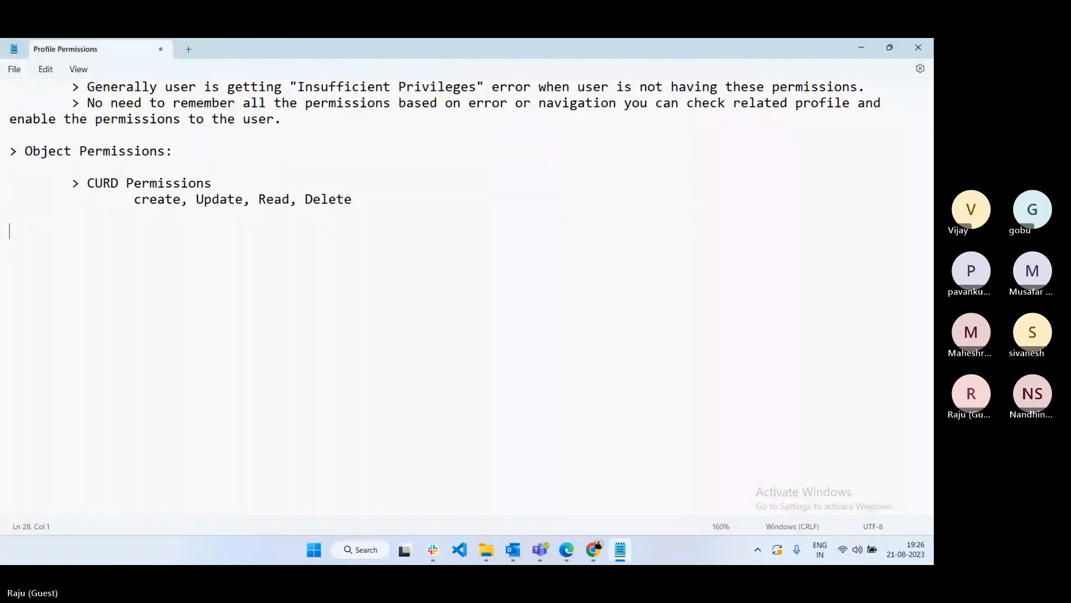
pyautogui.hotkey('alt', 'Tab')
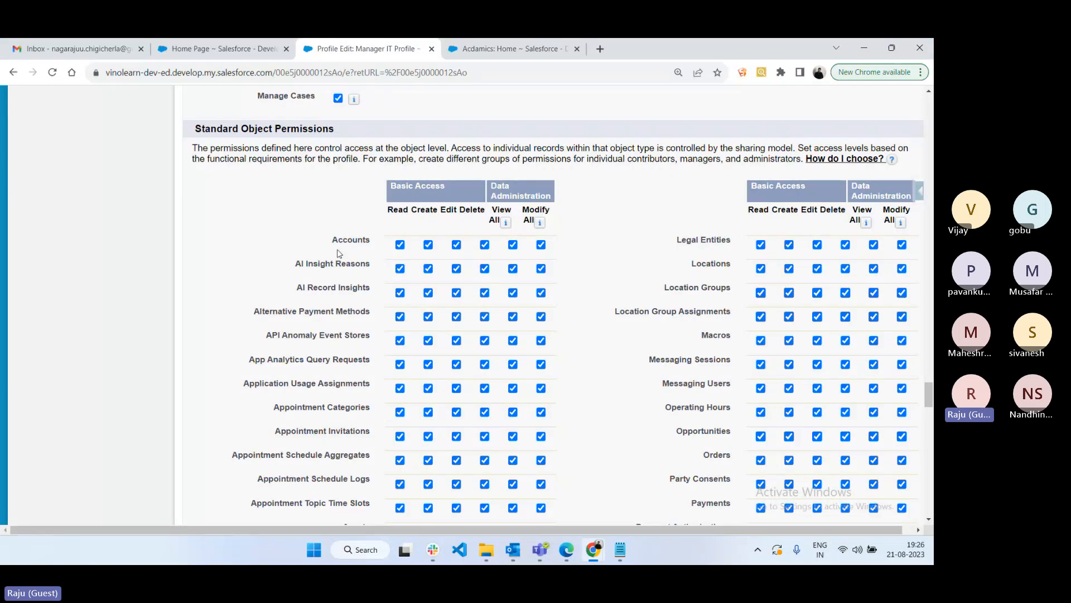
# - As the manager, open the Accounts tab and choose the All Accounts view
pyautogui.doubleClick(351, 240)
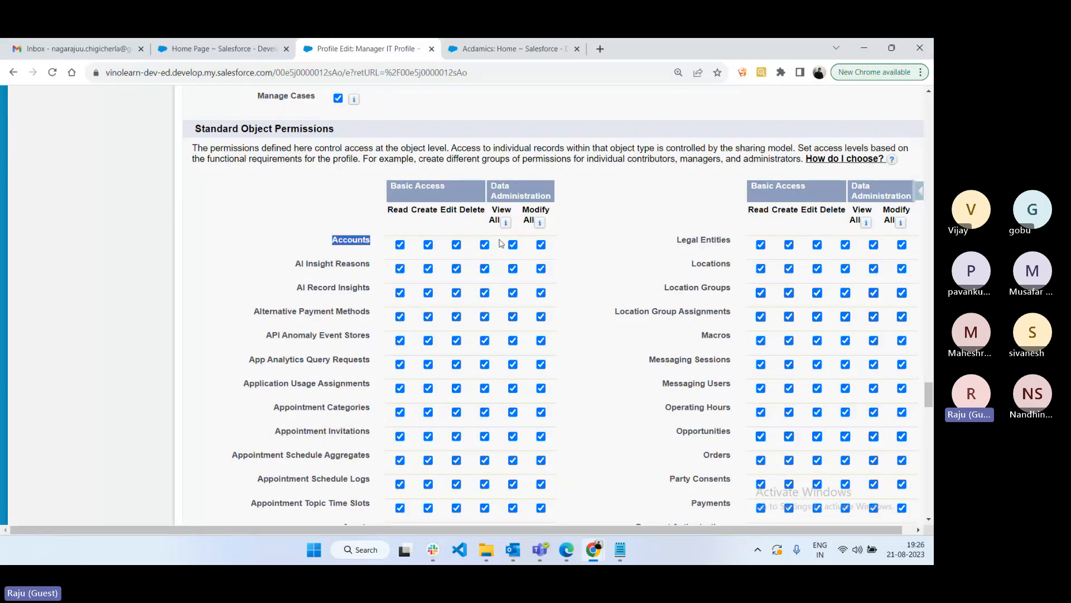
pyautogui.click(565, 561)
pyautogui.click(67, 133)
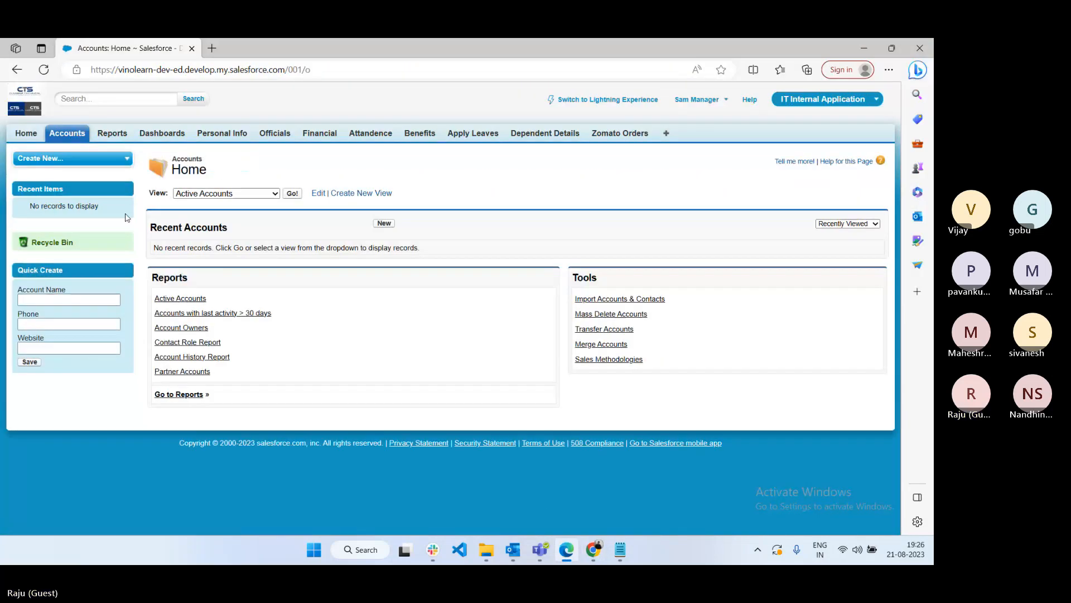
pyautogui.click(293, 194)
pyautogui.click(245, 194)
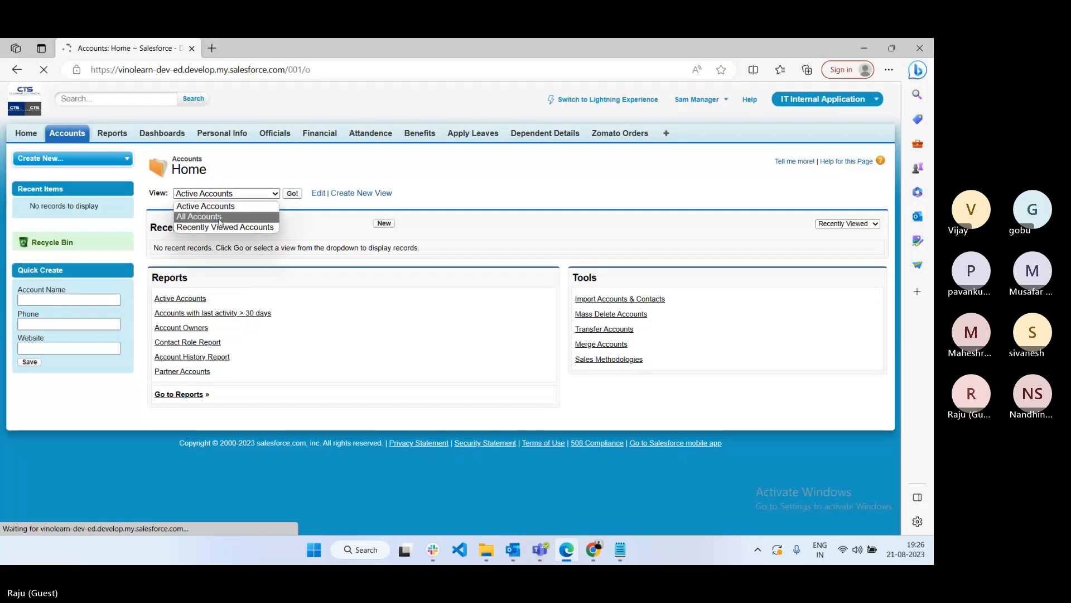
pyautogui.click(219, 217)
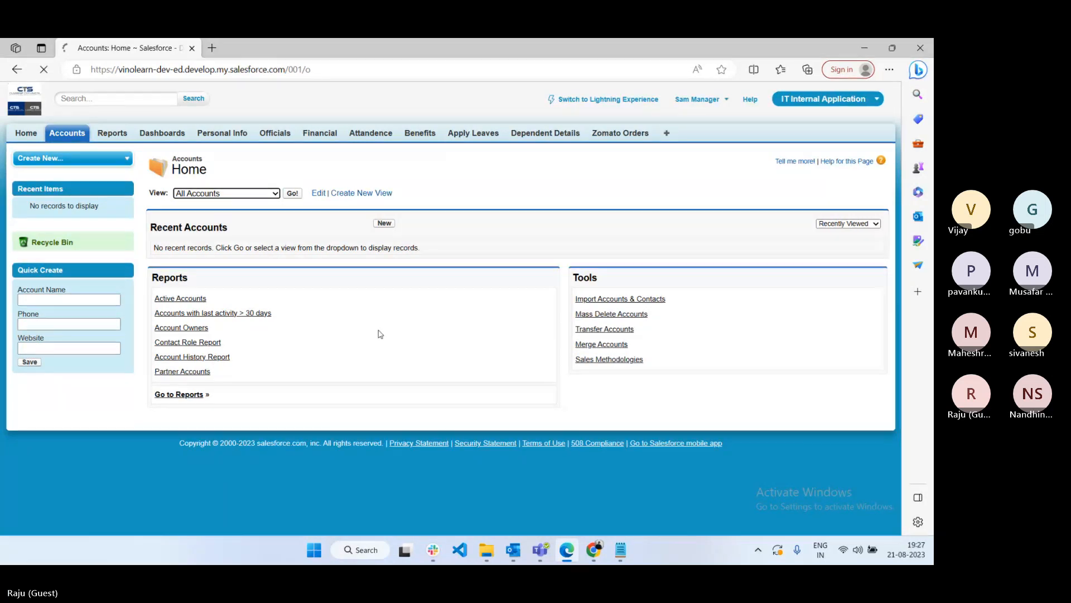
pyautogui.click(239, 73)
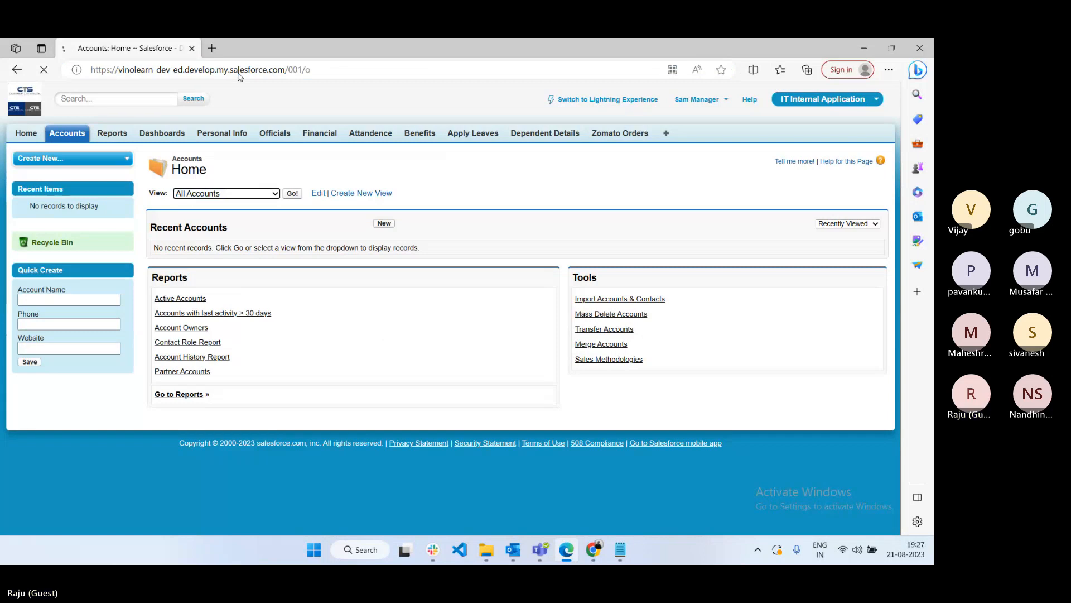
# - Zoom to 110% and confirm All Accounts lists 18 records, then return to the Manager IT Profile
pyautogui.hotkey('ctrl', '+')
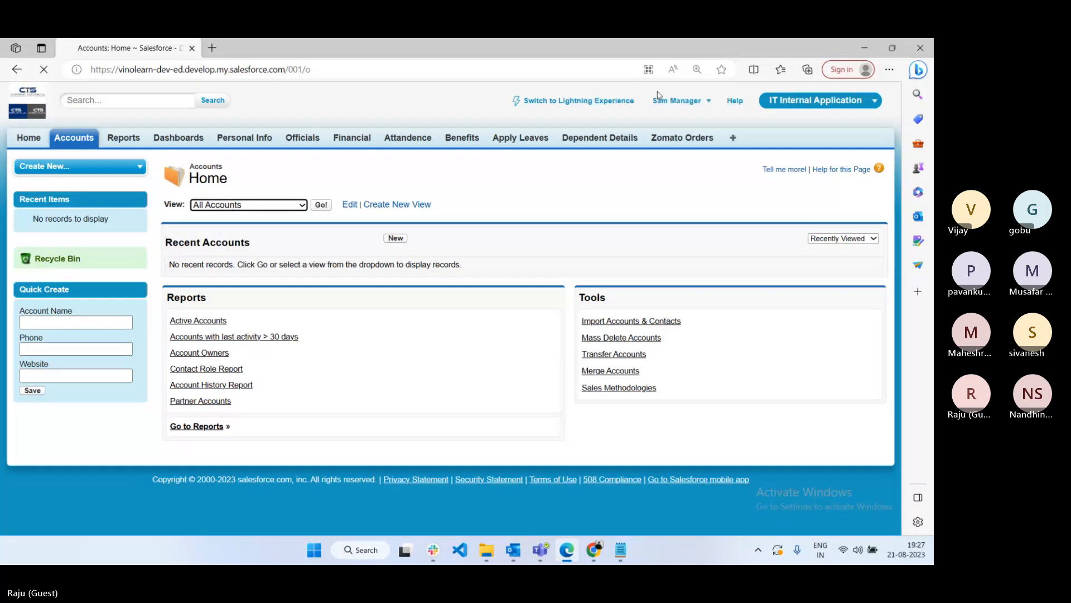
pyautogui.click(294, 205)
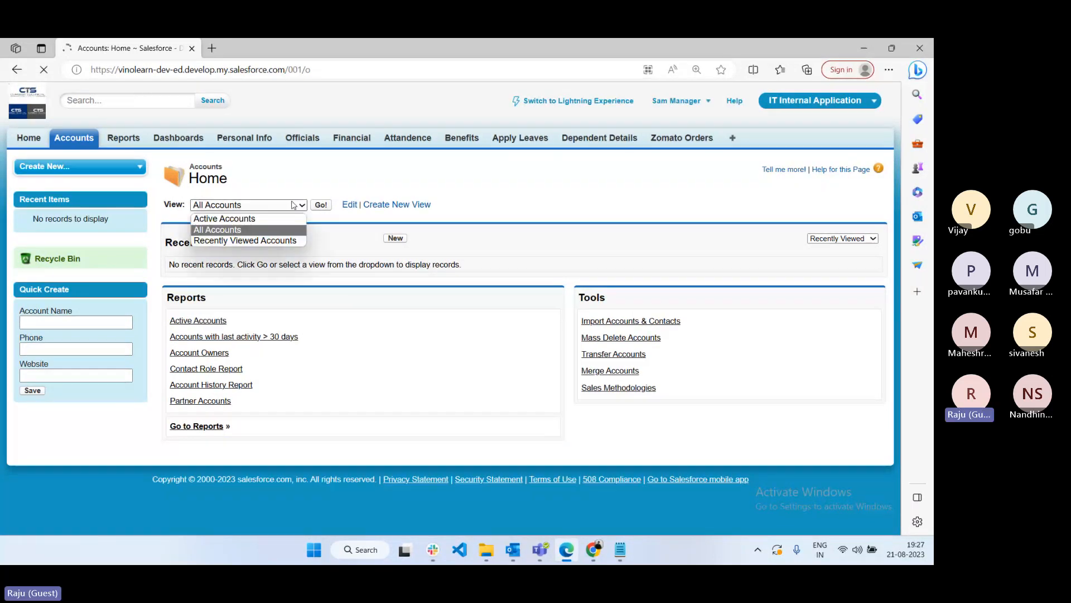
pyautogui.click(249, 230)
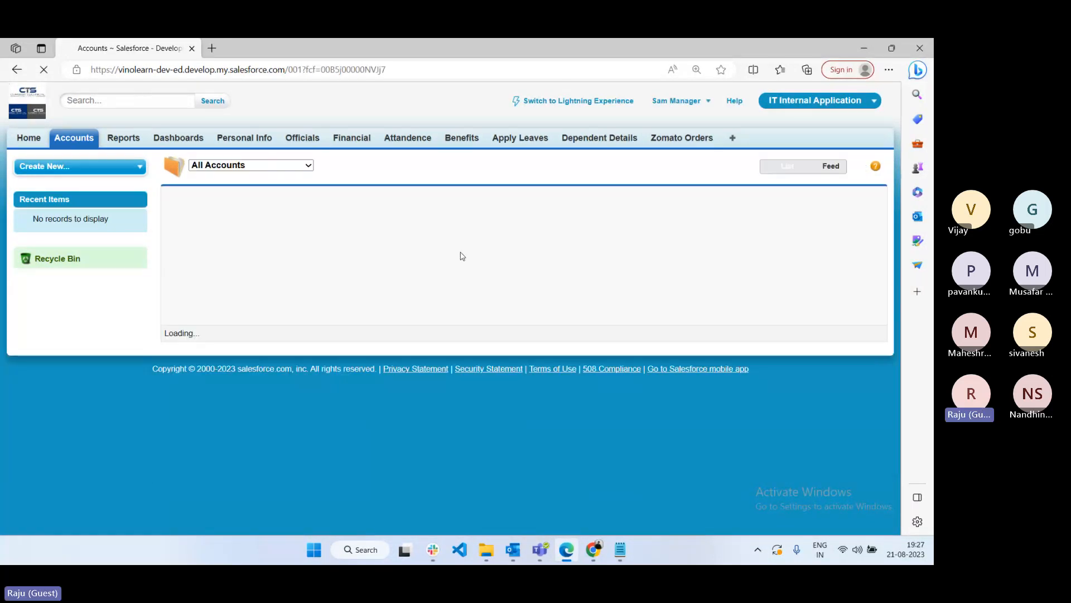
pyautogui.scroll(-2, 329, 436)
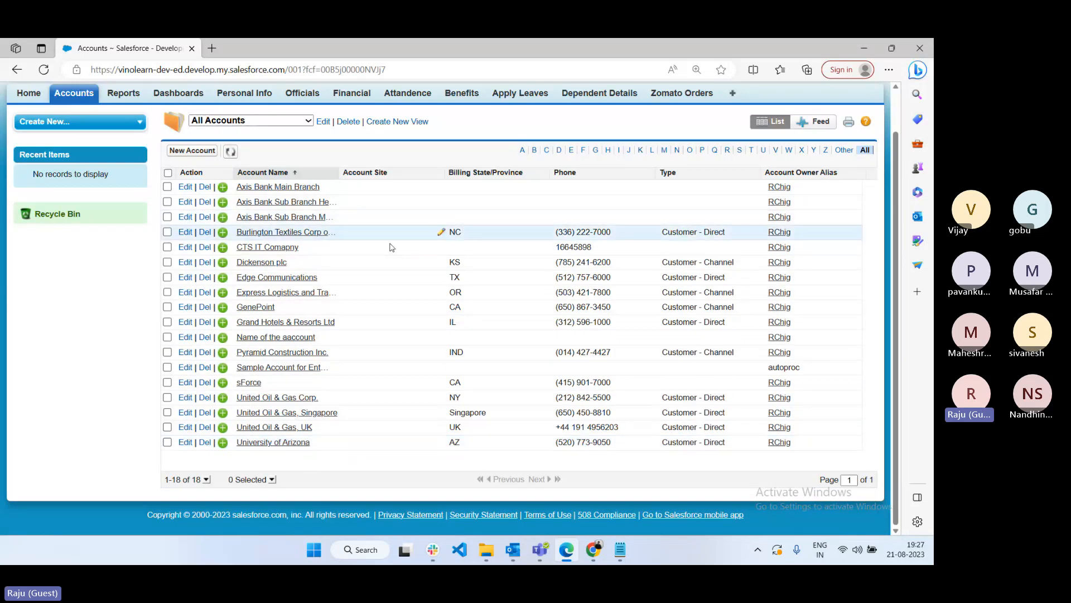
pyautogui.scroll(1, 400, 285)
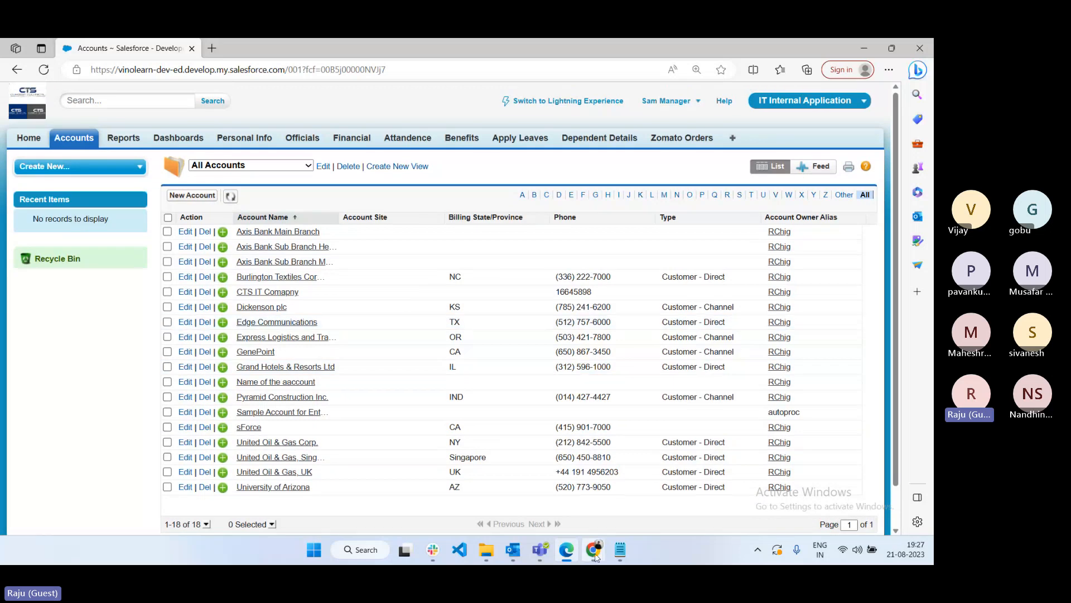
pyautogui.moveTo(593, 550)
pyautogui.click(491, 491)
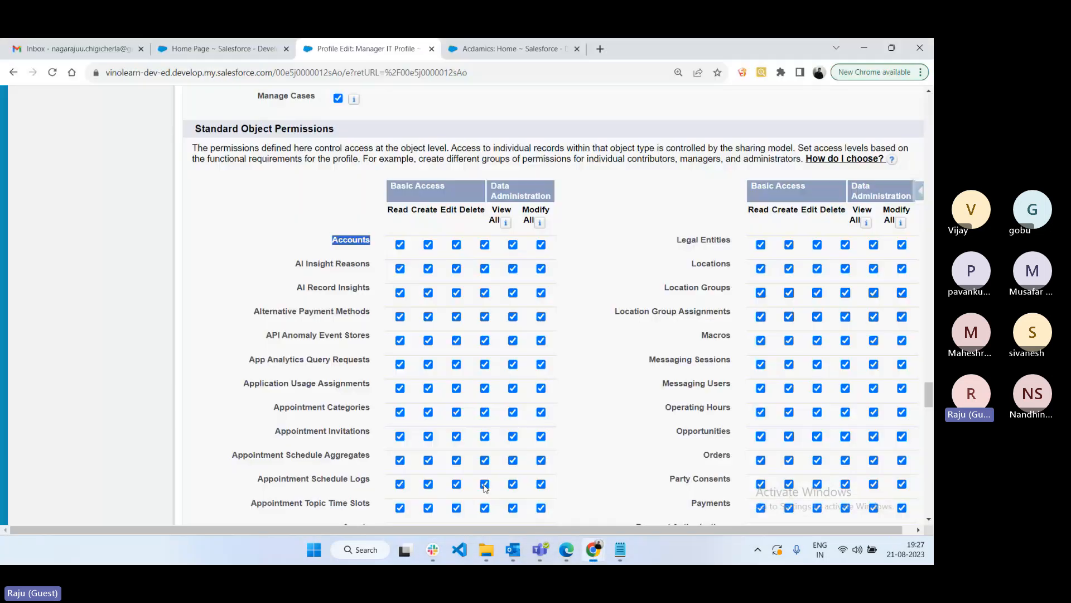
# - Uncheck Accounts Read to clear all six Accounts object permissions and save the Manager IT Profile
pyautogui.click(400, 244)
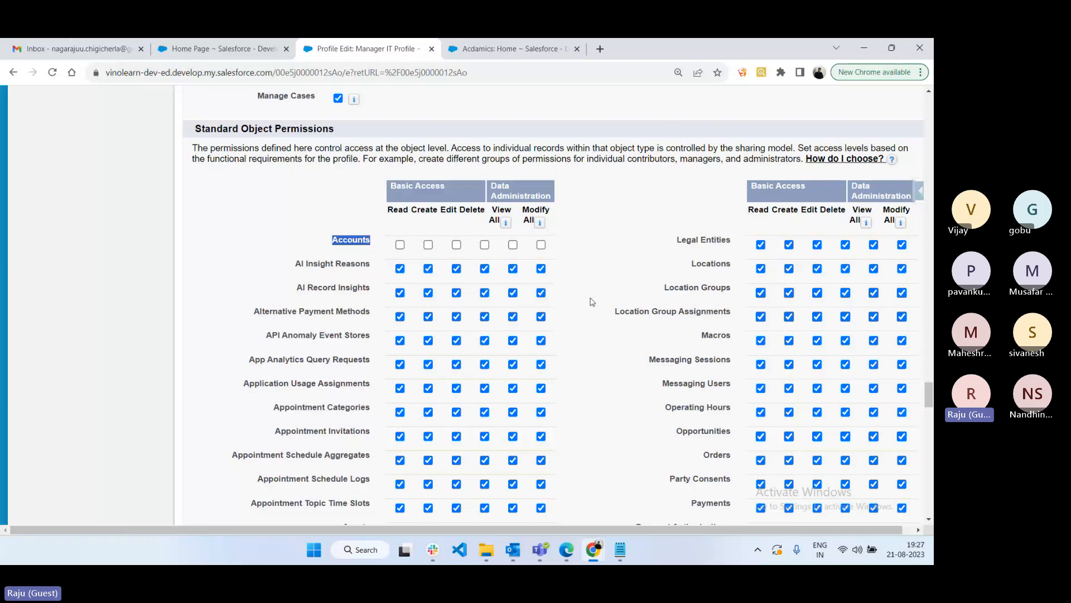
pyautogui.scroll(1, 592, 302)
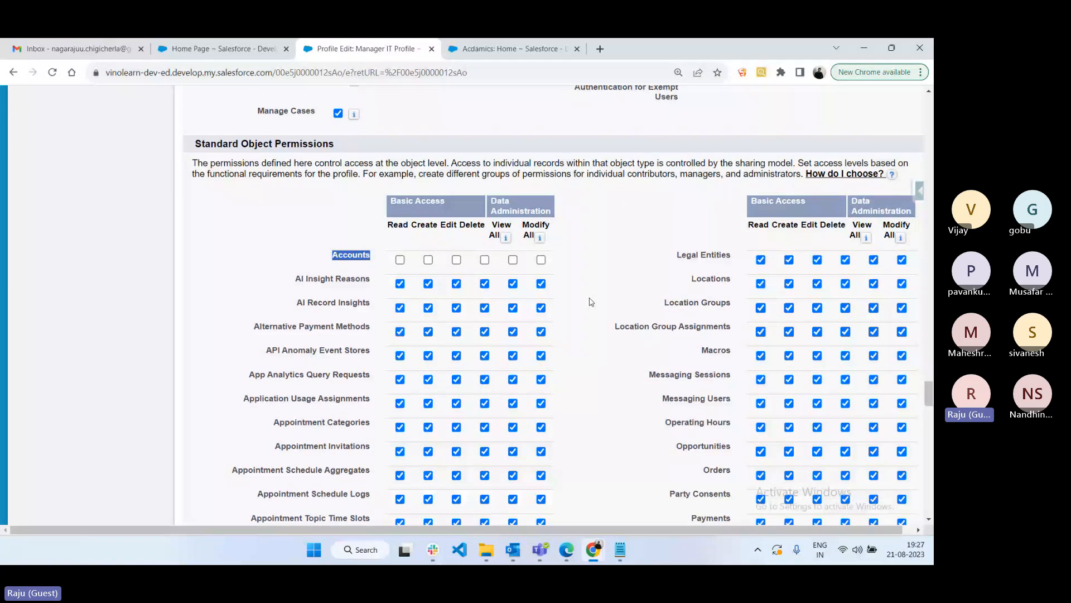
pyautogui.scroll(15, 592, 302)
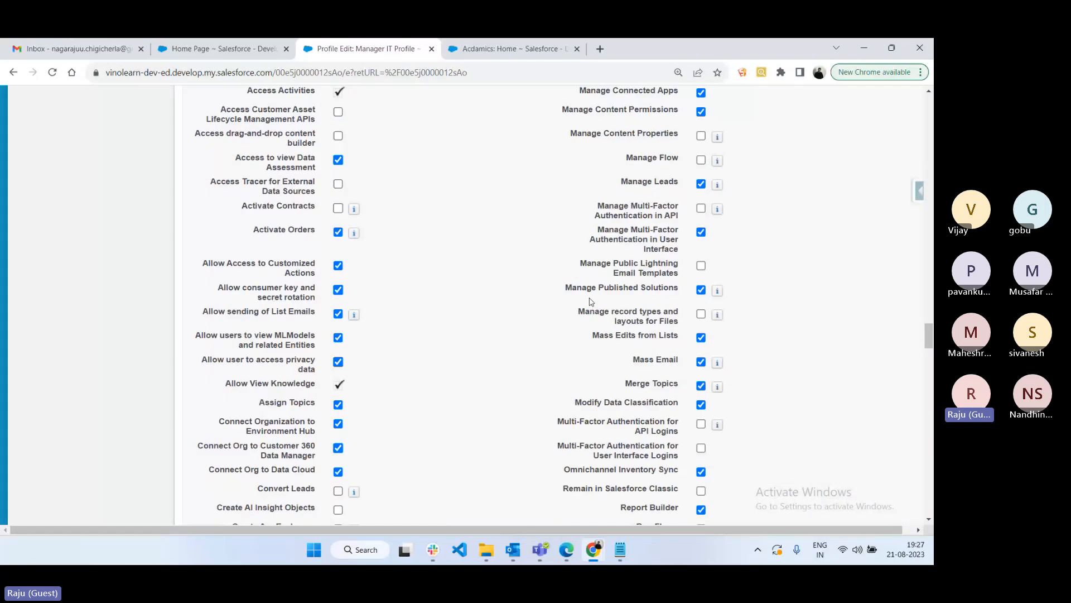
pyautogui.scroll(10, 592, 302)
pyautogui.scroll(10, 592, 301)
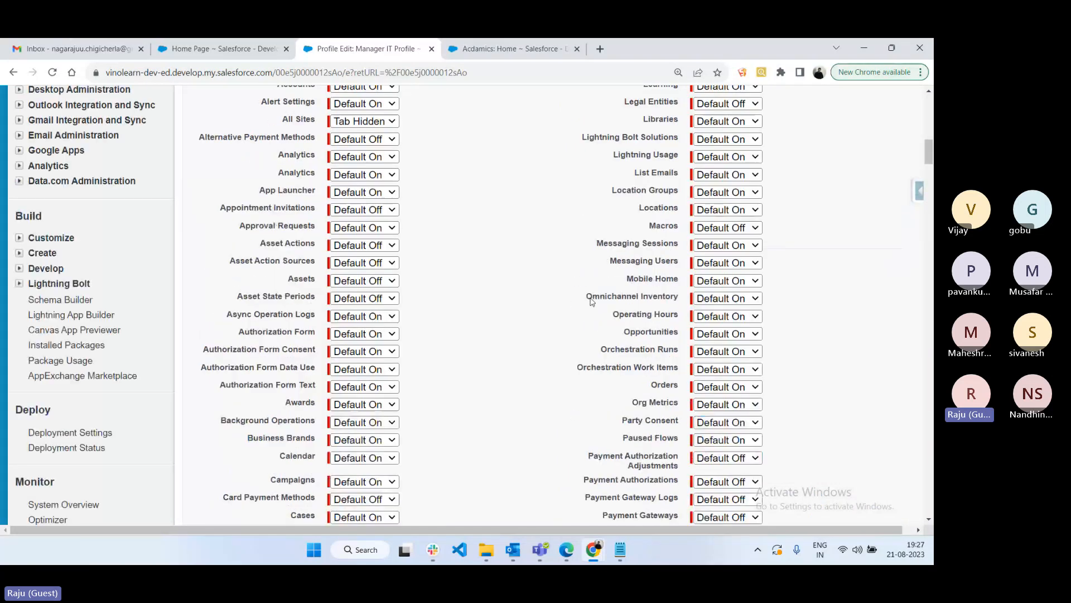
pyautogui.scroll(3, 592, 302)
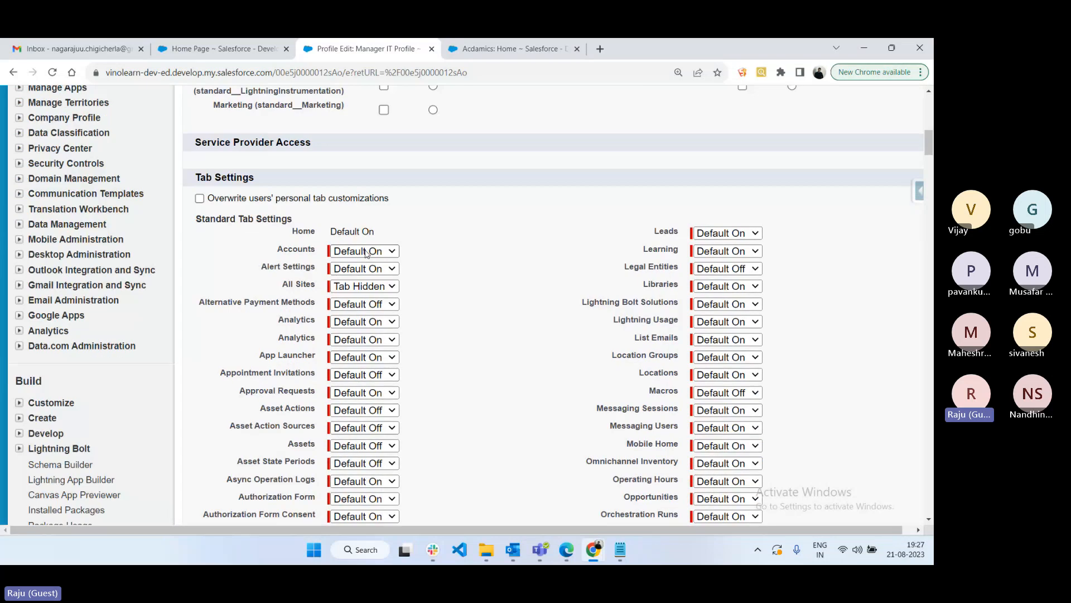
pyautogui.scroll(-20, 413, 271)
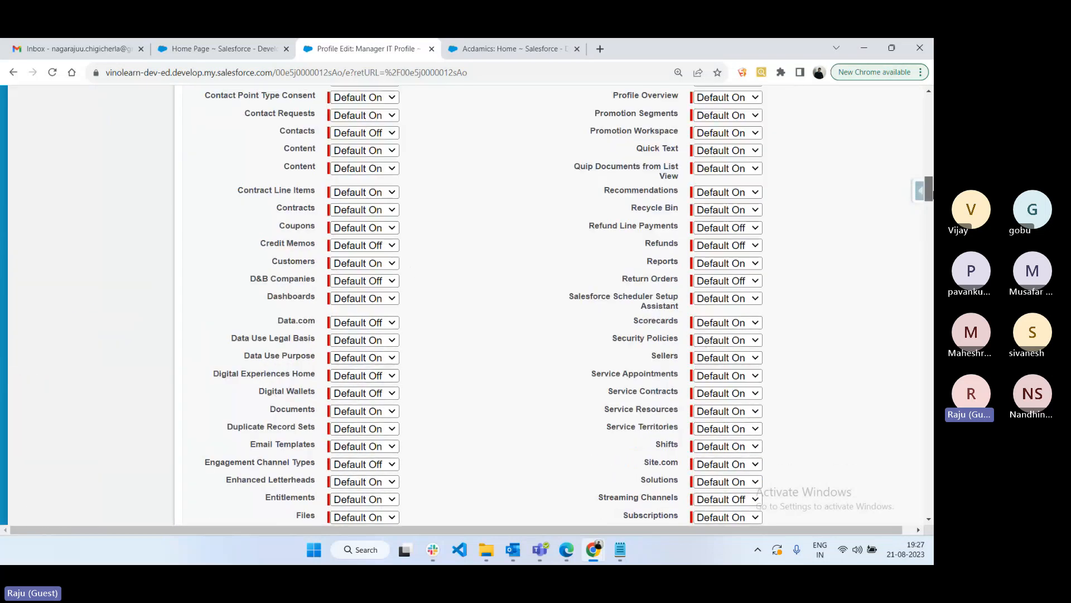
pyautogui.scroll(5, 401, 361)
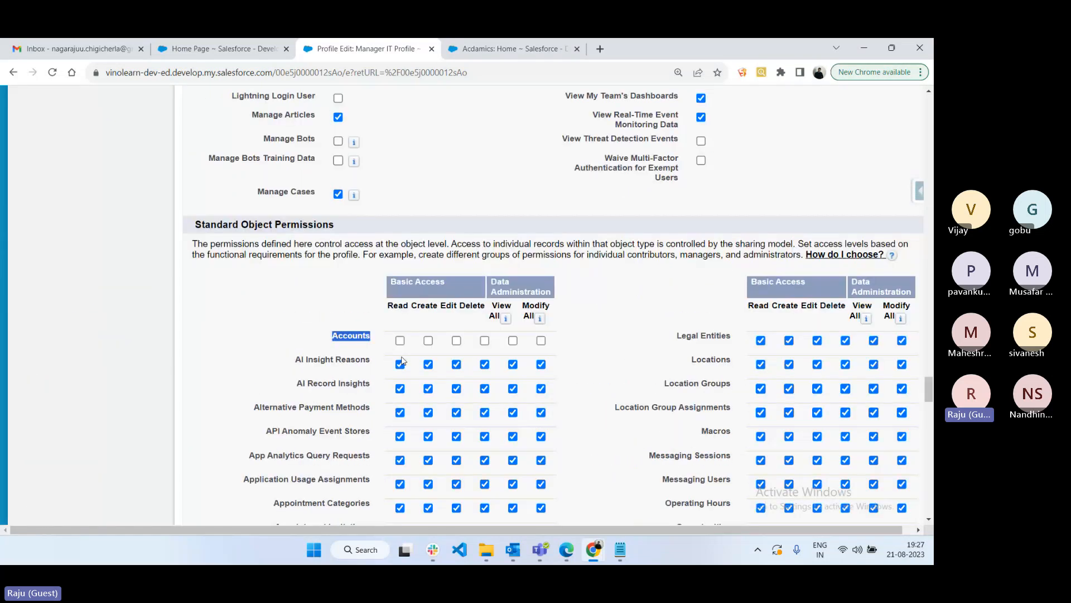
pyautogui.scroll(-10, 733, 399)
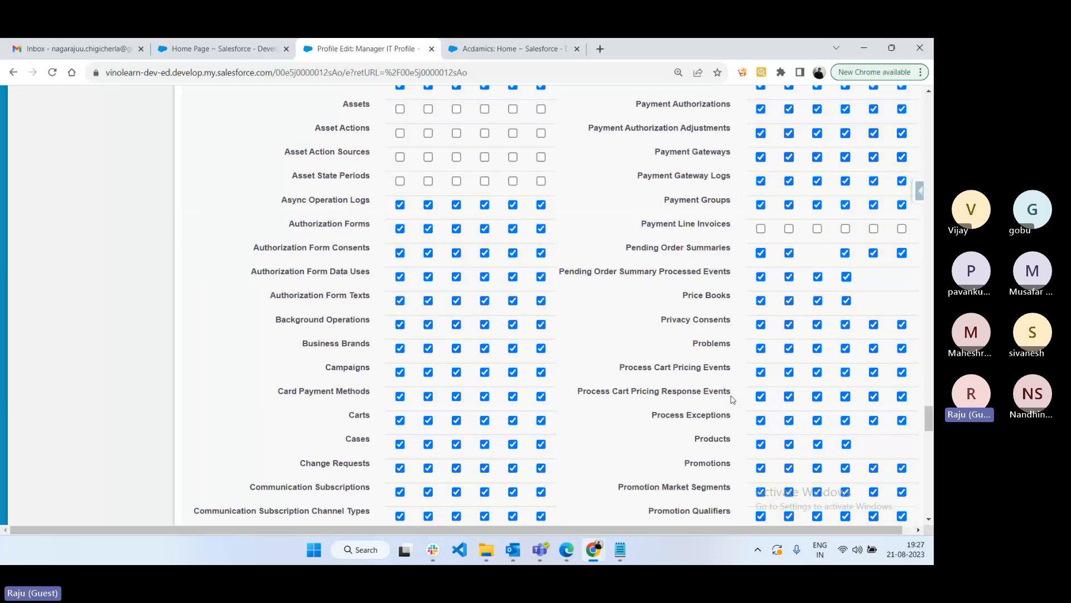
pyautogui.scroll(-15, 733, 398)
pyautogui.click(422, 450)
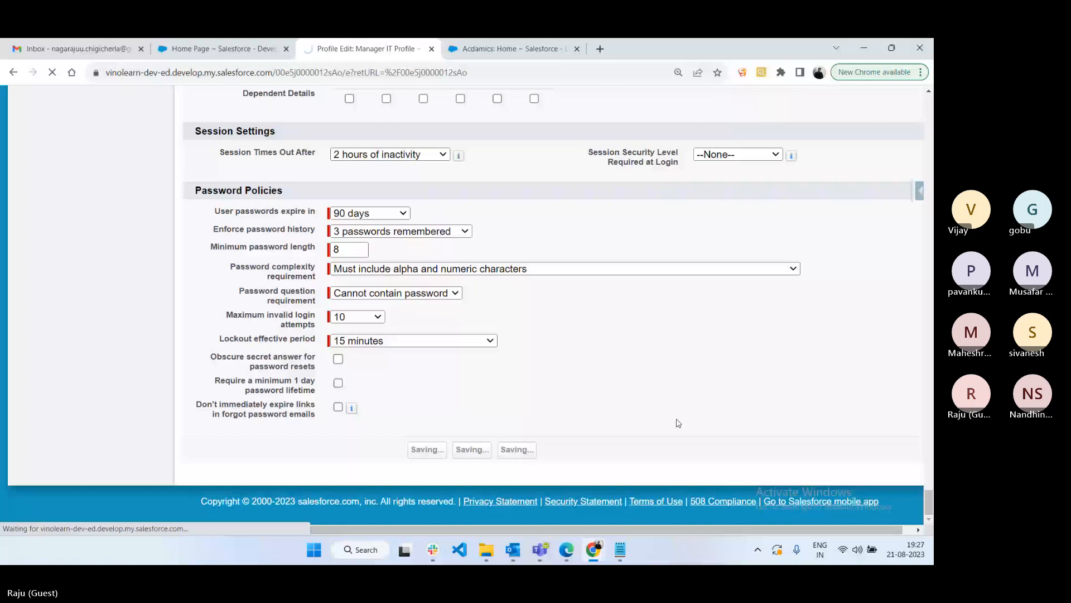
pyautogui.moveTo(567, 552)
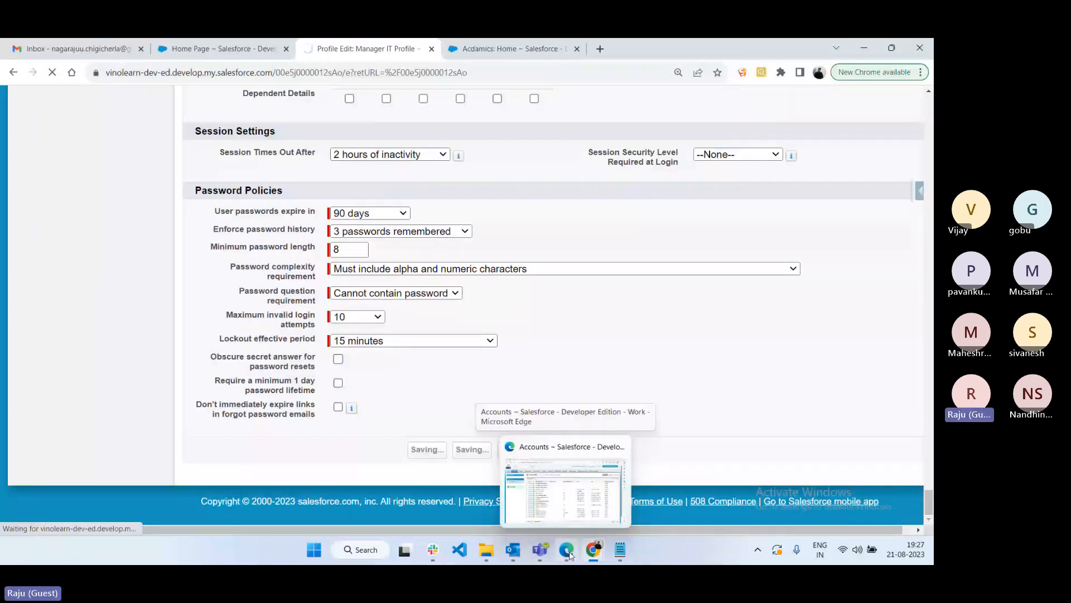
# - Reload the manager's Accounts list and highlight the resulting Insufficient Privileges heading
pyautogui.click(570, 554)
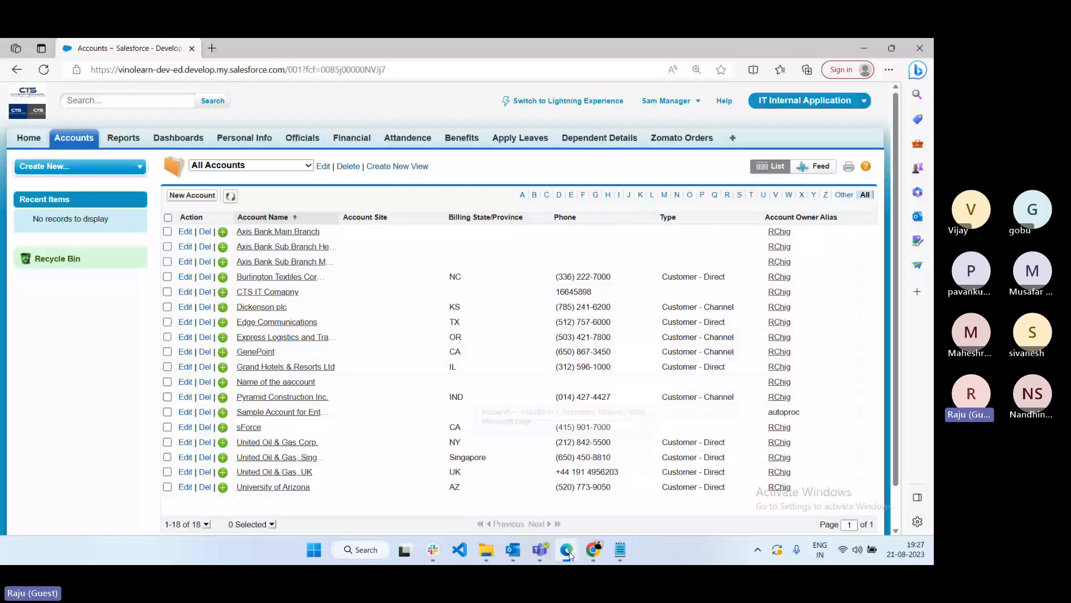
pyautogui.click(44, 70)
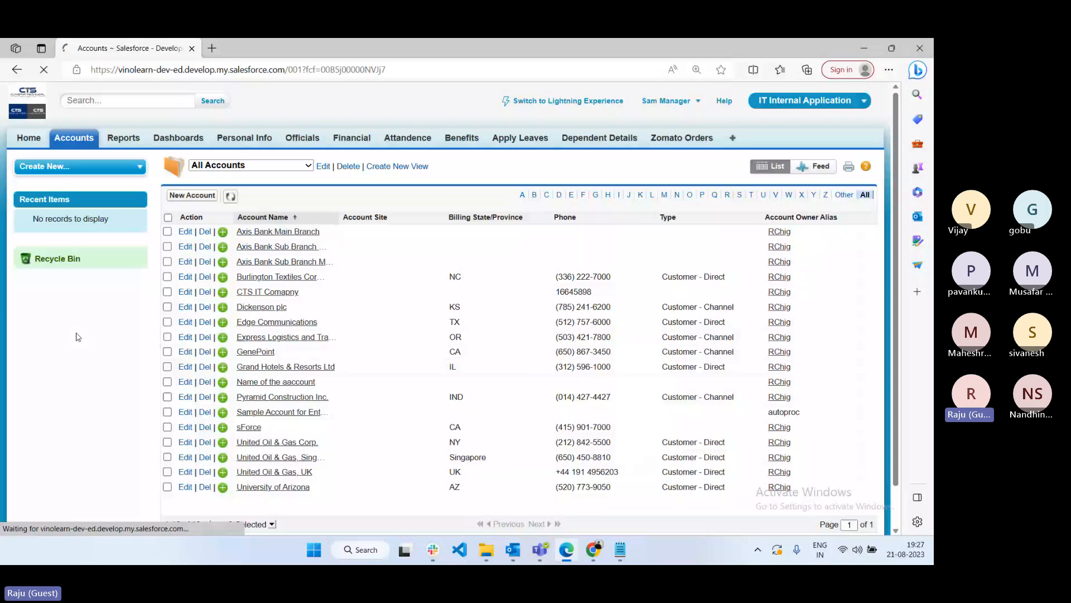
pyautogui.moveTo(279, 166); pyautogui.dragTo(163, 161)
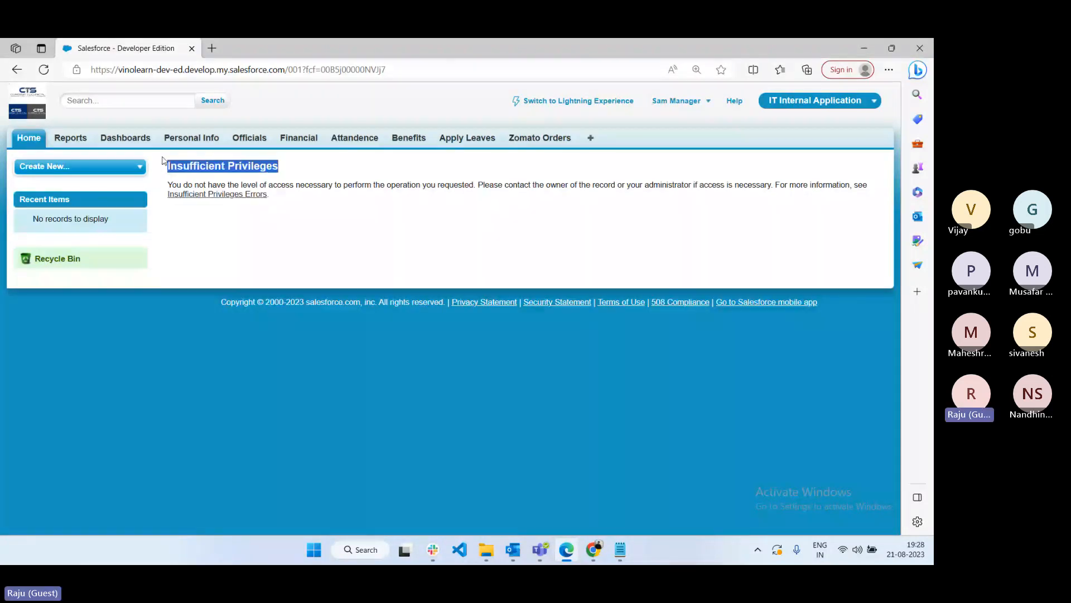
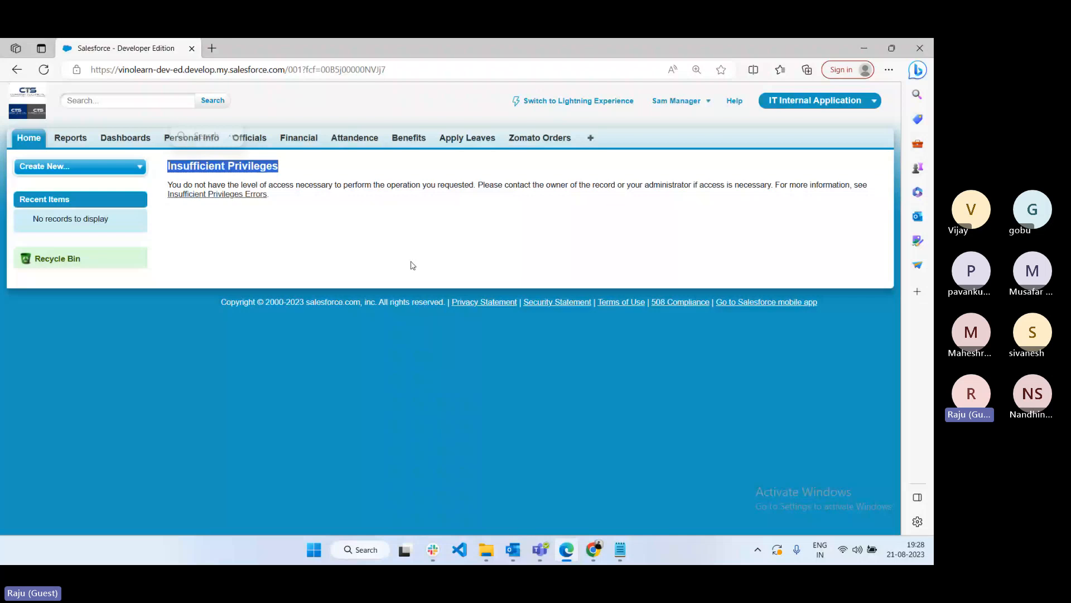
# - Clear the text selection on the Insufficient Privileges error heading
pyautogui.click(414, 281)
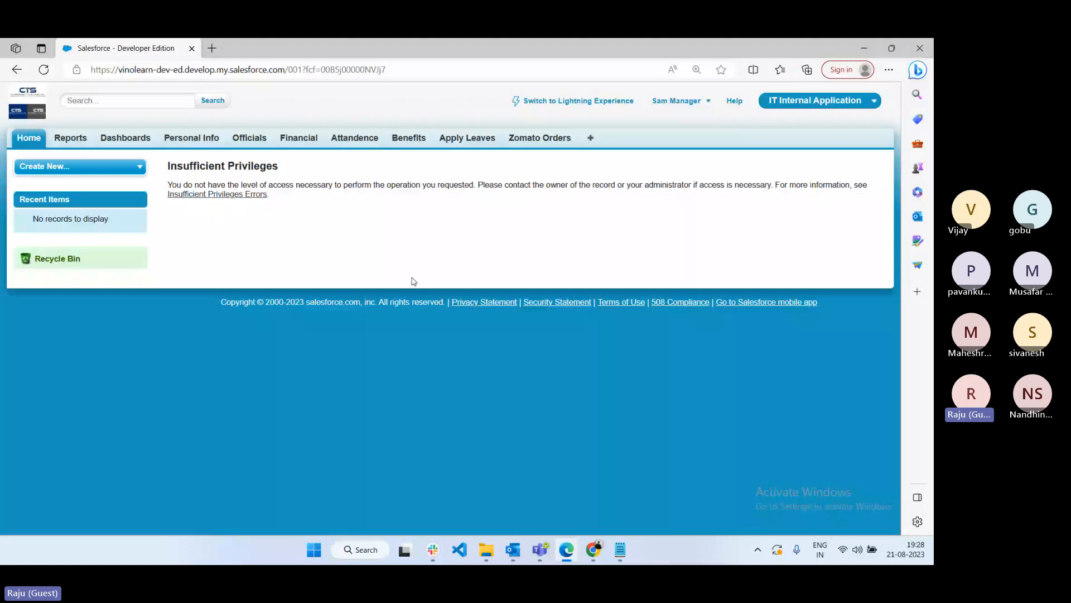
# - Check Accounts Read in the Manager IT Profile and save the profile
pyautogui.hotkey('alt', 'Tab')
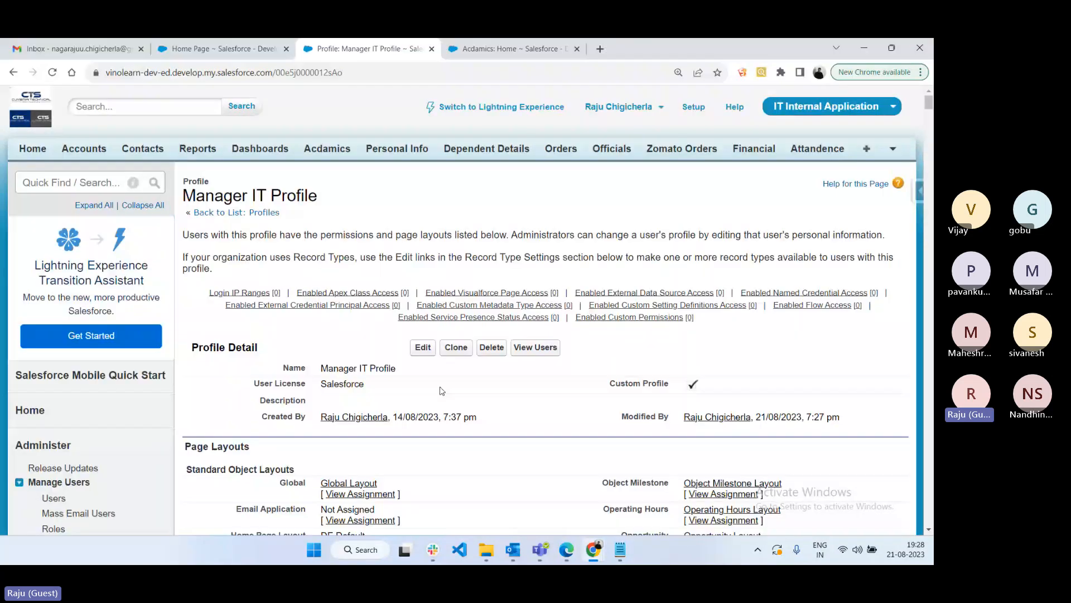
pyautogui.click(423, 350)
pyautogui.moveTo(929, 105); pyautogui.dragTo(928, 393)
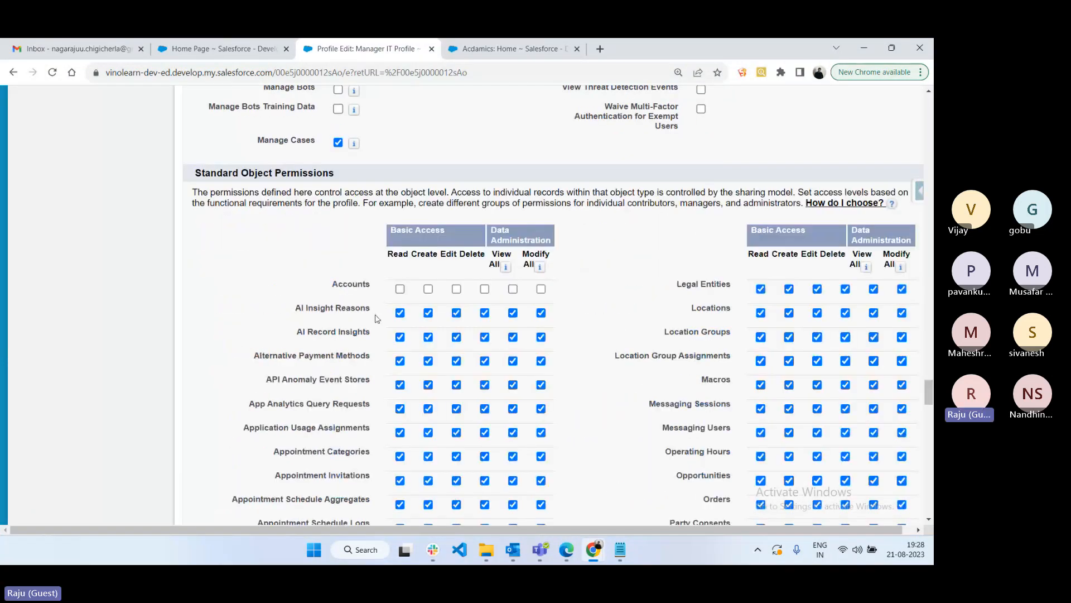
pyautogui.click(400, 289)
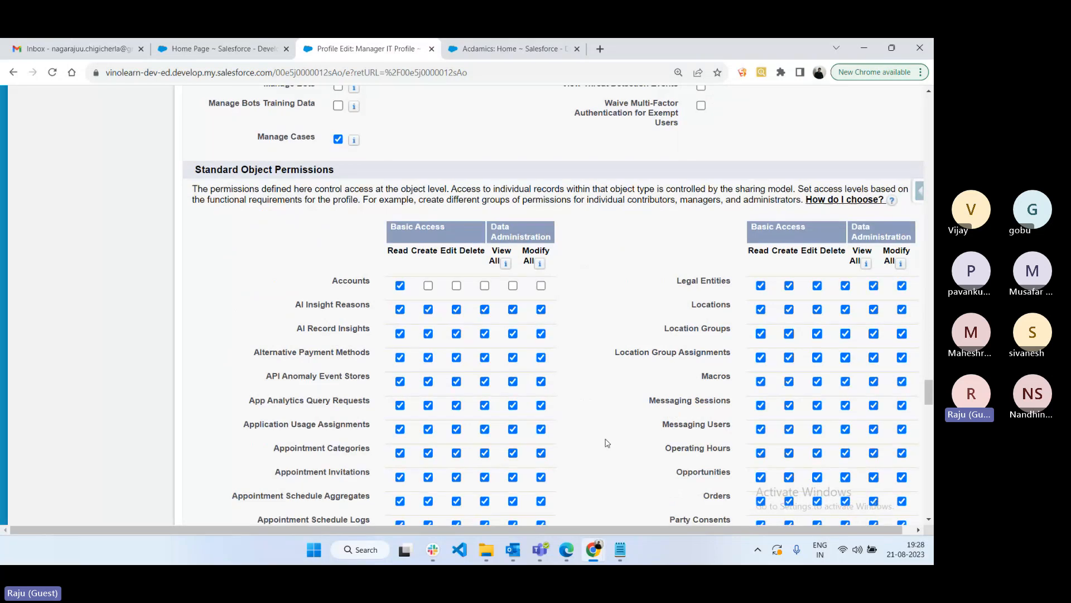
pyautogui.scroll(-20, 607, 442)
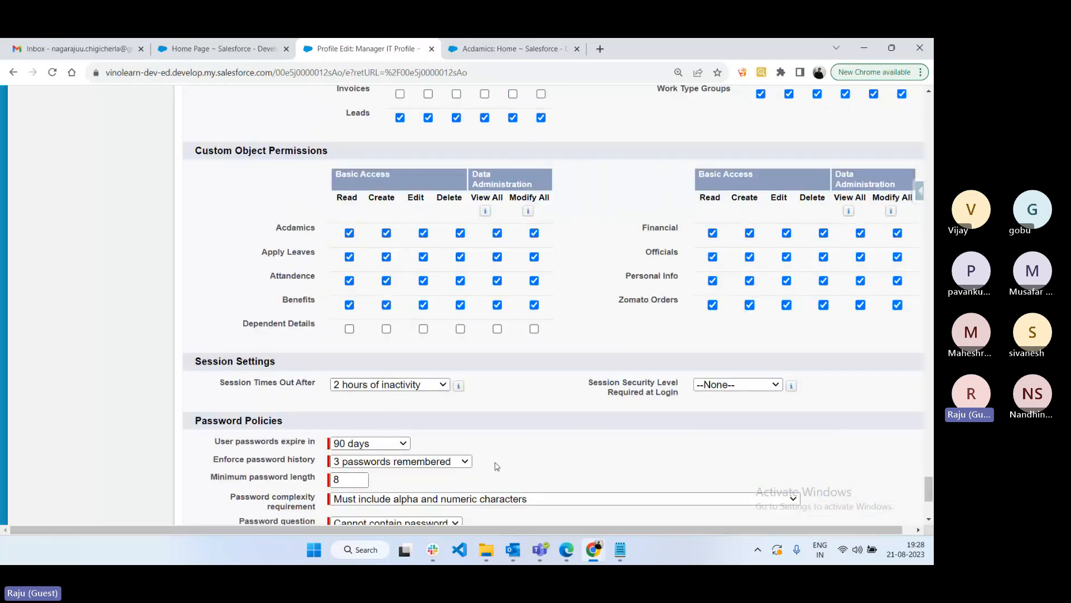
pyautogui.scroll(-5, 496, 466)
pyautogui.click(448, 457)
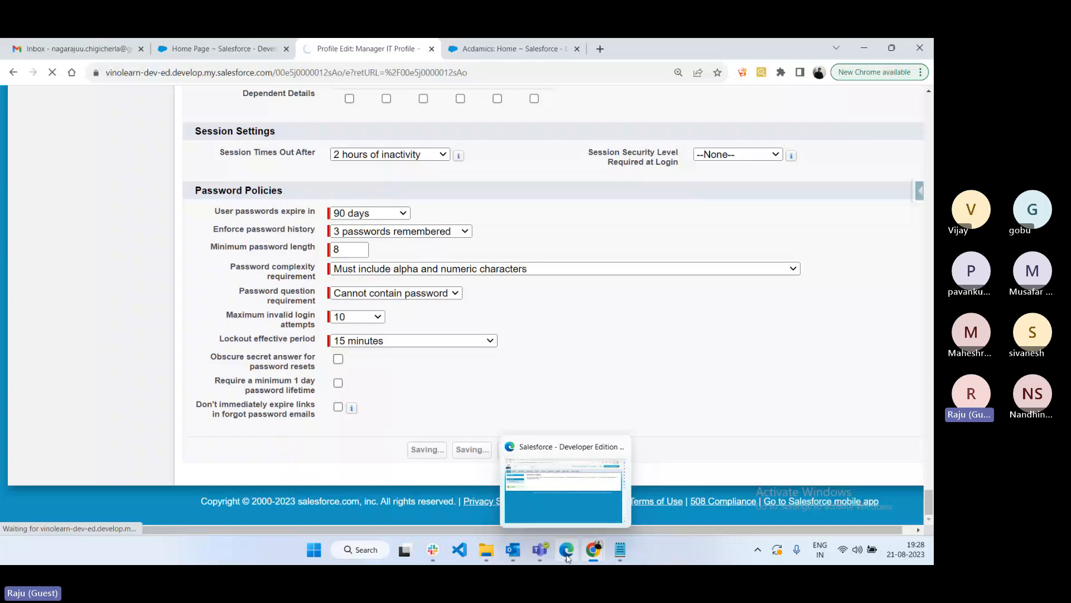
pyautogui.click(566, 550)
# - Reload as the manager, list All Accounts, and open the Axis Bank Main Branch record
pyautogui.click(43, 70)
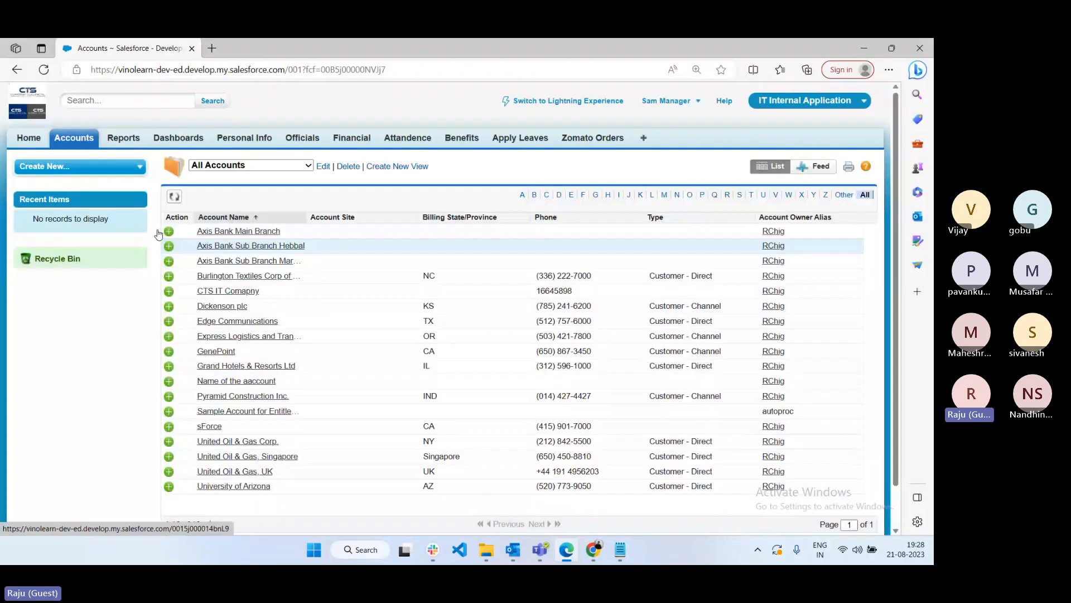
pyautogui.click(82, 144)
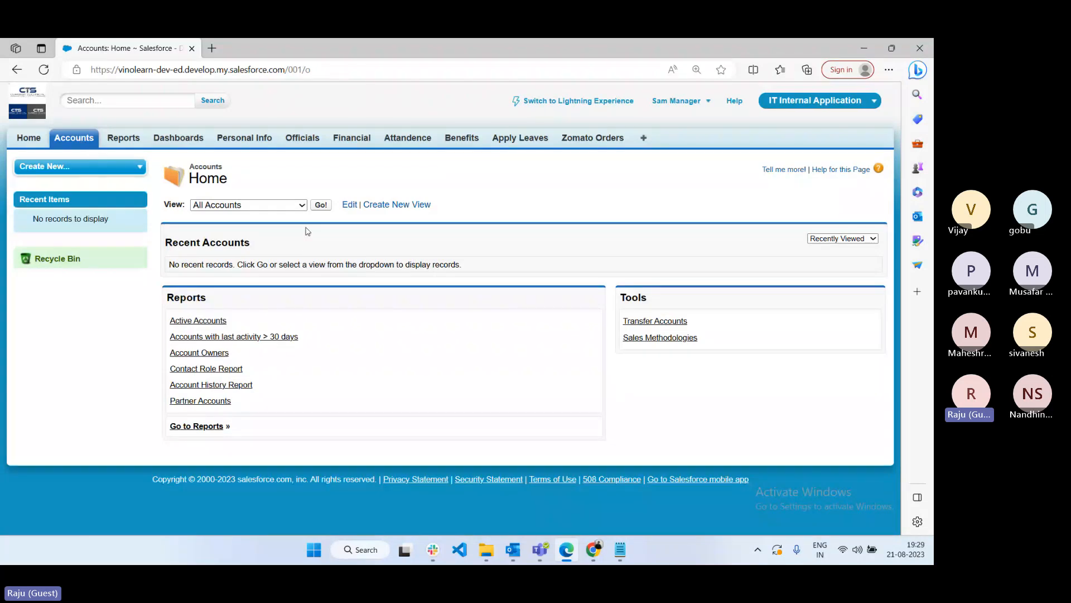
pyautogui.click(320, 206)
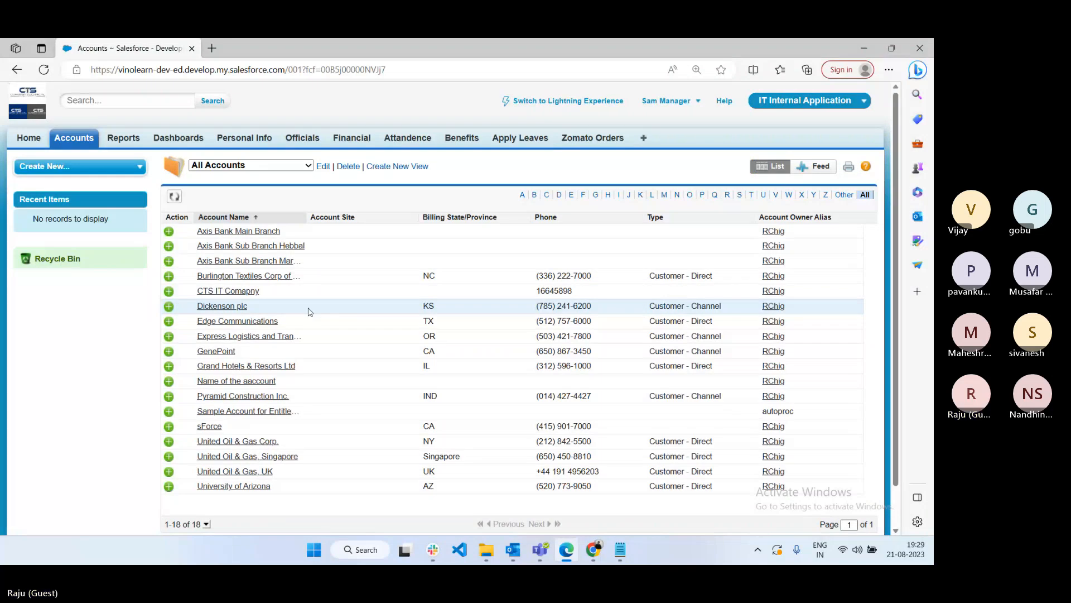
pyautogui.click(234, 235)
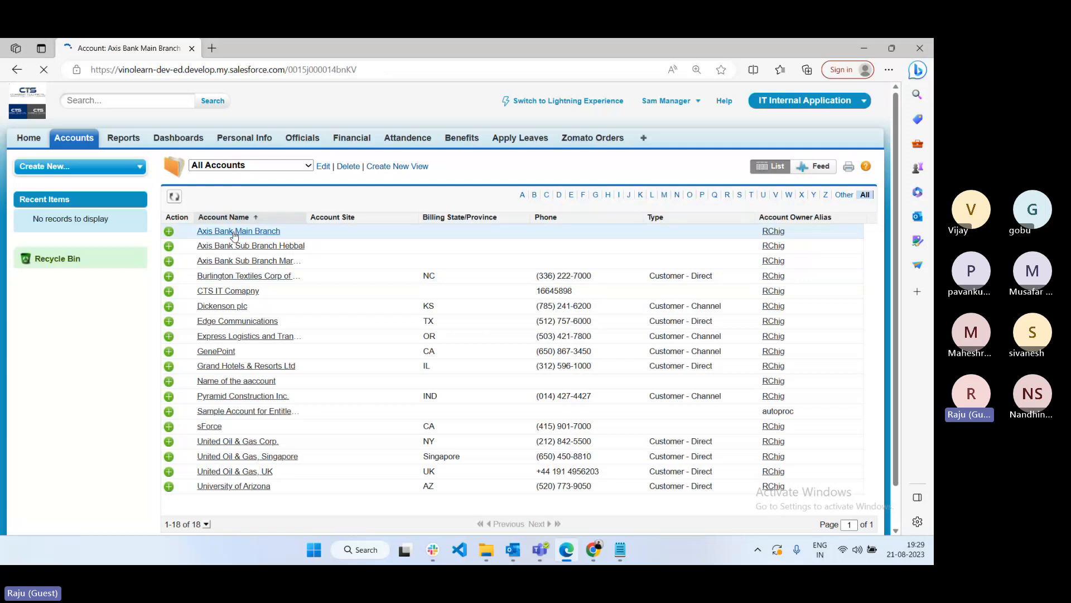
pyautogui.scroll(-6, 452, 410)
pyautogui.scroll(4, 450, 407)
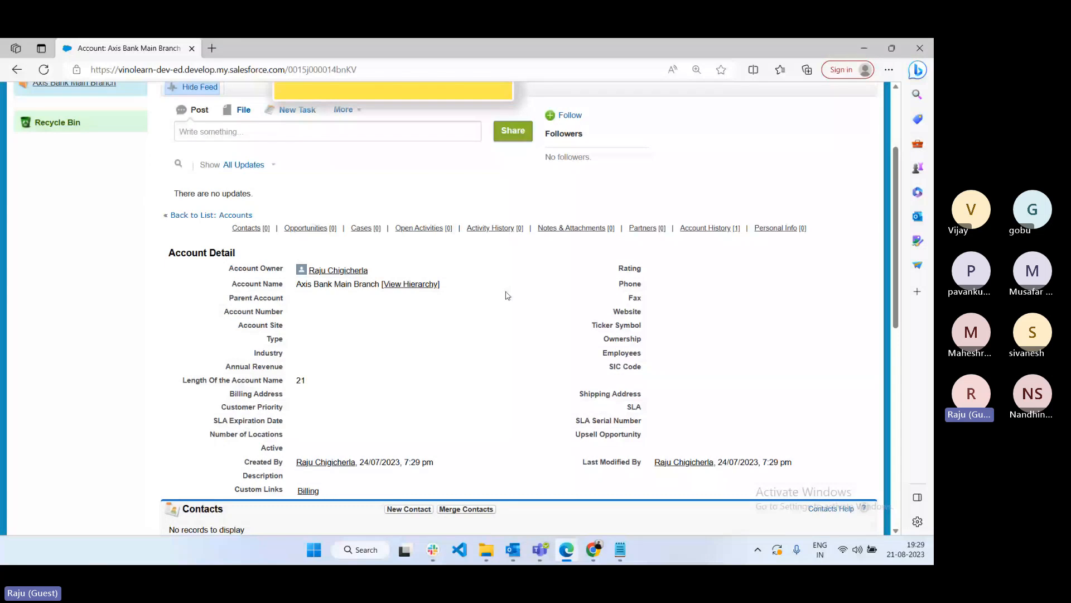
pyautogui.scroll(2, 416, 329)
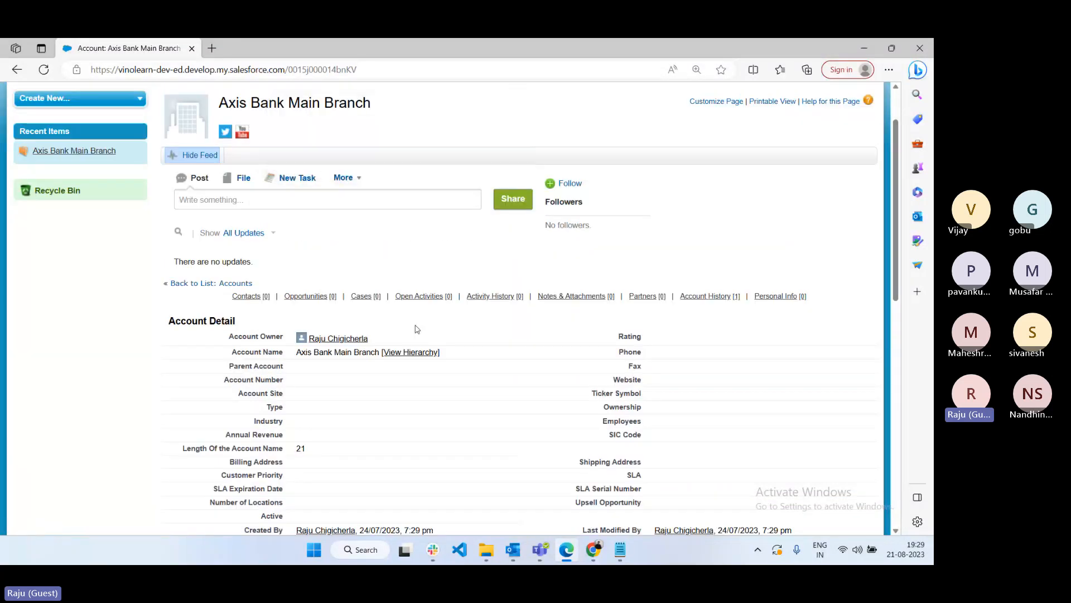
pyautogui.scroll(-1, 568, 334)
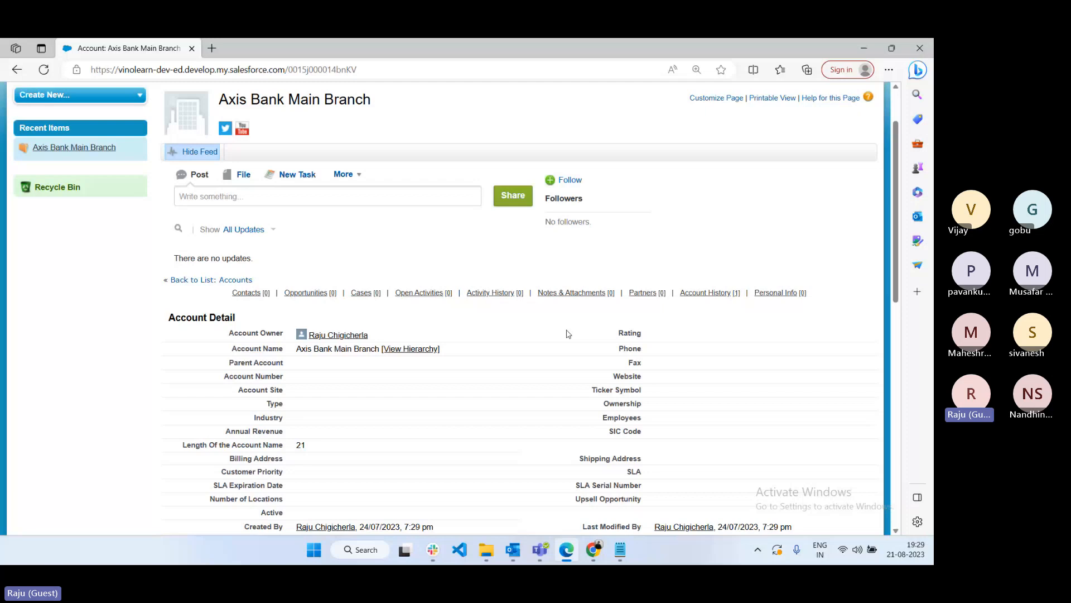
pyautogui.scroll(-1, 567, 334)
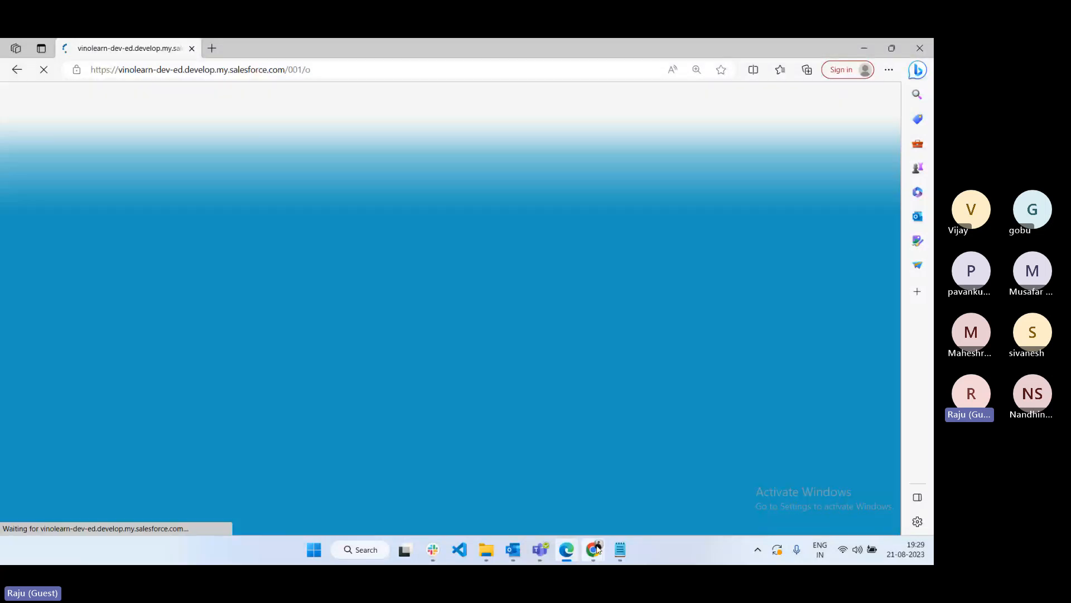
# - Add Accounts Create to the Manager IT Profile's Read access and save the profile
pyautogui.moveTo(594, 550)
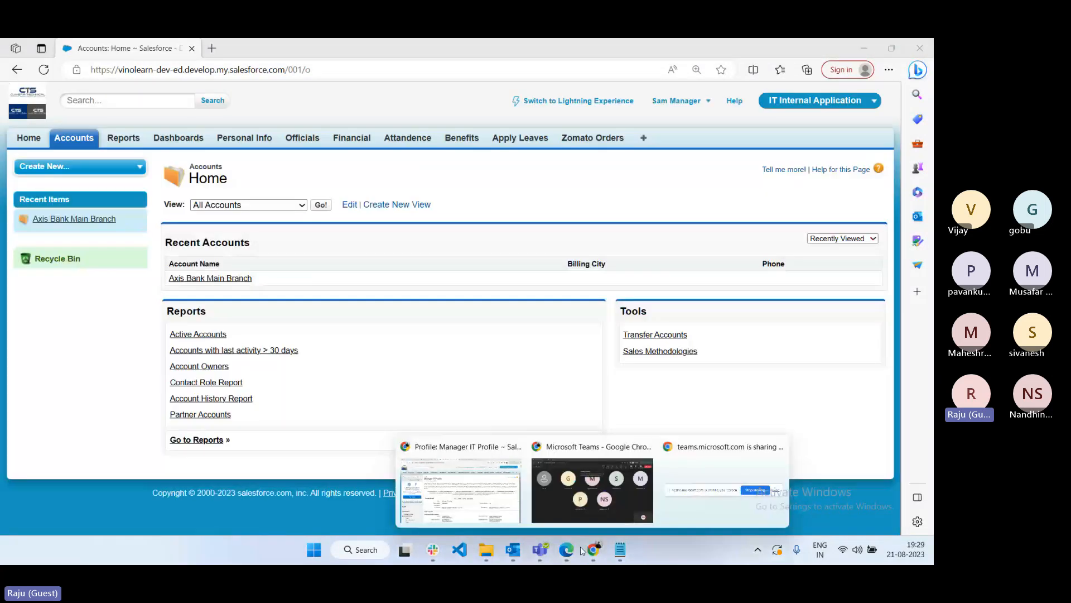
pyautogui.click(461, 480)
pyautogui.click(423, 347)
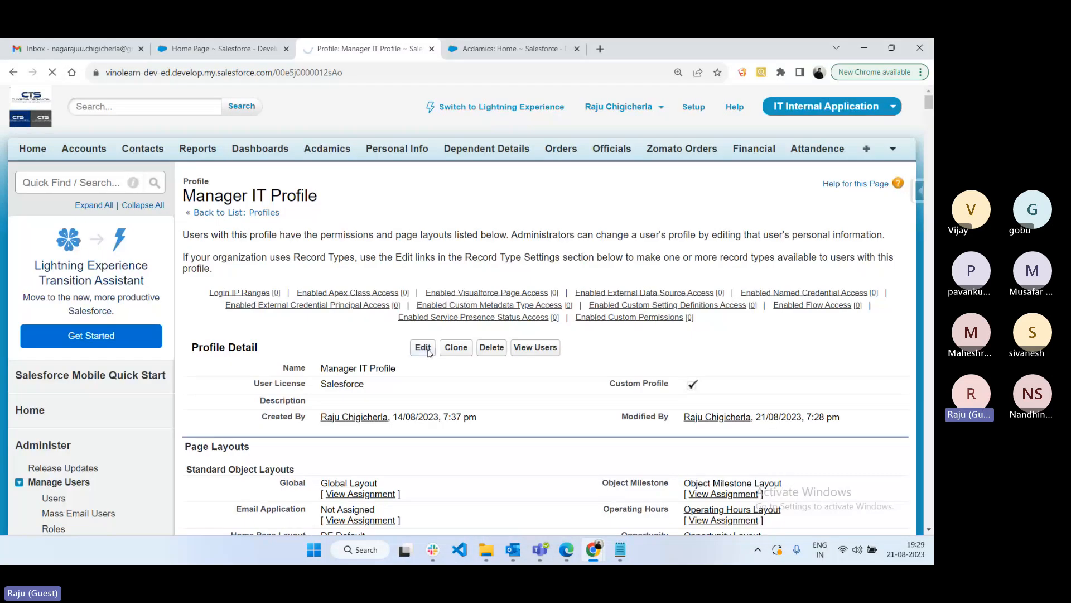
pyautogui.scroll(-20, 429, 352)
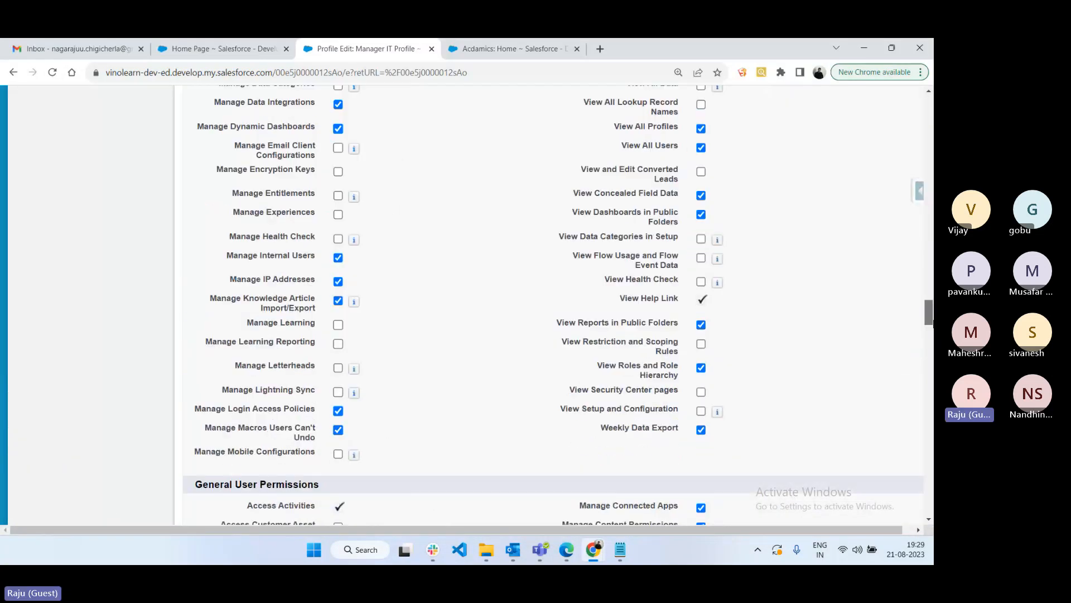
pyautogui.scroll(-15, 438, 270)
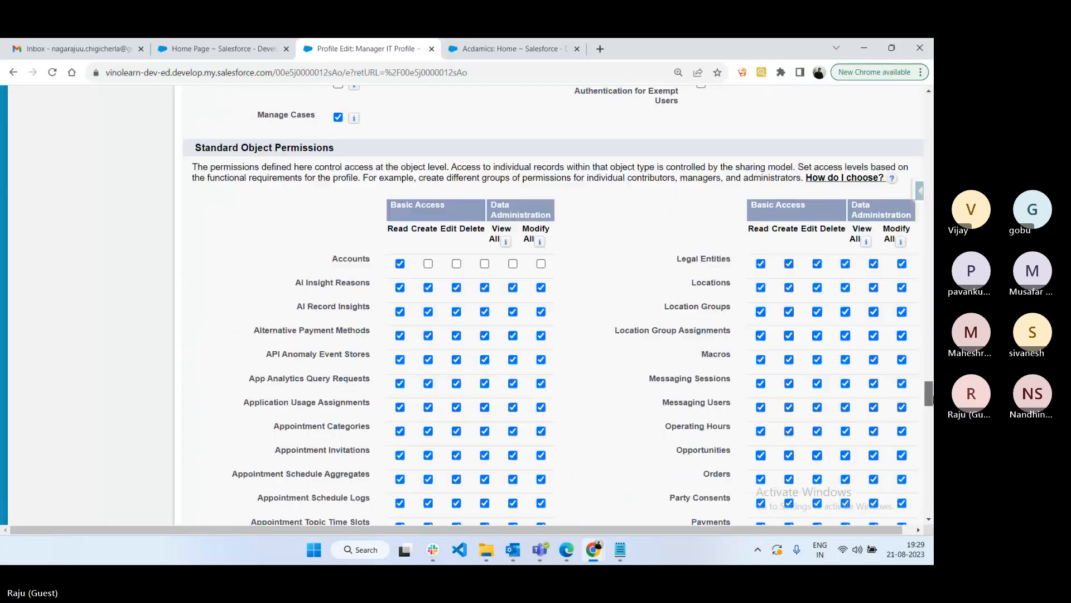
pyautogui.click(428, 264)
pyautogui.scroll(-1, 567, 350)
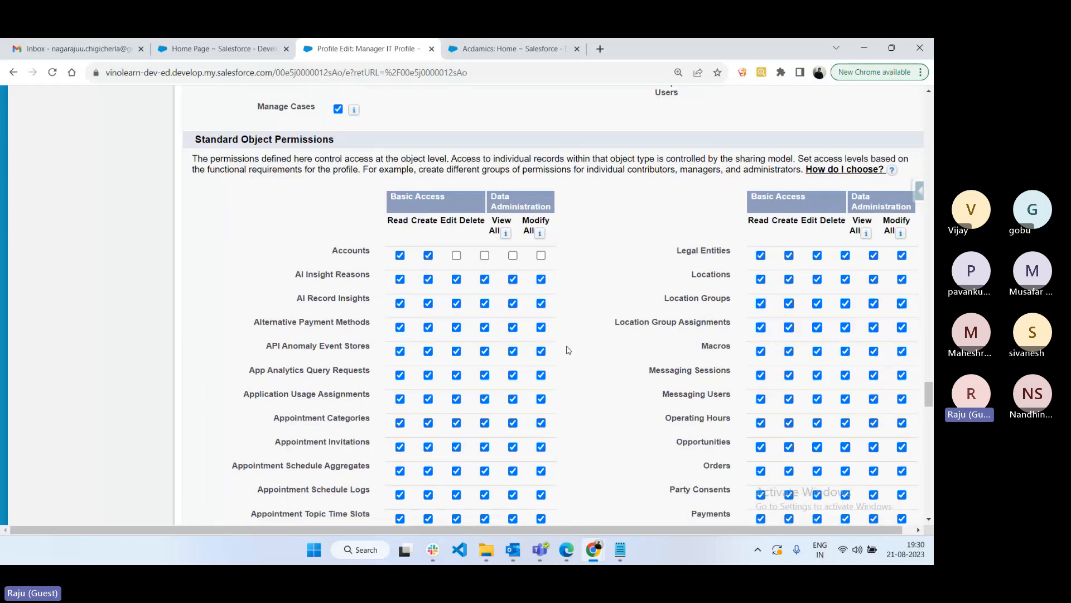
pyautogui.scroll(-10, 567, 350)
pyautogui.scroll(-15, 568, 349)
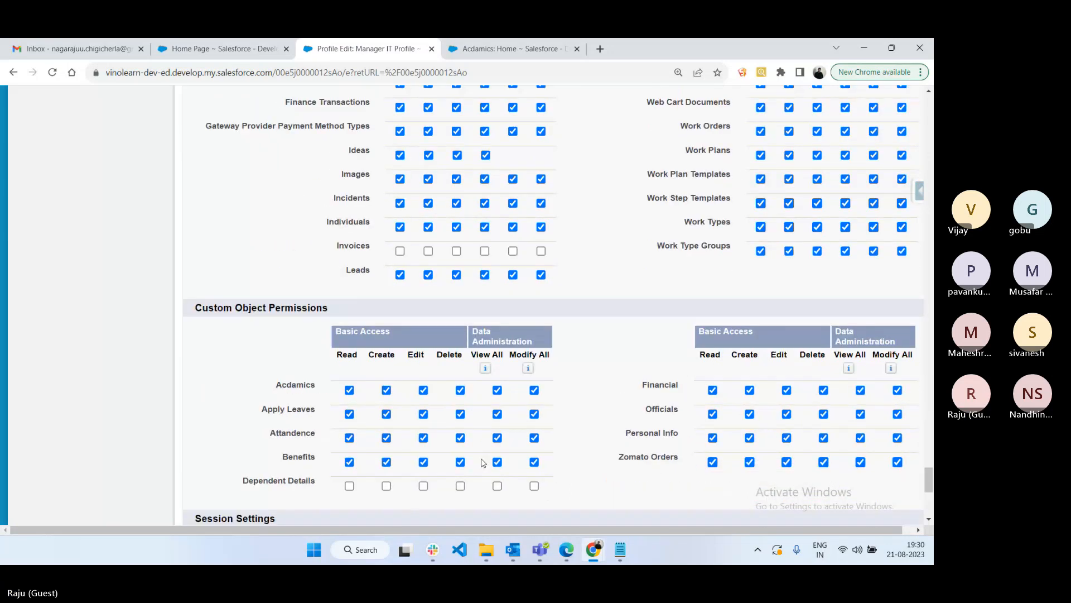
pyautogui.scroll(-5, 484, 463)
pyautogui.scroll(-3, 475, 478)
pyautogui.click(424, 450)
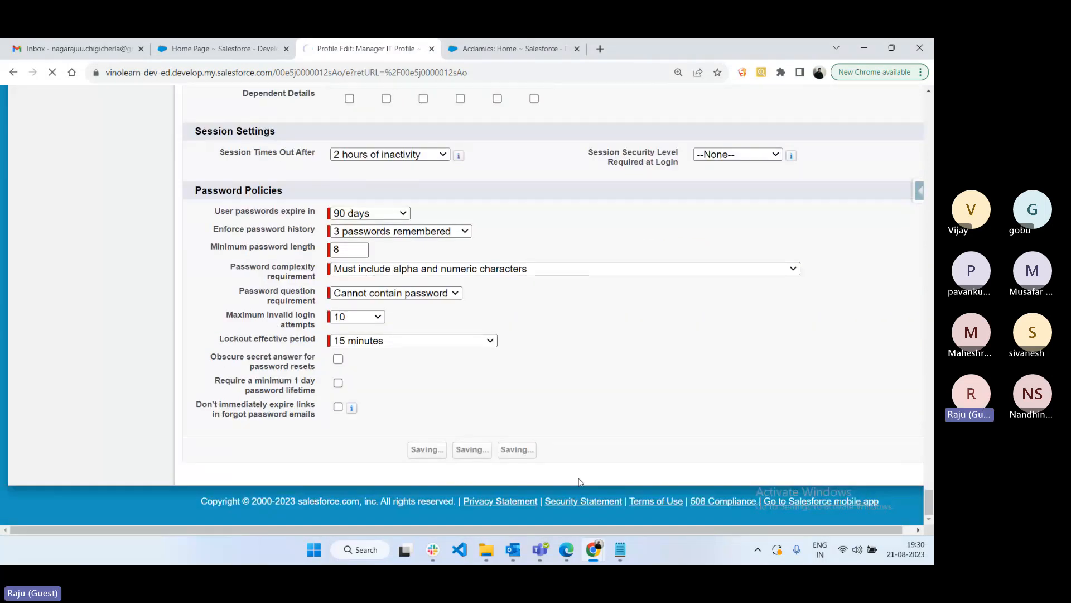
pyautogui.click(567, 552)
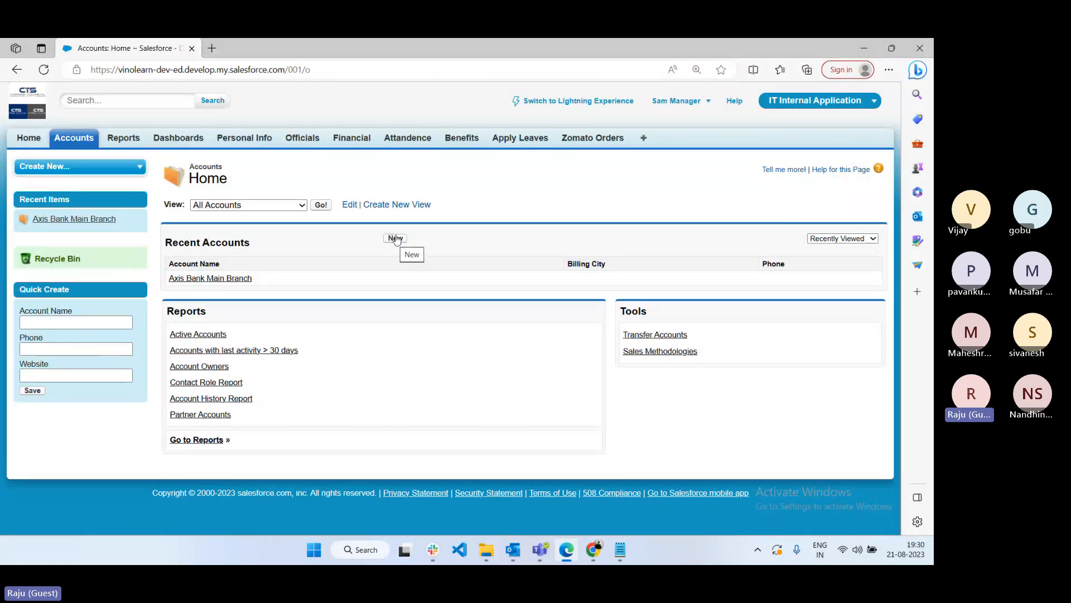
# - As the manager user, open a New Account form to confirm create access
pyautogui.click(395, 239)
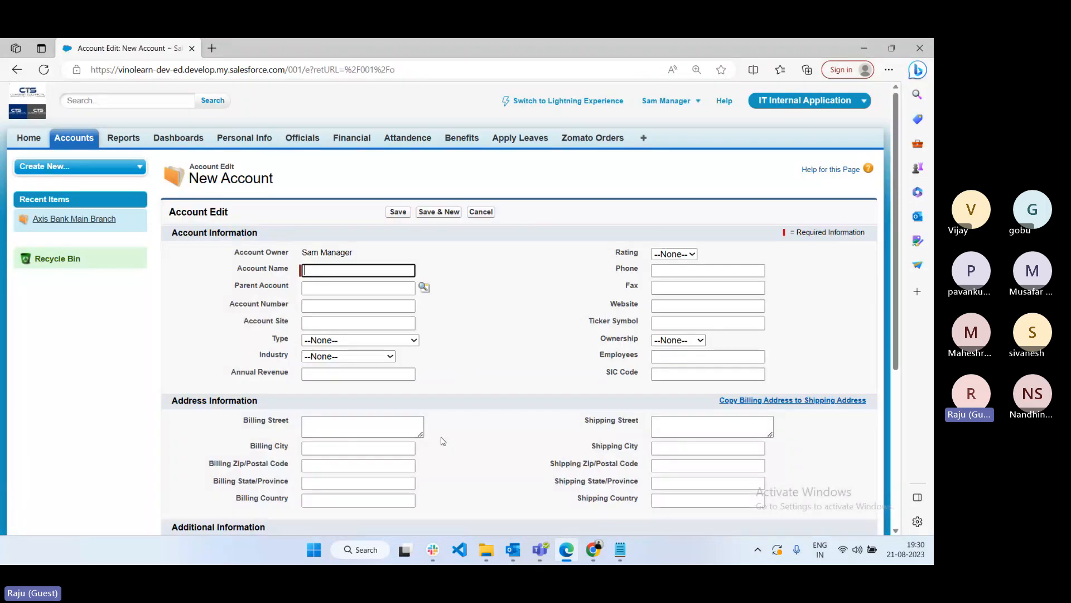
pyautogui.scroll(-5, 442, 440)
pyautogui.scroll(5, 511, 331)
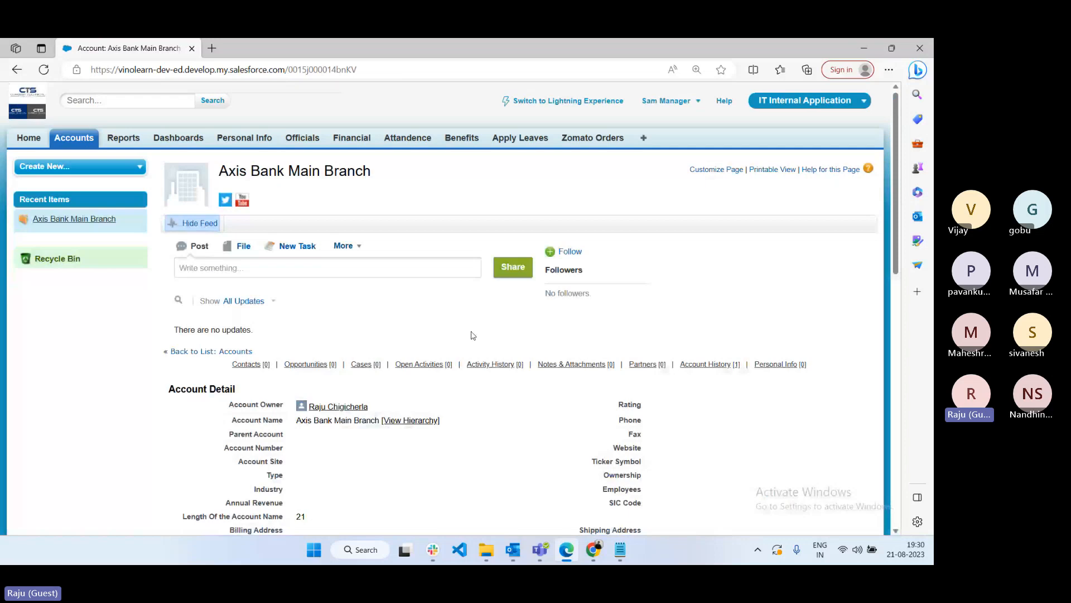
pyautogui.scroll(-1, 473, 335)
pyautogui.scroll(-1, 590, 422)
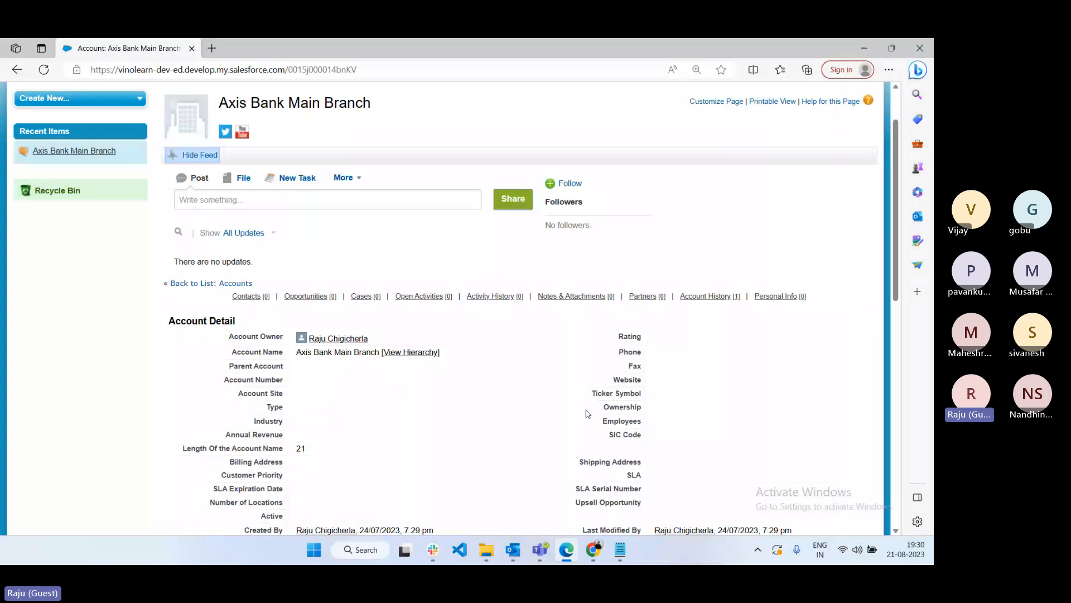
# - Give the Manager IT Profile Edit and Delete on Accounts alongside Read and Create
pyautogui.moveTo(594, 550)
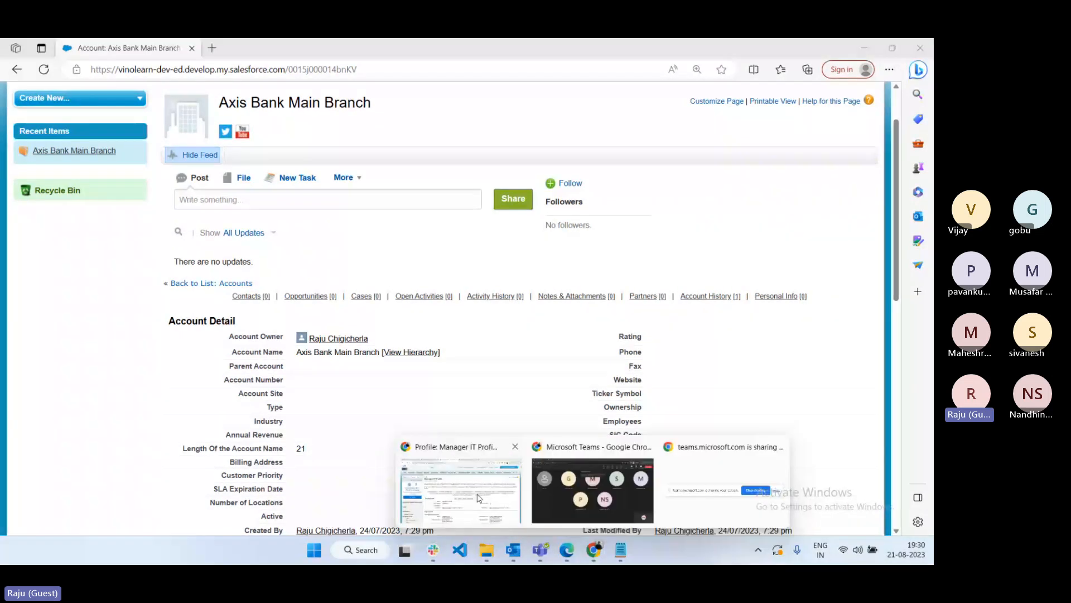
pyautogui.click(478, 498)
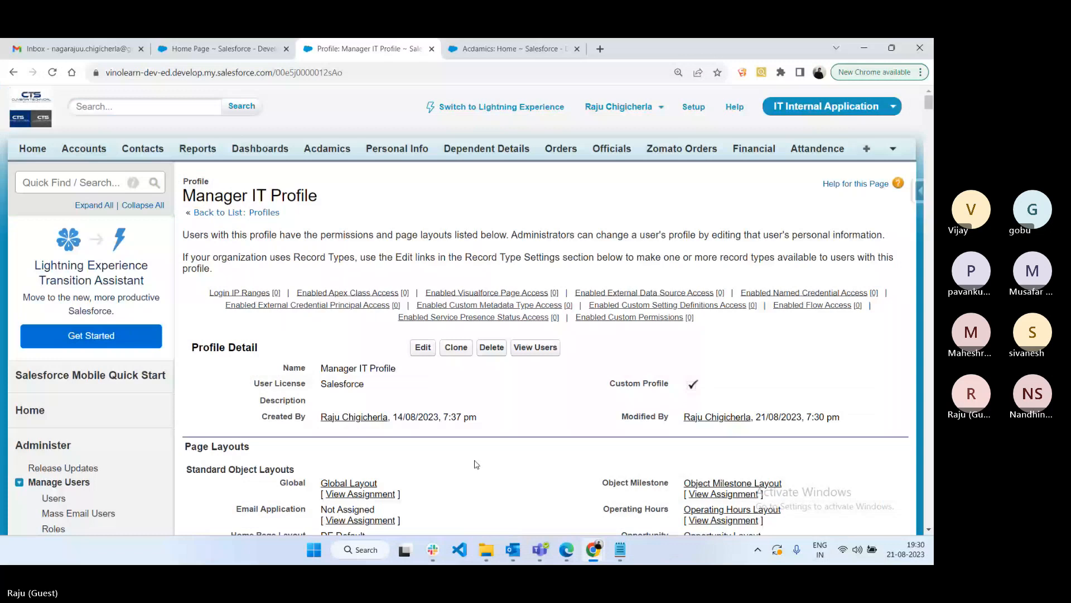
pyautogui.click(423, 348)
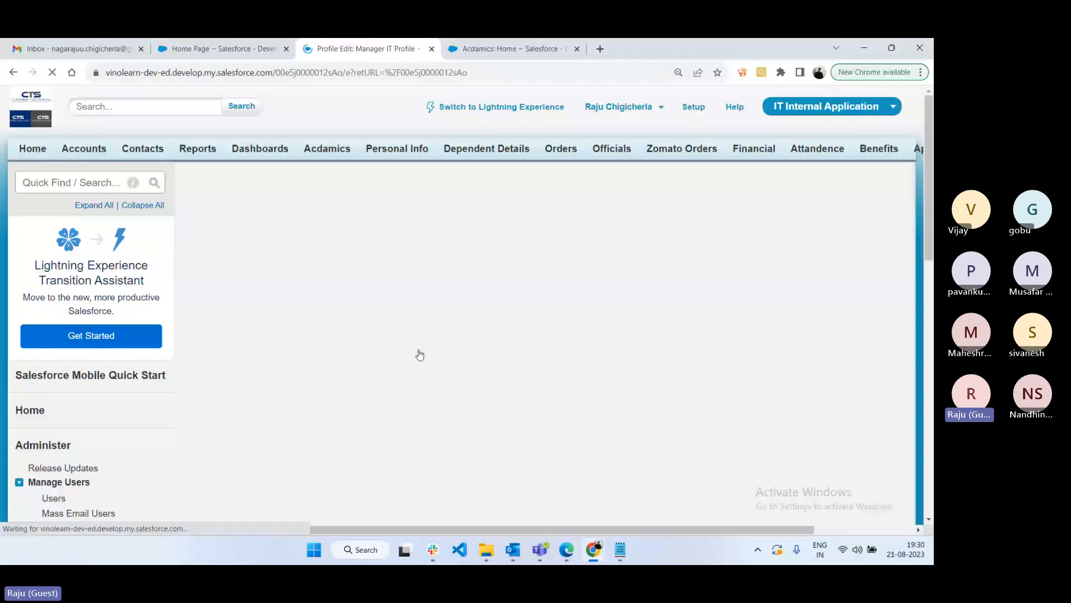
pyautogui.moveTo(932, 288); pyautogui.dragTo(932, 405)
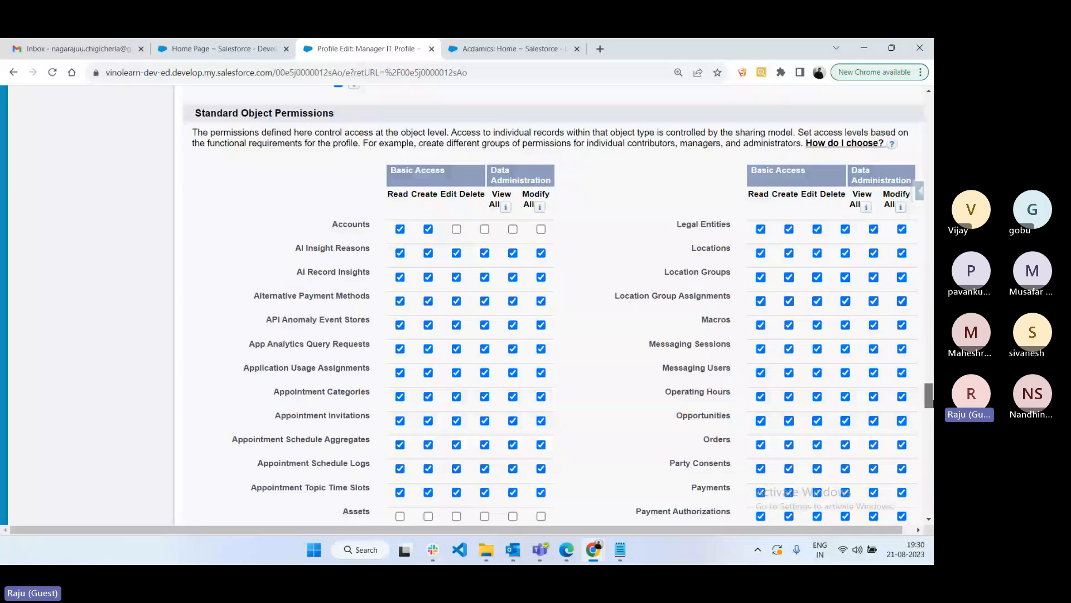
pyautogui.moveTo(929, 396); pyautogui.dragTo(928, 398)
pyautogui.click(484, 188)
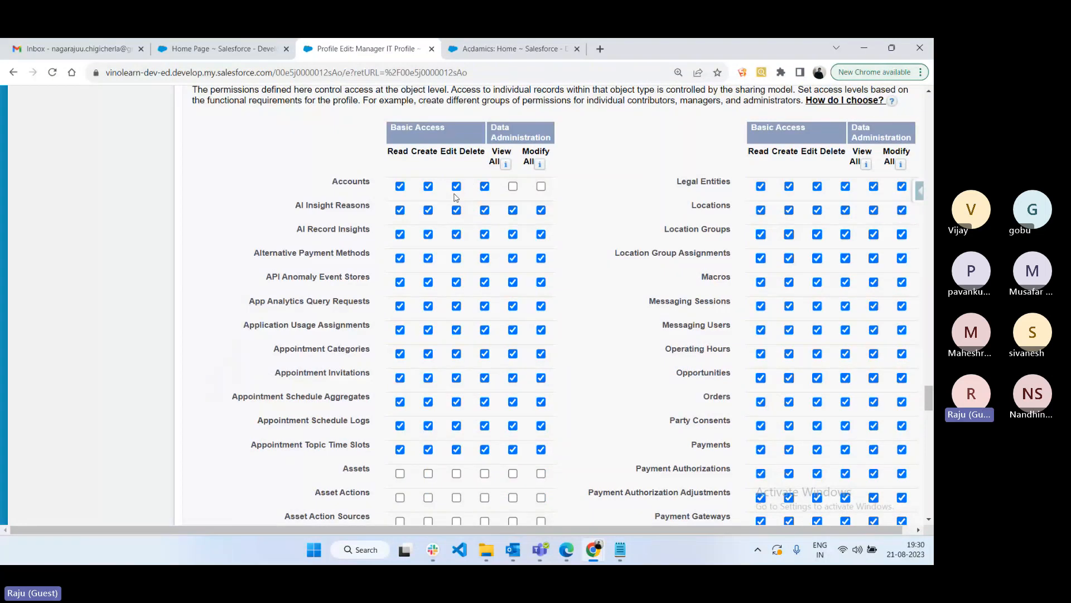
pyautogui.click(402, 188)
pyautogui.click(457, 187)
pyautogui.click(401, 187)
pyautogui.click(484, 187)
pyautogui.click(428, 189)
# - Review the password policies (90-day expiry, 3 remembered, minimum length 8) and save the profile
pyautogui.scroll(-1, 487, 259)
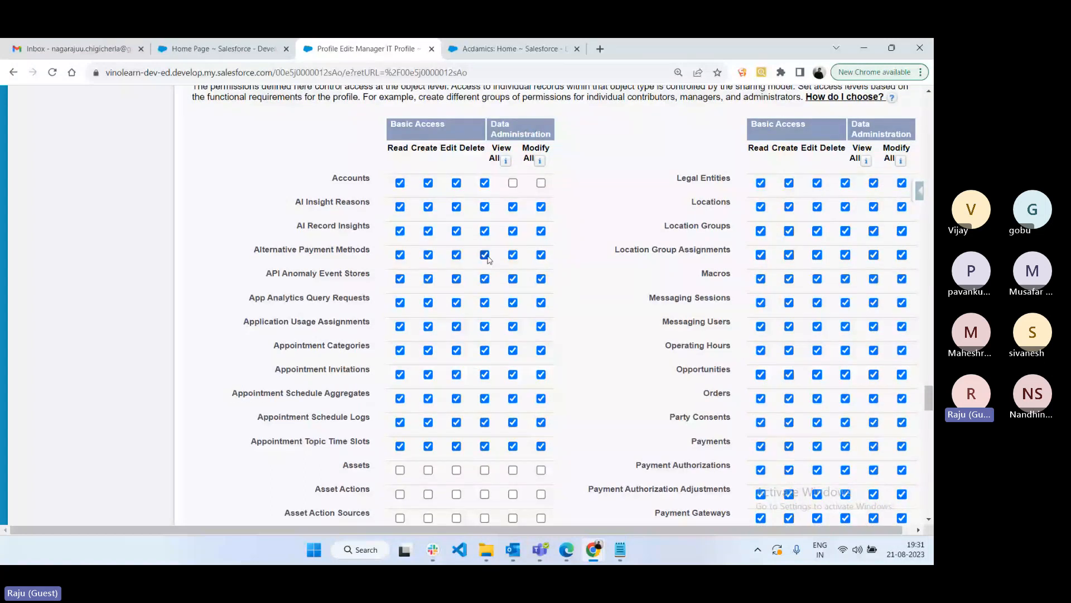
pyautogui.scroll(-15, 487, 259)
pyautogui.click(430, 455)
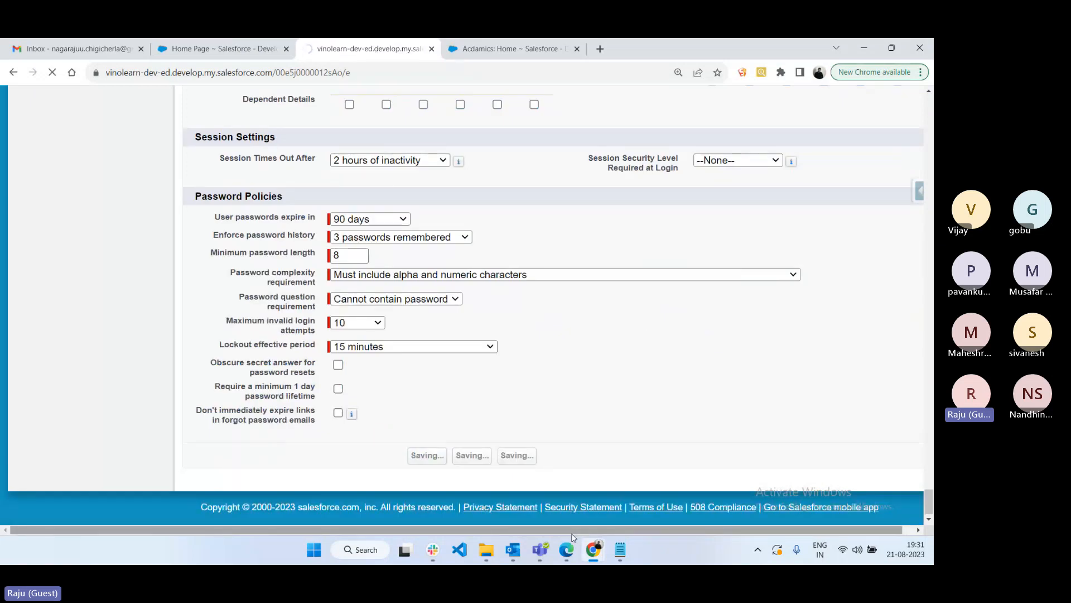
# - As the manager, open Axis Bank Main Branch for editing, go back, then start and cancel a deletion
pyautogui.click(567, 556)
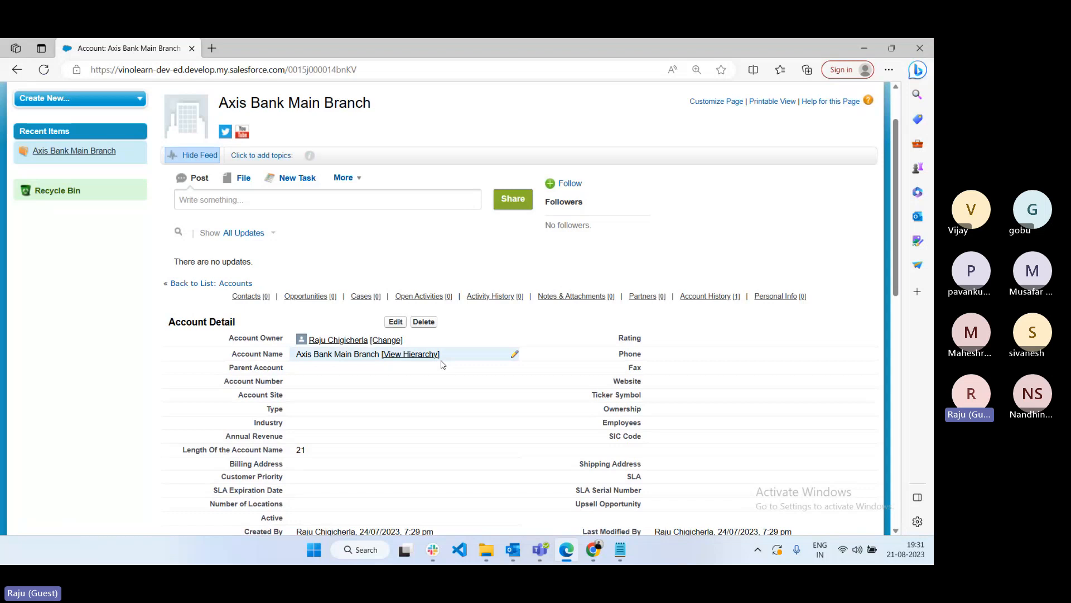
pyautogui.click(396, 321)
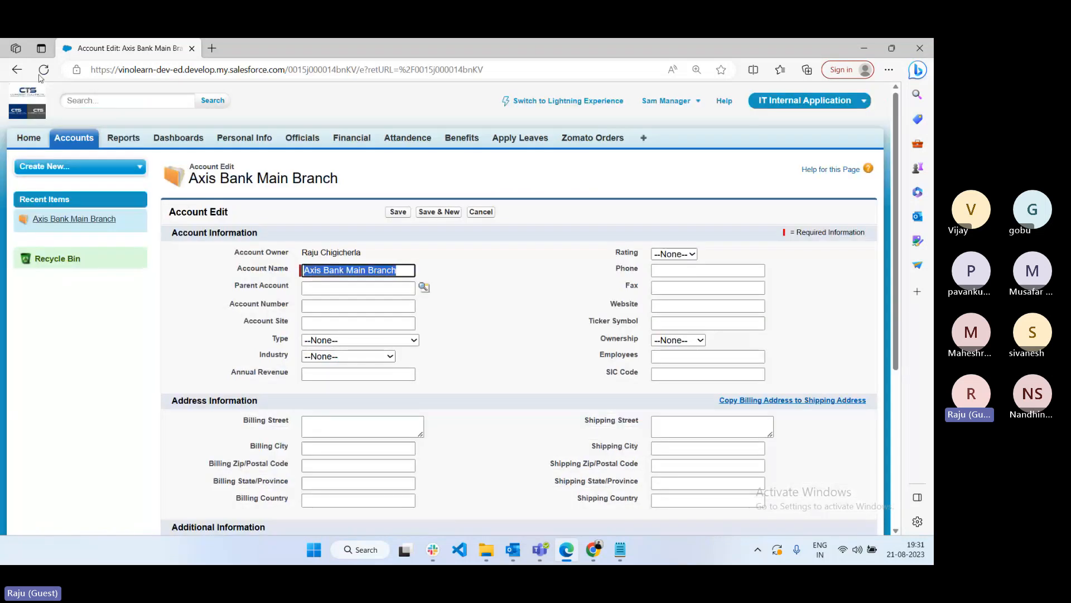
pyautogui.click(18, 70)
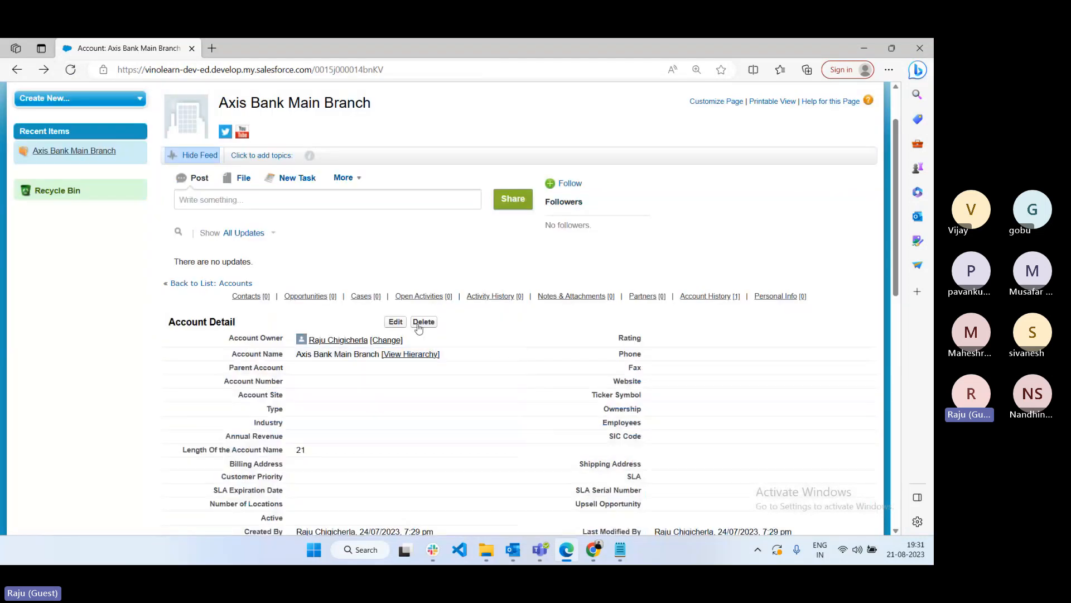
pyautogui.click(423, 322)
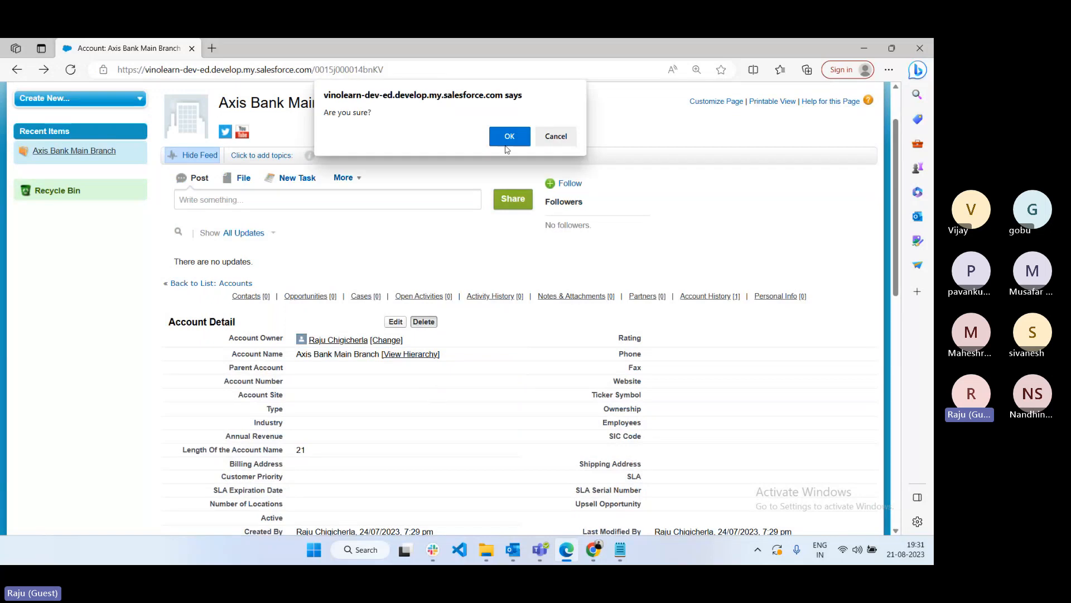
pyautogui.click(557, 135)
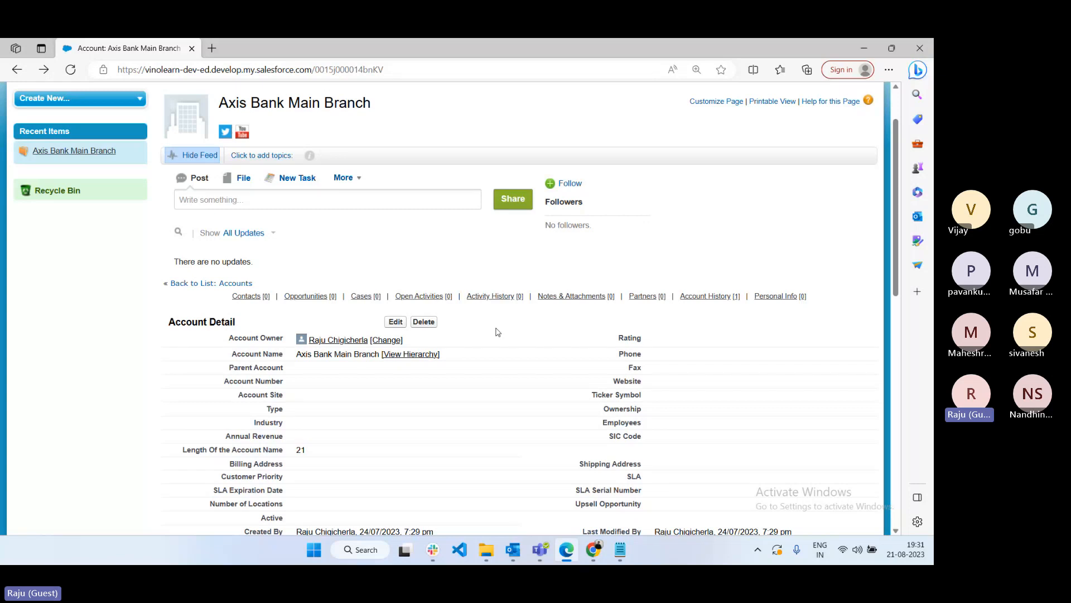
# - Return to Accounts Home and reopen the Axis Bank Main Branch account
pyautogui.scroll(2, 497, 332)
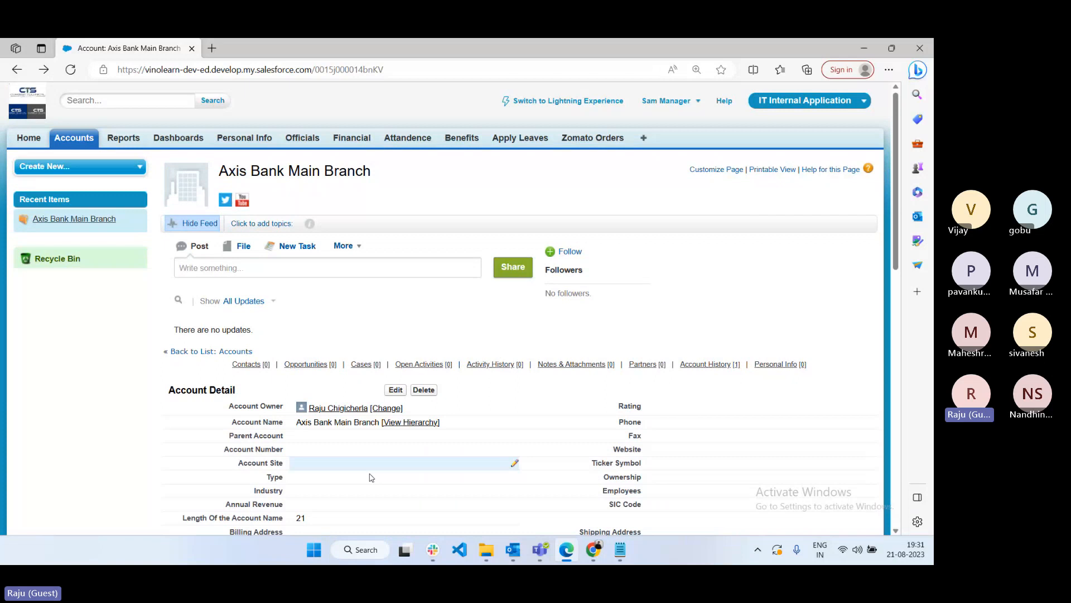
pyautogui.scroll(-3, 372, 477)
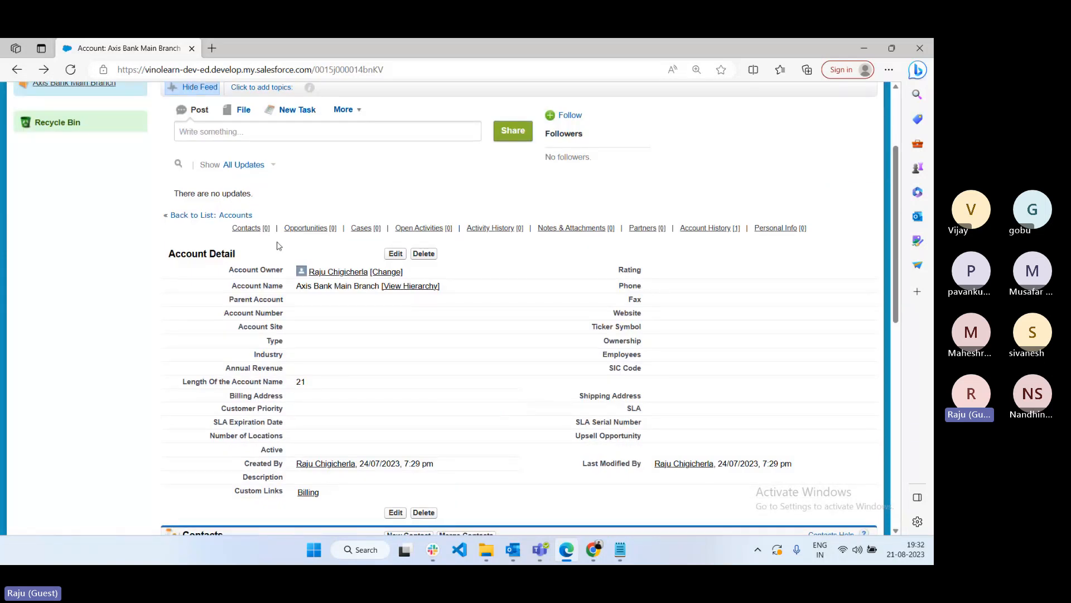
pyautogui.scroll(3, 89, 151)
pyautogui.click(88, 146)
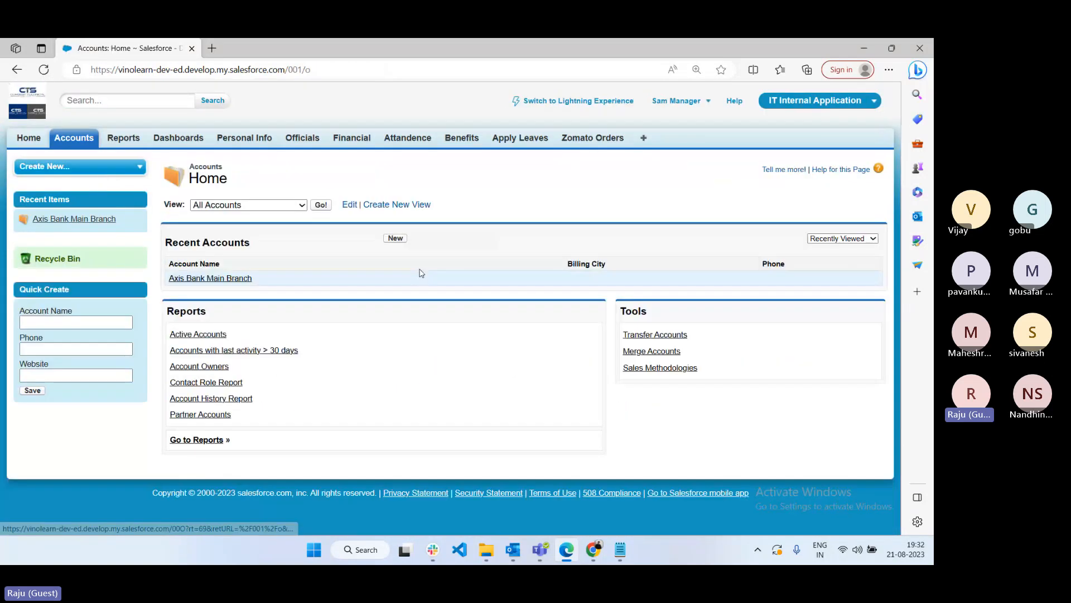
pyautogui.click(224, 282)
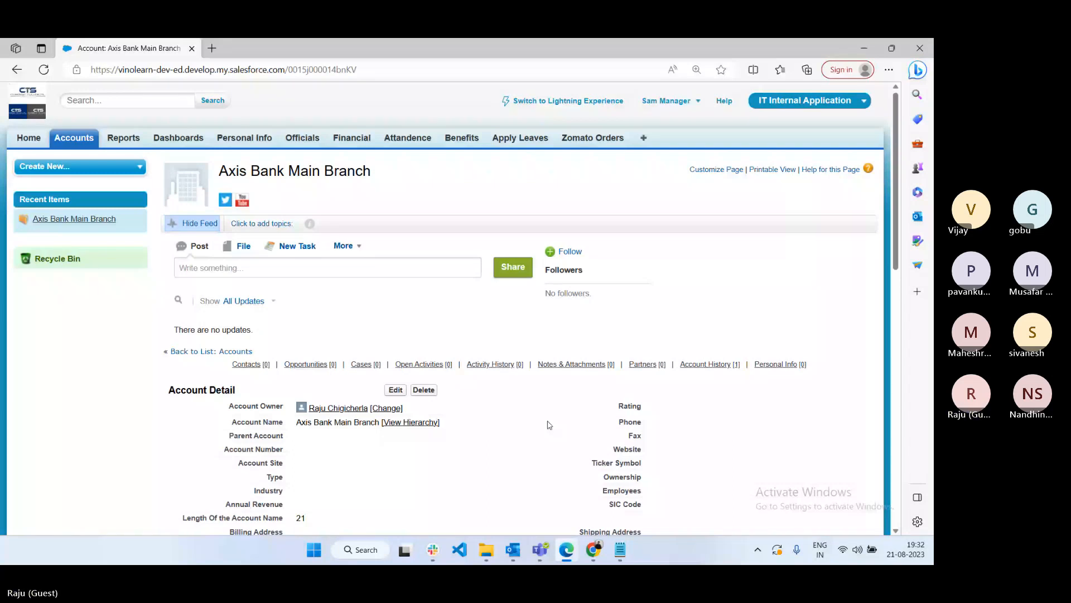
# - Add a Basic Permissions heading with columns Object name, Permissions and 'Buttons are enabled?'
pyautogui.hotkey('alt', 'Tab')
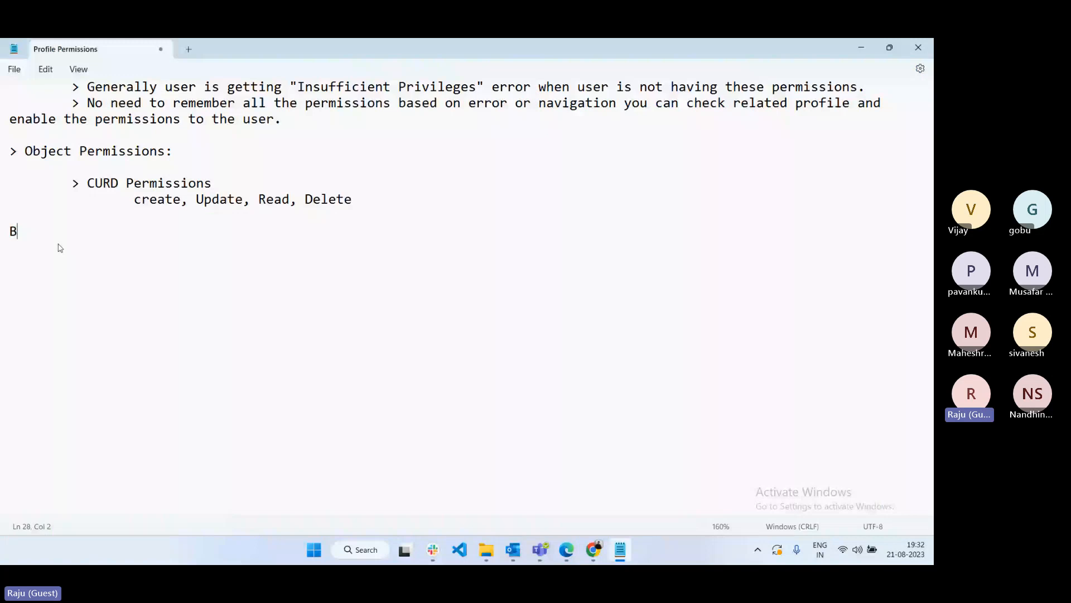
pyautogui.write('aisc Permissions')
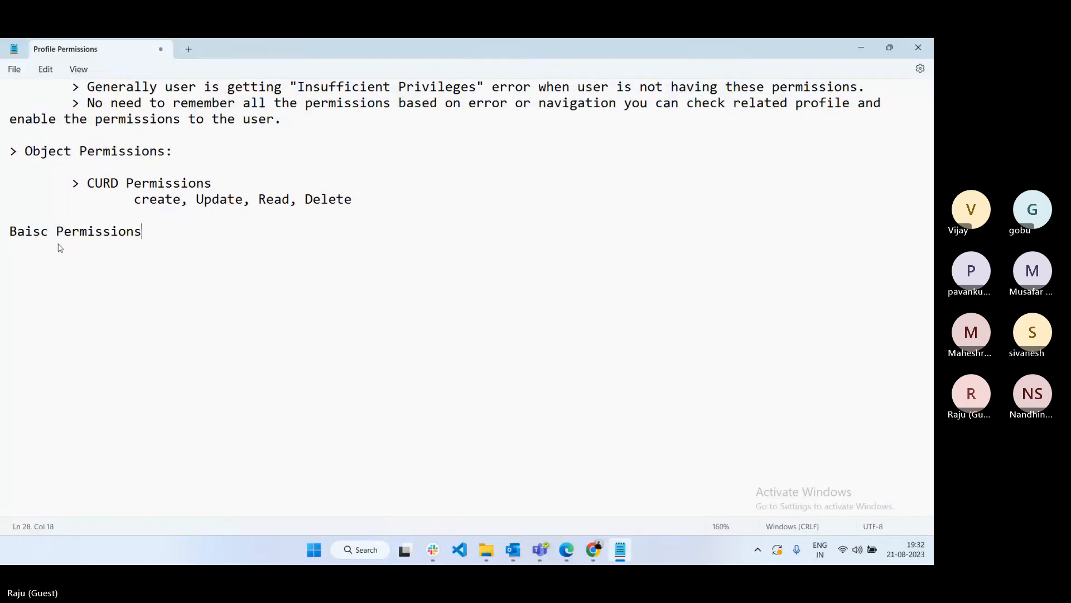
pyautogui.write(':')
pyautogui.press('Return')
pyautogui.press('Return')
pyautogui.write('Object name  ')
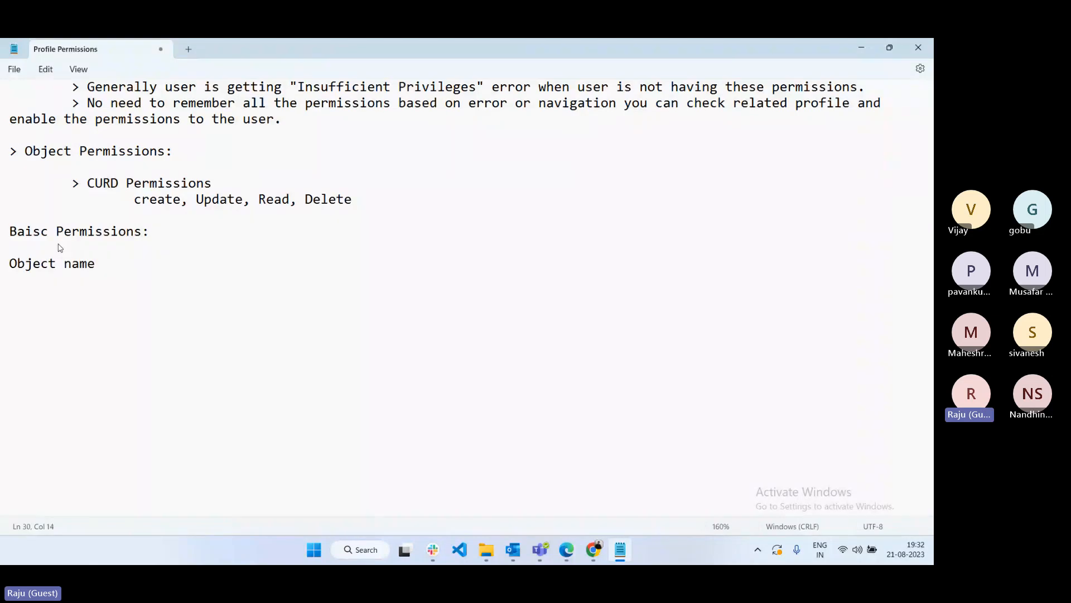
pyautogui.write('Permissions')
pyautogui.press('Tab')
pyautogui.press('Tab')
pyautogui.write('Buttons')
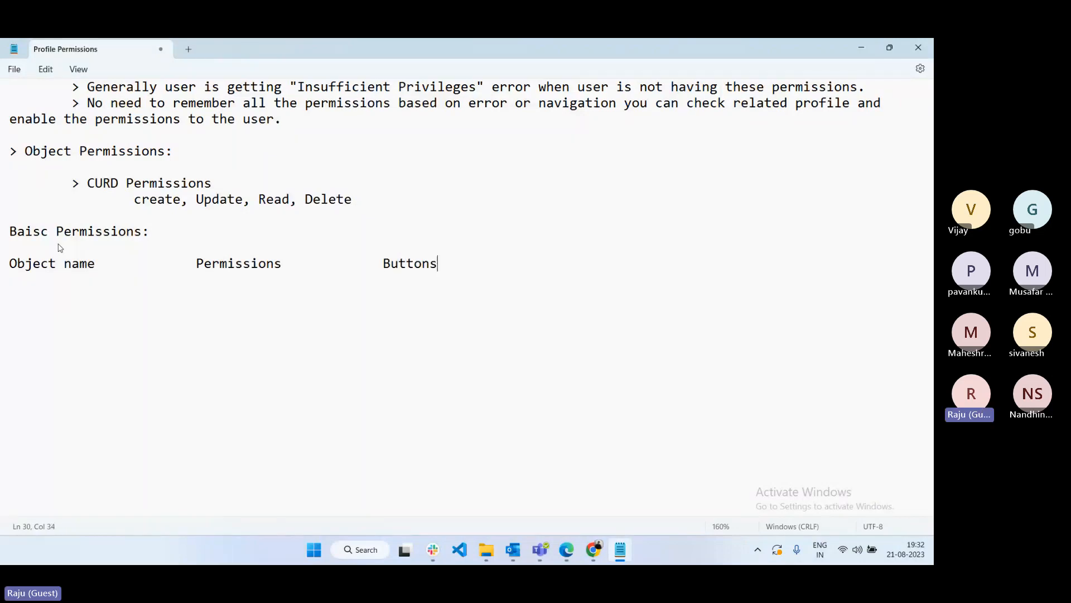
pyautogui.write(' are emab')
pyautogui.press('BackSpace')
pyautogui.press('BackSpace')
pyautogui.press('BackSpace')
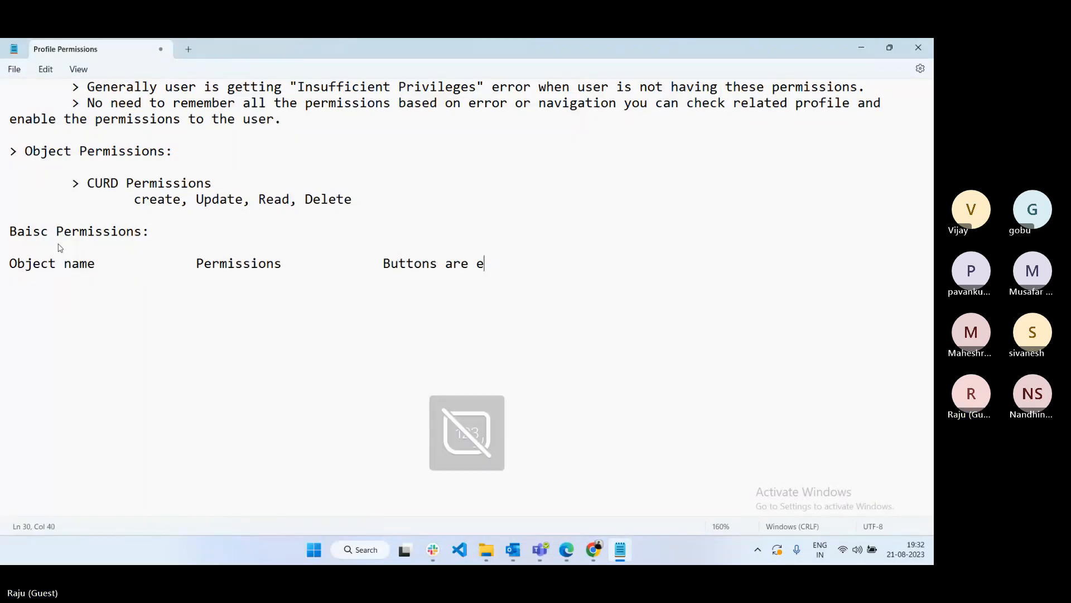
pyautogui.write('nabled?')
# - Add Account Read ('see the data') and Account Create ('access New Button, create a new record') rows
pyautogui.press('Return')
pyautogui.press('Return')
pyautogui.write('Account')
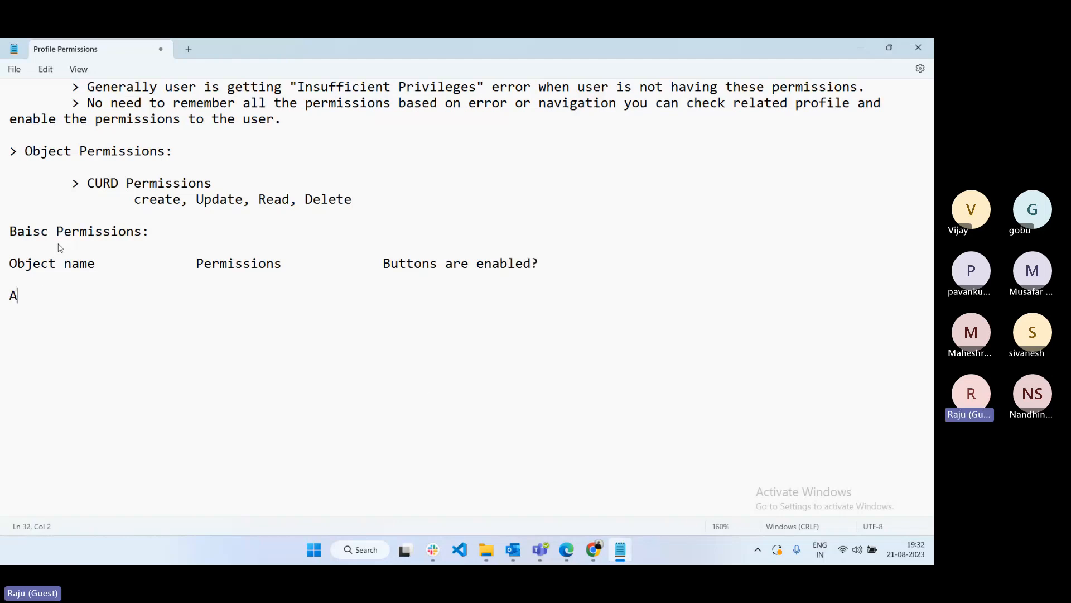
pyautogui.press('Tab')
pyautogui.press('Tab')
pyautogui.press('Tab')
pyautogui.write('Read')
pyautogui.press('Tab')
pyautogui.press('Tab')
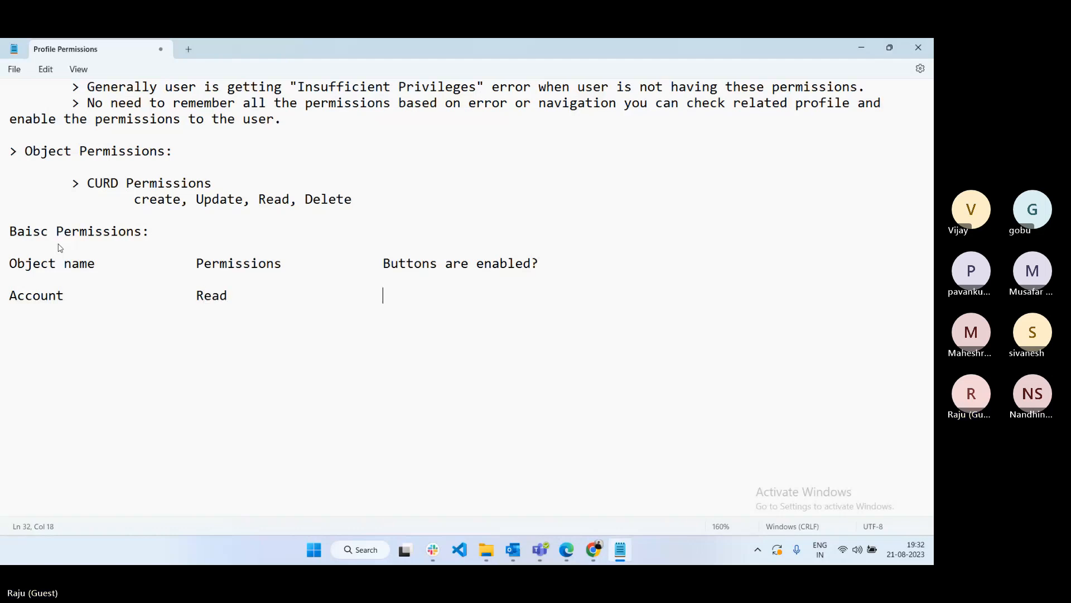
pyautogui.write('User can ac')
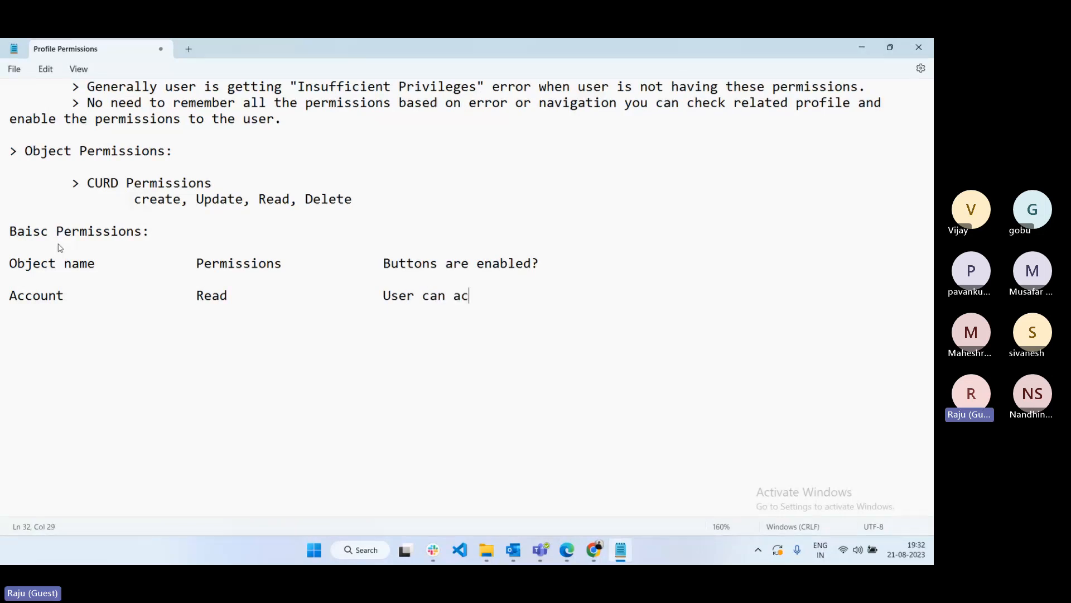
pyautogui.write('cess o')
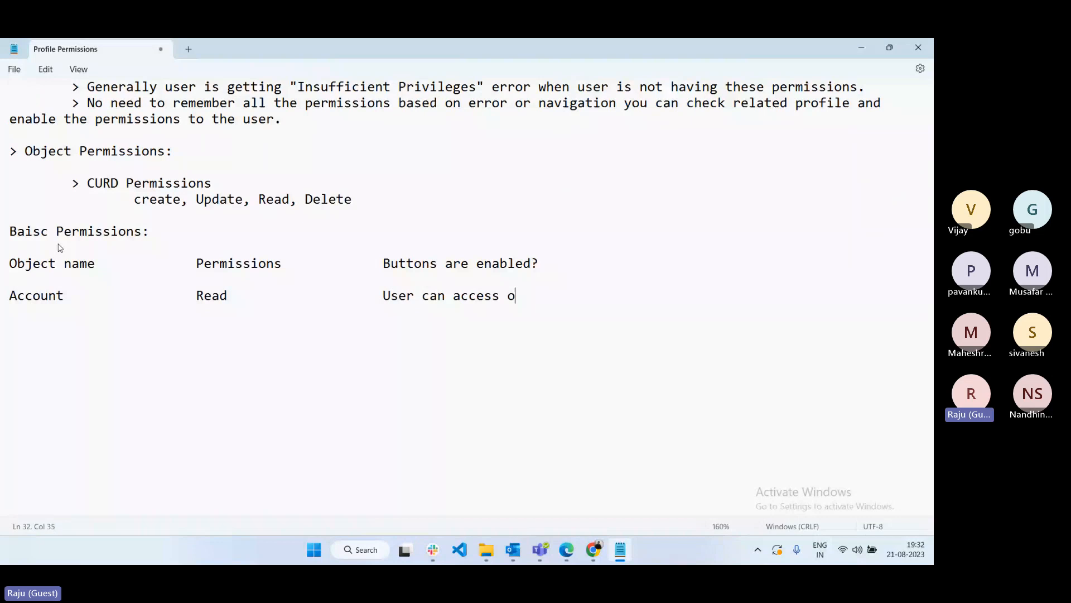
pyautogui.write('bject and see the')
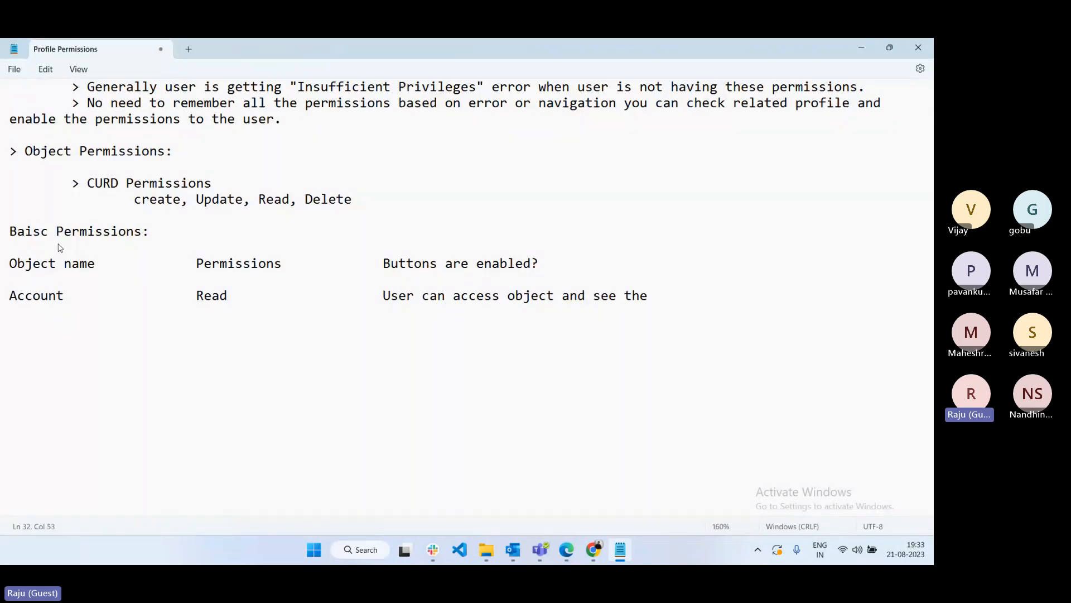
pyautogui.write(' data')
pyautogui.press('Return')
pyautogui.write('Account Cre')
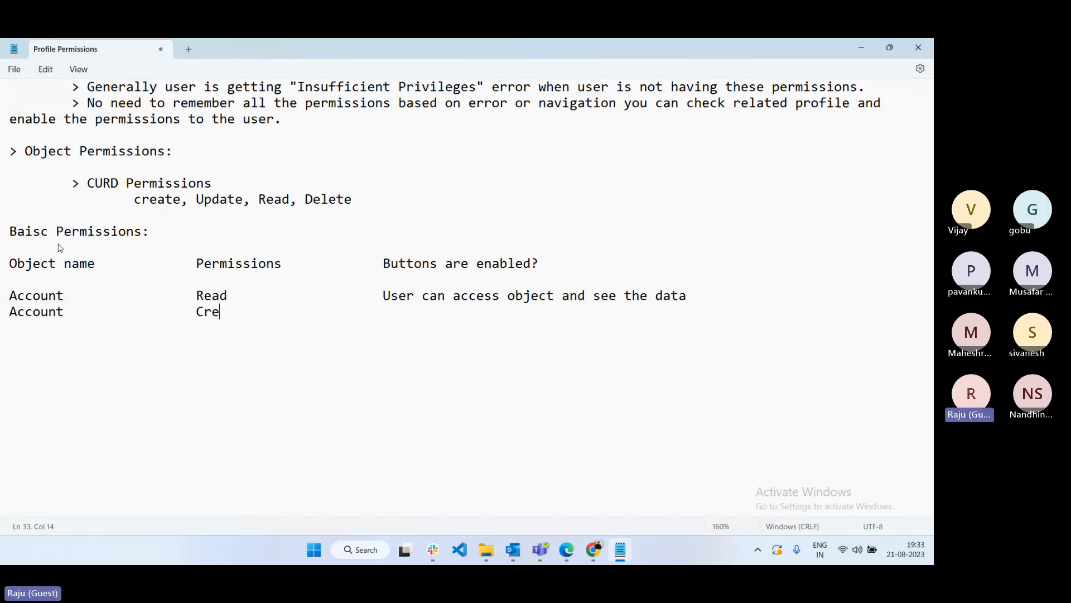
pyautogui.write('ate')
pyautogui.press('Tab')
pyautogui.press('Tab')
pyautogui.press('Tab')
pyautogui.write('Y')
pyautogui.press('BackSpace')
pyautogui.write('User c')
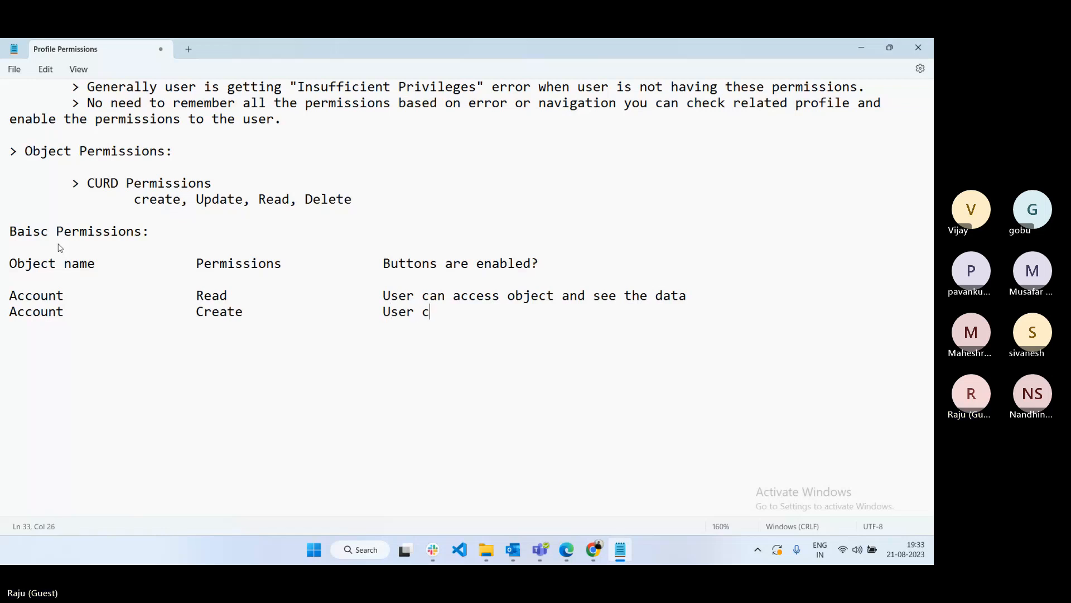
pyautogui.write('an acces')
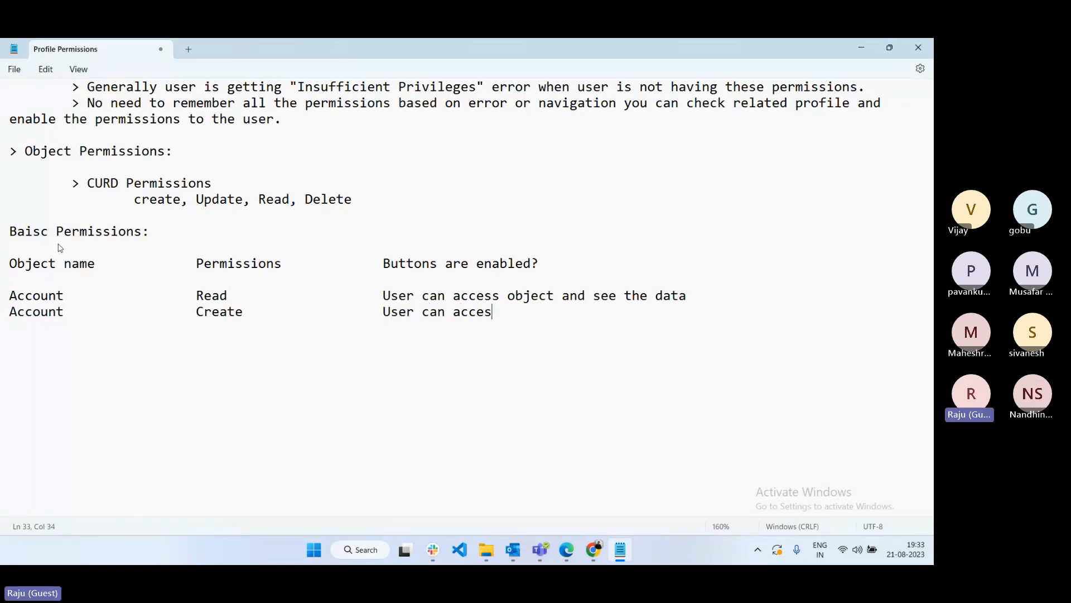
pyautogui.write('s New')
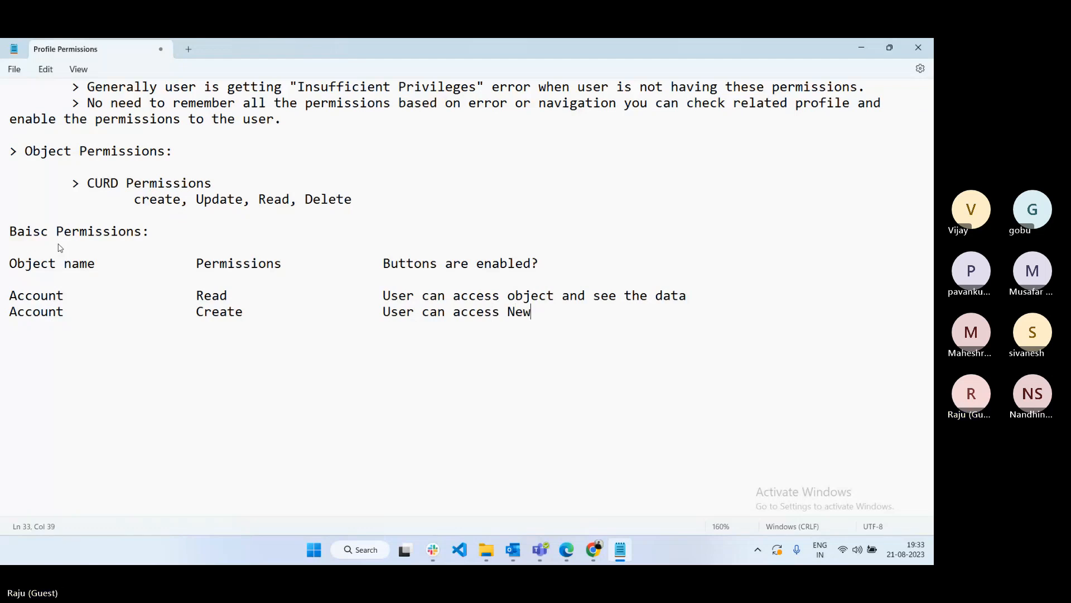
pyautogui.write(' Button A')
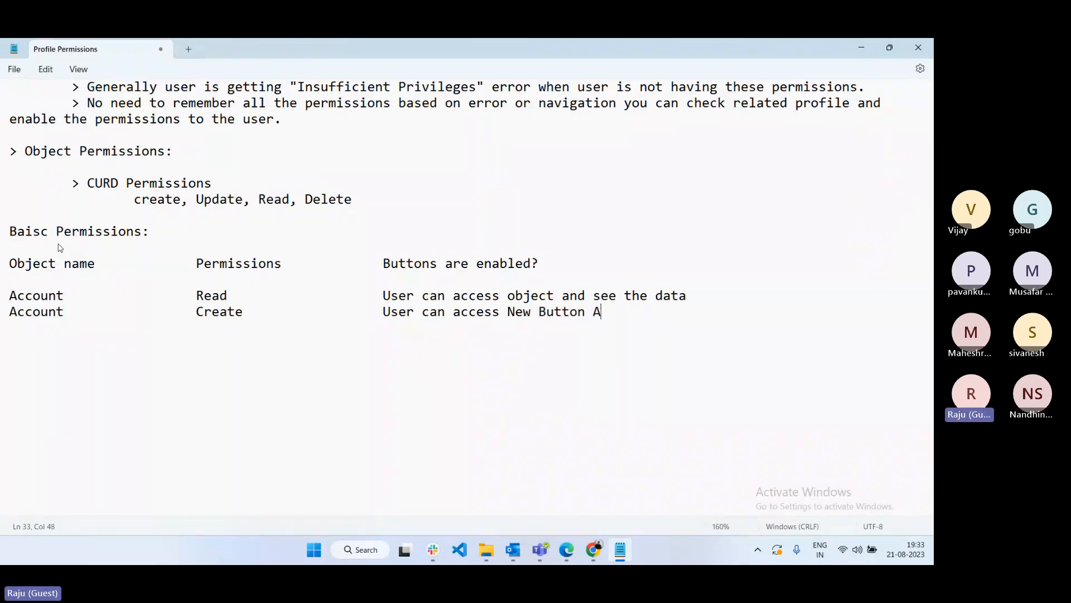
pyautogui.write('nd User can create a new')
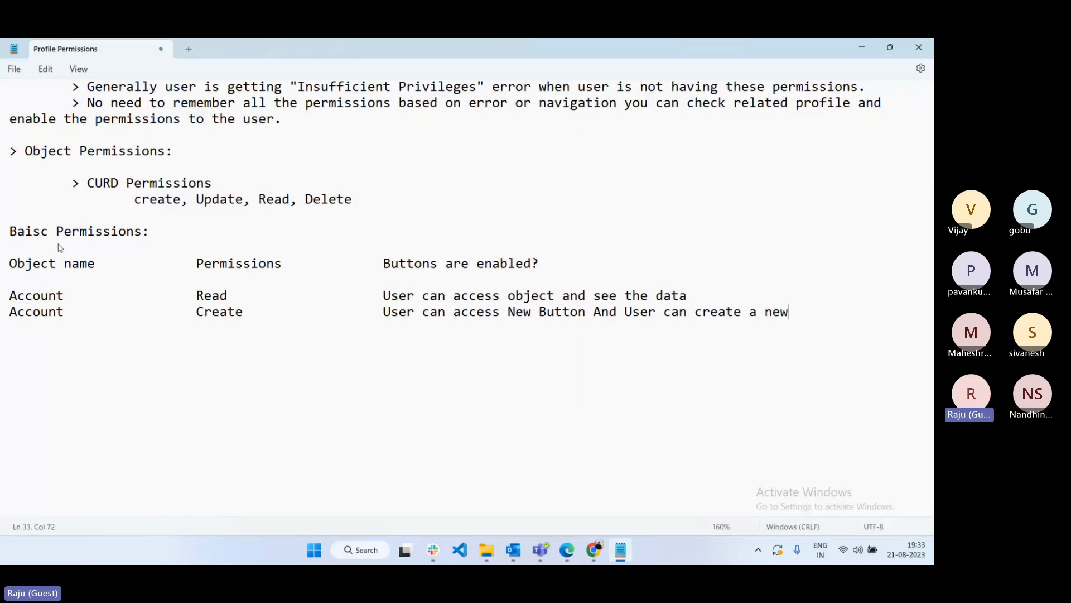
pyautogui.write(' record')
# - Add an Account Edit row: 'User can access Edit Button and User can modify the existing record'
pyautogui.press('Return')
pyautogui.write('A')
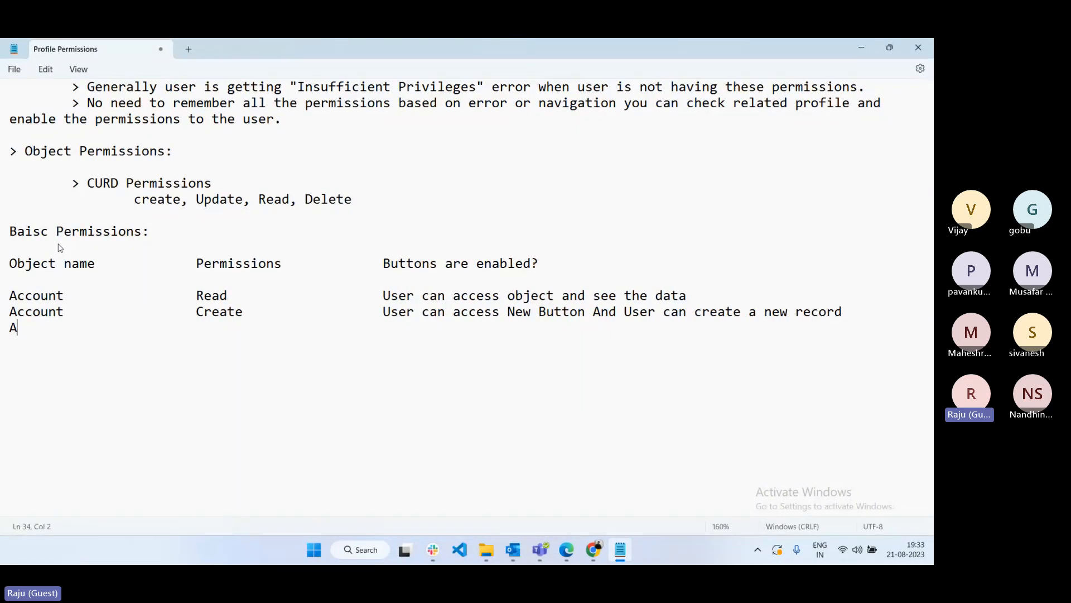
pyautogui.write('ccount')
pyautogui.press('Tab')
pyautogui.press('Tab')
pyautogui.press('Tab')
pyautogui.write('Edit')
pyautogui.press('Tab')
pyautogui.press('Tab')
pyautogui.press('Tab')
pyautogui.press('Tab')
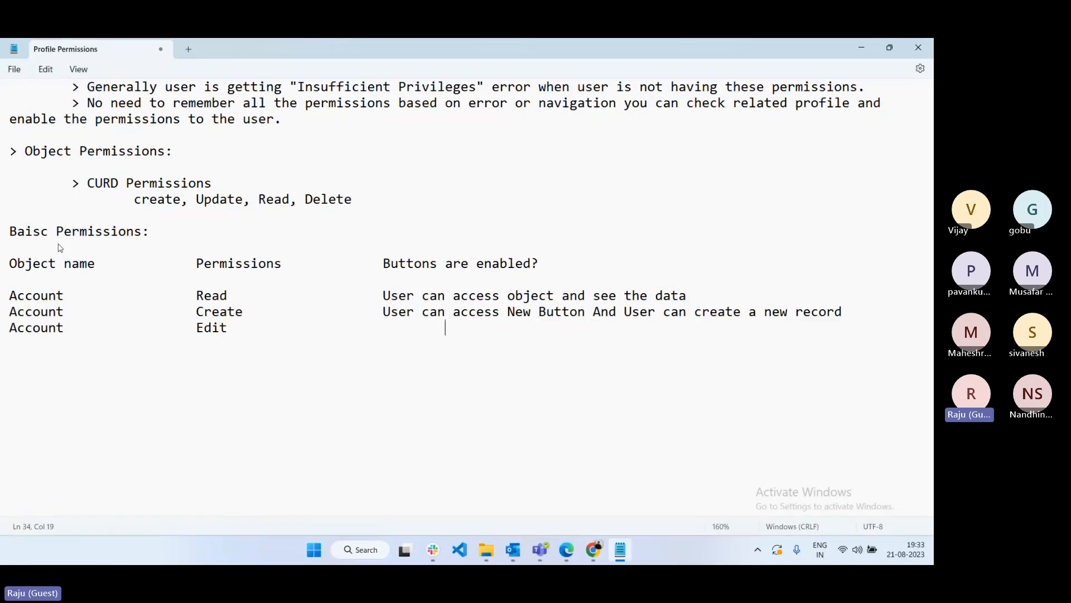
pyautogui.press('BackSpace')
pyautogui.write('User can access Edit Bu')
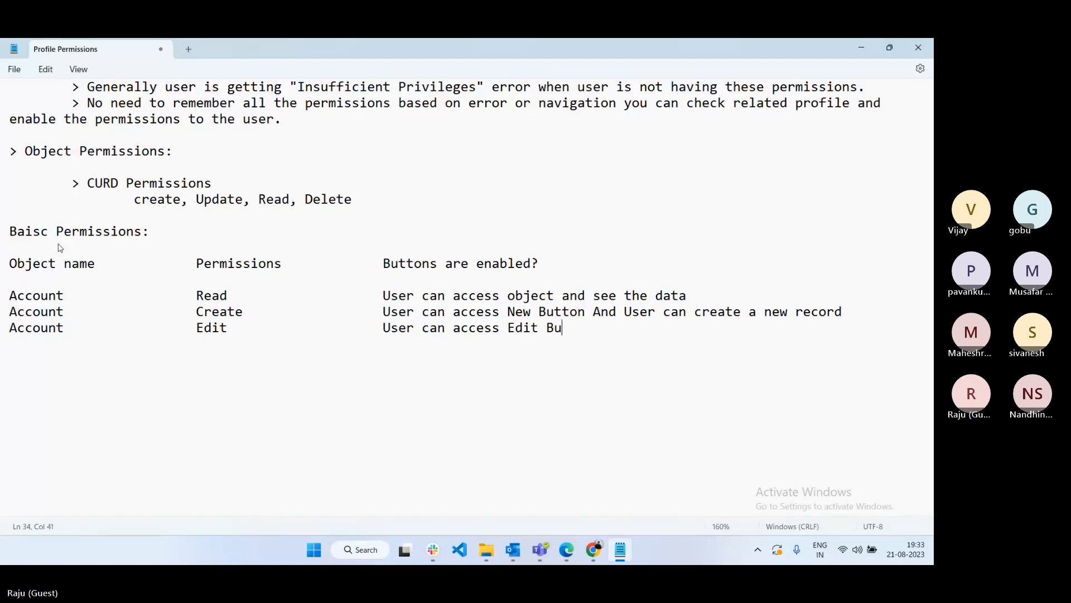
pyautogui.write('tton and ')
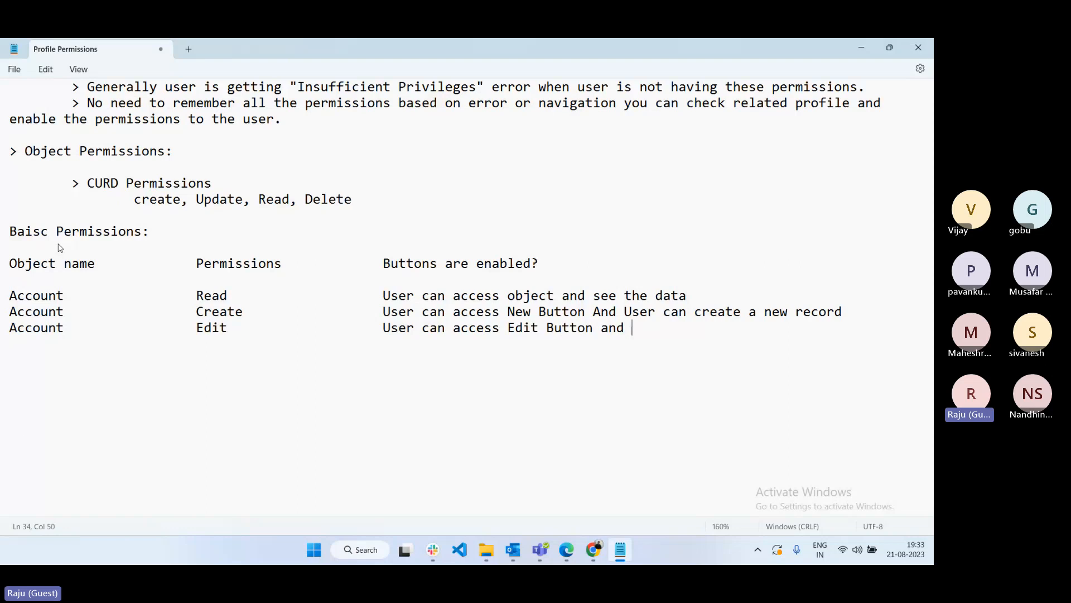
pyautogui.write('User can modify the es')
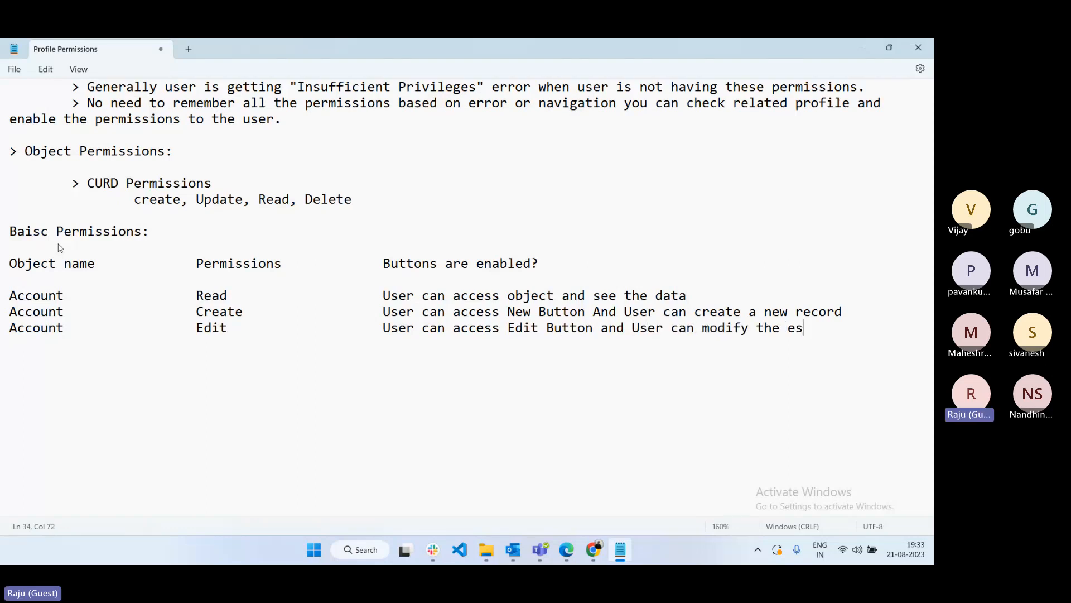
pyautogui.press('BackSpace')
pyautogui.write('xstitng record')
# - Add an Account Delete row: 'User can access Delete Button and user can delete record.'
pyautogui.press('Return')
pyautogui.write('A')
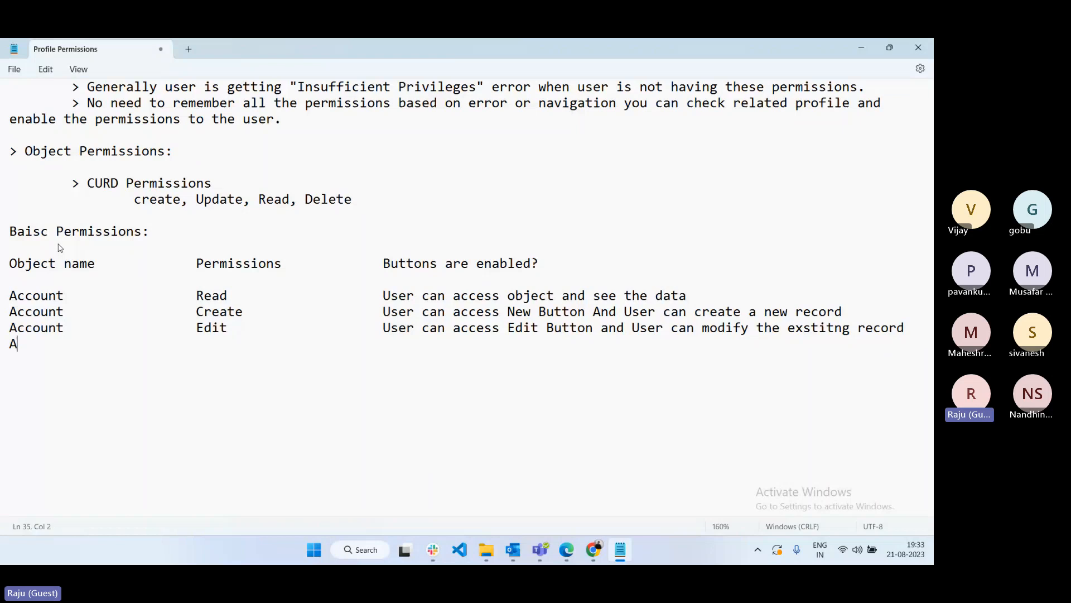
pyautogui.write('ccount')
pyautogui.press('Tab')
pyautogui.press('Tab')
pyautogui.press('Tab')
pyautogui.write('Delete')
pyautogui.press('Tab')
pyautogui.press('Tab')
pyautogui.press('Tab')
pyautogui.write('User cv')
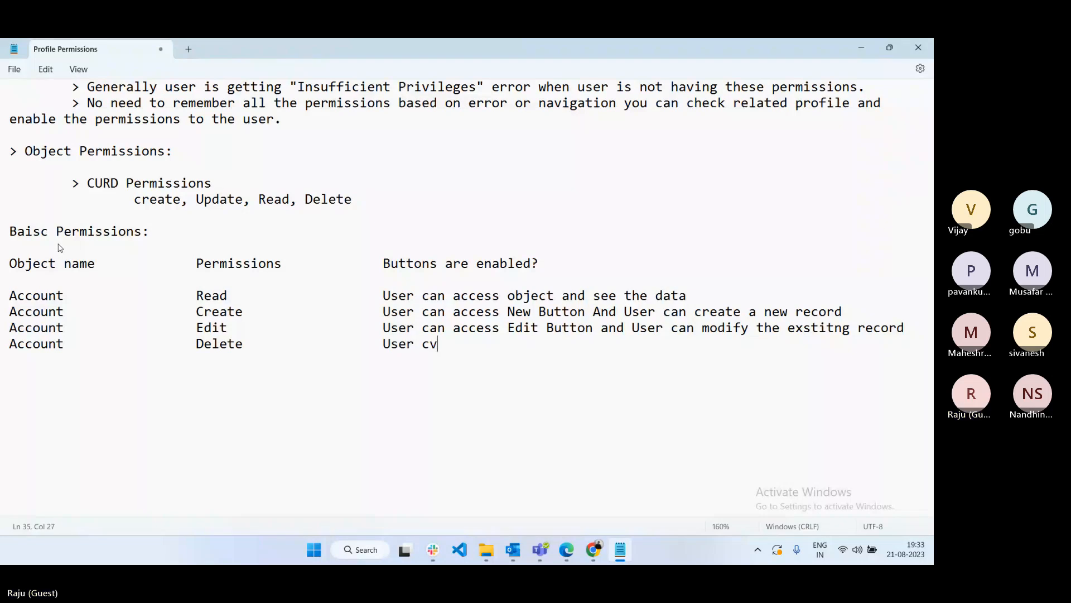
pyautogui.press('BackSpace')
pyautogui.write('an a')
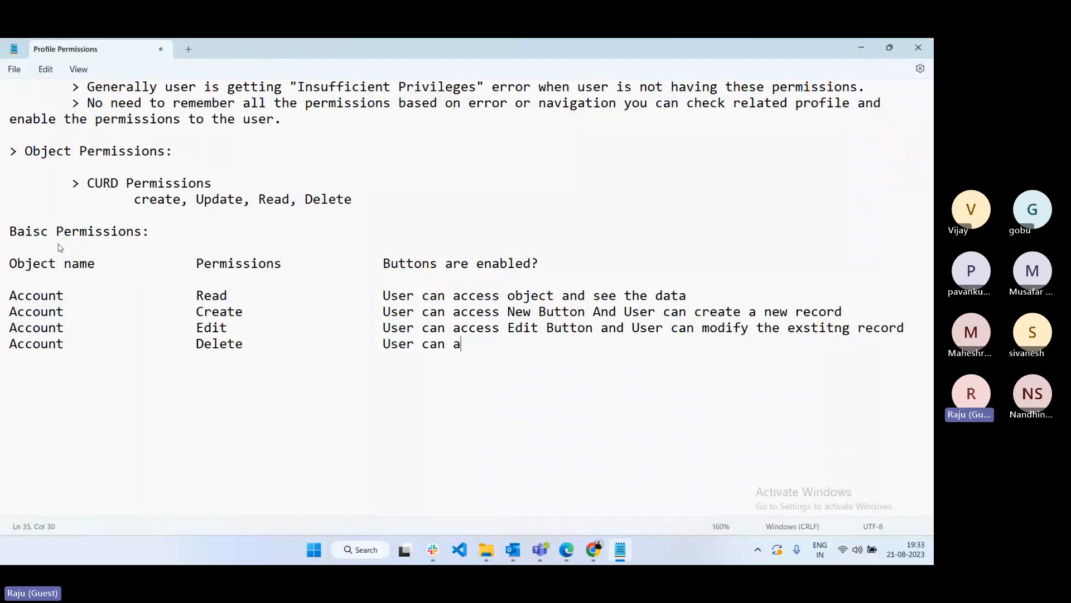
pyautogui.write('ccess Delete Bu')
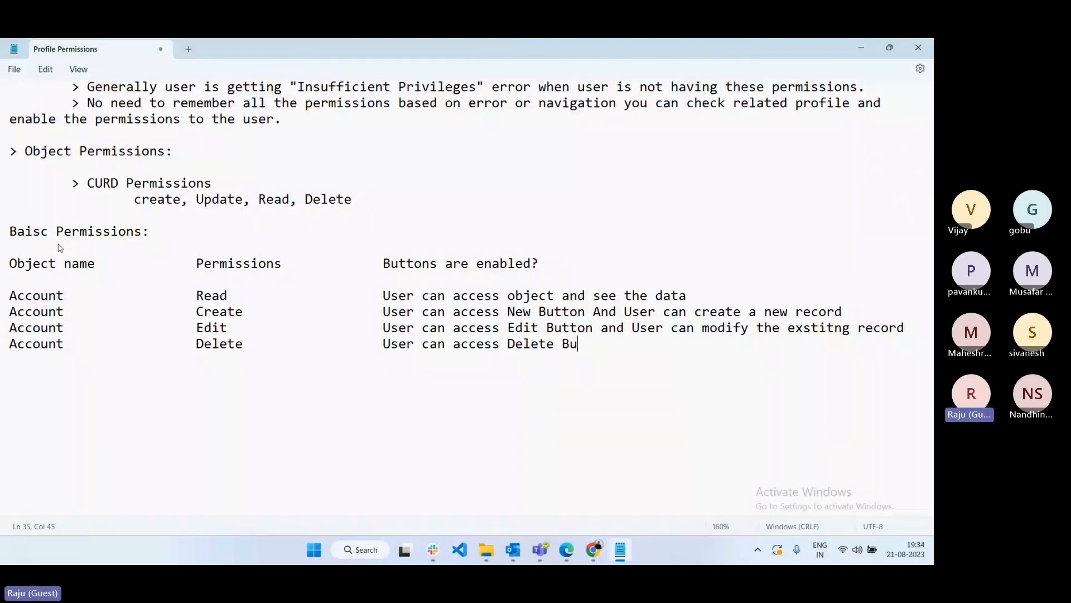
pyautogui.write('tton and user ca')
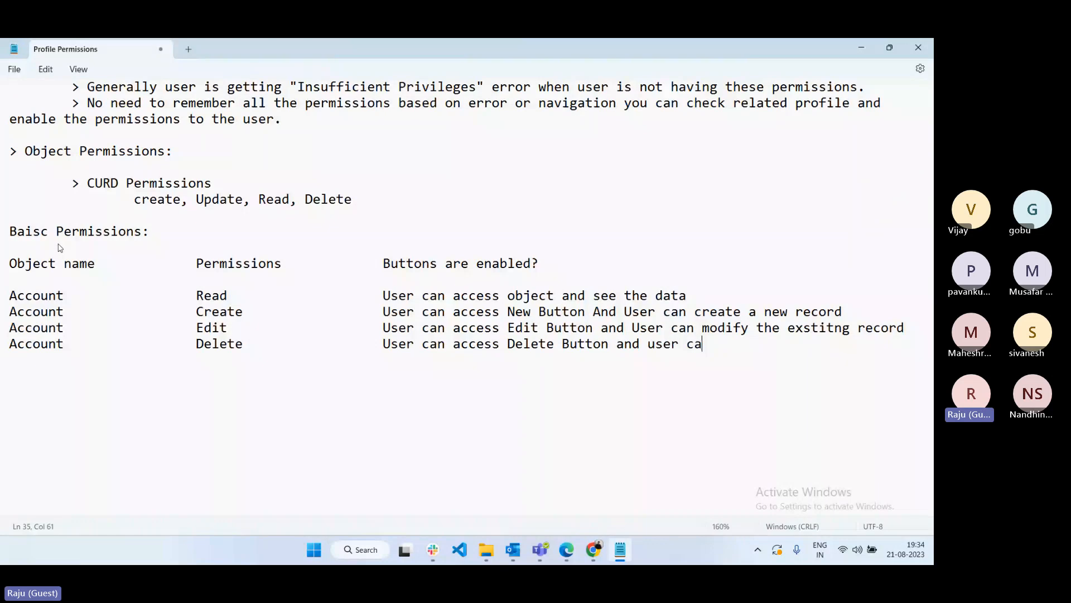
pyautogui.write('n delete record')
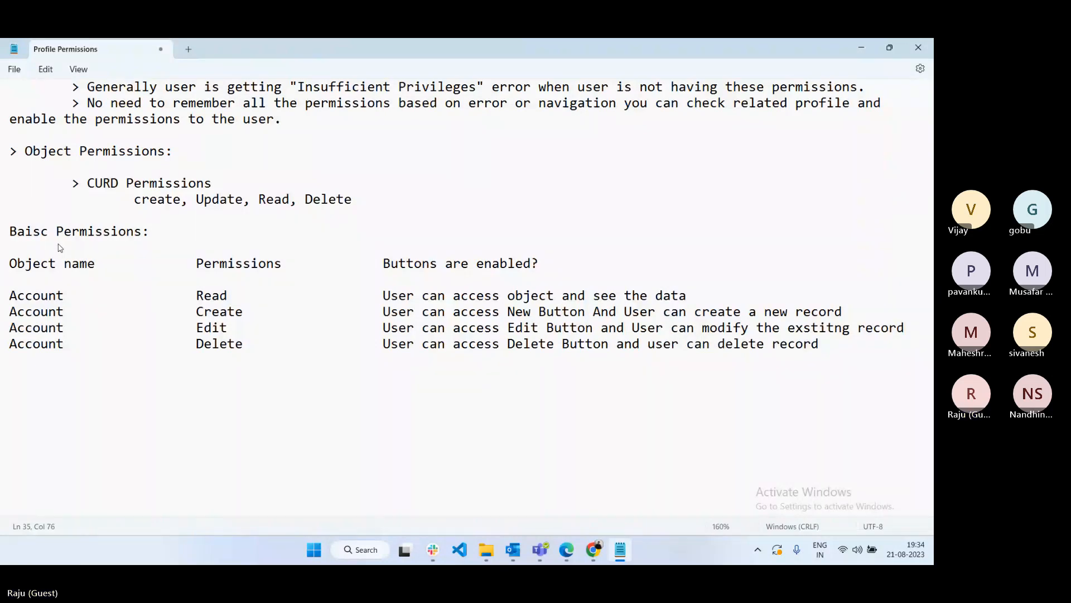
pyautogui.write('.')
pyautogui.press('Return')
pyautogui.press('Return')
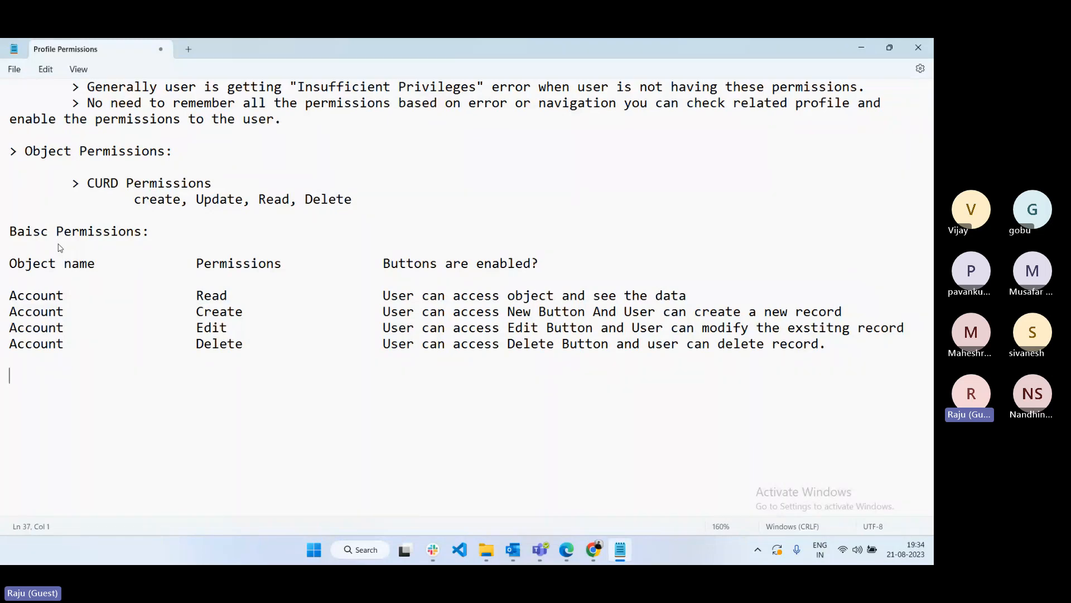
# - Add '> Minimum level of permission: READ' under the CRUD list and highlight READ
pyautogui.click(370, 202)
pyautogui.press('Return')
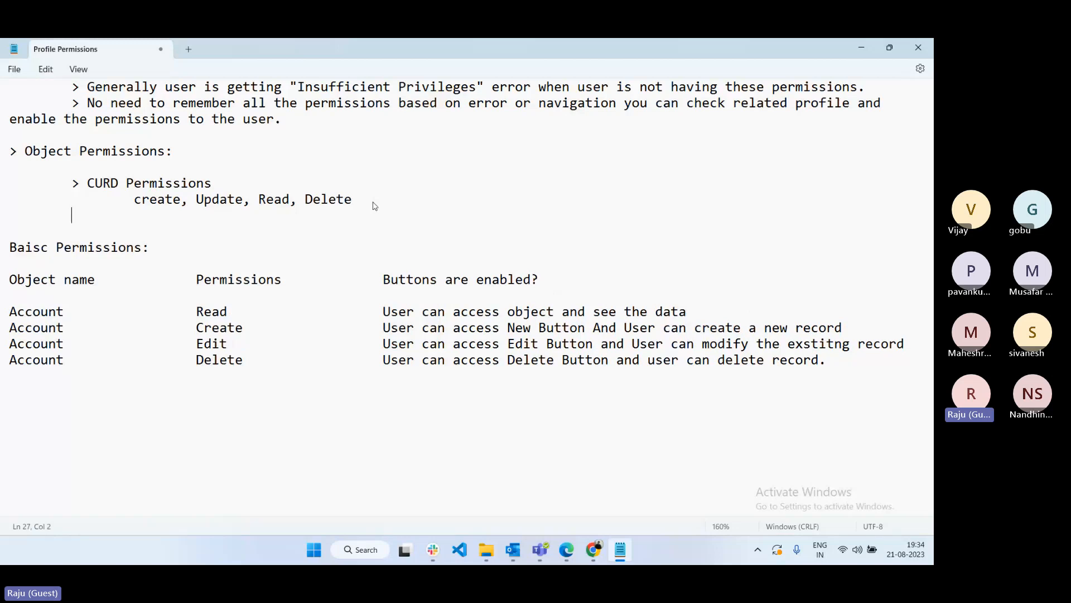
pyautogui.write('> Minimum level')
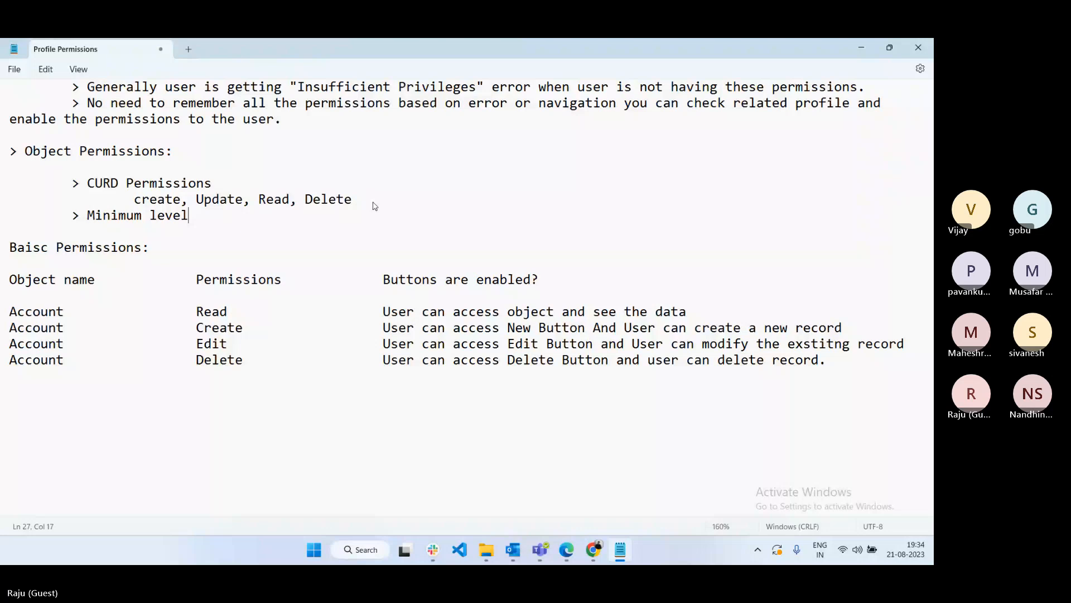
pyautogui.write(' of permis')
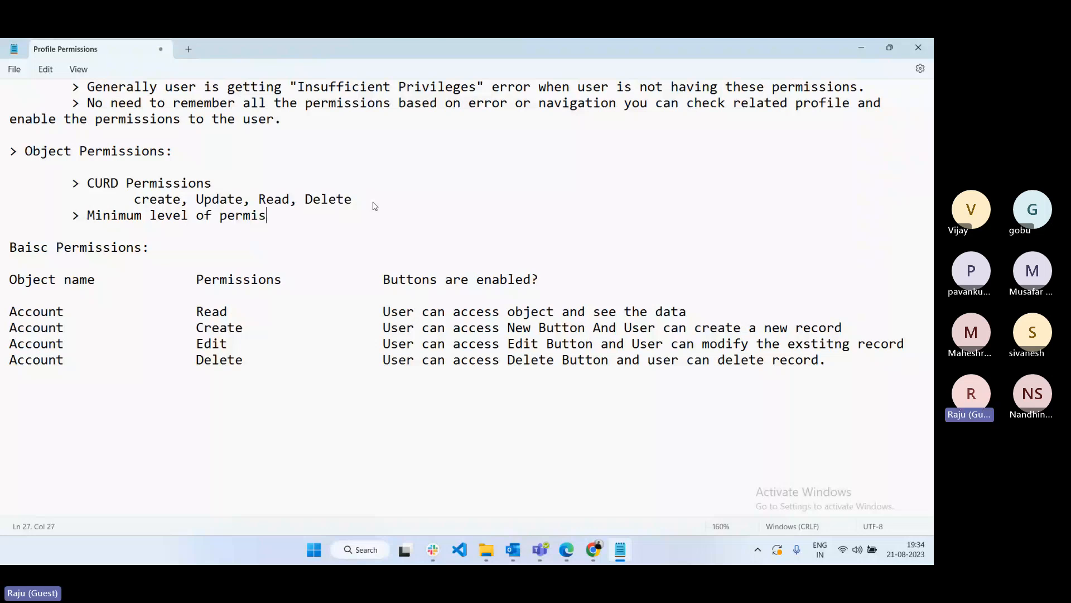
pyautogui.write('sion: READ')
pyautogui.press('Return')
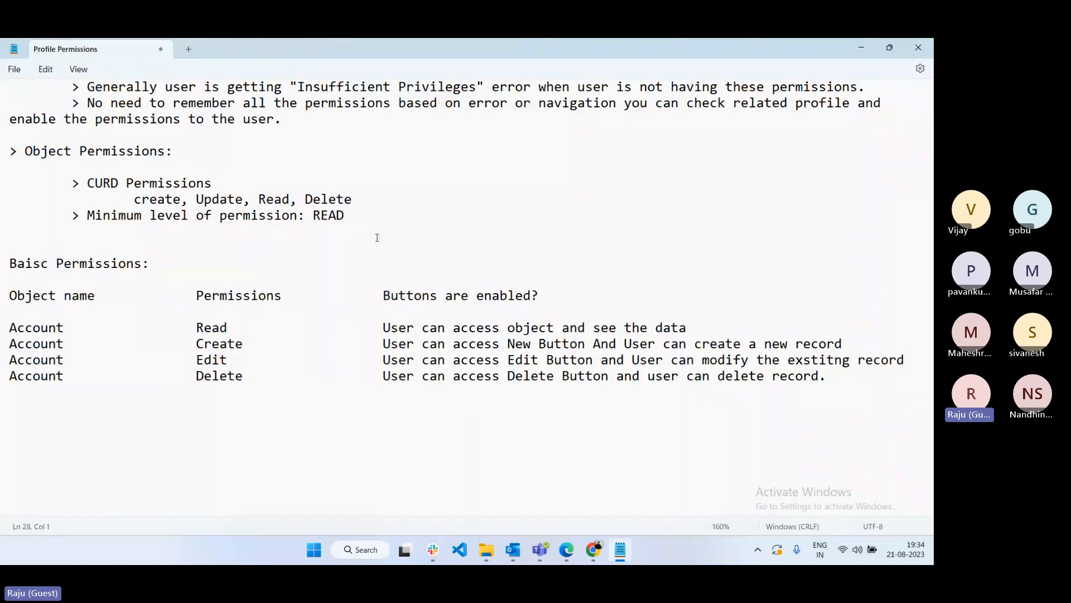
pyautogui.doubleClick(335, 215)
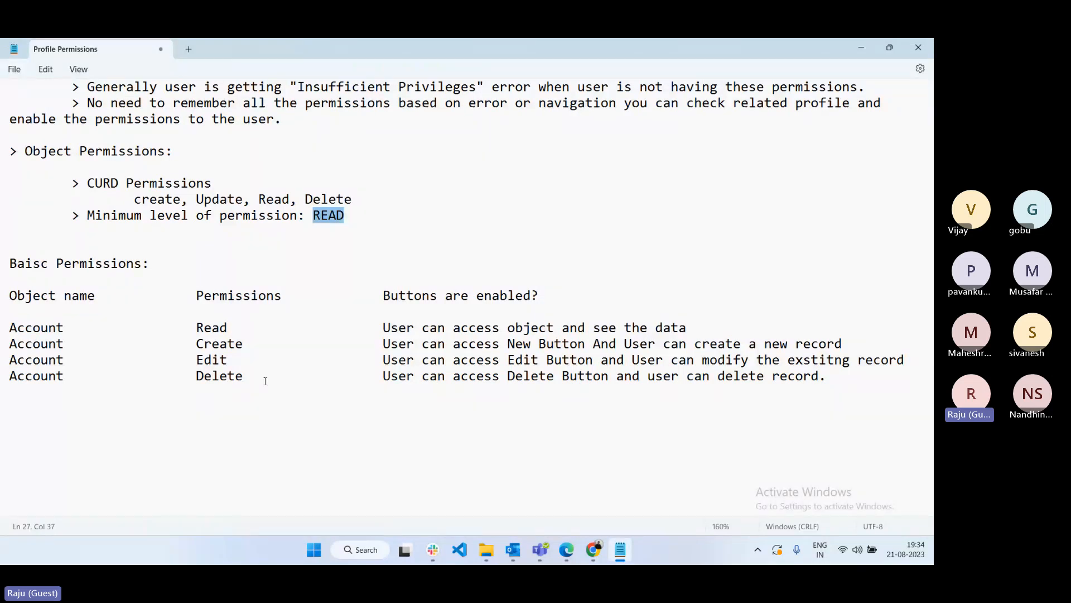
# - Highlight the object permission notes and correct the heading 'Baisc' to 'Basic'
pyautogui.moveTo(265, 381); pyautogui.dragTo(9, 150)
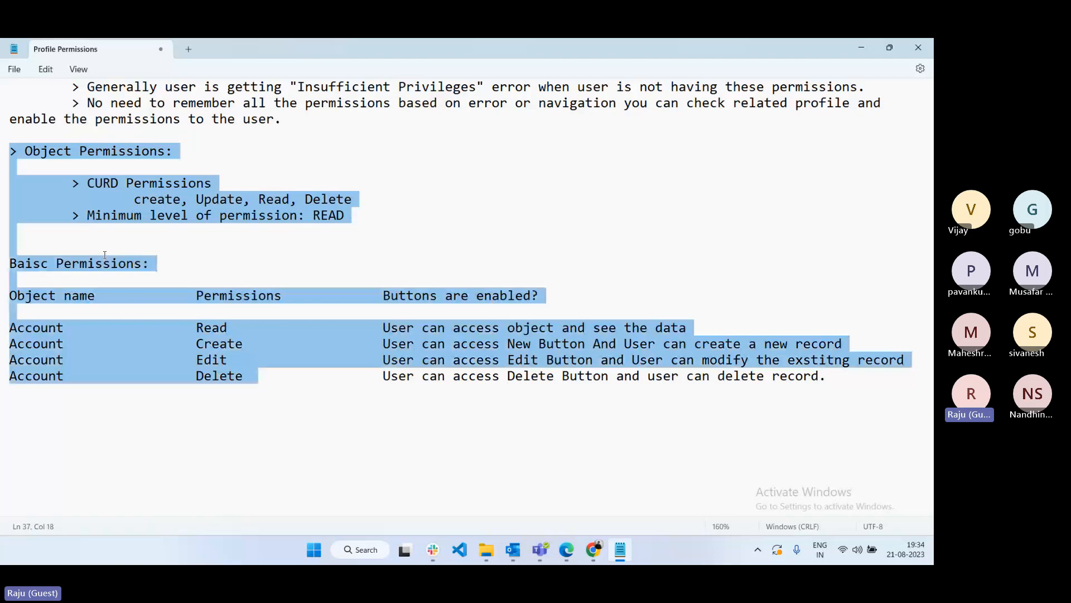
pyautogui.click(109, 280)
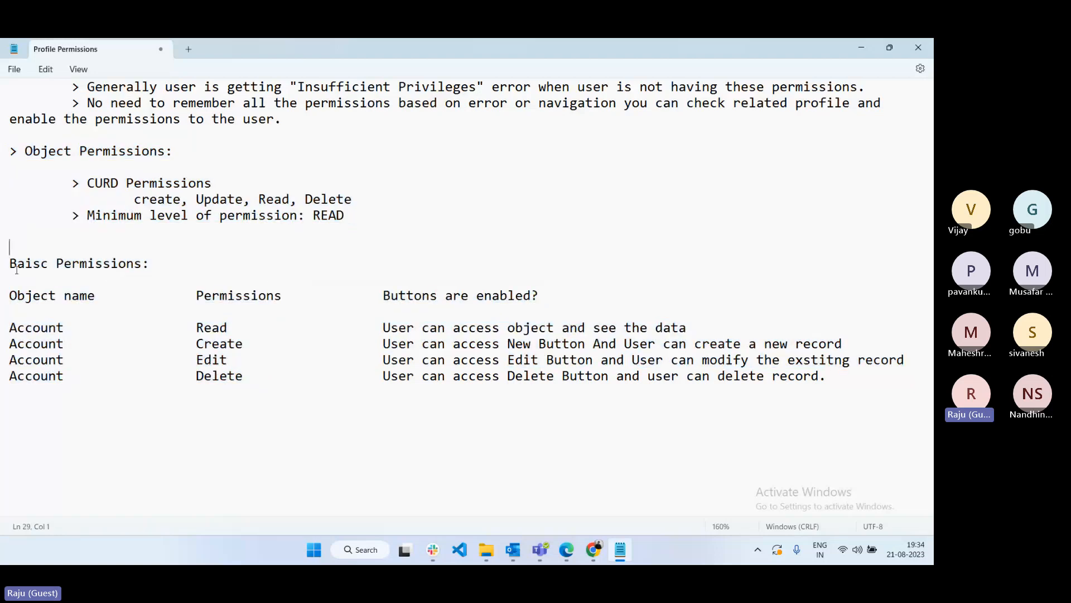
pyautogui.click(271, 280)
pyautogui.click(17, 264)
pyautogui.press('Right')
pyautogui.press('Delete')
pyautogui.press('Delete')
pyautogui.press('Delete')
pyautogui.write('sic')
pyautogui.click(170, 265)
# - Highlight the permissions table, then start a '> Session settings' line below it
pyautogui.moveTo(854, 387); pyautogui.dragTo(657, 360)
pyautogui.moveTo(582, 345); pyautogui.dragTo(1, 147)
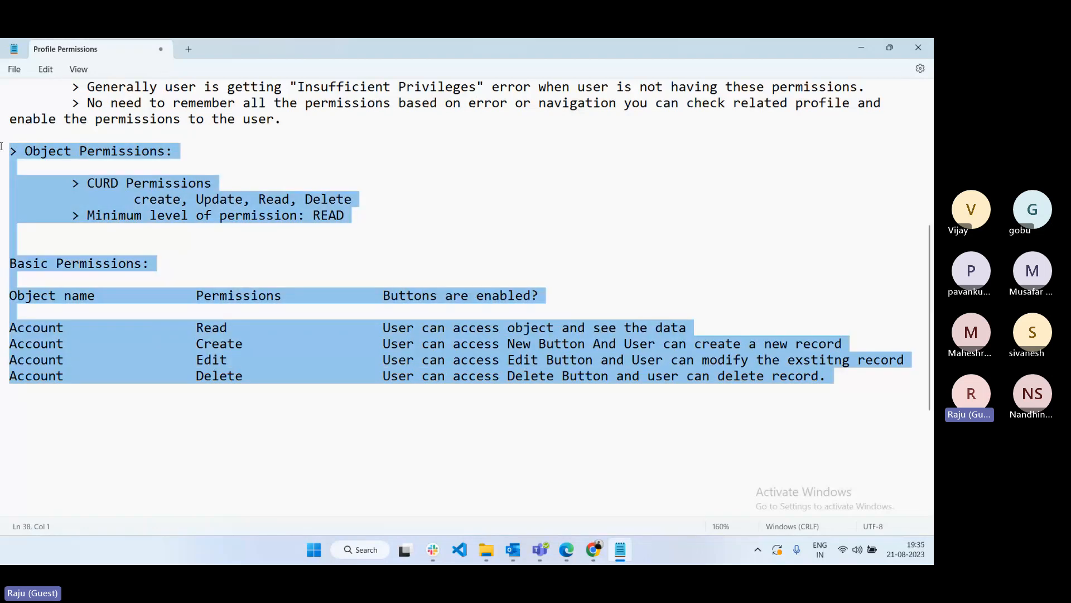
pyautogui.scroll(-1, 1, 146)
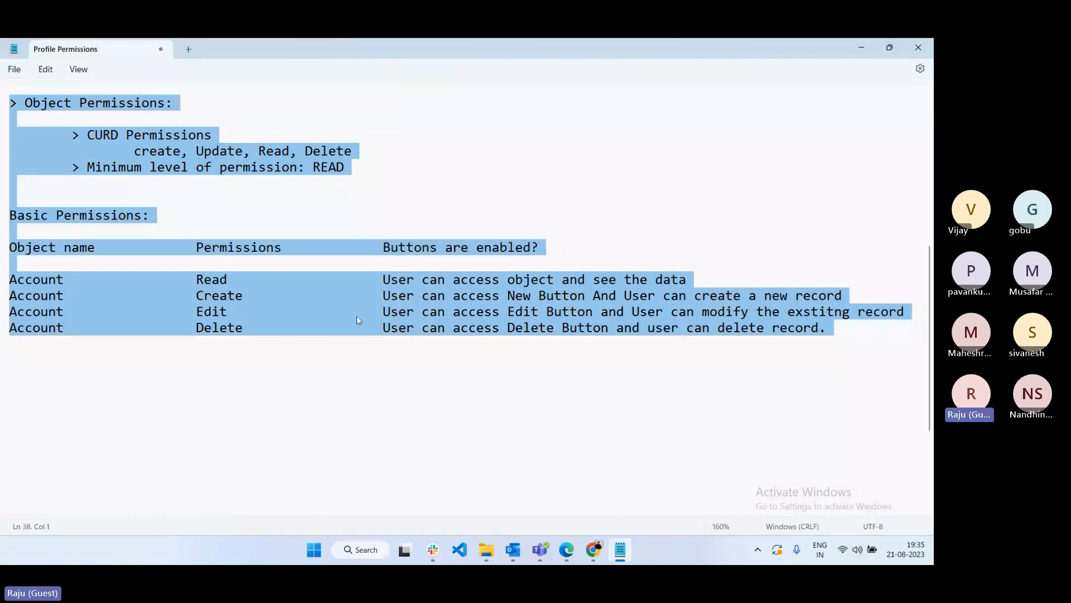
pyautogui.click(86, 358)
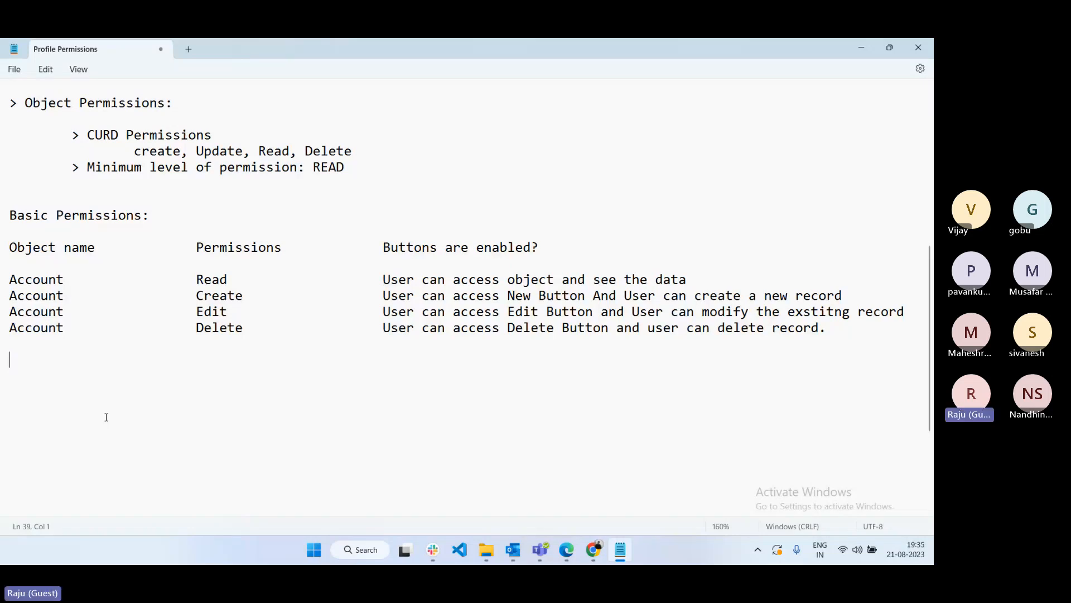
pyautogui.write('> Se')
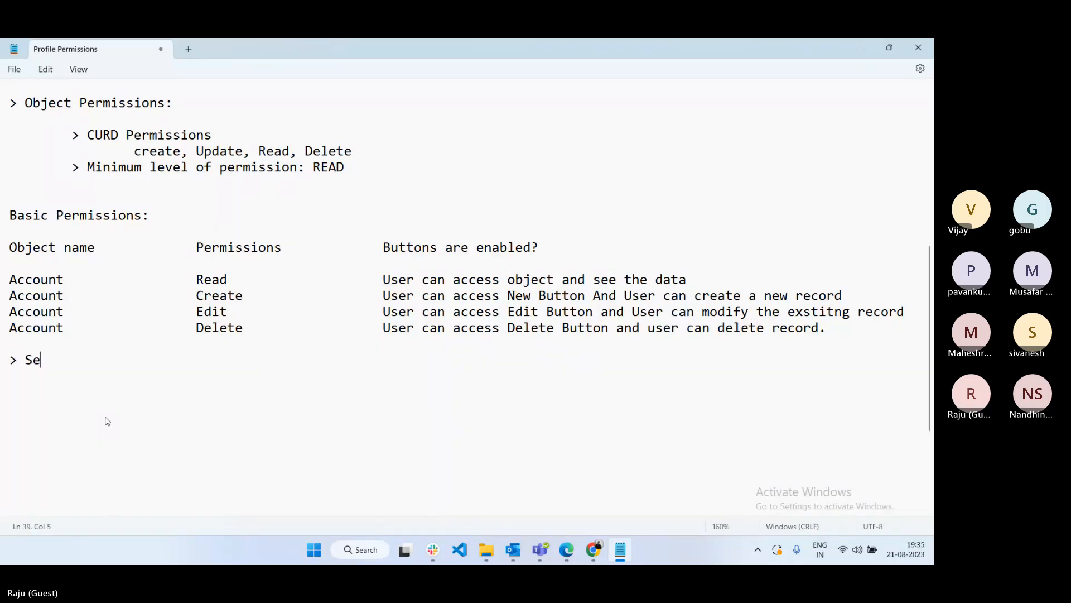
pyautogui.write('ssytio')
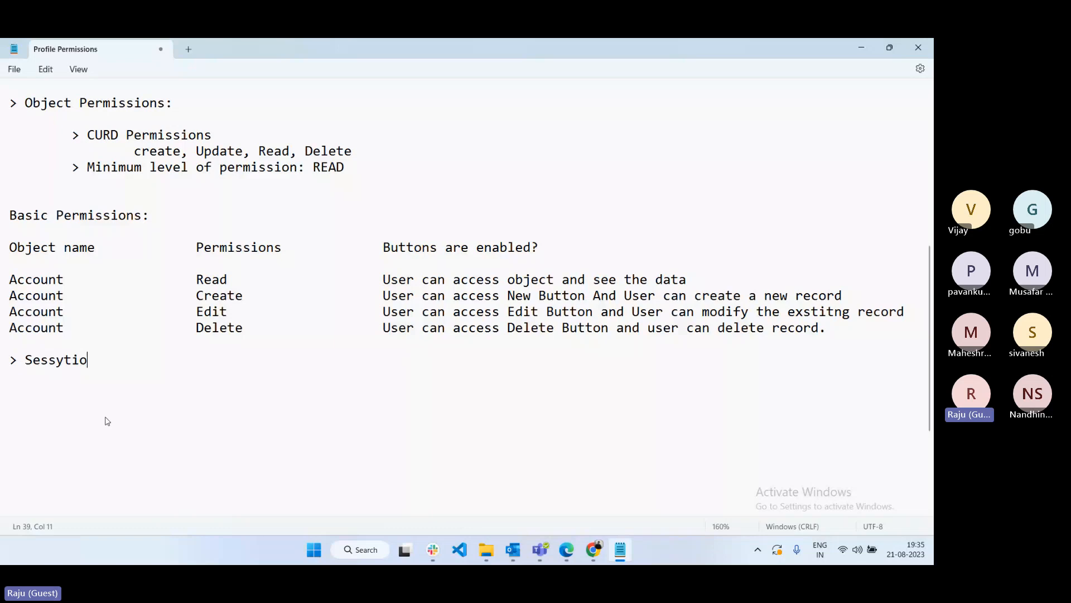
pyautogui.press('BackSpace')
pyautogui.press('BackSpace')
pyautogui.press('BackSpace')
pyautogui.press('BackSpace')
pyautogui.write('tion set')
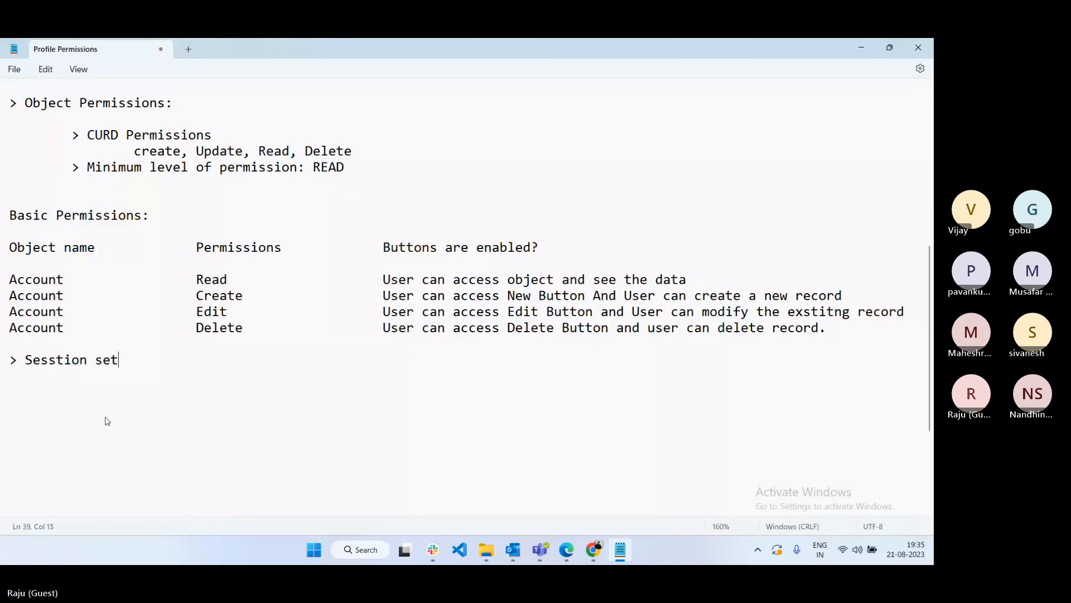
pyautogui.write('tings')
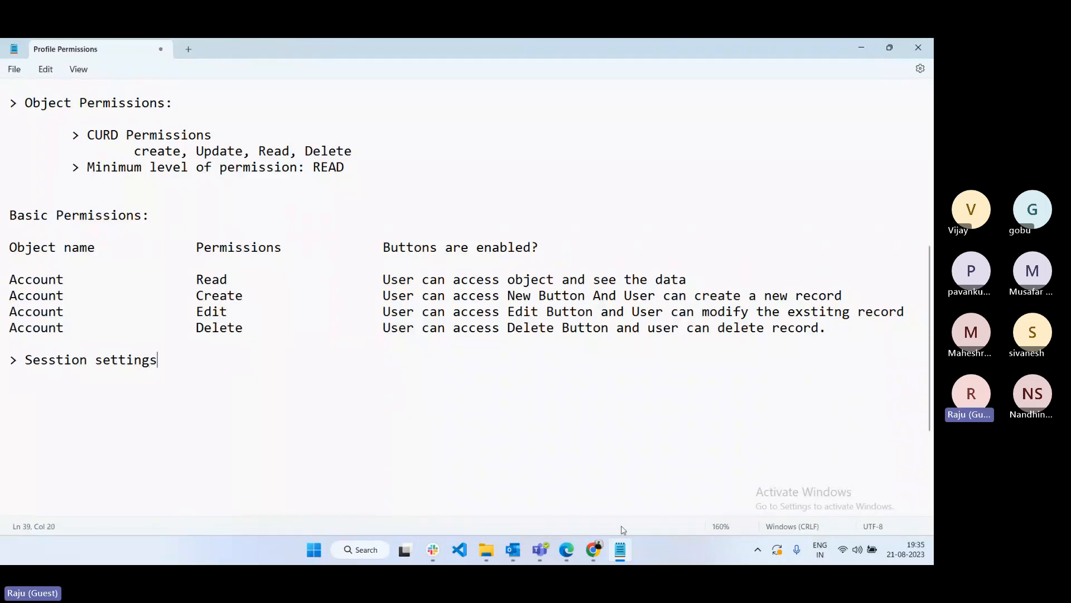
# - Scroll the Manager IT Profile to Session Settings and show the timeout options (currently 2 hours)
pyautogui.click(592, 551)
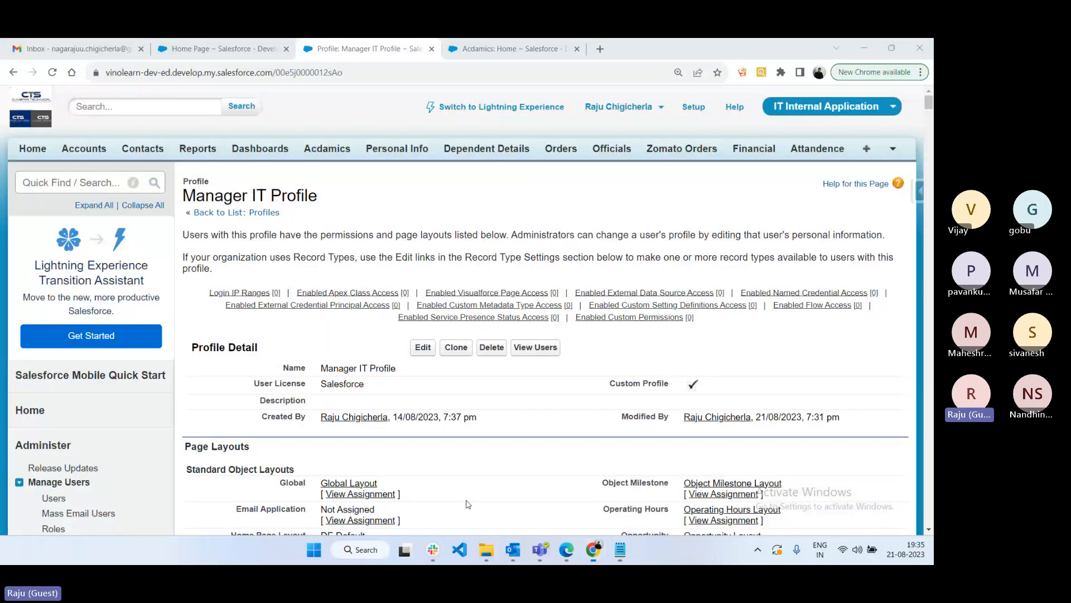
pyautogui.scroll(-3, 928, 121)
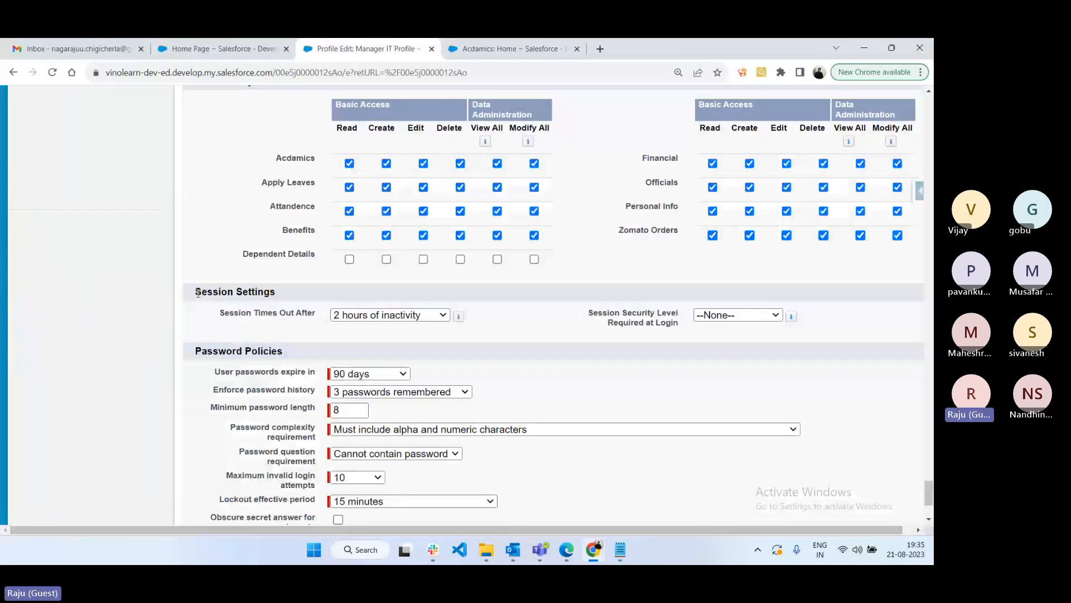
pyautogui.moveTo(198, 293); pyautogui.dragTo(285, 297)
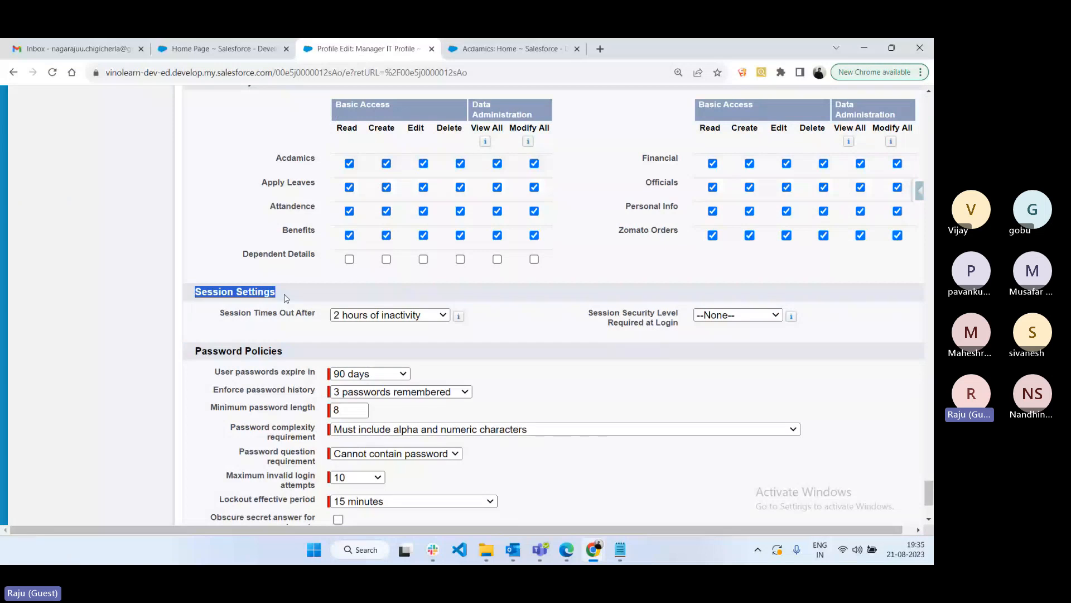
pyautogui.click(391, 315)
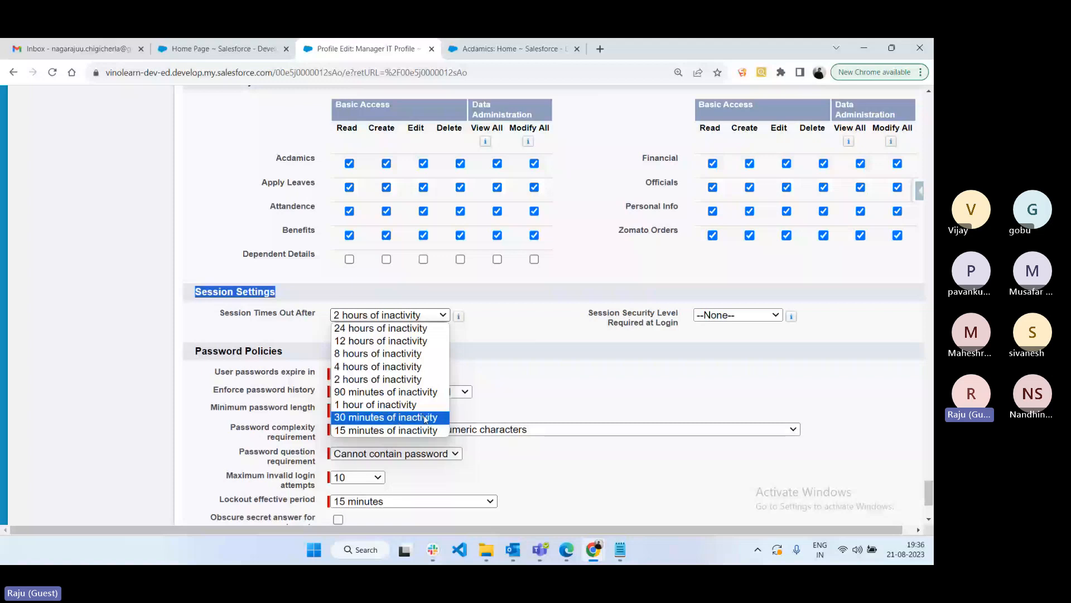
# - Dismiss the session timeout choices, leaving the timeout at 2 hours of inactivity
pyautogui.click(532, 400)
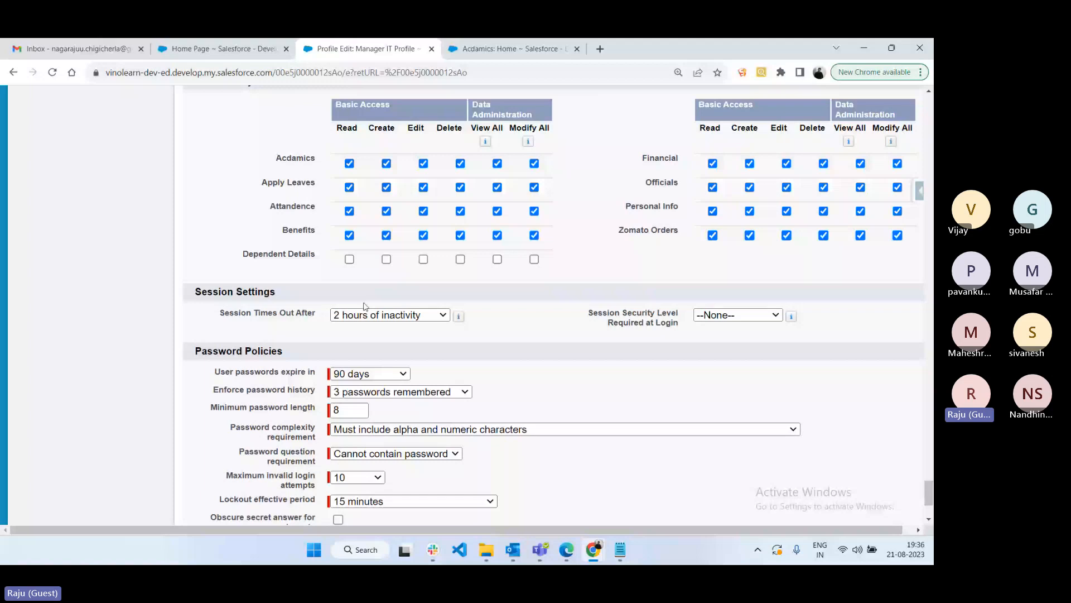
# - Keep Session Security Level Required at Login at --None-- and scroll through the remaining password policy options
pyautogui.click(732, 317)
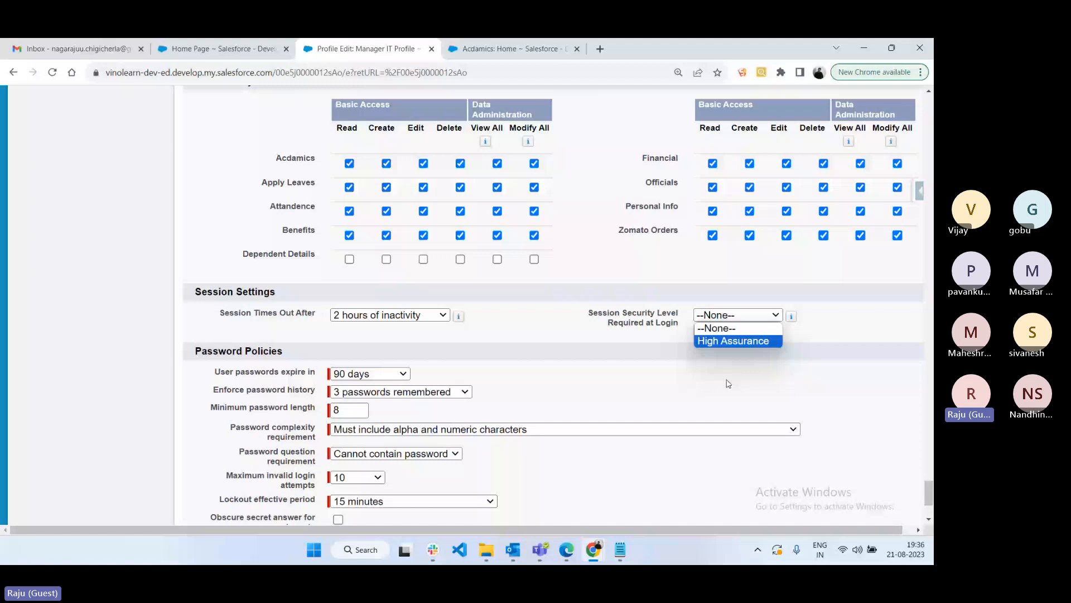
pyautogui.click(728, 383)
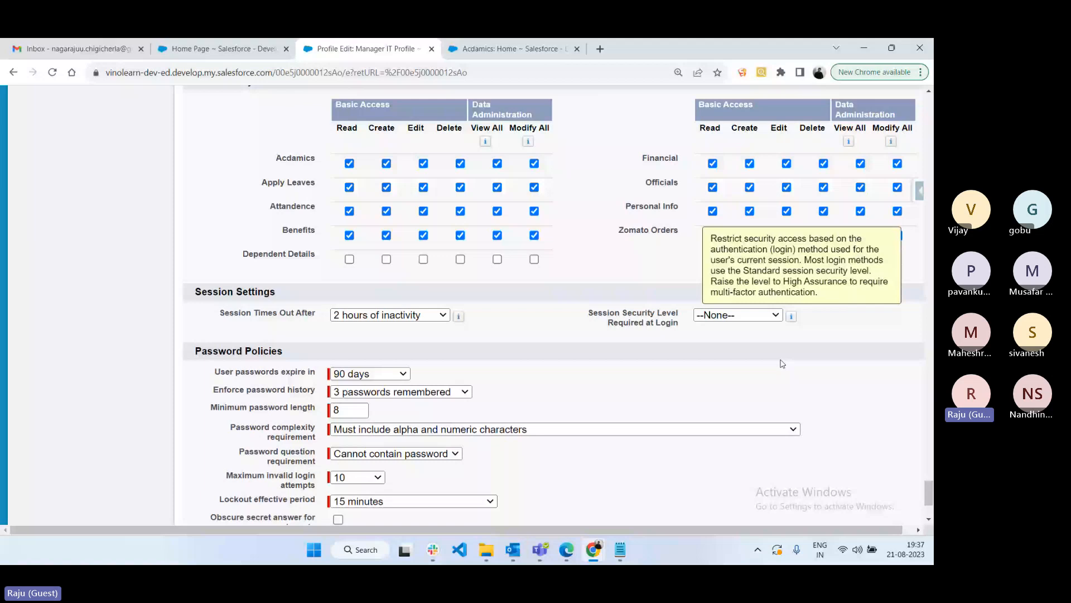
pyautogui.scroll(-2, 282, 210)
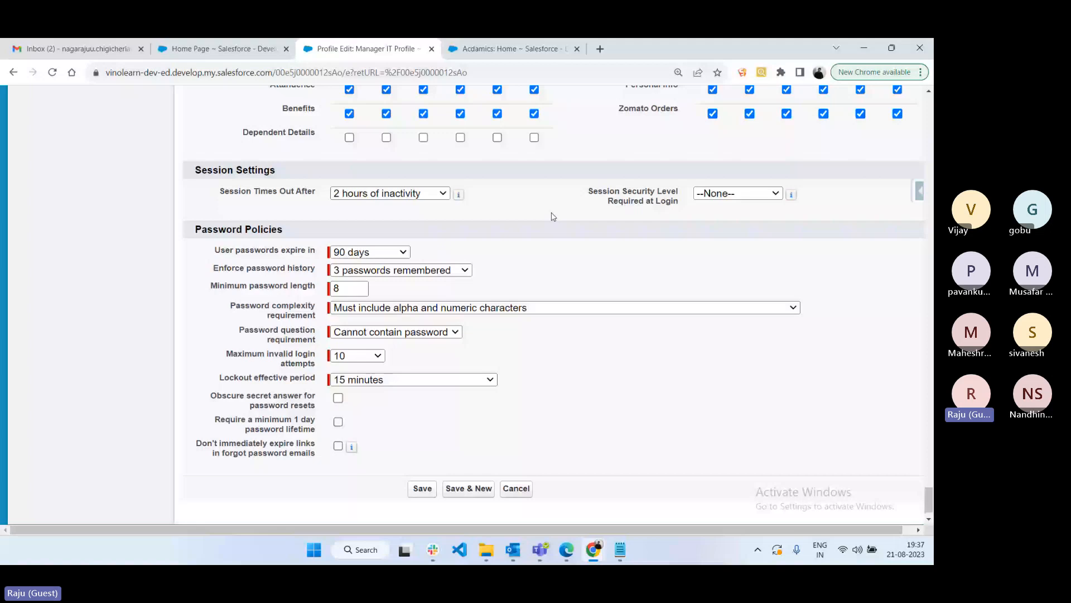
pyautogui.scroll(-1, 553, 217)
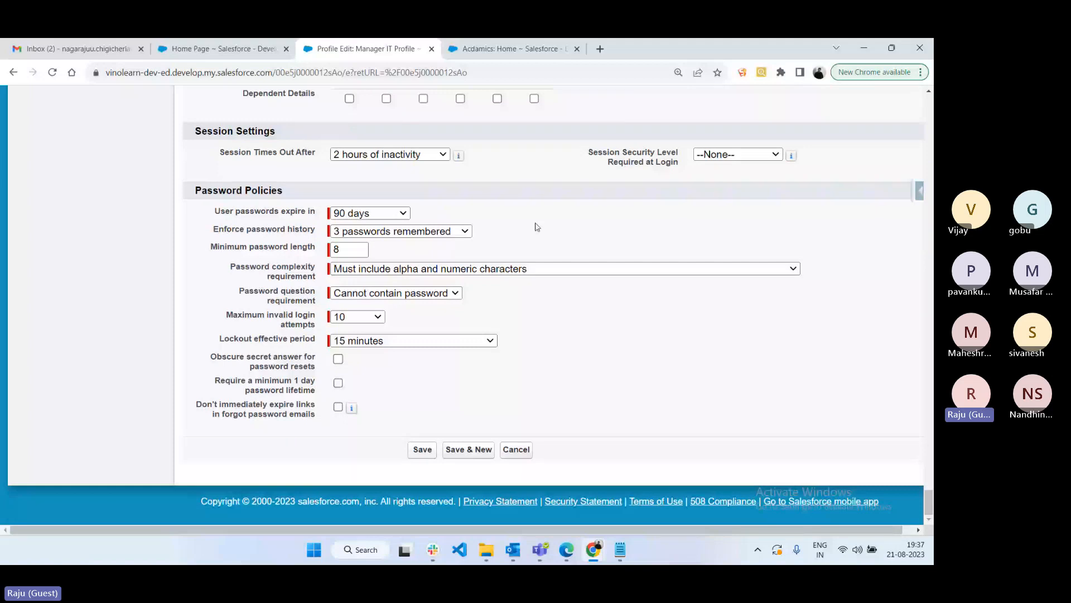
# - Add a '> Password Policies:' heading with indented '> Organization Level' and '> Profile level' sub-points
pyautogui.hotkey('alt', 'Tab')
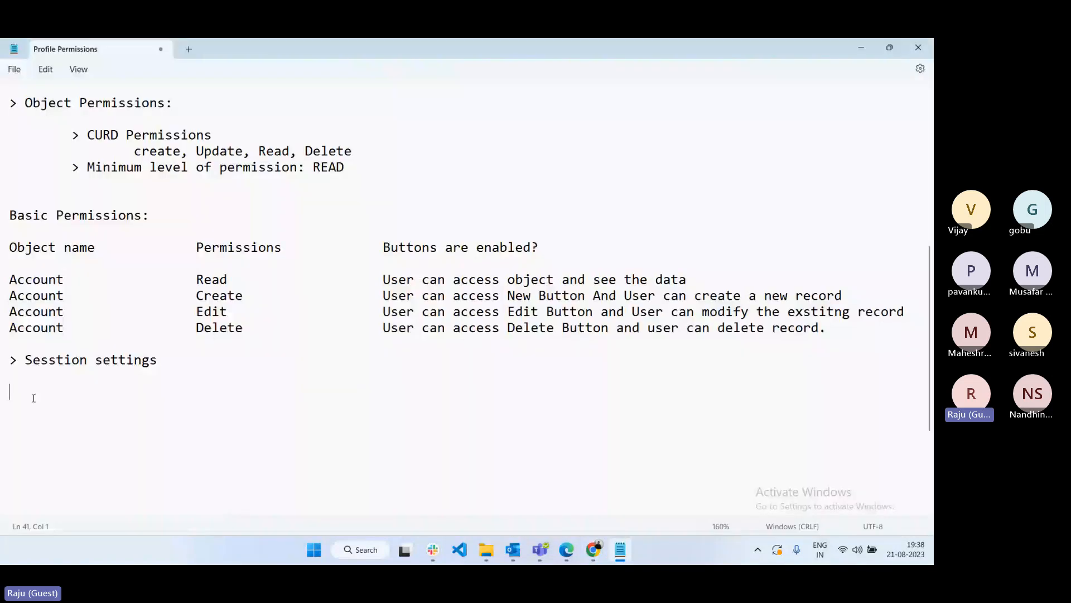
pyautogui.write('> Password Policies')
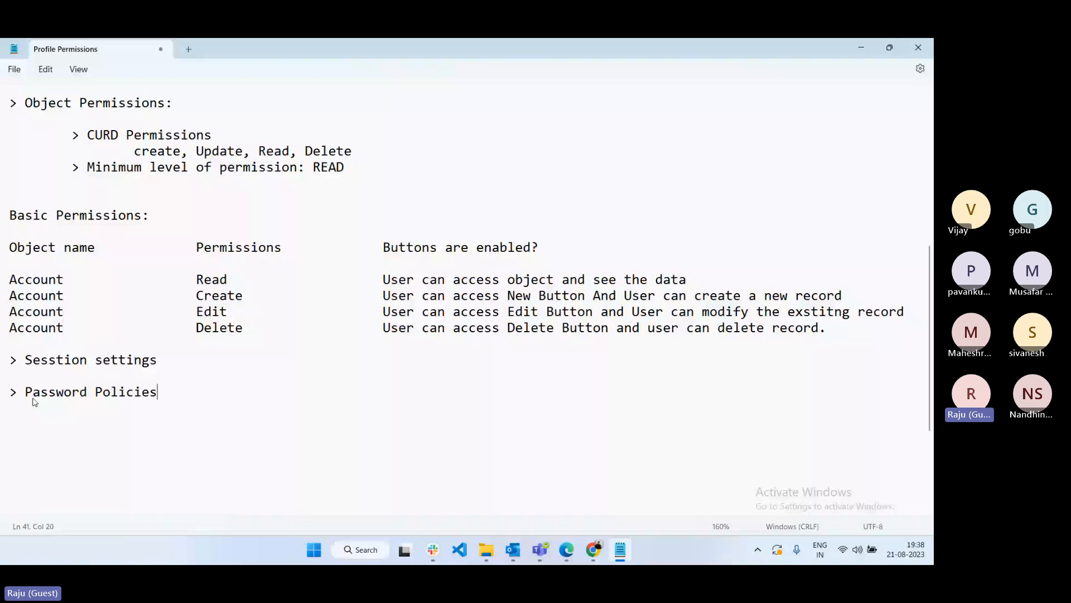
pyautogui.write(':')
pyautogui.press('Return')
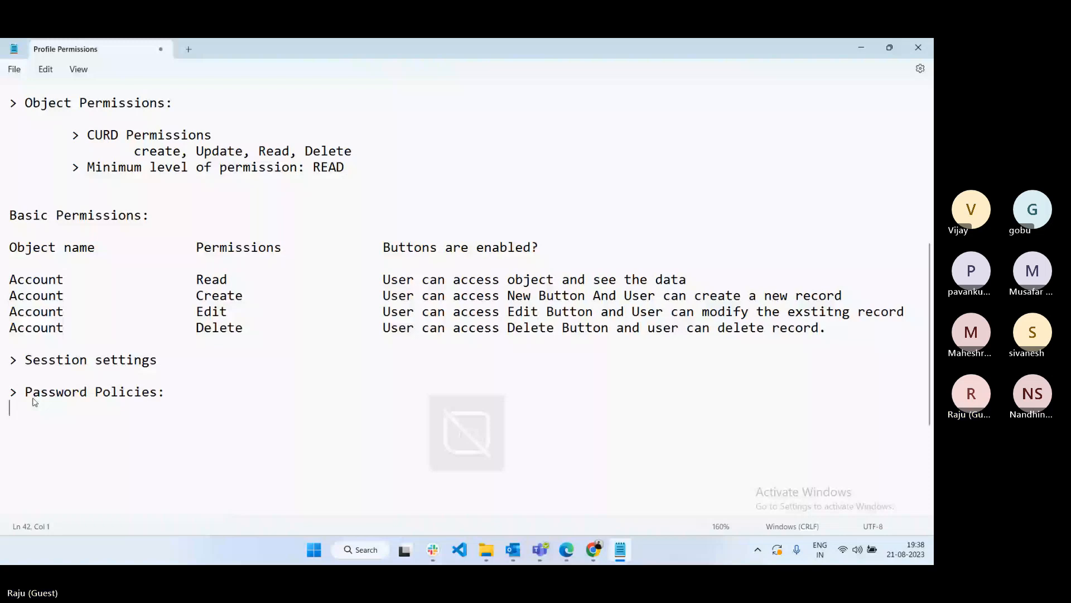
pyautogui.press('Return')
pyautogui.press('Tab')
pyautogui.write('> Organization Level')
pyautogui.press('Return')
pyautogui.press('Tab')
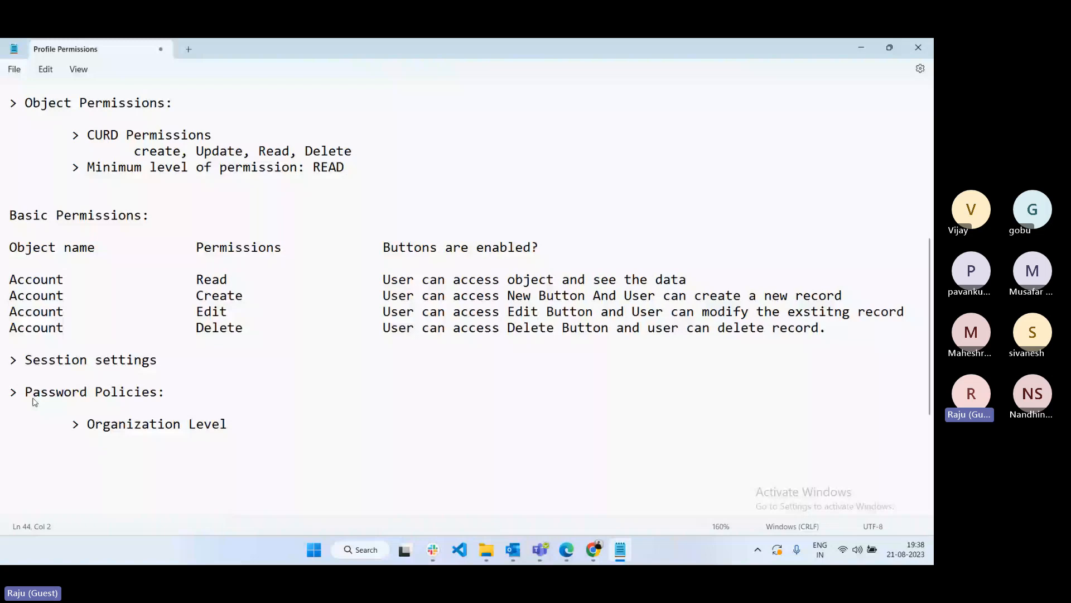
pyautogui.write('> Profile level')
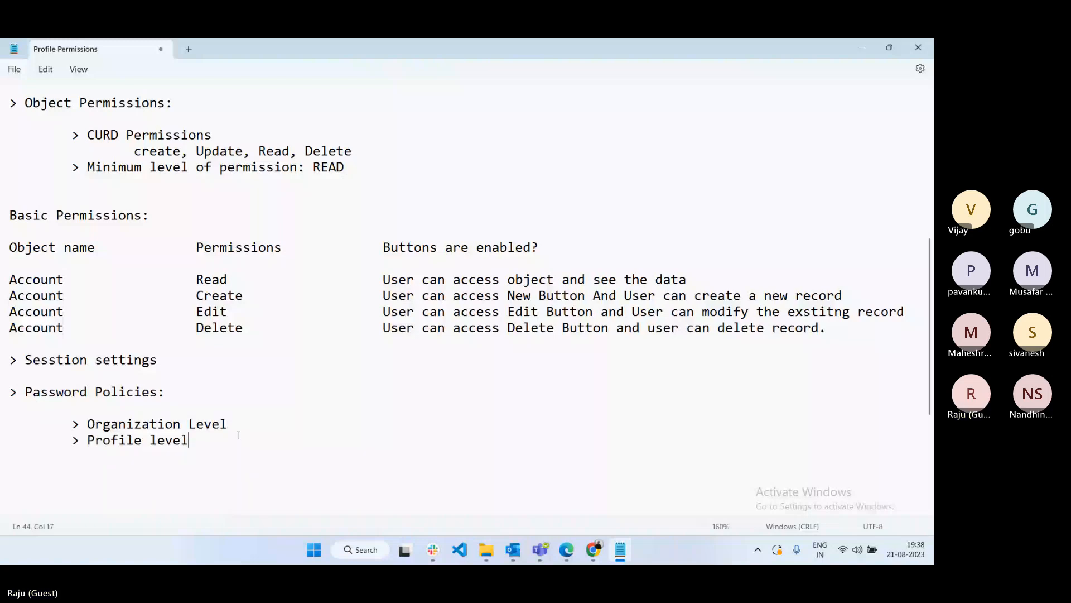
# - Under Organization Level, note that these password policies apply to all users irrespective of profiles
pyautogui.click(237, 426)
pyautogui.press('Return')
pyautogui.press('Return')
pyautogui.press('Return')
pyautogui.press('Up')
pyautogui.press('Tab')
pyautogui.press('Tab')
pyautogui.write('> W')
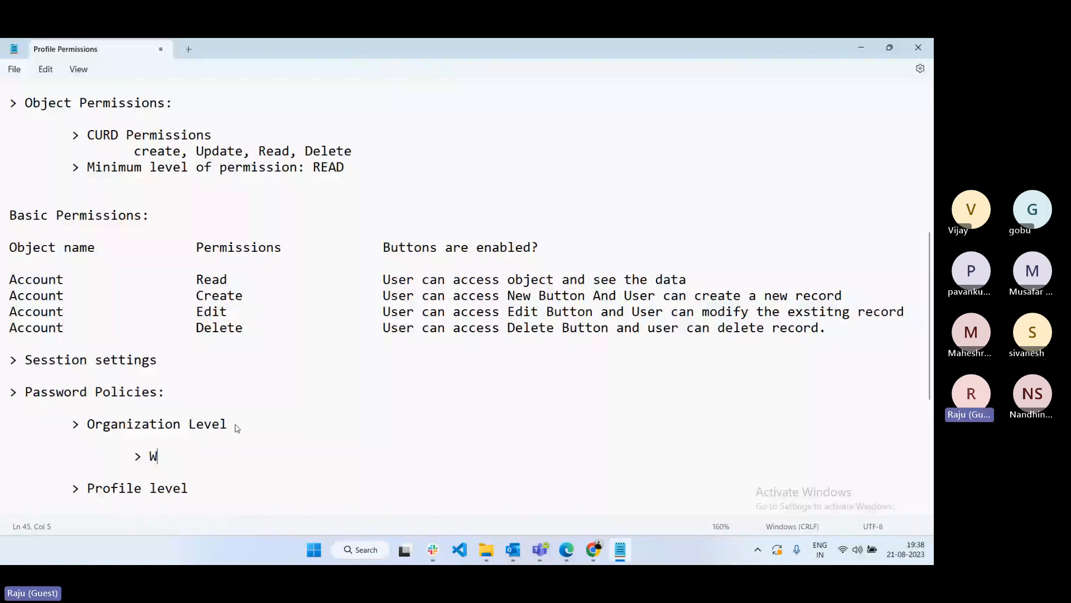
pyautogui.press('BackSpace')
pyautogui.write('these Pa')
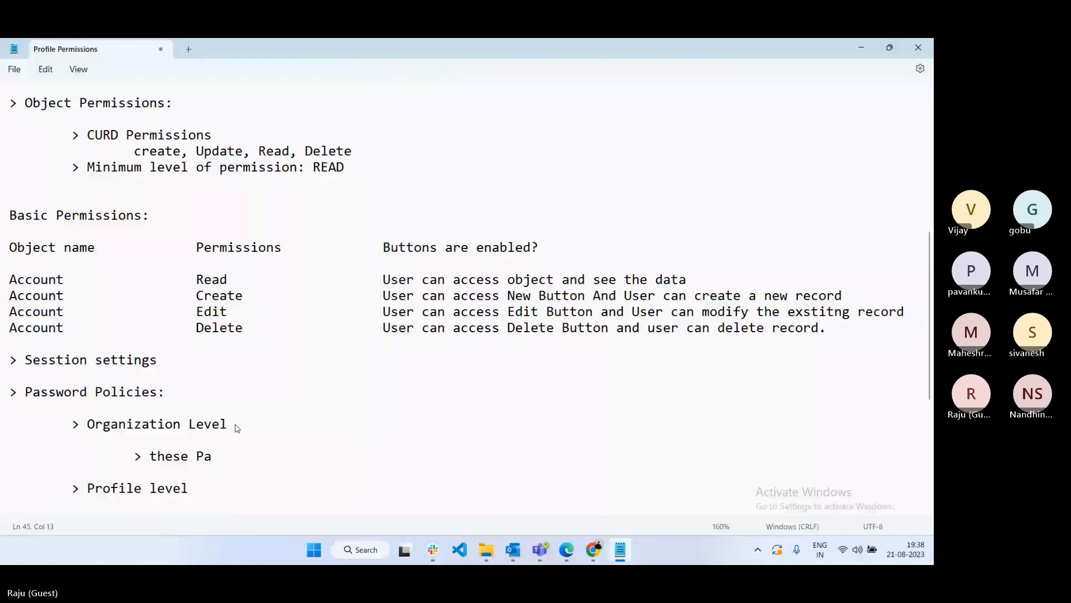
pyautogui.write('ssword policies applicabnl;')
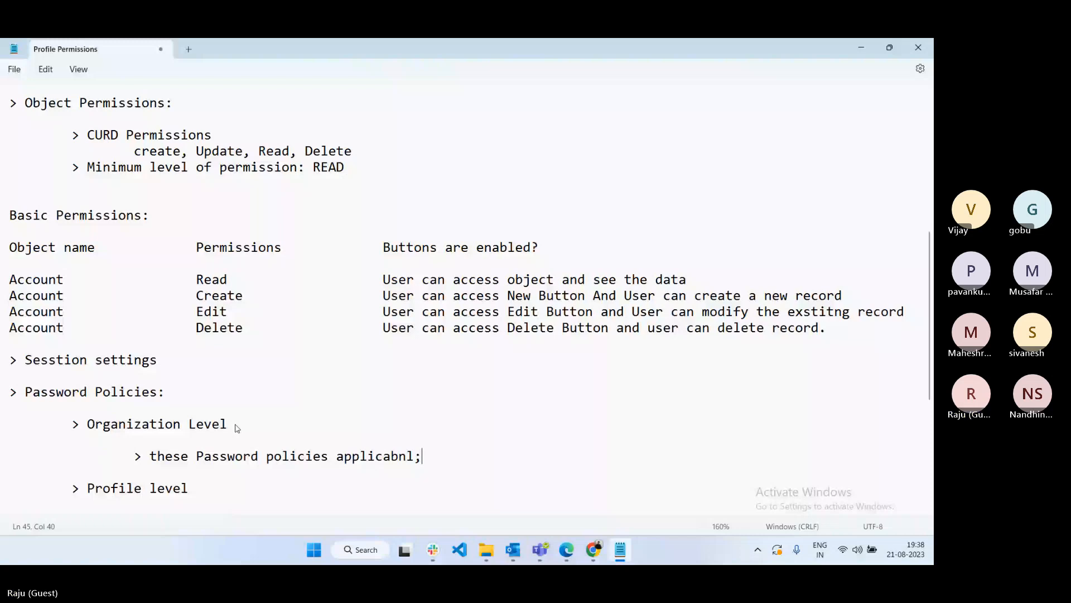
pyautogui.press('BackSpace')
pyautogui.press('BackSpace')
pyautogui.press('BackSpace')
pyautogui.write('le for all users irres')
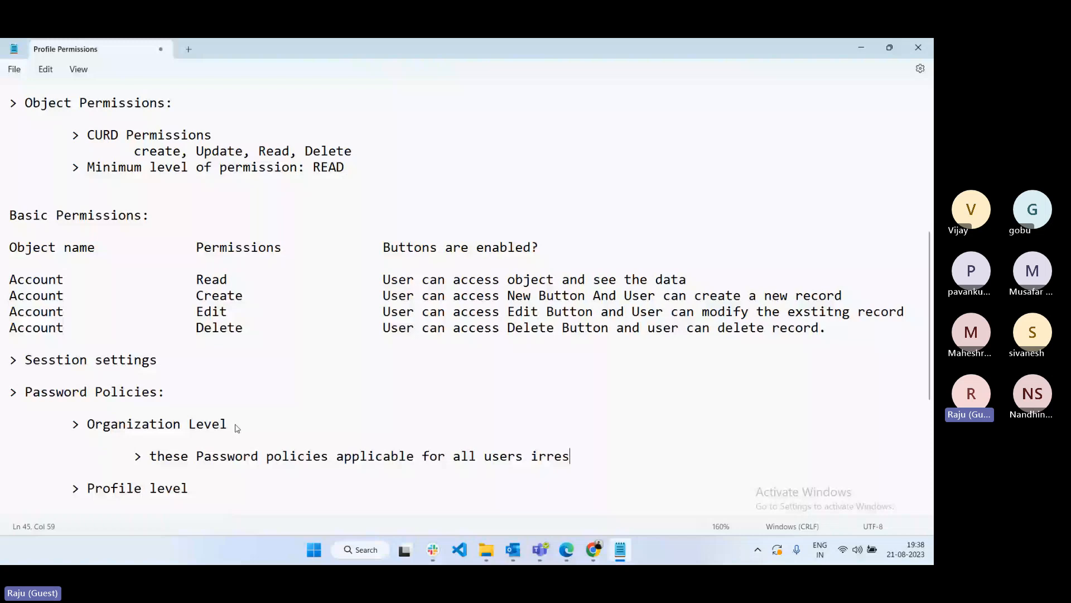
pyautogui.write('pective of the profiles')
pyautogui.press('Return')
pyautogui.press('Tab')
pyautogui.press('Tab')
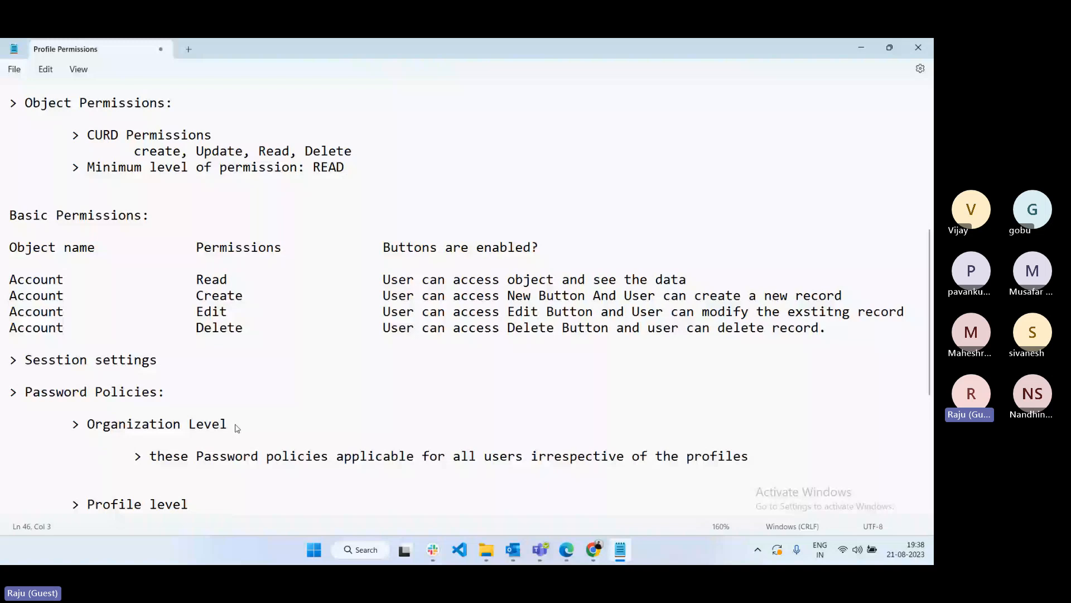
pyautogui.hotkey('alt', 'Tab')
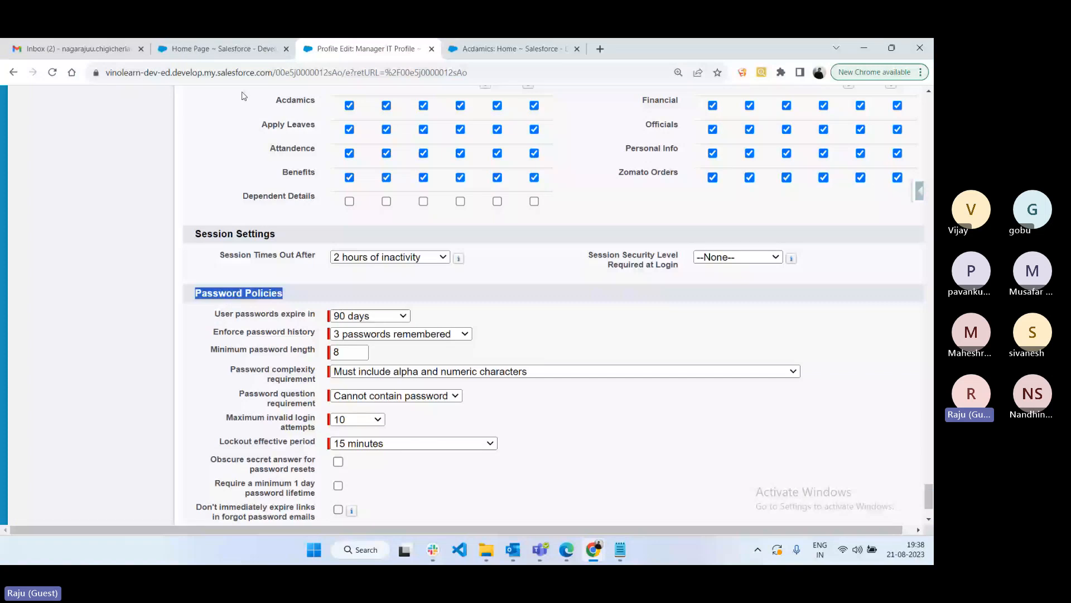
# - Find the org-wide Password Policies page through Quick Find 'Pass' and compare it with the profile's policies
pyautogui.hotkey('ctrl', 'shift', 'Tab')
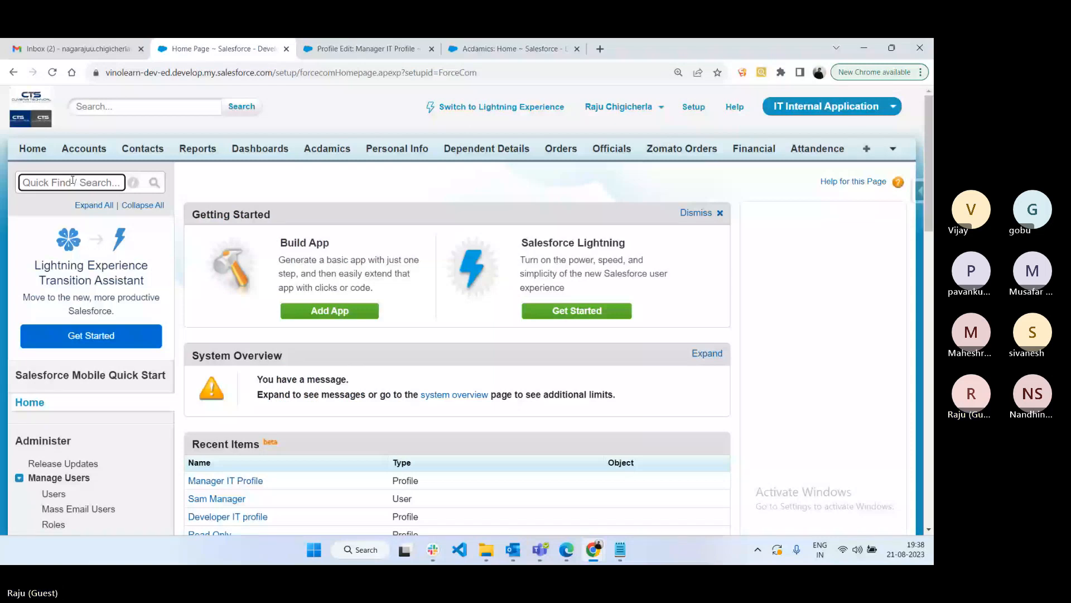
pyautogui.write('Pass')
pyautogui.click(85, 283)
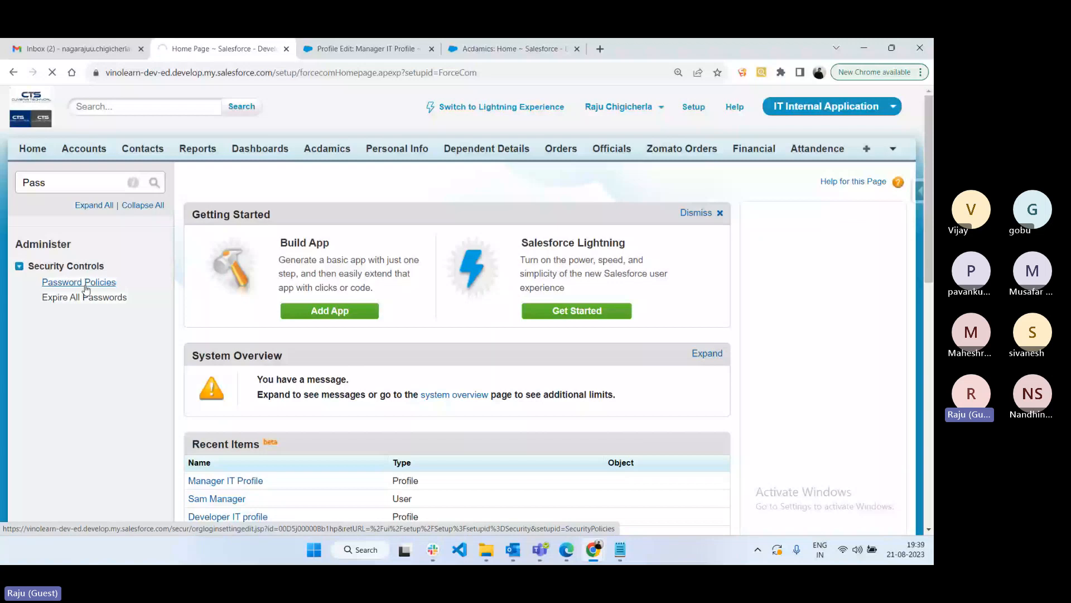
pyautogui.click(367, 49)
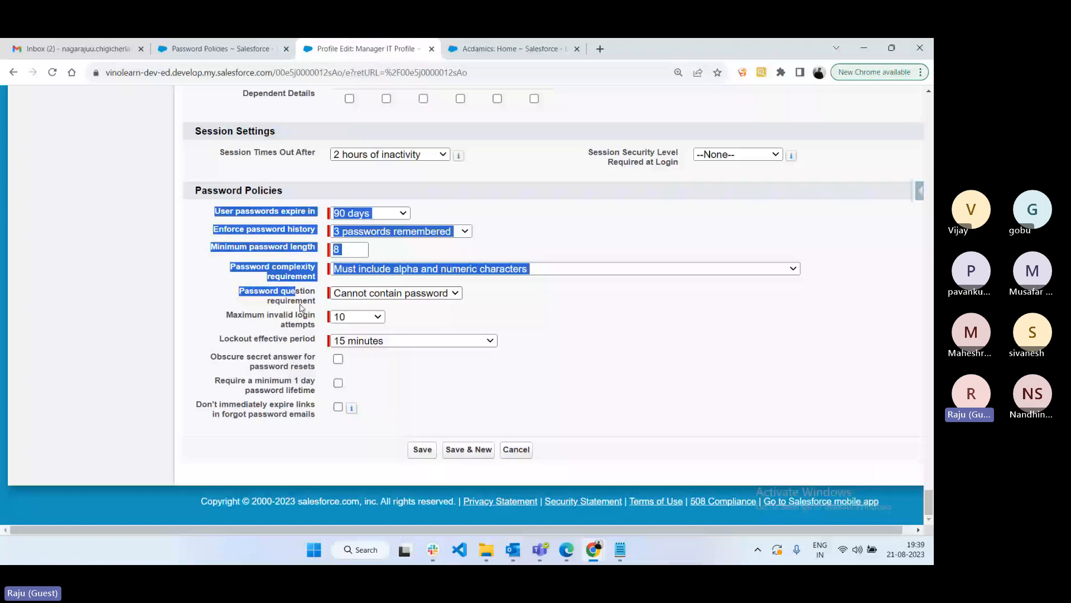
pyautogui.hotkey('ctrl', 'shift', 'Tab')
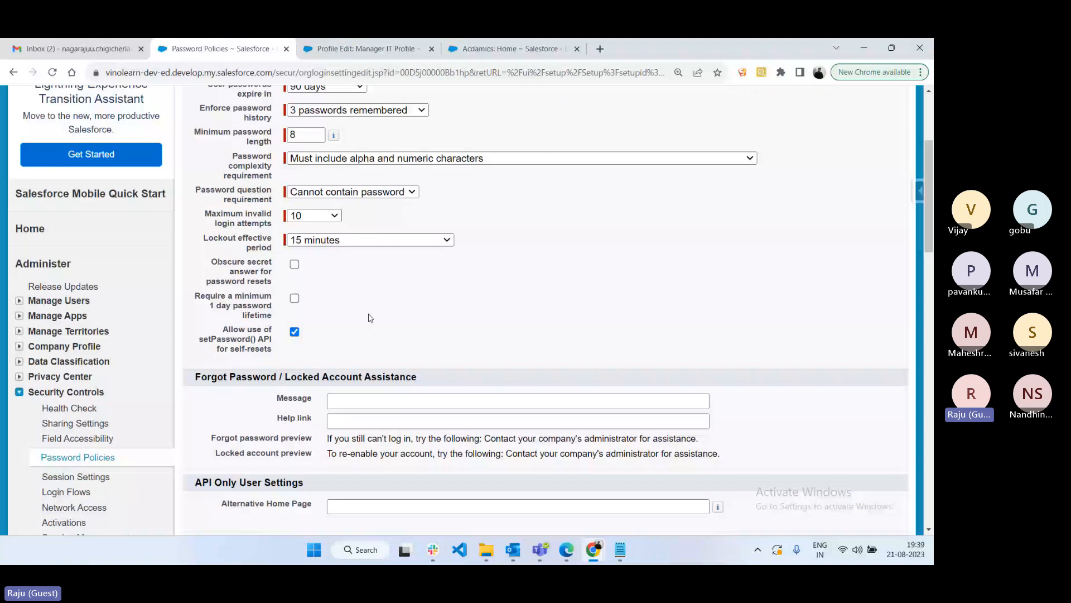
pyautogui.hotkey('ctrl', 'Tab')
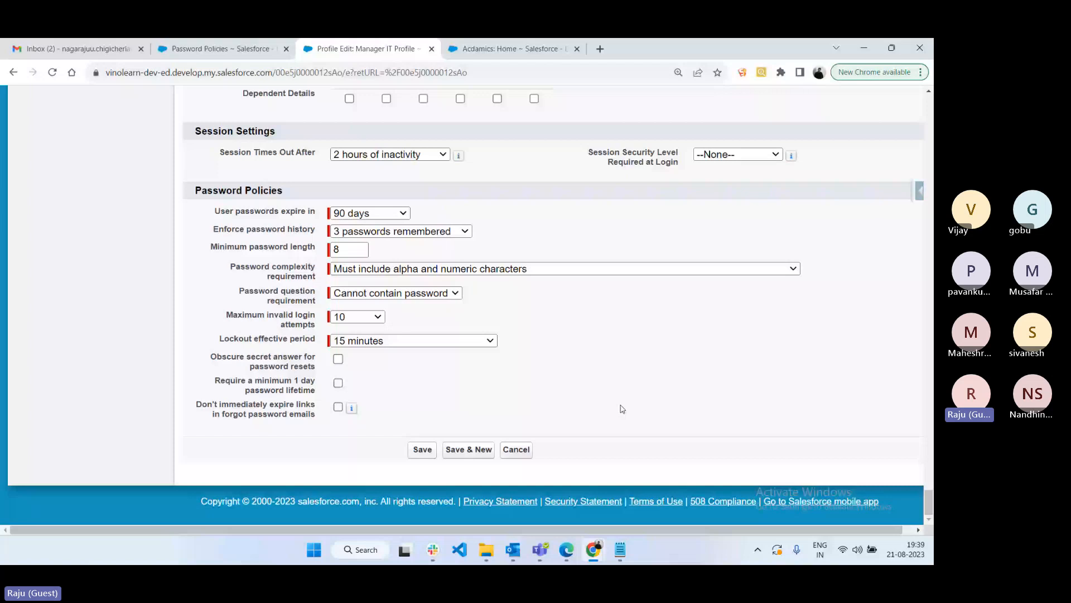
pyautogui.hotkey('alt', 'Tab')
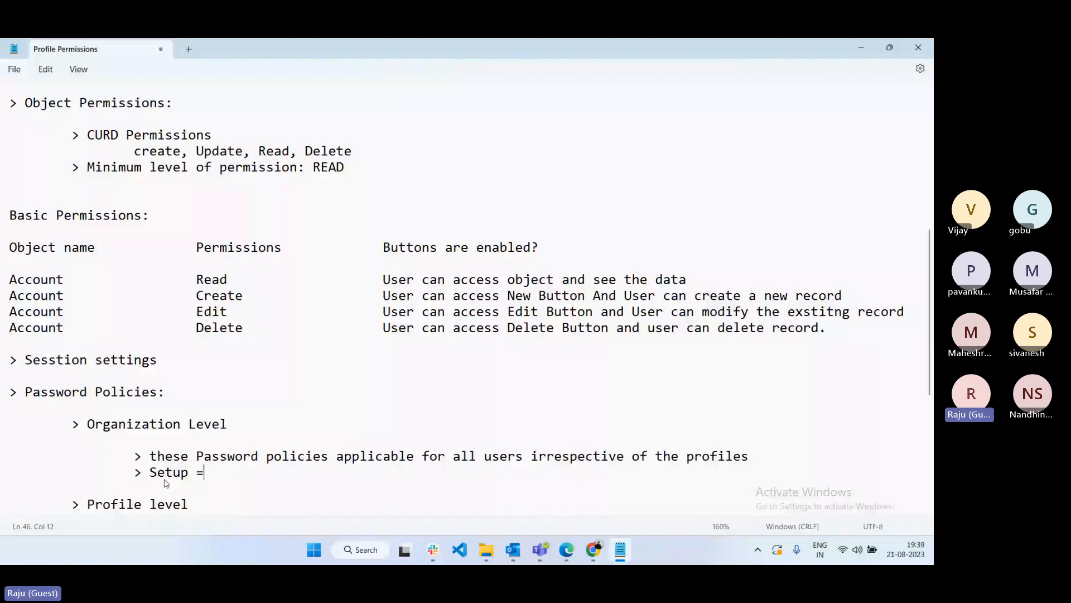
# - Note the Setup ==> Administer ==> security controls ==> Password policies path and why specific users need profile-level policies
pyautogui.write('=> Ab')
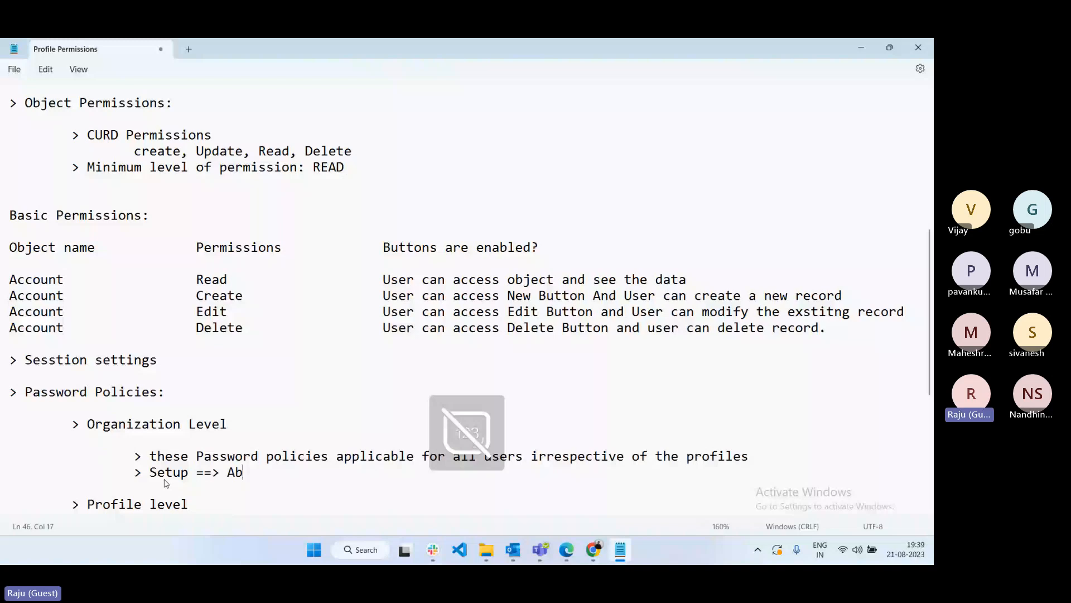
pyautogui.press('BackSpace')
pyautogui.write('dminister')
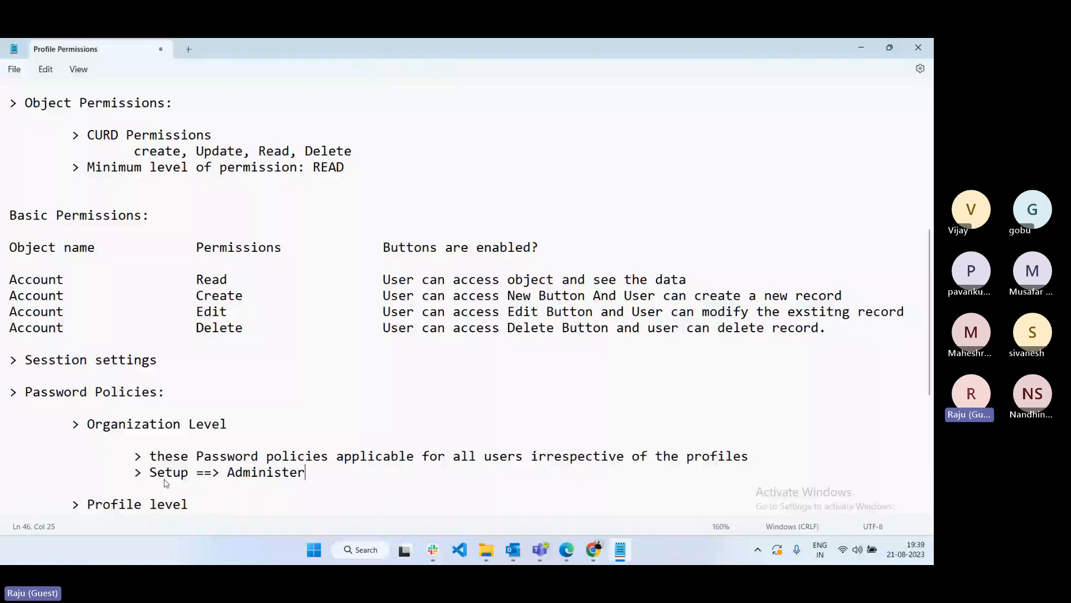
pyautogui.write(' ==> security controls ')
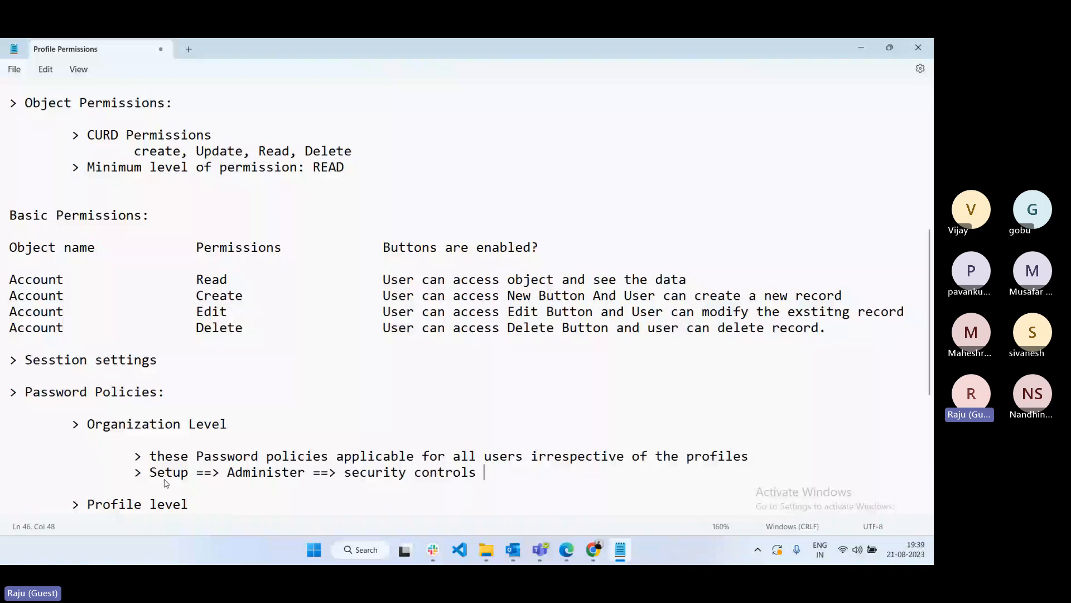
pyautogui.write('==> Password policie')
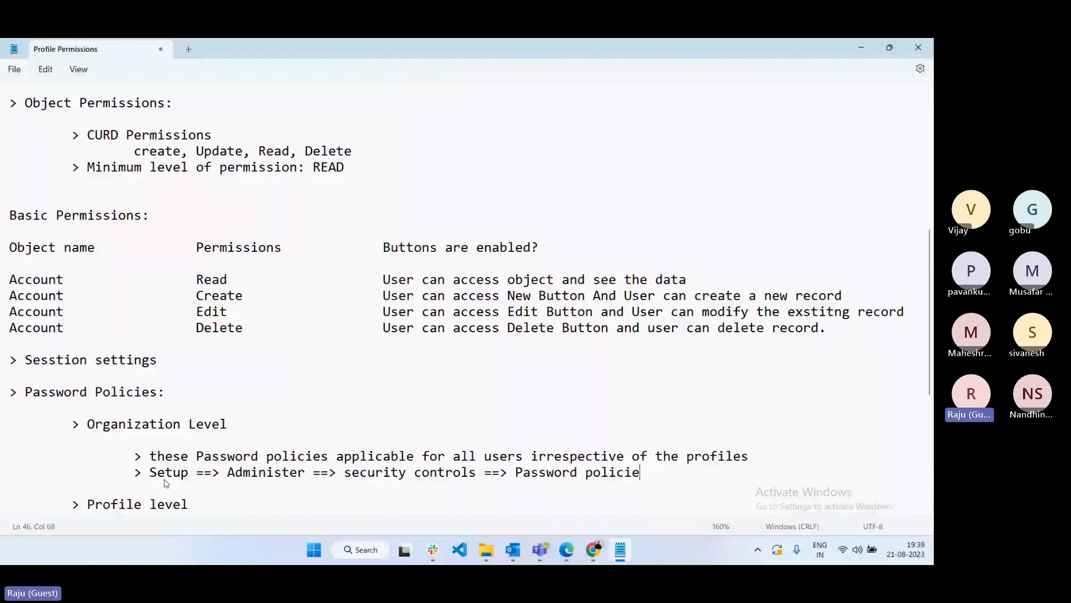
pyautogui.write('s')
pyautogui.scroll(-2, 156, 468)
pyautogui.click(148, 456)
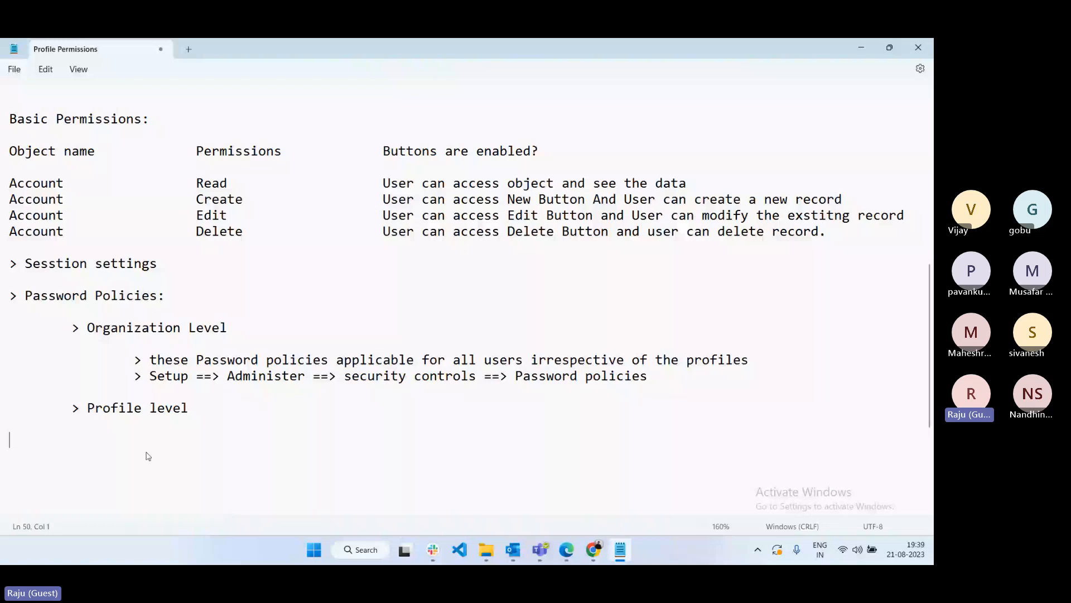
pyautogui.press('Tab')
pyautogui.press('Tab')
pyautogui.write('>')
pyautogui.write('Specific users want to')
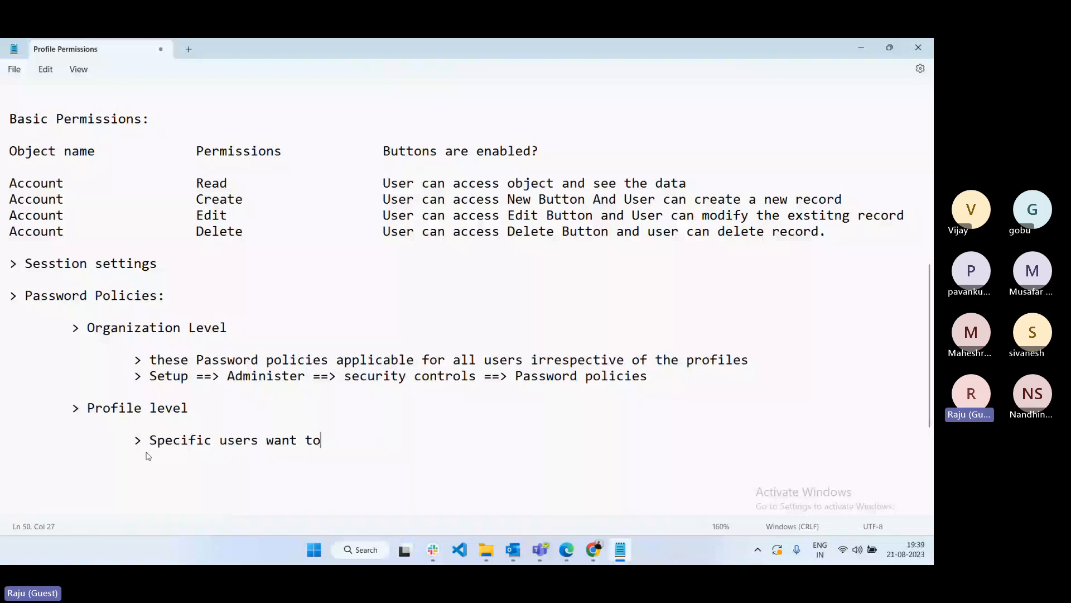
pyautogui.write('enable then user profile level;')
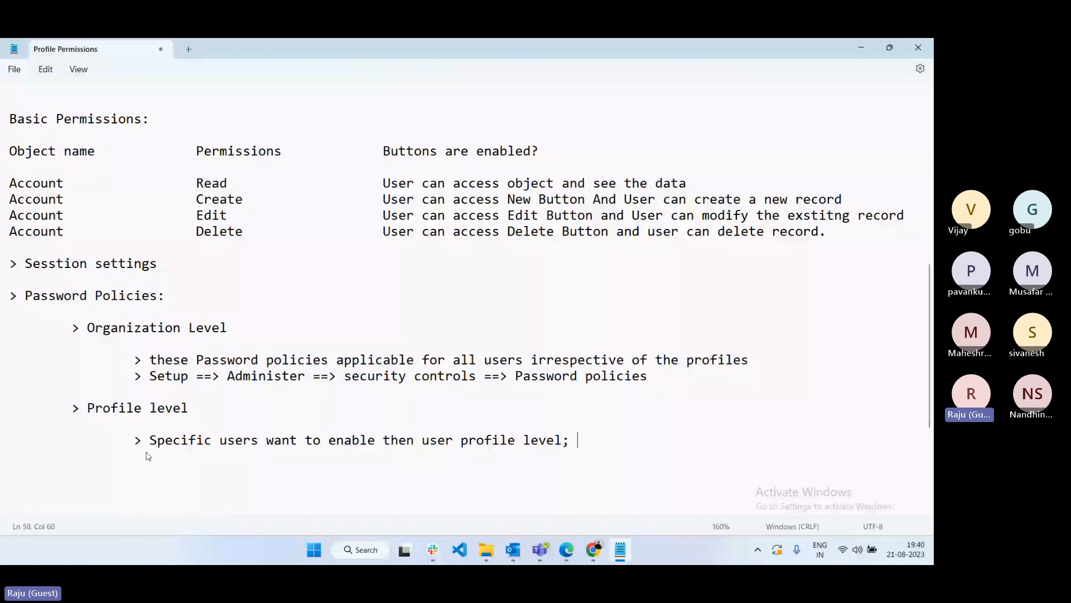
pyautogui.press('BackSpace')
pyautogui.press('BackSpace')
pyautogui.write('password policies.')
pyautogui.press('Return')
pyautogui.press('Tab')
pyautogui.press('Tab')
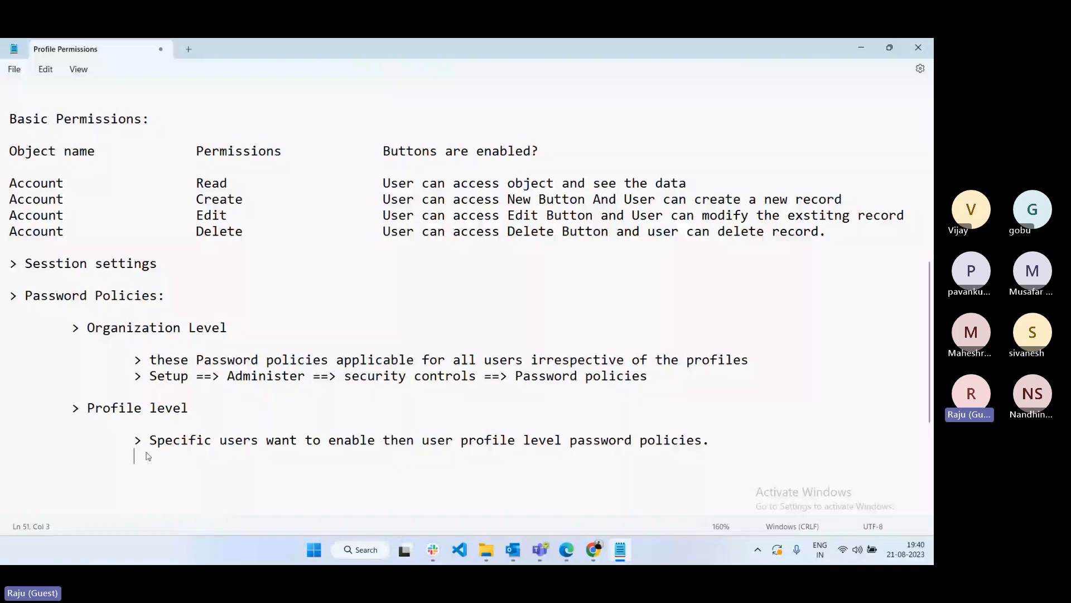
pyautogui.hotkey('alt', 'Tab')
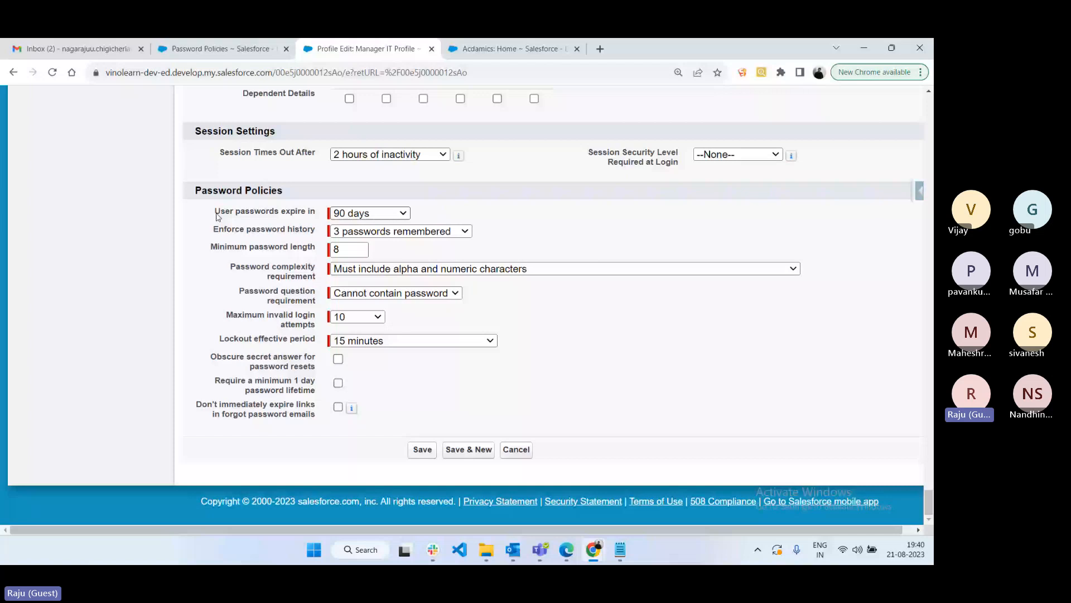
# - Try Never expires and 30 days for profile password expiry, then restore 90 days
pyautogui.moveTo(215, 212); pyautogui.dragTo(512, 210)
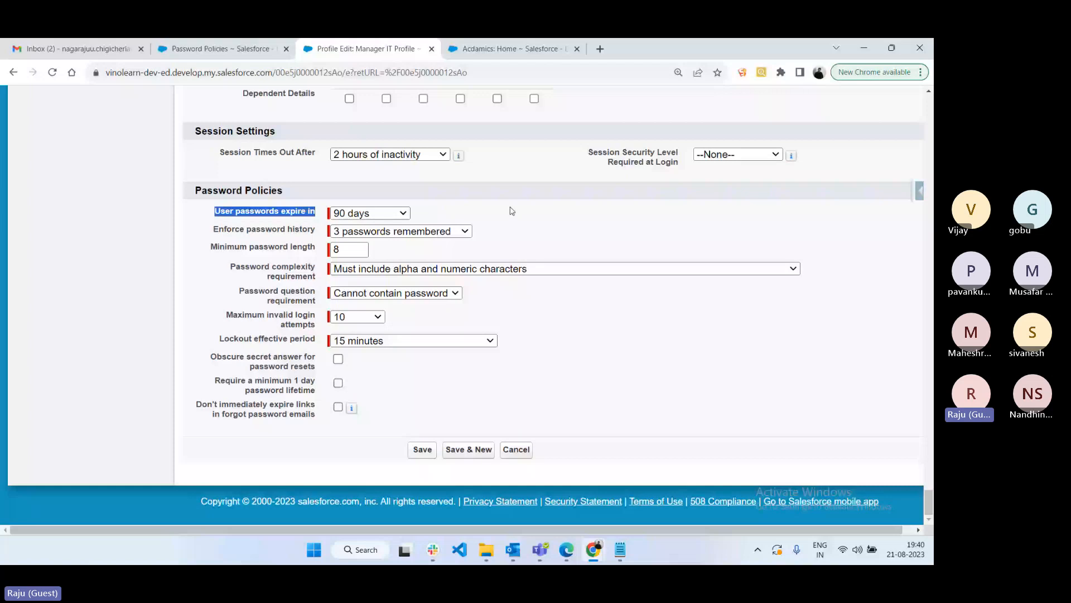
pyautogui.click(391, 213)
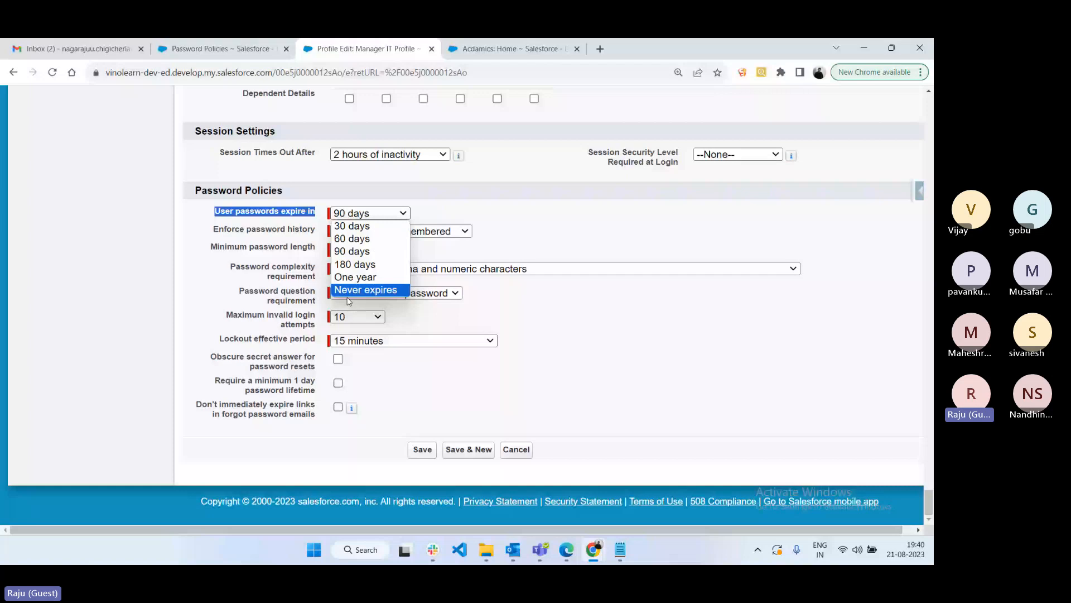
pyautogui.click(366, 289)
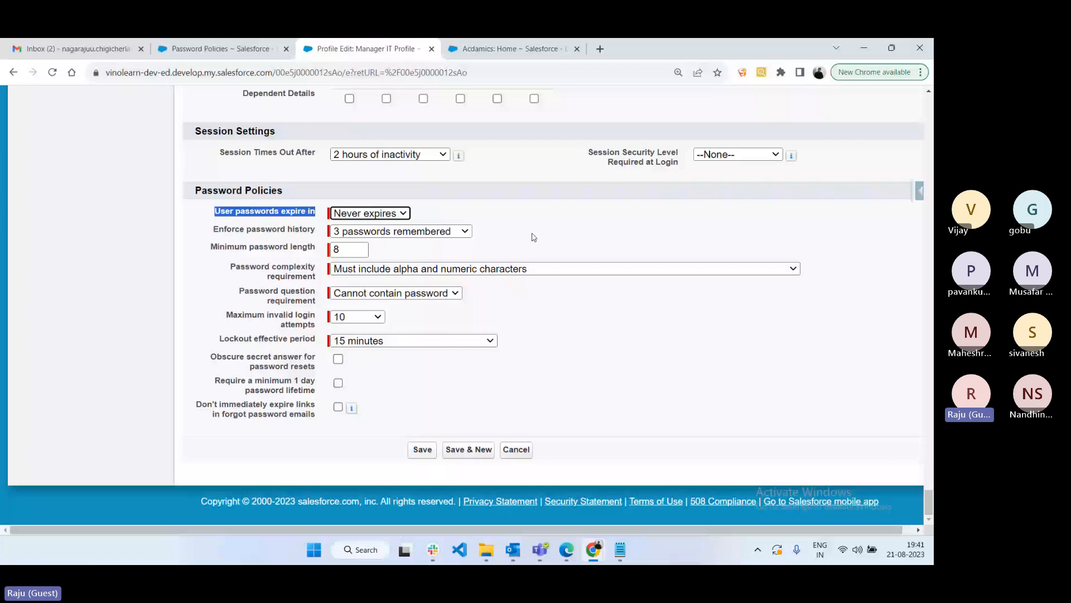
pyautogui.click(370, 213)
pyautogui.click(363, 226)
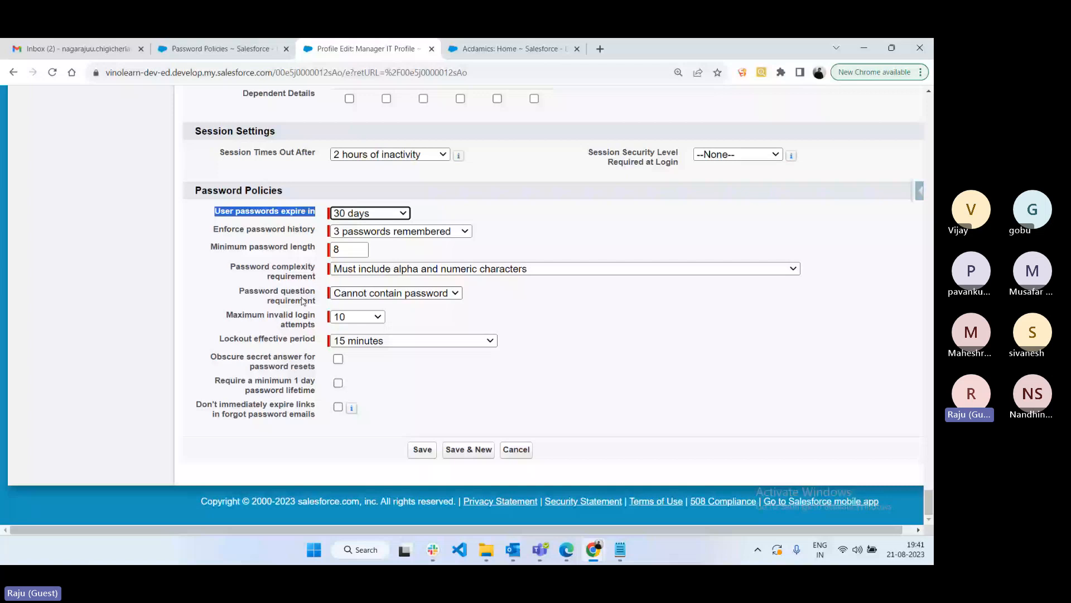
pyautogui.click(368, 213)
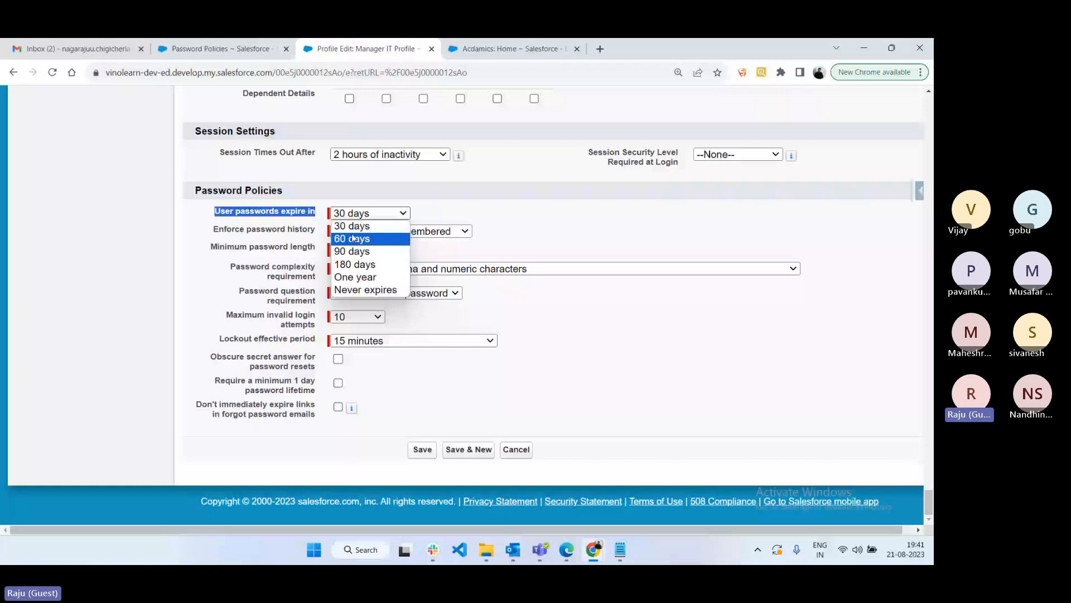
pyautogui.click(354, 251)
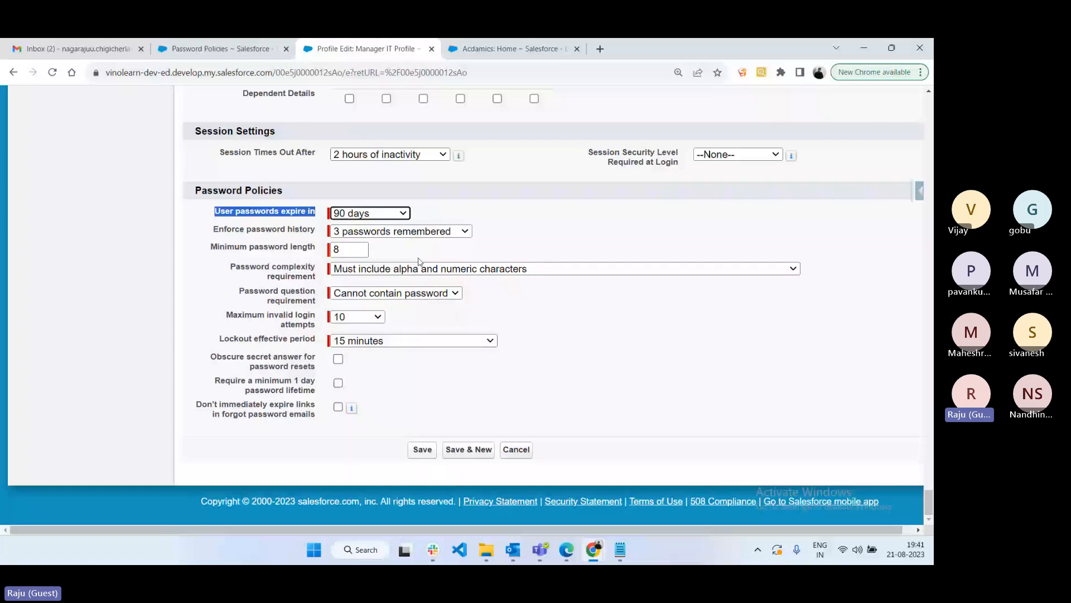
# - Review the Enforce password history choices for the Manager IT Profile
pyautogui.press('Tab')
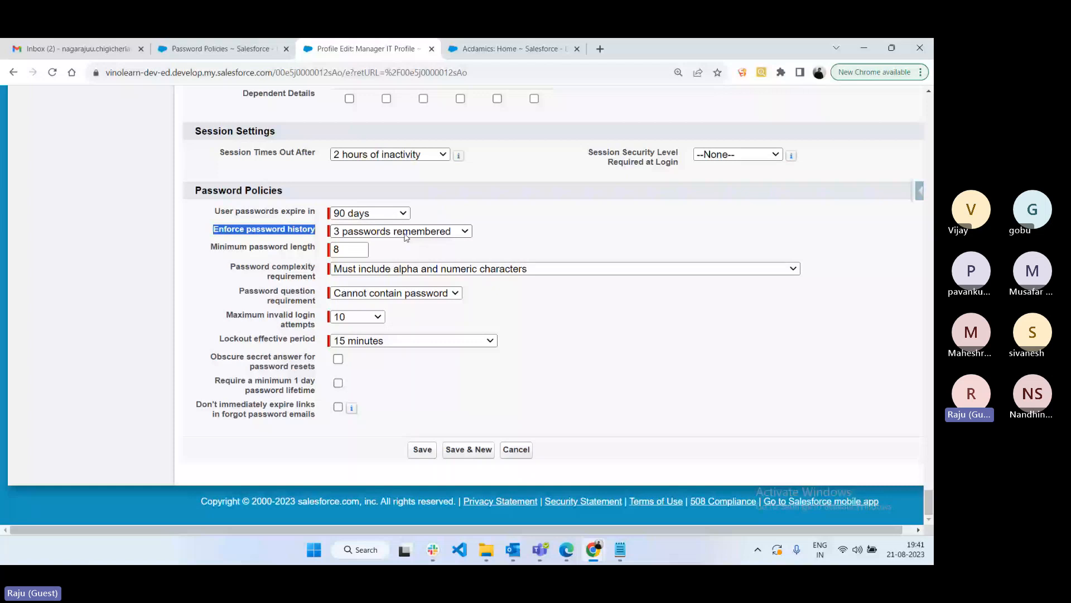
pyautogui.click(406, 234)
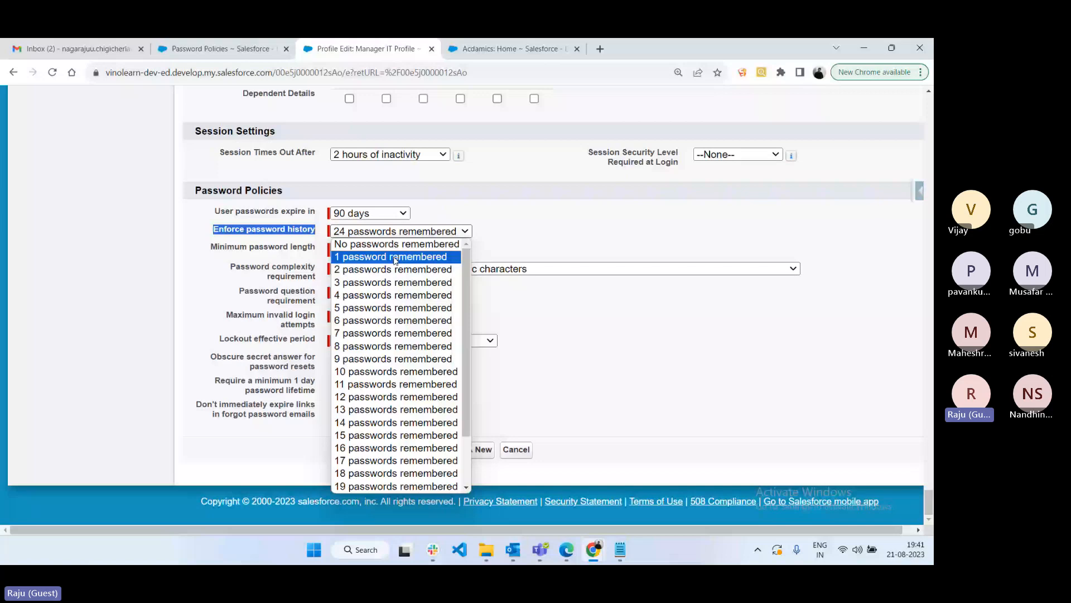
pyautogui.hotkey('alt', 'Tab')
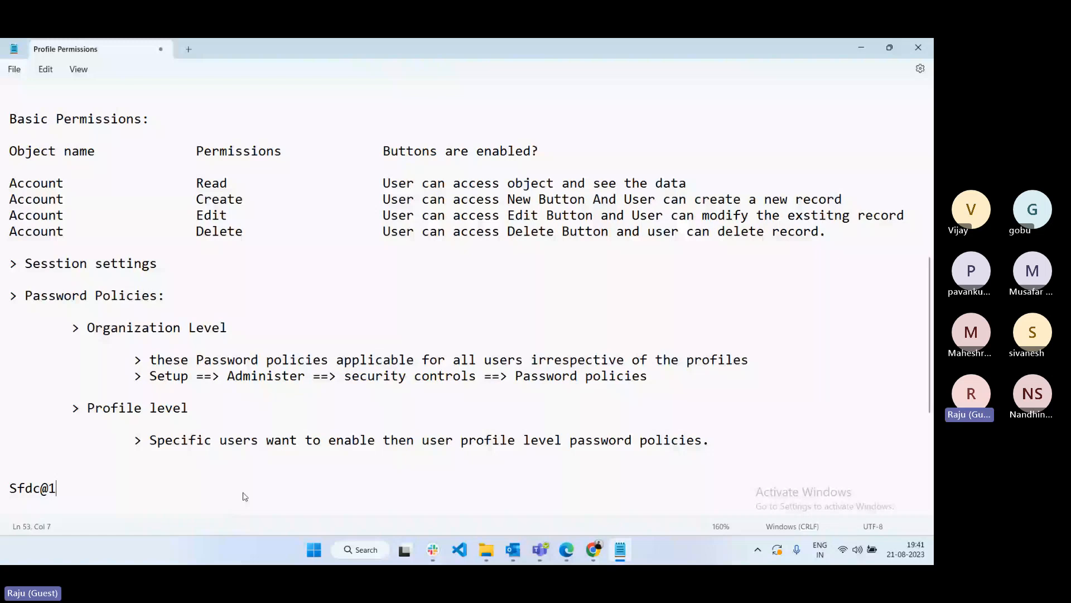
# - Add two sample passwords on new lines below the Profile level notes
pyautogui.press('Return')
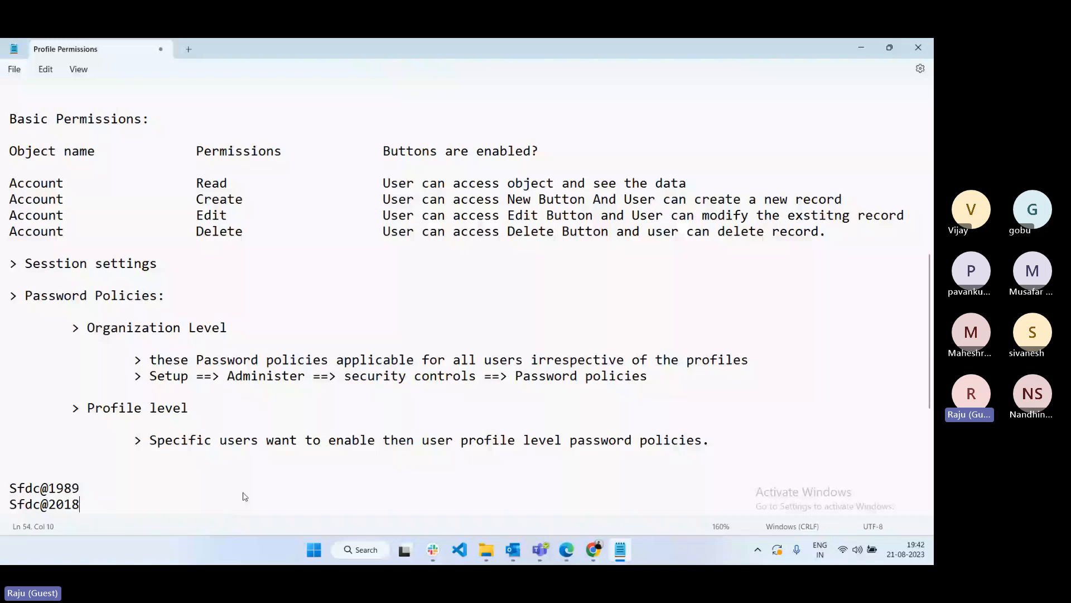
pyautogui.hotkey('alt', 'Tab')
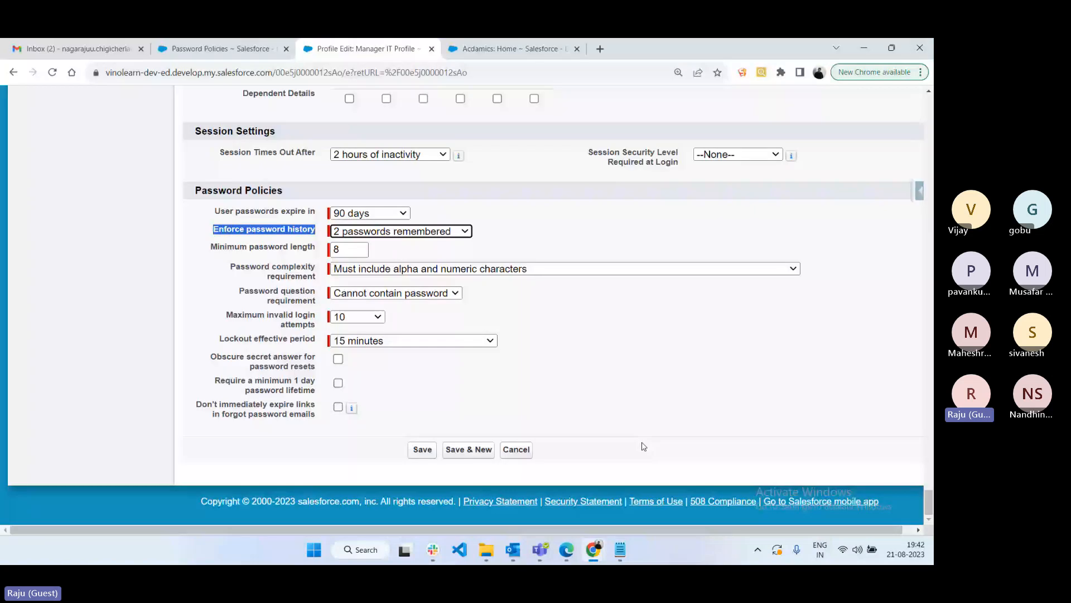
pyautogui.hotkey('alt', 'Tab')
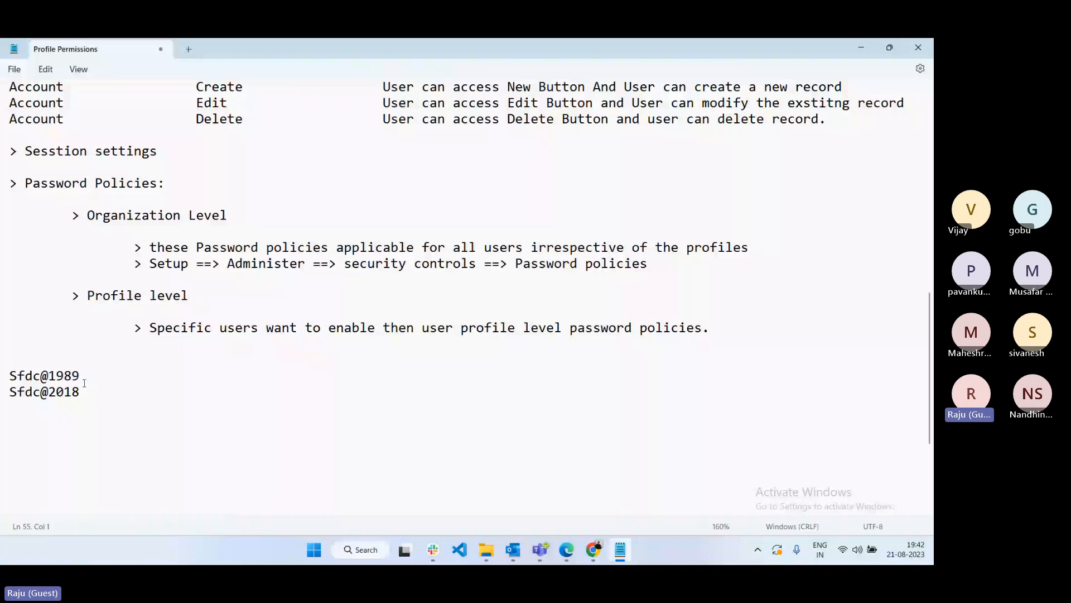
pyautogui.moveTo(10, 371); pyautogui.dragTo(80, 392)
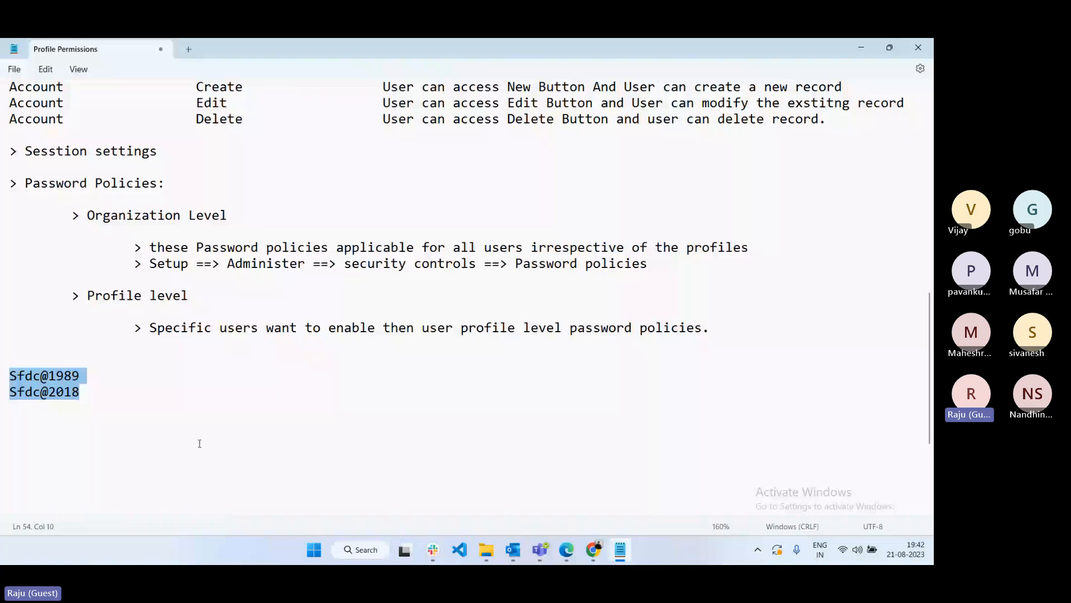
pyautogui.hotkey('alt', 'Tab')
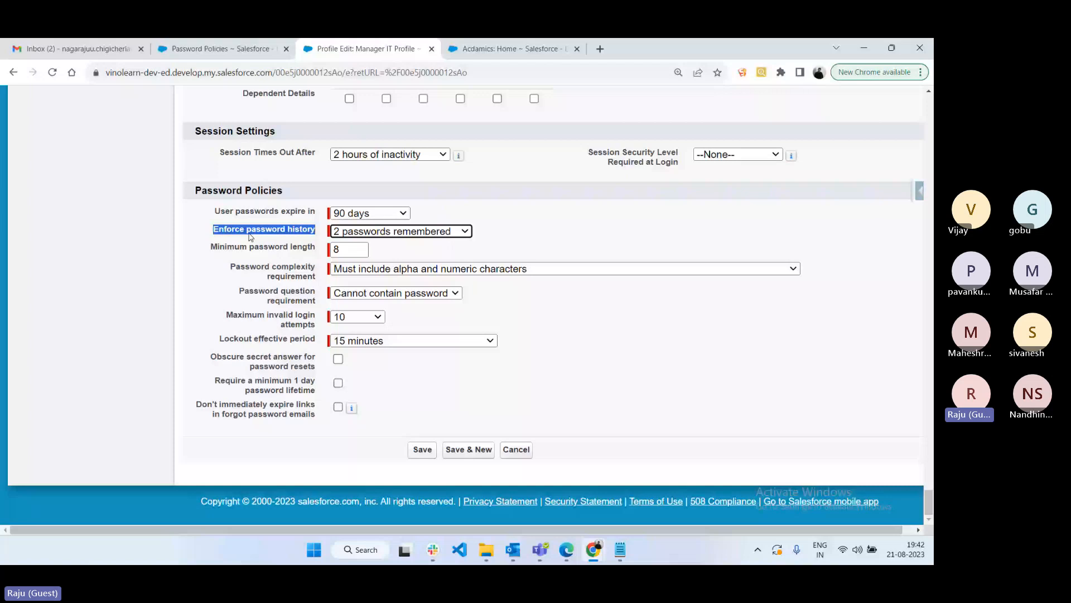
pyautogui.click(619, 550)
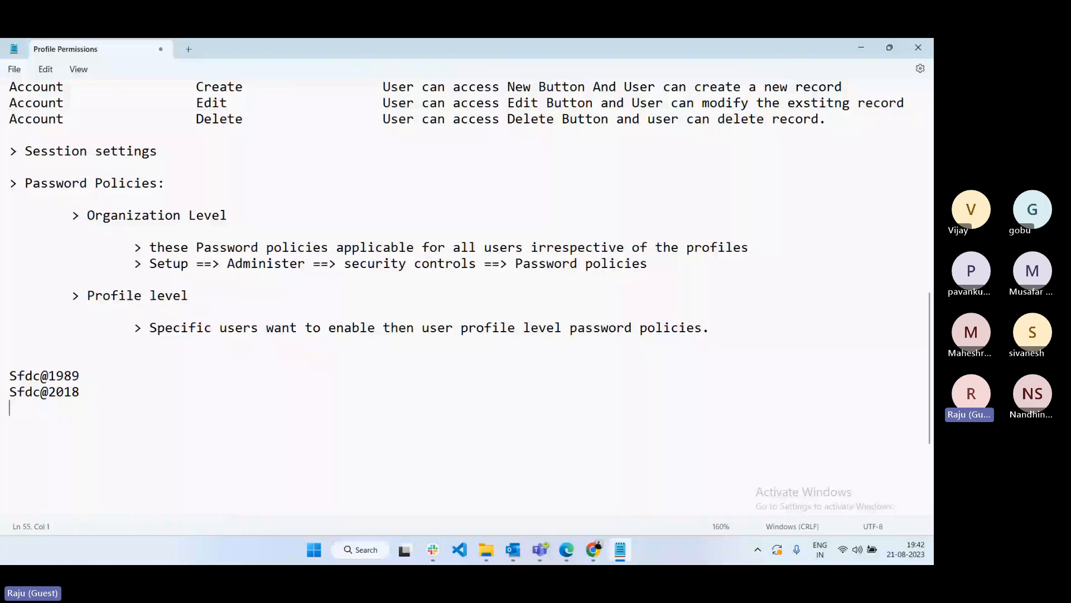
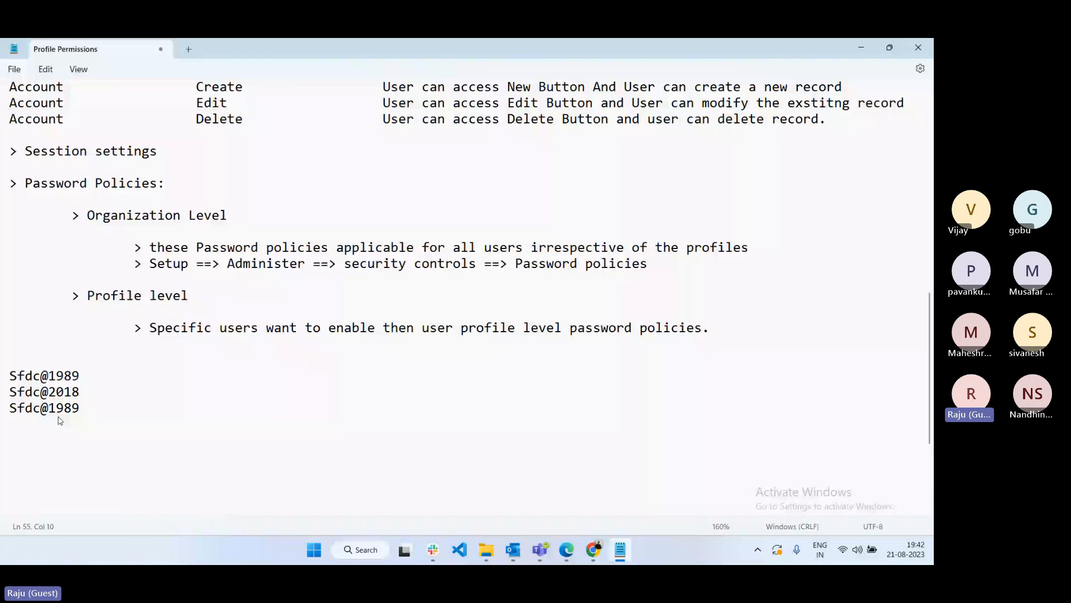
pyautogui.hotkey('alt', 'Tab')
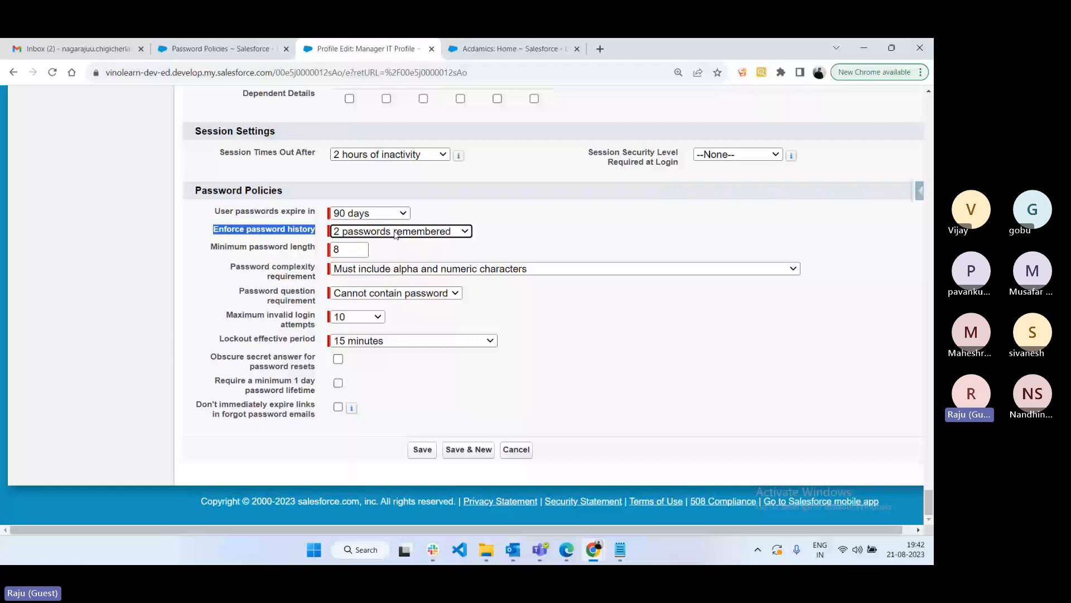
# - Change Enforce password history to No passwords remembered and select the minimum password length value 8
pyautogui.click(396, 233)
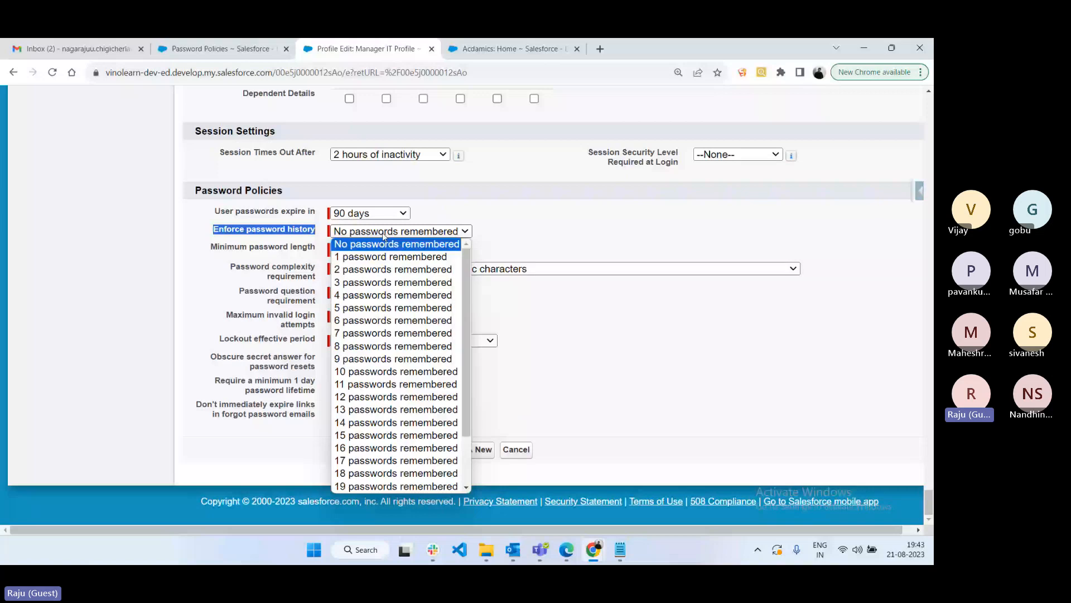
pyautogui.scroll(-1, 445, 390)
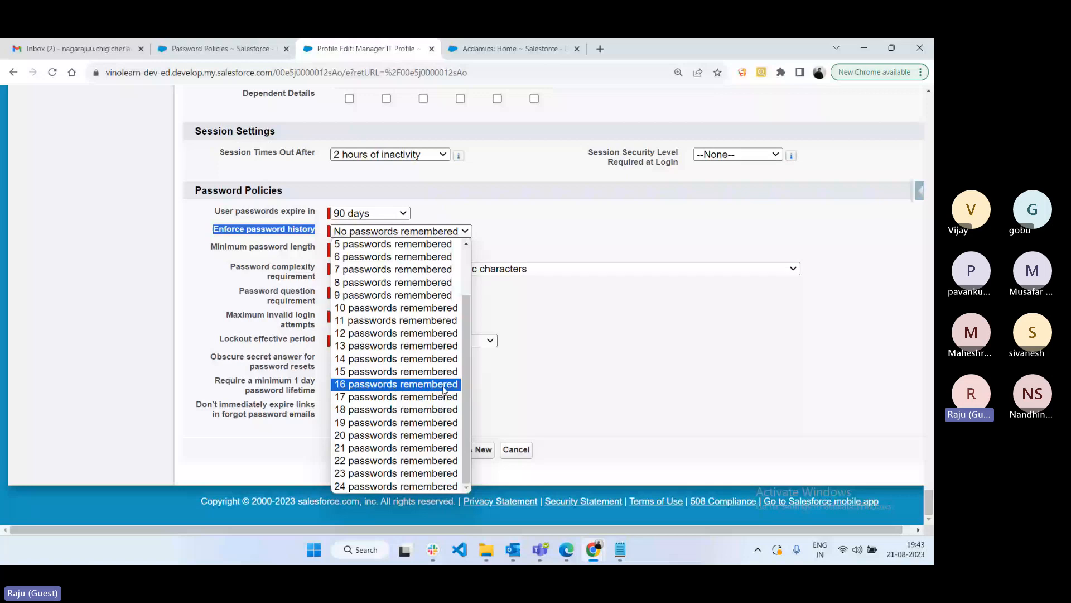
pyautogui.moveTo(211, 246); pyautogui.dragTo(316, 247)
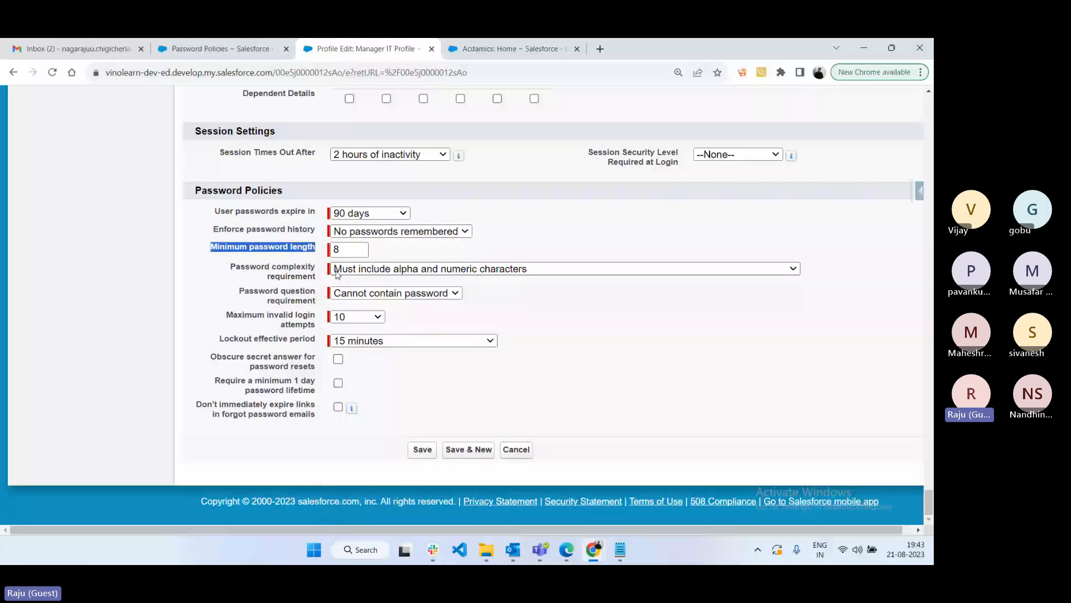
pyautogui.doubleClick(338, 252)
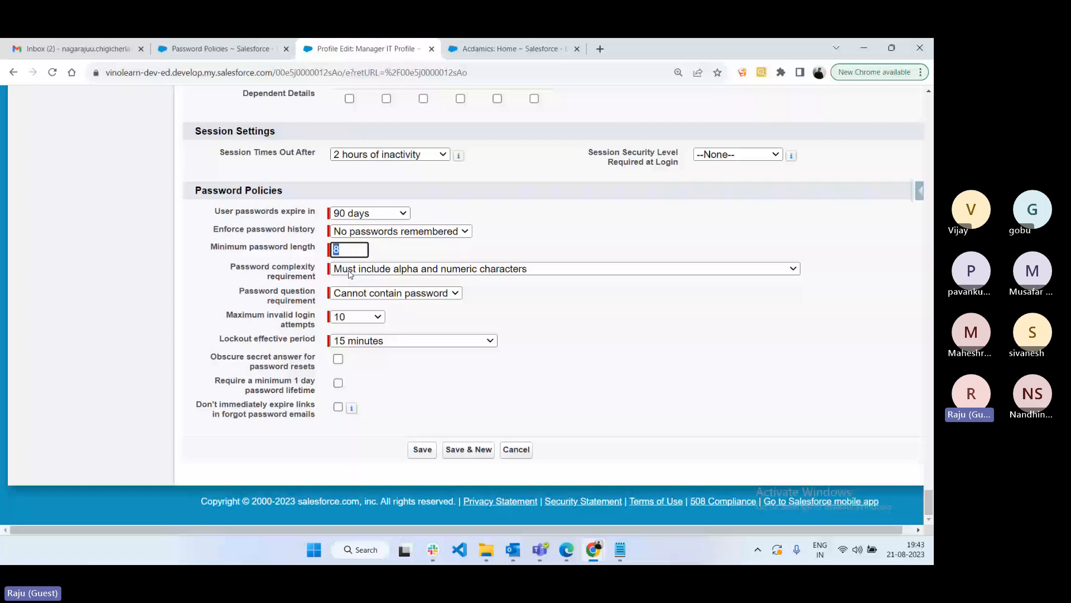
# - Try '3 of the following' and No restriction complexity, restore alpha and numeric, then list password question choices
pyautogui.moveTo(249, 267); pyautogui.dragTo(312, 276)
pyautogui.click(514, 270)
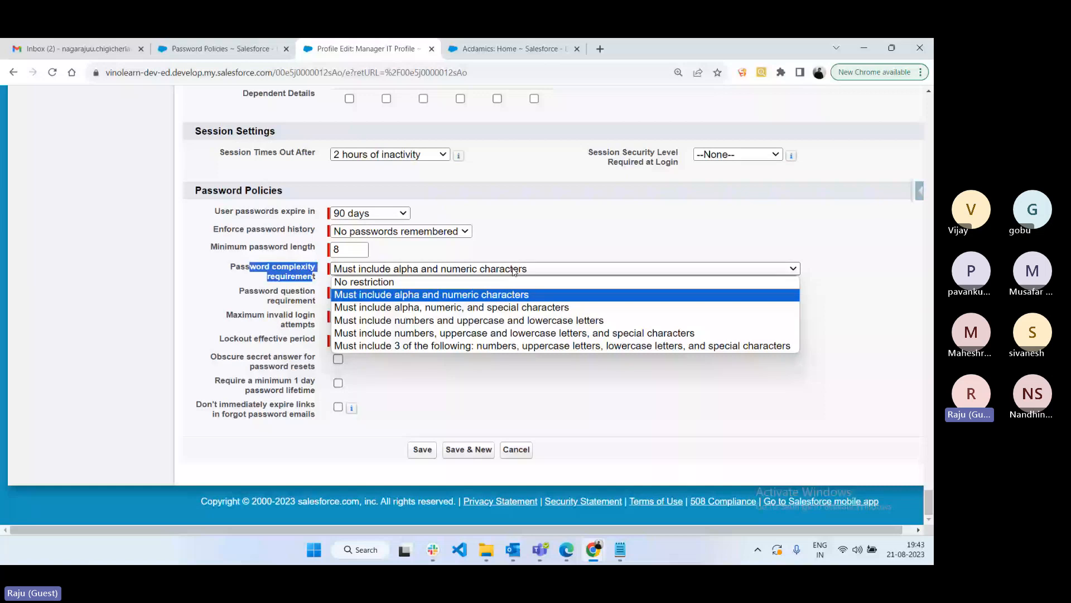
pyautogui.click(550, 345)
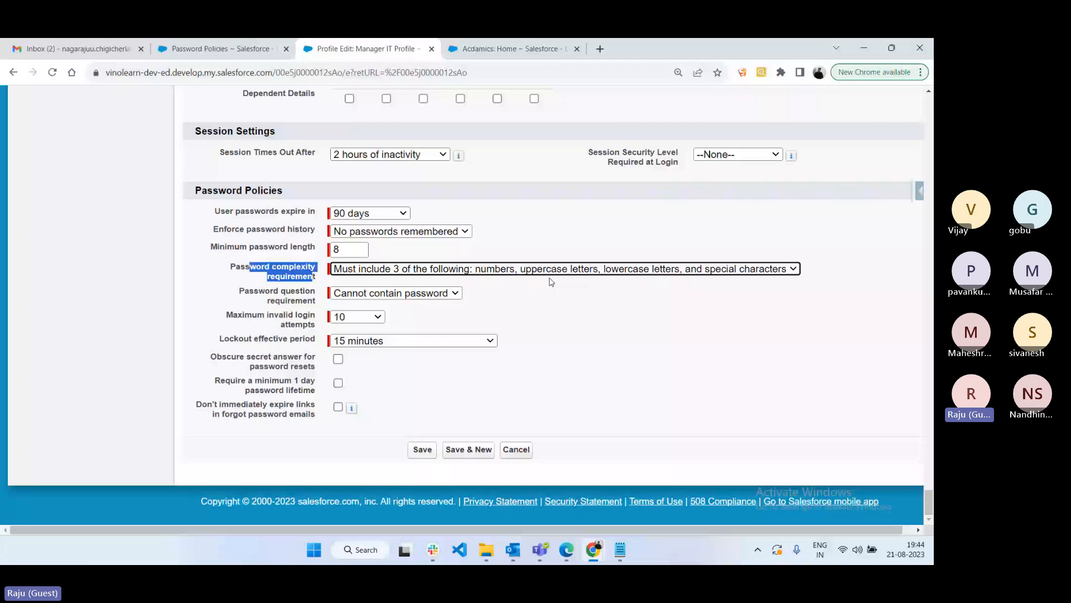
pyautogui.click(551, 282)
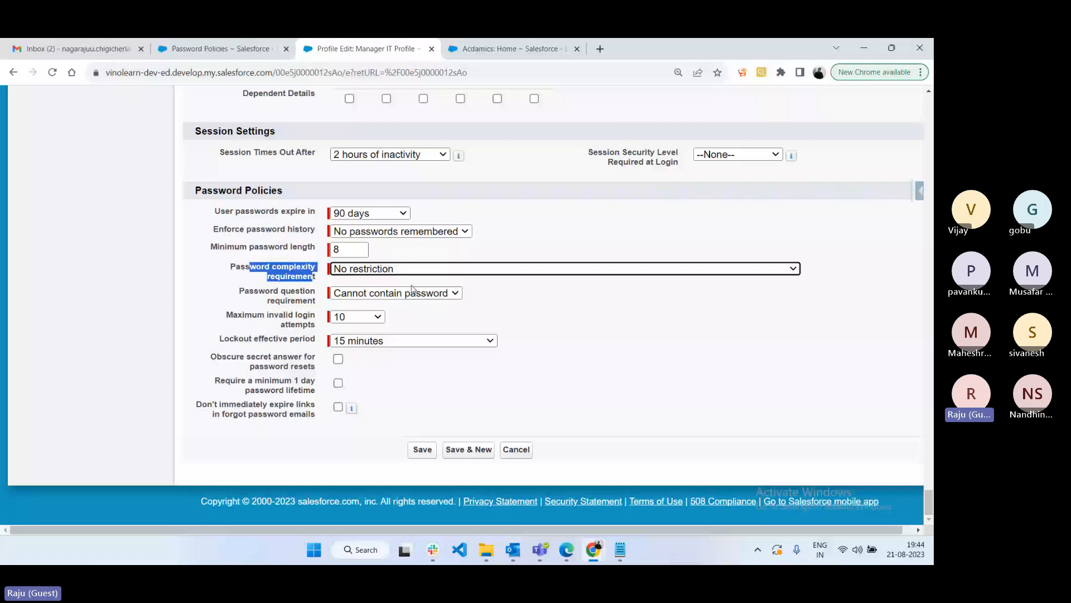
pyautogui.click(412, 288)
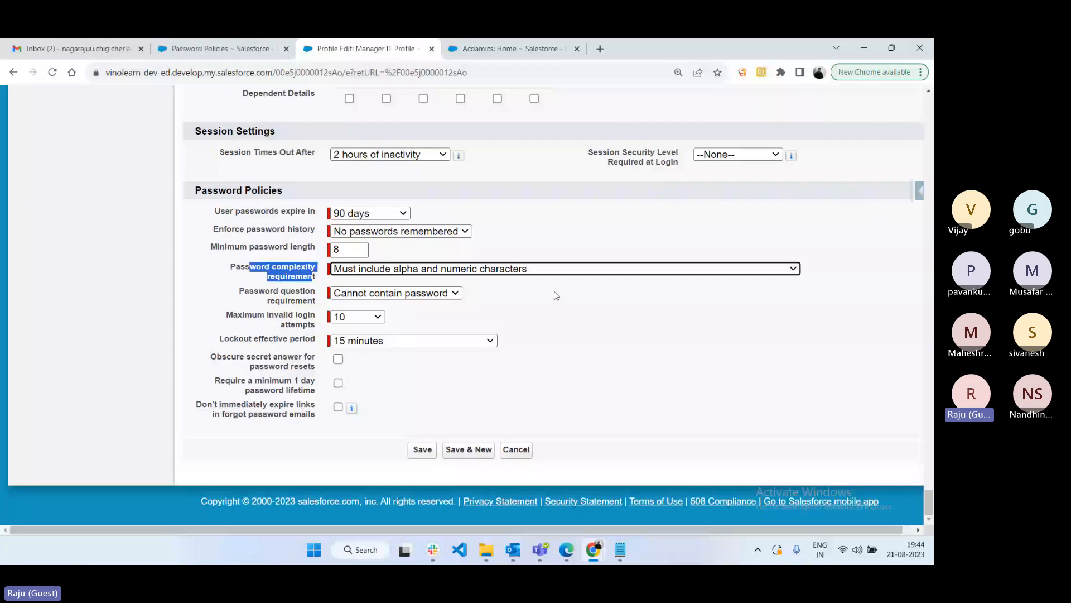
pyautogui.click(377, 294)
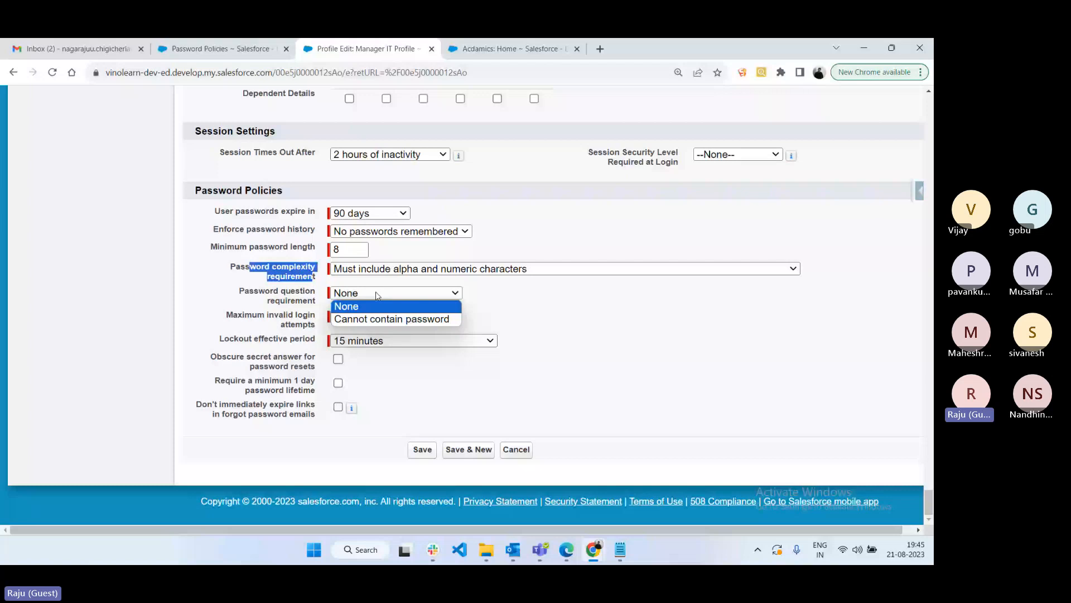
# - Set the password question to Cannot contain password and keep the lockout effective period at 15 minutes
pyautogui.click(392, 319)
pyautogui.moveTo(238, 314); pyautogui.dragTo(323, 326)
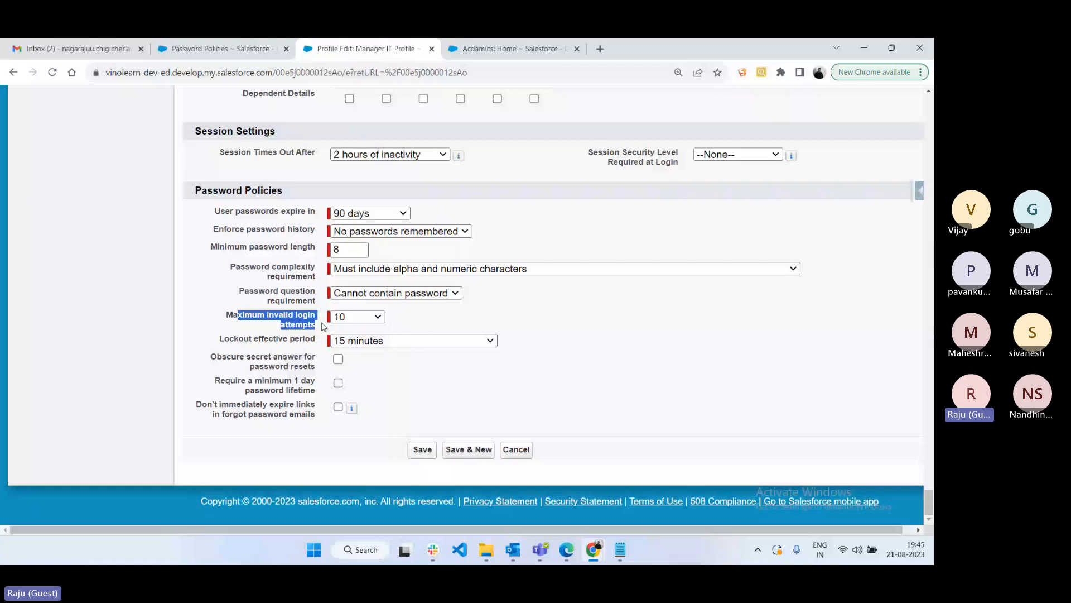
pyautogui.click(362, 317)
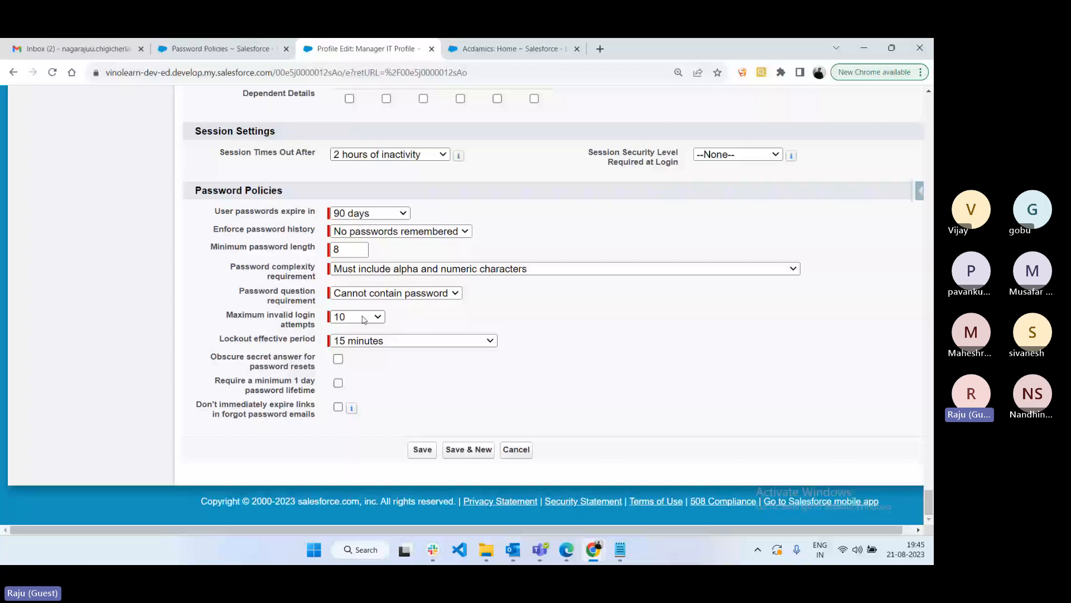
pyautogui.click(363, 340)
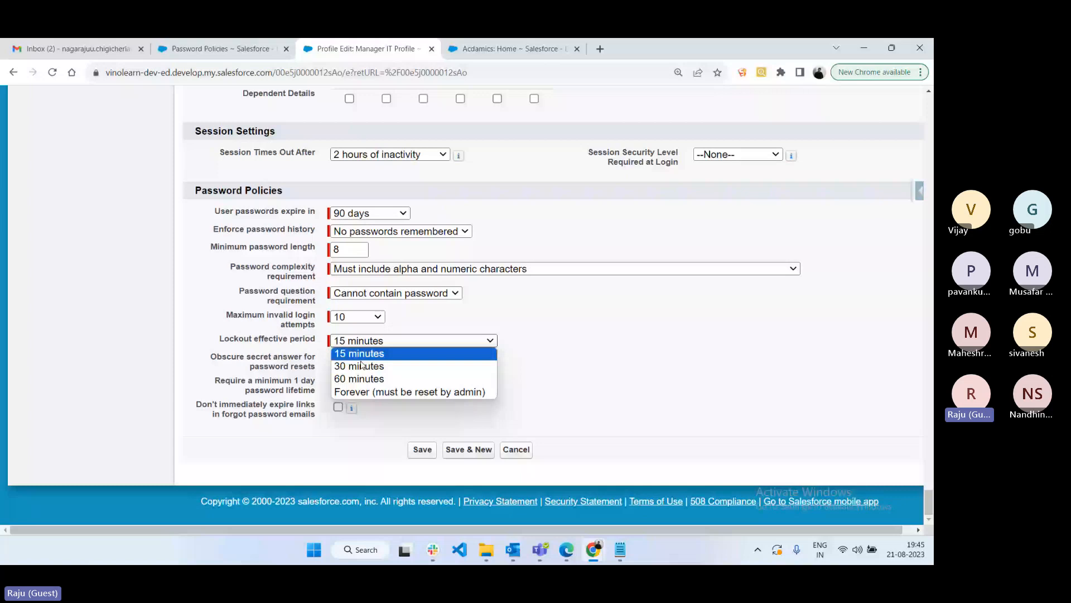
pyautogui.click(404, 392)
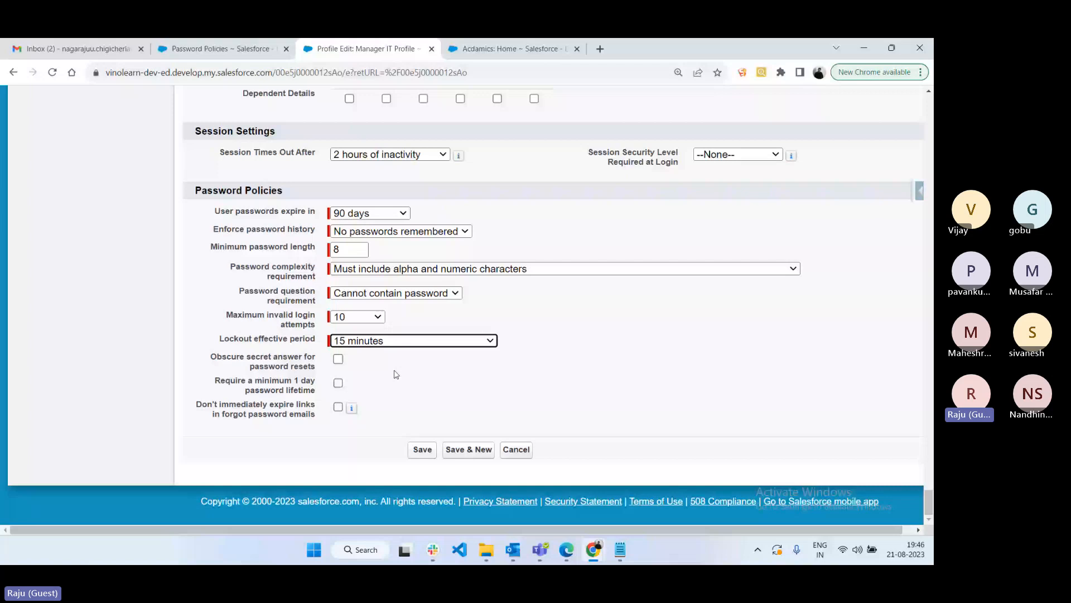
pyautogui.click(392, 371)
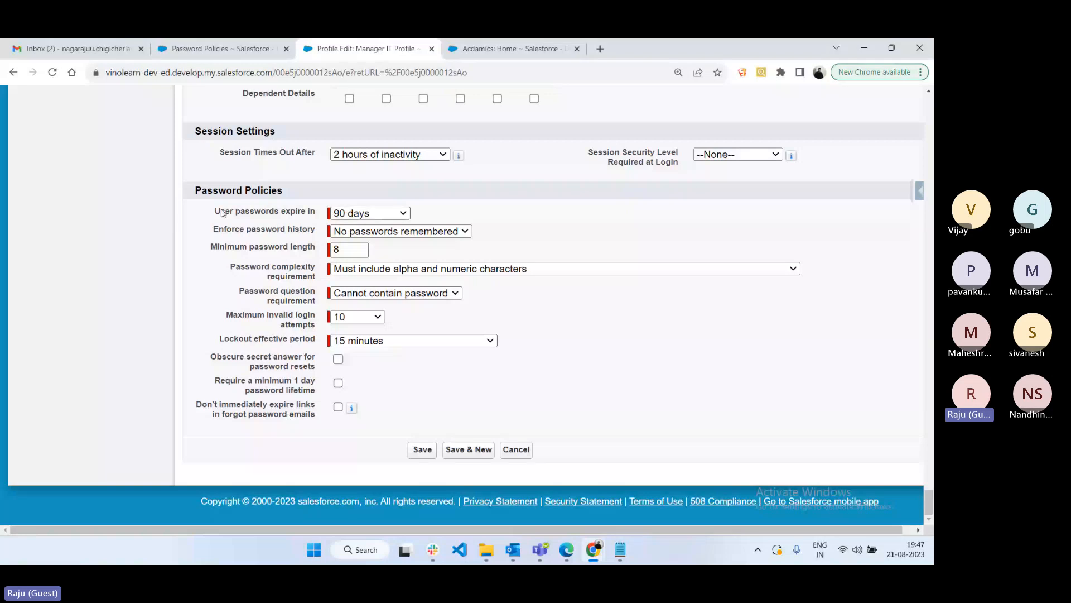
# - Compare the Manager IT Profile's password policies with the org-wide Password Policies settings
pyautogui.moveTo(221, 212); pyautogui.dragTo(327, 423)
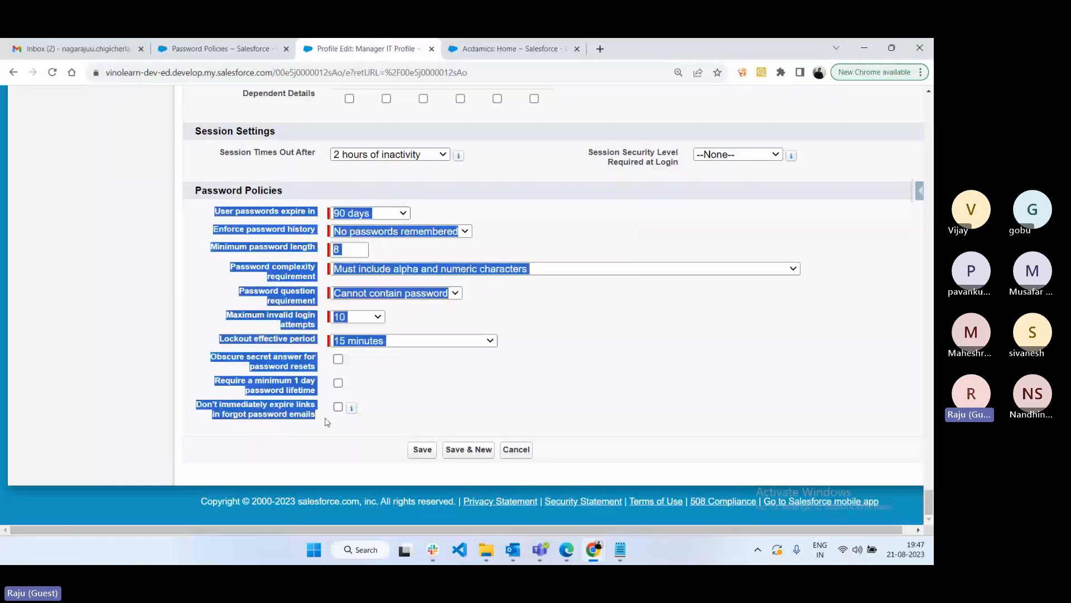
pyautogui.click(457, 392)
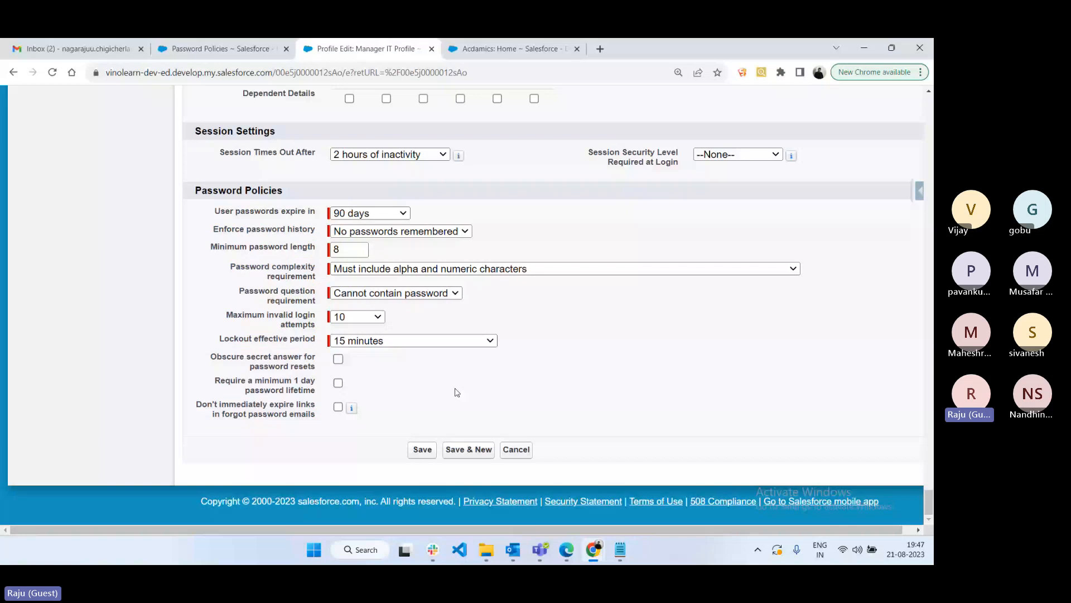
pyautogui.click(200, 45)
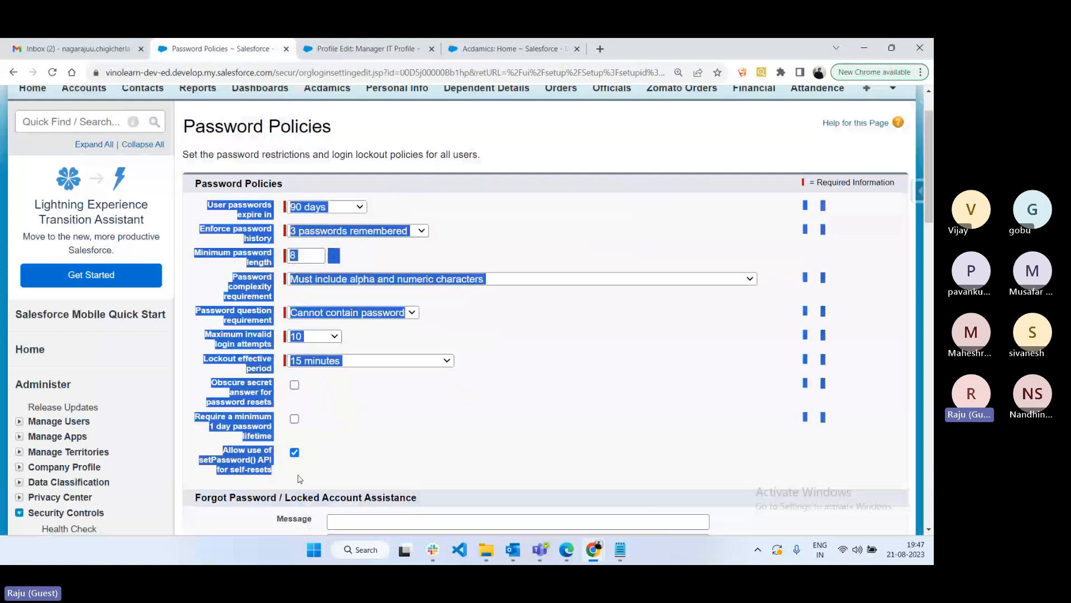
pyautogui.click(358, 425)
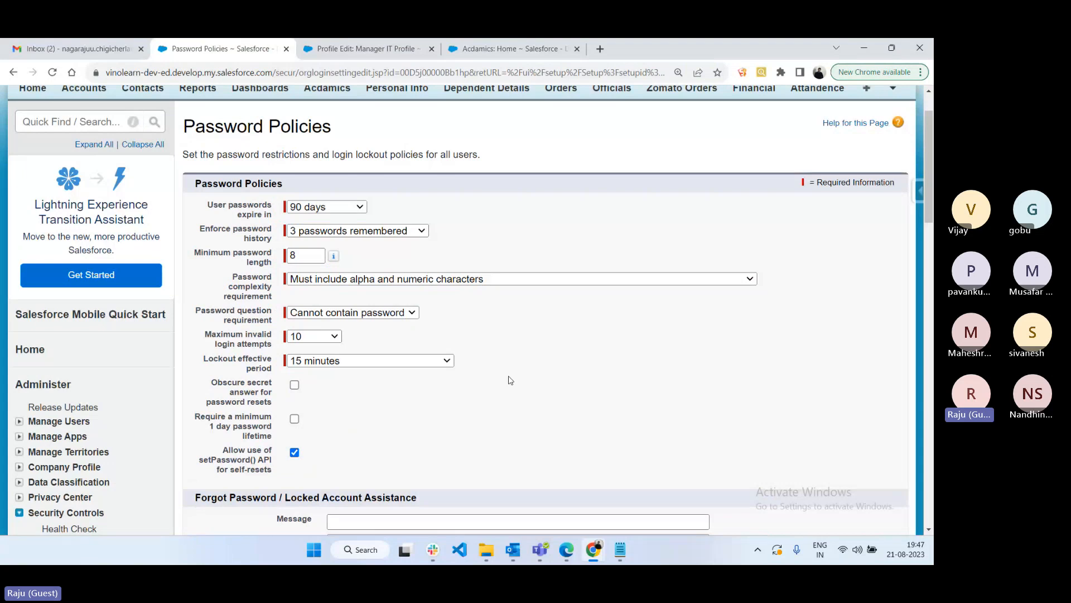
pyautogui.click(376, 47)
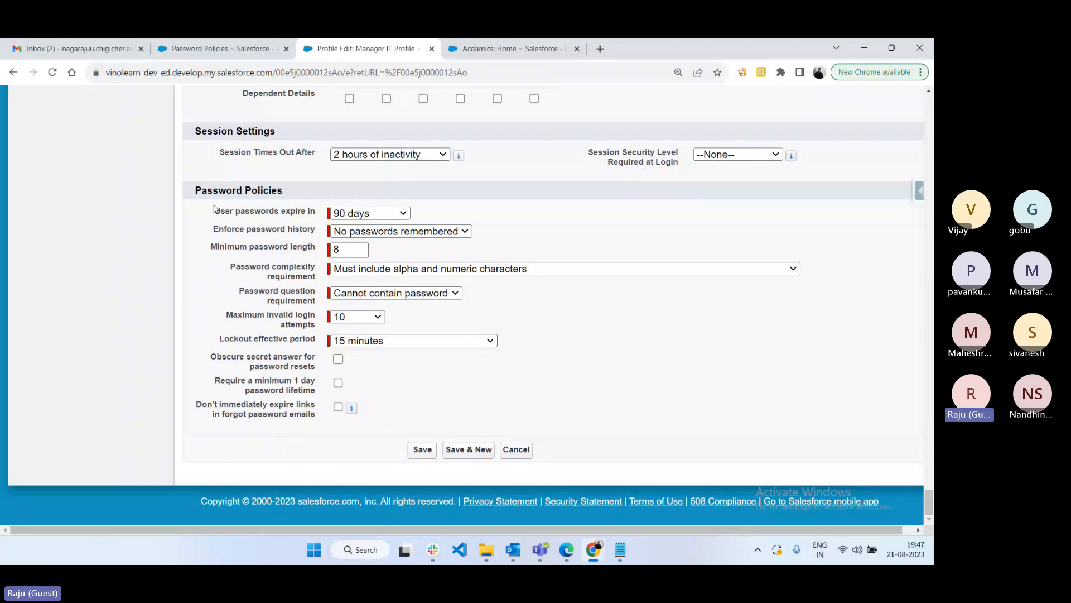
pyautogui.moveTo(213, 208); pyautogui.dragTo(316, 416)
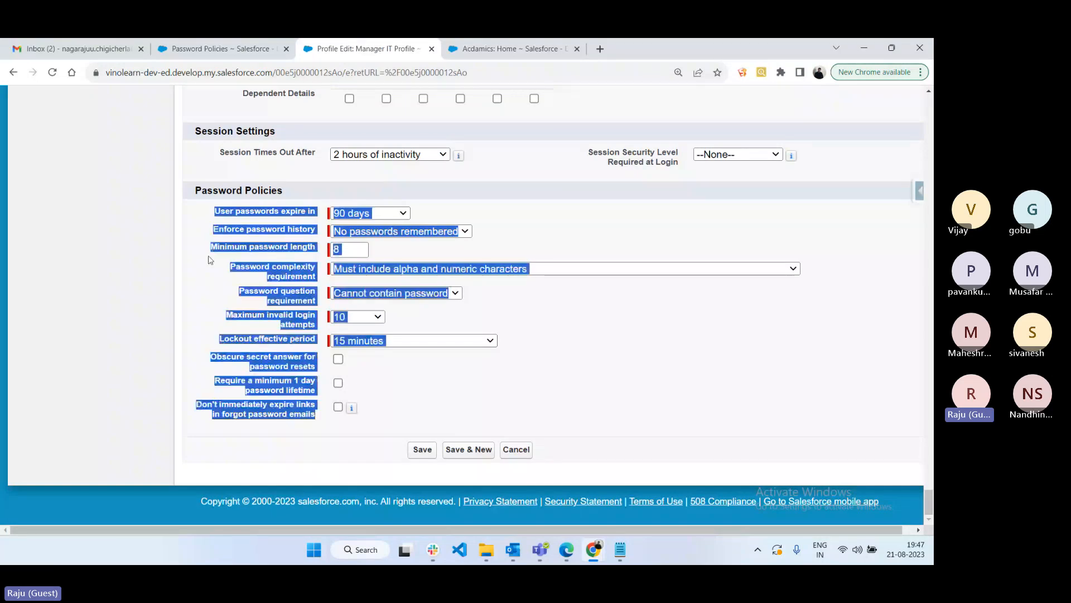
# - Cancel the profile edit without saving and bring the Profile Permissions notes forward
pyautogui.click(210, 259)
pyautogui.click(516, 449)
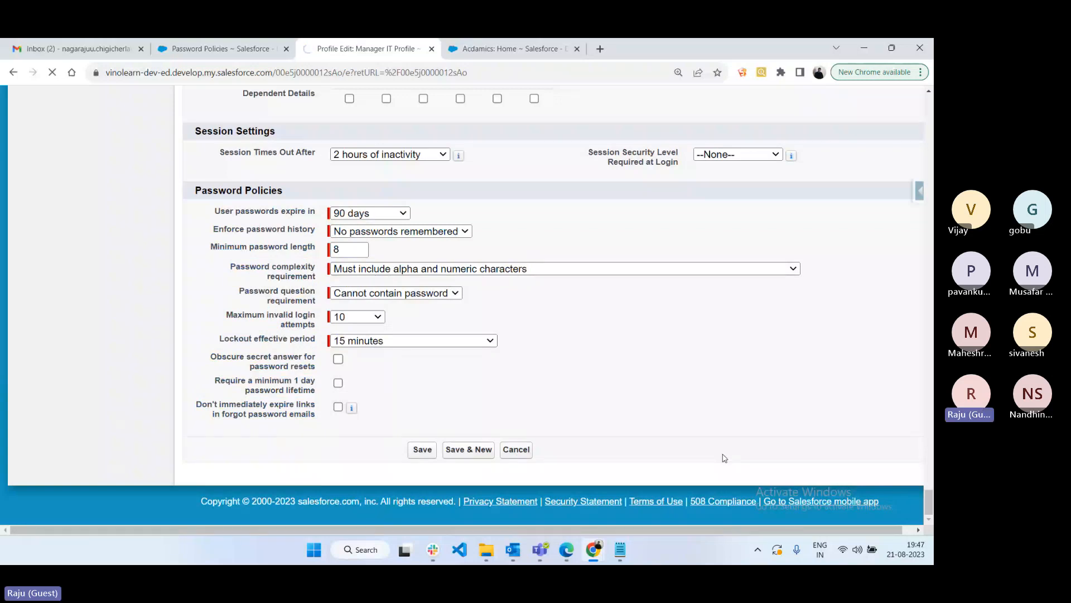
pyautogui.click(620, 549)
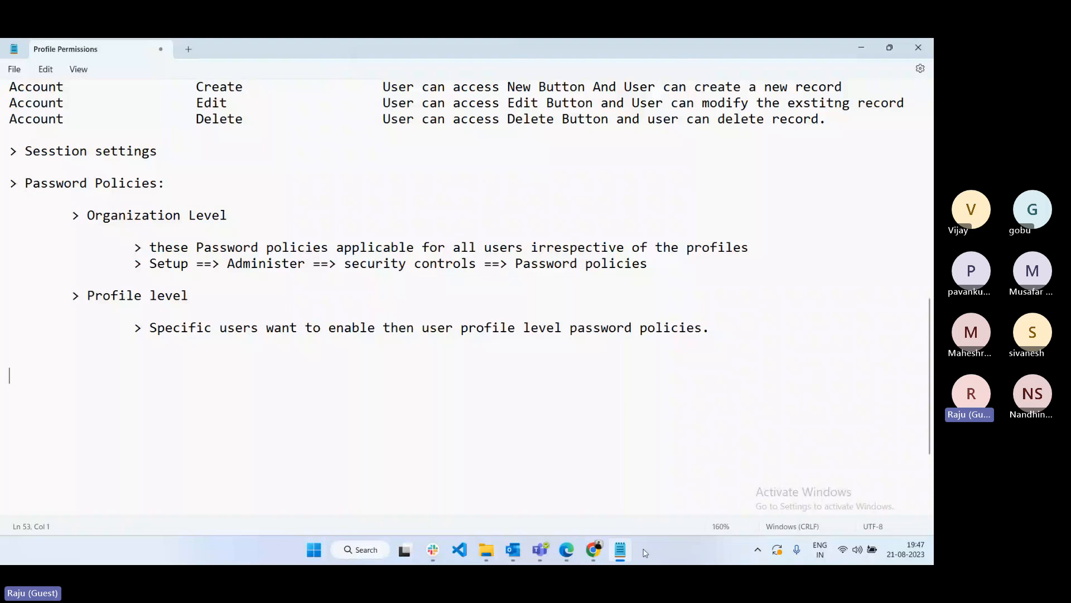
pyautogui.scroll(10, 141, 216)
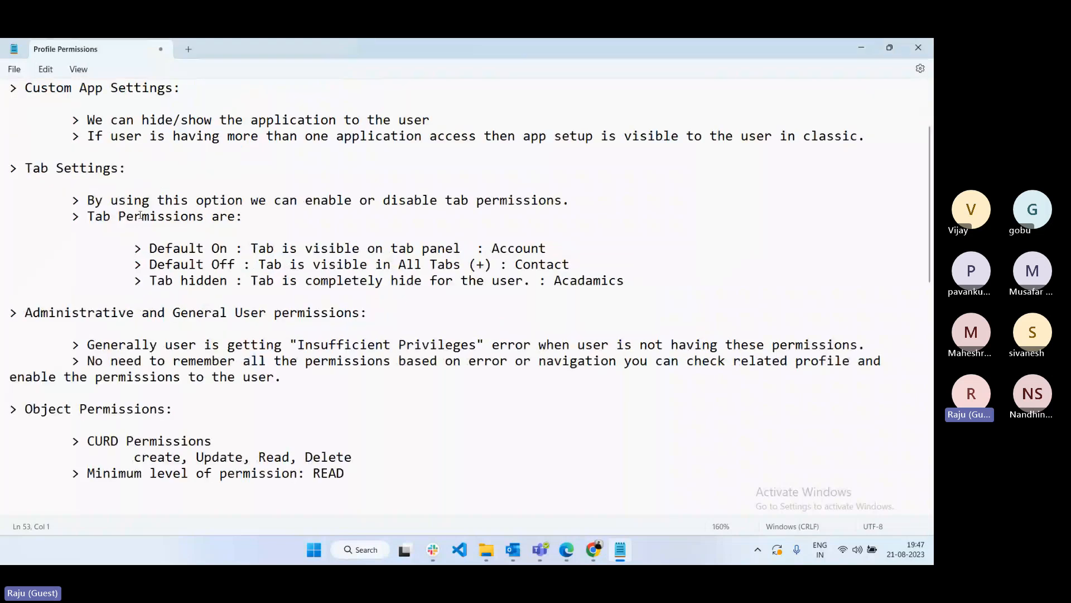
pyautogui.scroll(2, 140, 216)
pyautogui.click(48, 235)
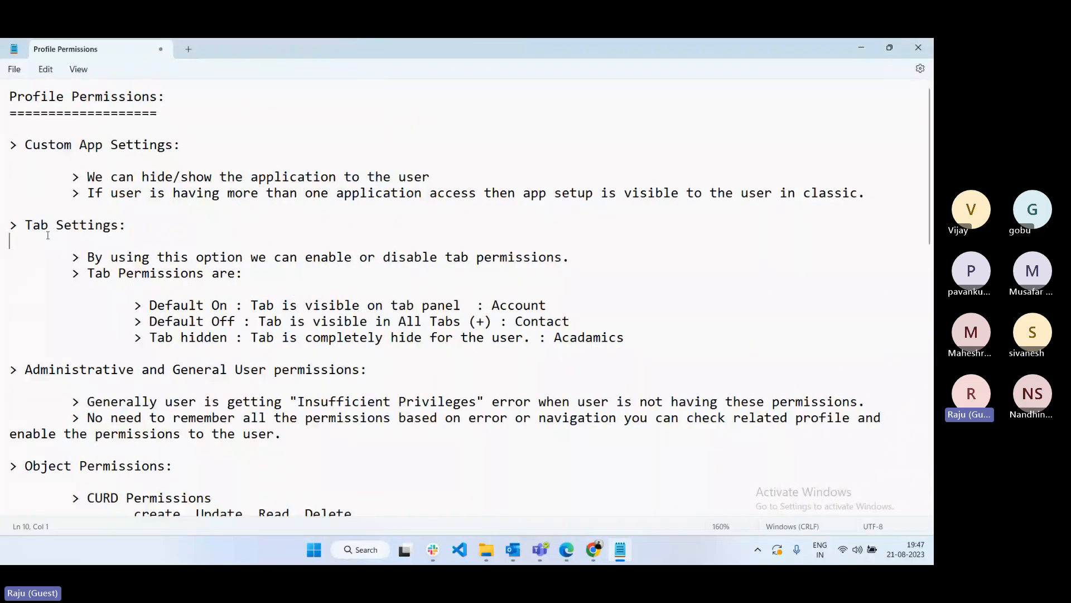
pyautogui.scroll(-5, 98, 276)
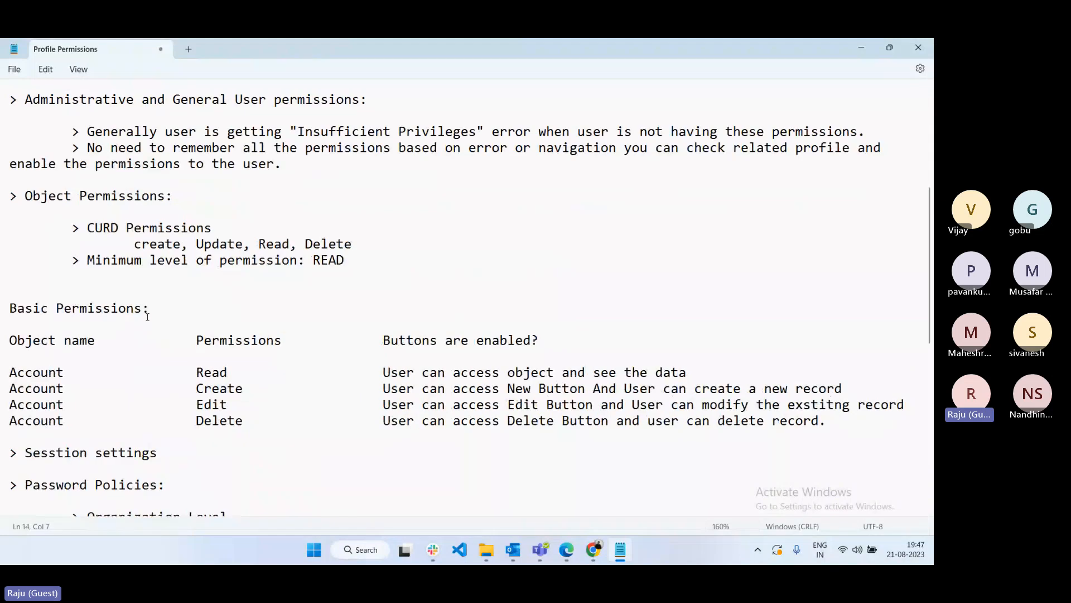
pyautogui.scroll(-4, 148, 317)
pyautogui.moveTo(57, 292); pyautogui.dragTo(185, 302)
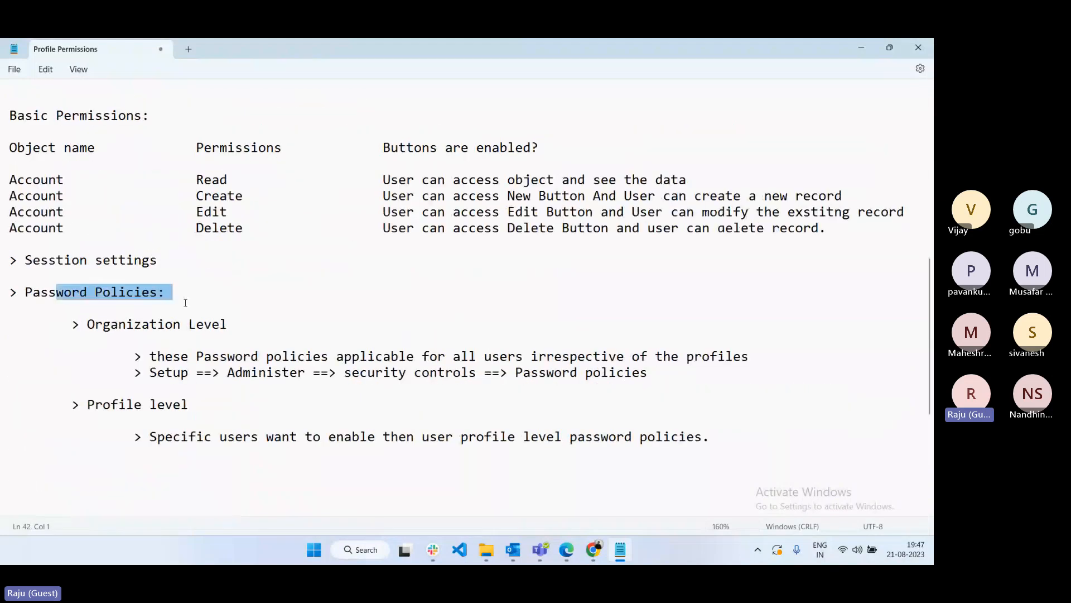
pyautogui.scroll(-3, 438, 474)
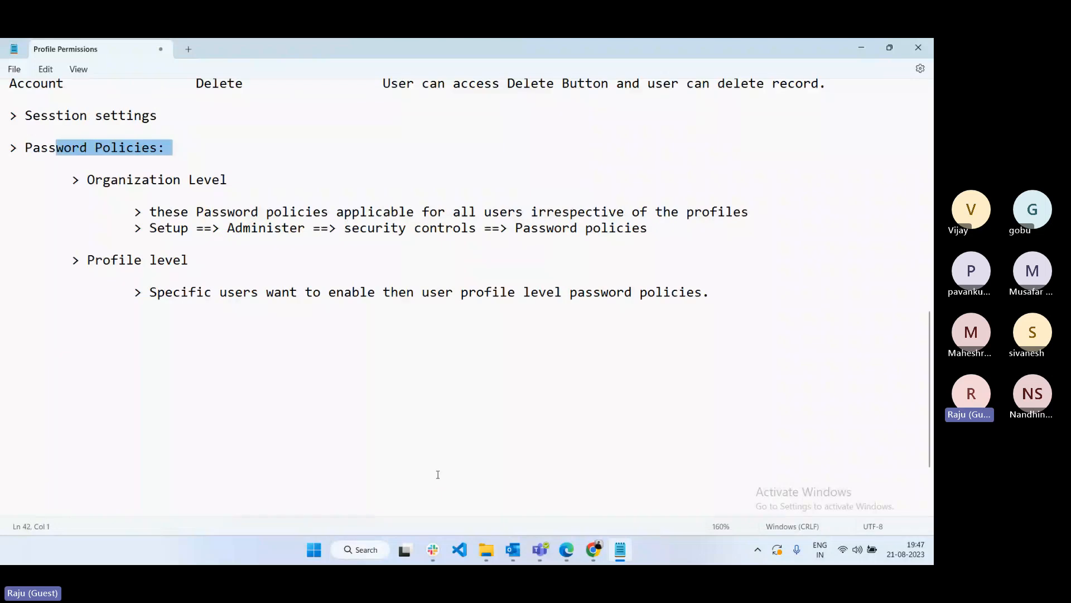
pyautogui.click(275, 395)
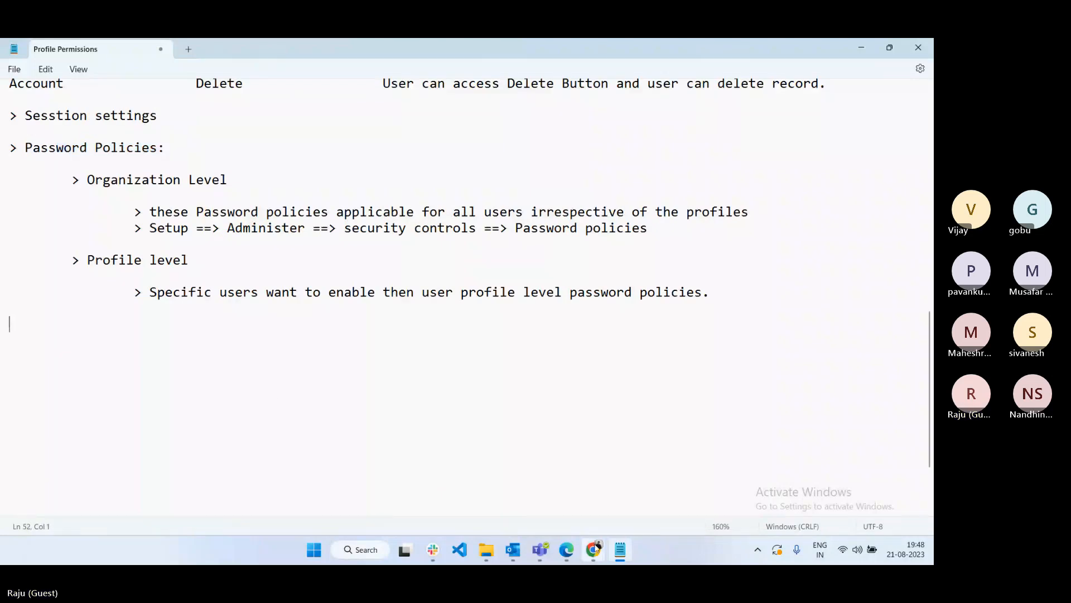
pyautogui.click(592, 552)
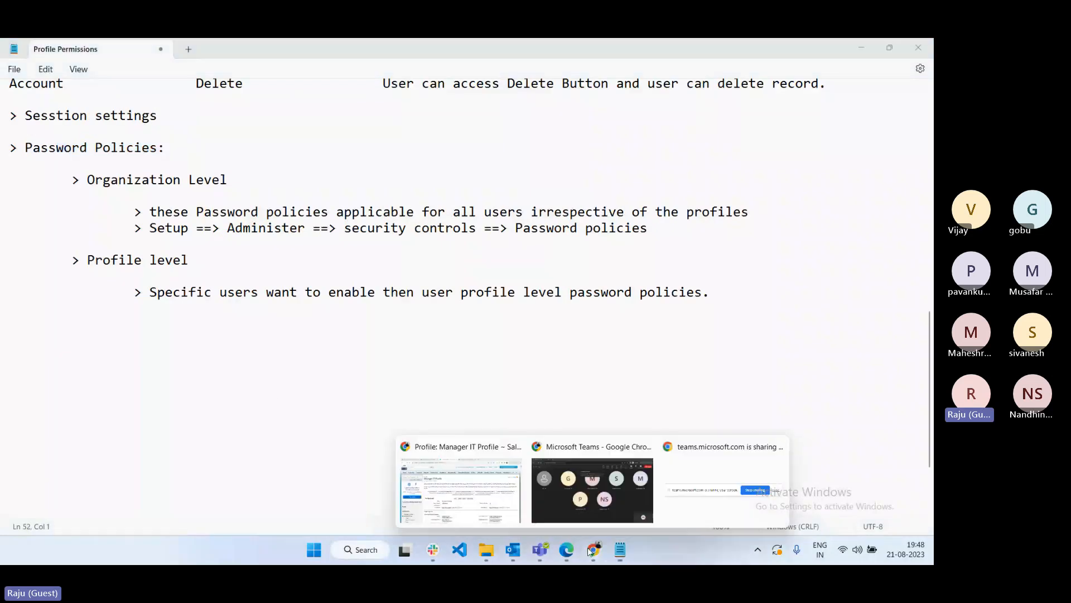
pyautogui.click(474, 493)
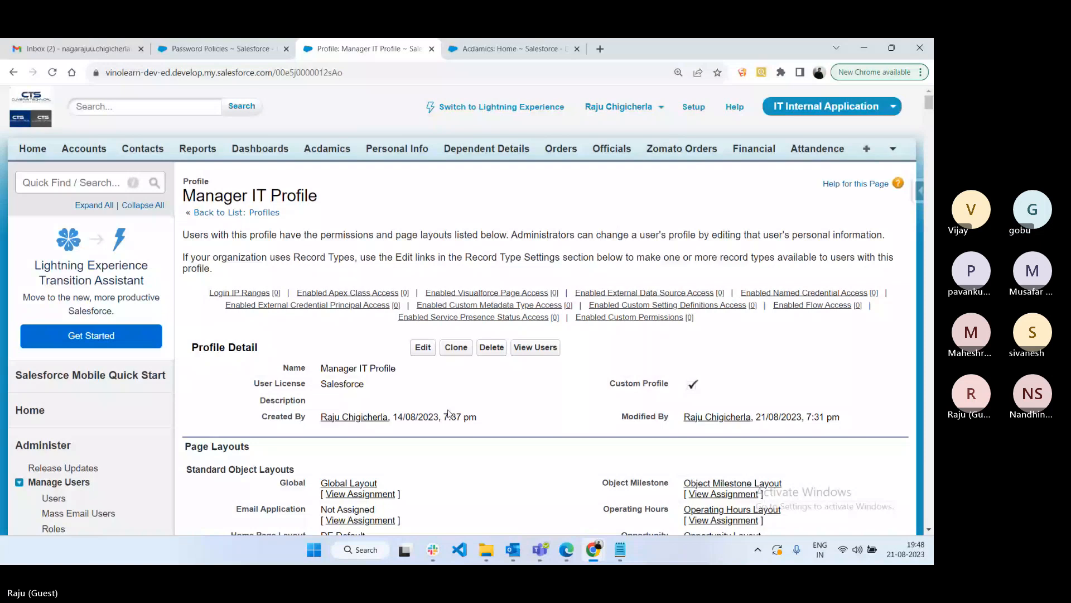
pyautogui.click(594, 549)
pyautogui.click(619, 548)
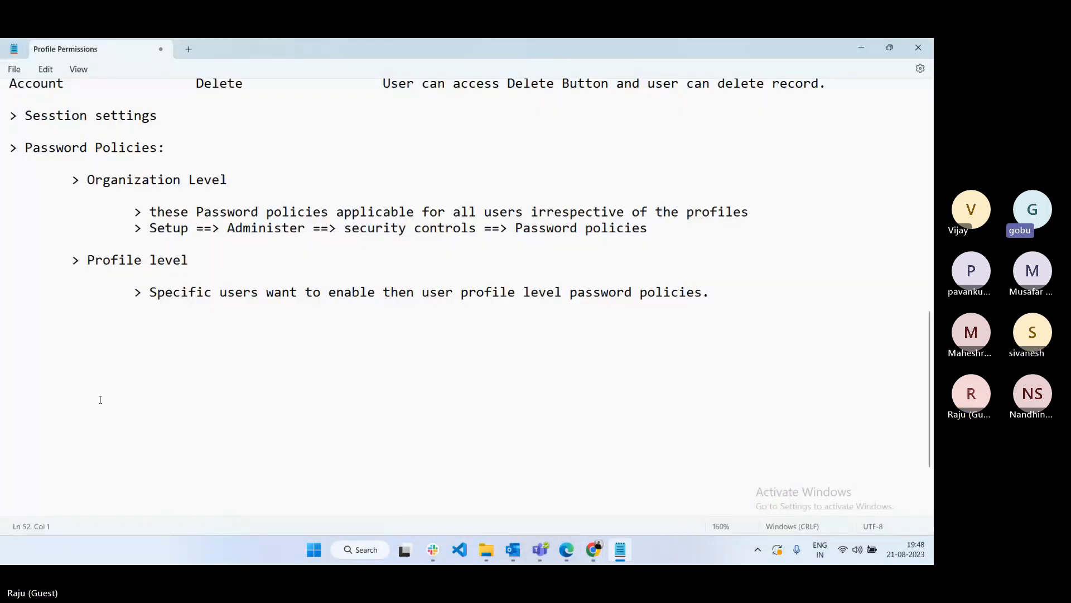
# - Add a line of = signs and the intro '> Below permissions are enable/disable in detail page or view mode:'
pyautogui.write('====')
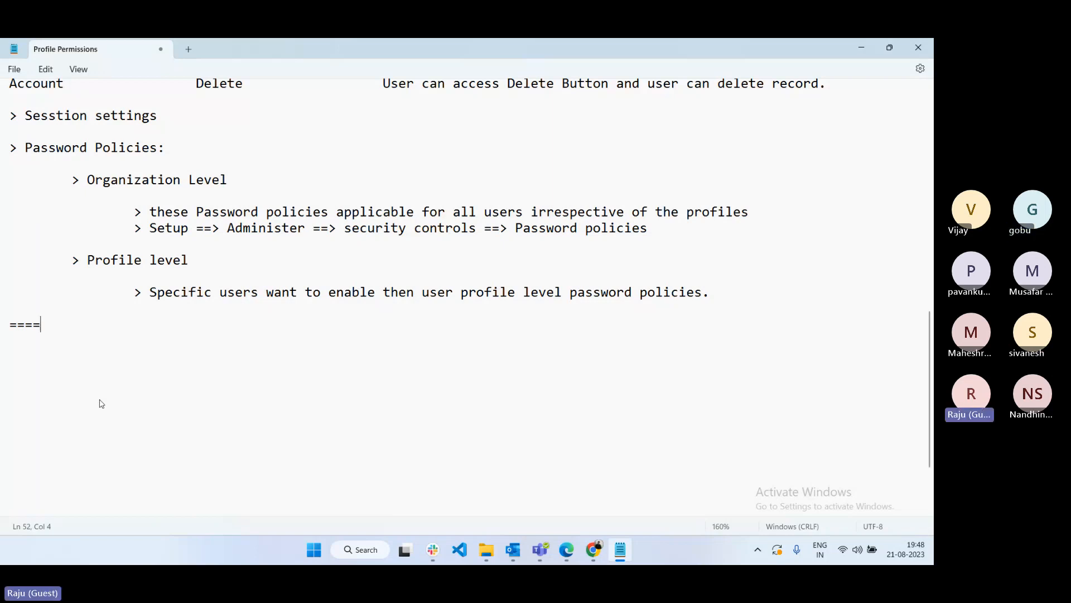
pyautogui.write('================================================================================================')
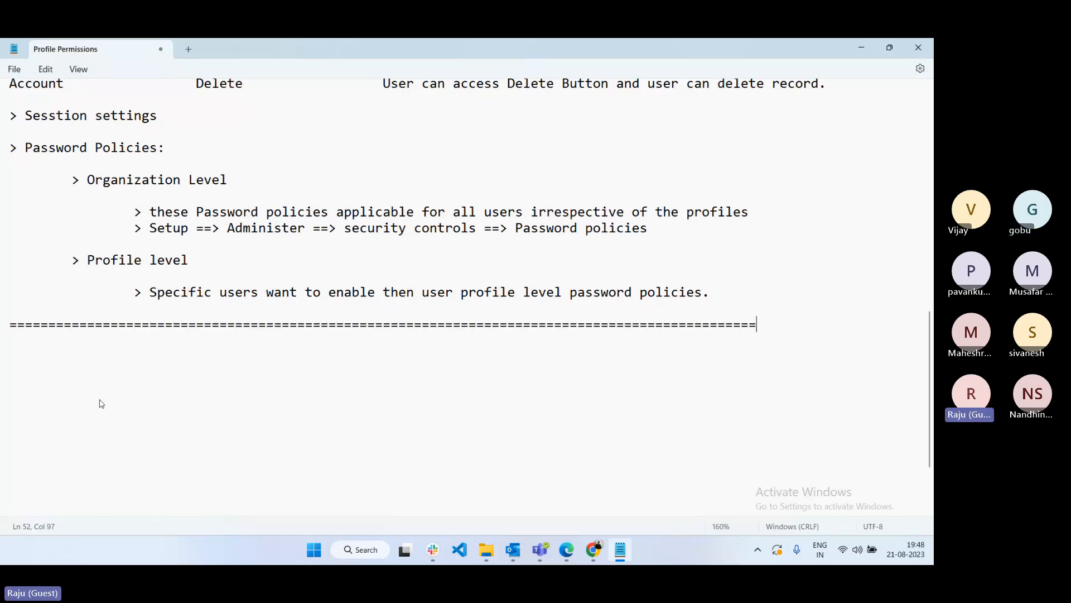
pyautogui.press('Return')
pyautogui.press('Return')
pyautogui.write('> Below permi')
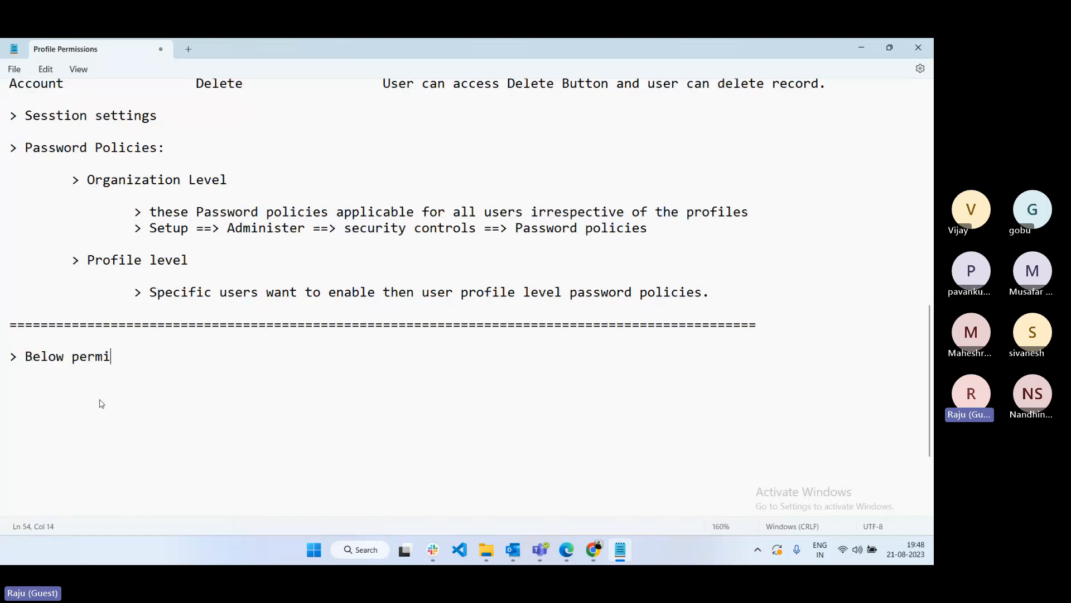
pyautogui.write('ssions are enab')
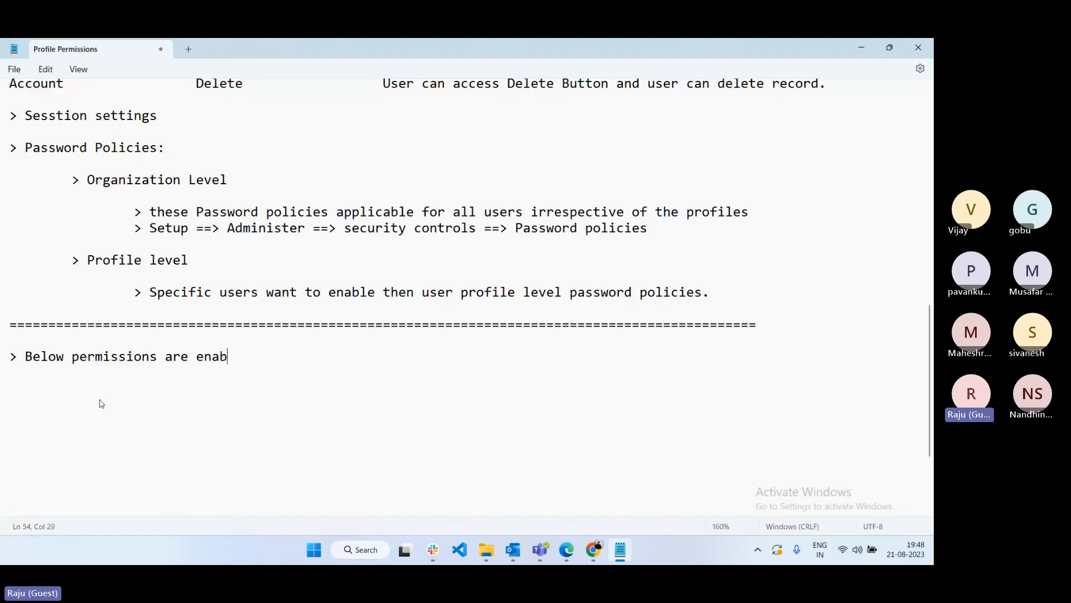
pyautogui.write('le/disable in detail page')
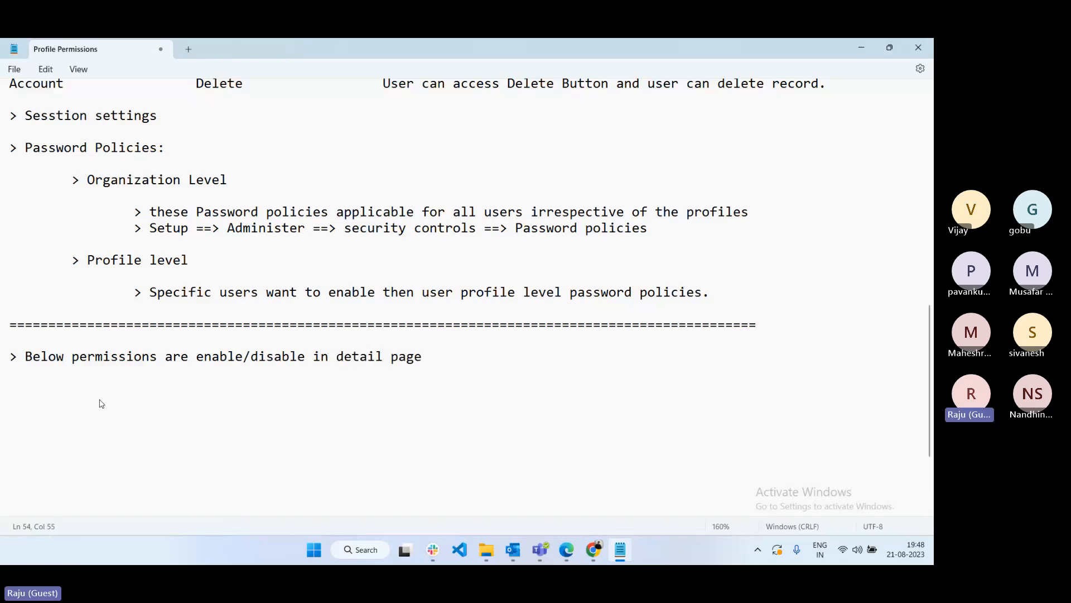
pyautogui.write(' or view mode:')
pyautogui.press('Return')
pyautogui.press('Return')
# - List Pagelyaout assignment, Record type permissions and Field level Security as indented items
pyautogui.press('Tab')
pyautogui.write('> ')
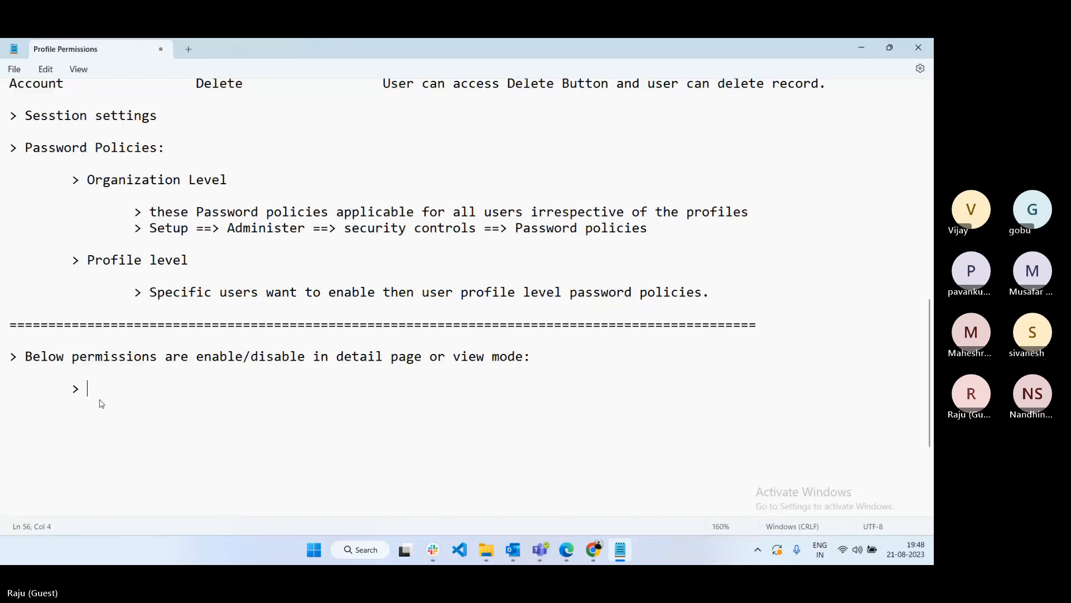
pyautogui.write('Pagelyaout ')
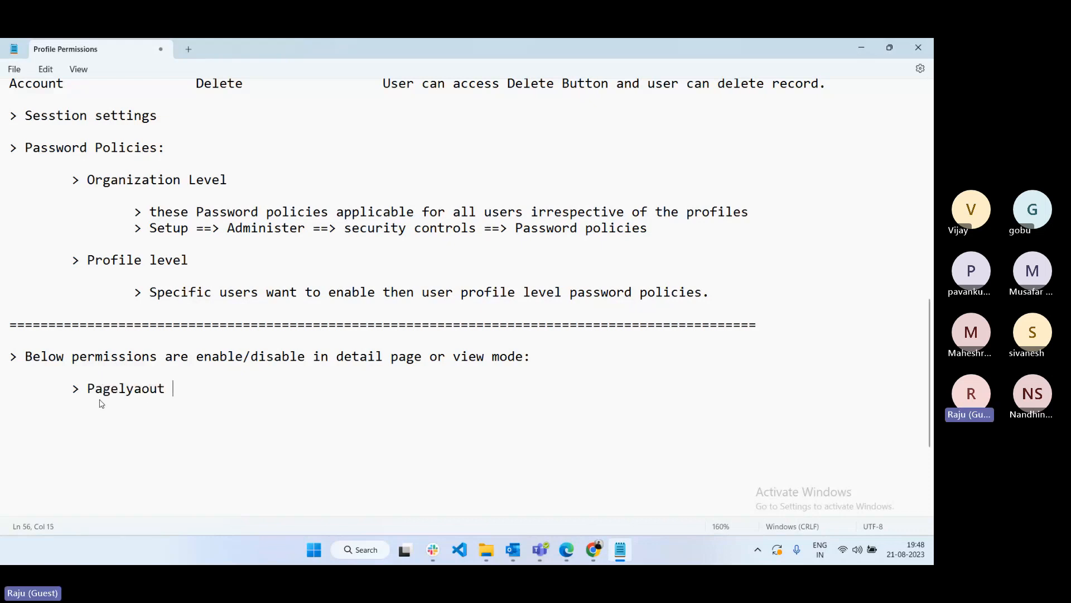
pyautogui.write('assiof')
pyautogui.press('BackSpace')
pyautogui.write('g')
pyautogui.press('BackSpace')
pyautogui.press('BackSpace')
pyautogui.write('gnment')
pyautogui.press('Return')
pyautogui.write('> Record ')
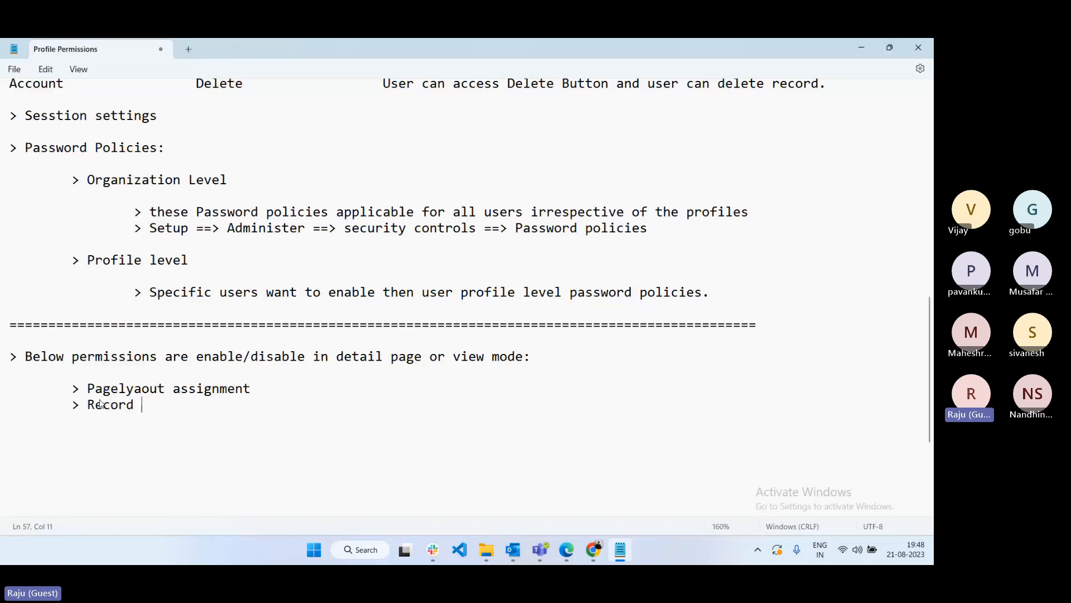
pyautogui.write('type permissi')
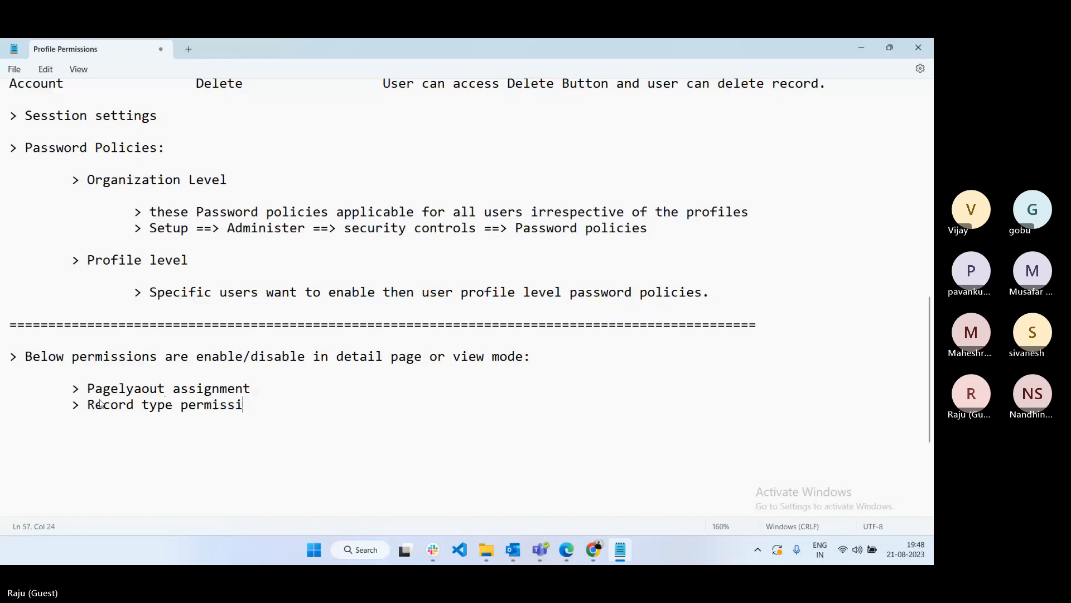
pyautogui.write('ons')
pyautogui.press('Return')
pyautogui.press('Tab')
pyautogui.write('> ')
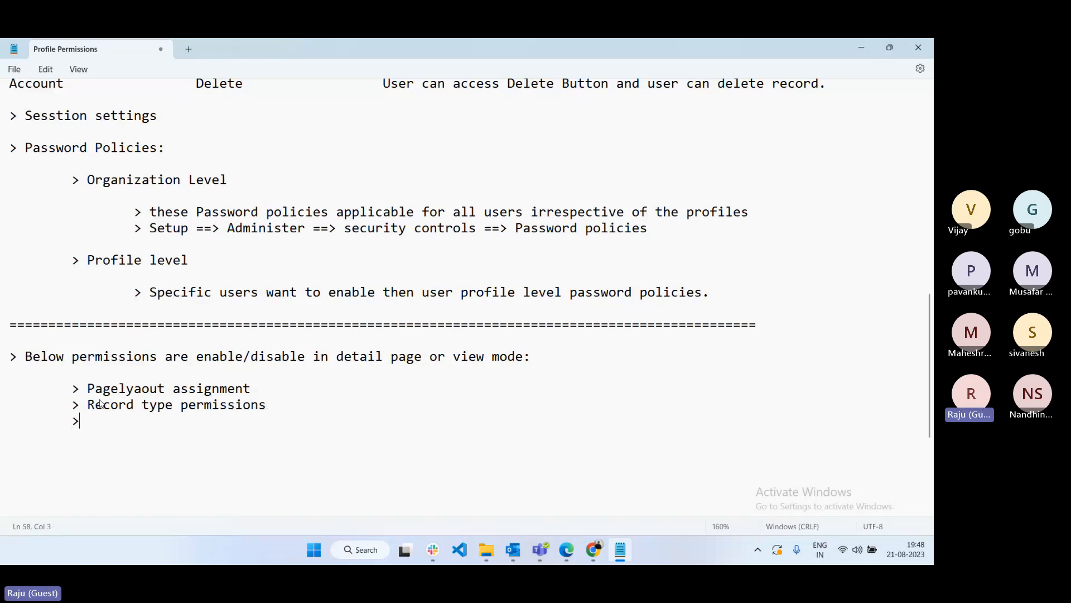
pyautogui.write('Field level Security')
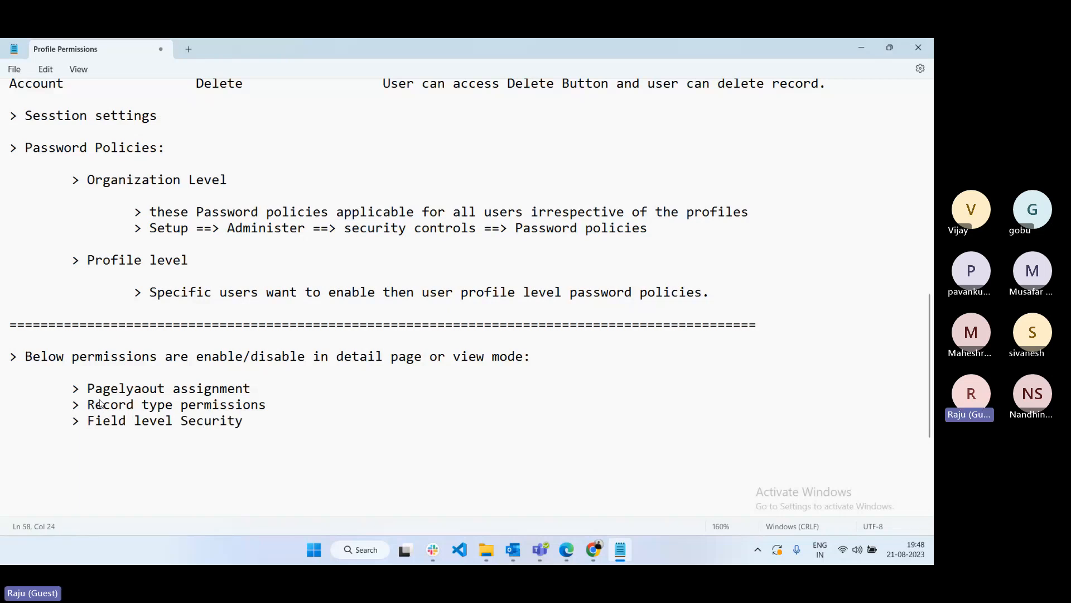
pyautogui.press('Return')
pyautogui.press('Return')
# - Copy the Pagelyaout assignment line and paste it below the list as a heading
pyautogui.scroll(-1, 247, 478)
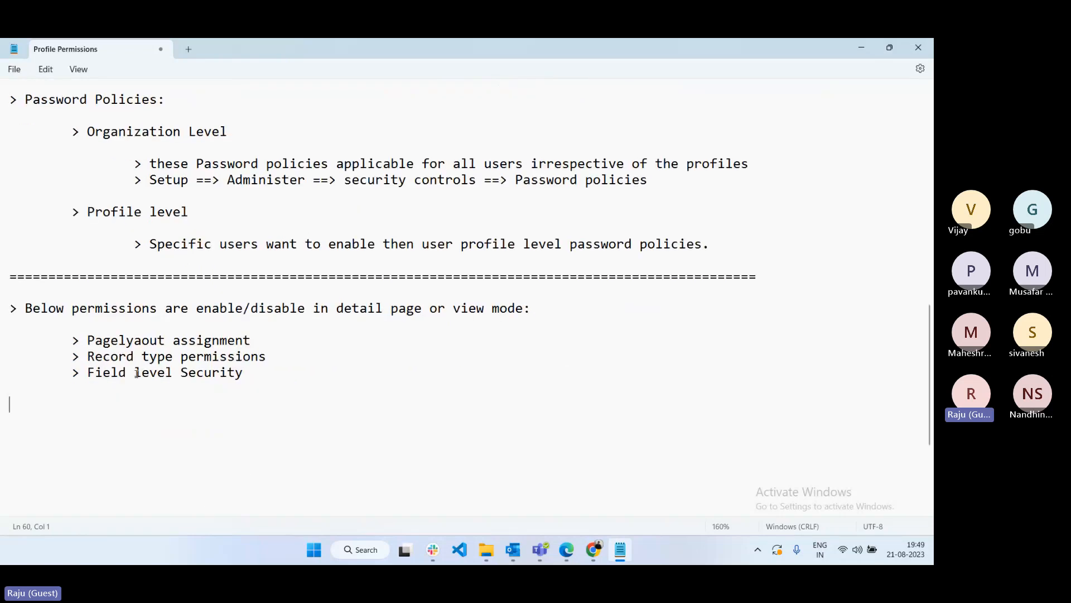
pyautogui.moveTo(71, 340); pyautogui.dragTo(252, 342)
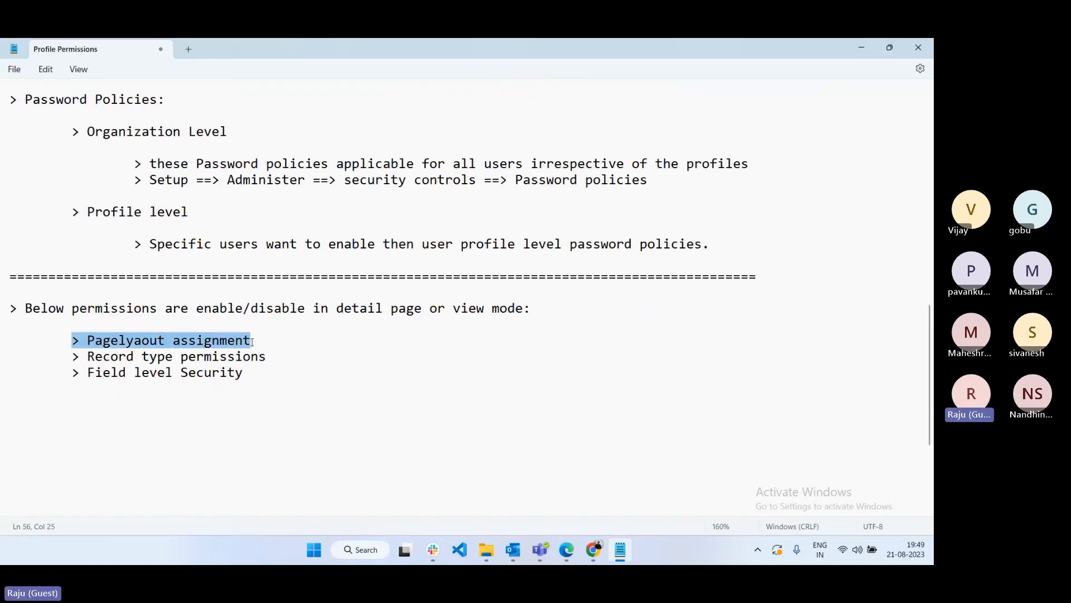
pyautogui.hotkey('ctrl', 'c')
pyautogui.click(22, 412)
pyautogui.hotkey('ctrl', 'v')
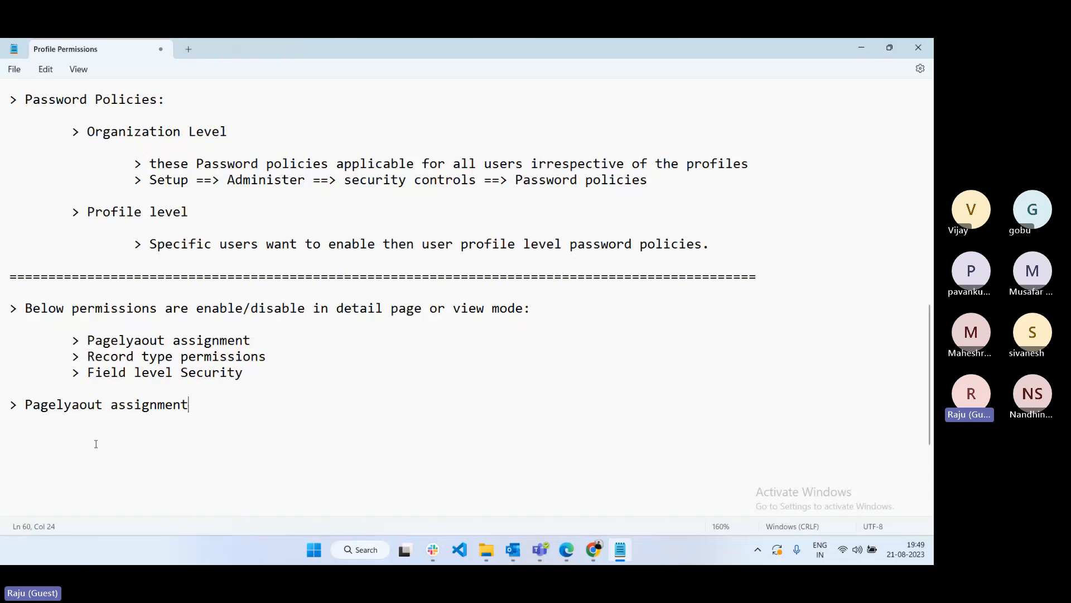
# - Select 'assignment' in the notes, then bring up the Manager IT Profile page in Chrome
pyautogui.click(149, 403)
pyautogui.doubleClick(150, 402)
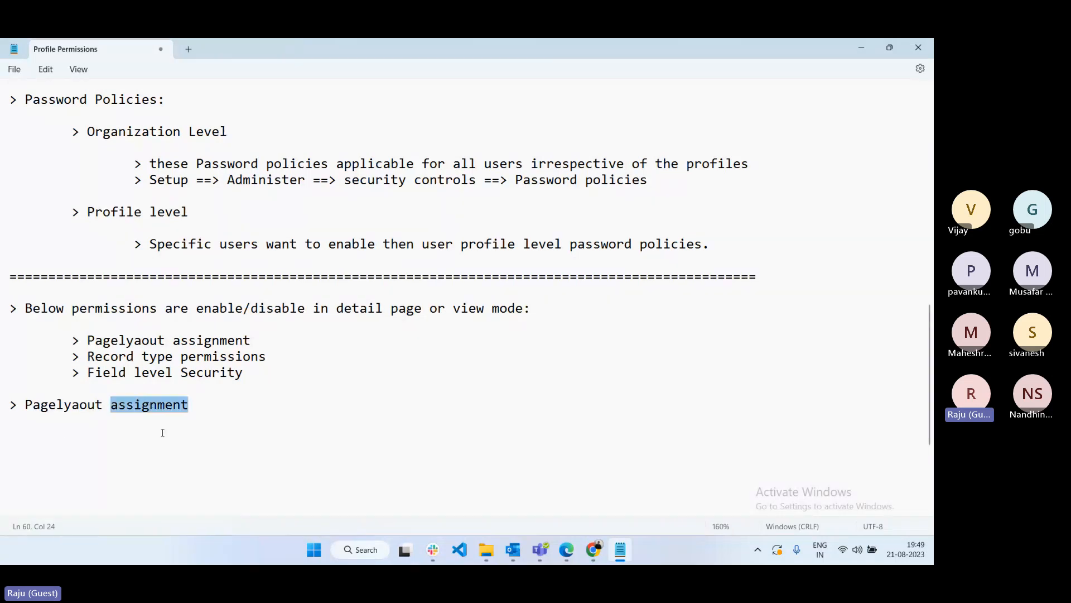
pyautogui.click(594, 549)
pyautogui.click(496, 491)
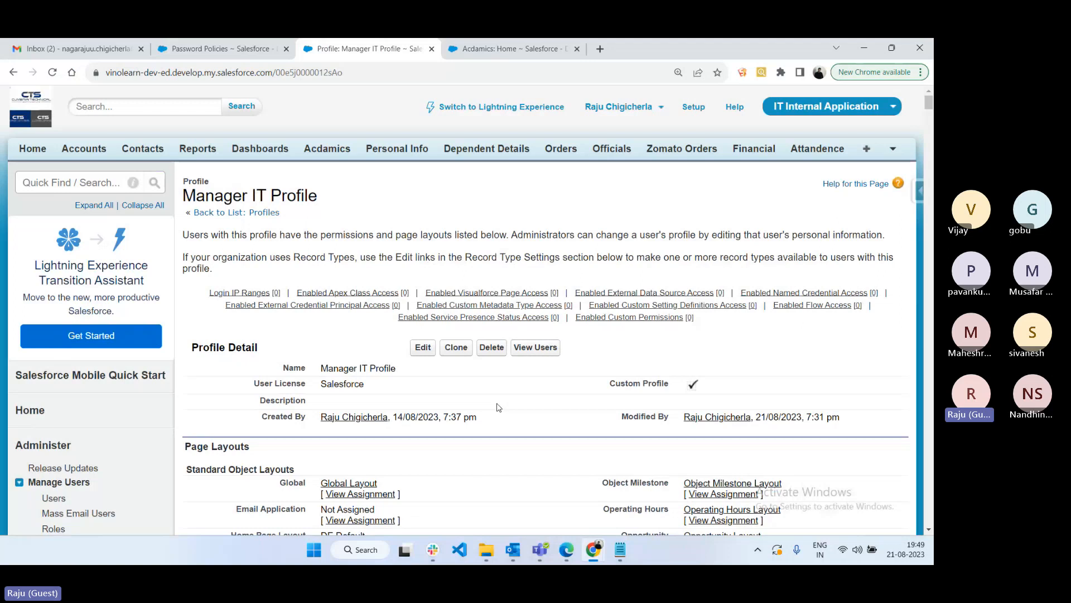
# - Review the profile's Page Layouts, Field-Level Security and Record Type Settings sections
pyautogui.scroll(-1, 499, 408)
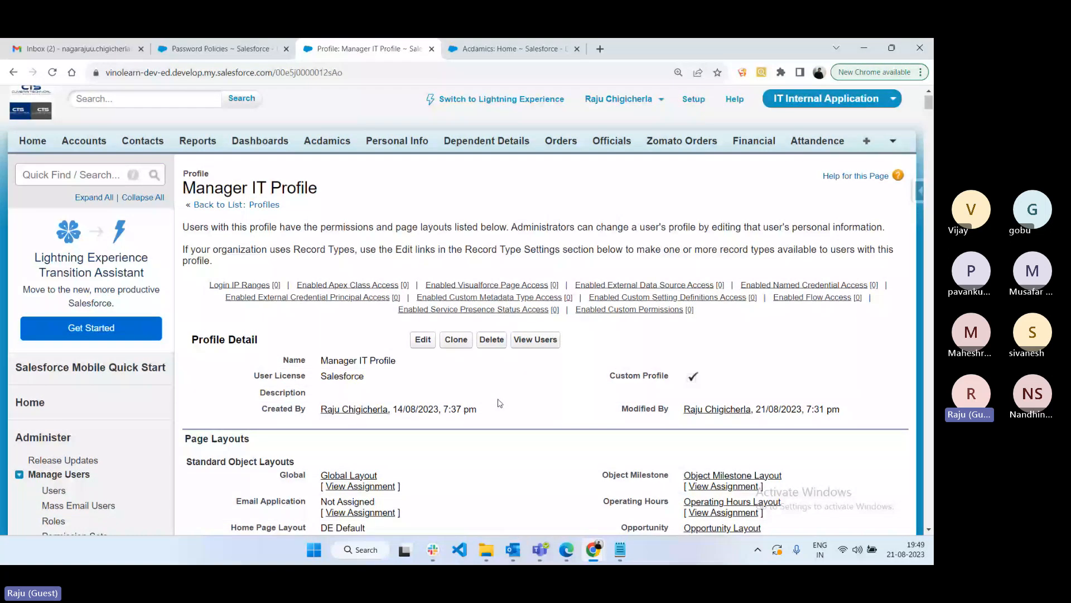
pyautogui.scroll(-4, 498, 402)
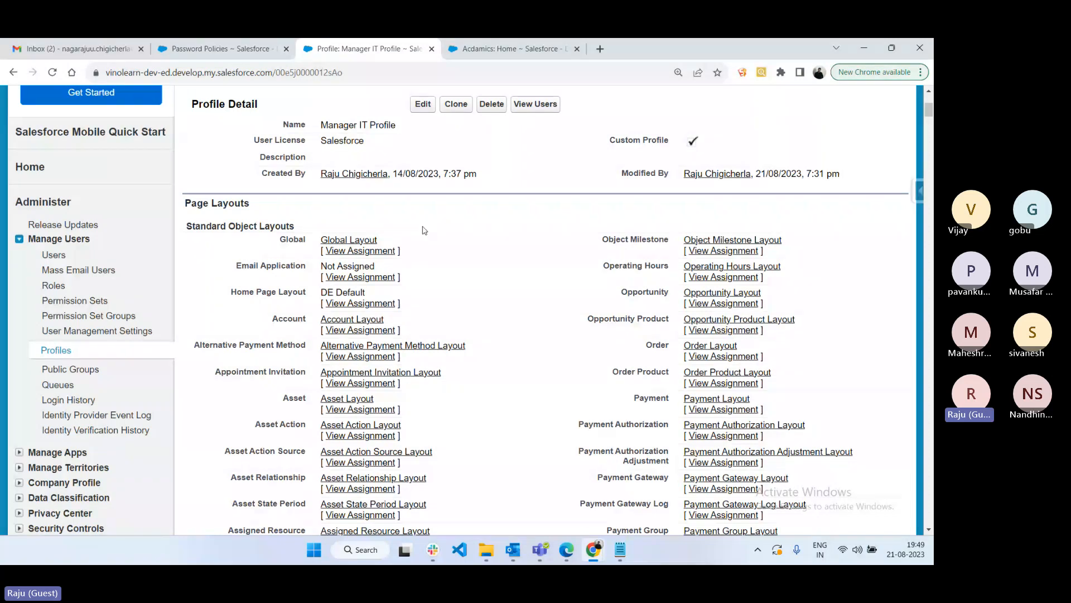
pyautogui.moveTo(253, 205); pyautogui.dragTo(184, 205)
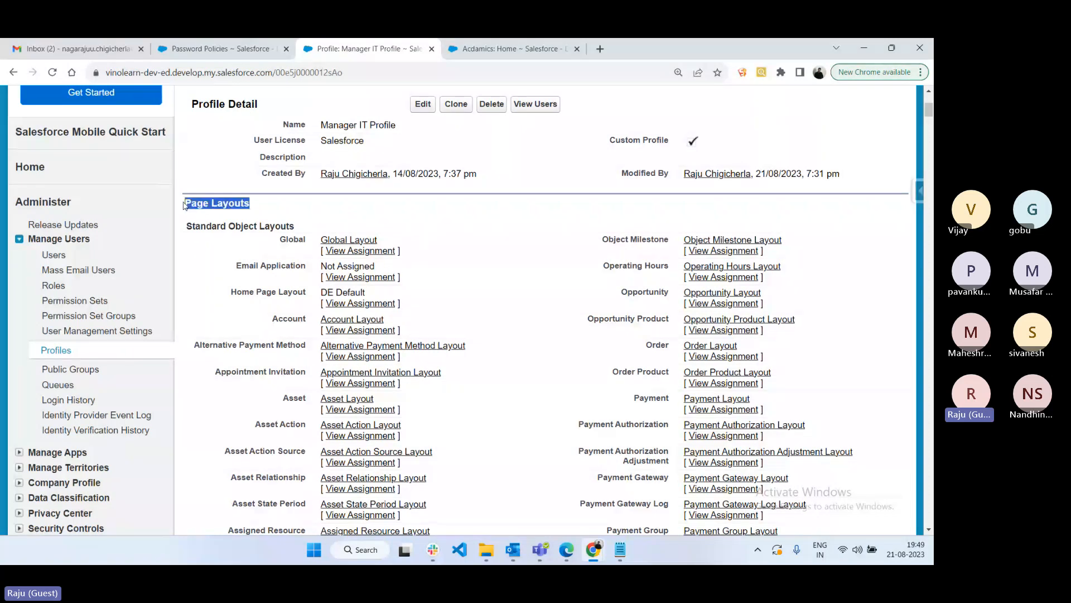
pyautogui.scroll(-8, 394, 287)
pyautogui.scroll(-10, 394, 287)
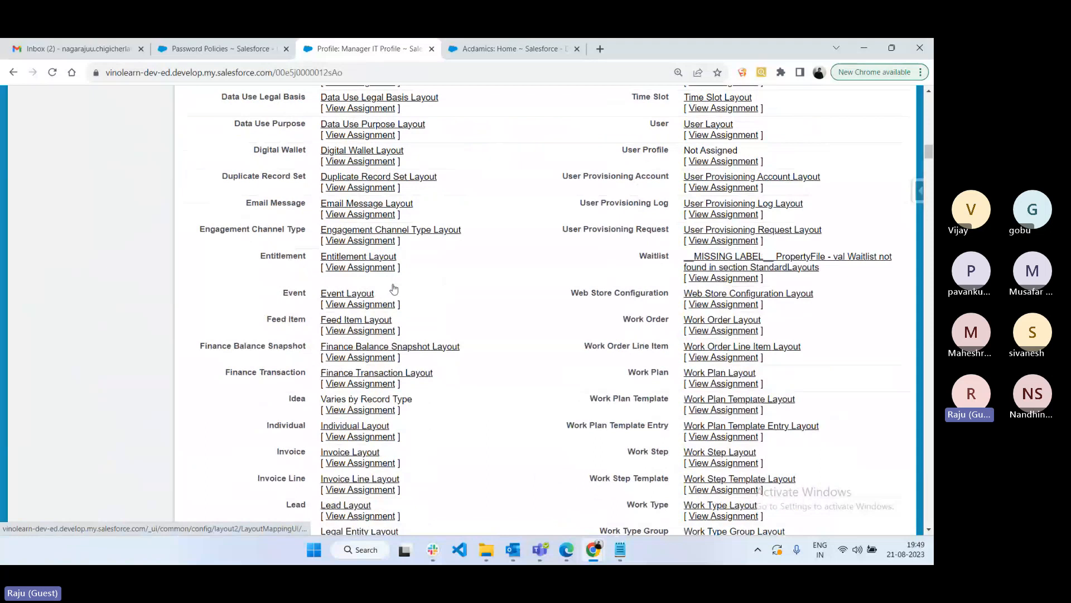
pyautogui.scroll(-10, 296, 288)
pyautogui.moveTo(296, 288); pyautogui.dragTo(186, 274)
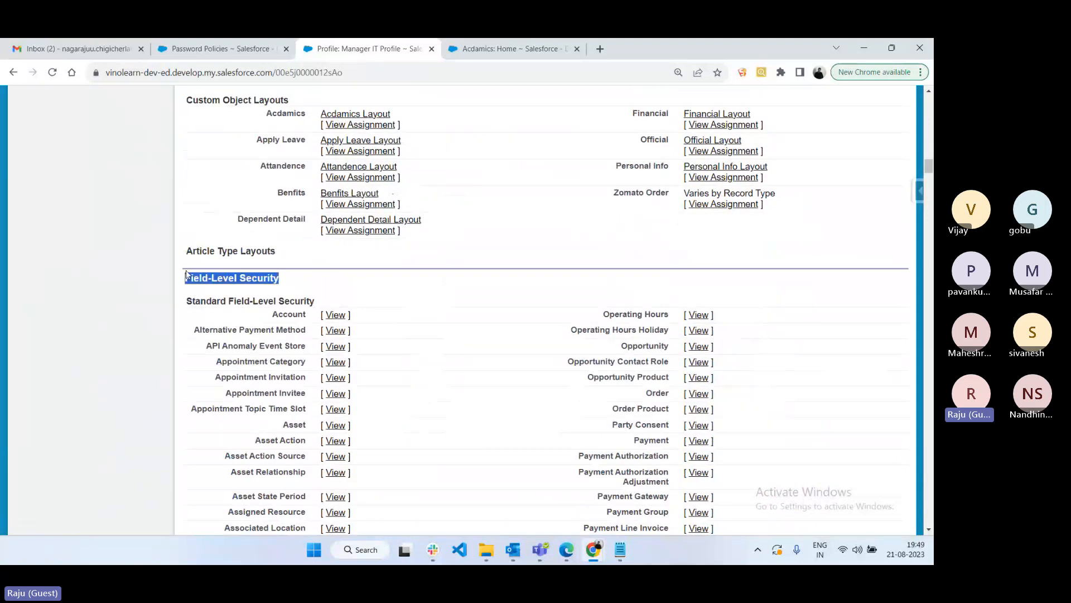
pyautogui.scroll(-10, 448, 338)
pyautogui.scroll(-10, 448, 338)
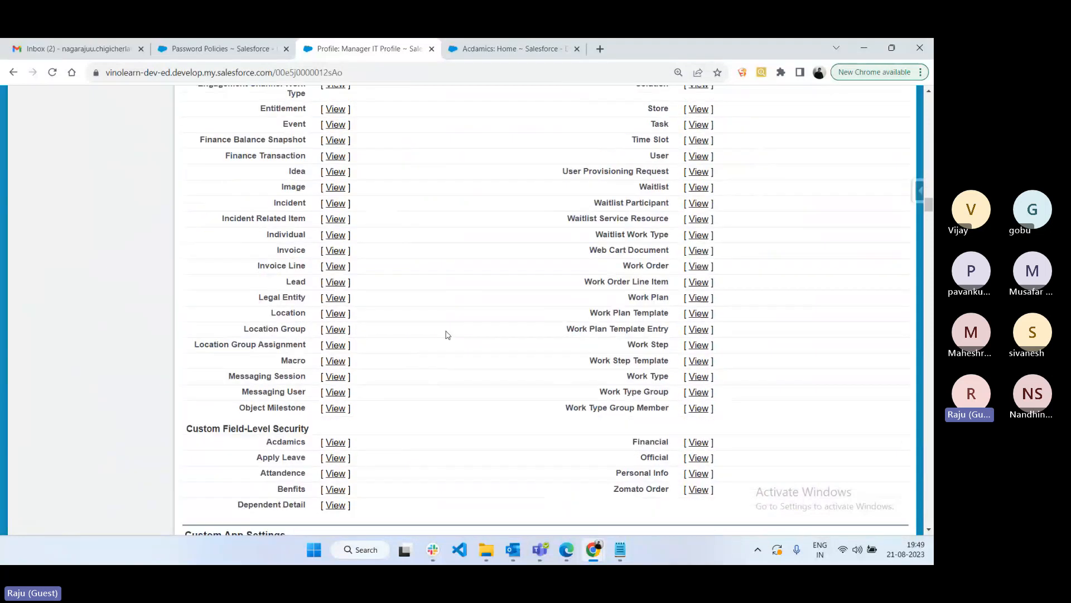
pyautogui.scroll(-7, 446, 335)
pyautogui.scroll(-10, 290, 244)
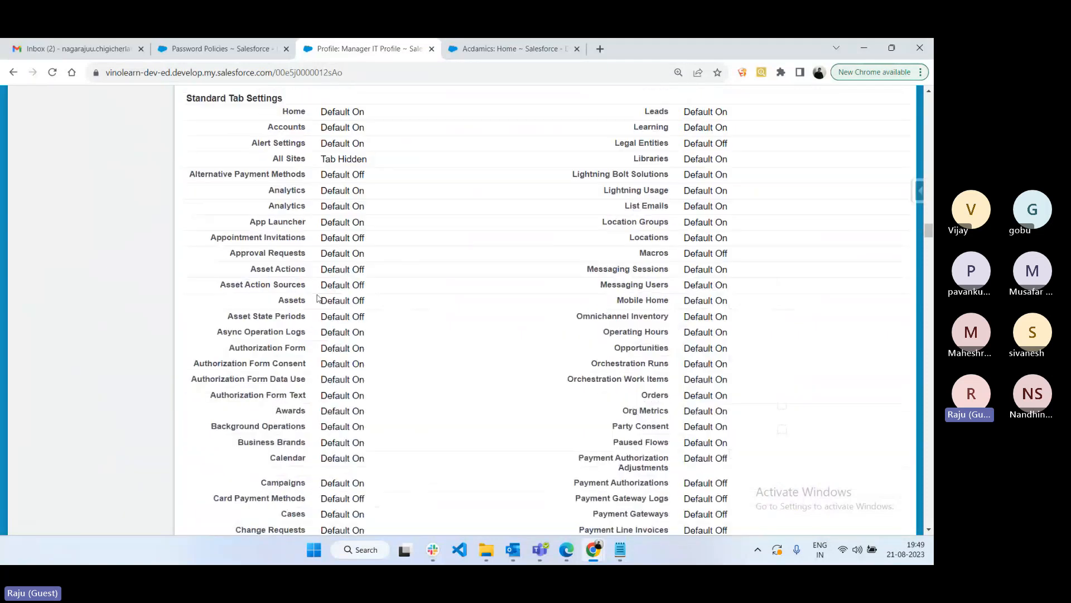
pyautogui.scroll(-10, 318, 298)
pyautogui.scroll(-5, 317, 297)
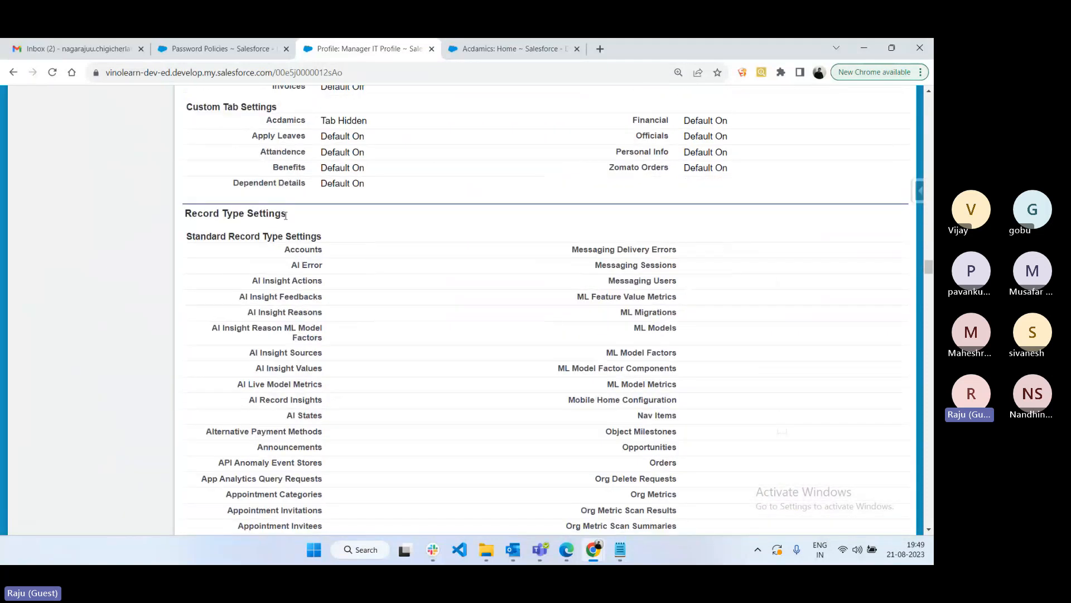
pyautogui.moveTo(285, 215); pyautogui.dragTo(186, 212)
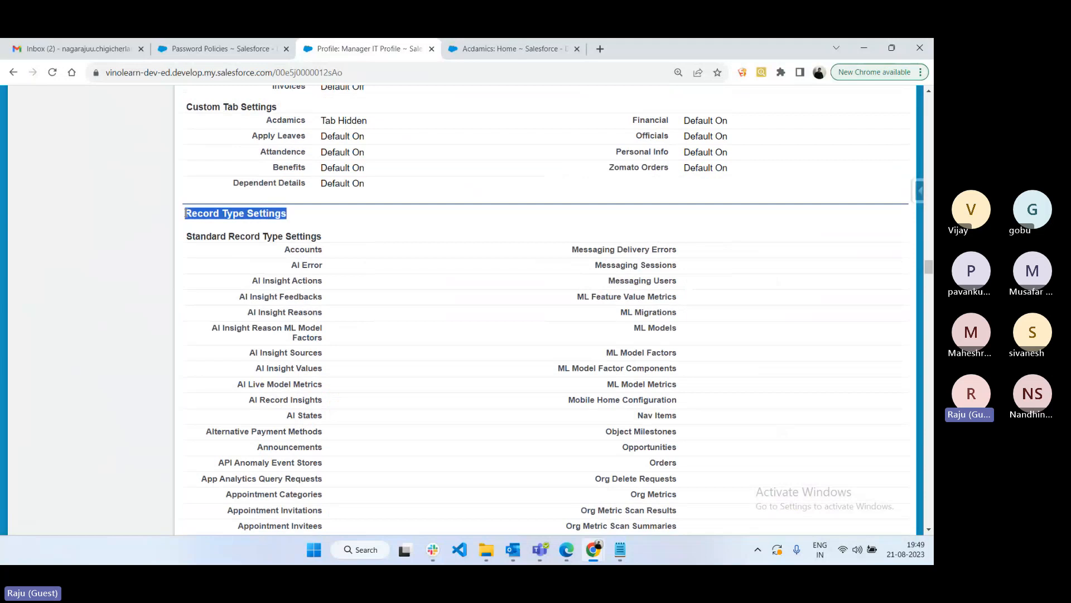
# - Return to Page Layouts and open the Account layout assignments
pyautogui.scroll(1, 518, 326)
pyautogui.scroll(10, 518, 326)
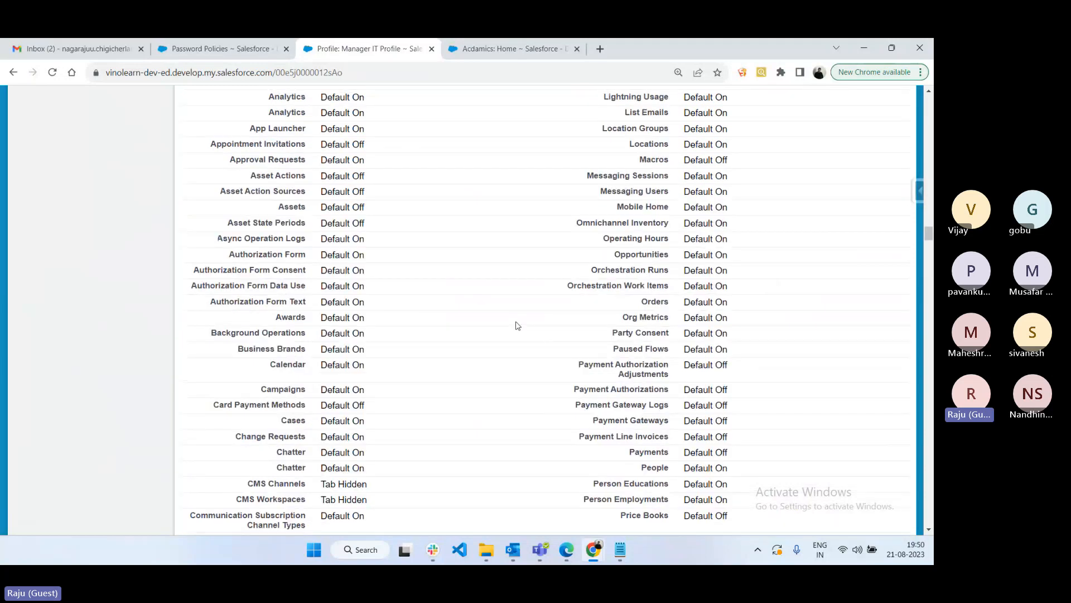
pyautogui.scroll(10, 518, 326)
pyautogui.scroll(15, 517, 326)
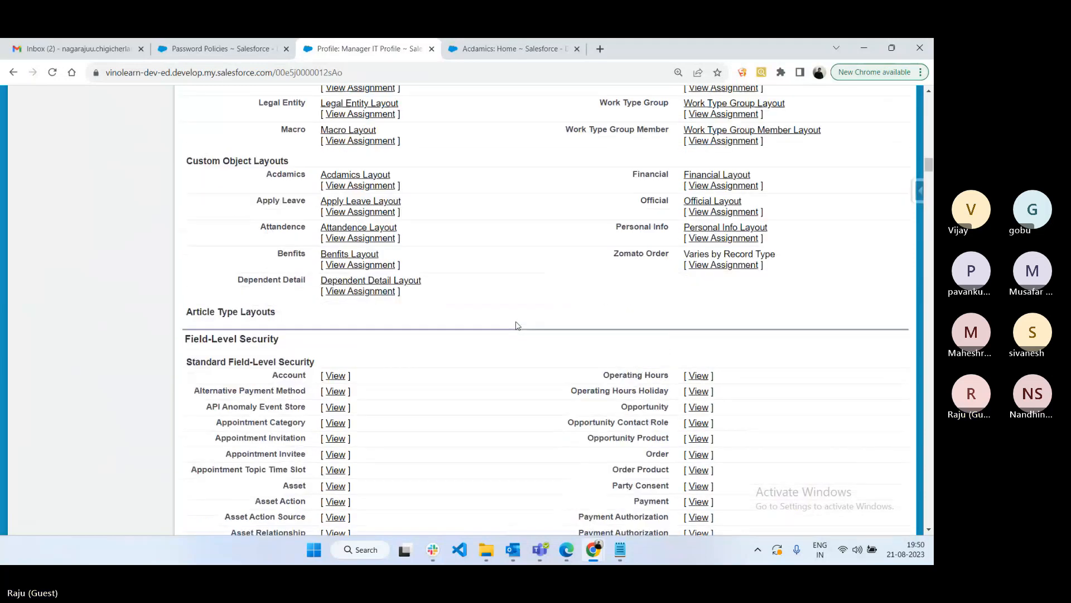
pyautogui.scroll(8, 518, 326)
pyautogui.scroll(10, 517, 326)
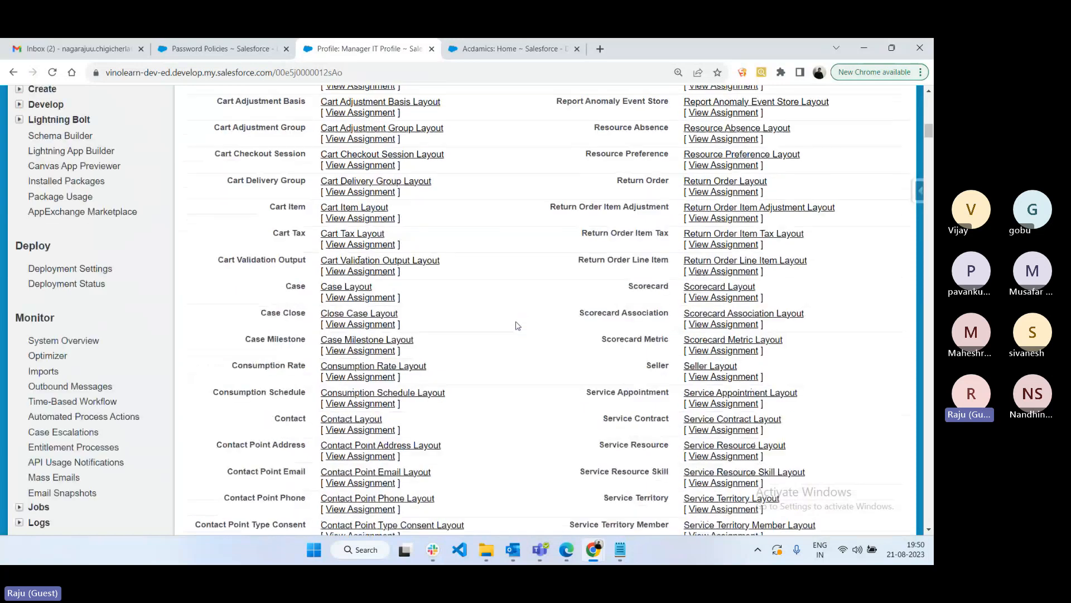
pyautogui.scroll(10, 518, 326)
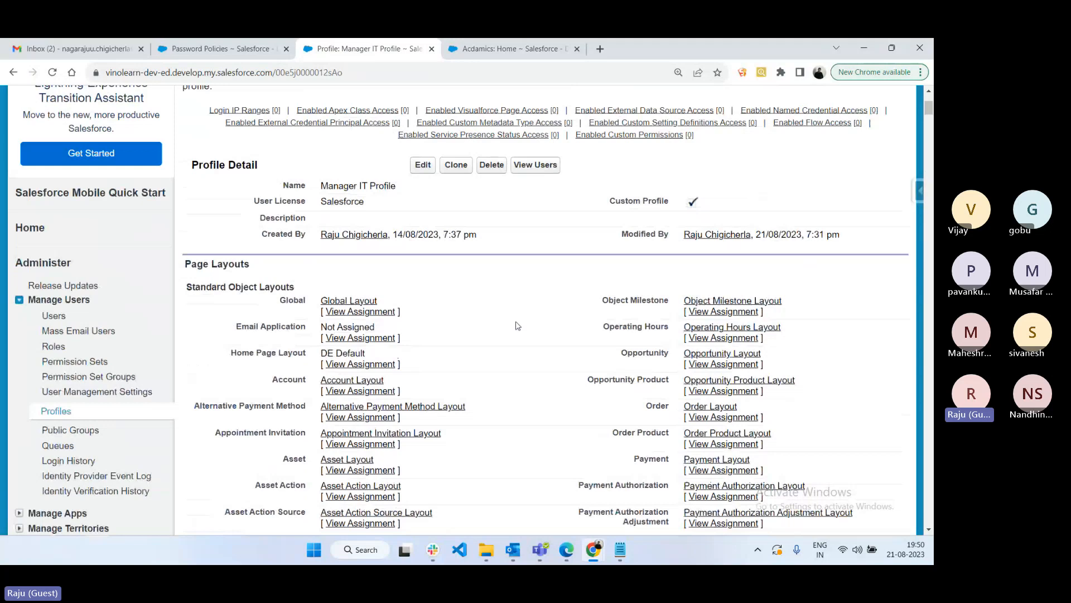
pyautogui.scroll(-1, 518, 326)
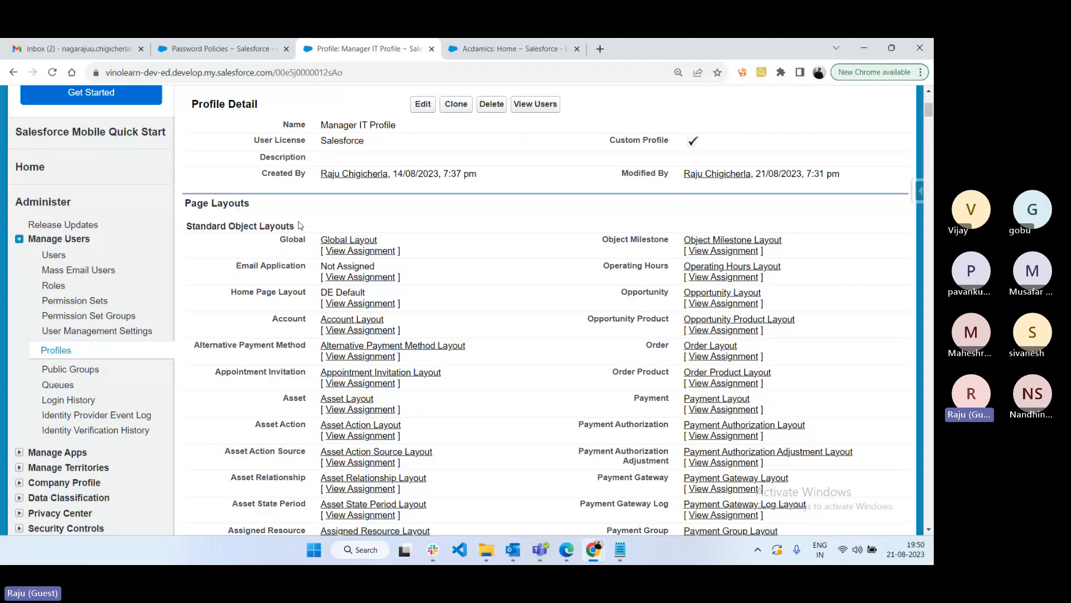
pyautogui.moveTo(275, 320); pyautogui.dragTo(310, 323)
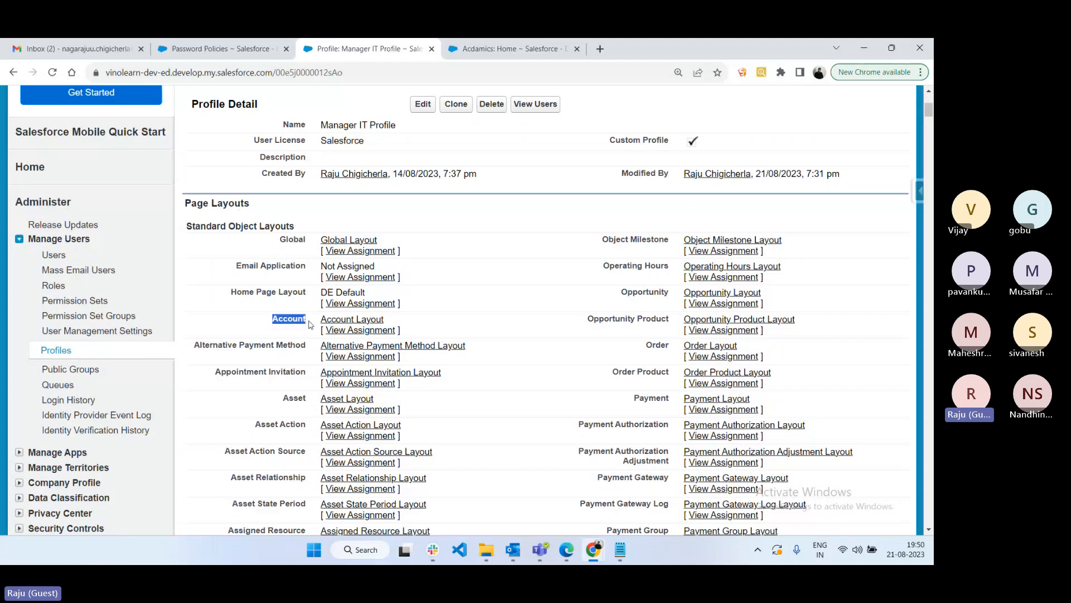
pyautogui.click(360, 330)
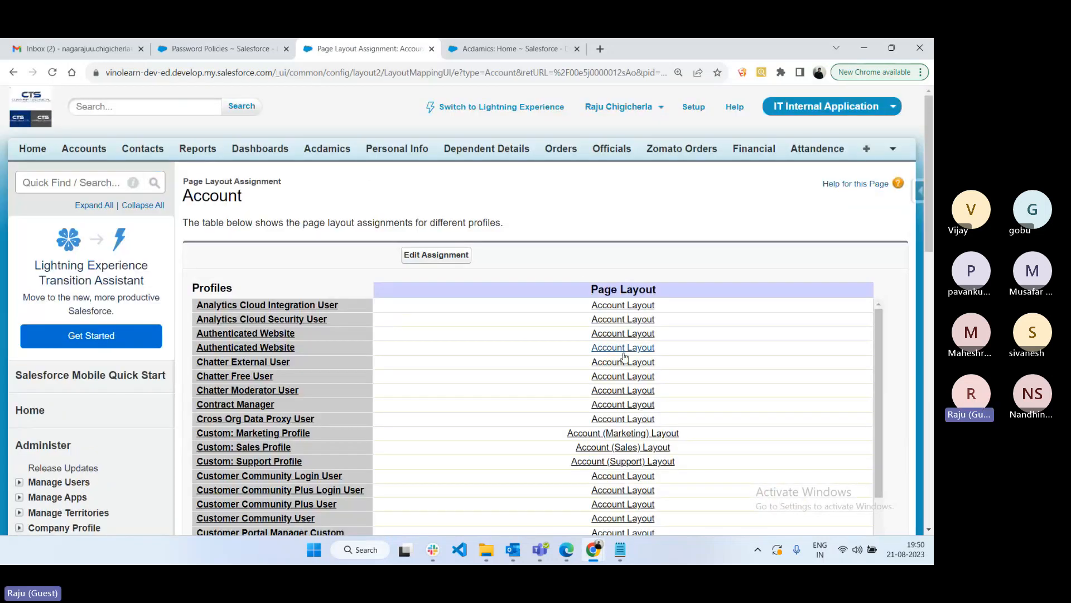
# - From the Password Policies tab, open Build > Customize > Accounts > Page Layouts
pyautogui.click(210, 46)
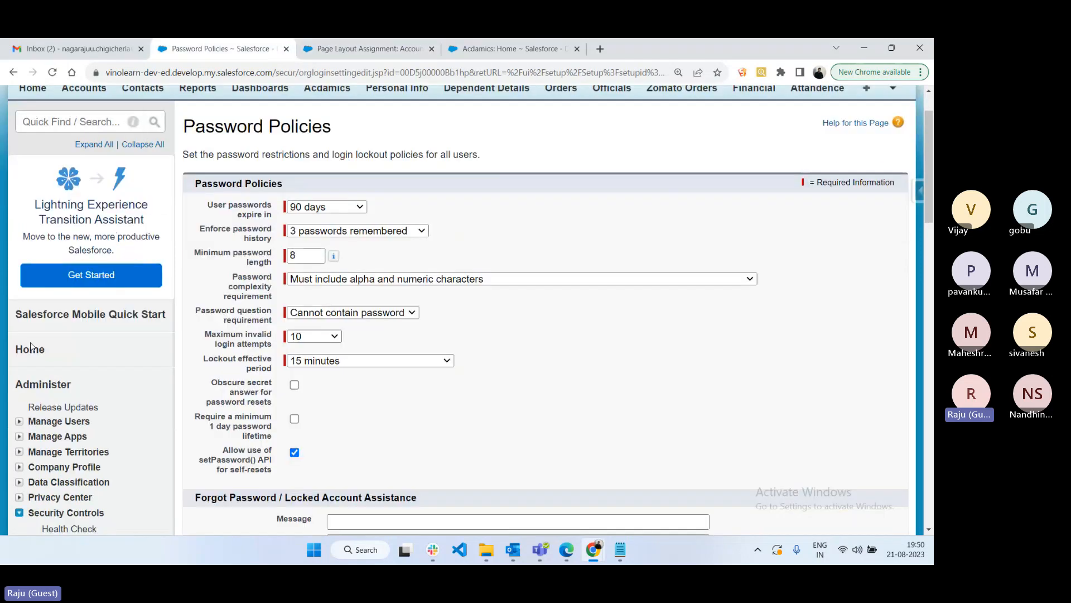
pyautogui.scroll(-10, 34, 349)
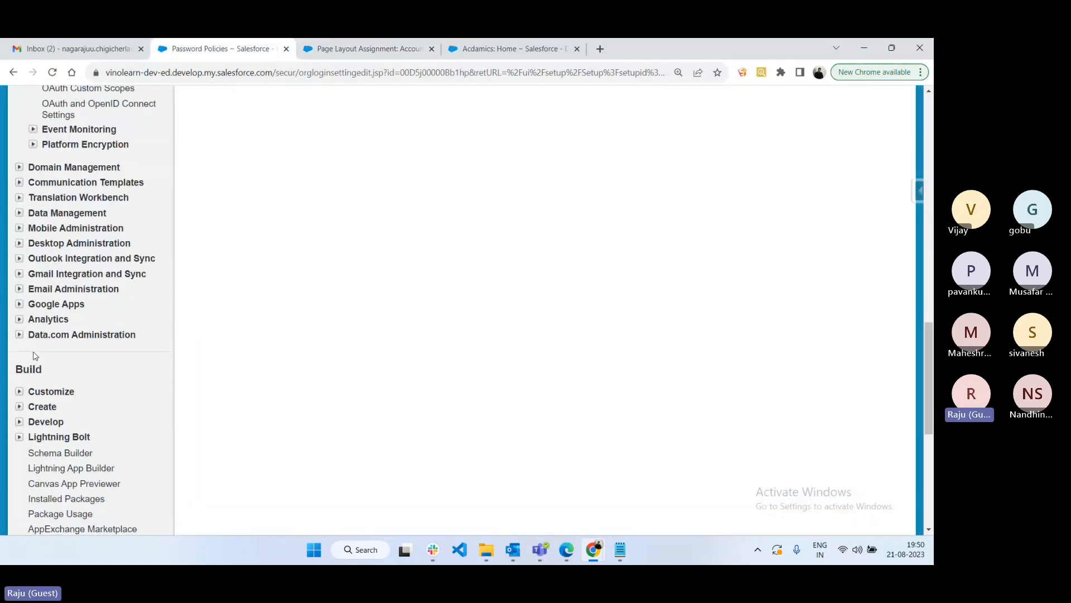
pyautogui.click(19, 391)
pyautogui.scroll(-3, 43, 326)
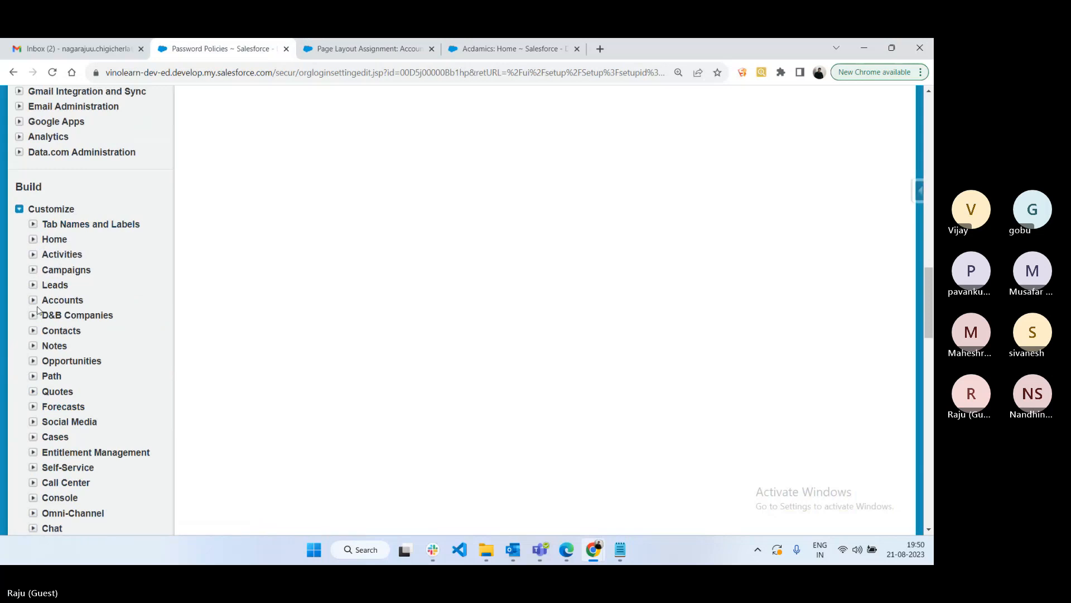
pyautogui.click(34, 302)
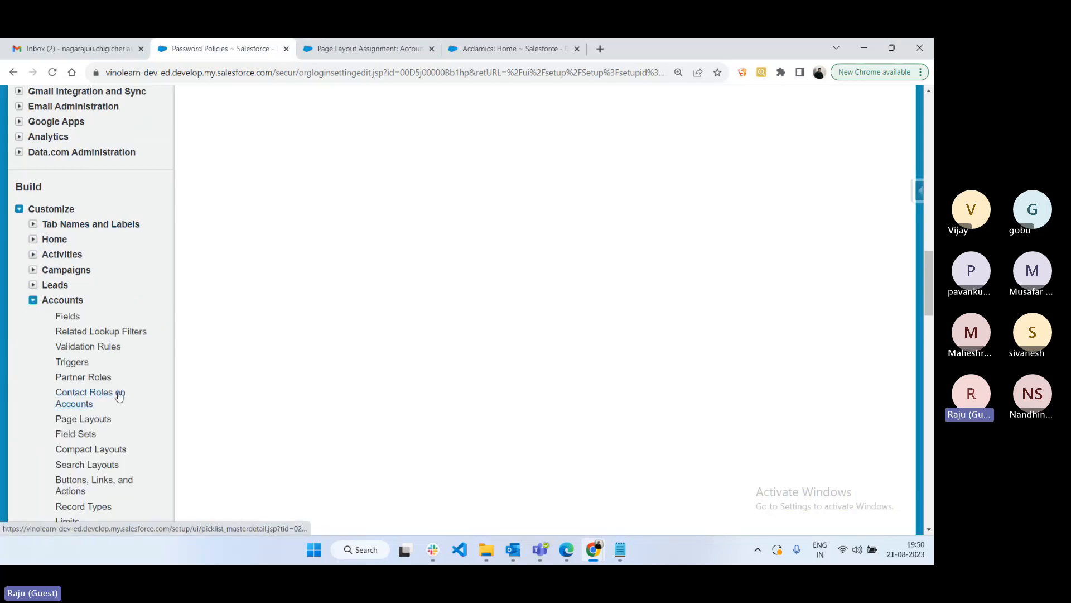
pyautogui.click(83, 420)
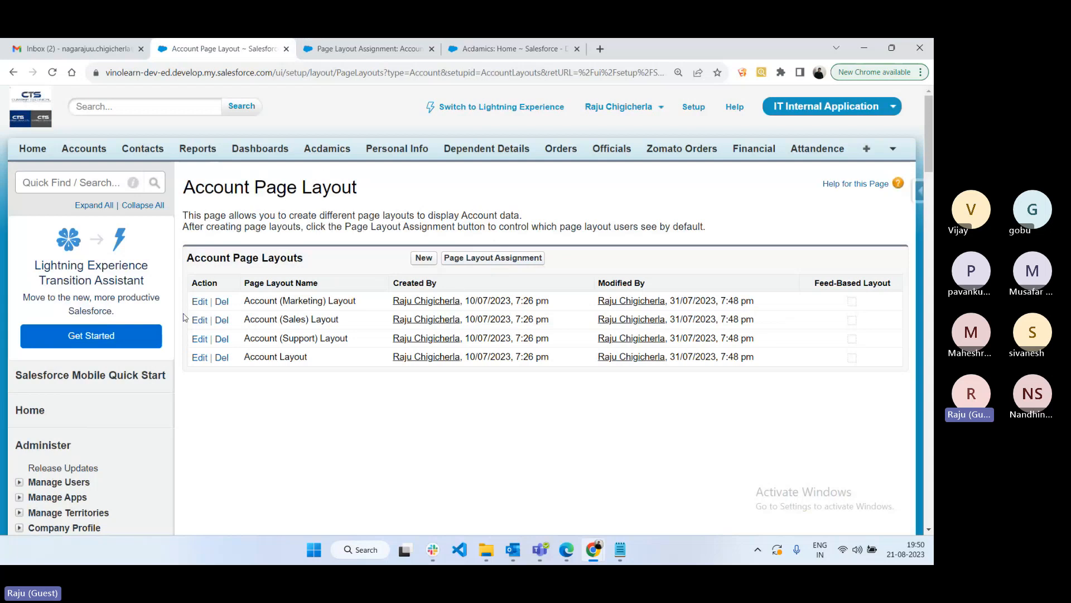
# - Glance at Account Record Types in a new tab, close it, and go to the manager user's browser
pyautogui.scroll(-10, 307, 410)
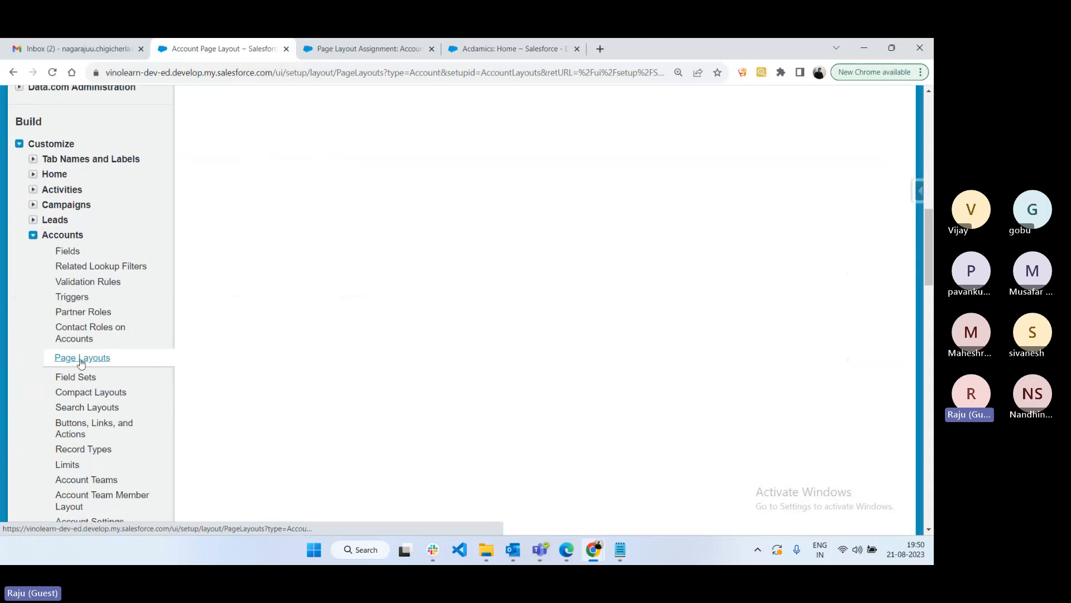
pyautogui.scroll(-2, 87, 346)
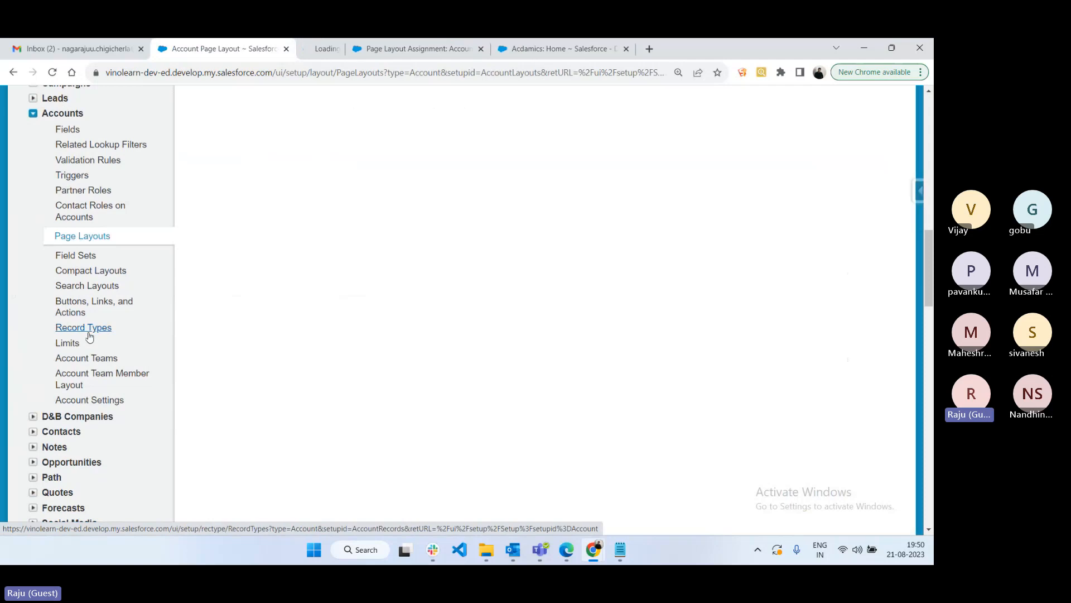
pyautogui.click(88, 329)
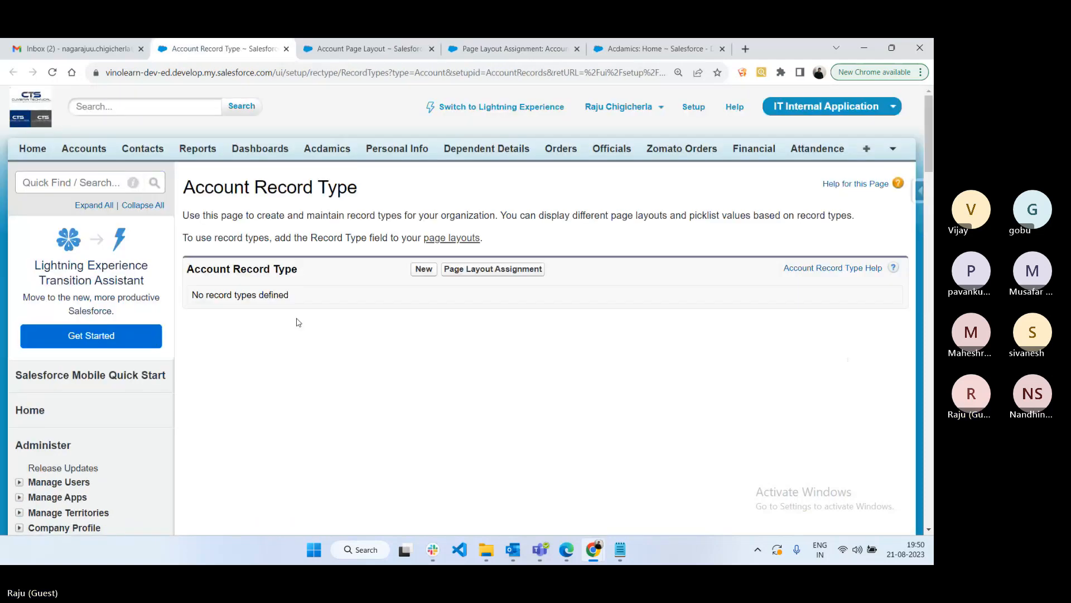
pyautogui.click(286, 49)
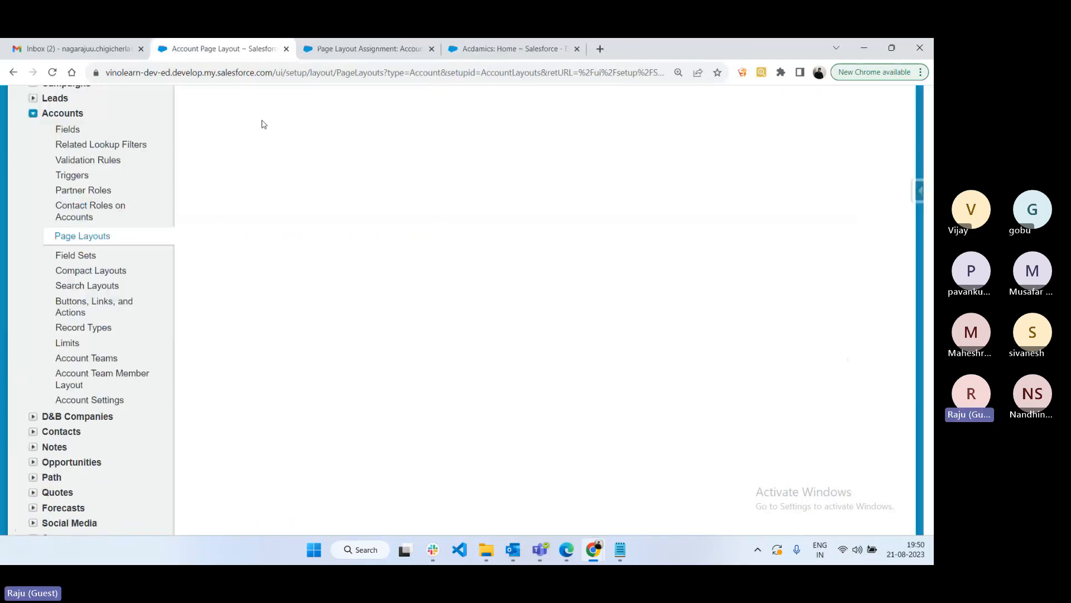
pyautogui.scroll(8, 378, 324)
pyautogui.scroll(5, 379, 325)
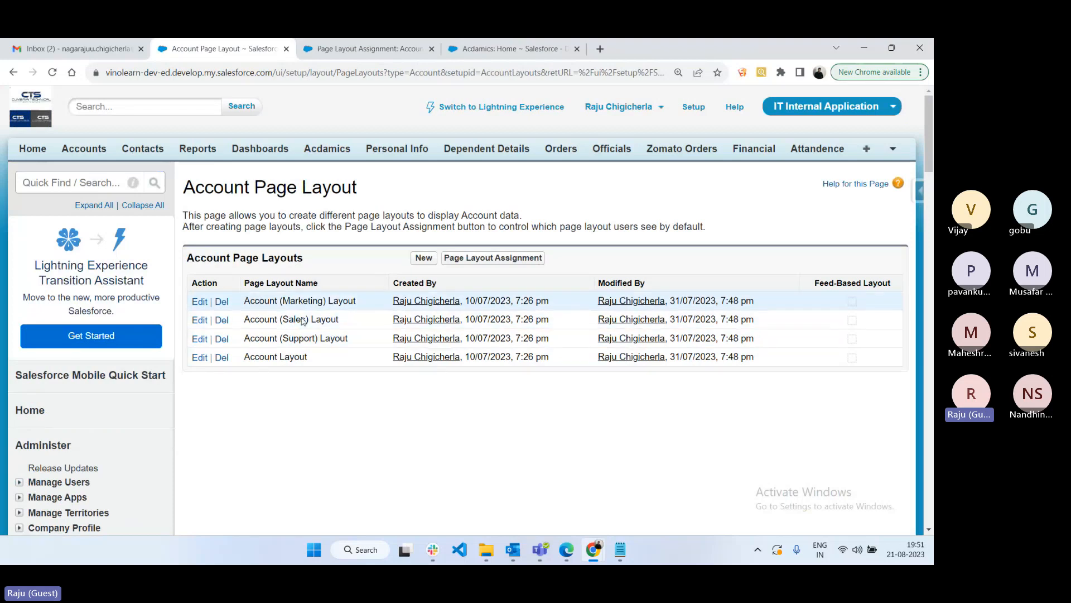
pyautogui.click(566, 549)
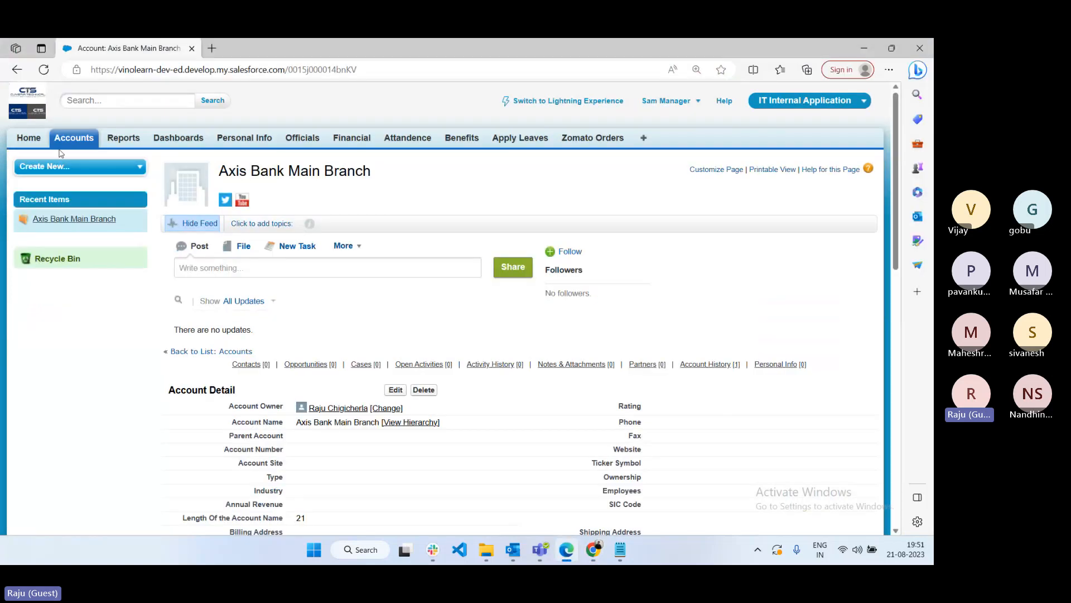
# - Open the Axis Bank Main Branch account from Accounts as the manager user
pyautogui.click(75, 141)
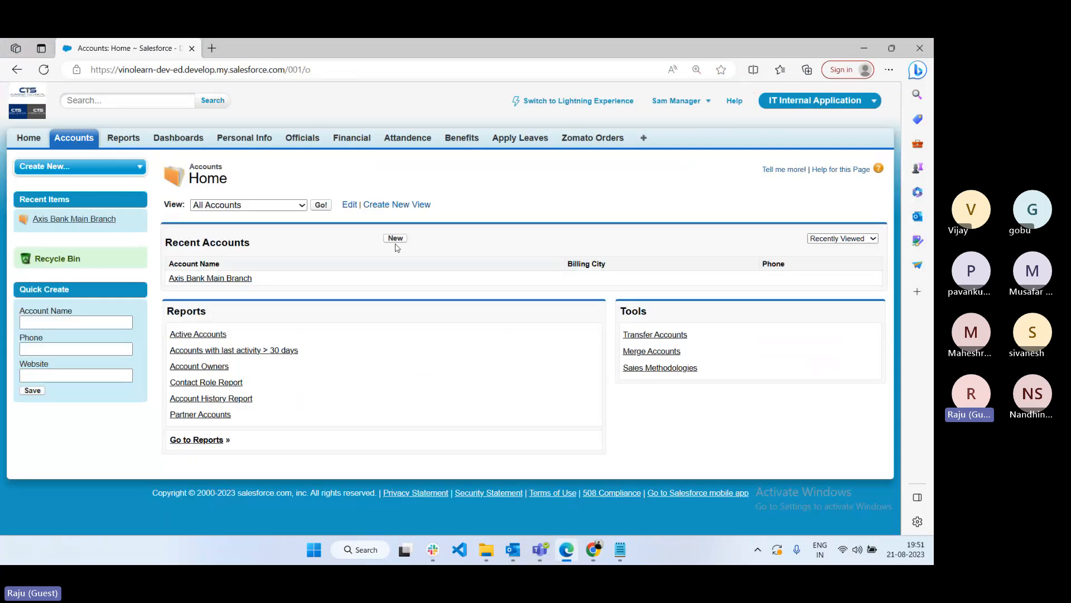
pyautogui.click(214, 282)
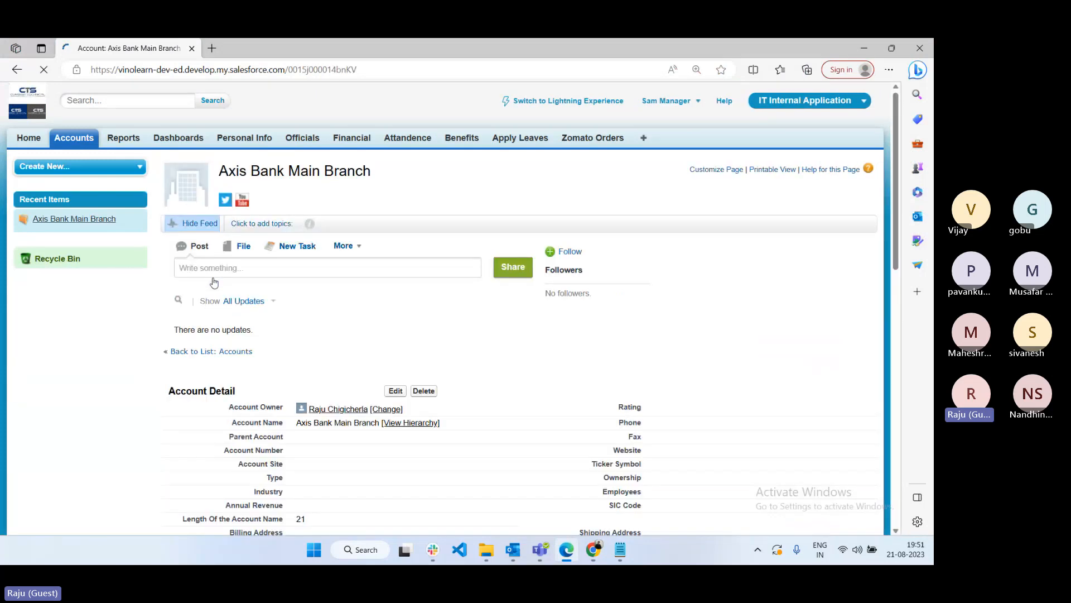
pyautogui.moveTo(422, 363)
pyautogui.scroll(-5, 401, 389)
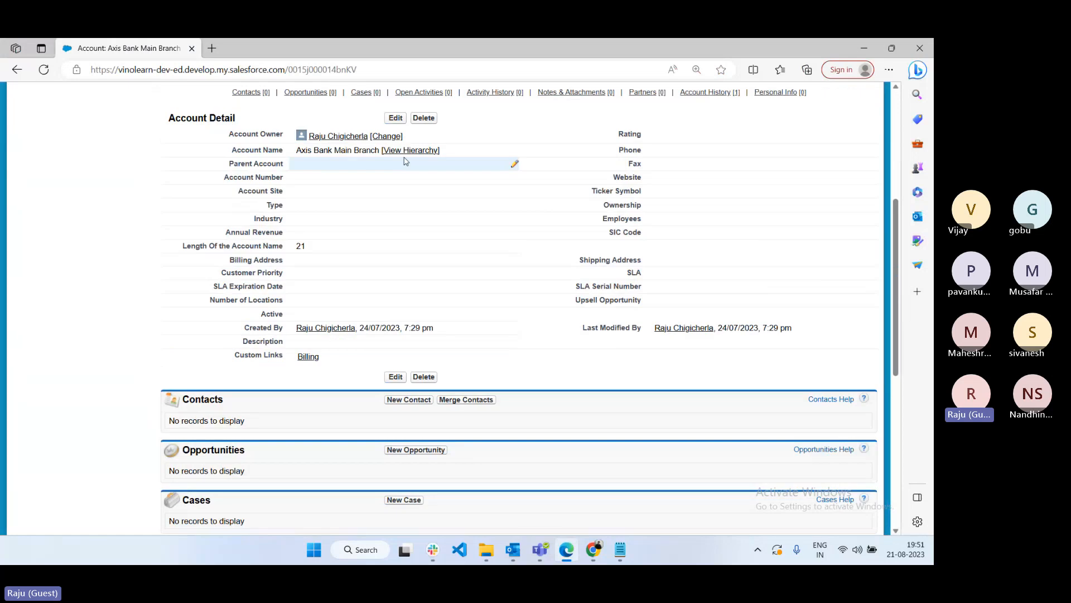
# - Review the account's edit form, then return to the Chrome Account Page Layout window
pyautogui.click(389, 117)
pyautogui.scroll(-4, 446, 407)
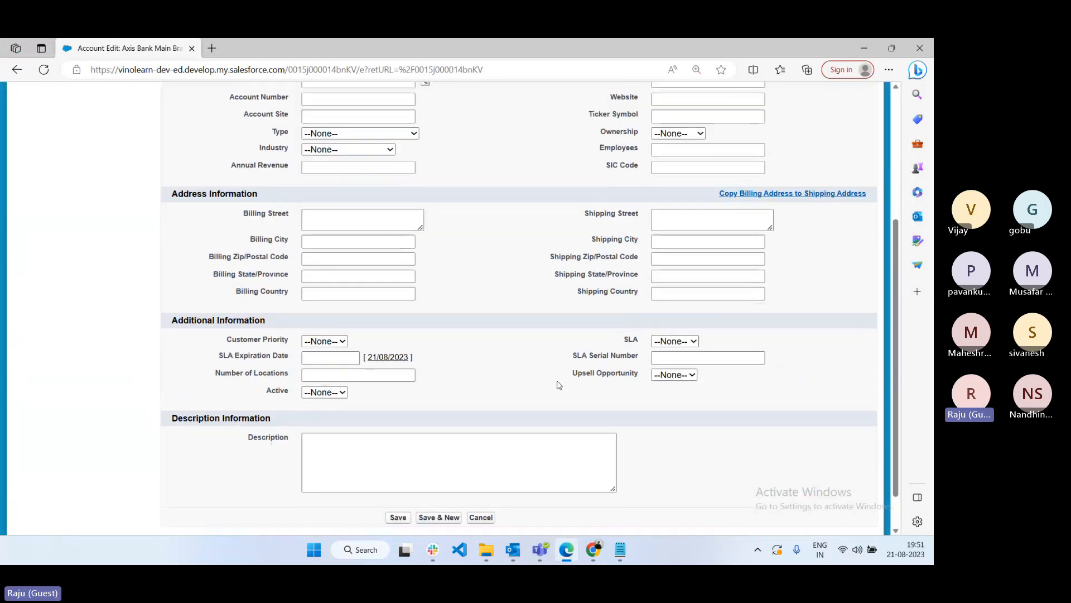
pyautogui.scroll(-2, 495, 418)
pyautogui.scroll(4, 597, 223)
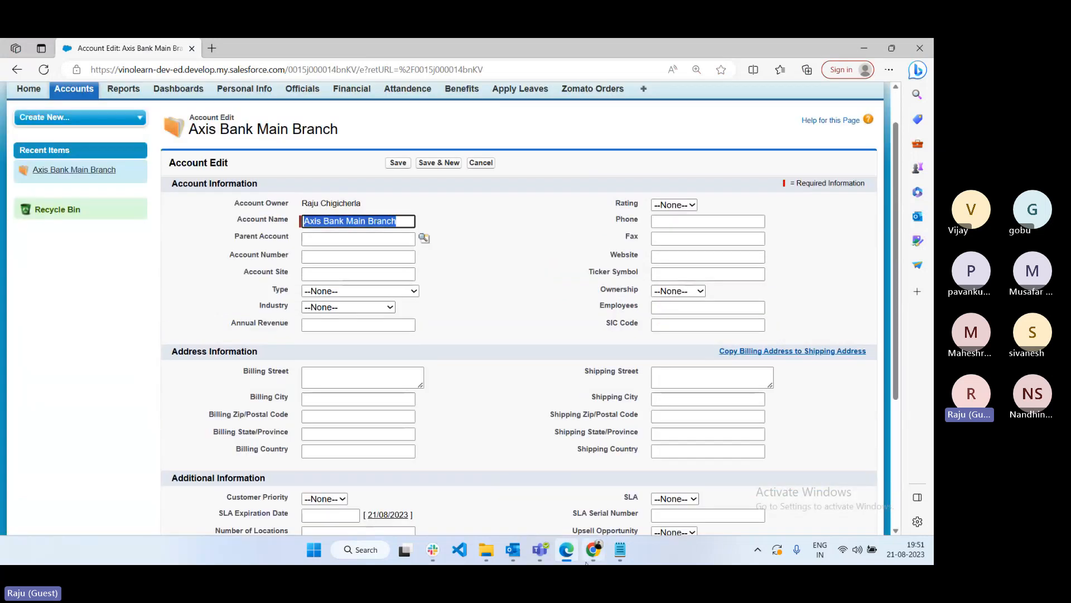
pyautogui.moveTo(588, 558)
pyautogui.click(467, 468)
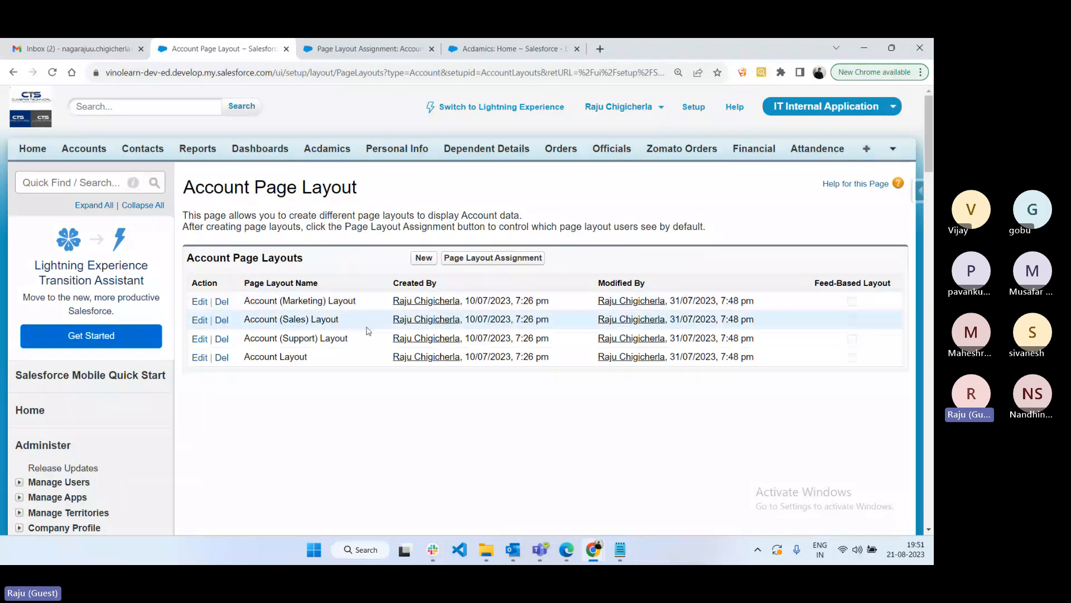
# - Check which Account layout each profile is currently assigned
pyautogui.click(506, 263)
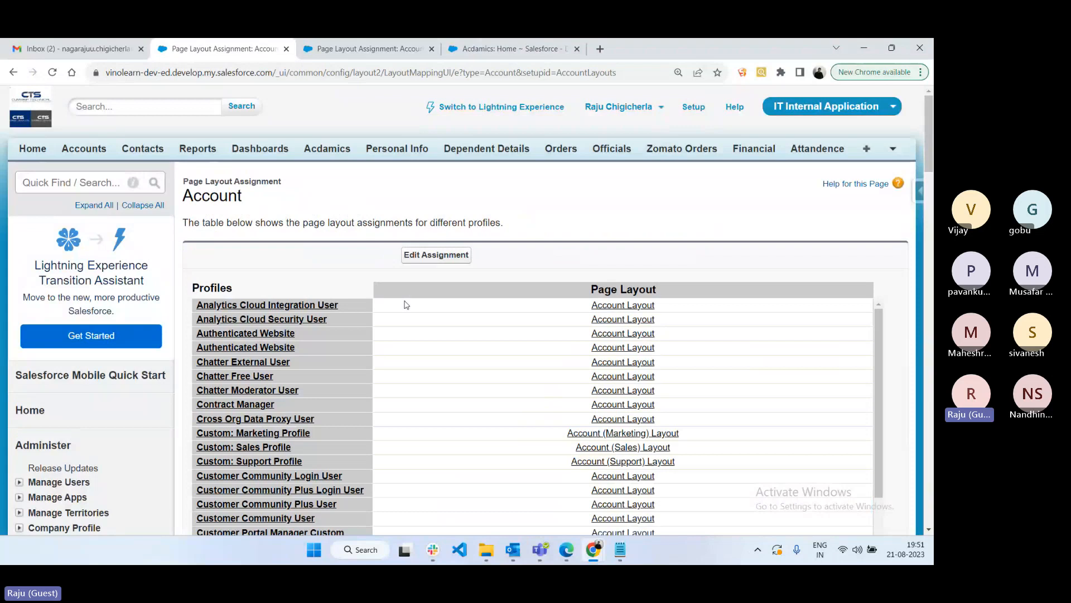
pyautogui.hotkey('ctrl', 'Tab')
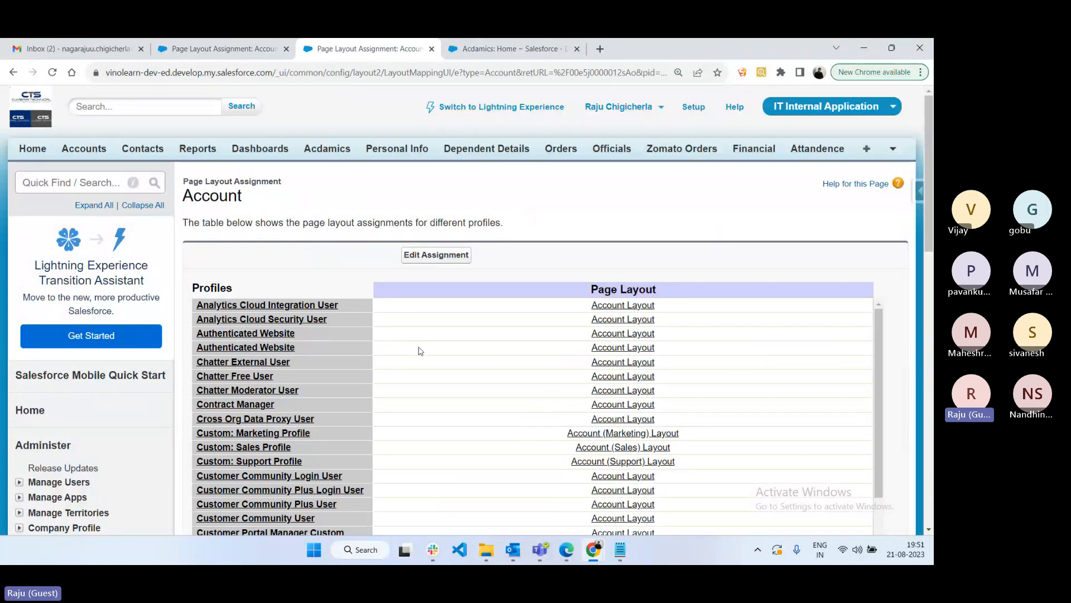
pyautogui.scroll(-4, 590, 284)
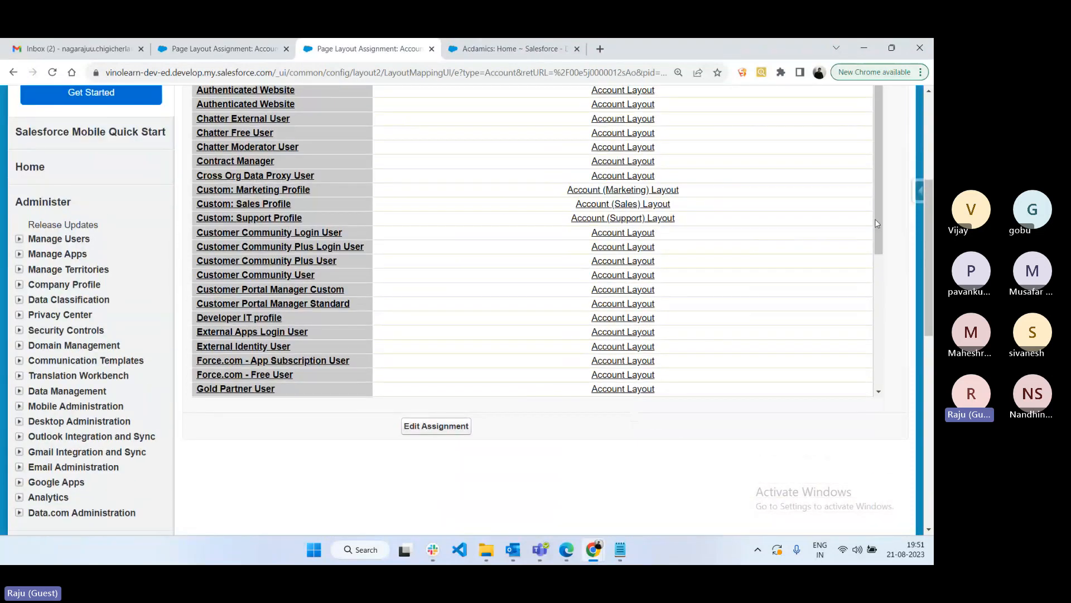
pyautogui.moveTo(875, 219); pyautogui.dragTo(886, 333)
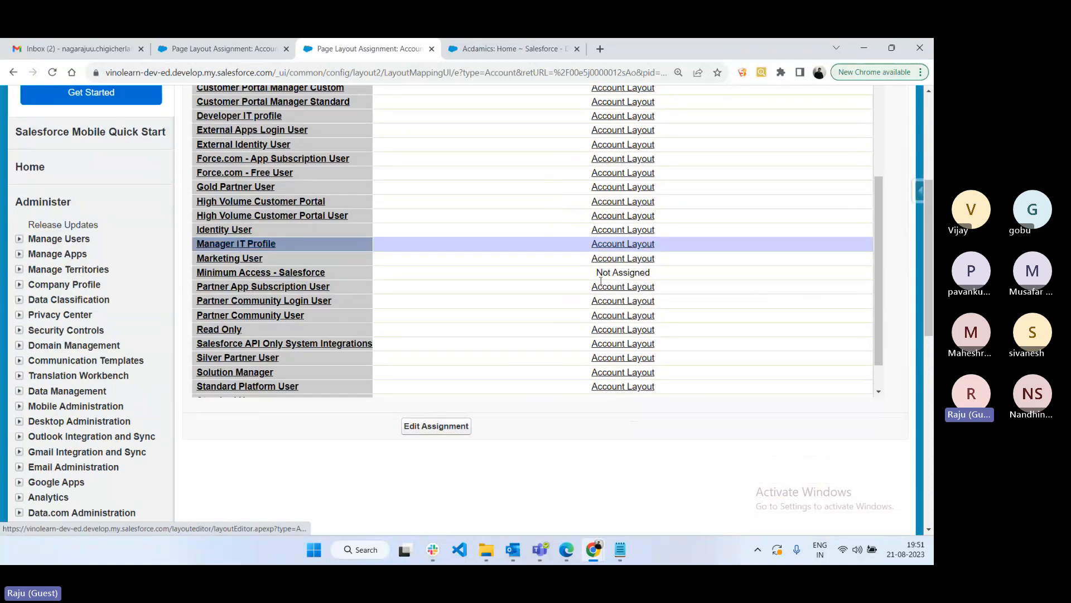
pyautogui.scroll(2, 577, 468)
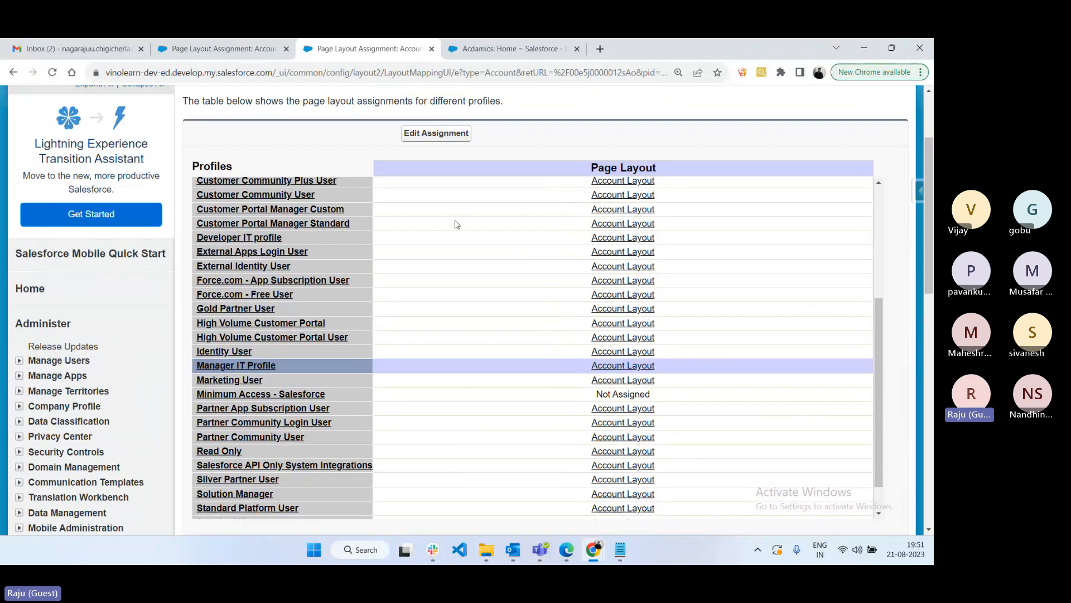
# - Assign Account (Marketing) Layout to Manager IT Profile and save the assignment
pyautogui.click(425, 135)
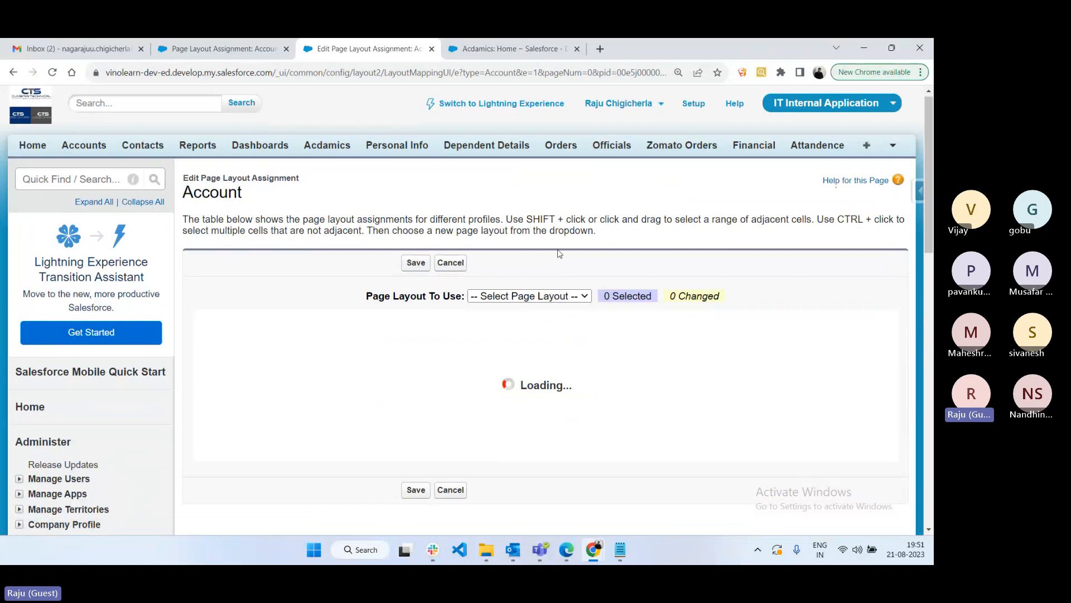
pyautogui.scroll(-2, 562, 279)
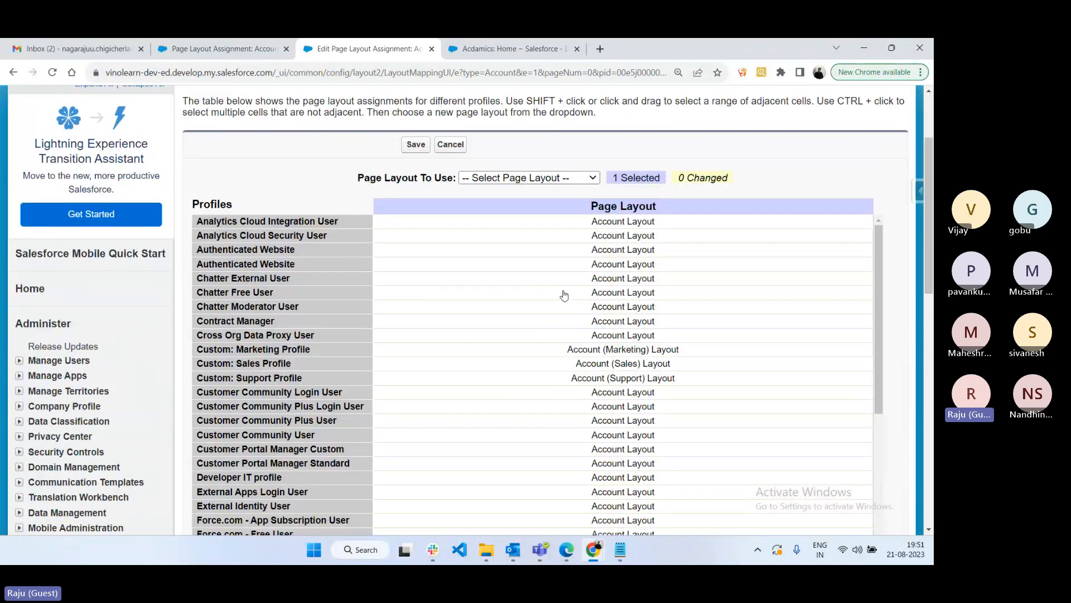
pyautogui.scroll(-4, 564, 295)
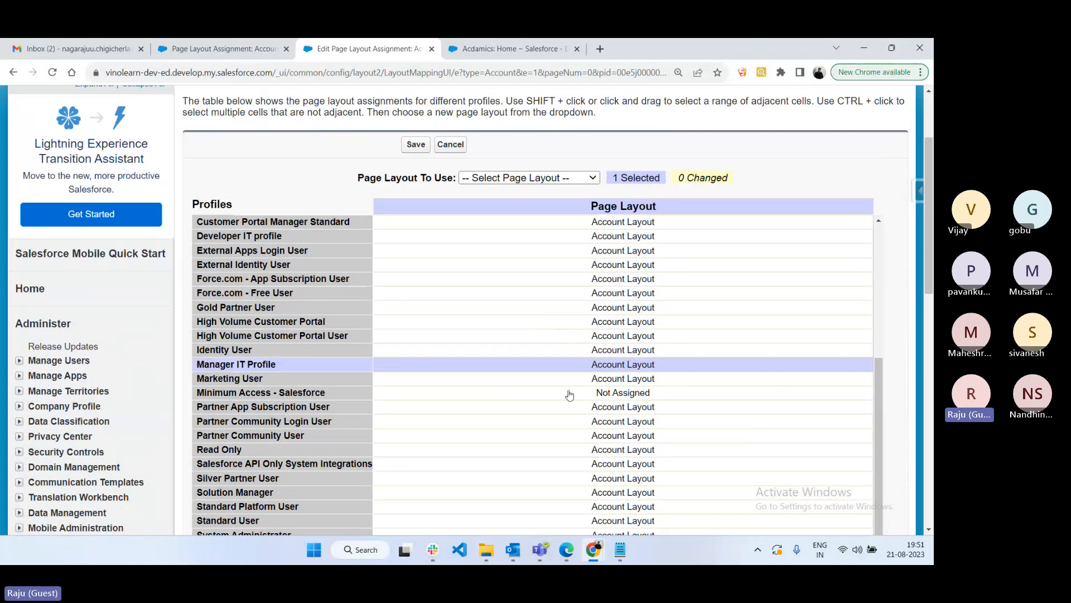
pyautogui.click(531, 178)
pyautogui.click(525, 203)
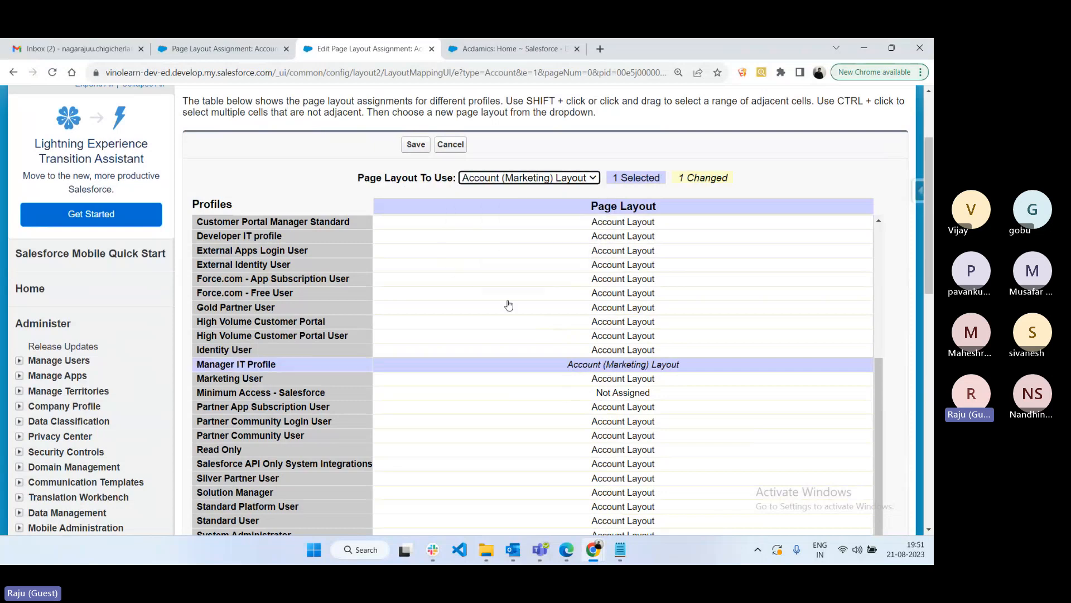
pyautogui.click(417, 144)
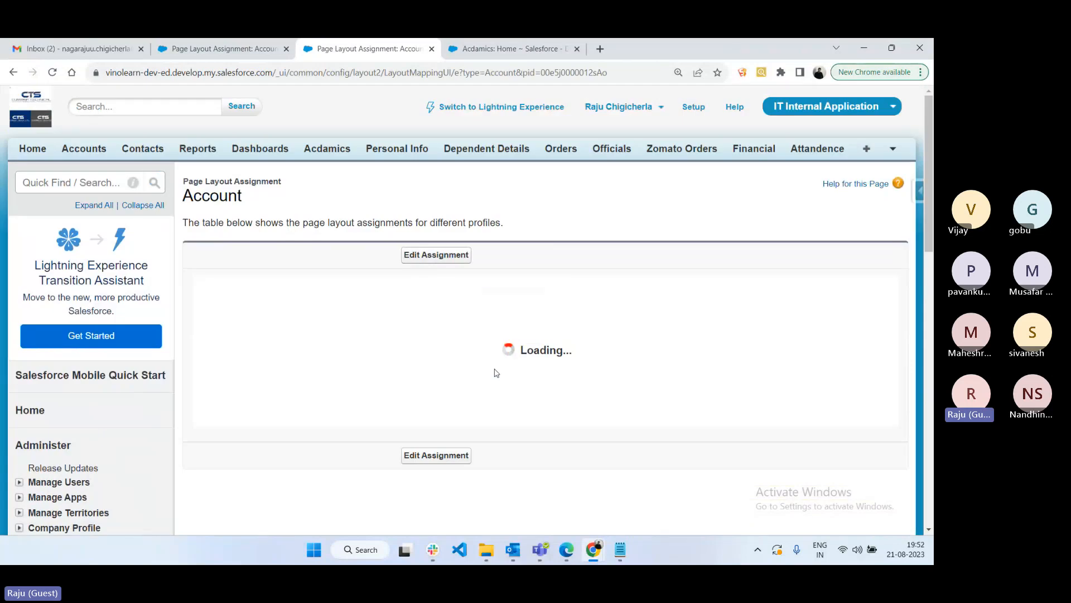
pyautogui.scroll(-3, 529, 416)
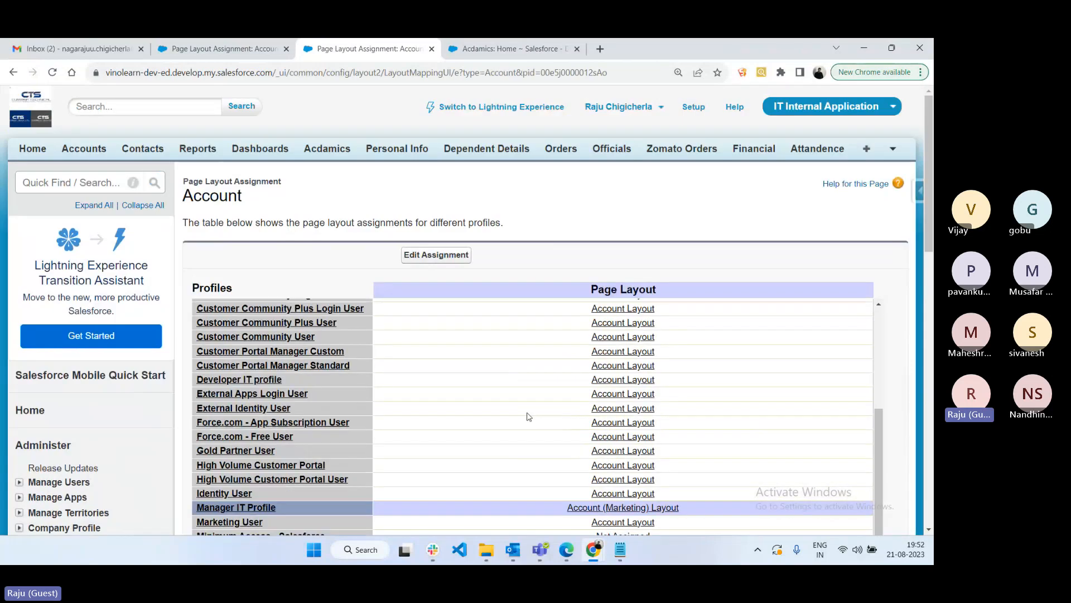
pyautogui.scroll(-1, 669, 449)
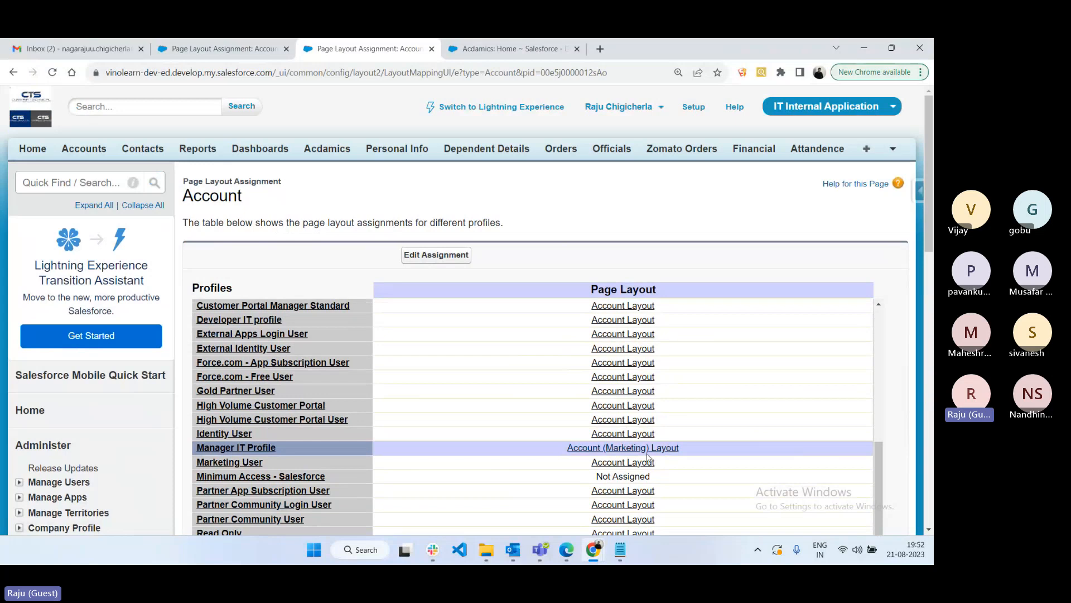
pyautogui.click(563, 559)
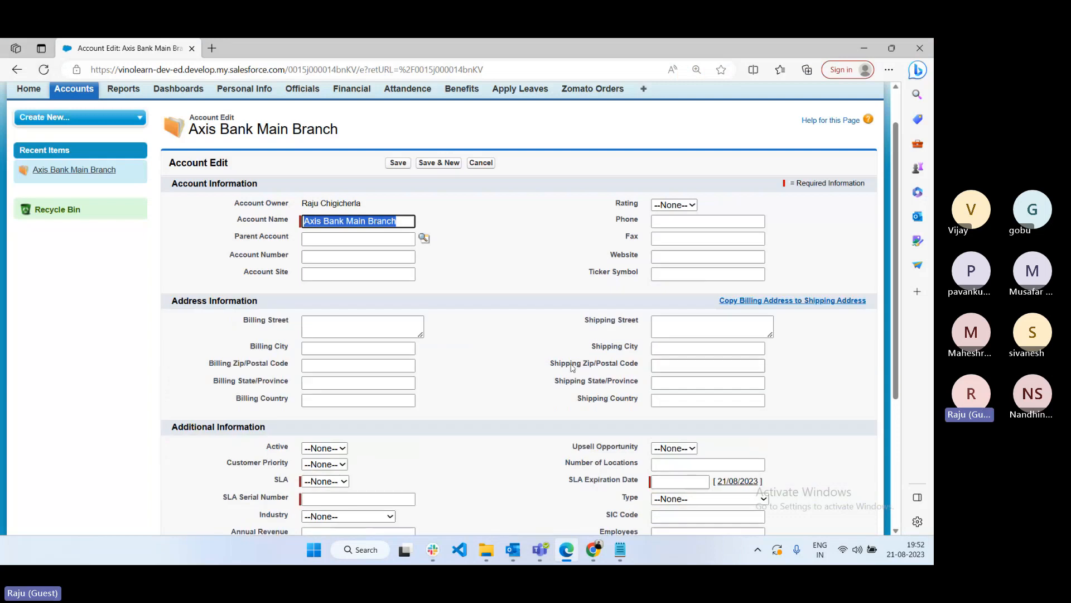
pyautogui.scroll(-1, 571, 368)
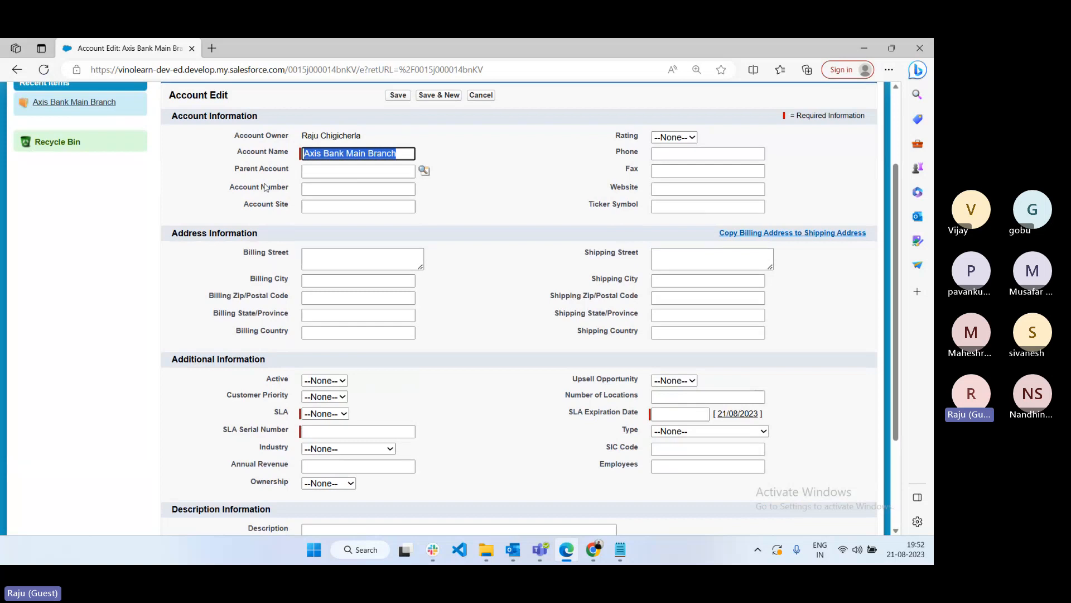
pyautogui.scroll(-2, 274, 354)
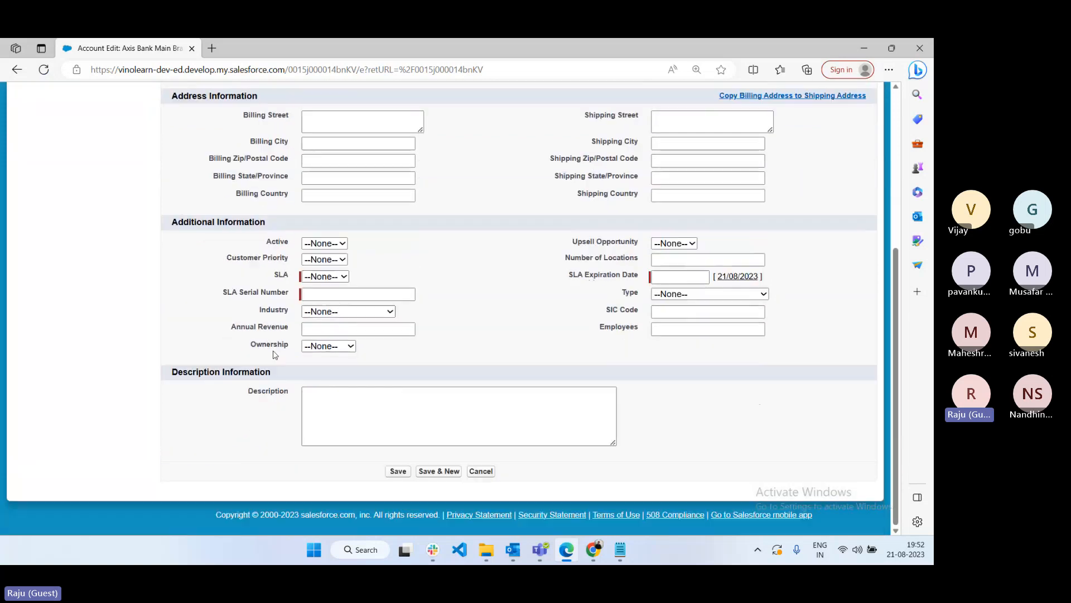
pyautogui.moveTo(171, 222); pyautogui.dragTo(266, 222)
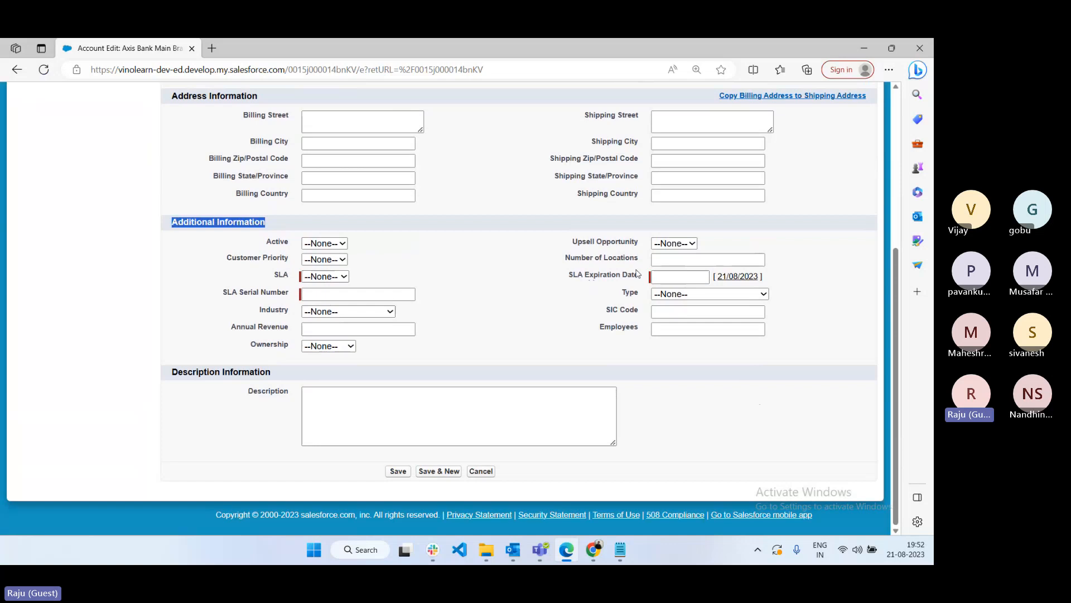
pyautogui.scroll(4, 503, 331)
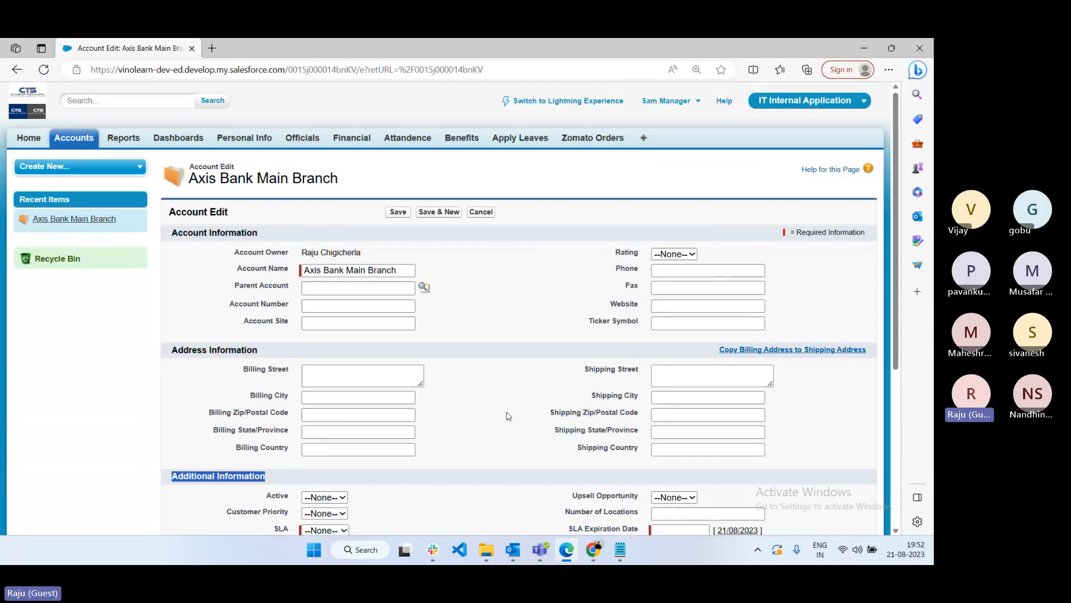
pyautogui.click(593, 549)
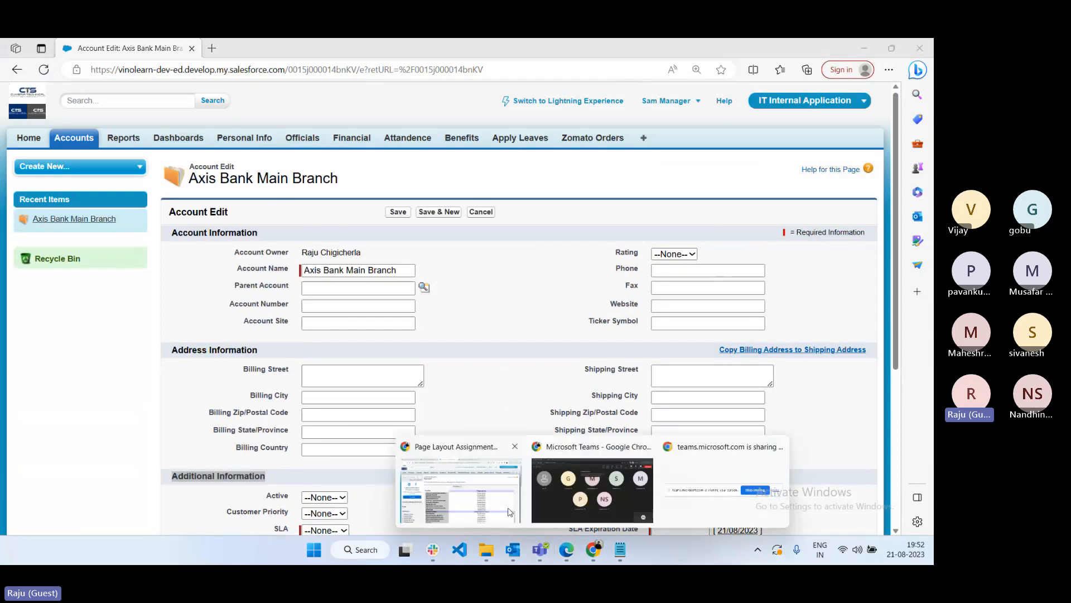
pyautogui.click(509, 512)
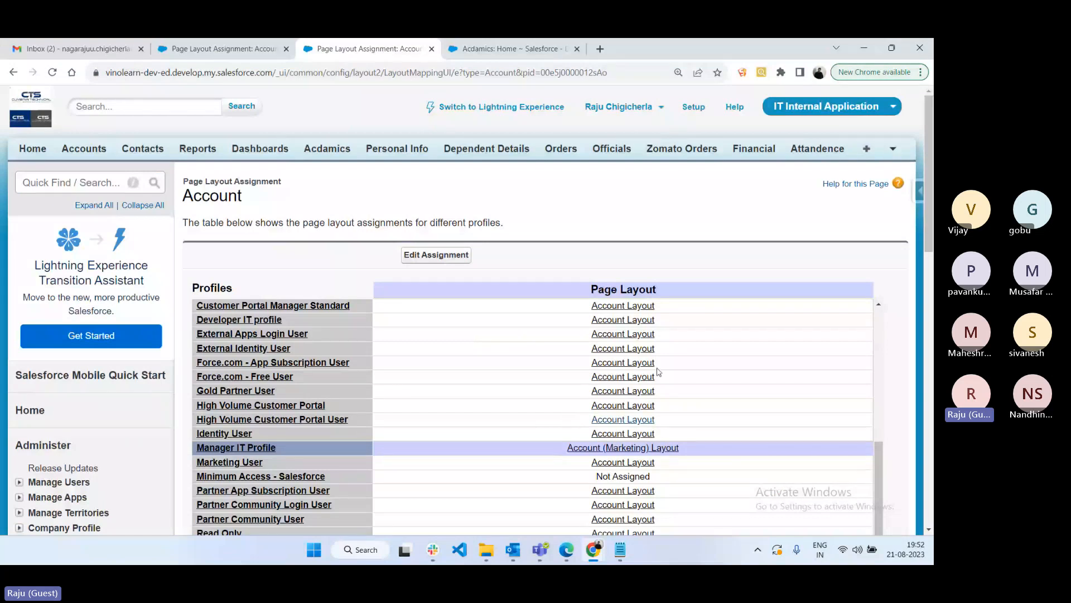
# - Open the Manager IT Profile details from the assignment page, then return to the Notepad notes
pyautogui.scroll(-2, 478, 344)
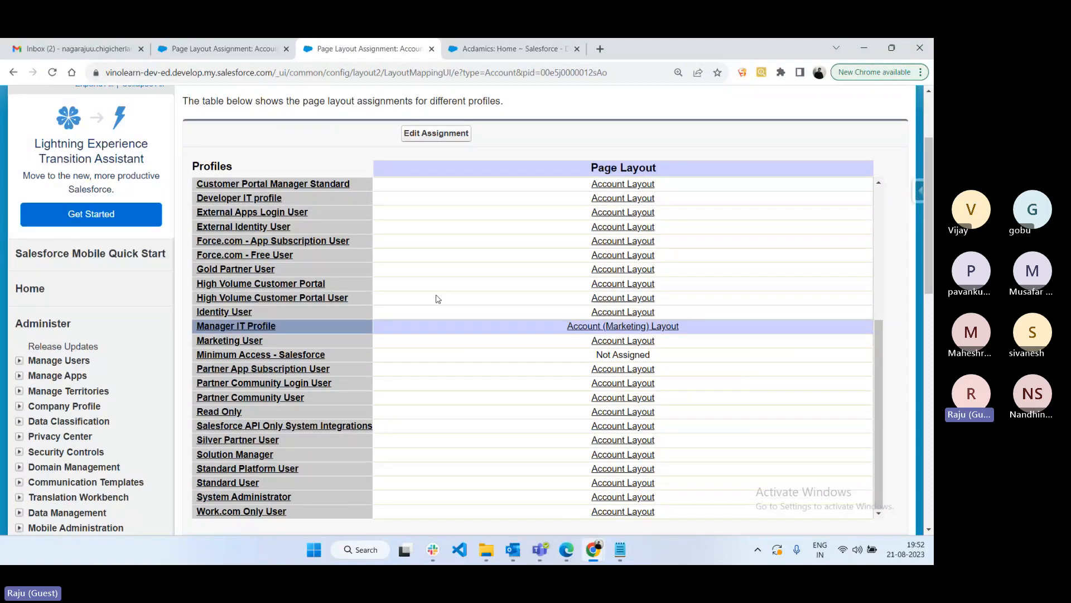
pyautogui.scroll(3, 391, 234)
pyautogui.click(263, 49)
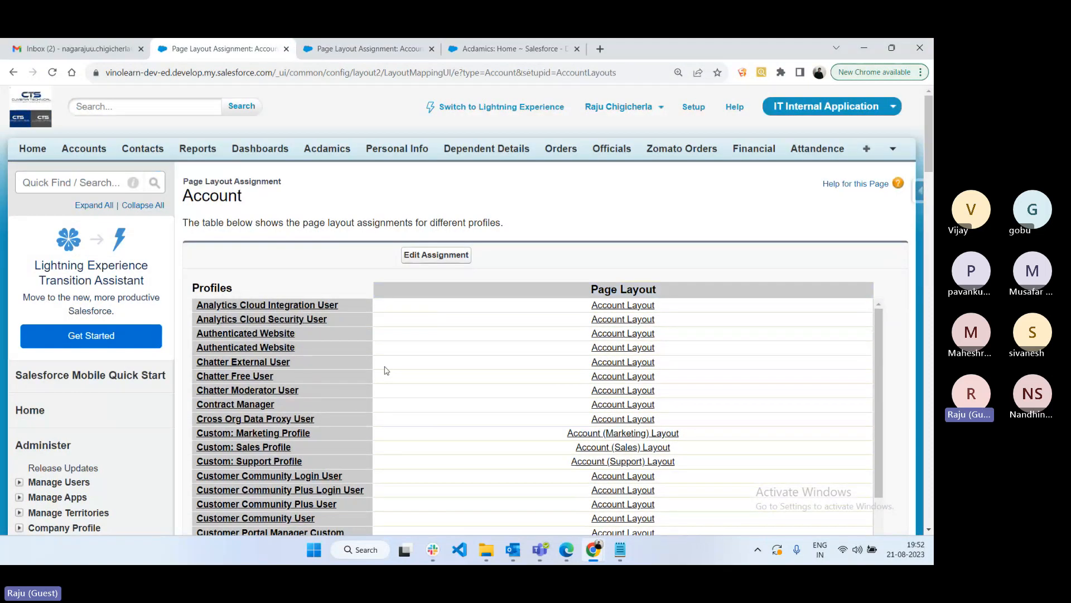
pyautogui.click(353, 43)
pyautogui.click(257, 509)
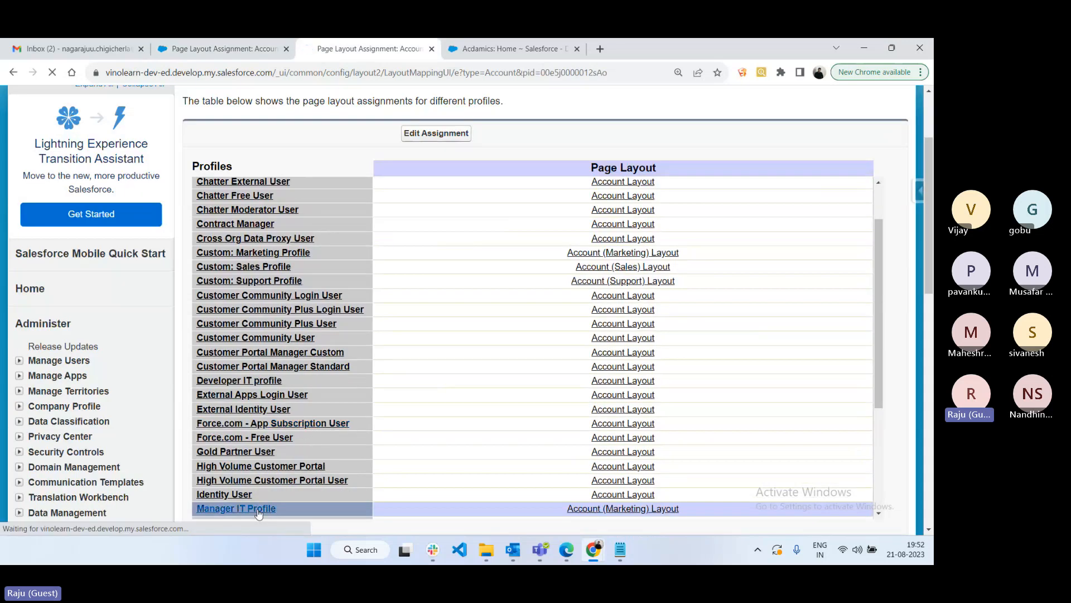
pyautogui.hotkey('alt', 'Tab')
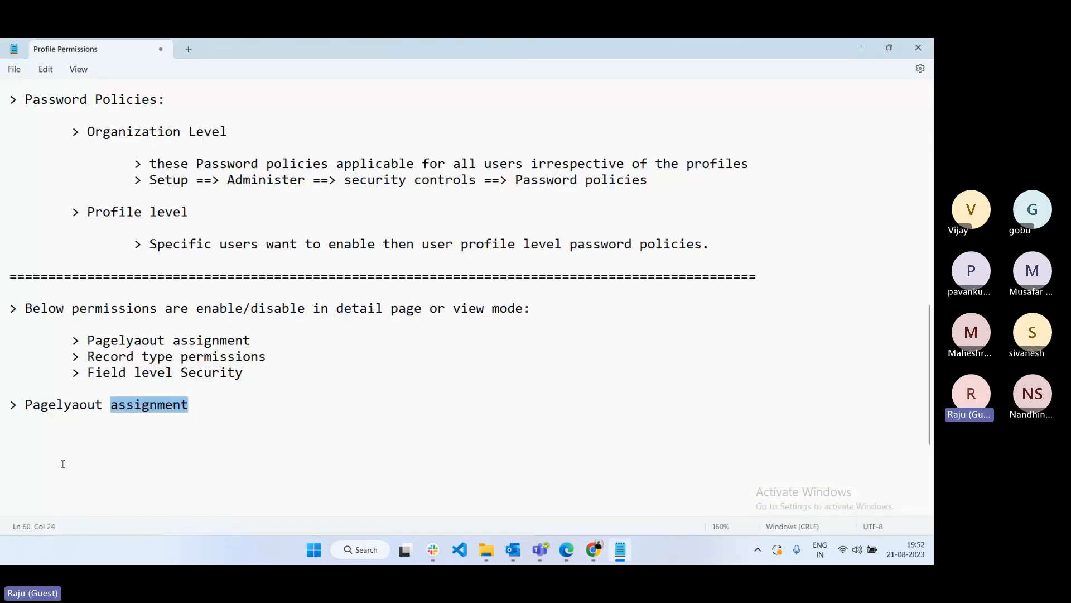
# - Under Pagelayout assignment, note that objects with several layouts can switch layouts at profile level
pyautogui.click(67, 441)
pyautogui.press('Tab')
pyautogui.write('> I')
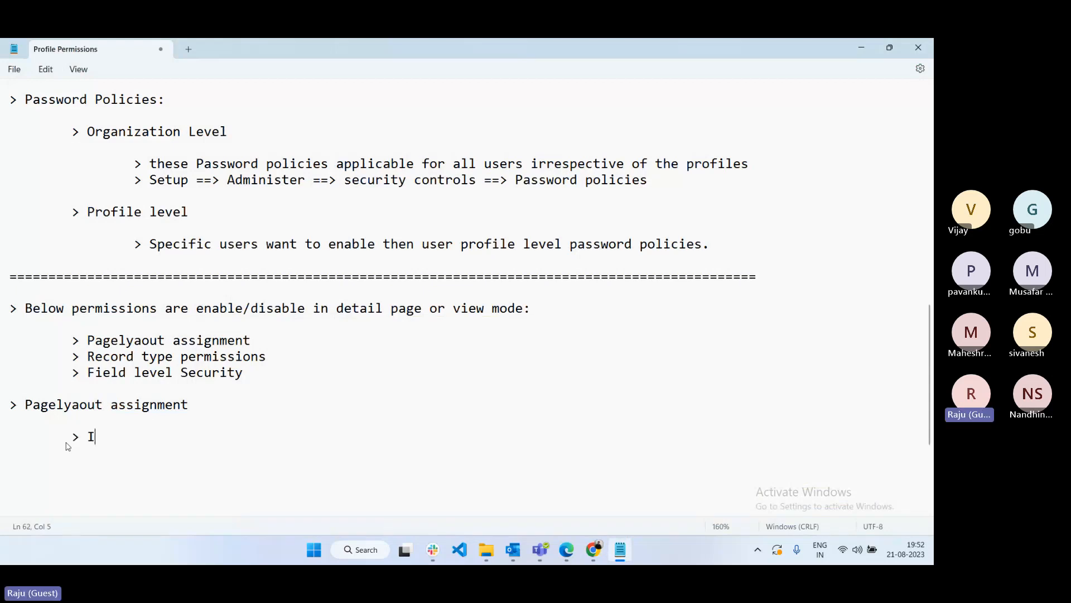
pyautogui.write('f object is having mo')
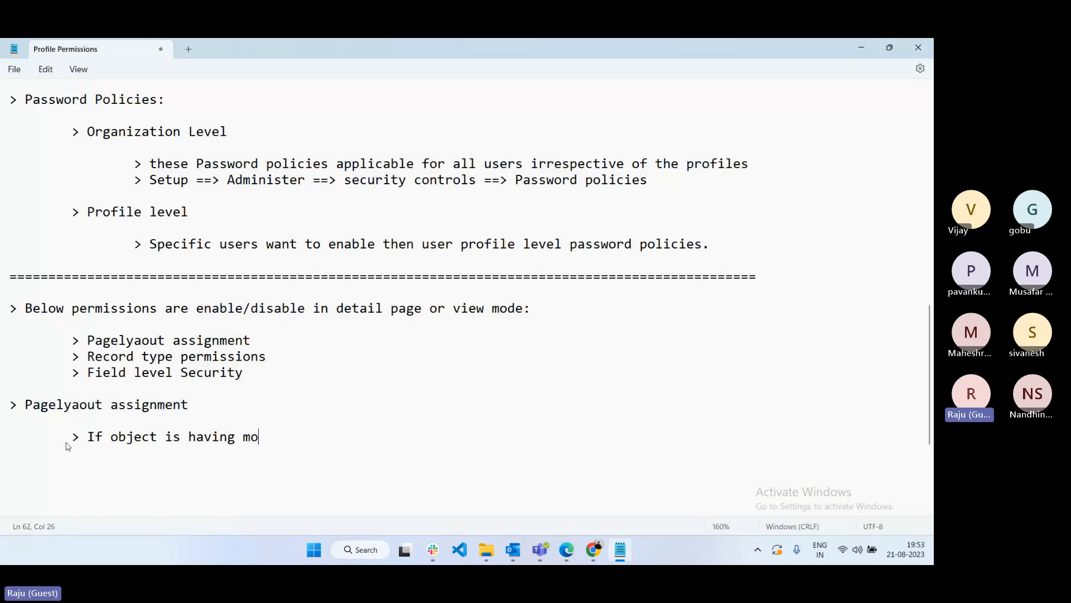
pyautogui.write('re than one layout then')
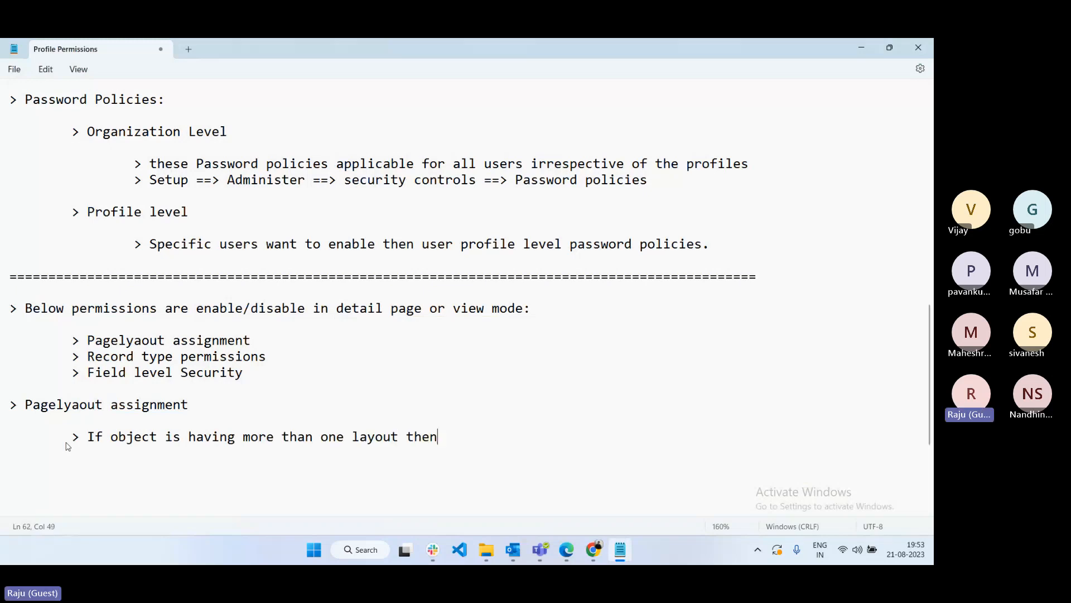
pyautogui.write(' we can switch from ')
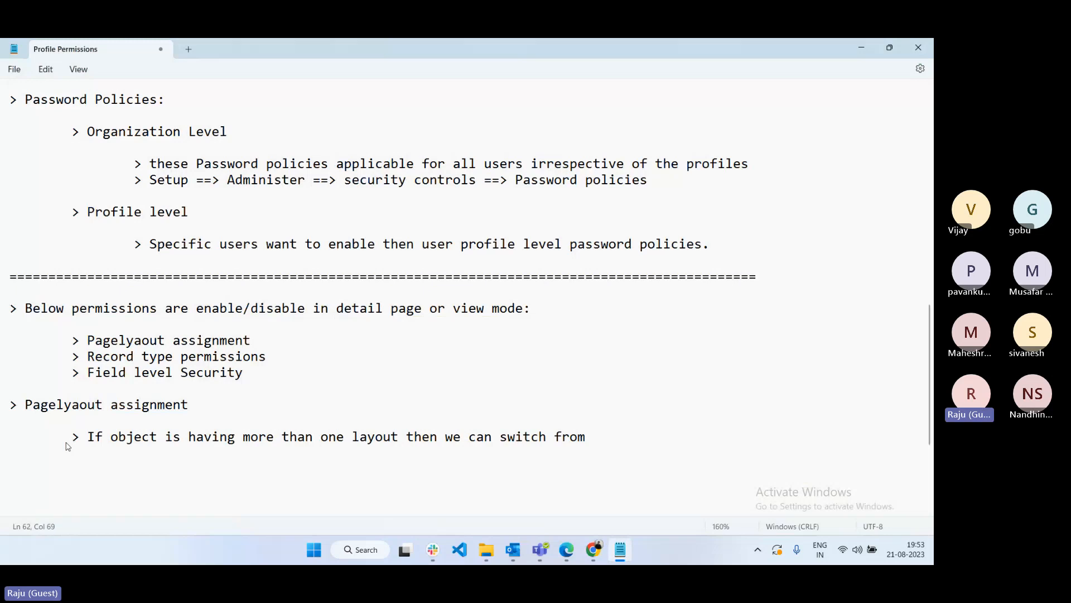
pyautogui.write('one layout')
pyautogui.write(' to ')
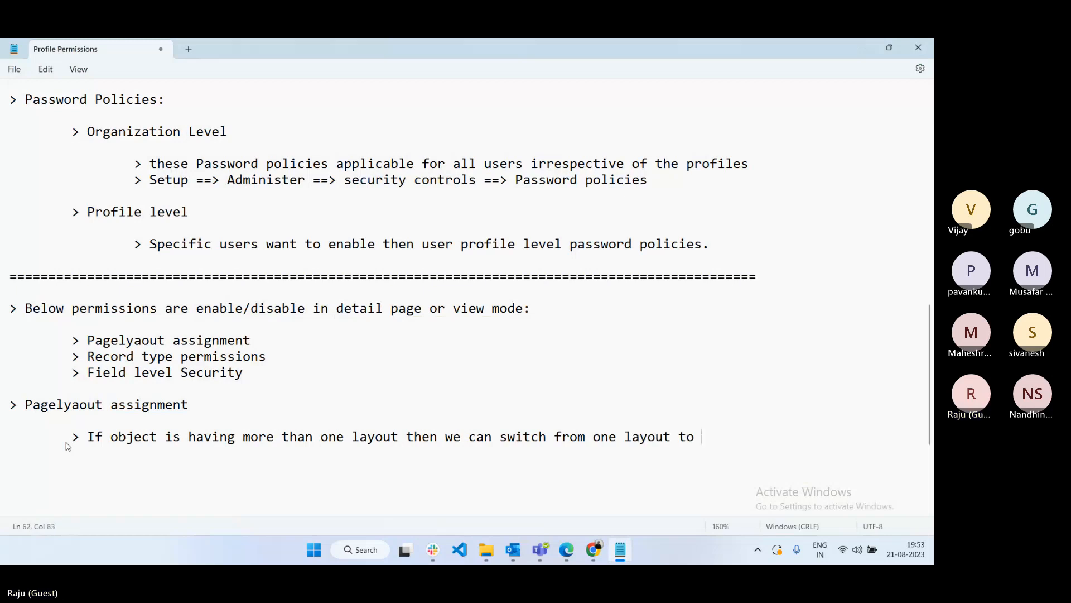
pyautogui.write('another laytout')
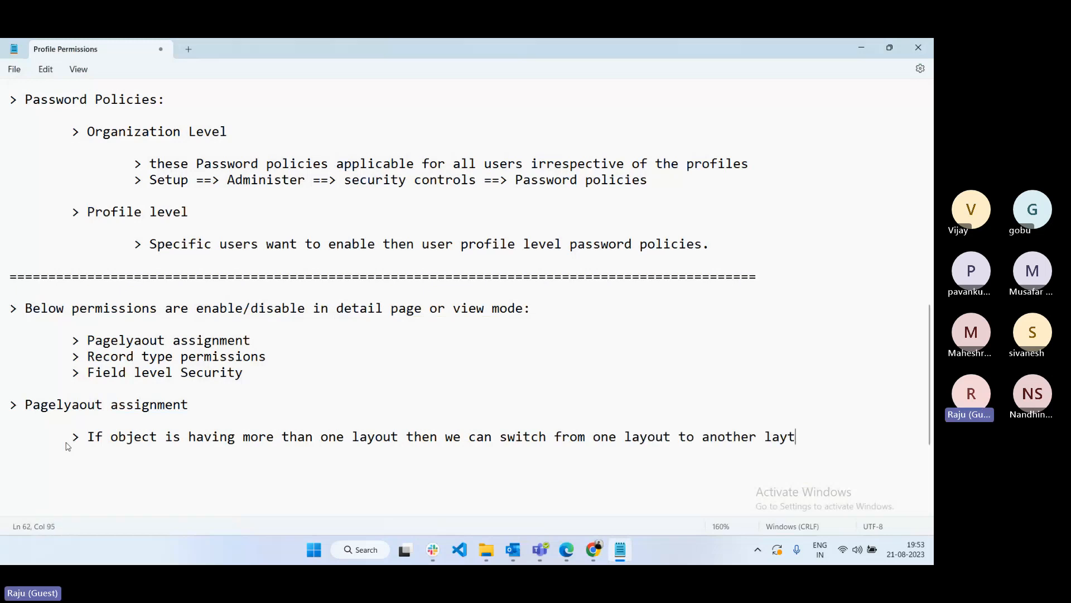
pyautogui.press('BackSpace')
pyautogui.press('BackSpace')
pyautogui.press('BackSpace')
pyautogui.press('BackSpace')
pyautogui.write('out using this op')
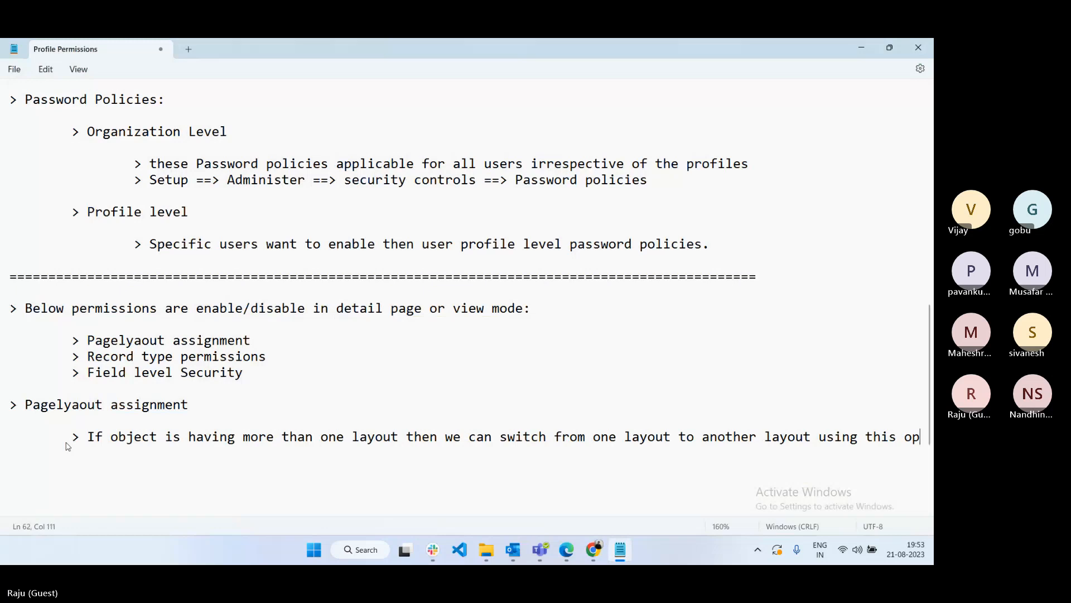
pyautogui.write('tion at profile ')
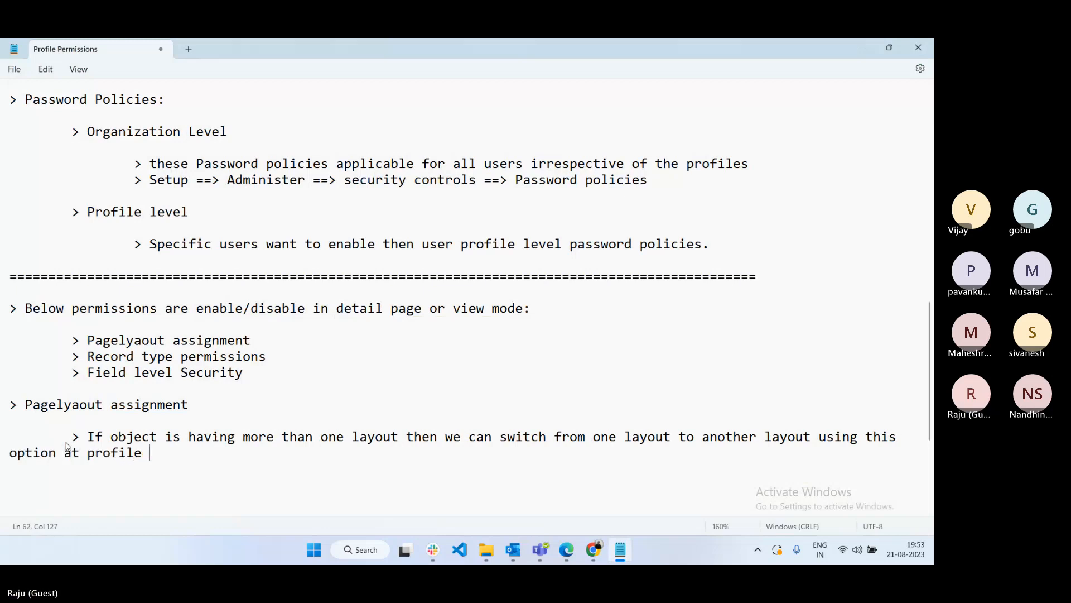
pyautogui.write('level.')
pyautogui.press('Return')
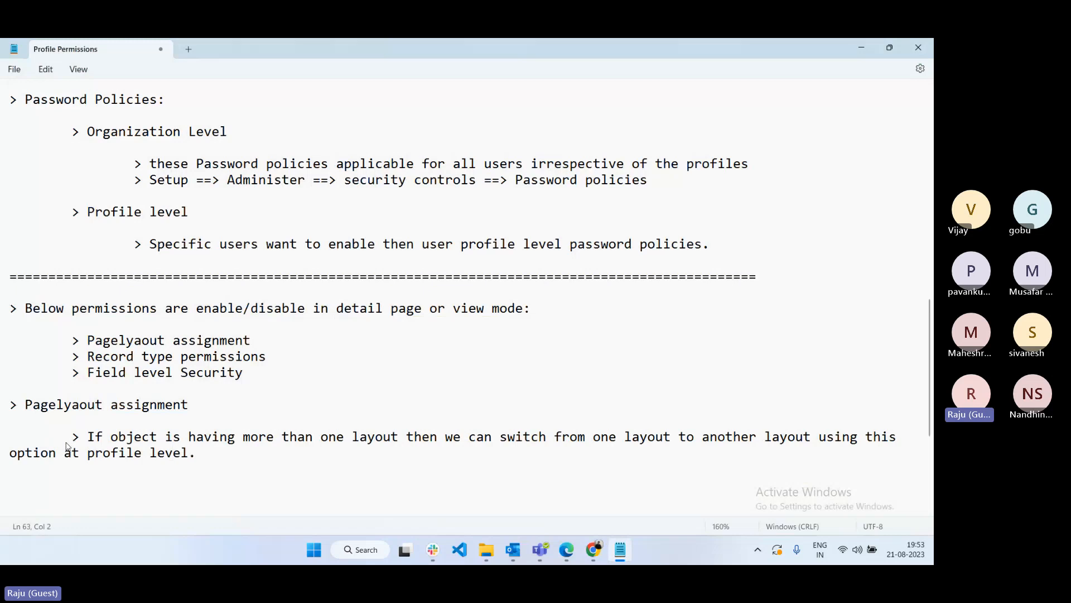
# - Add the note '> we can change layout at object level as well'
pyautogui.write('> we can change layout')
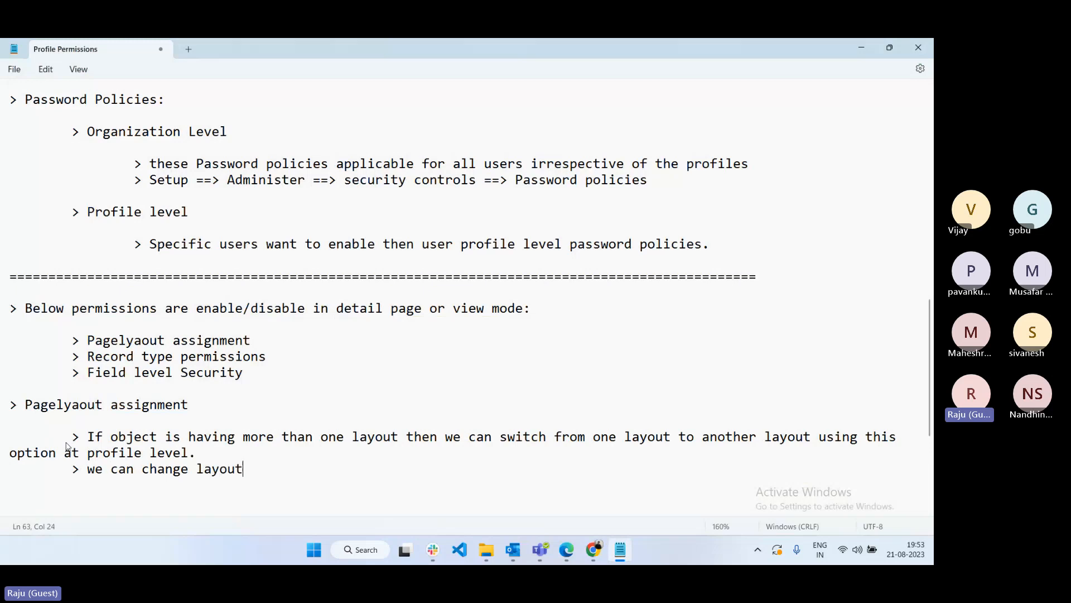
pyautogui.write(' at object levekl')
pyautogui.press('BackSpace')
pyautogui.press('BackSpace')
pyautogui.write('l as w')
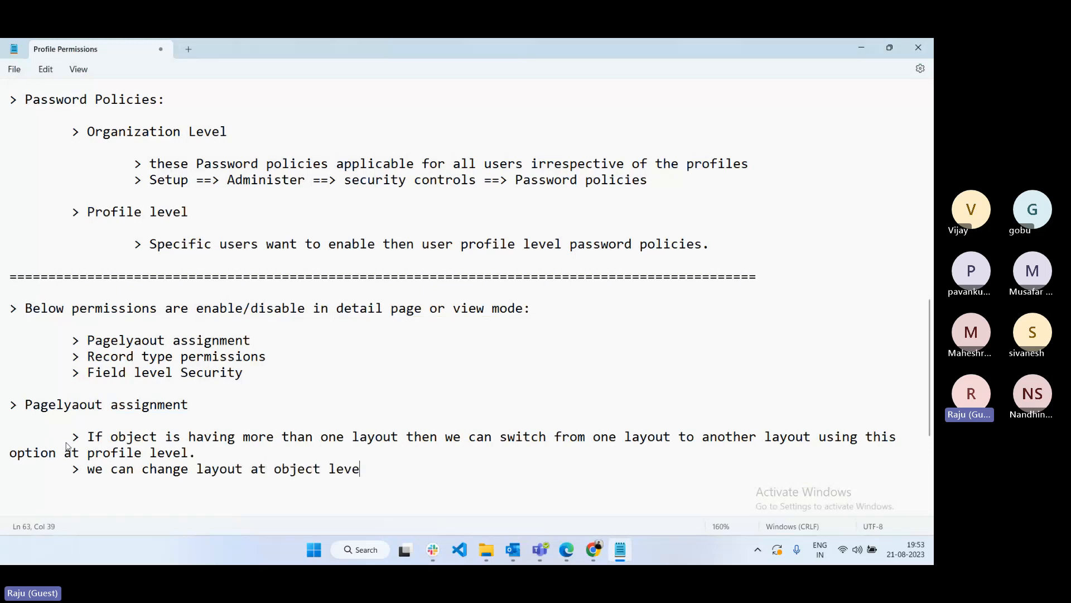
pyautogui.write('eell')
pyautogui.press('BackSpace')
pyautogui.press('BackSpace')
pyautogui.press('BackSpace')
pyautogui.write('ll')
pyautogui.press('Return')
pyautogui.press('Return')
# - Under Record type permissions, write 'By suing this option we can enable or disable record types for the users'
pyautogui.scroll(-3, 78, 216)
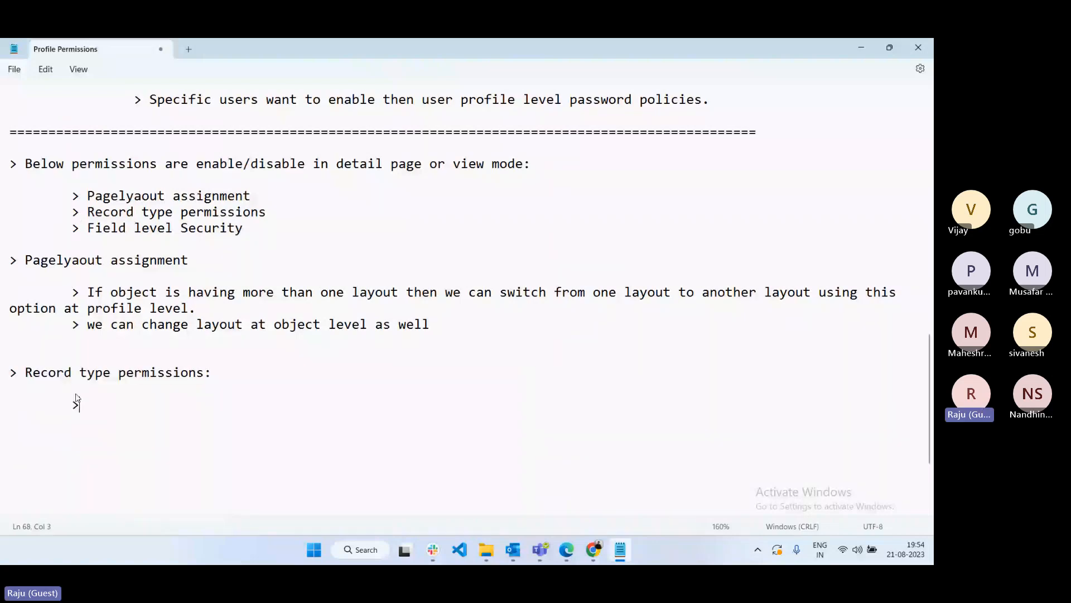
pyautogui.write('By suing this oprion')
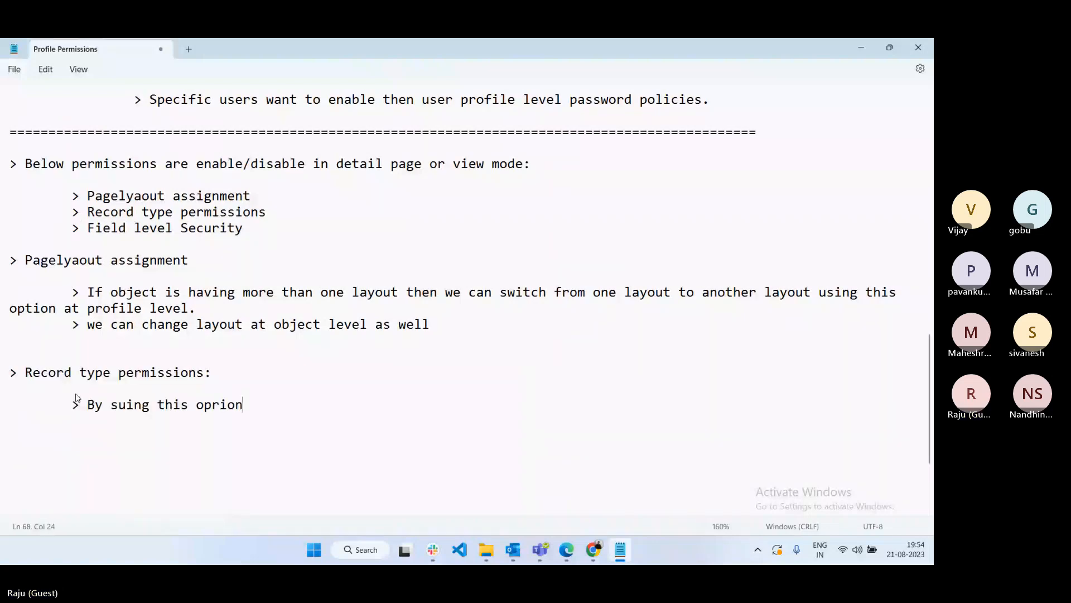
pyautogui.press('BackSpace')
pyautogui.press('BackSpace')
pyautogui.press('BackSpace')
pyautogui.press('BackSpace')
pyautogui.press('BackSpace')
pyautogui.write('ption we can enabl')
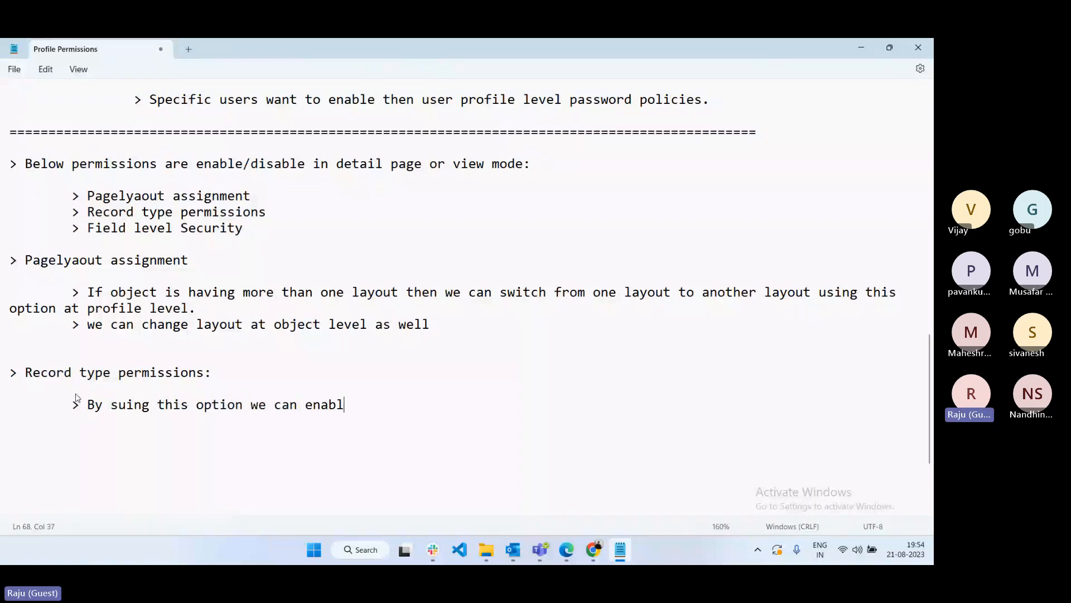
pyautogui.write('e or disable record type')
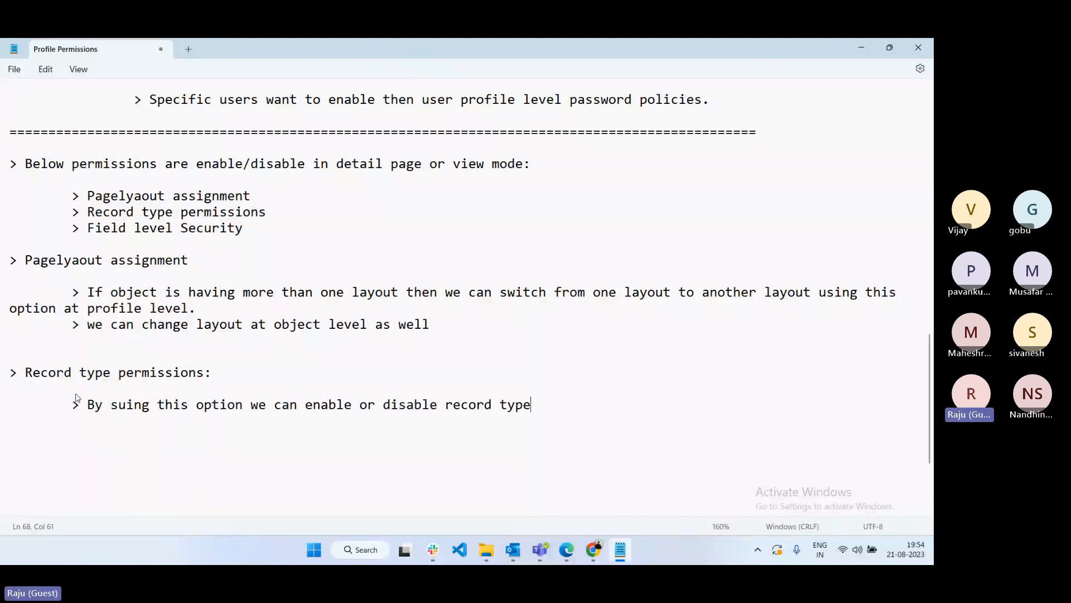
pyautogui.write('s for the users')
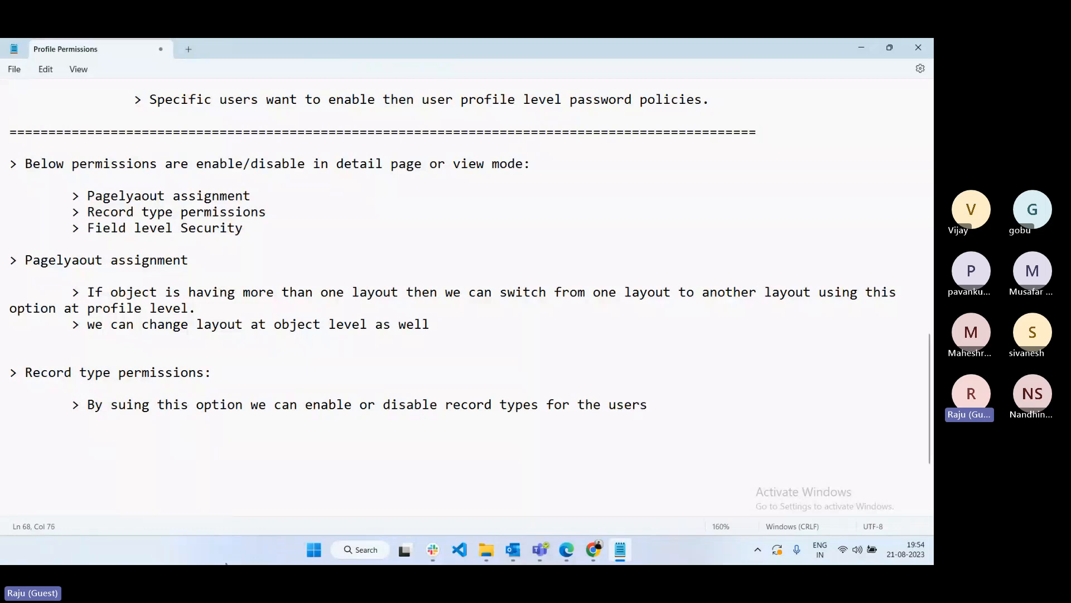
# - As the manager user, start a new Zomato Order and preview its record types, keeping Default Order
pyautogui.click(576, 554)
pyautogui.click(575, 139)
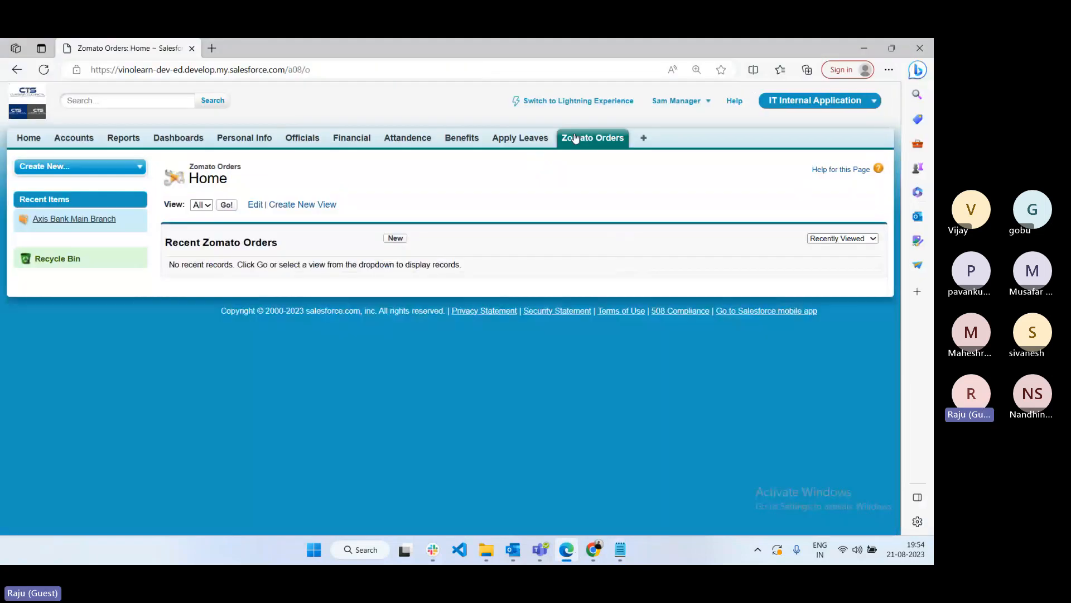
pyautogui.click(396, 239)
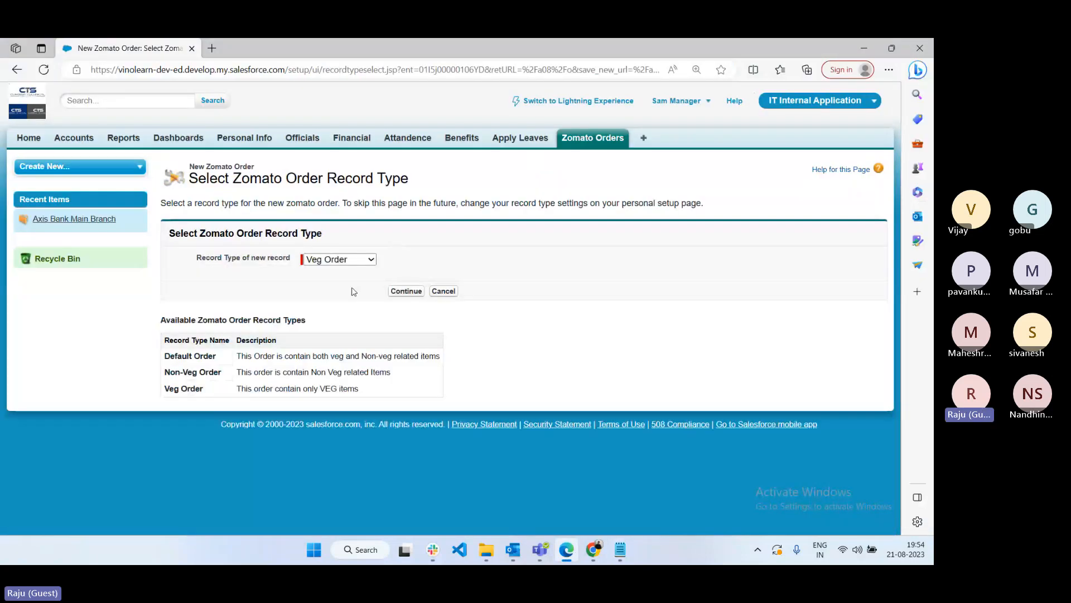
pyautogui.click(347, 264)
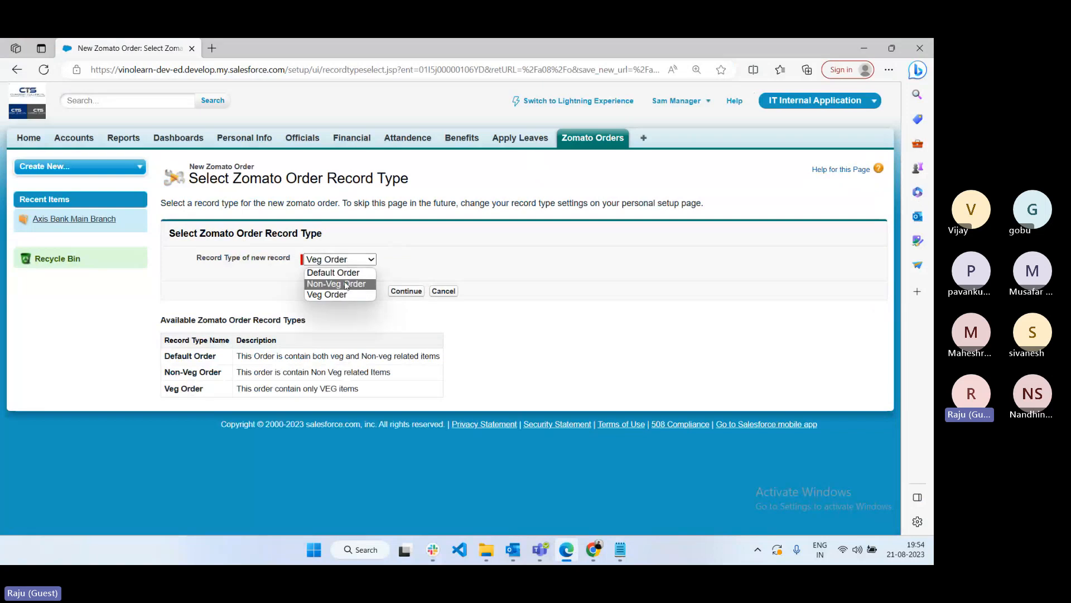
pyautogui.click(622, 355)
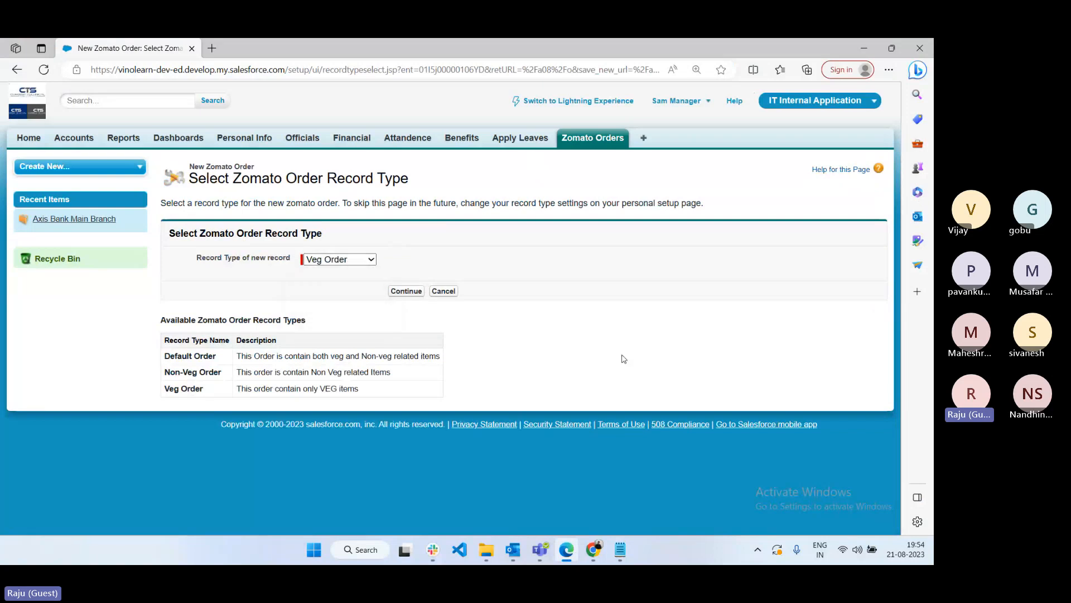
pyautogui.click(351, 260)
pyautogui.click(334, 271)
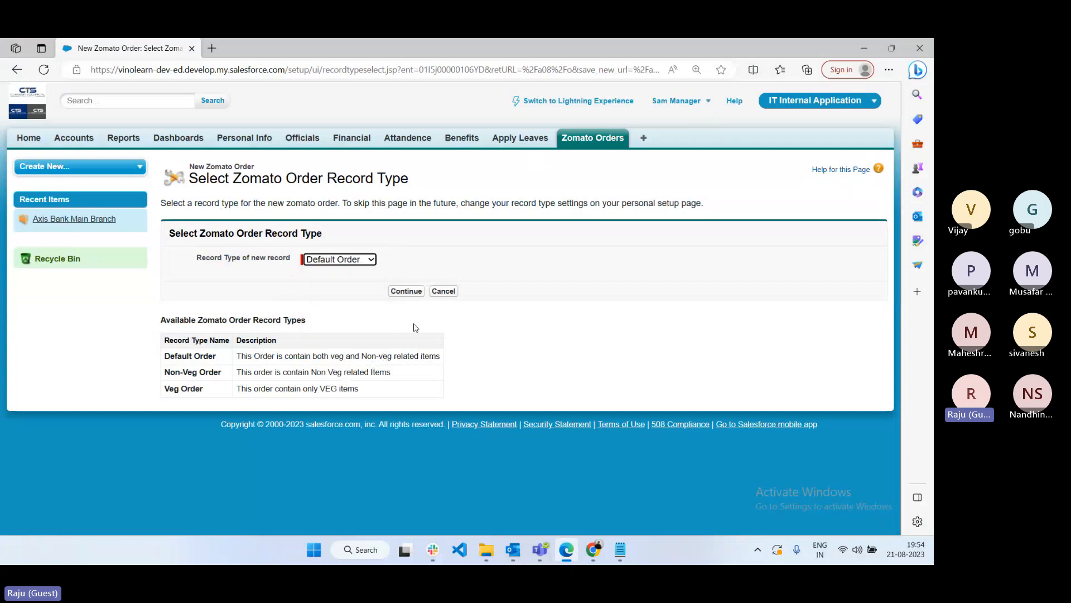
pyautogui.click(340, 260)
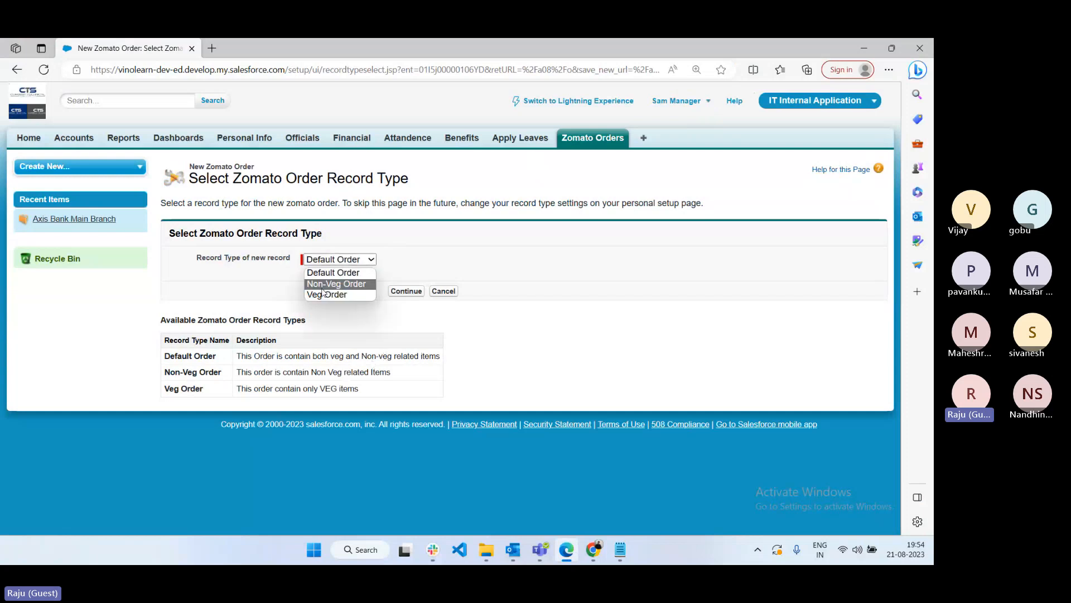
pyautogui.click(498, 323)
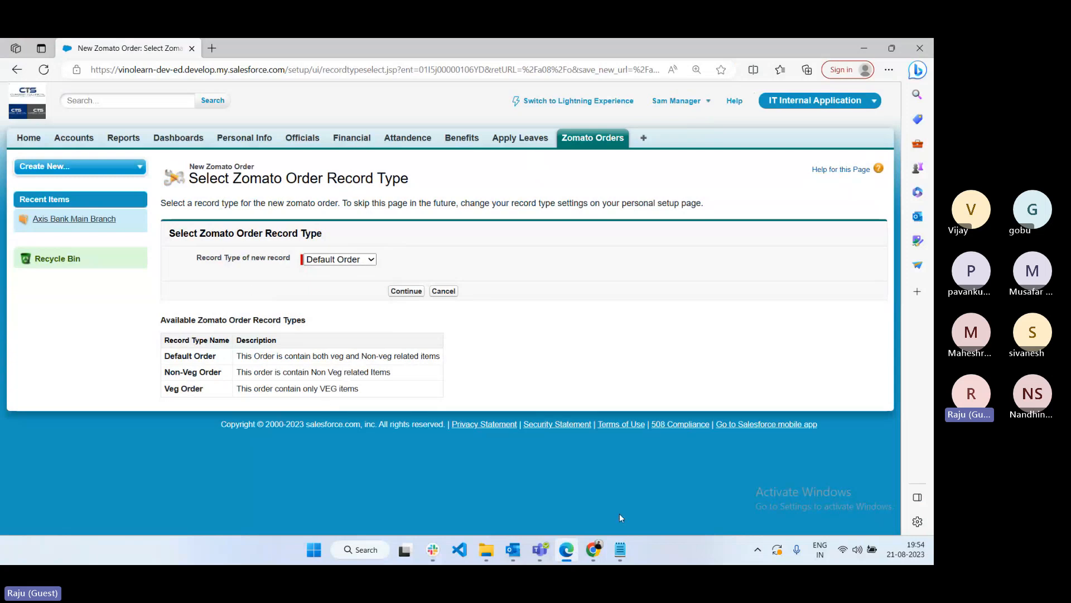
# - Back on Manager IT Profile, scroll to and highlight the Record Type Settings heading
pyautogui.moveTo(593, 549)
pyautogui.click(502, 491)
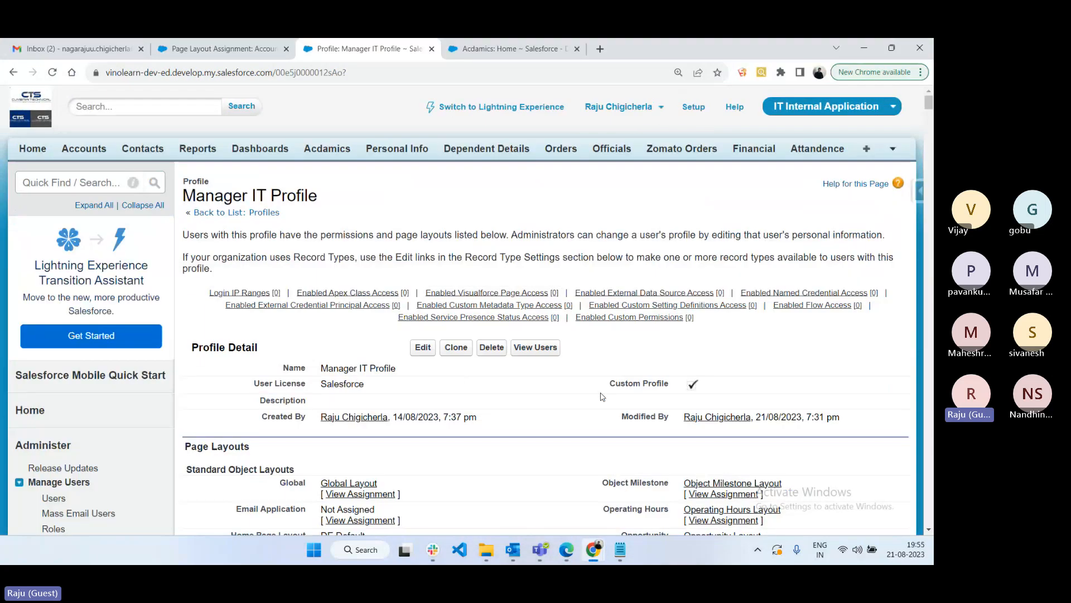
pyautogui.scroll(-1, 601, 396)
pyautogui.scroll(-20, 599, 394)
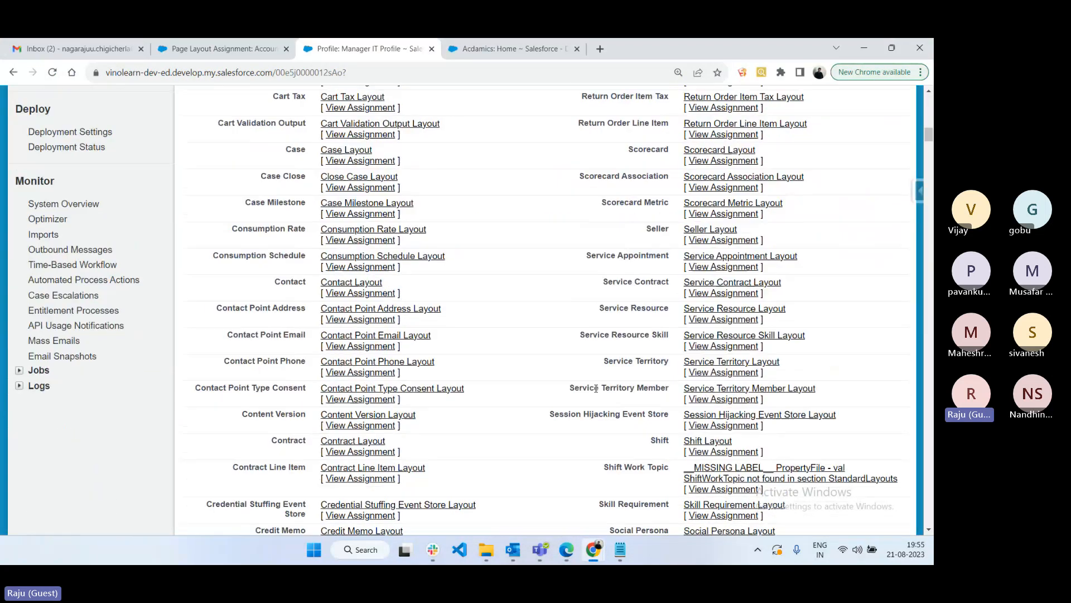
pyautogui.scroll(-20, 597, 393)
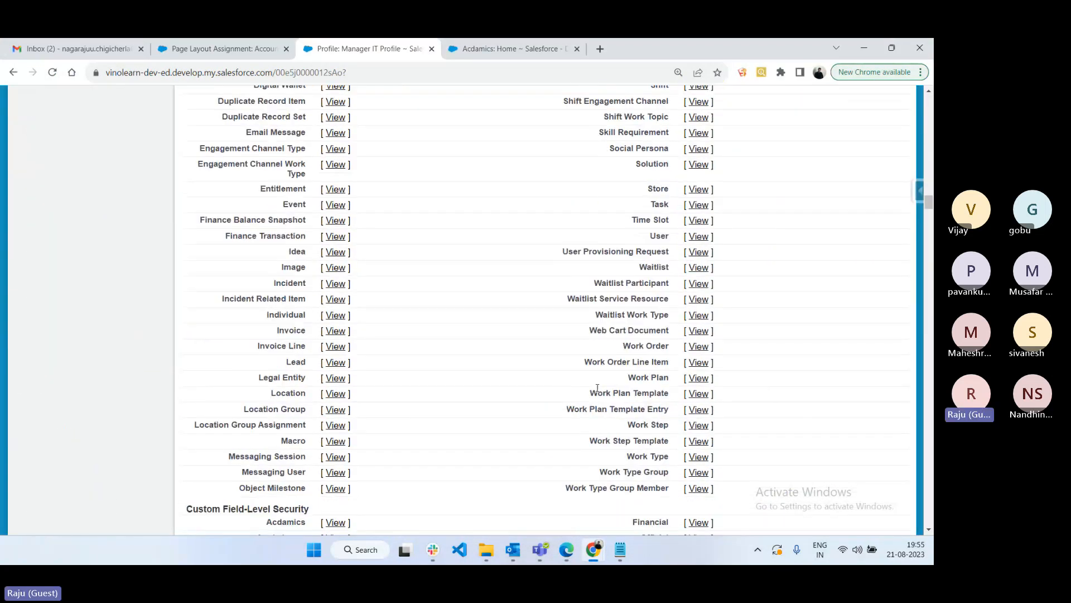
pyautogui.scroll(-7, 597, 388)
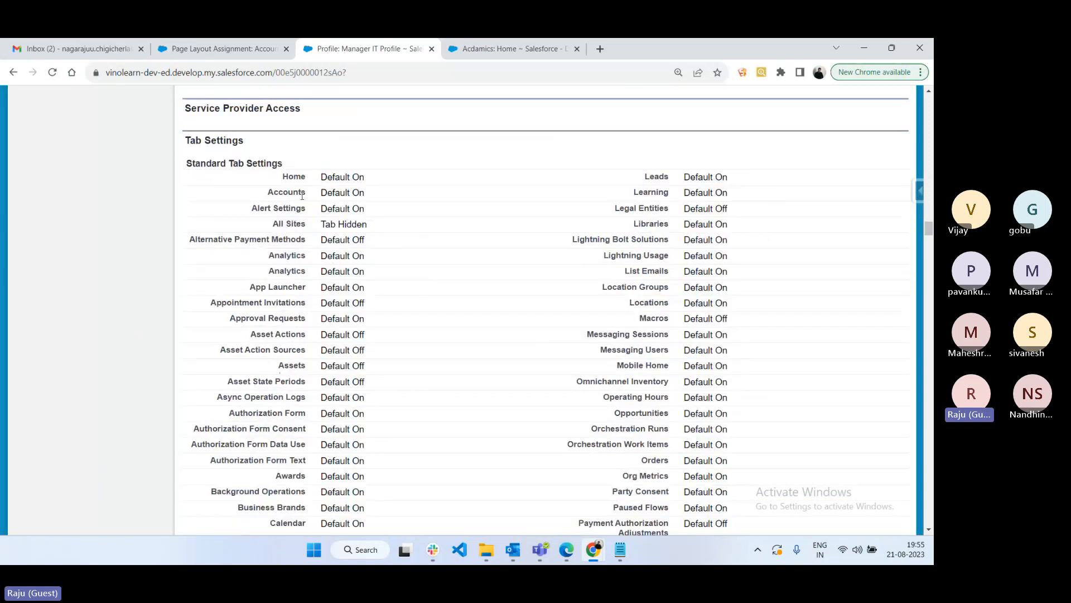
pyautogui.scroll(-2, 298, 241)
pyautogui.scroll(-20, 297, 241)
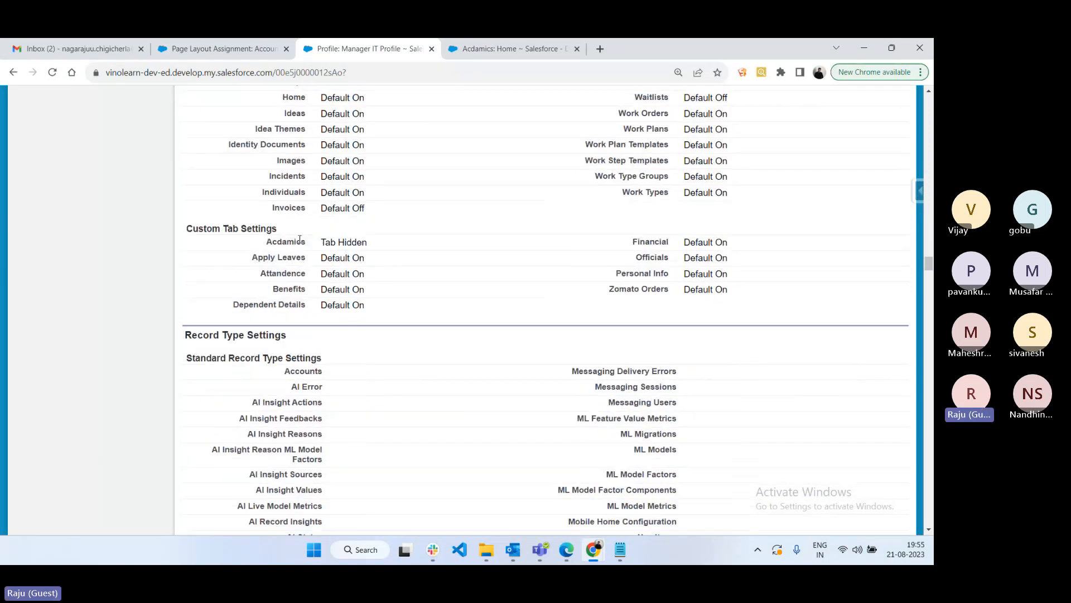
pyautogui.moveTo(184, 101); pyautogui.dragTo(284, 101)
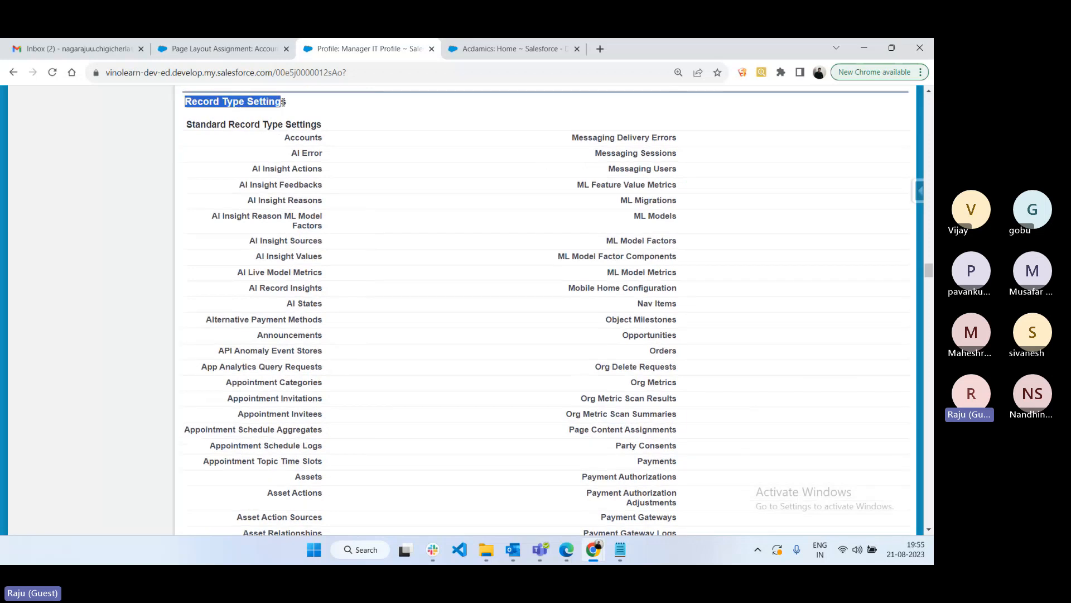
# - Highlight the Standard and then the Custom Record Type Settings headings
pyautogui.scroll(-3, 423, 272)
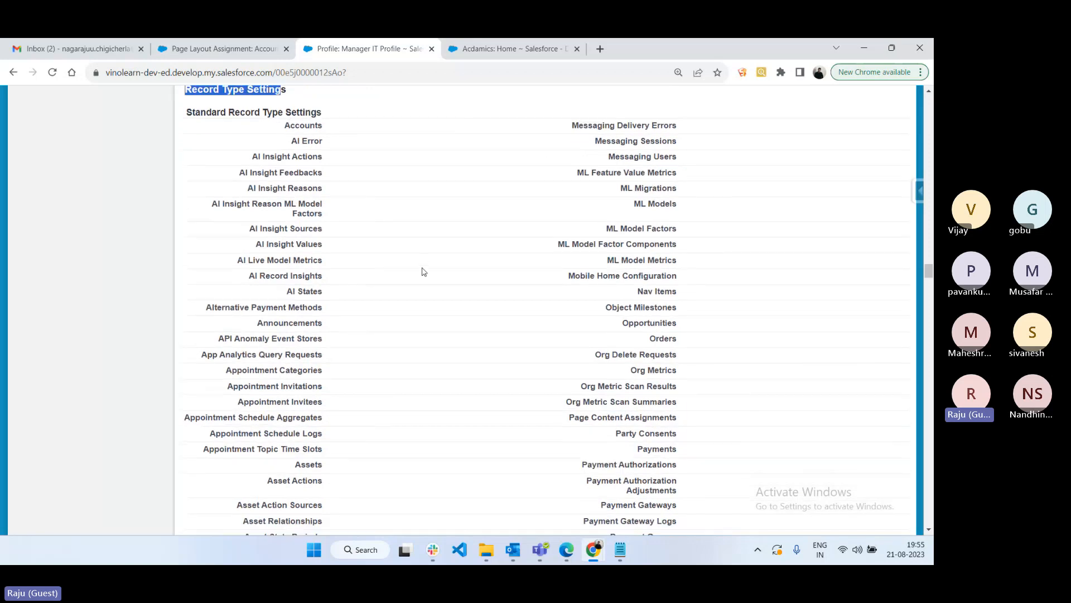
pyautogui.scroll(3, 422, 272)
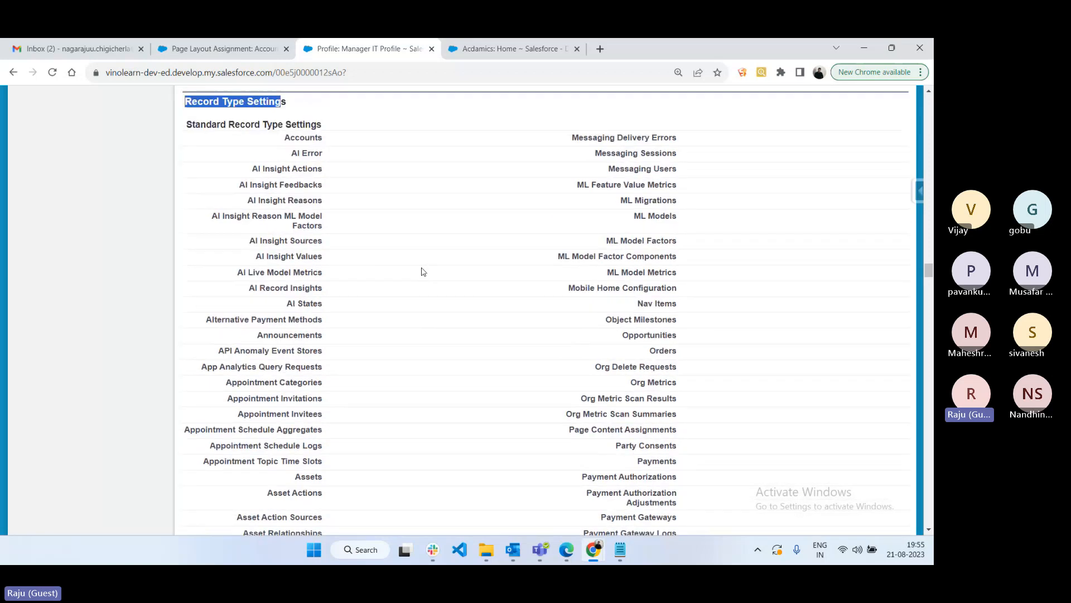
pyautogui.moveTo(185, 124); pyautogui.dragTo(330, 137)
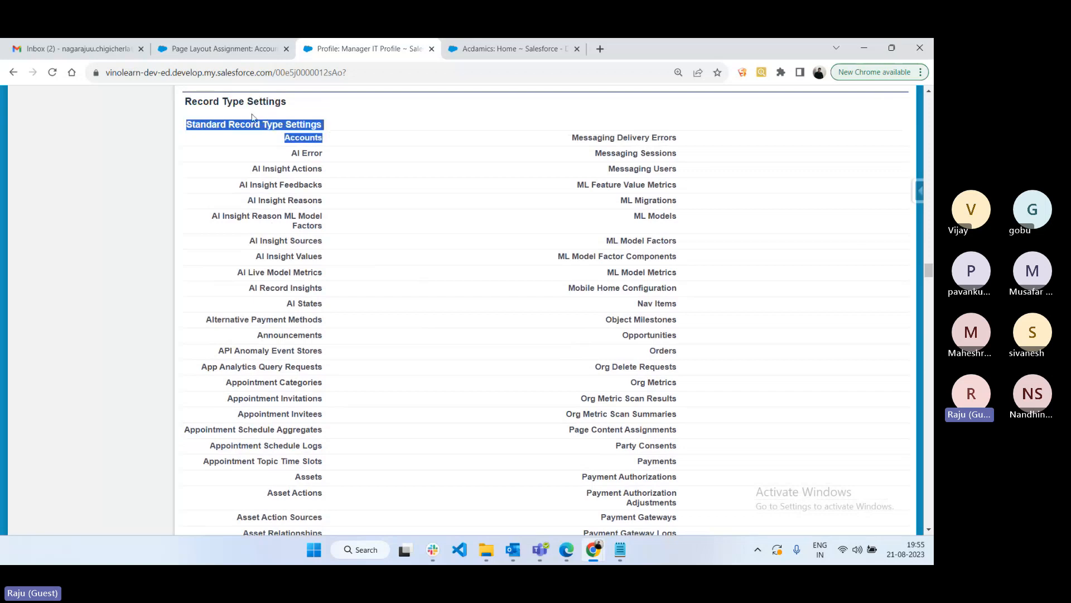
pyautogui.scroll(-14, 397, 253)
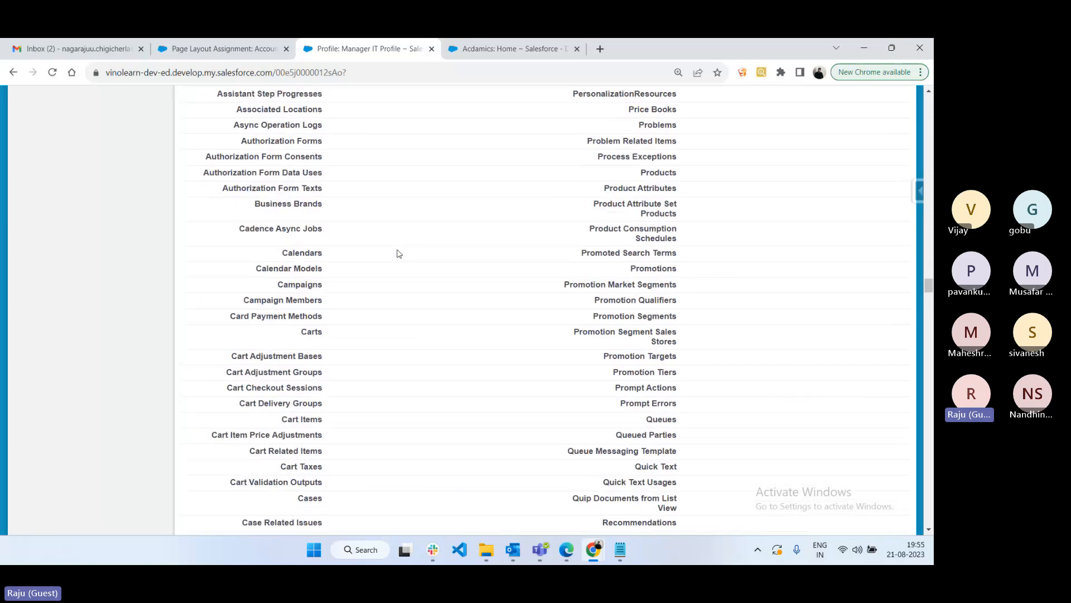
pyautogui.scroll(-15, 399, 254)
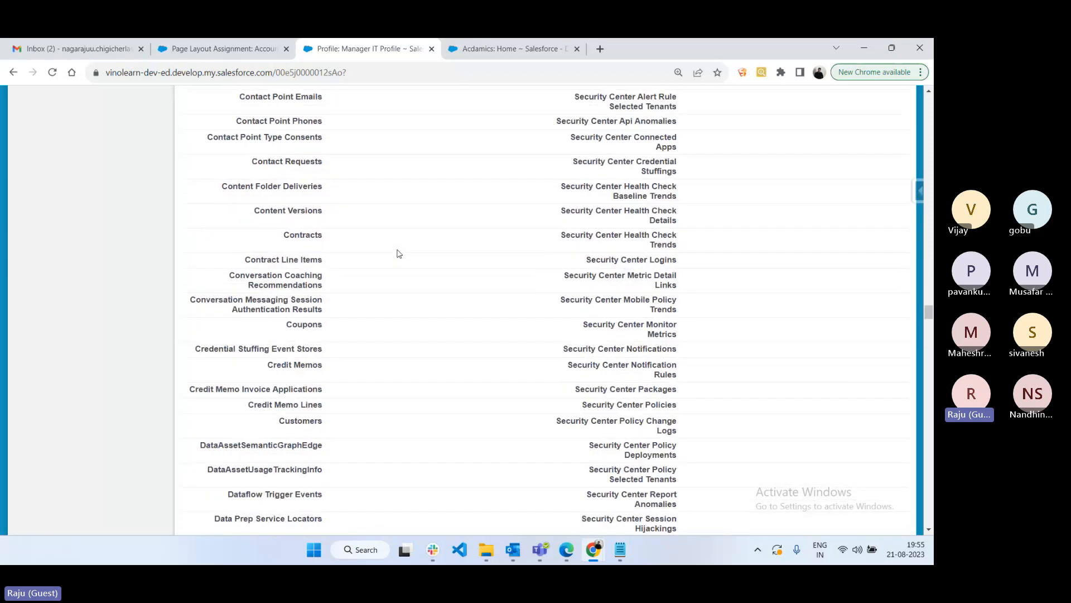
pyautogui.scroll(-15, 397, 254)
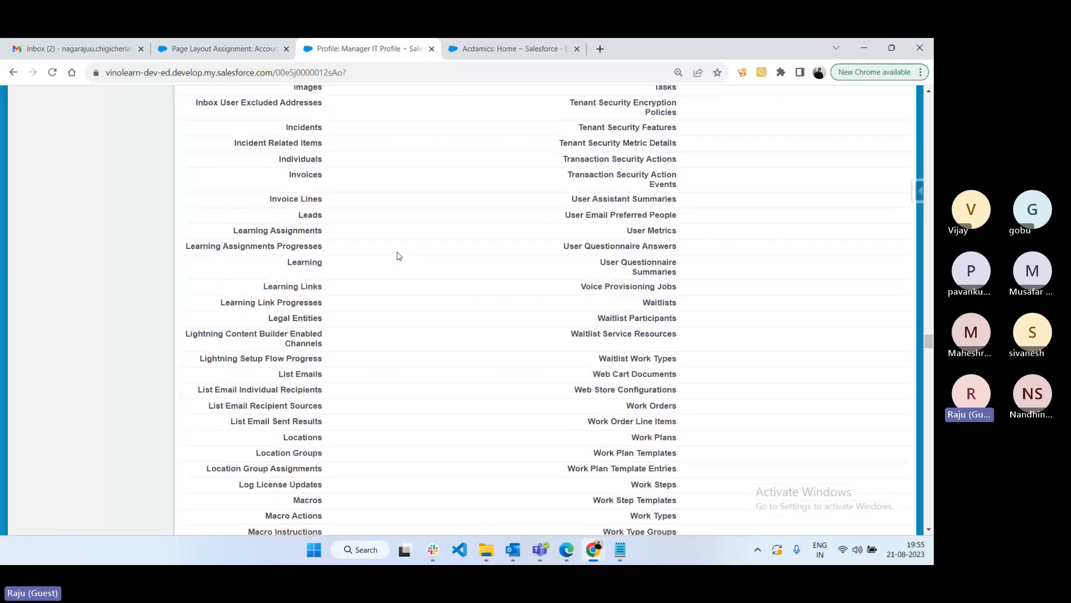
pyautogui.moveTo(185, 314); pyautogui.dragTo(326, 317)
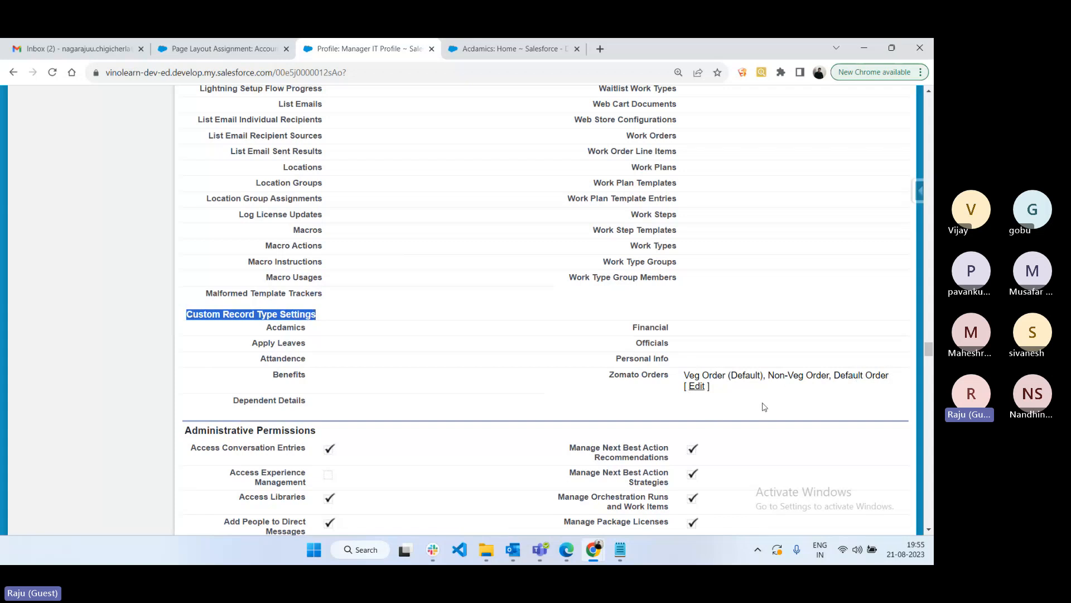
# - Remove Veg Order and Non-Veg Order from the profile's selected Zomato Order record types
pyautogui.click(698, 388)
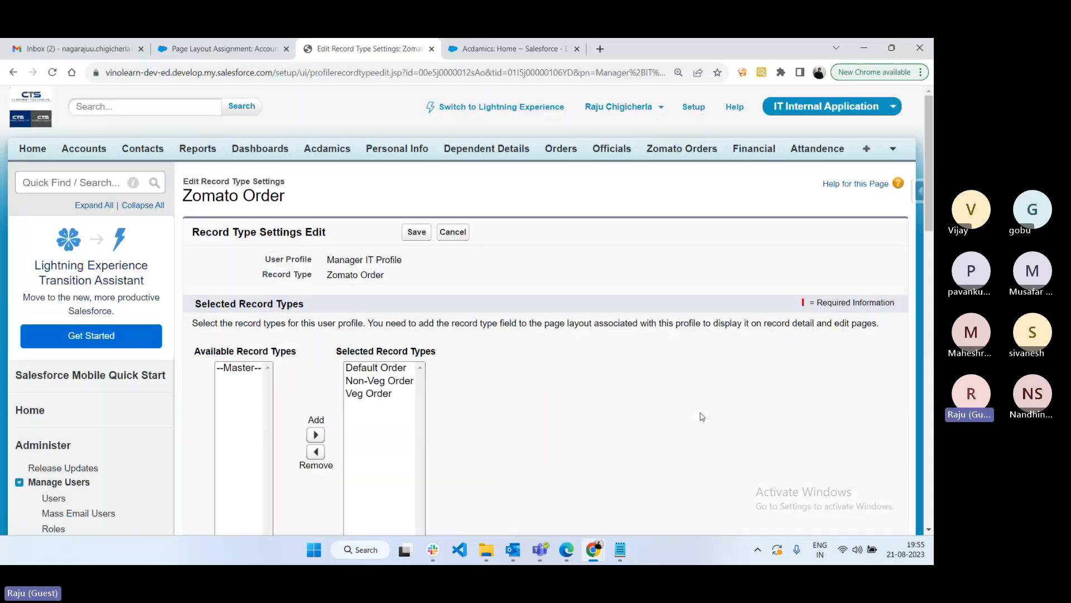
pyautogui.click(359, 392)
pyautogui.click(316, 444)
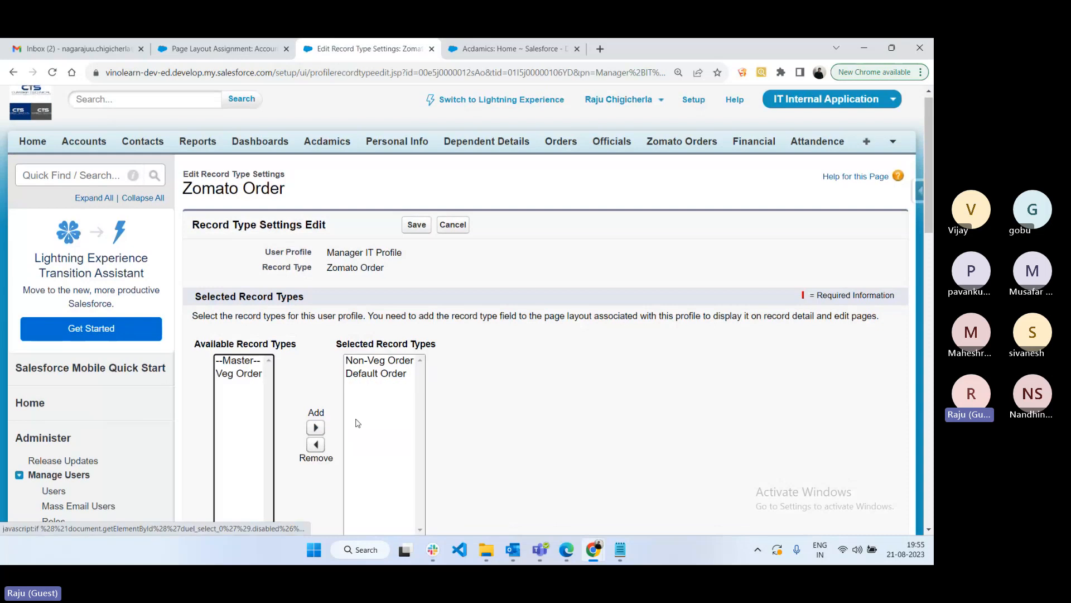
pyautogui.click(381, 361)
pyautogui.click(315, 444)
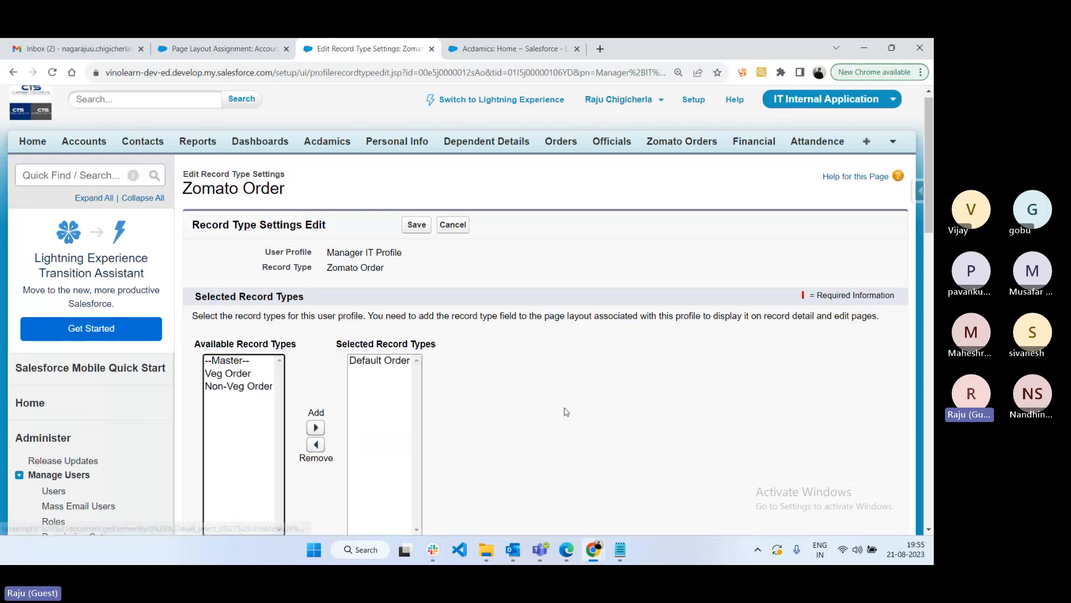
pyautogui.scroll(-3, 561, 407)
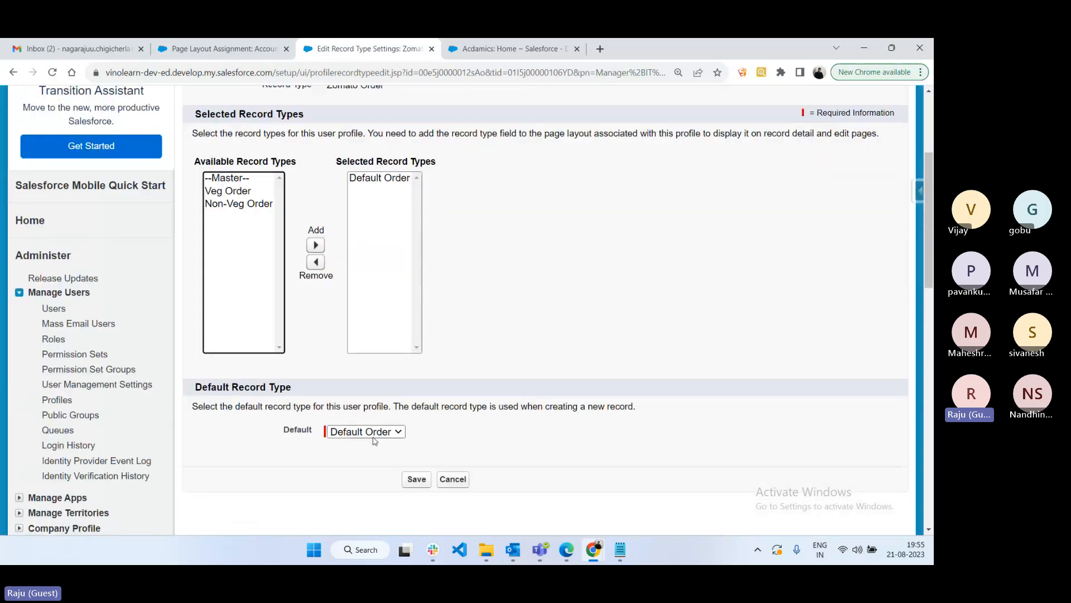
# - Leave Default Order as the sole selected record type, save, and go to the manager's browser
pyautogui.click(379, 178)
pyautogui.click(316, 261)
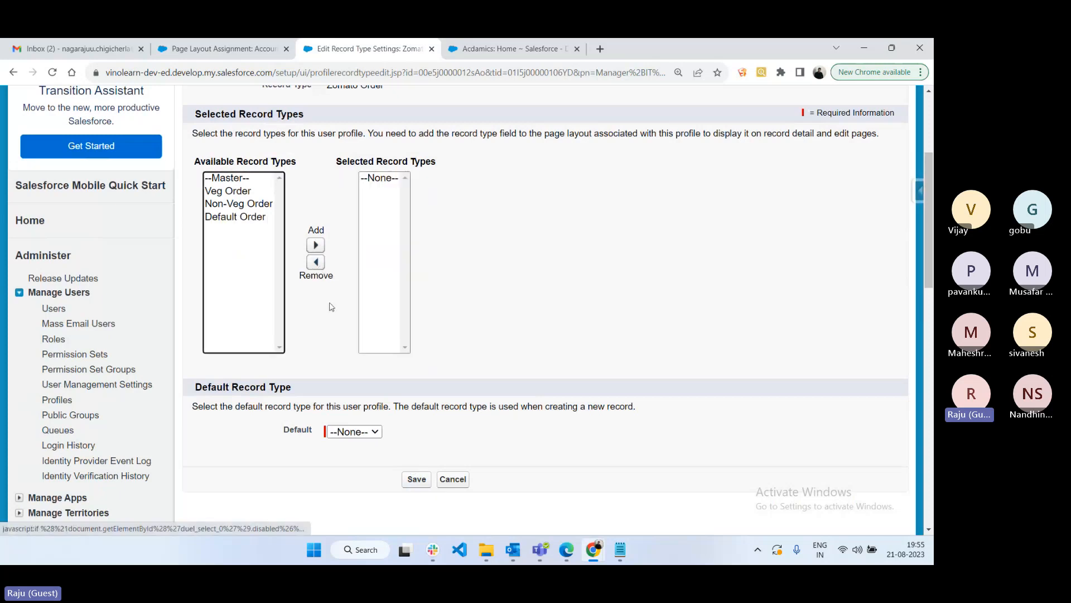
pyautogui.click(226, 178)
pyautogui.click(316, 245)
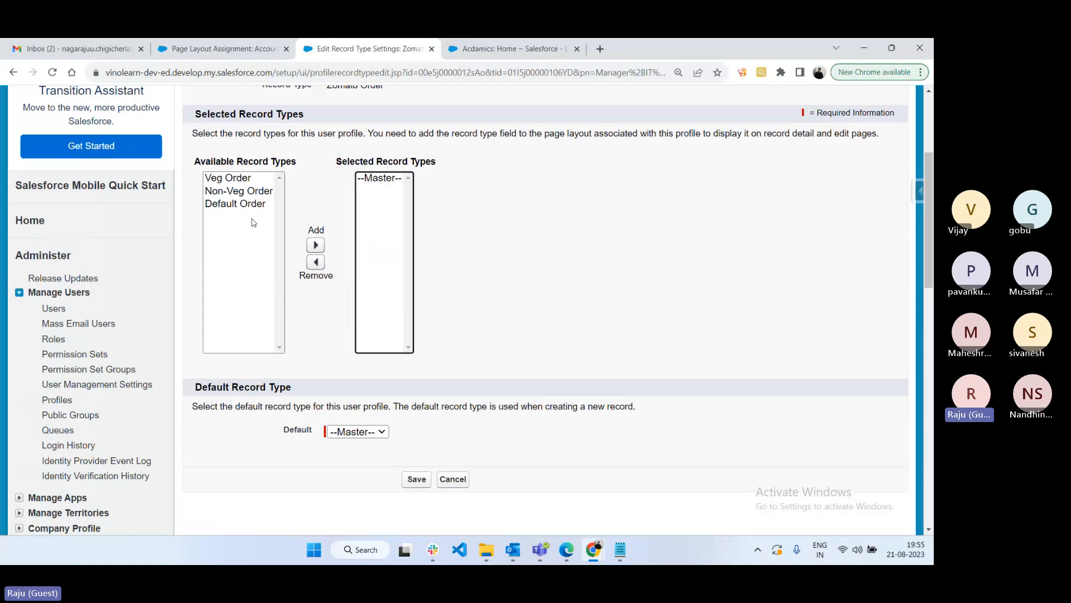
pyautogui.click(237, 203)
pyautogui.click(315, 245)
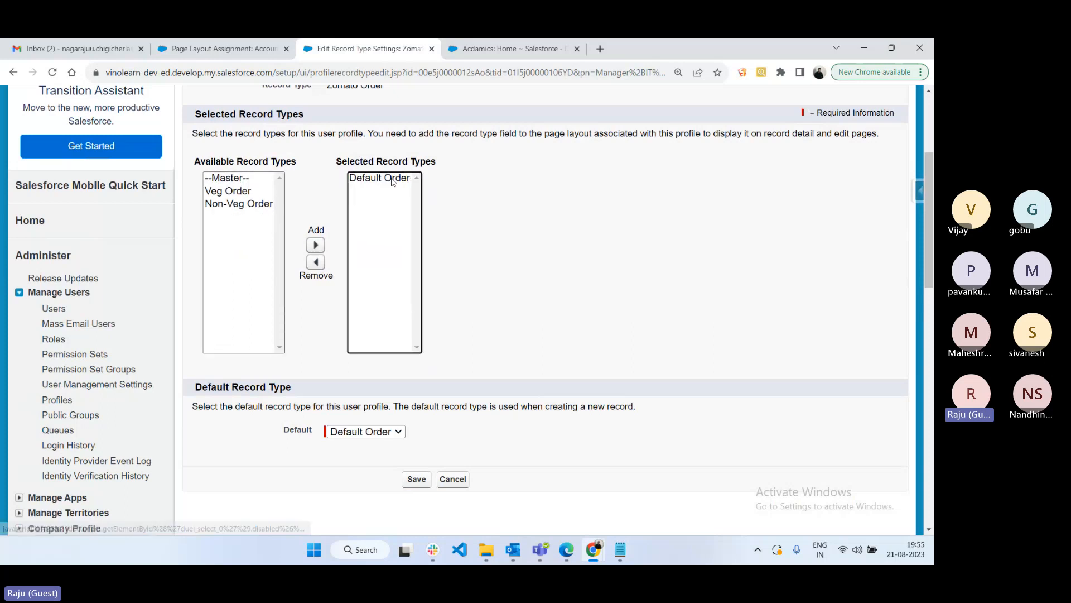
pyautogui.click(427, 481)
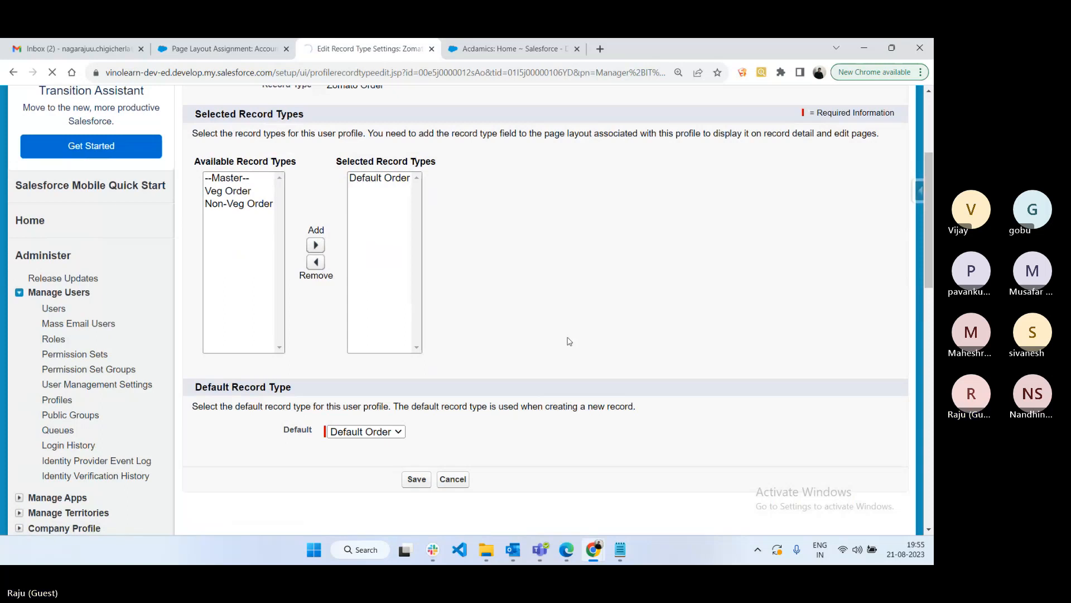
pyautogui.click(564, 555)
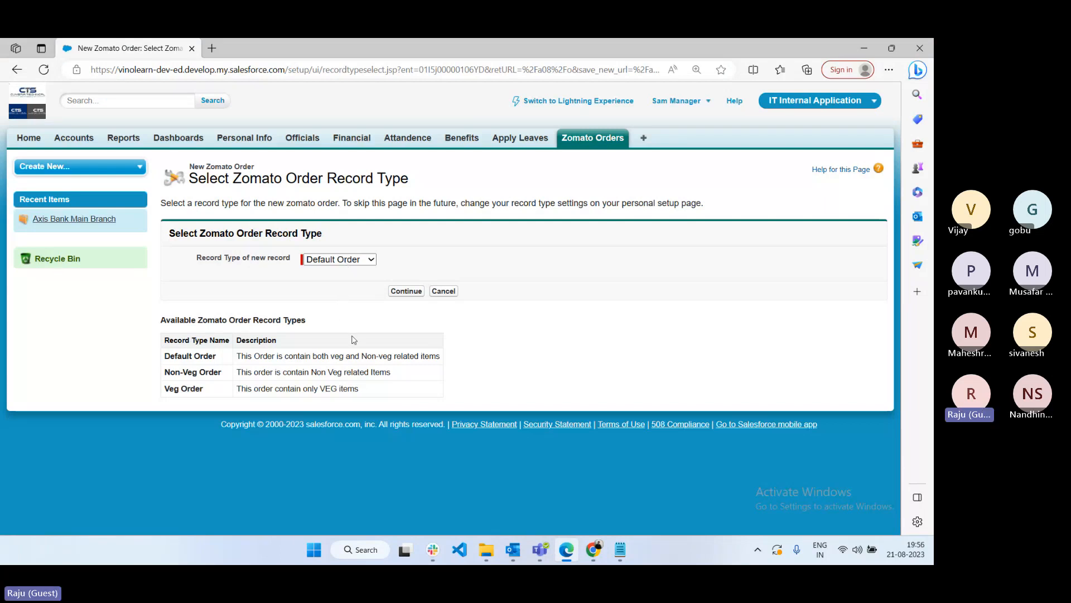
# - As the manager, start a new Zomato Order and highlight its Veg Info and Non Veg Info sections
pyautogui.click(600, 139)
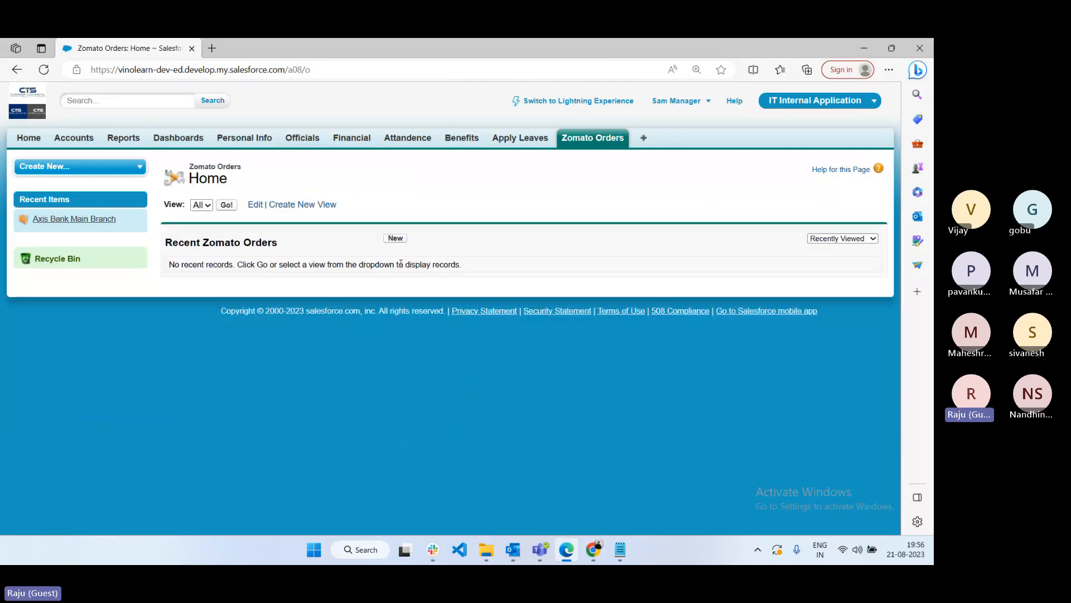
pyautogui.click(395, 237)
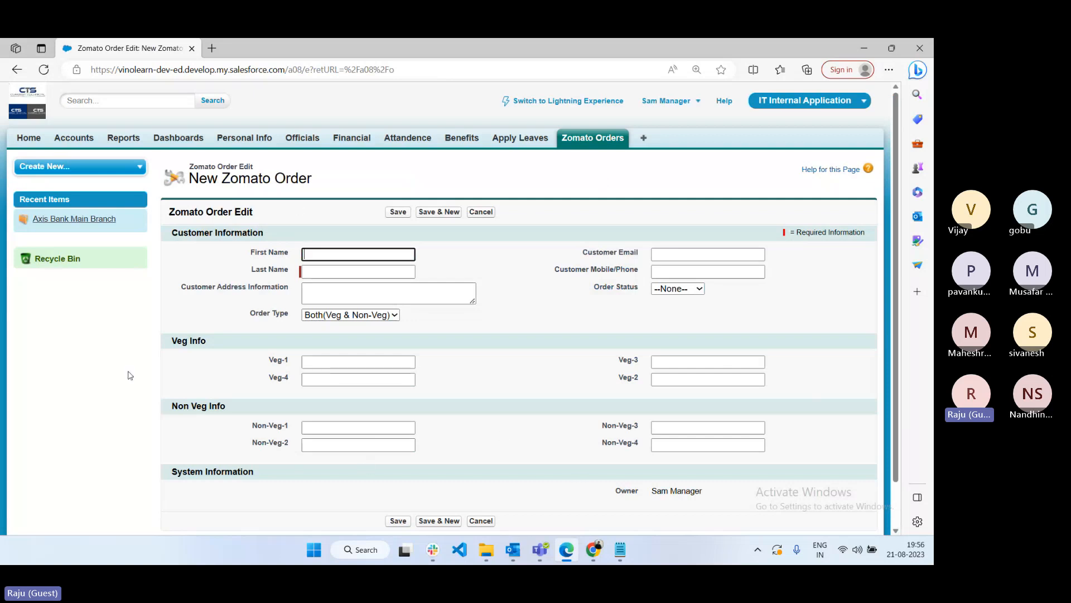
pyautogui.moveTo(170, 341); pyautogui.dragTo(251, 352)
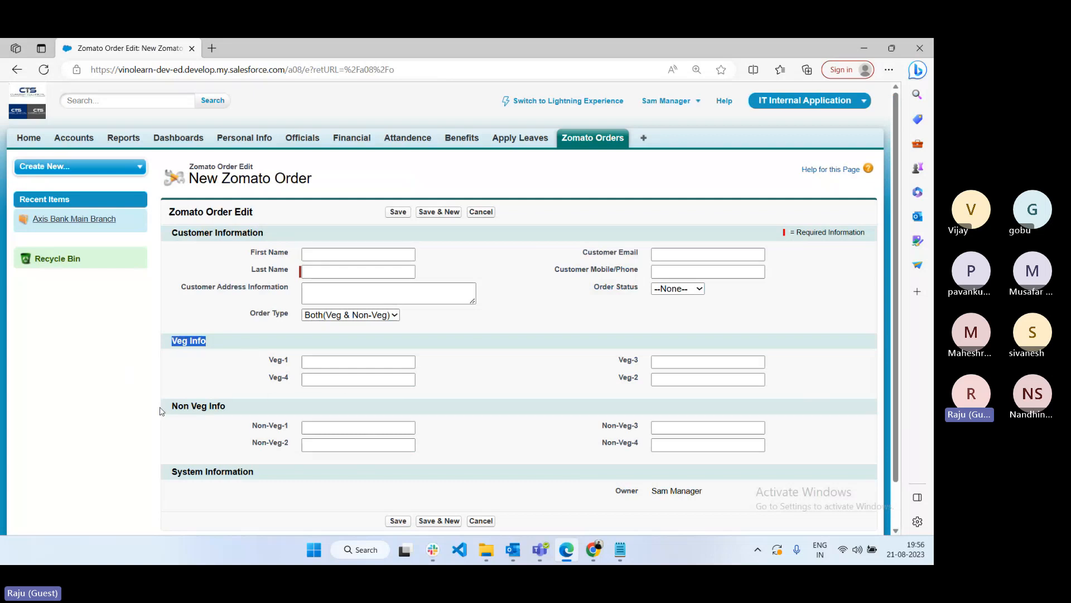
pyautogui.moveTo(161, 411); pyautogui.dragTo(262, 426)
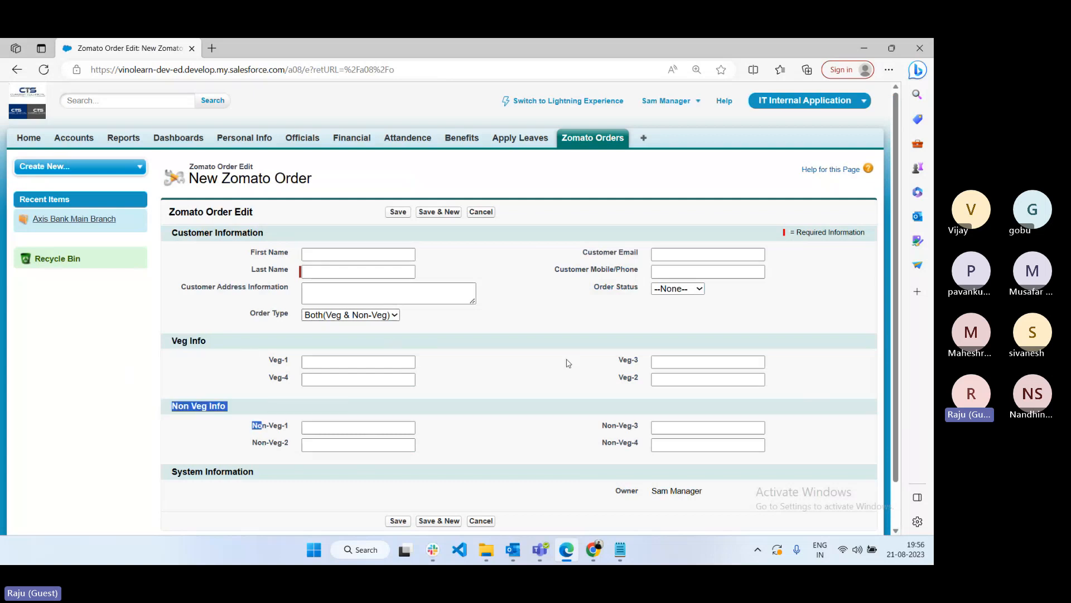
pyautogui.click(593, 549)
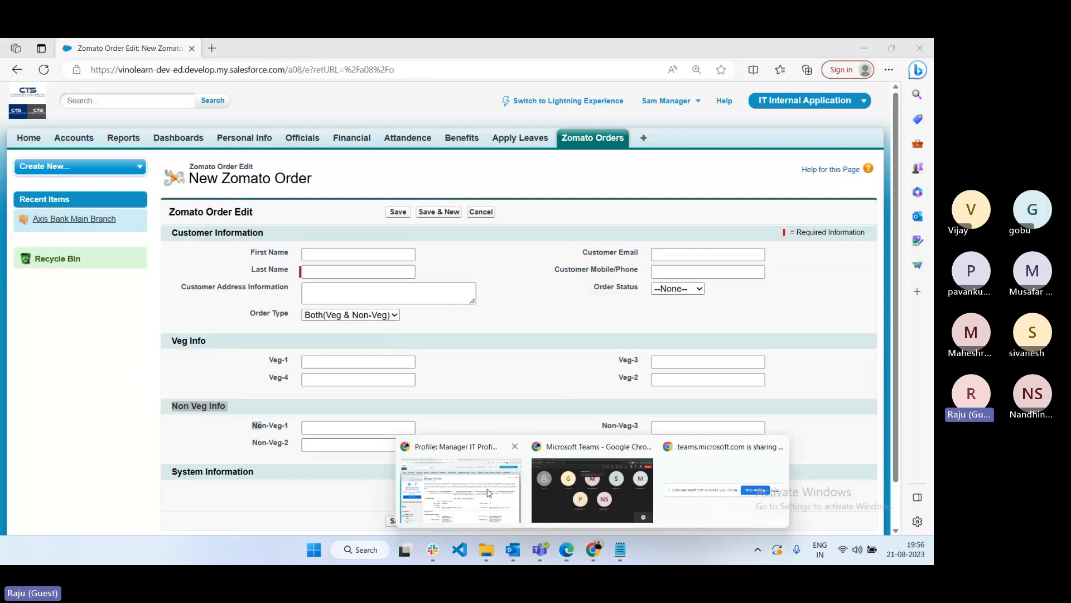
# - On the Manager IT Profile, scroll to Field-Level Security and view the Account field permissions
pyautogui.click(488, 493)
pyautogui.scroll(-3, 475, 410)
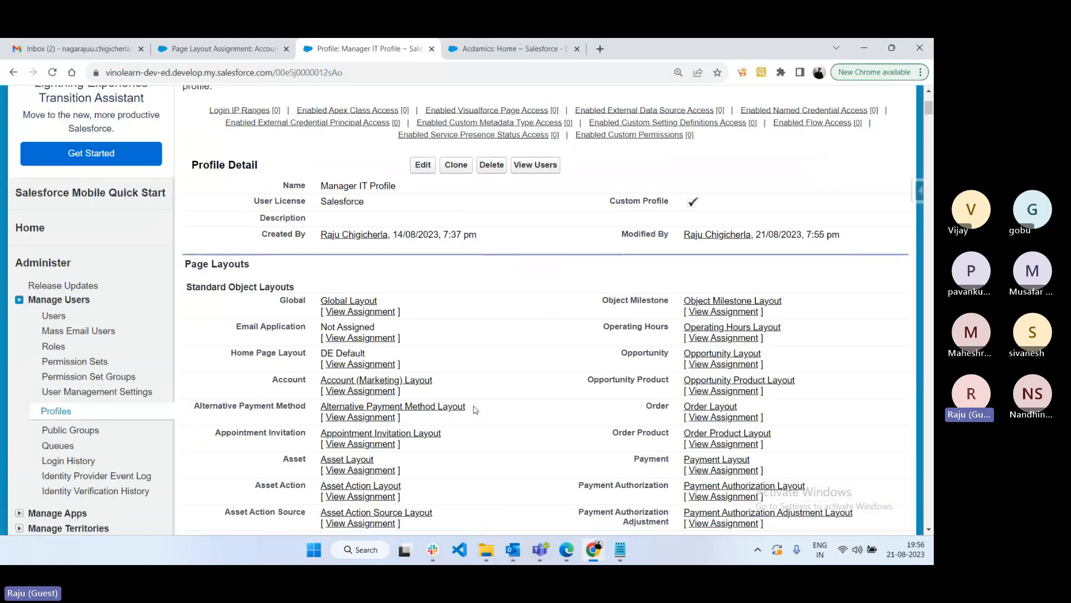
pyautogui.scroll(-8, 476, 410)
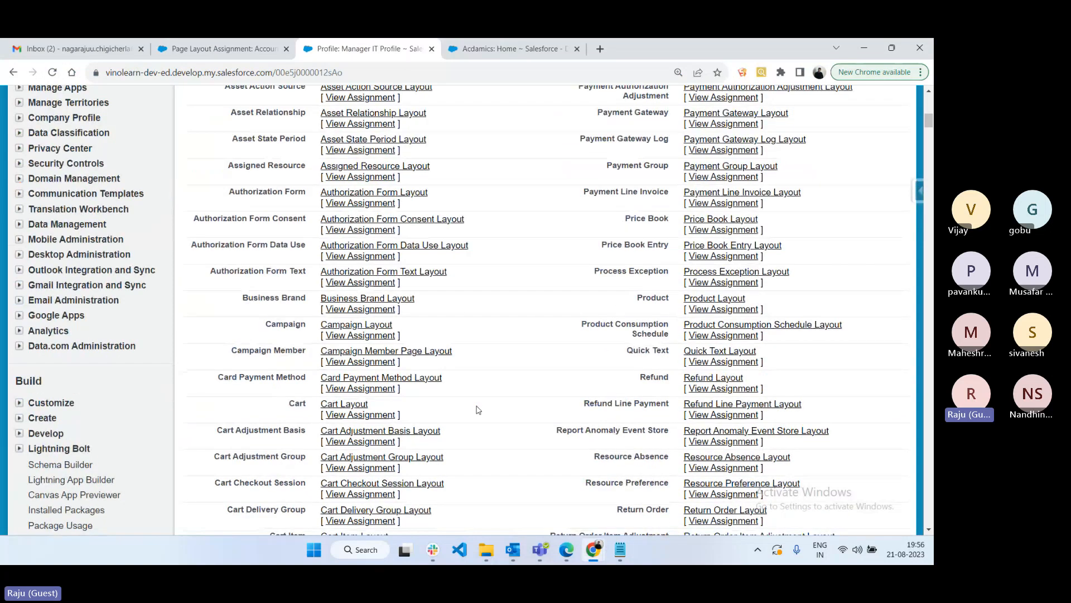
pyautogui.scroll(-8, 478, 410)
pyautogui.scroll(-15, 477, 409)
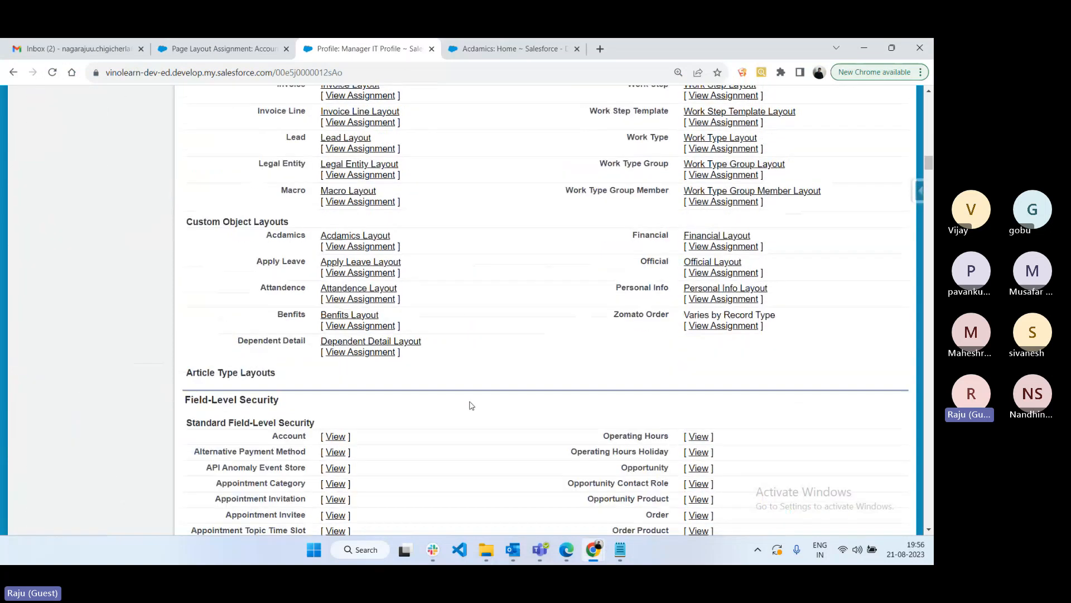
pyautogui.scroll(-4, 471, 406)
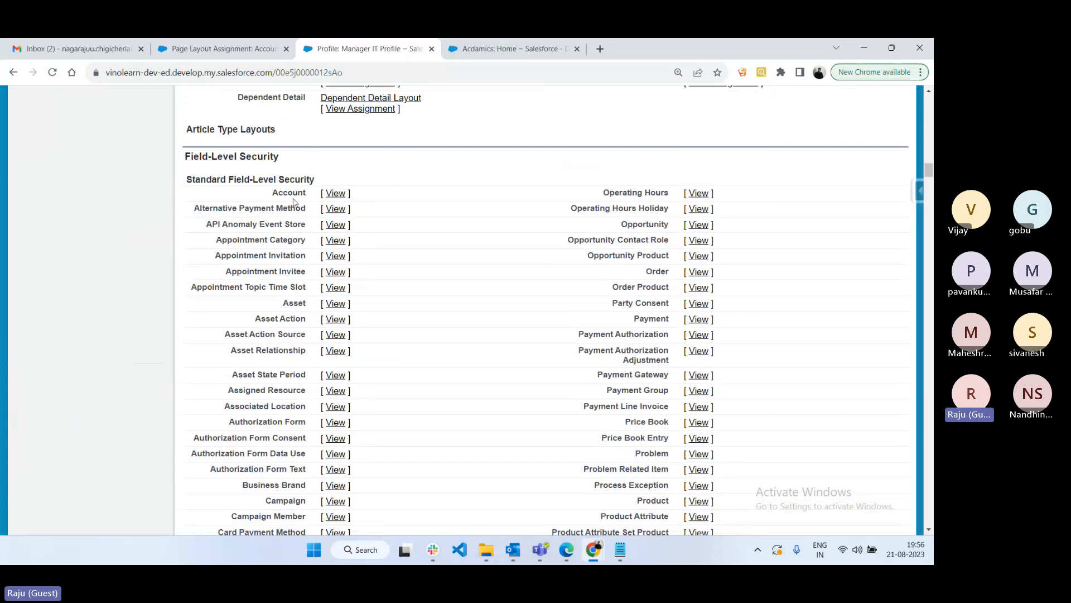
pyautogui.click(336, 194)
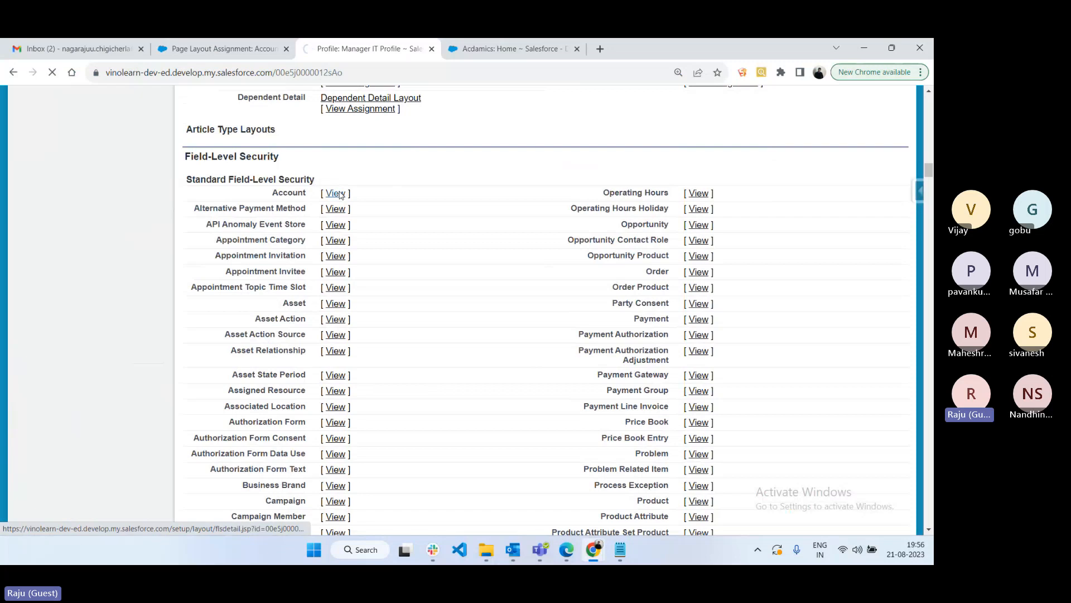
# - Point out the Read Access and Edit Access columns of the Account field security
pyautogui.scroll(-3, 543, 326)
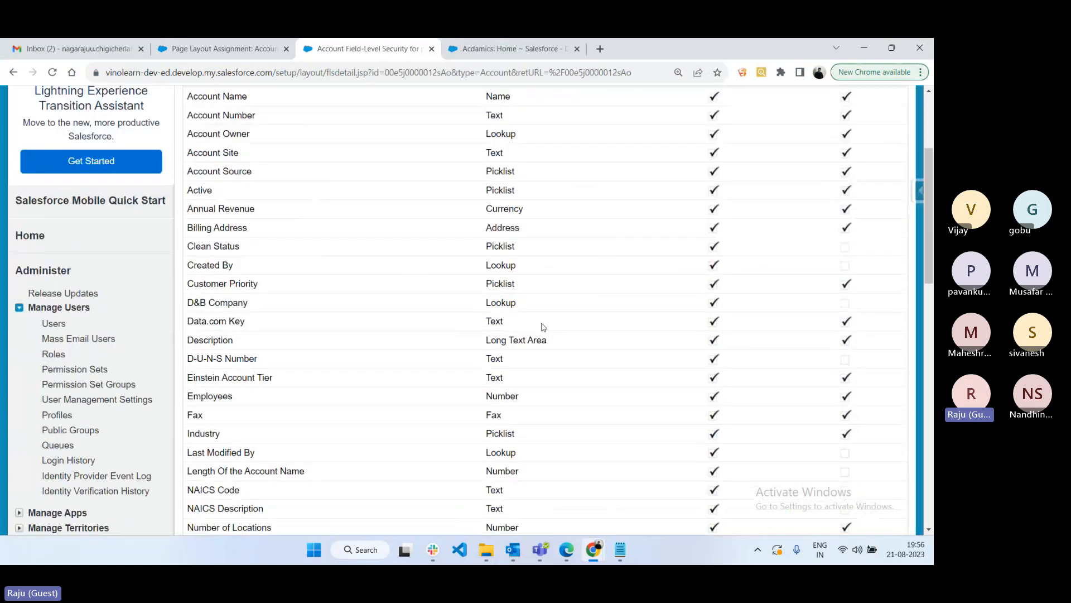
pyautogui.scroll(3, 544, 326)
pyautogui.moveTo(688, 254); pyautogui.dragTo(877, 257)
pyautogui.click(824, 253)
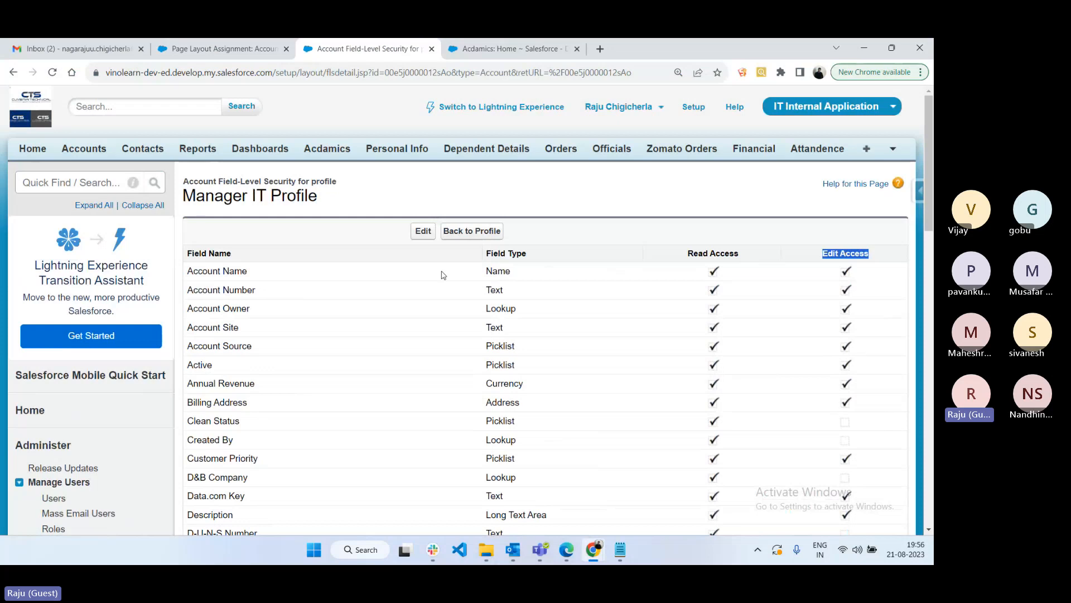
# - Make Account Number read-only, remove all Annual Revenue access, and save
pyautogui.click(423, 231)
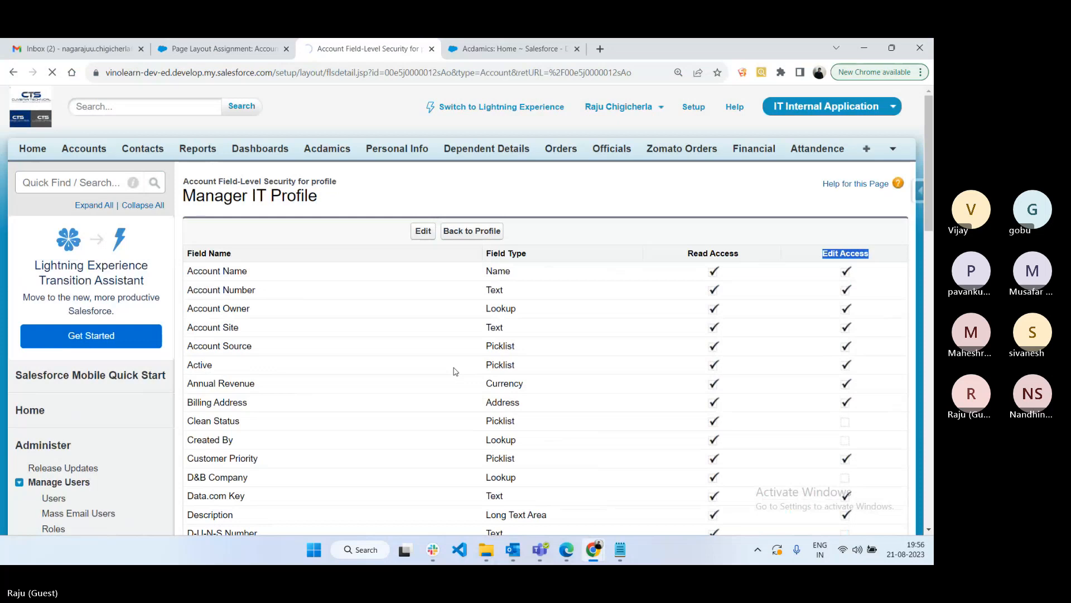
pyautogui.scroll(-2, 456, 371)
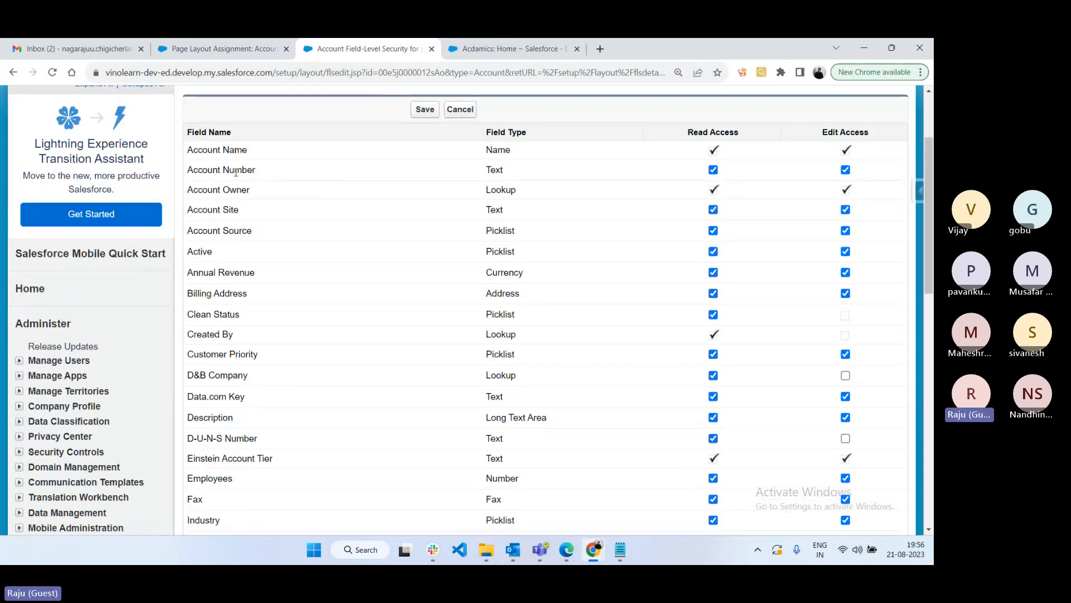
pyautogui.click(713, 170)
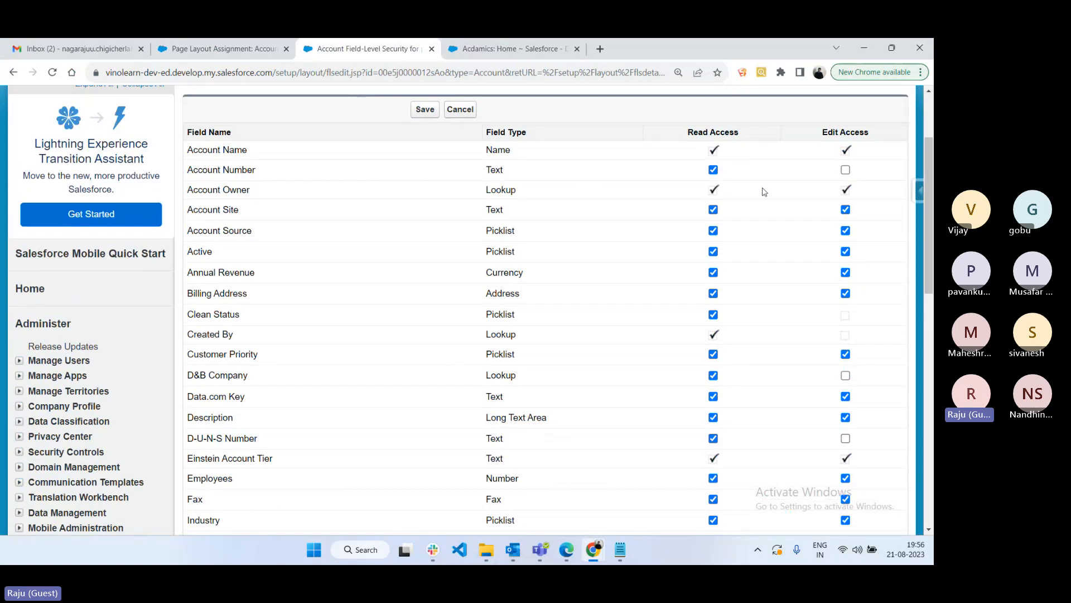
pyautogui.click(713, 170)
pyautogui.click(713, 170)
pyautogui.click(713, 170)
pyautogui.click(713, 273)
pyautogui.click(428, 115)
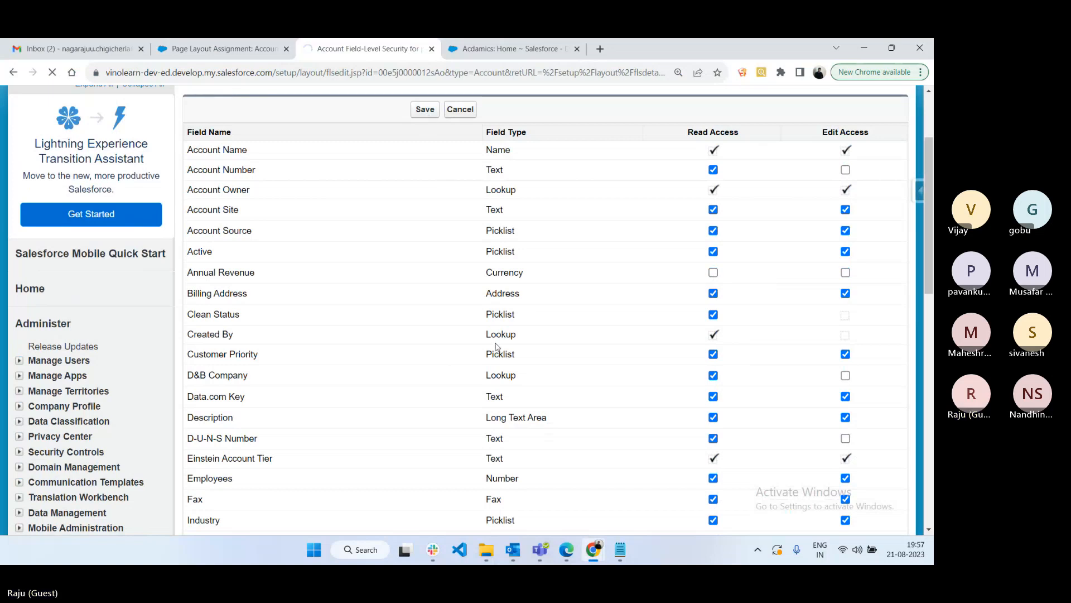
# - In Notepad, copy the 'Field level Security' line into a new 'Field level Security:' heading
pyautogui.hotkey('alt', 'Tab')
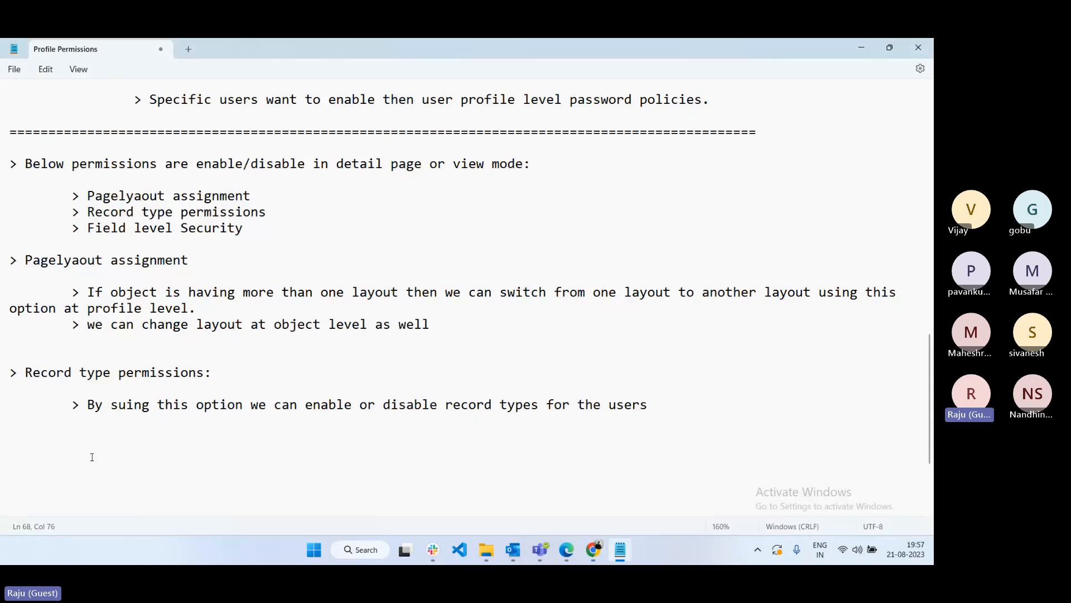
pyautogui.click(66, 460)
pyautogui.moveTo(243, 227); pyautogui.dragTo(73, 230)
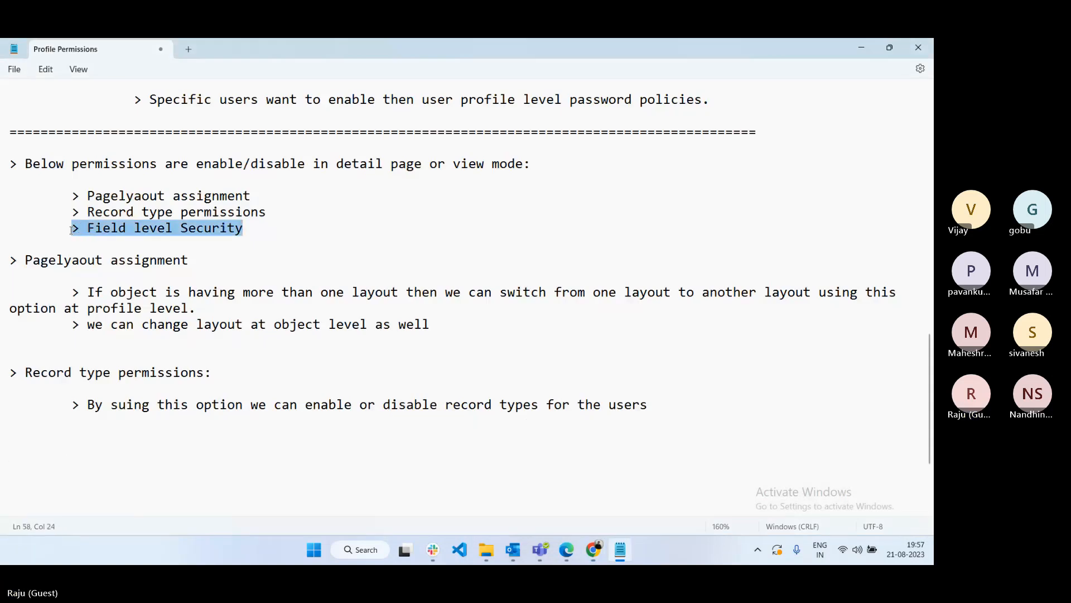
pyautogui.hotkey('ctrl', 'c')
pyautogui.click(24, 441)
pyautogui.hotkey('ctrl', 'v')
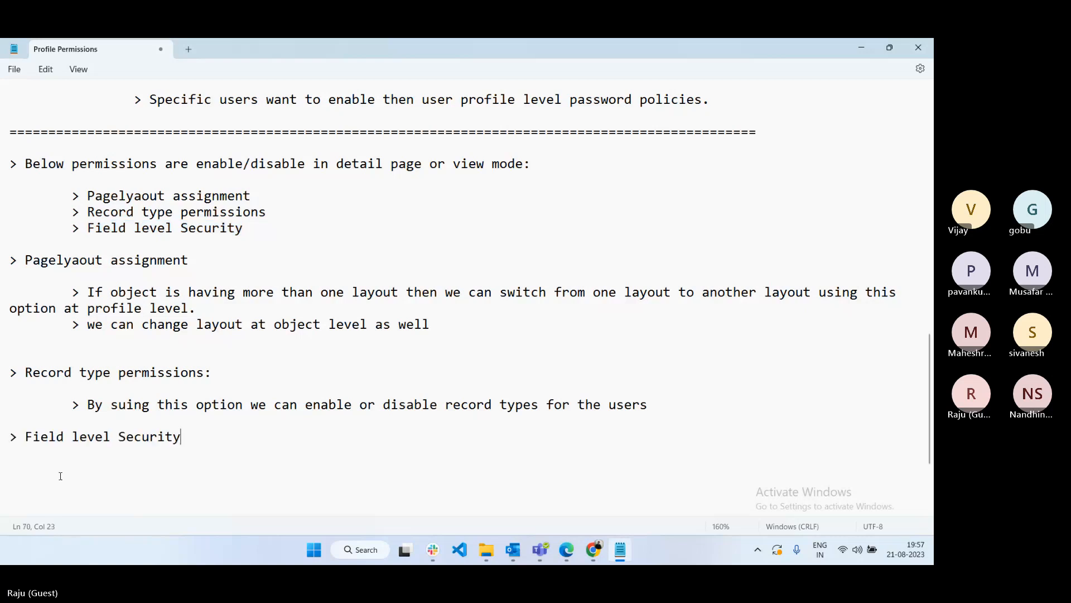
pyautogui.write(':')
pyautogui.press('Return')
pyautogui.press('Return')
# - Add the line '> By using this option we can enable or disable below field level permissions for specifc object'
pyautogui.press('Tab')
pyautogui.write('> By using th')
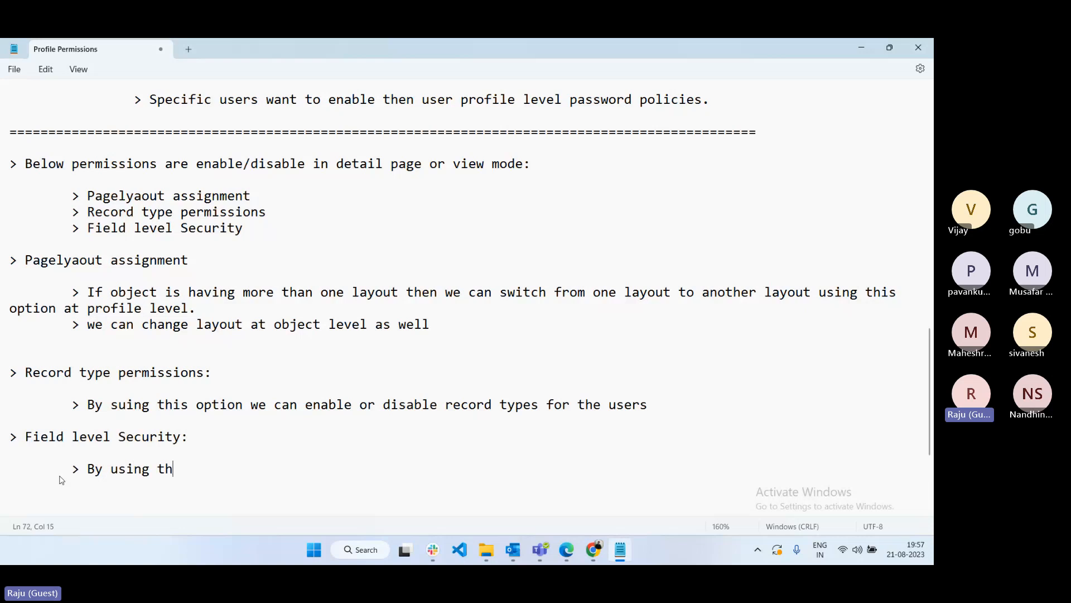
pyautogui.write('is option we can ena')
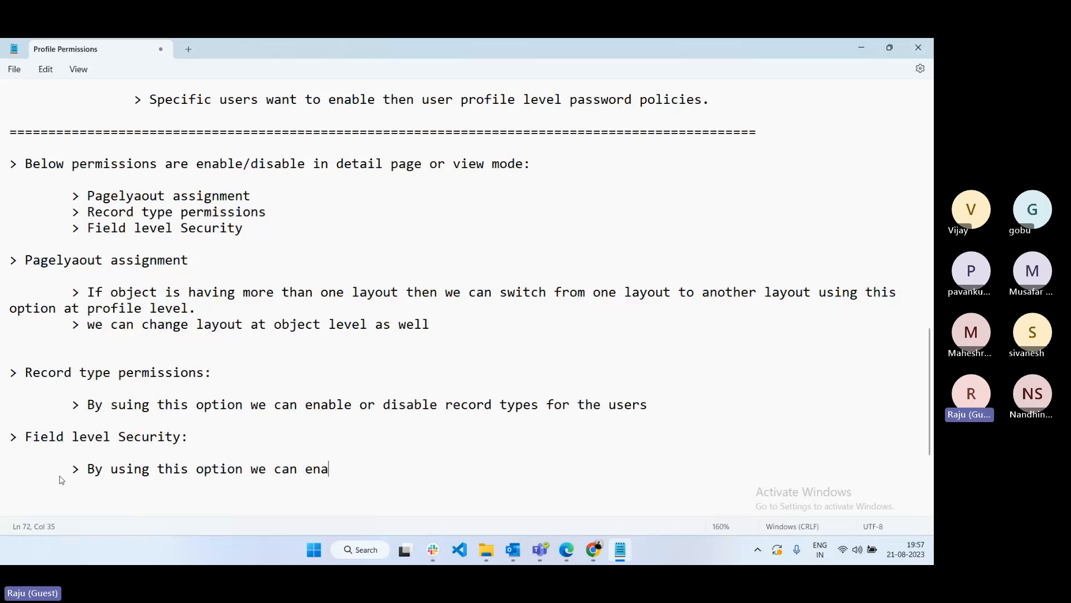
pyautogui.write('ble or disable field')
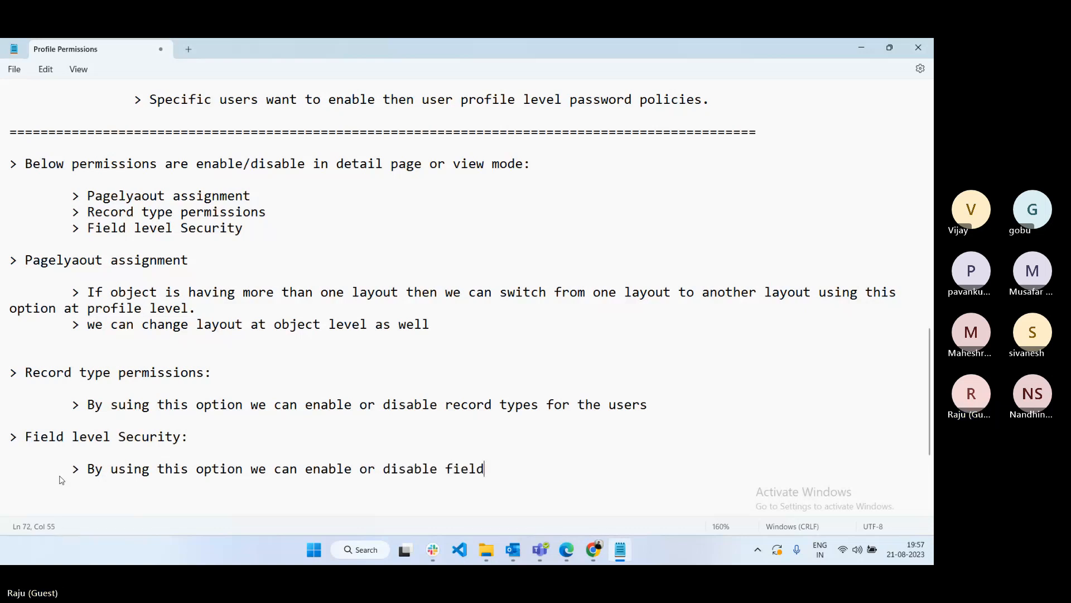
pyautogui.press('BackSpace')
pyautogui.press('BackSpace')
pyautogui.press('BackSpace')
pyautogui.press('BackSpace')
pyautogui.press('BackSpace')
pyautogui.write('b')
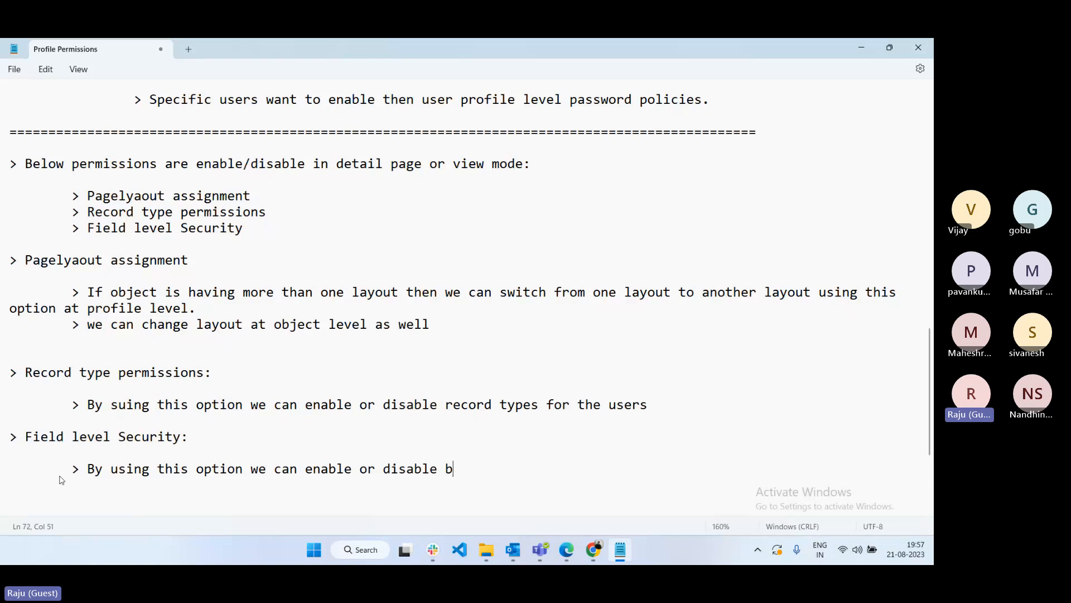
pyautogui.write('elow field level p')
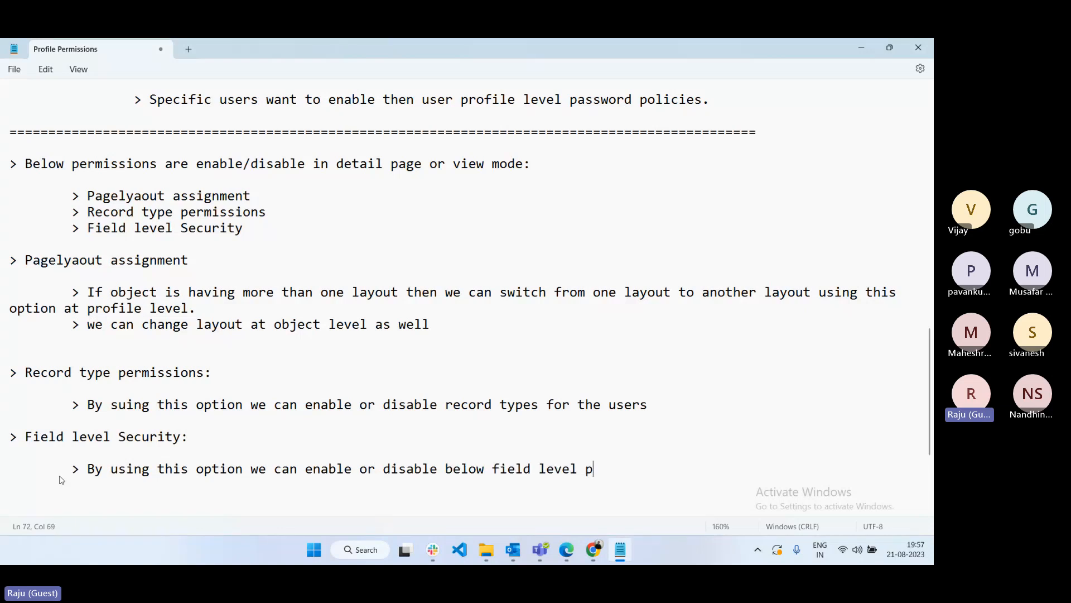
pyautogui.write('ermissions for spec')
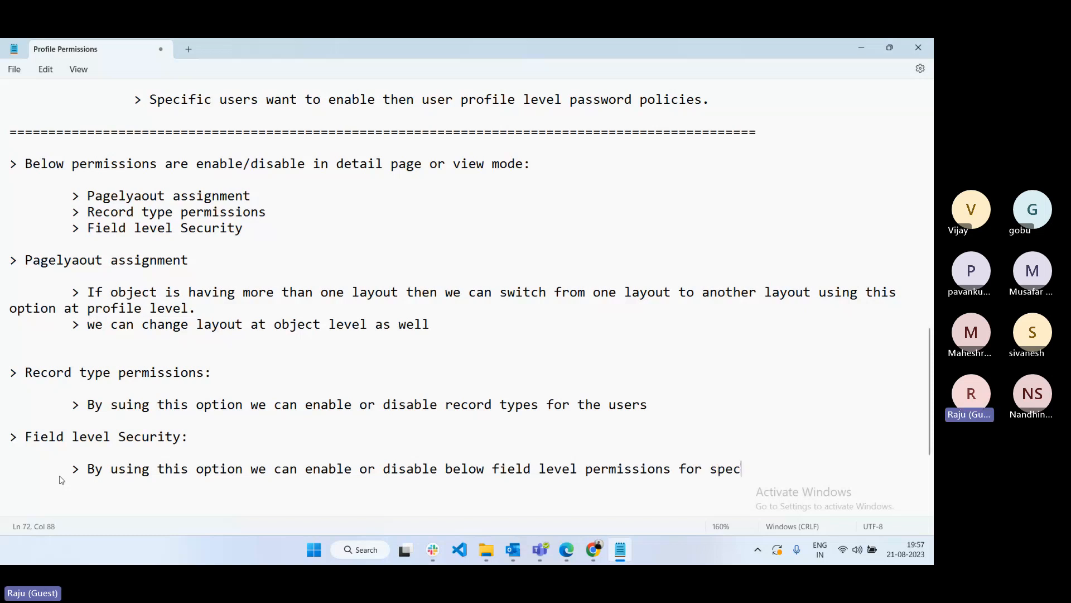
pyautogui.write('ifc object')
# - Add indented '> READ ACCESS' and '> EDIT ACCESS' bullets, correcting the ACESS typo
pyautogui.press('Return')
pyautogui.press('Return')
pyautogui.press('Tab')
pyautogui.press('Tab')
pyautogui.write('> READ AC')
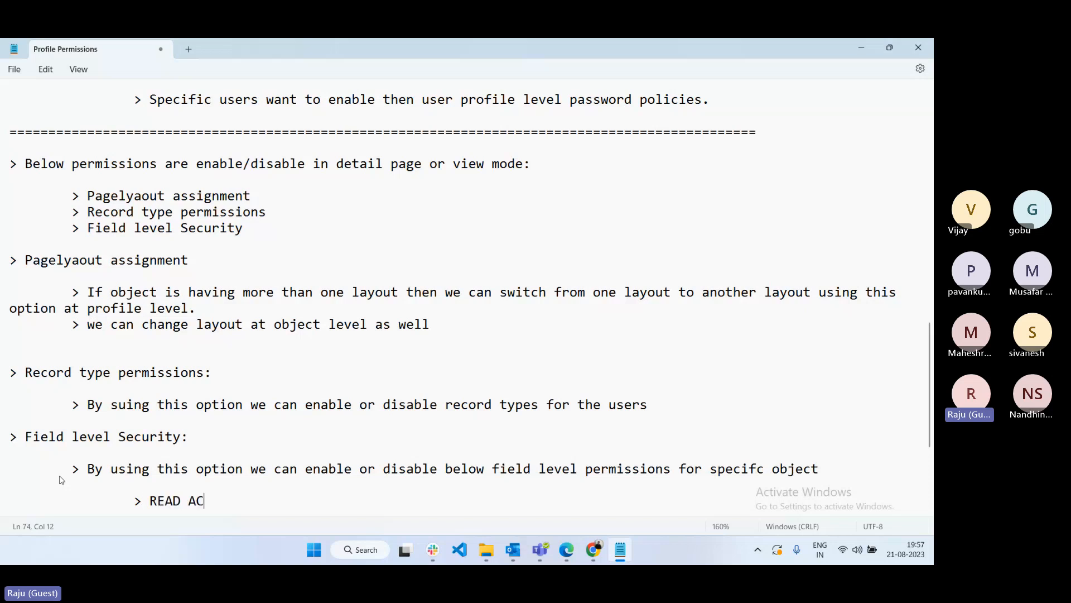
pyautogui.write('ESS')
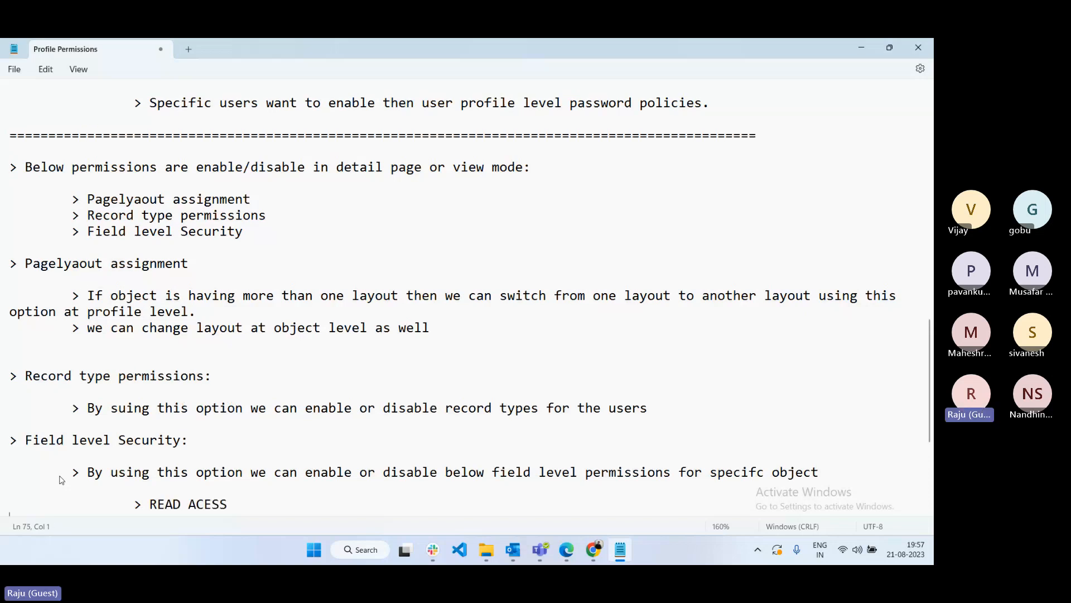
pyautogui.press('Return')
pyautogui.press('Tab')
pyautogui.write('> ED')
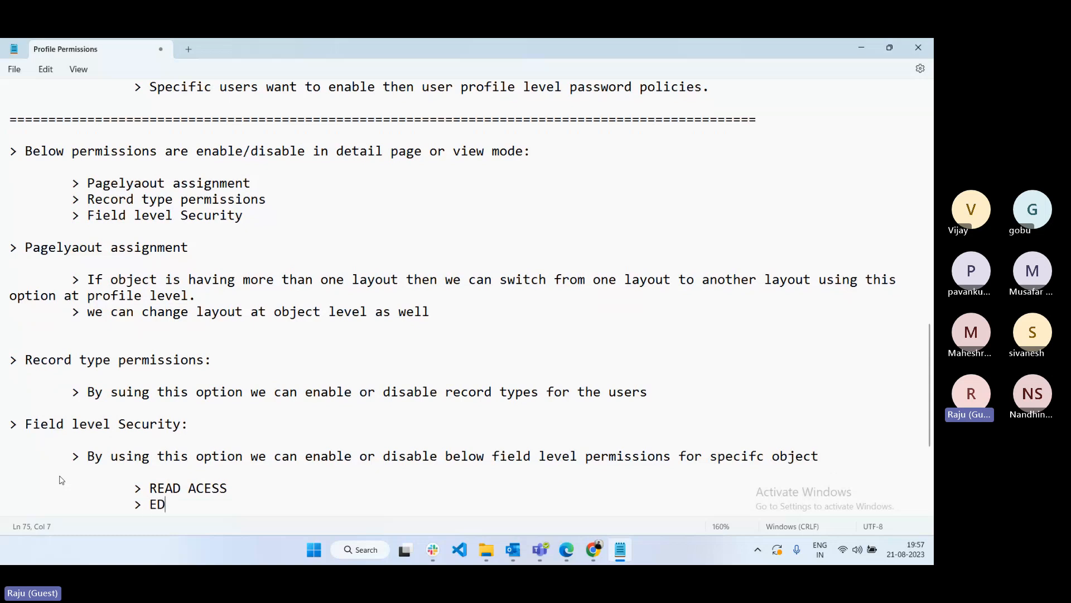
pyautogui.write('IT ACCESS')
pyautogui.click(207, 491)
pyautogui.write('C')
# - Define READ ACCESS as seeing field data but not editing, and EDIT ACCESS as entering field data
pyautogui.click(244, 490)
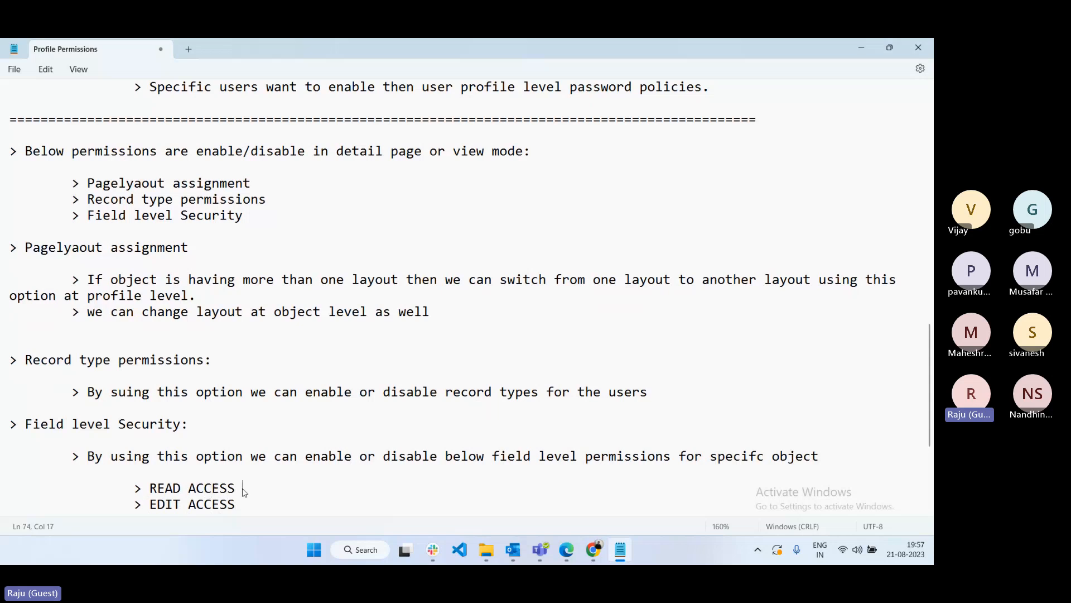
pyautogui.write(': User can see the pert')
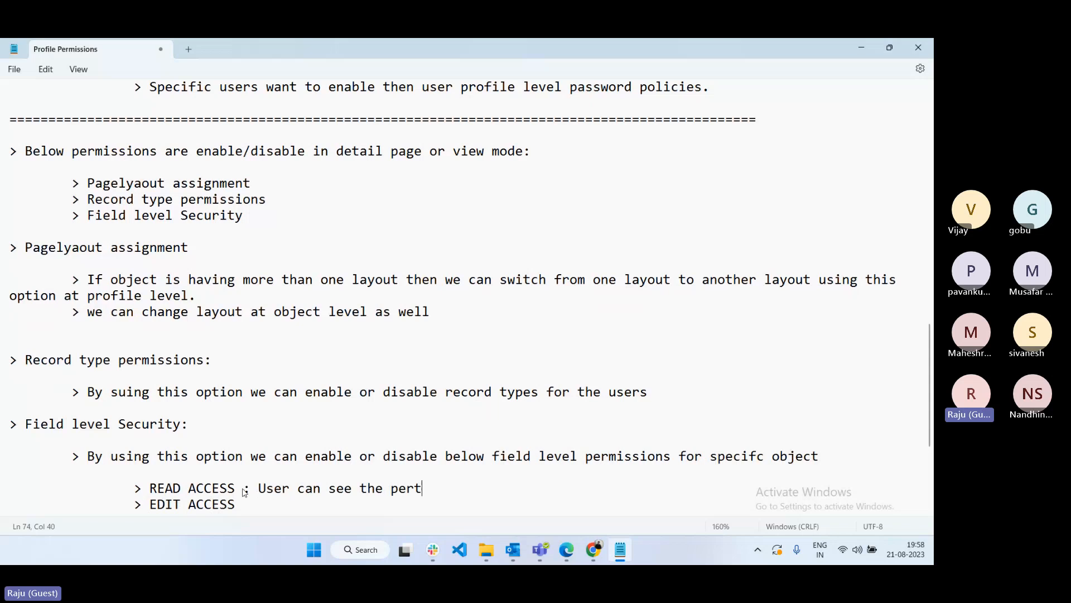
pyautogui.write('icular f')
pyautogui.write('ield data n')
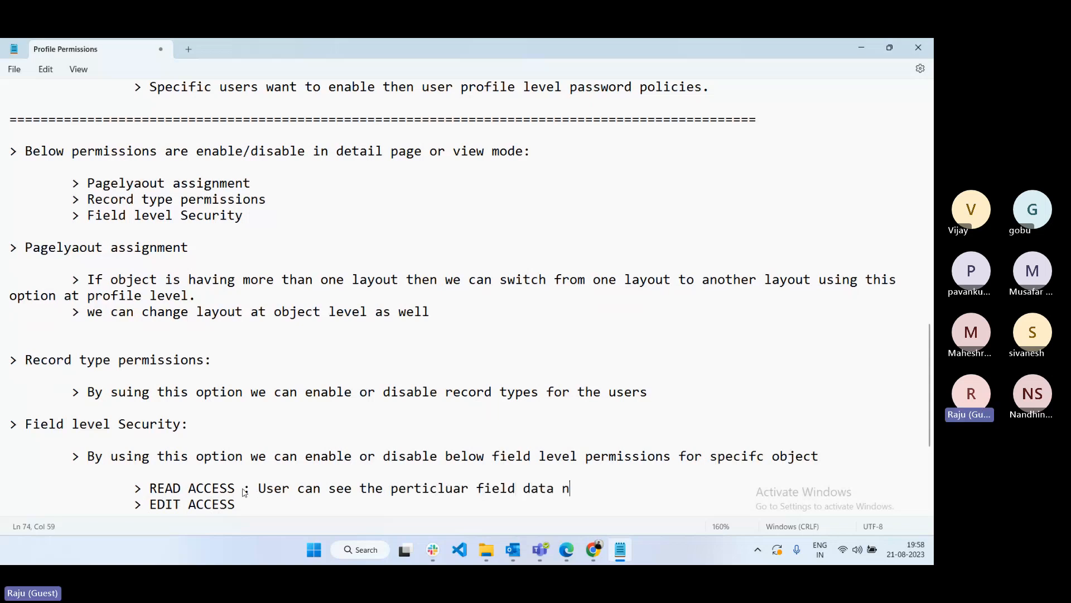
pyautogui.press('BackSpace')
pyautogui.write('but not edit > EDIT ACCESS   : user ')
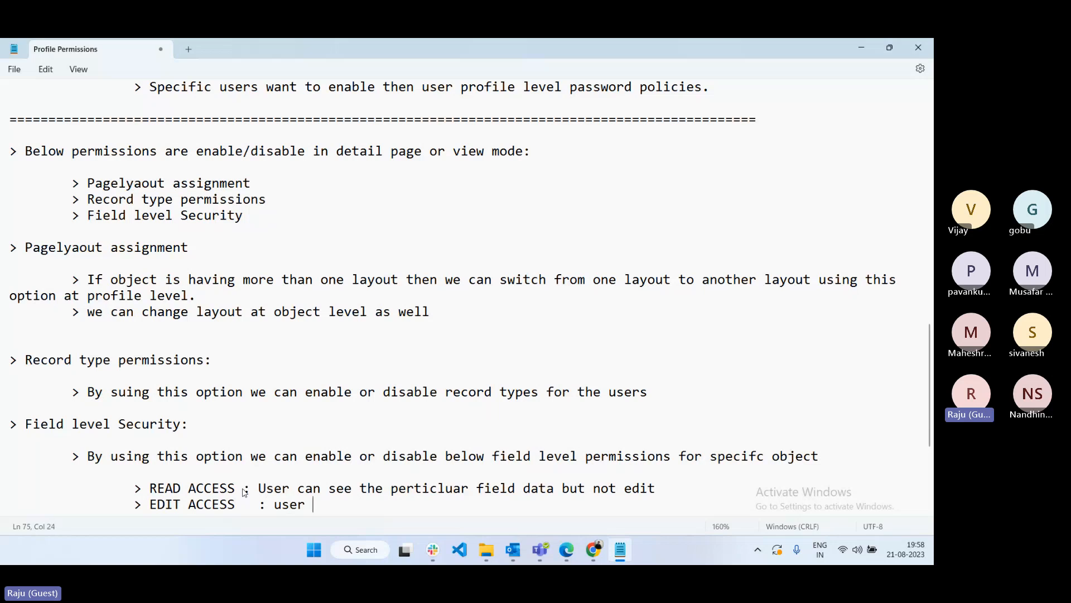
pyautogui.write('can enter the feild d')
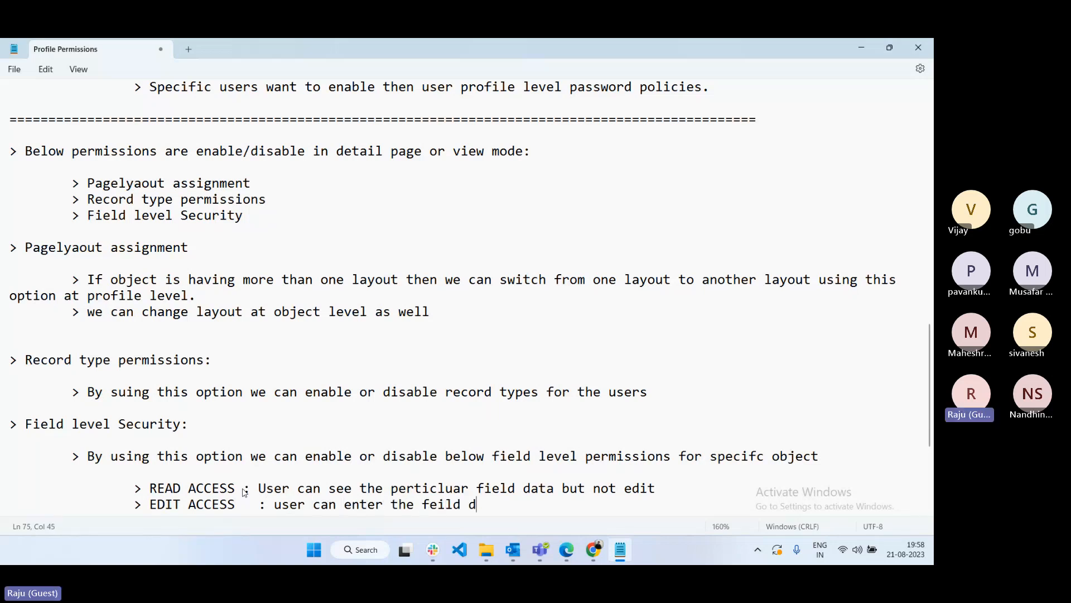
pyautogui.write('ata.')
pyautogui.scroll(-4, 485, 443)
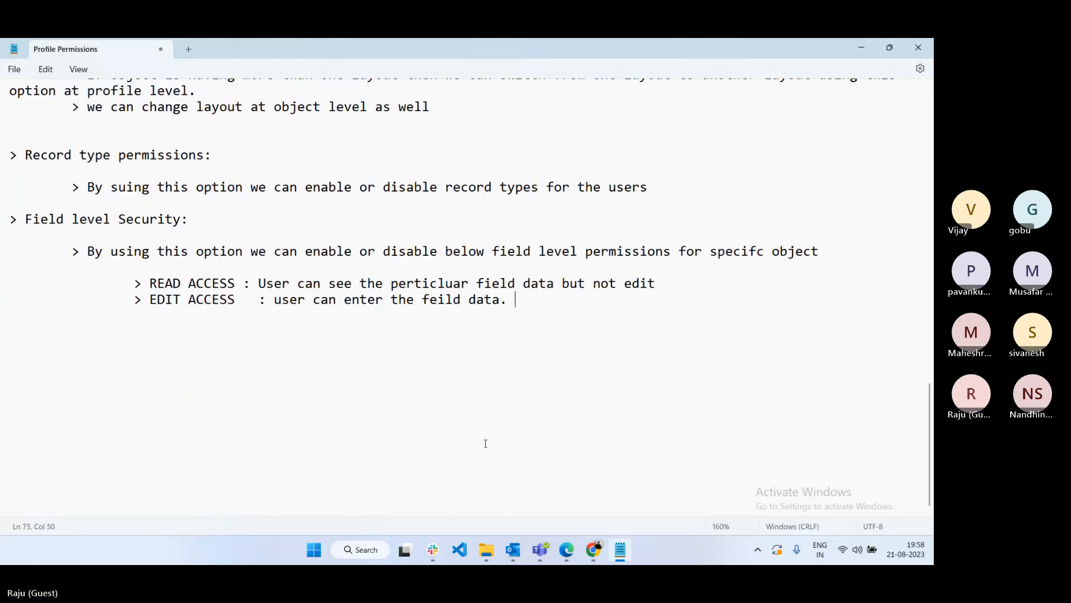
# - Add 'Example:' with 'Make it Account number is read access for manager user' and begin the Annual revenue line
pyautogui.press('Return')
pyautogui.press('Return')
pyautogui.write('Example:')
pyautogui.press('Return')
pyautogui.press('Return')
pyautogui.write('M')
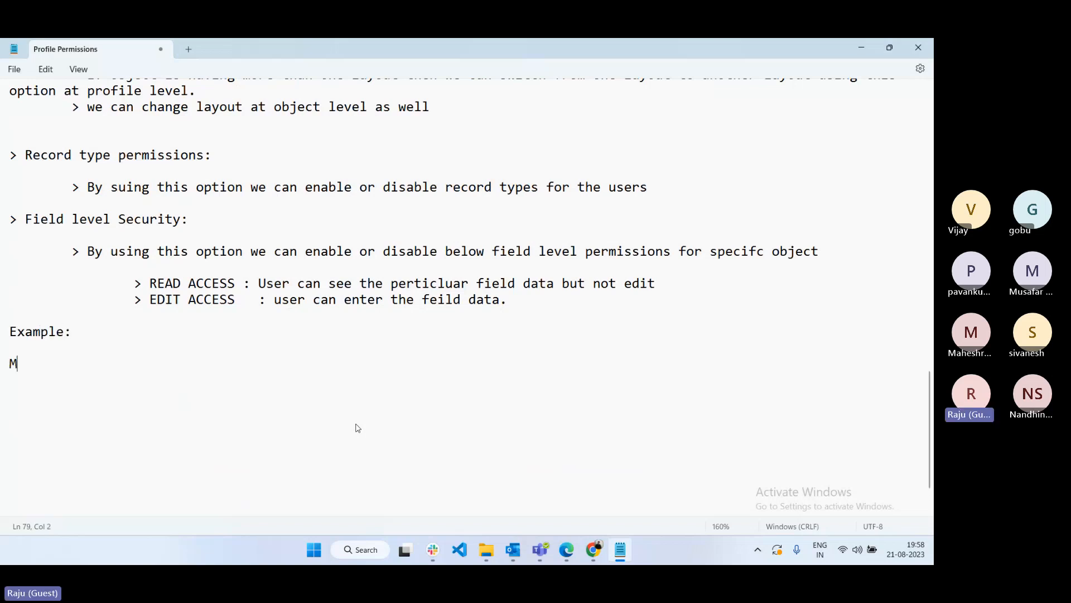
pyautogui.write('ake it Account numb')
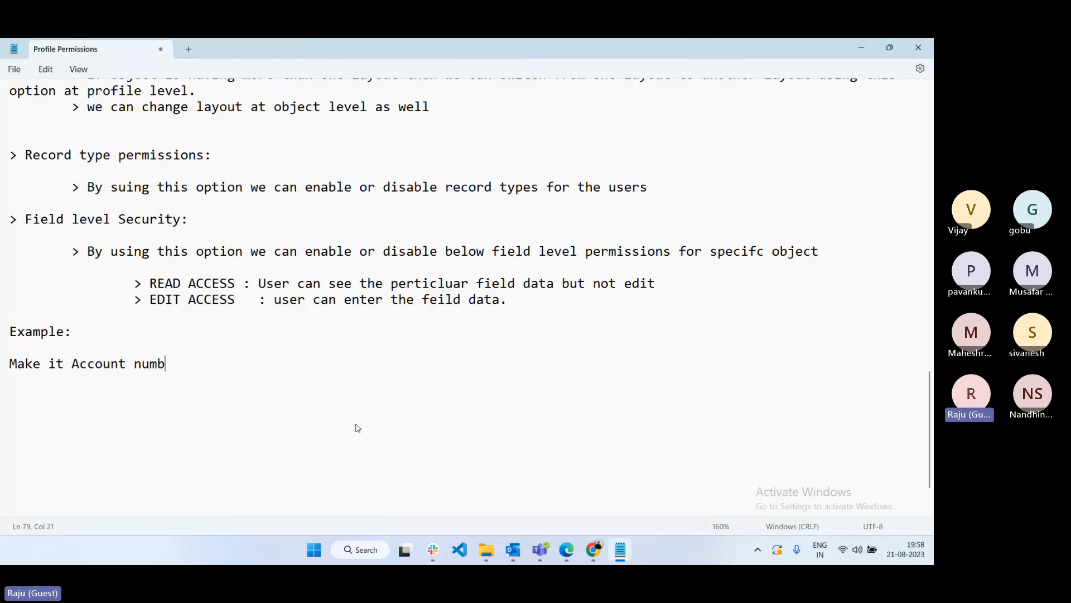
pyautogui.write('er is read access f')
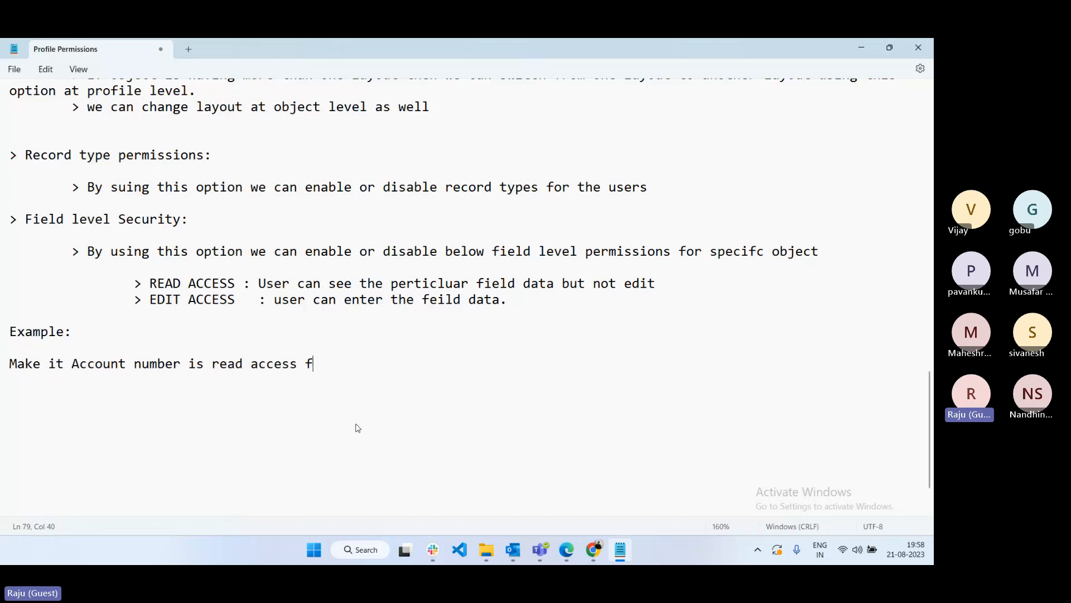
pyautogui.write('or manager user')
pyautogui.press('Return')
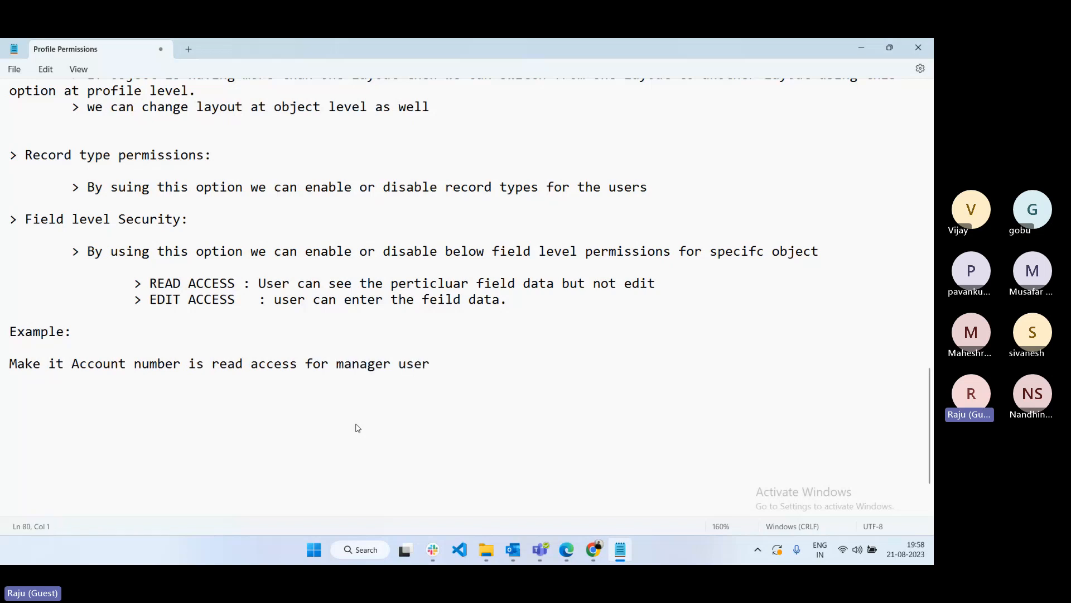
pyautogui.write('Make it Annual r')
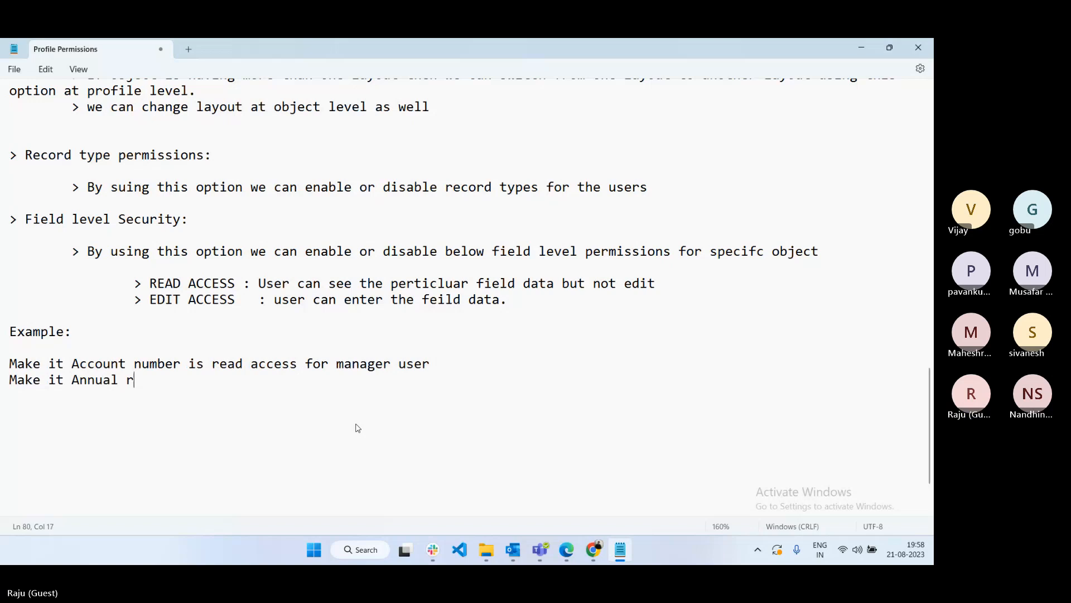
pyautogui.write('evenue is d')
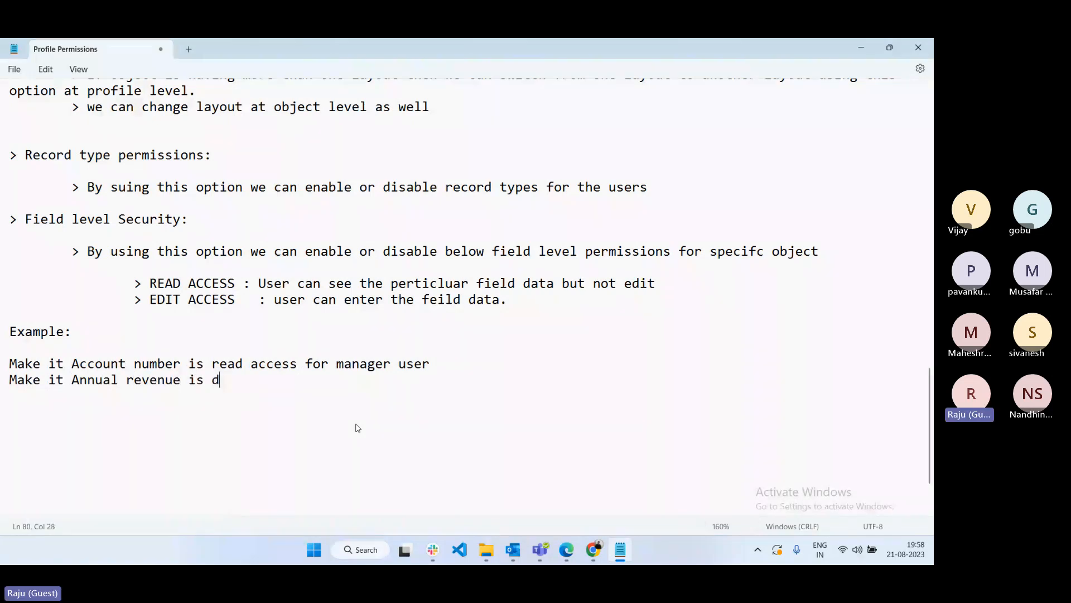
pyautogui.write('isbaled to the')
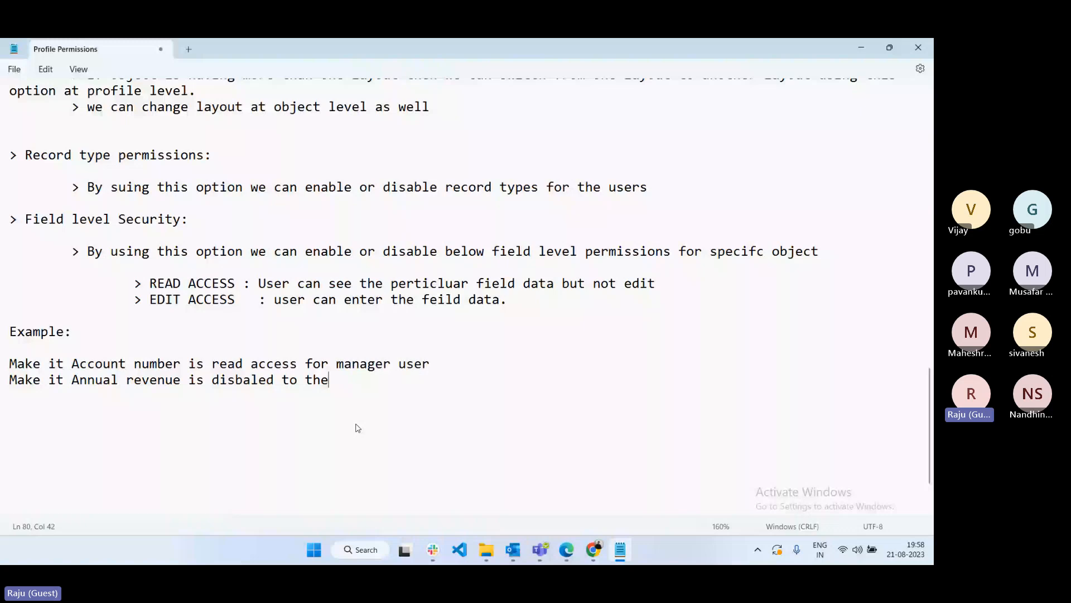
pyautogui.hotkey('alt', 'Tab')
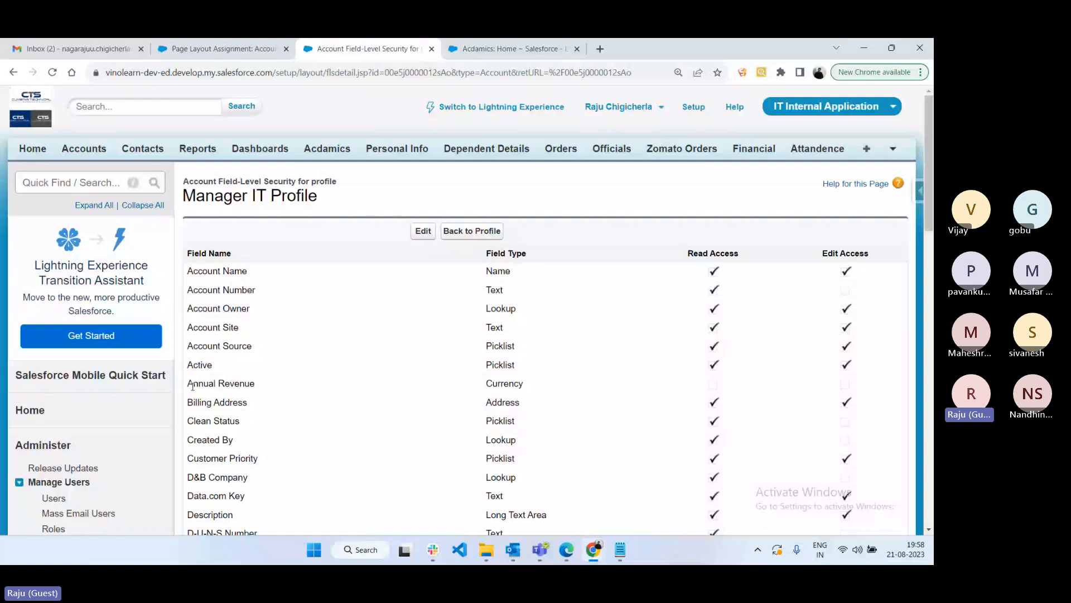
# - Point out both rows, then as manager fill Axis Bank Main Branch's Account Number with a saved value
pyautogui.moveTo(190, 385); pyautogui.dragTo(780, 385)
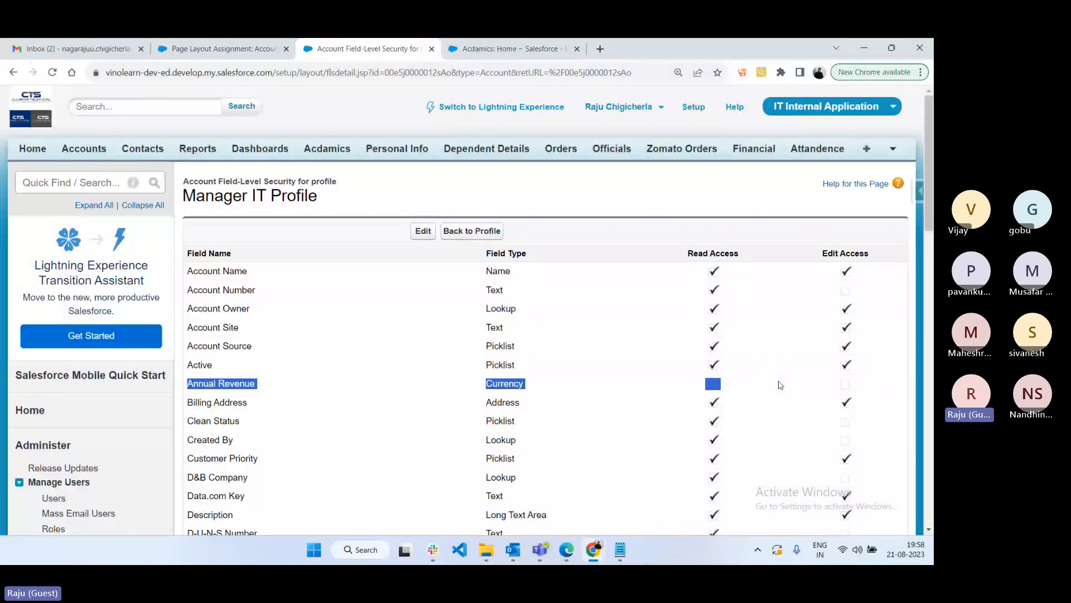
pyautogui.moveTo(193, 290); pyautogui.dragTo(642, 293)
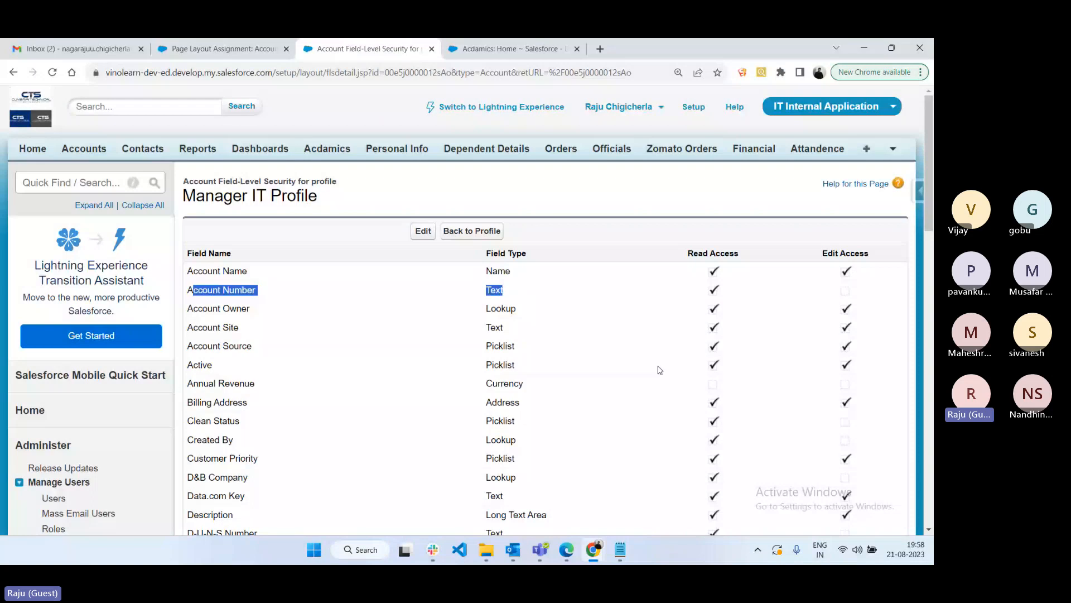
pyautogui.click(566, 550)
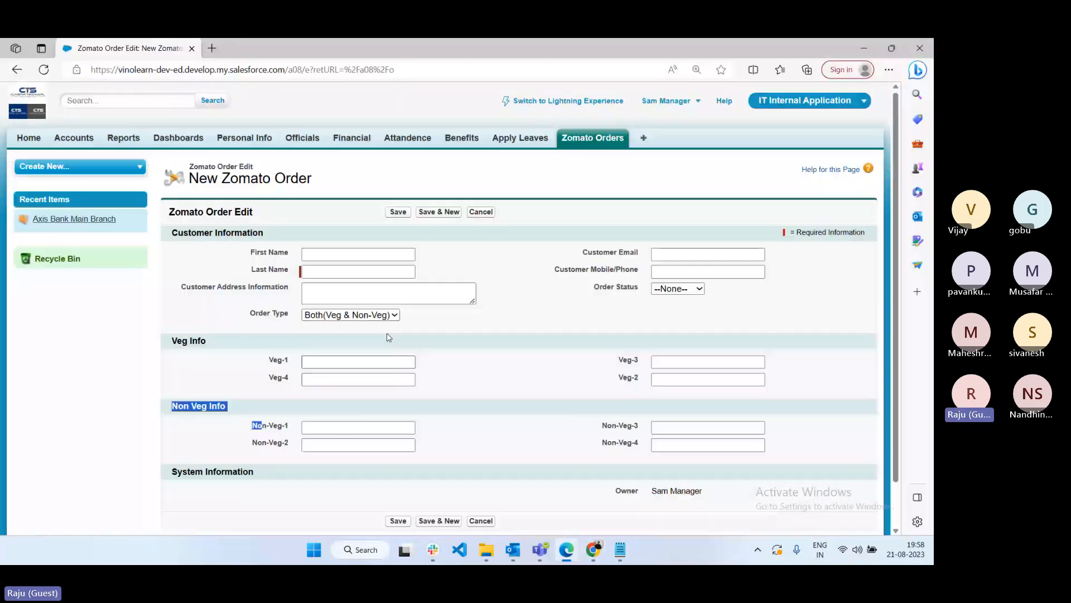
pyautogui.click(66, 138)
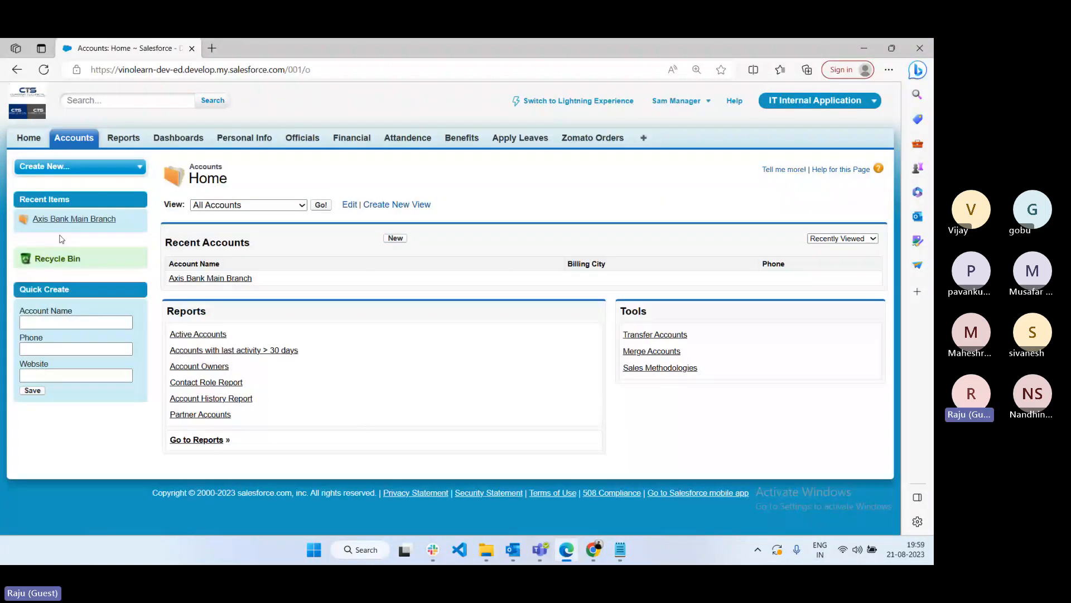
pyautogui.click(239, 283)
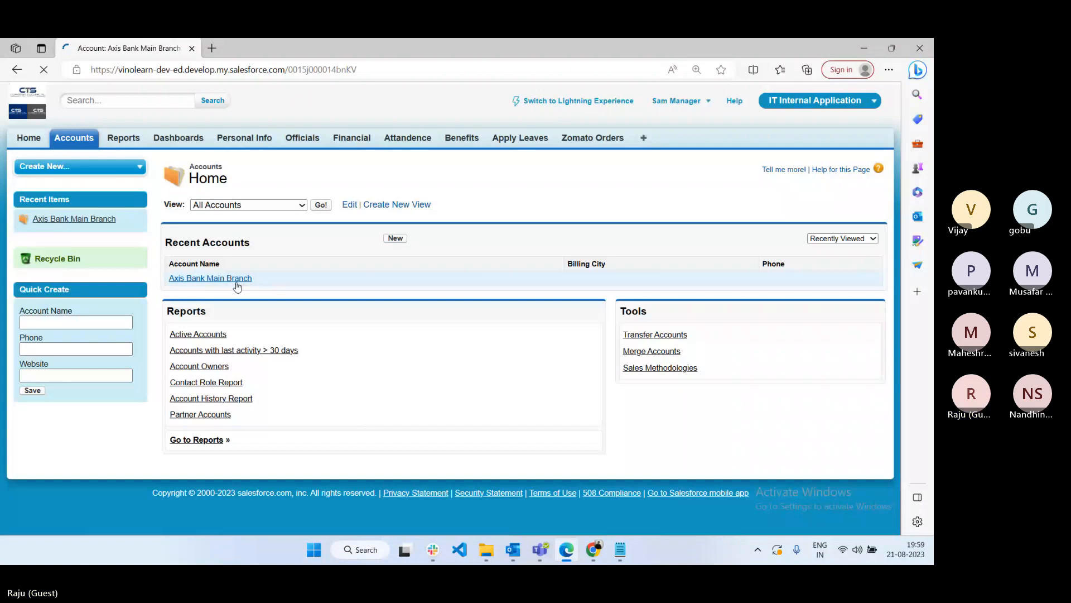
pyautogui.scroll(-2, 685, 441)
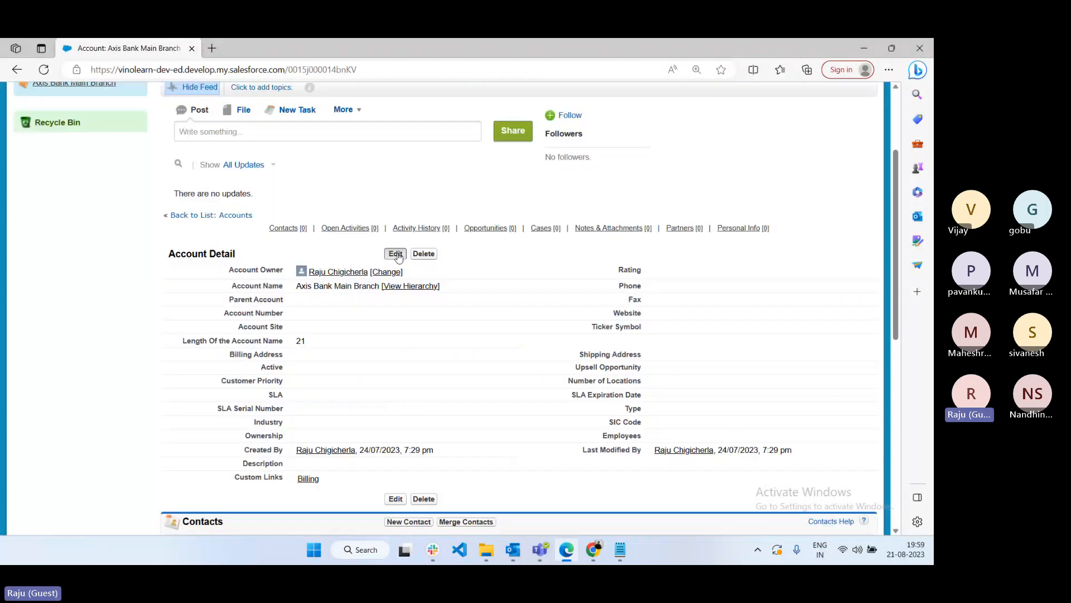
pyautogui.click(395, 253)
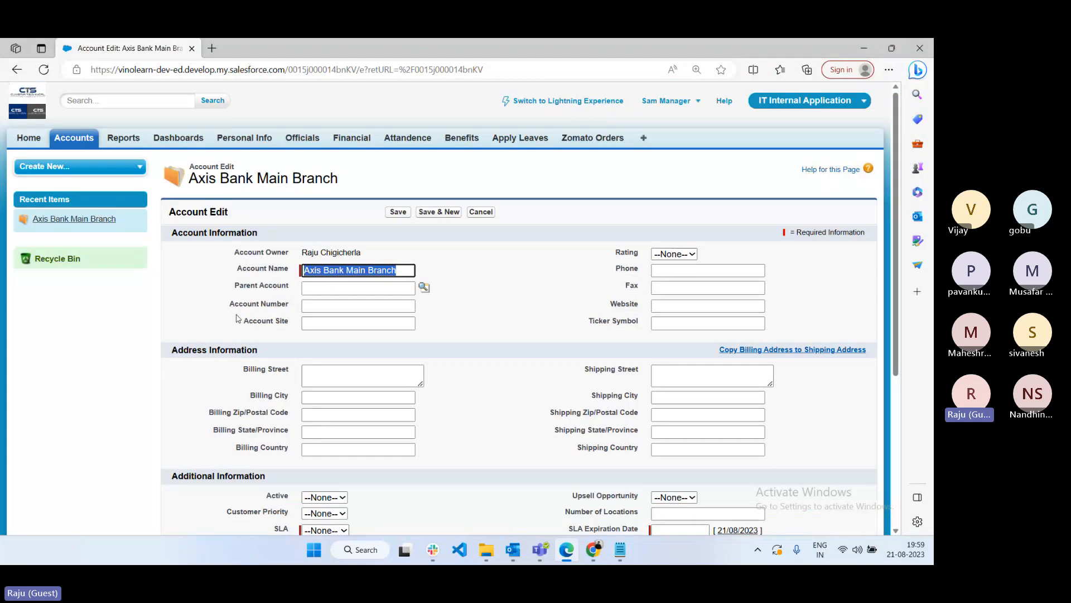
pyautogui.click(346, 306)
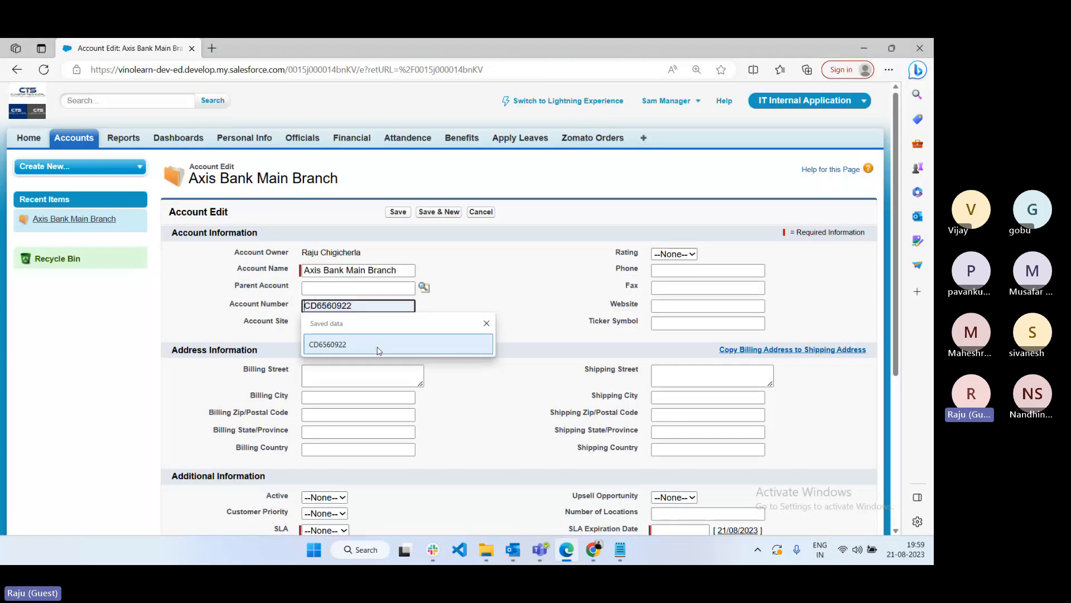
pyautogui.click(377, 351)
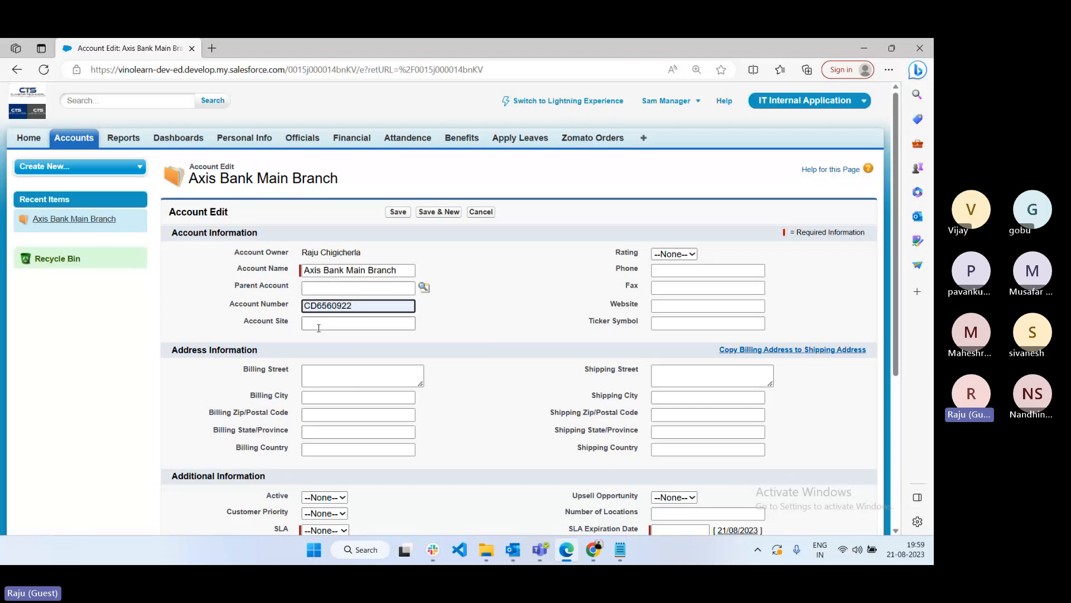
pyautogui.click(599, 557)
pyautogui.click(471, 487)
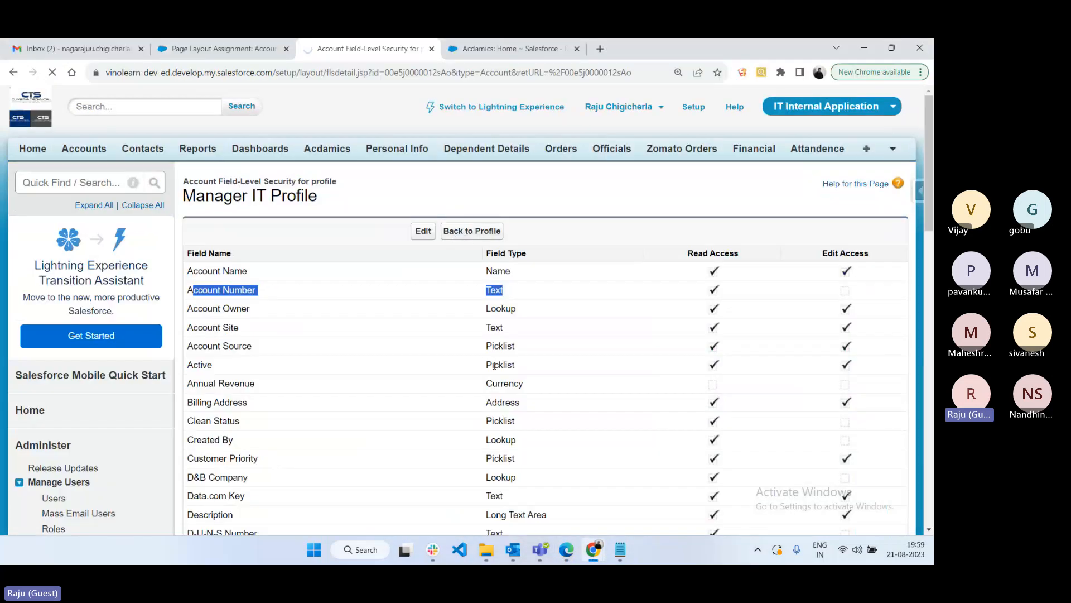
# - Assign Account Layout as the profile's Account page layout and save the assignment
pyautogui.scroll(-6, 319, 219)
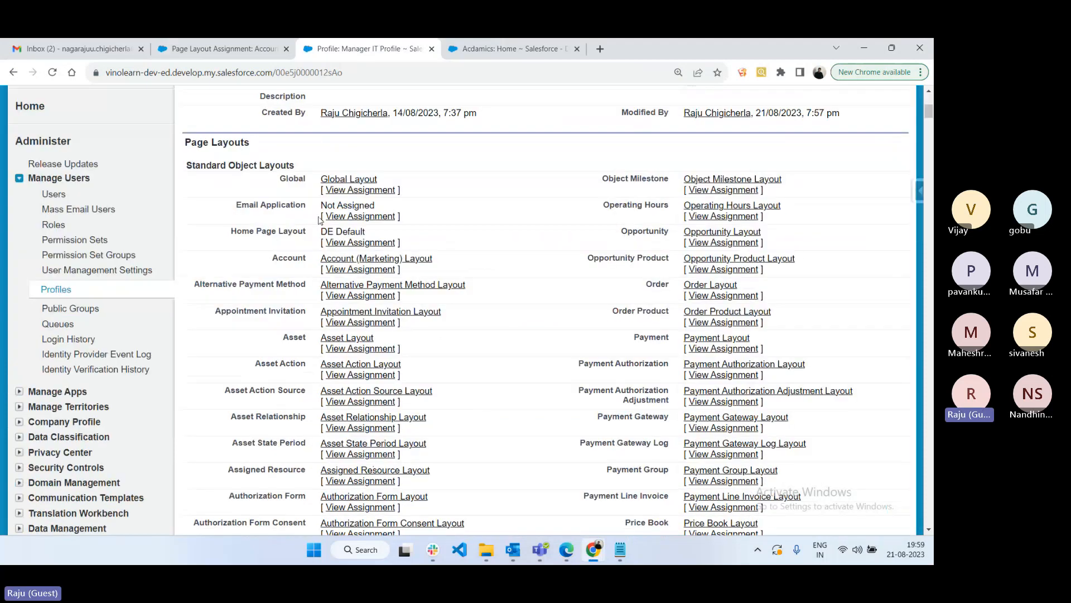
pyautogui.click(354, 272)
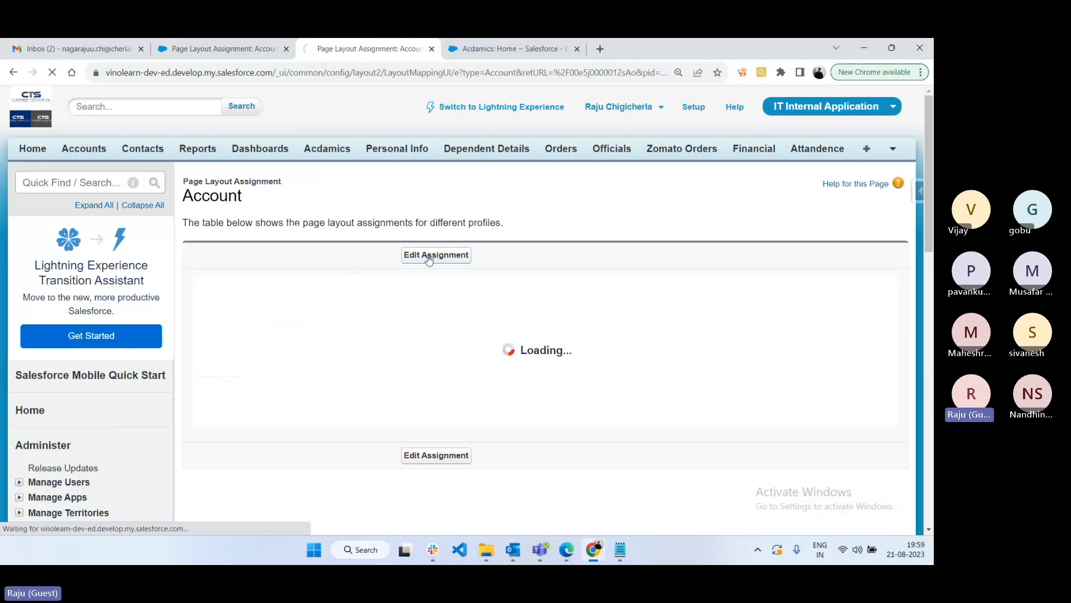
pyautogui.click(428, 255)
pyautogui.click(557, 299)
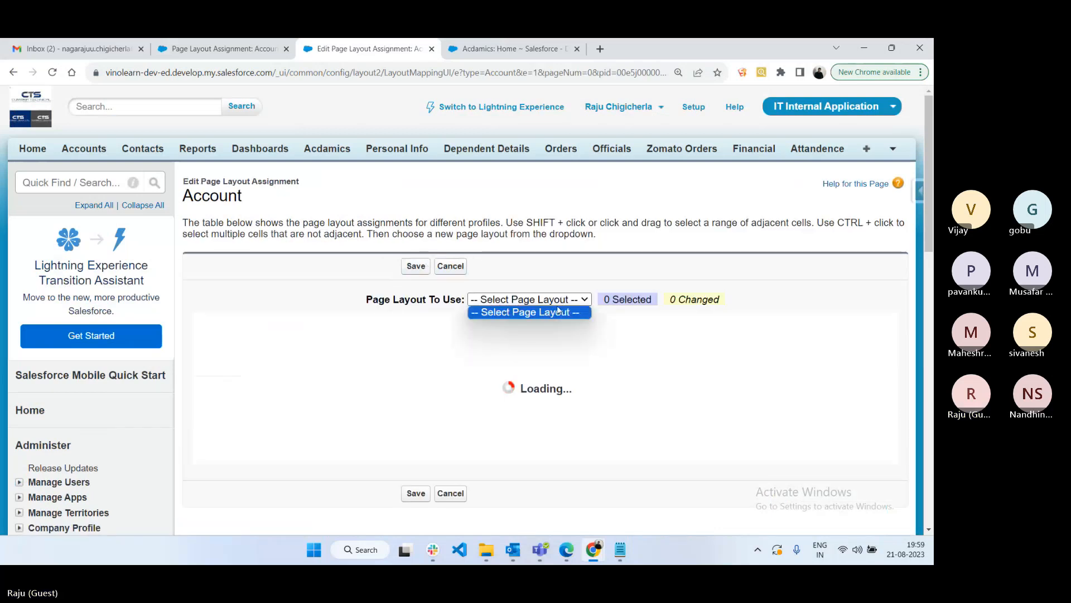
pyautogui.click(558, 299)
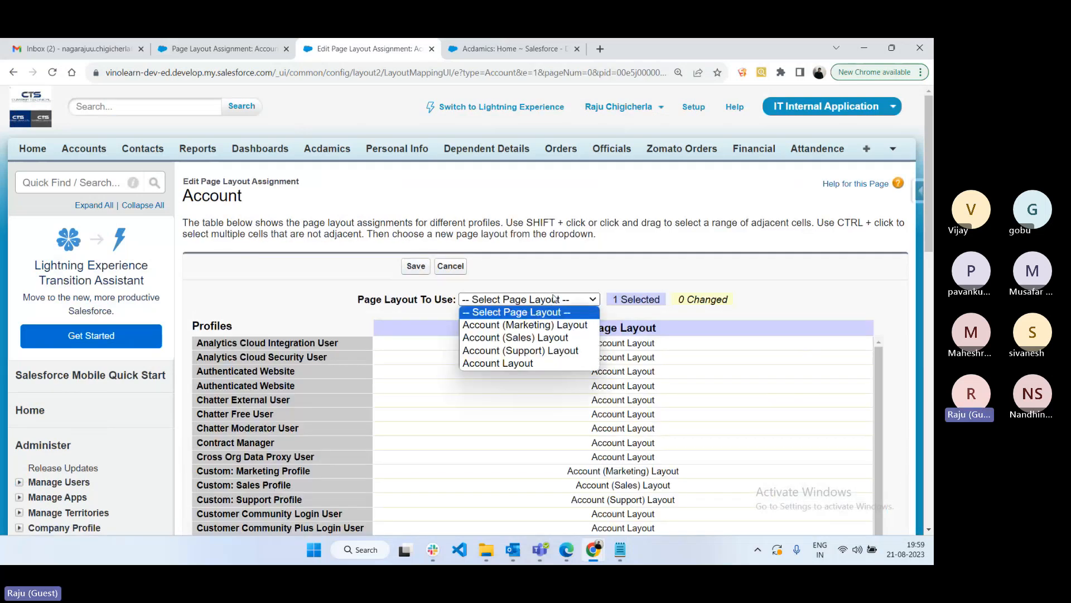
pyautogui.click(537, 363)
pyautogui.click(419, 266)
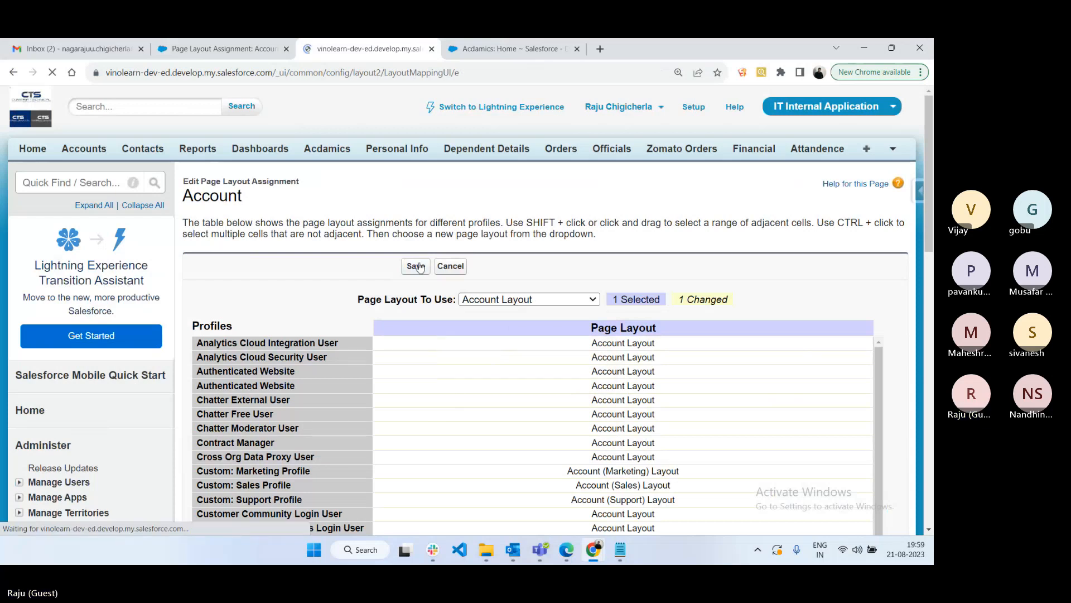
# - Open Manager IT Profile, then refill Axis Bank's Account Number with the saved value
pyautogui.scroll(-5, 296, 435)
pyautogui.scroll(3, 373, 416)
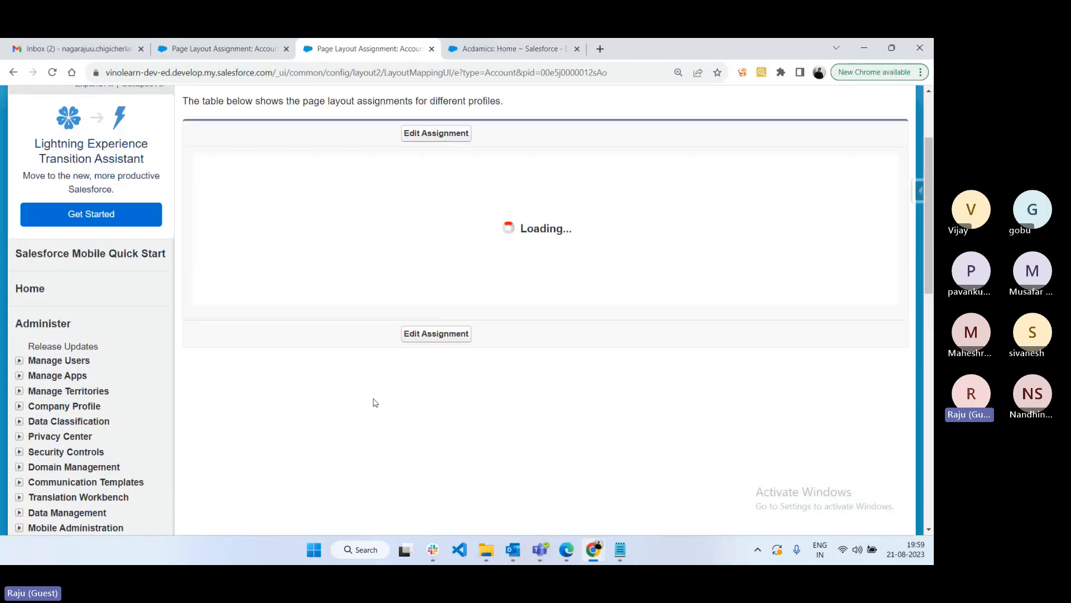
pyautogui.scroll(-5, 241, 367)
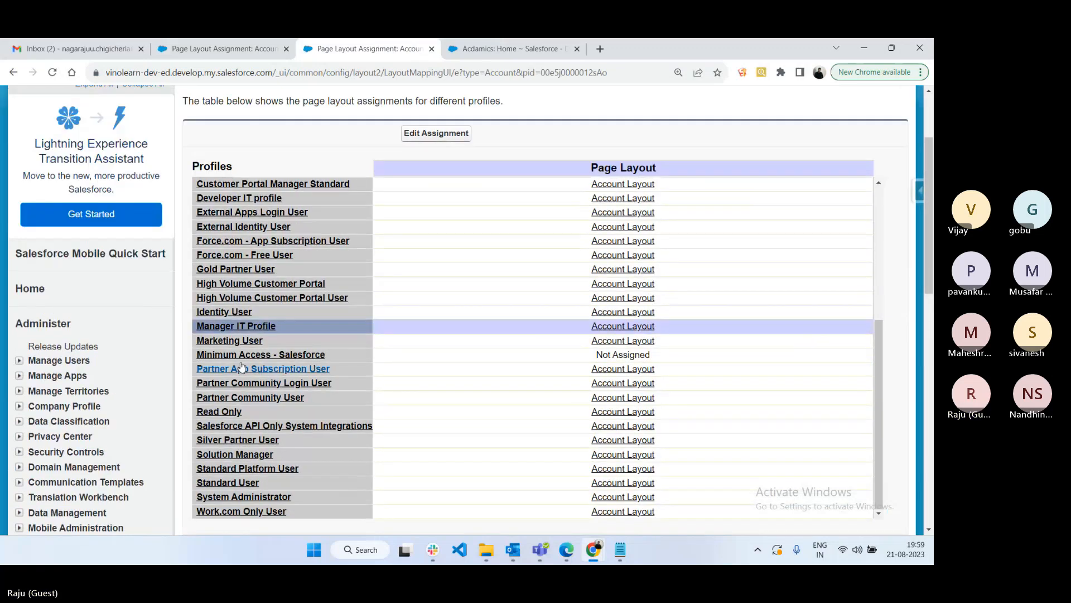
pyautogui.click(239, 327)
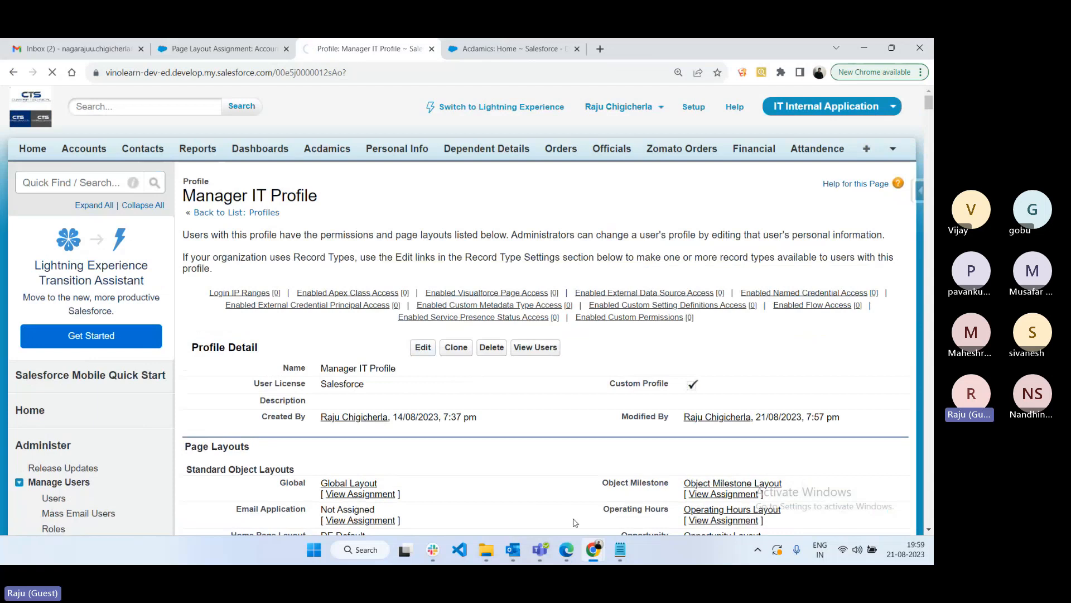
pyautogui.click(567, 550)
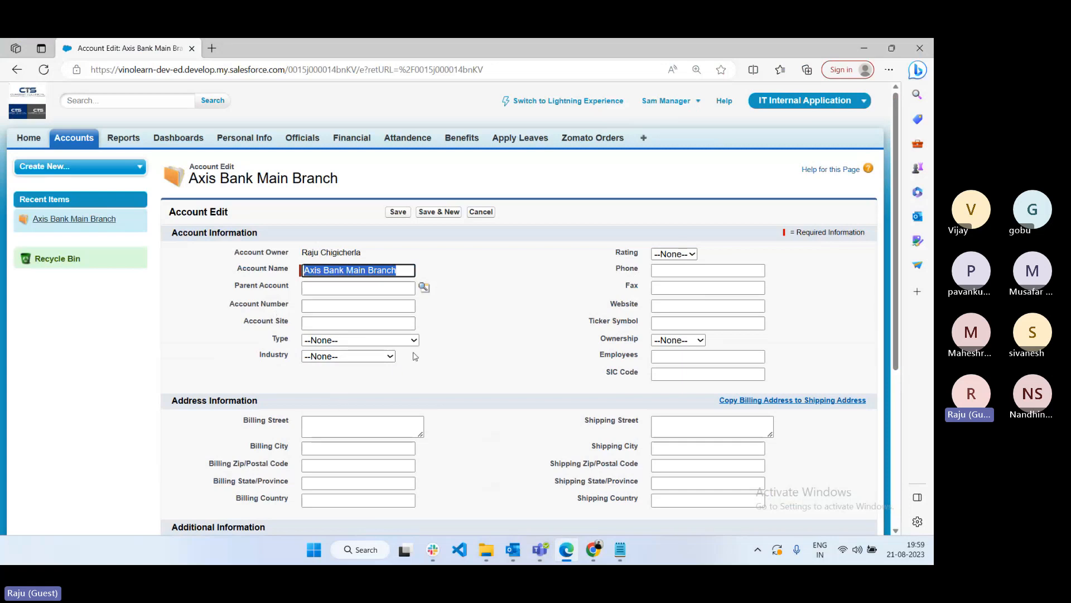
pyautogui.click(314, 307)
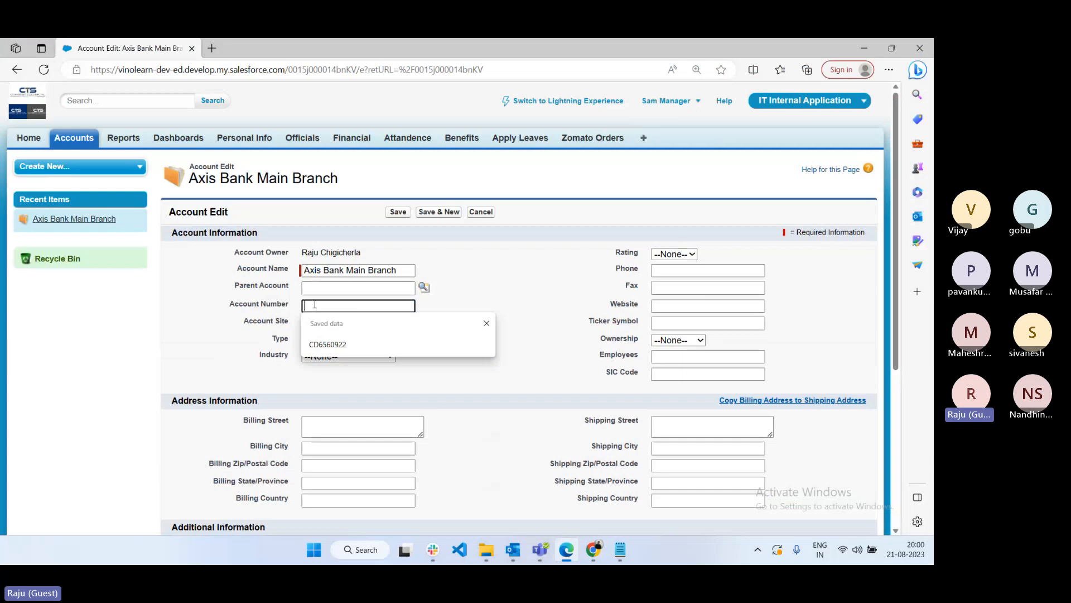
pyautogui.click(329, 344)
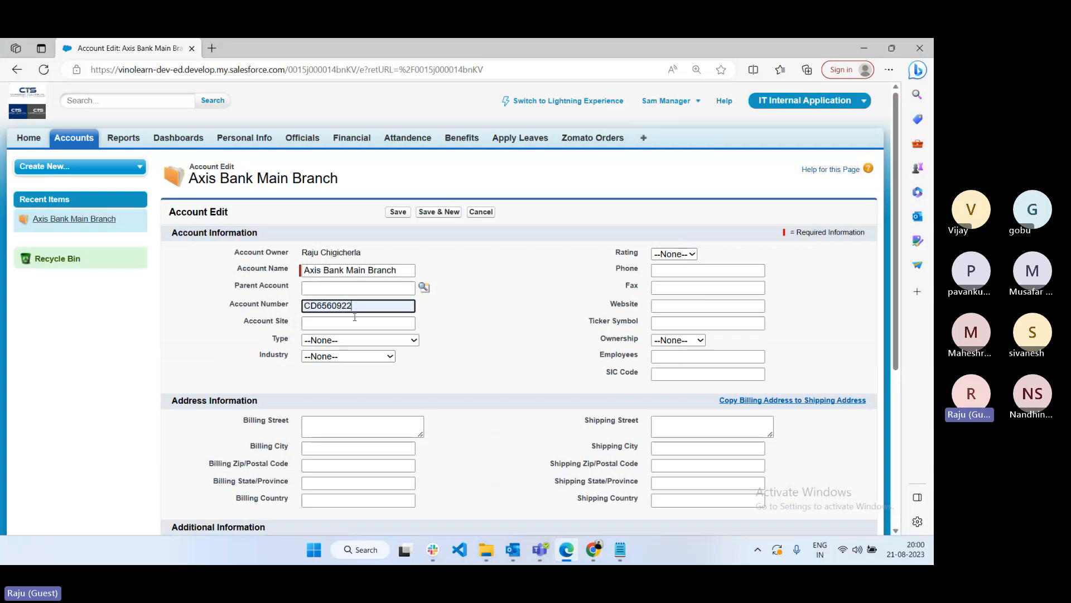
# - Find the Edit Read Only Fields permission on the Manager IT Profile edit page via 'edit read'
pyautogui.moveTo(591, 553)
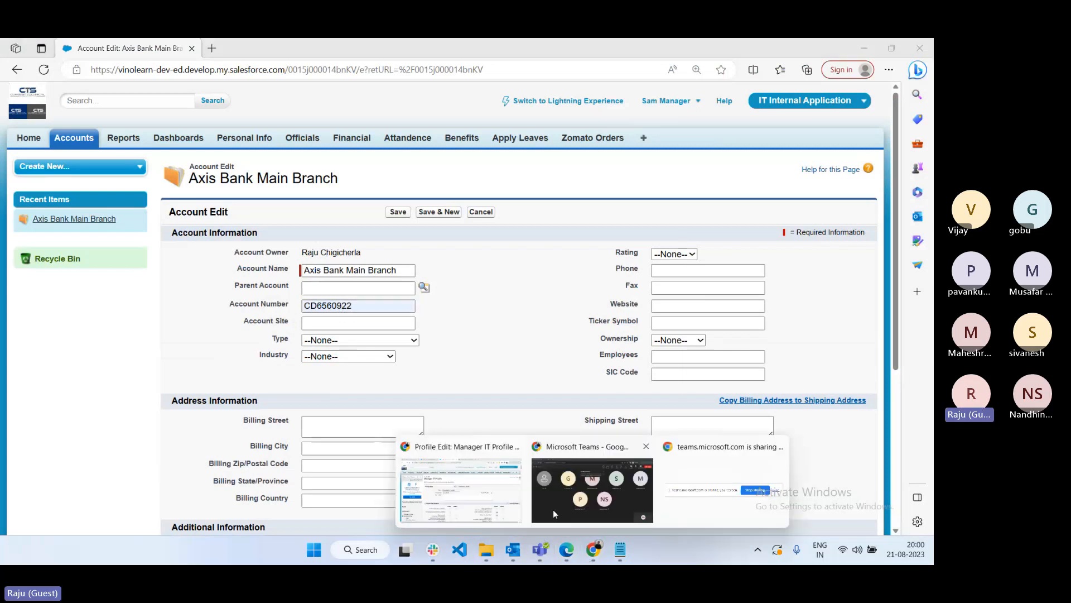
pyautogui.click(553, 510)
pyautogui.hotkey('ctrl', 'f')
pyautogui.write('e')
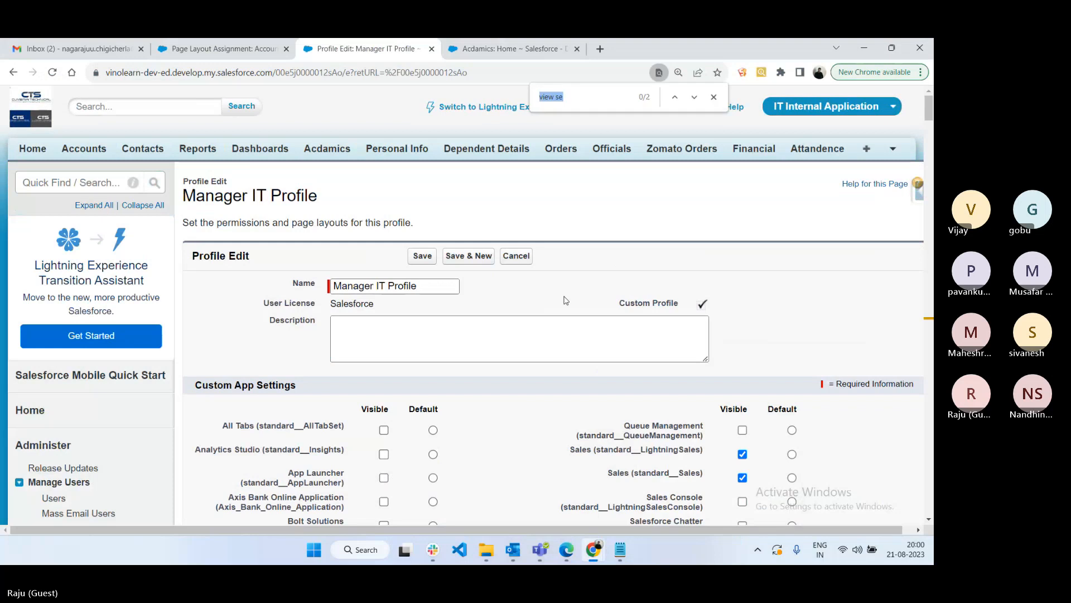
pyautogui.write('dit read')
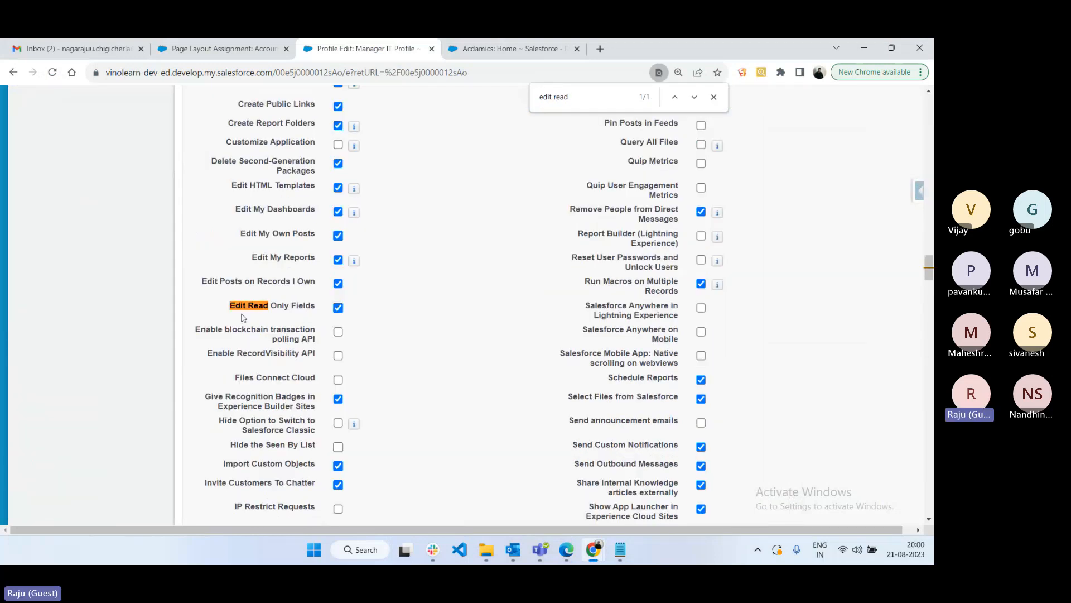
pyautogui.moveTo(229, 306); pyautogui.dragTo(322, 314)
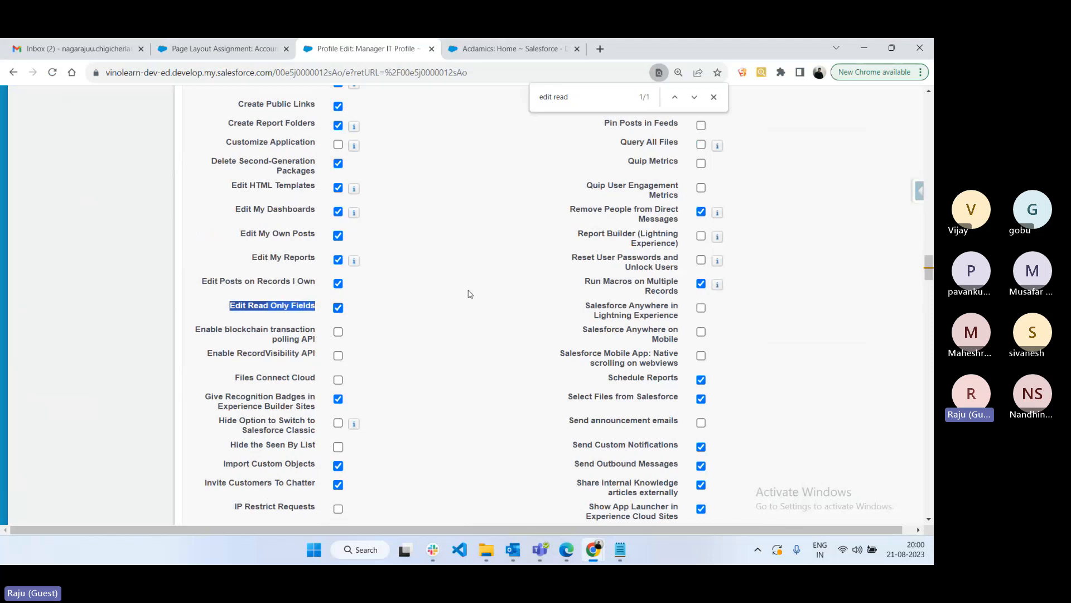
pyautogui.scroll(10, 471, 289)
pyautogui.scroll(3, 470, 289)
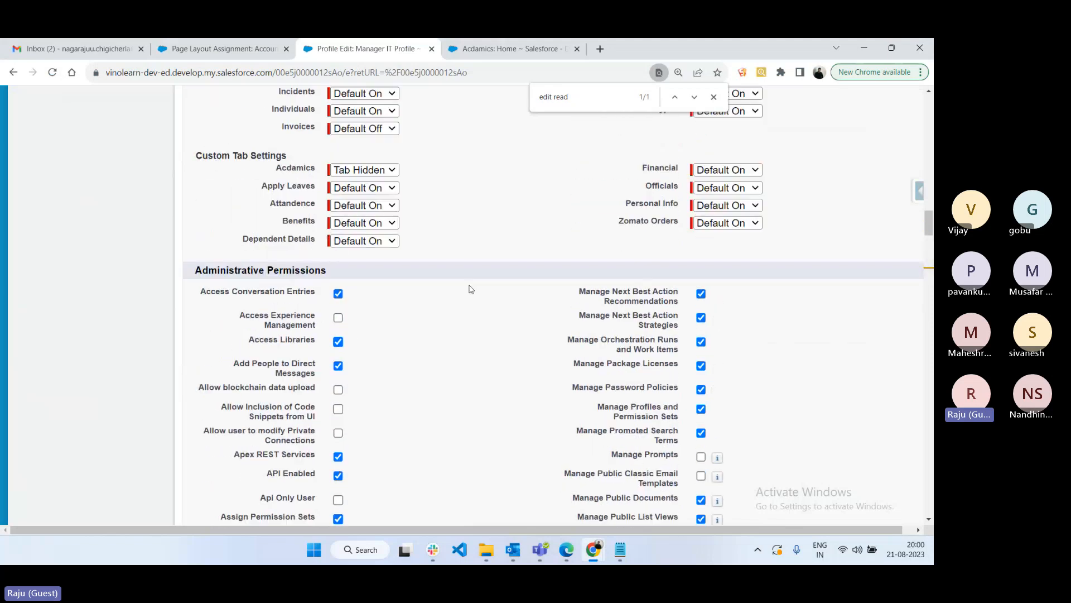
pyautogui.moveTo(235, 270); pyautogui.dragTo(330, 292)
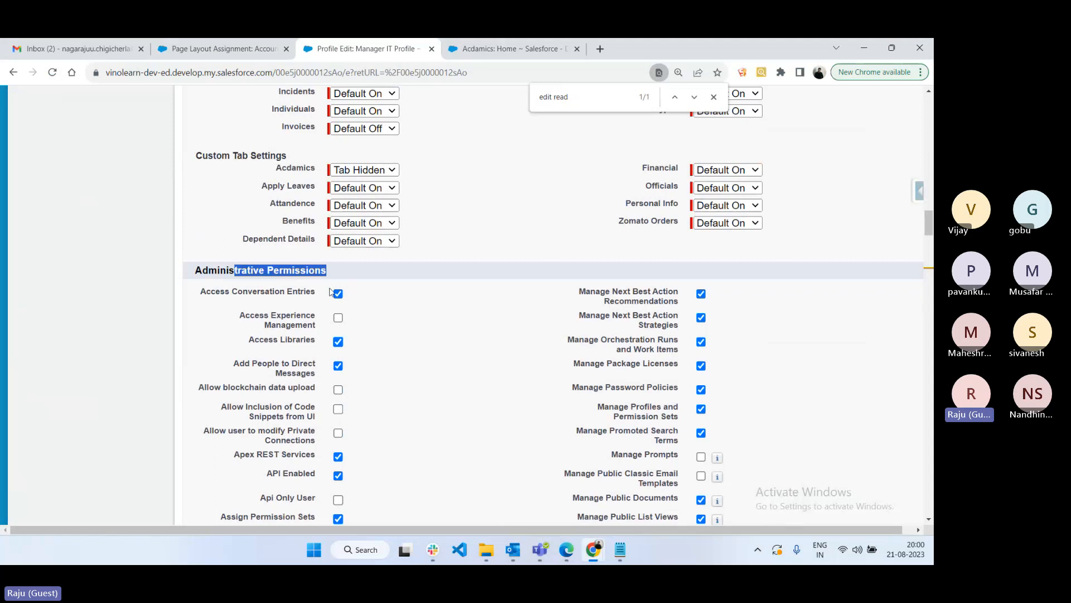
pyautogui.scroll(-12, 440, 366)
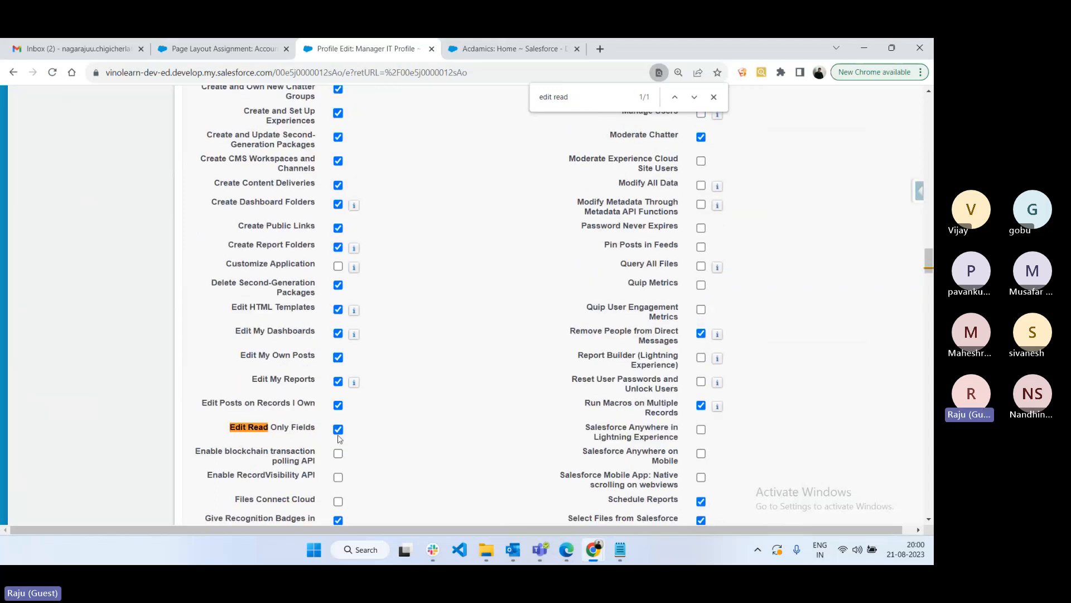
# - Turn off Edit Read Only Fields, save the profile, and reload the manager's account form
pyautogui.click(337, 431)
pyautogui.moveTo(226, 434); pyautogui.dragTo(462, 392)
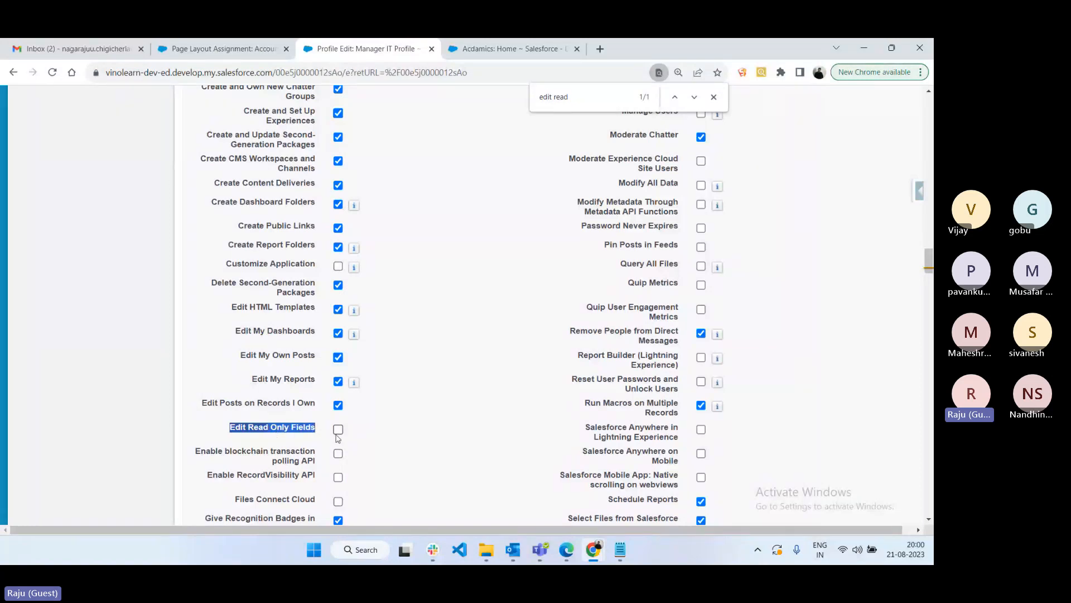
pyautogui.scroll(15, 585, 284)
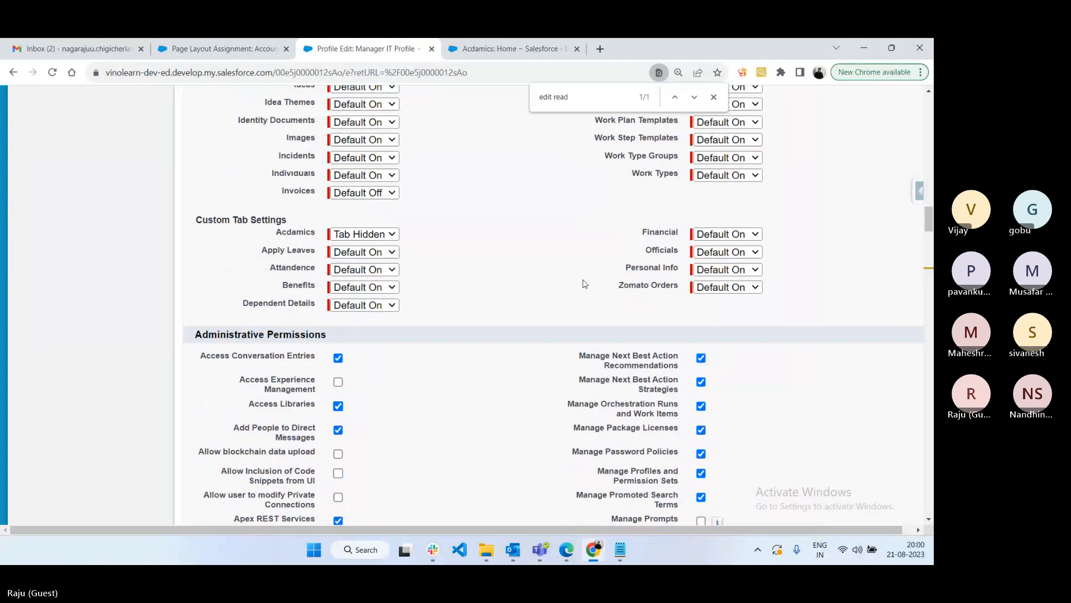
pyautogui.scroll(20, 584, 284)
pyautogui.scroll(5, 584, 284)
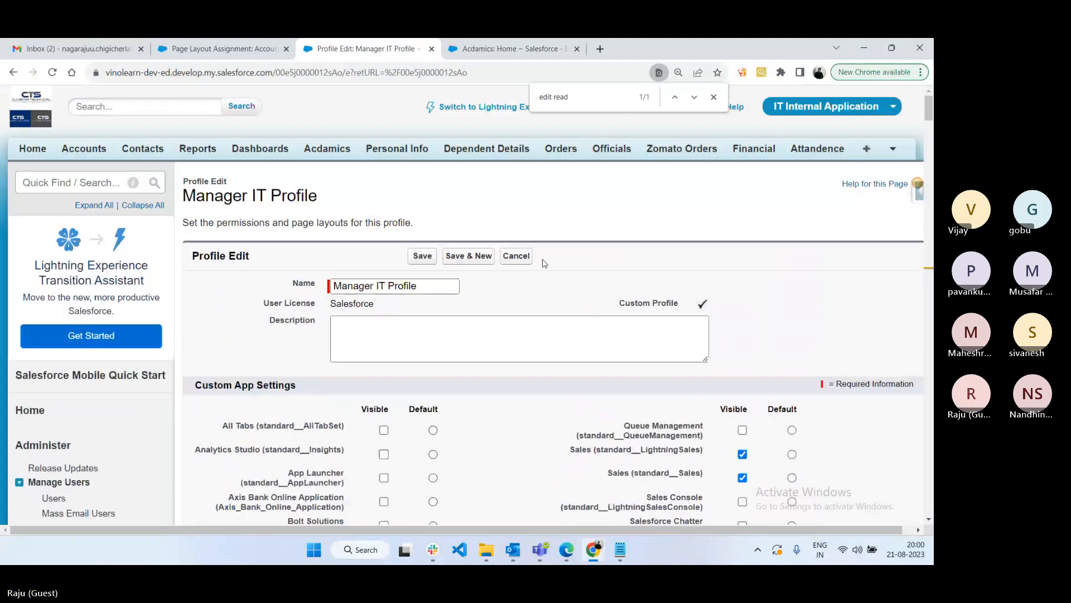
pyautogui.click(424, 256)
pyautogui.moveTo(566, 563)
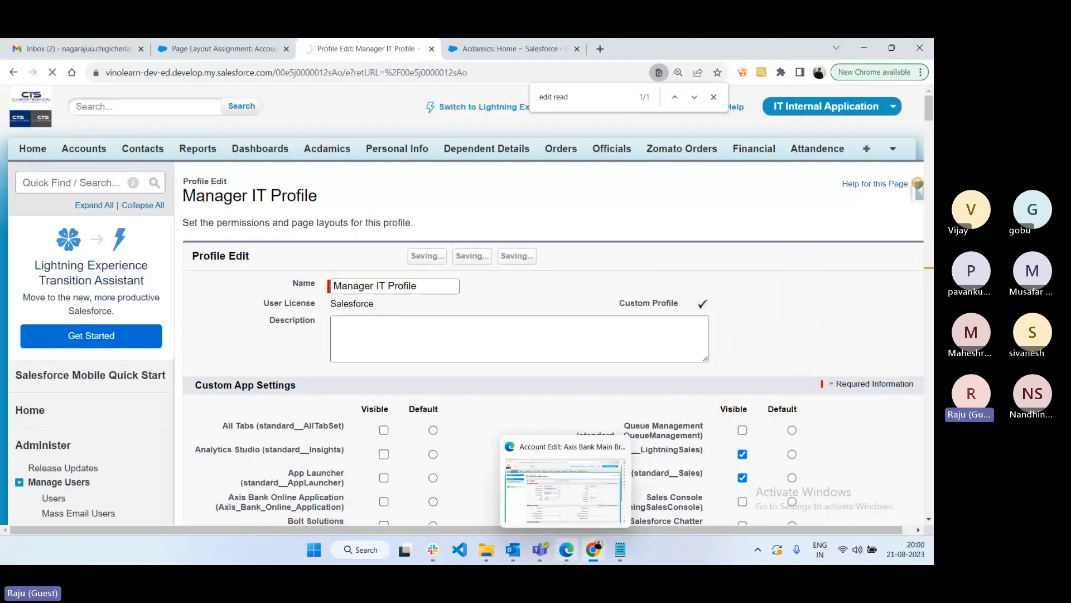
pyautogui.click(565, 485)
pyautogui.press('F5')
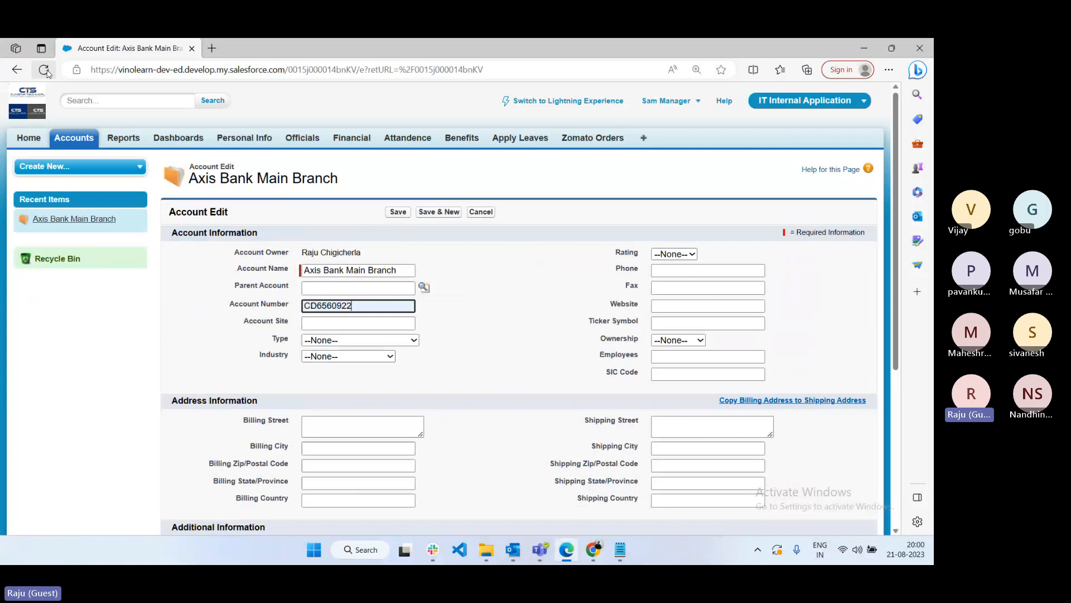
# - Confirm Account Number is read-only on the manager's form, then bring up the Notepad notes
pyautogui.click(305, 306)
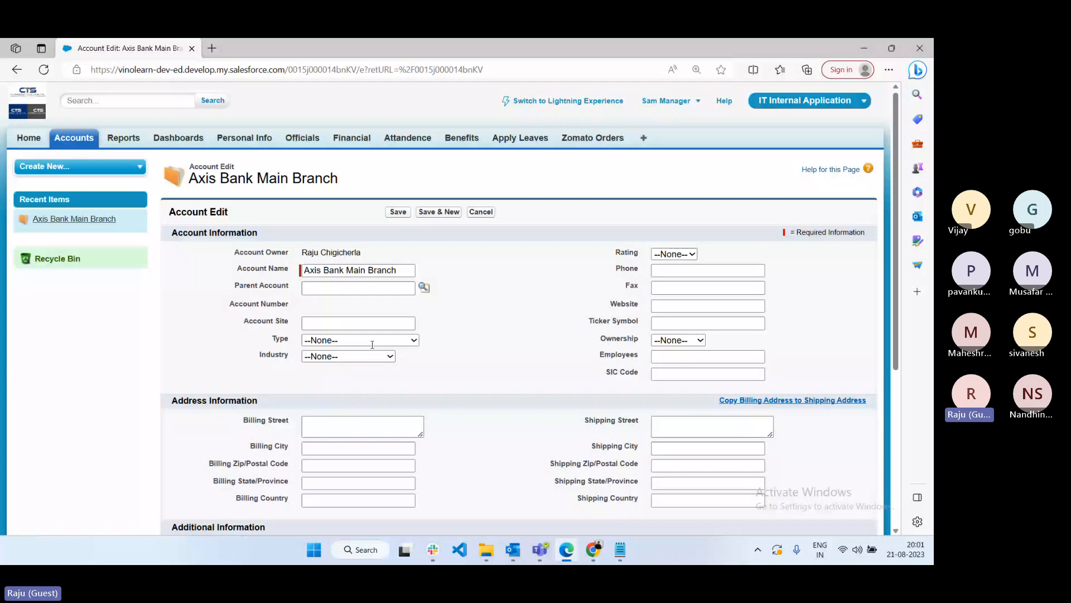
pyautogui.click(616, 548)
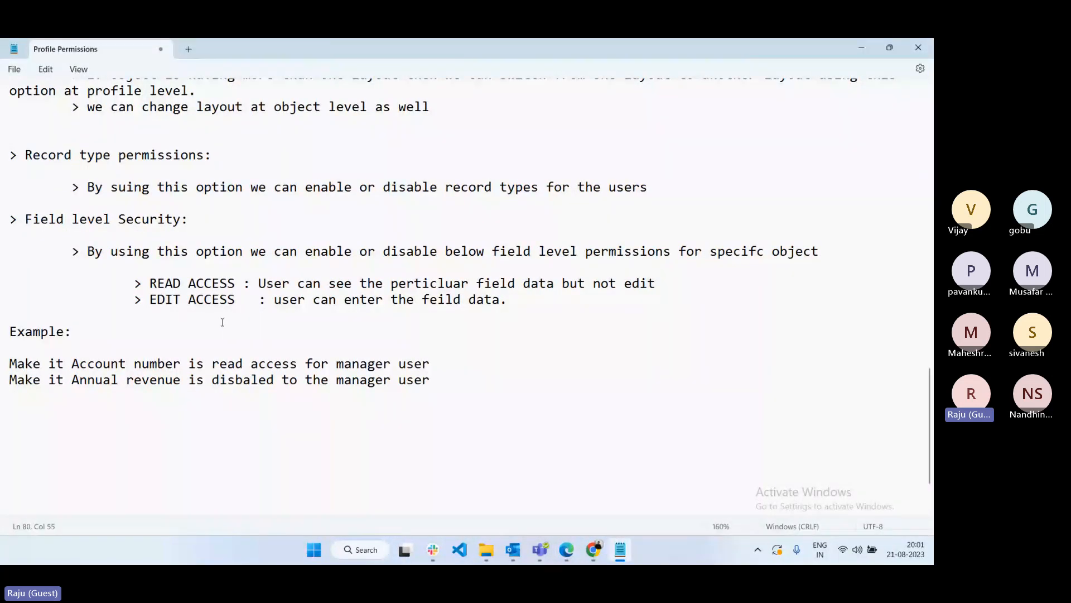
# - Add an indented '> NO ACCESS : Disbale the fields for object.' line below the EDIT ACCESS entry
pyautogui.click(511, 300)
pyautogui.press('Return')
pyautogui.press('Tab')
pyautogui.press('Tab')
pyautogui.write('> NO ACCE')
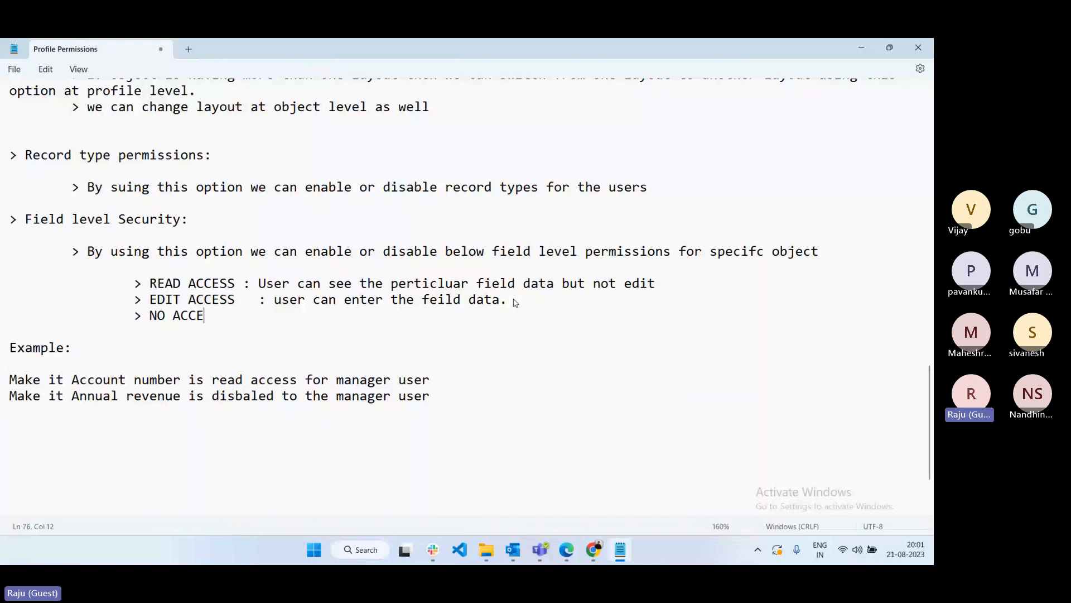
pyautogui.write('SS : Disbale the f')
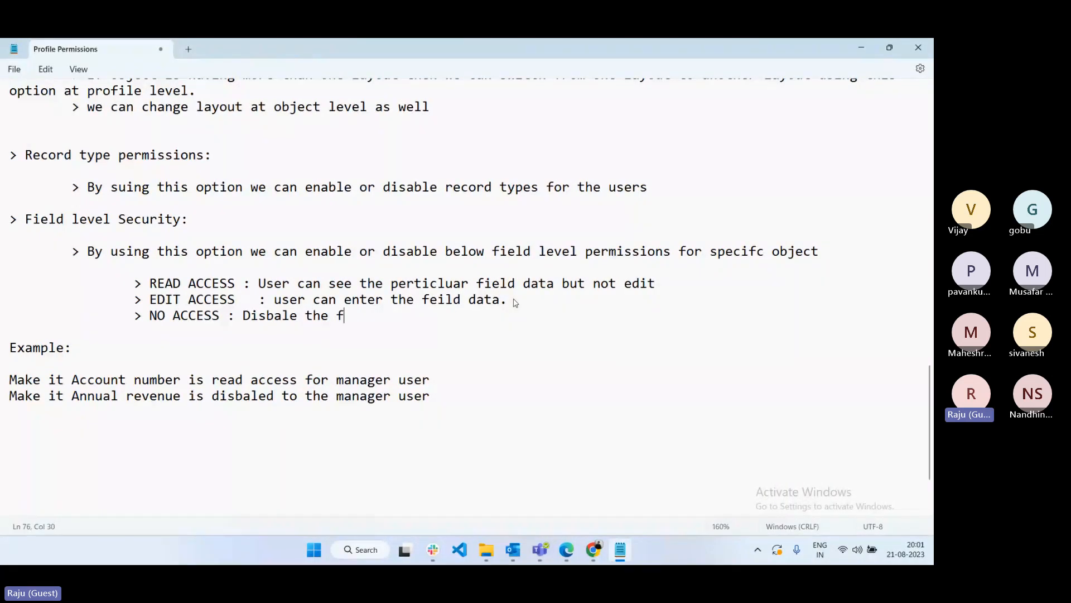
pyautogui.write('ields for object.')
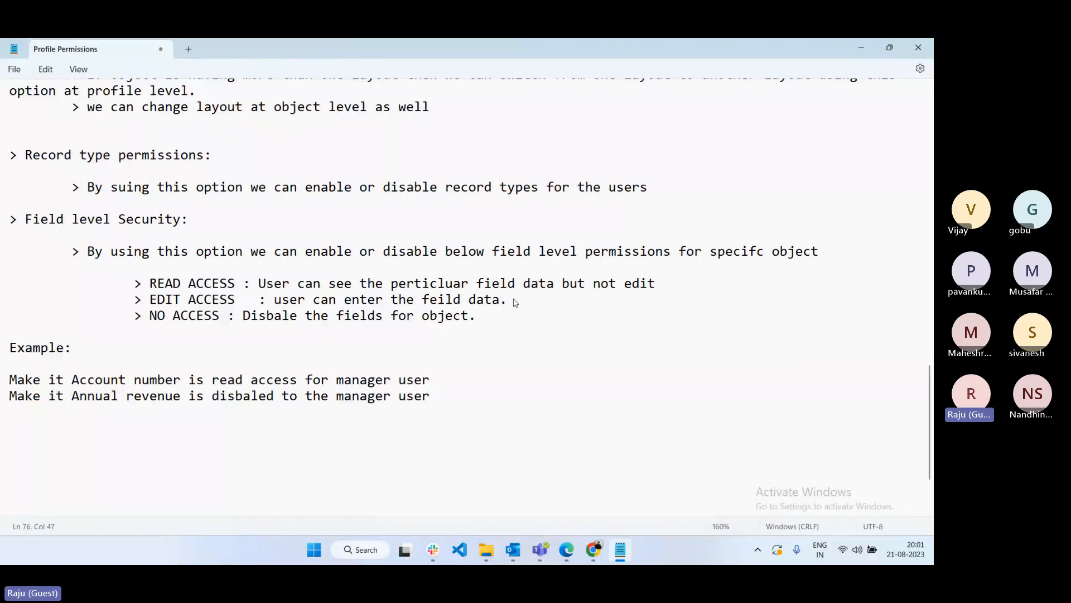
# - Review the Field level Security notes and examples in Notepad
pyautogui.moveTo(440, 414); pyautogui.dragTo(2, 190)
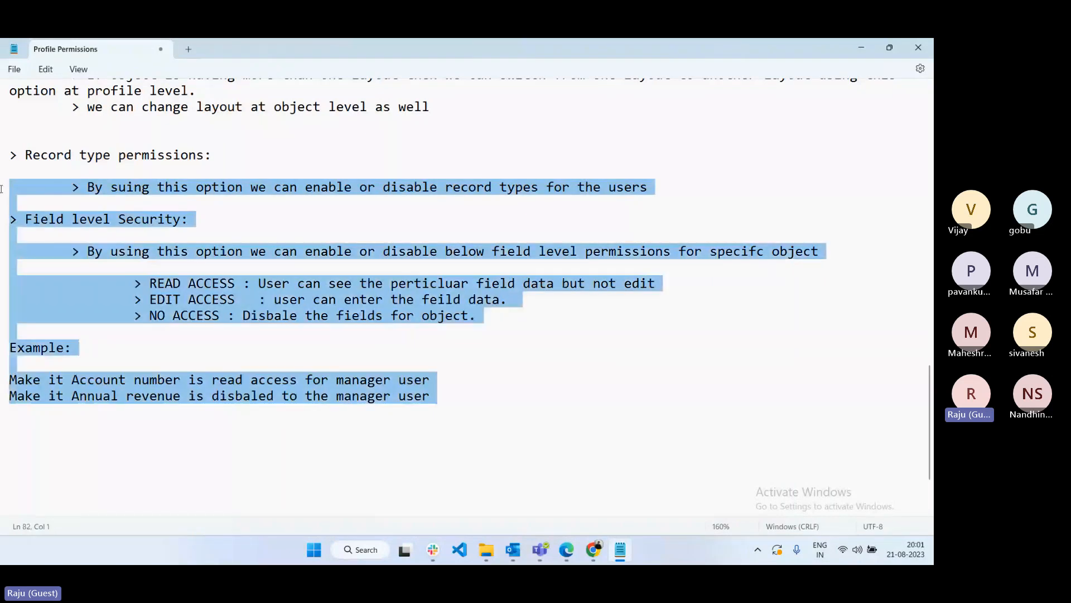
pyautogui.click(549, 370)
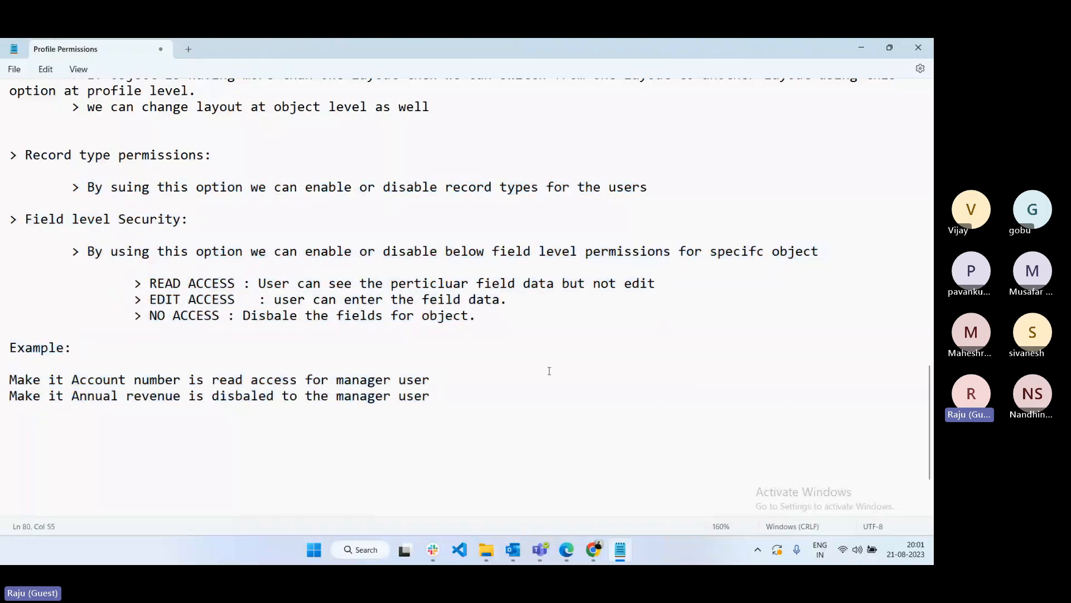
pyautogui.scroll(1, 559, 318)
pyautogui.scroll(5, 558, 319)
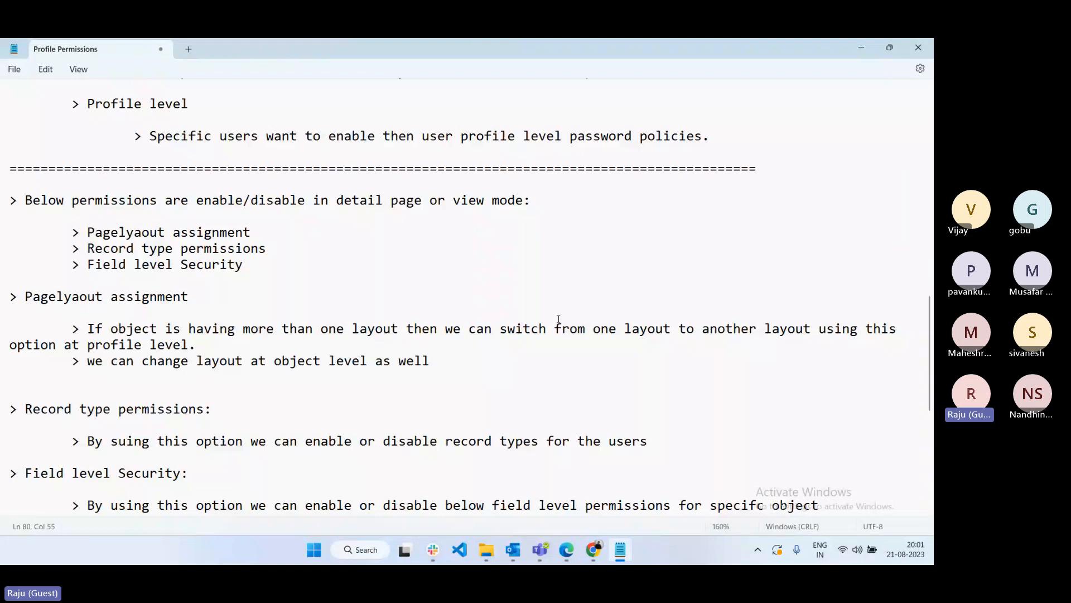
pyautogui.scroll(8, 558, 319)
pyautogui.scroll(-10, 560, 320)
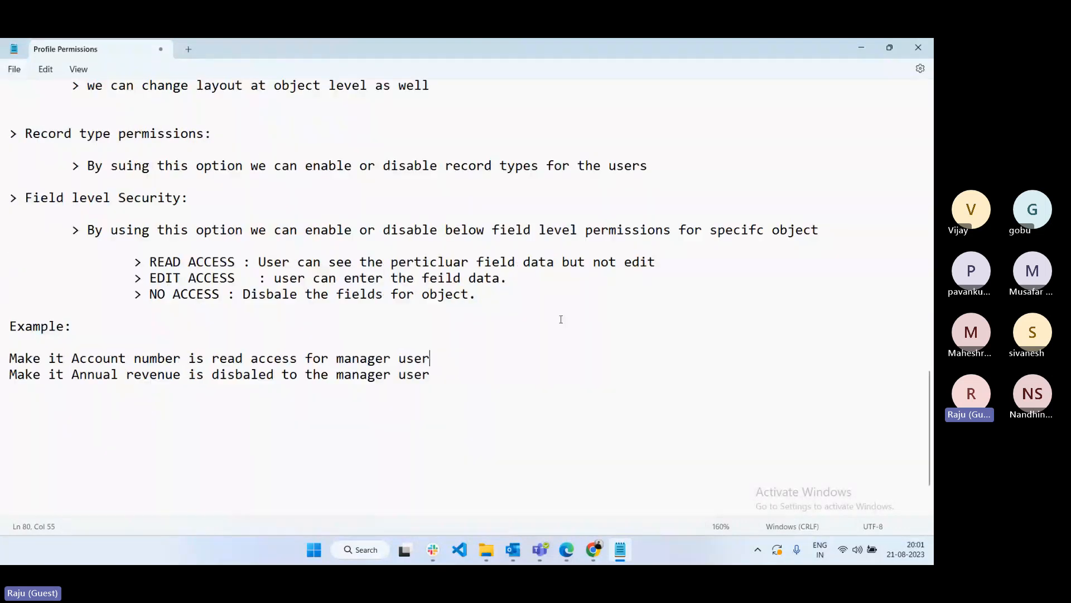
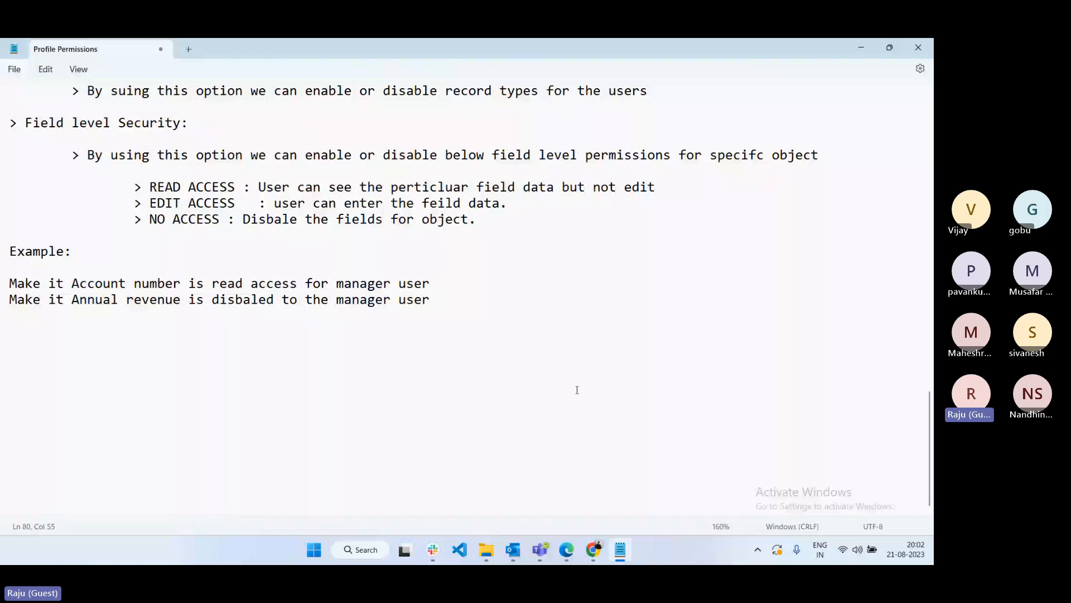
# - Switch to the Salesforce Manager IT Profile page in Chrome
pyautogui.click(617, 562)
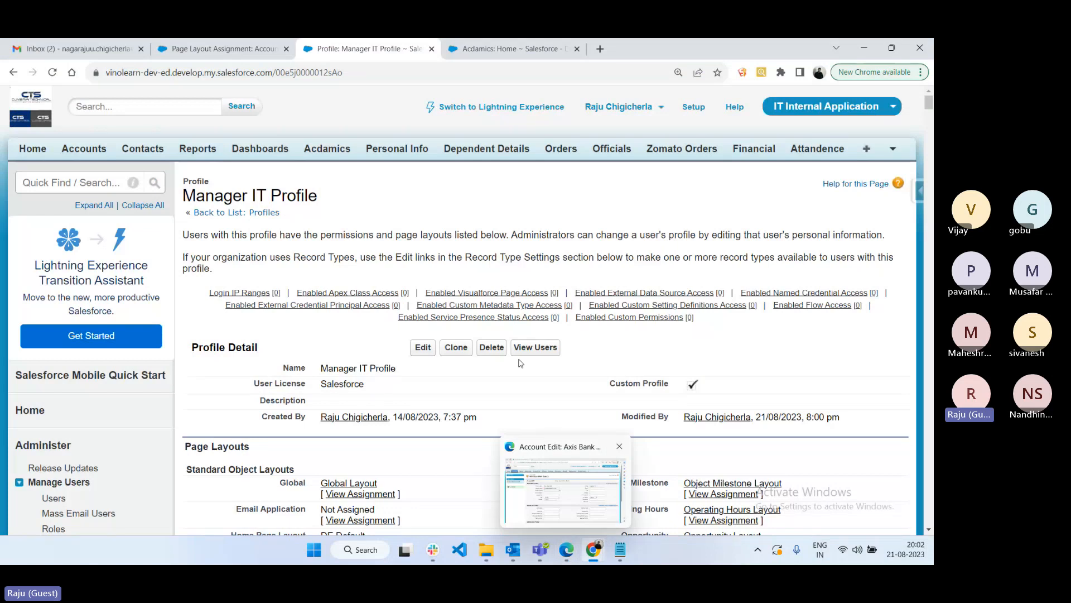
# - Scroll down the profile's page layouts, then return to the Profile Permissions notes in Notepad
pyautogui.scroll(-3, 513, 362)
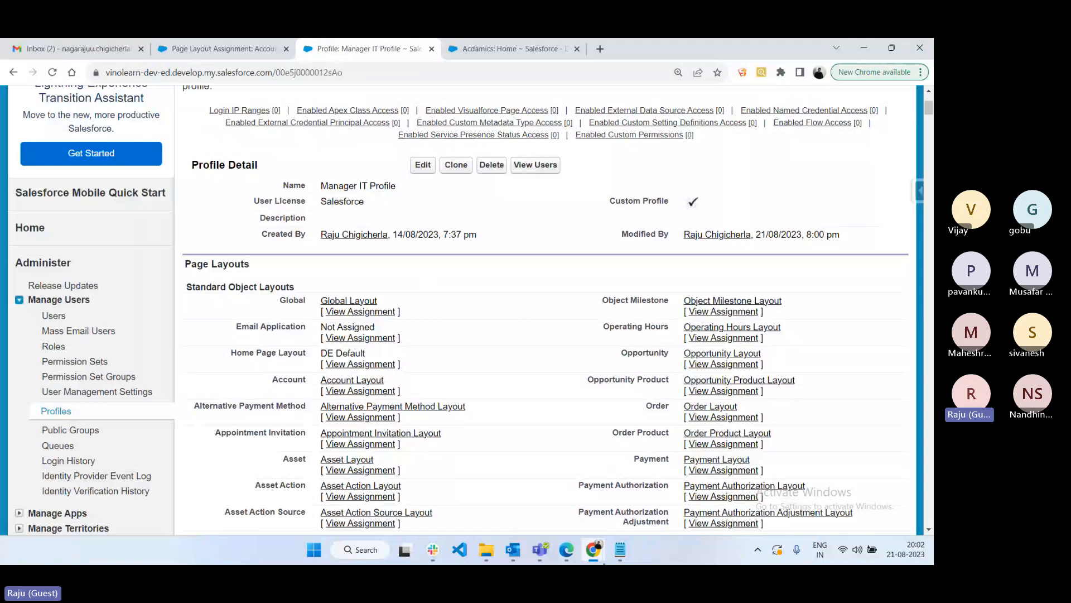
pyautogui.click(619, 550)
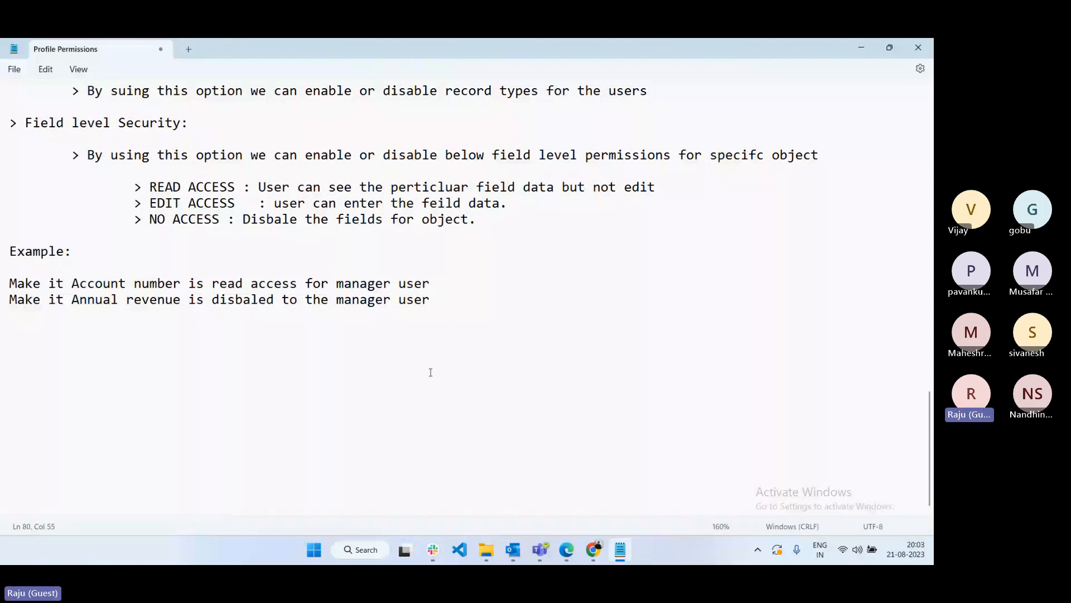
# - Add a row of '=' signs below the example lines, then launch Paint from Windows Search
pyautogui.scroll(7, 430, 372)
pyautogui.scroll(10, 517, 346)
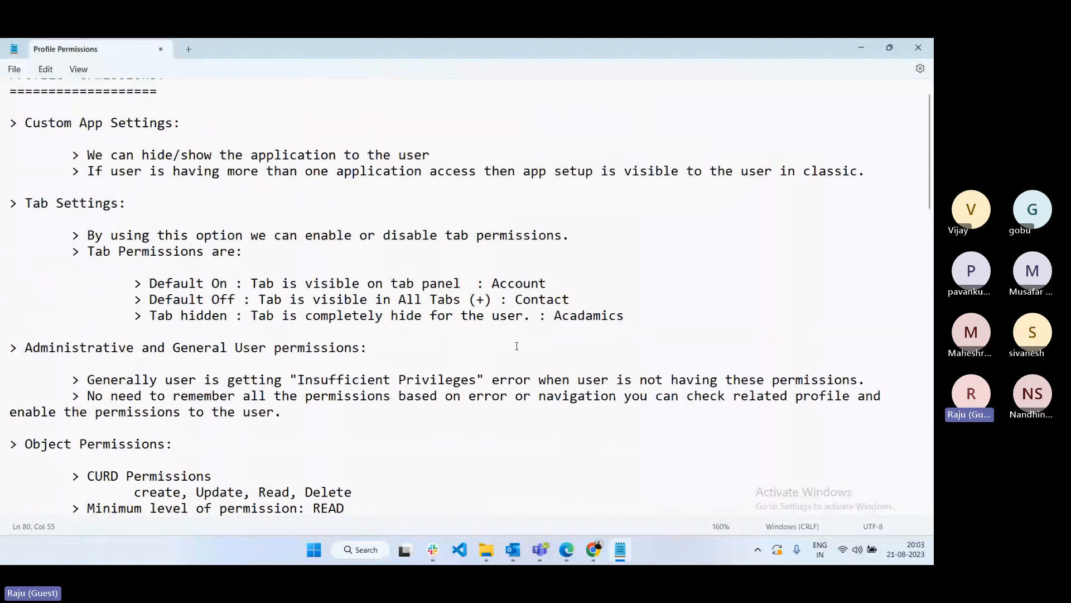
pyautogui.scroll(1, 517, 346)
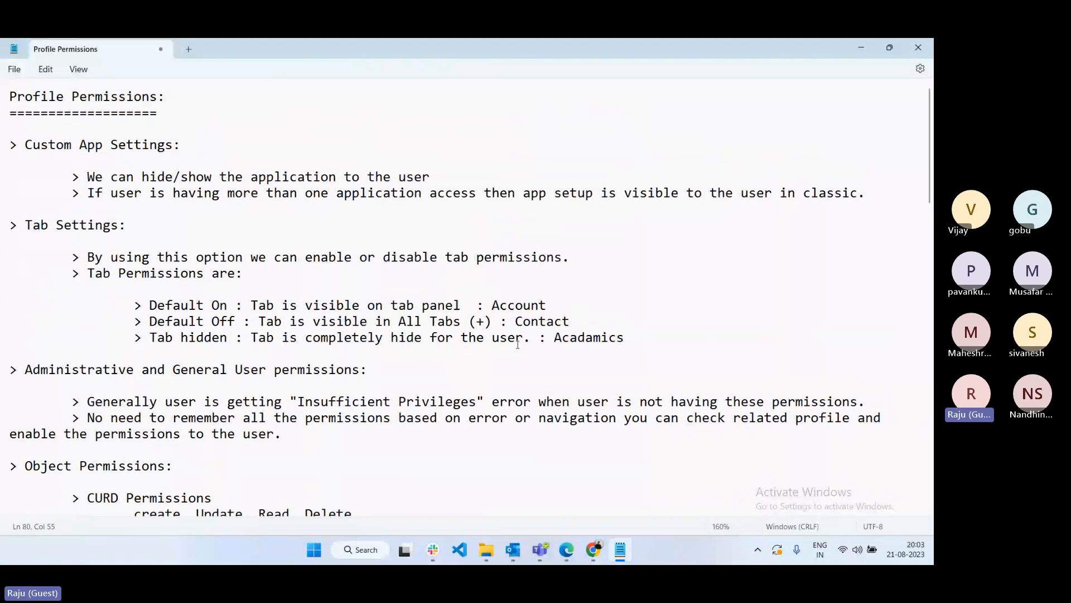
pyautogui.scroll(-1, 518, 344)
pyautogui.scroll(-10, 528, 327)
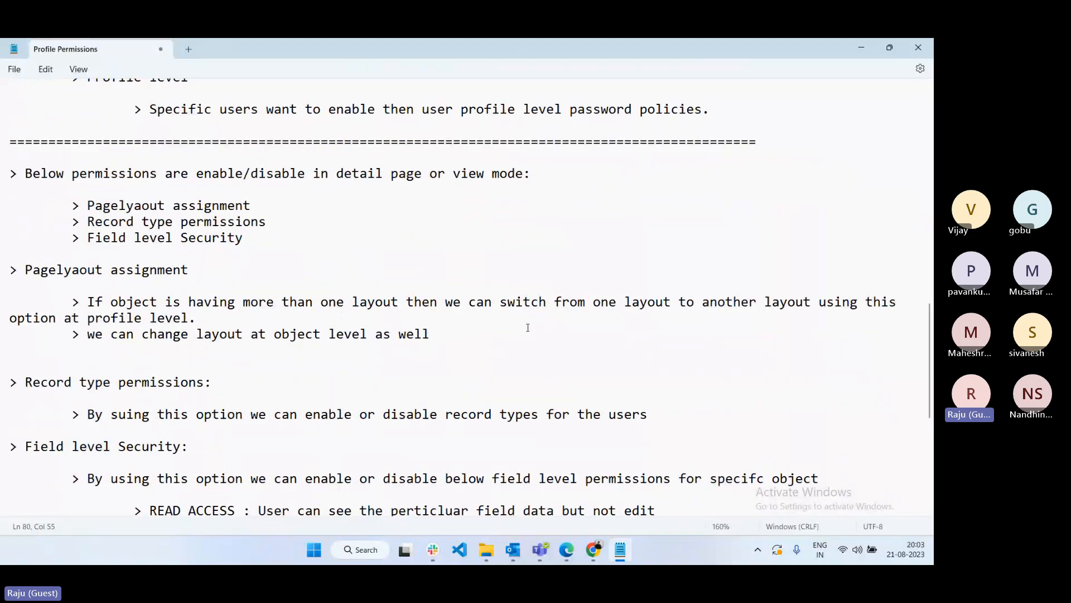
pyautogui.scroll(-7, 528, 326)
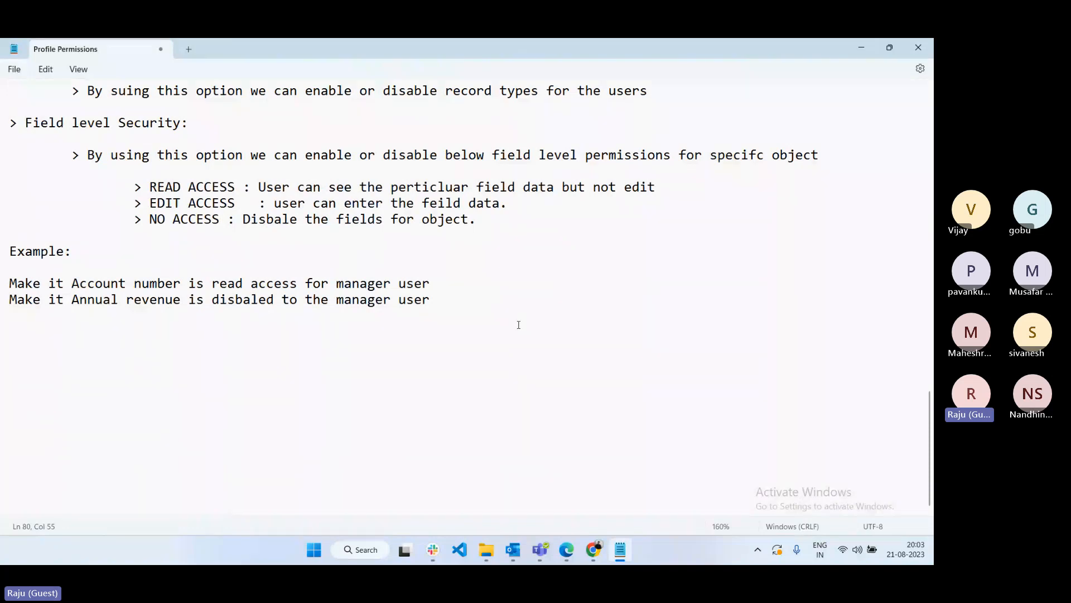
pyautogui.click(500, 363)
pyautogui.press('Return')
pyautogui.press('Return')
pyautogui.write('===============================================')
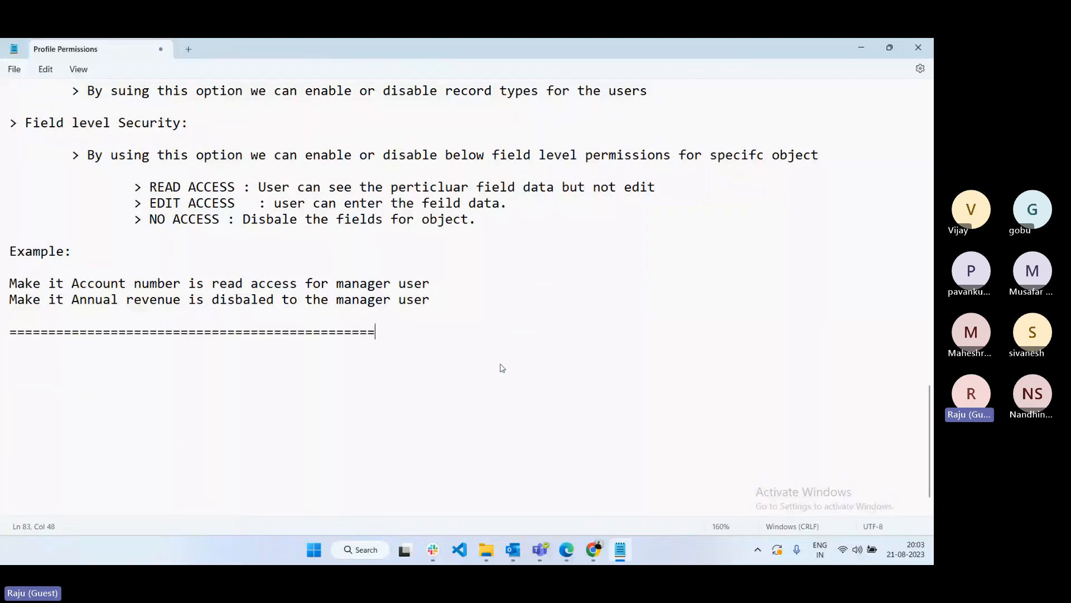
pyautogui.write('========================================================')
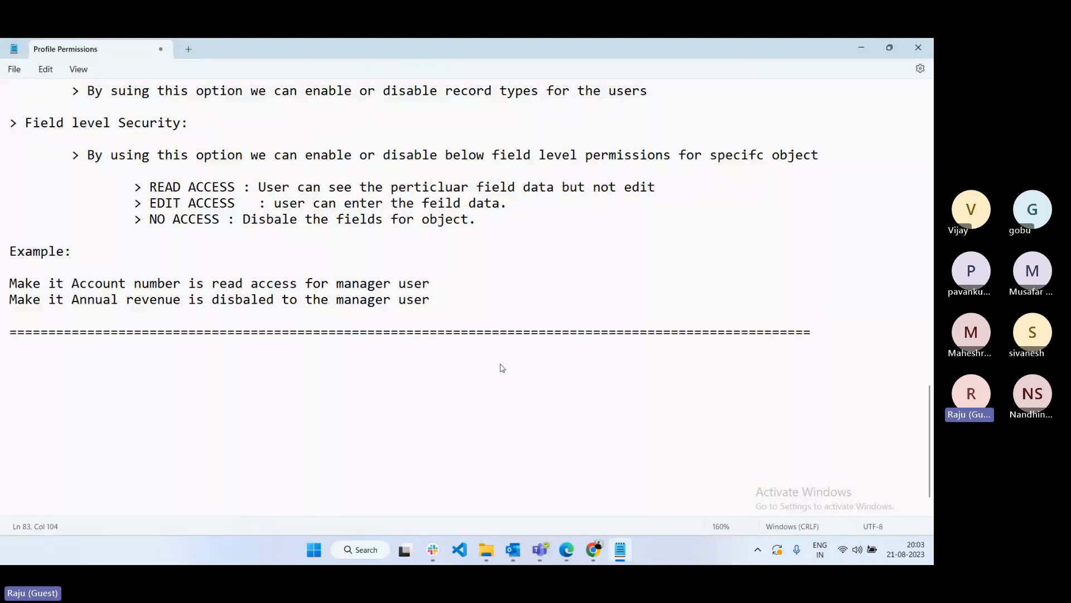
pyautogui.press('Return')
pyautogui.press('Return')
pyautogui.click(364, 552)
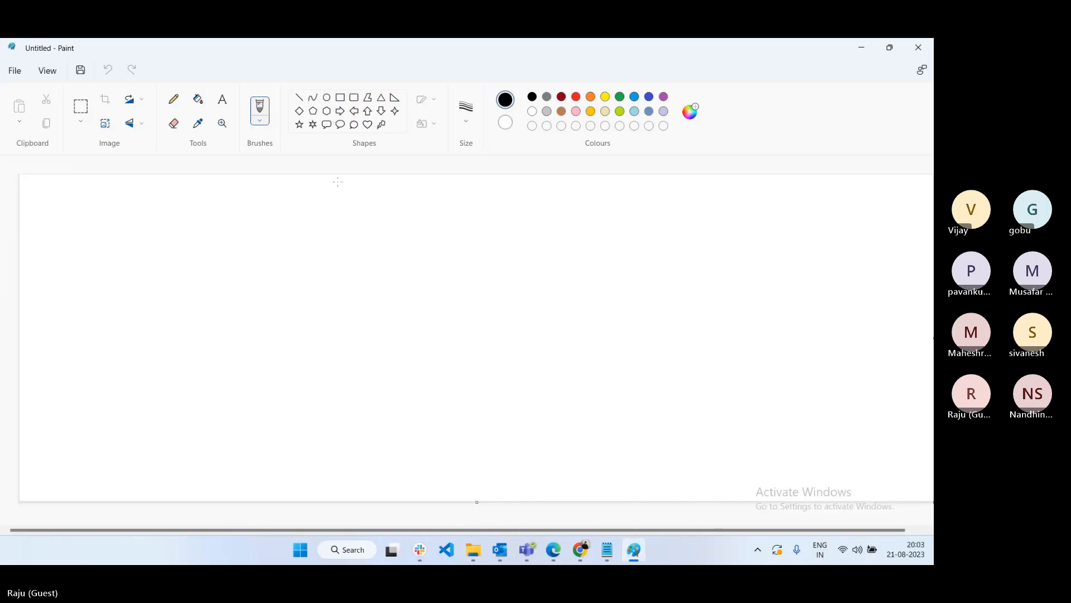
# - Draw a rounded box near the top and label it 'MANAGER Profile' in dark red
pyautogui.click(353, 97)
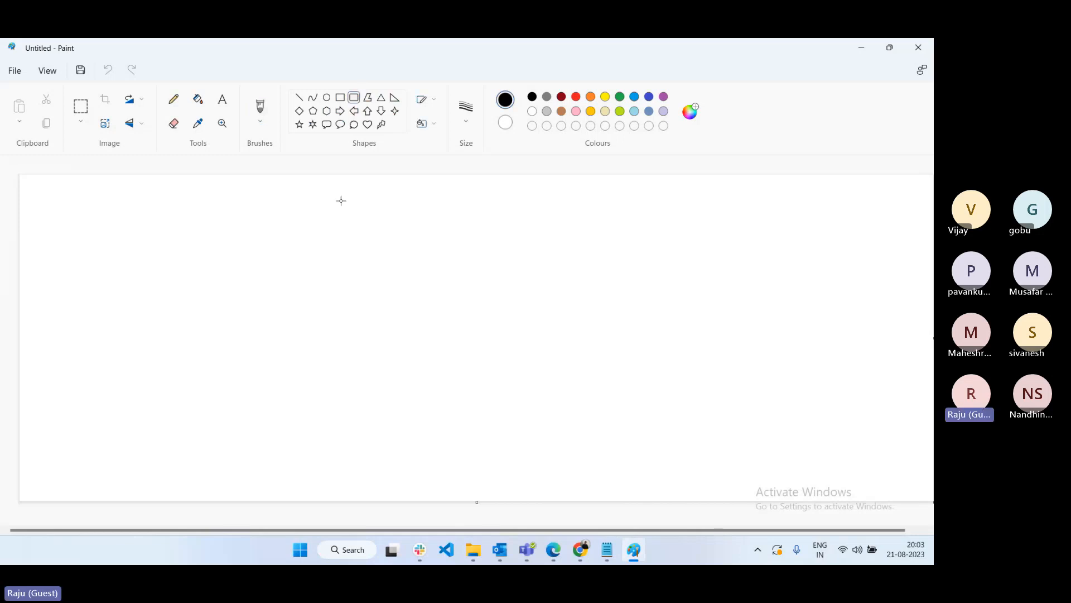
pyautogui.moveTo(341, 201)
pyautogui.mouseDown()
pyautogui.moveTo(351, 251)
pyautogui.moveTo(535, 257)
pyautogui.mouseUp()
pyautogui.click(218, 105)
pyautogui.click(561, 98)
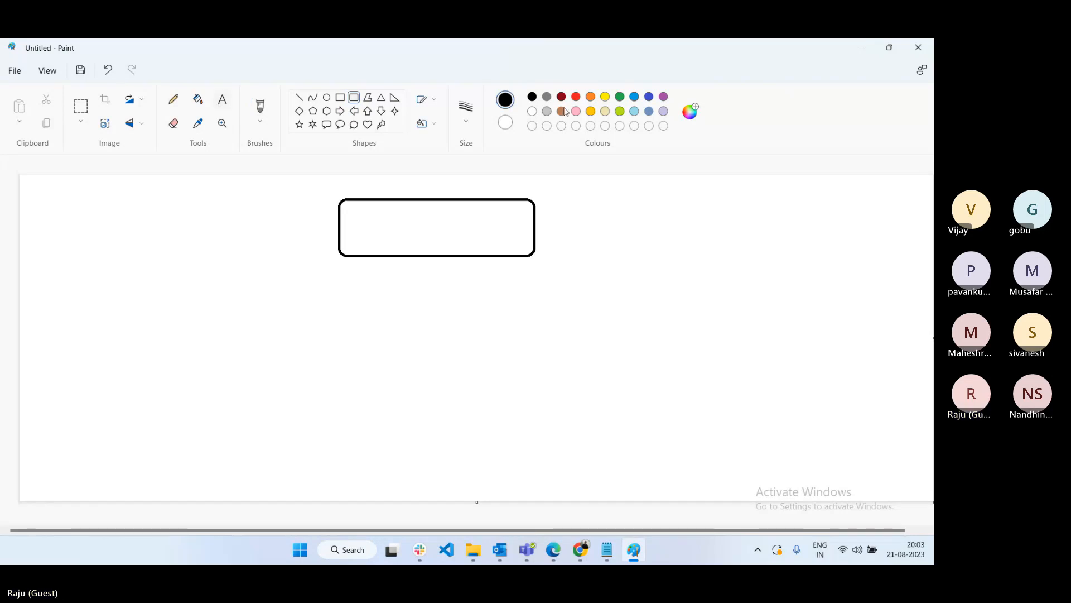
pyautogui.click(364, 226)
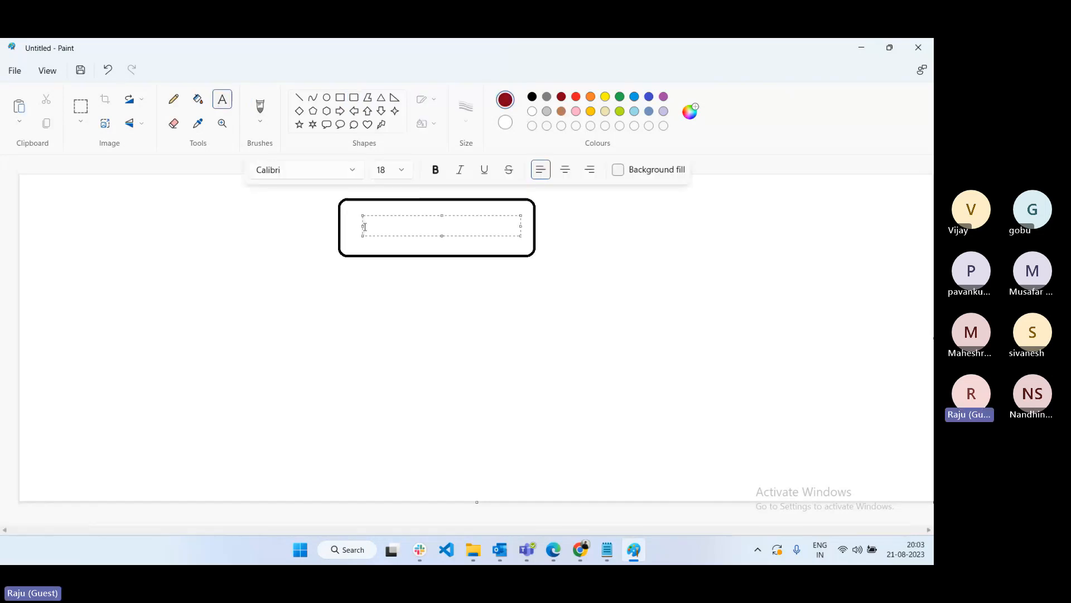
pyautogui.write('MANAGER')
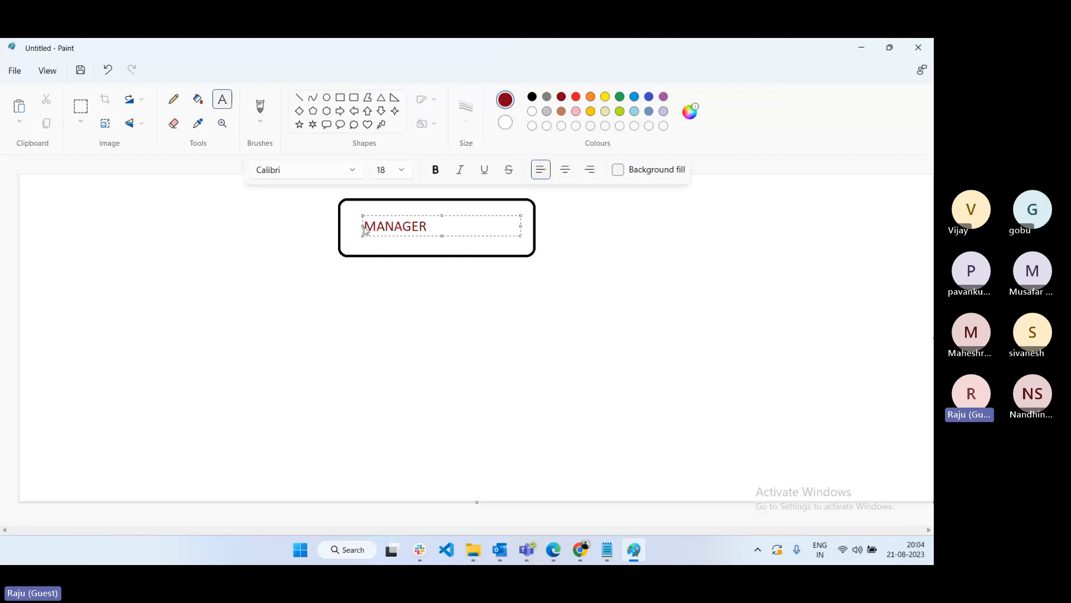
pyautogui.write(' Profile')
pyautogui.click(483, 288)
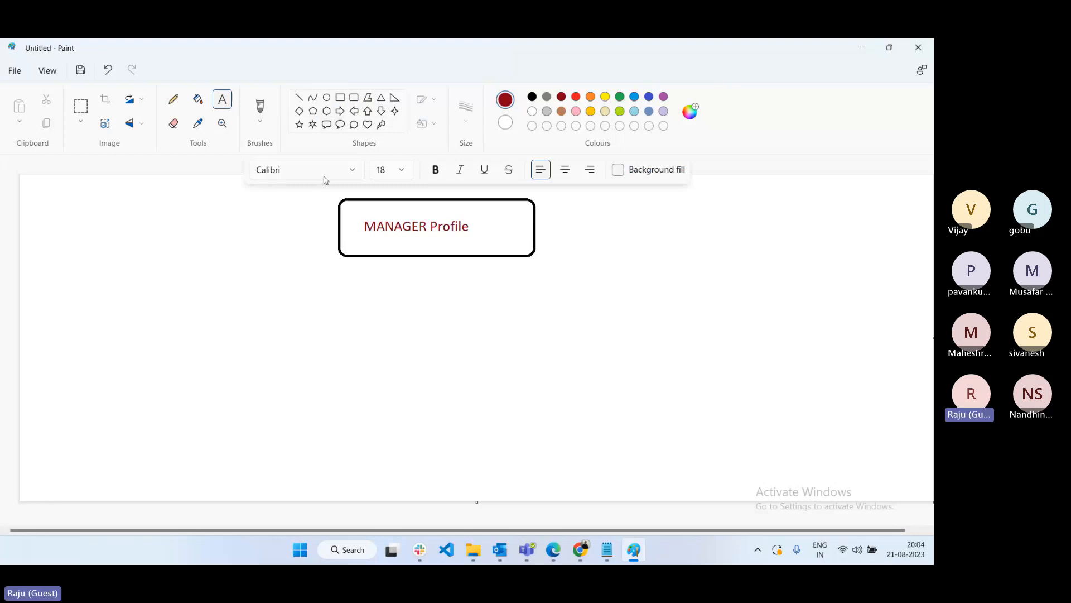
# - Draw a person figure at lower left: a rounded-rectangle body with an oval head
pyautogui.click(354, 98)
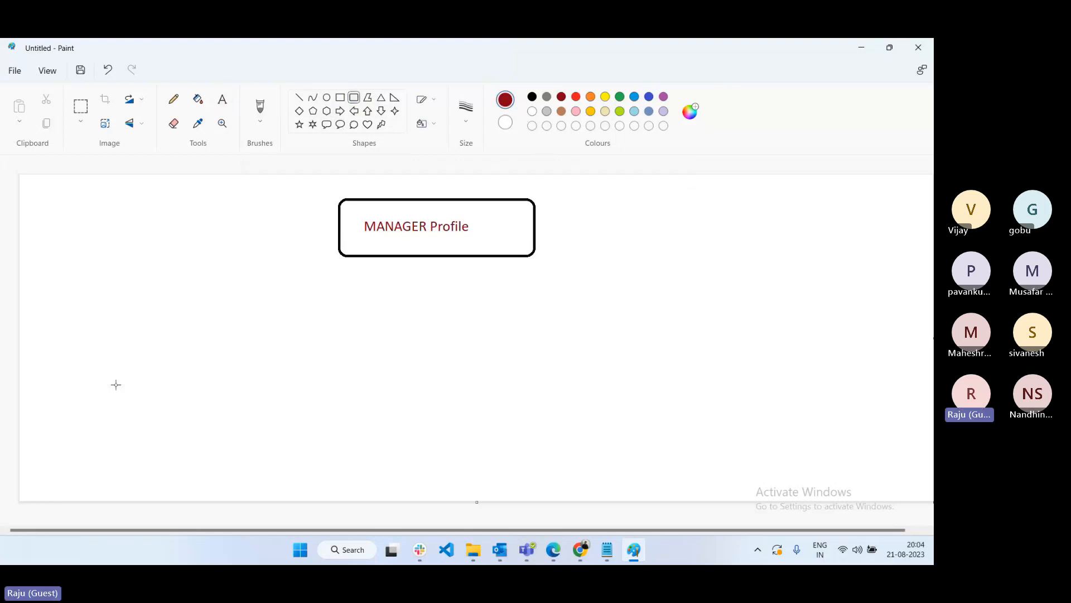
pyautogui.moveTo(88, 341); pyautogui.dragTo(142, 414)
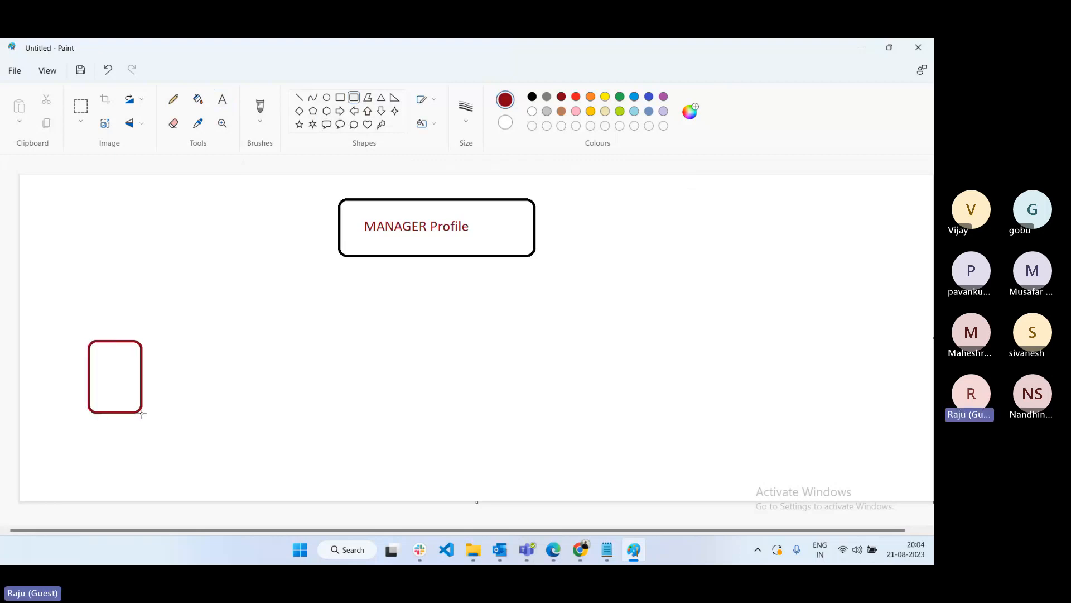
pyautogui.click(327, 100)
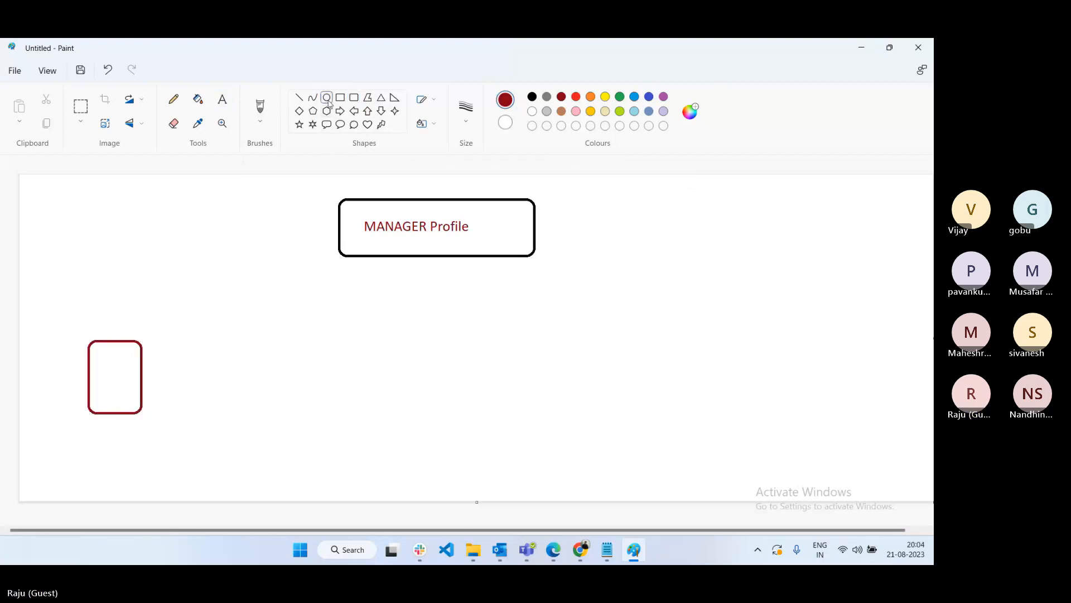
pyautogui.moveTo(102, 310); pyautogui.dragTo(134, 340)
pyautogui.click(80, 106)
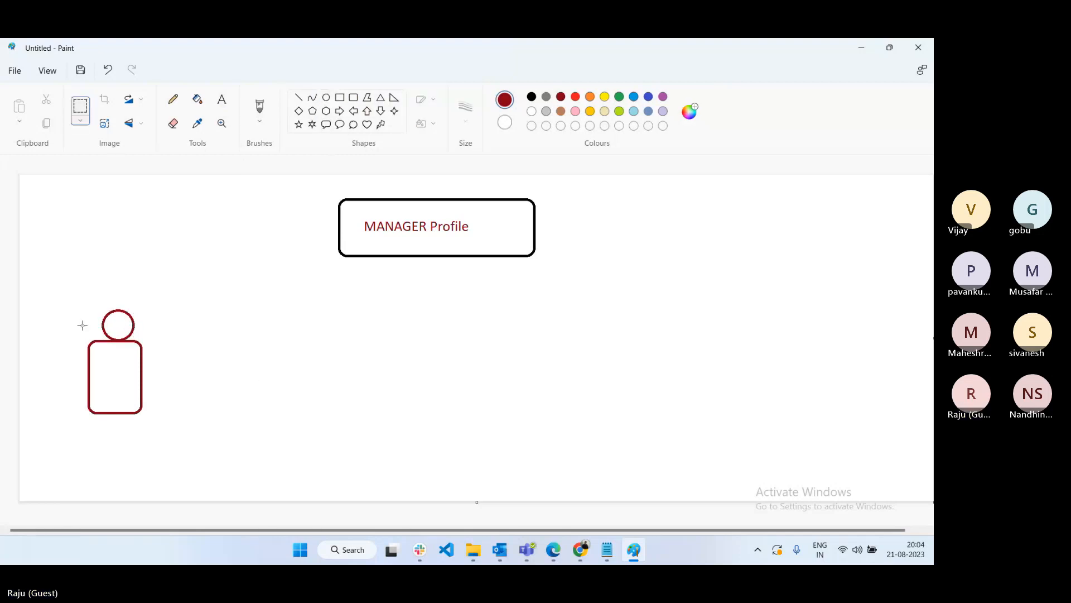
# - Copy the person figure and paste two copies side by side across the canvas
pyautogui.moveTo(67, 306); pyautogui.dragTo(161, 421)
pyautogui.hotkey('ctrl', 'c')
pyautogui.hotkey('ctrl', 'v')
pyautogui.moveTo(80, 219); pyautogui.dragTo(327, 347)
pyautogui.click(411, 400)
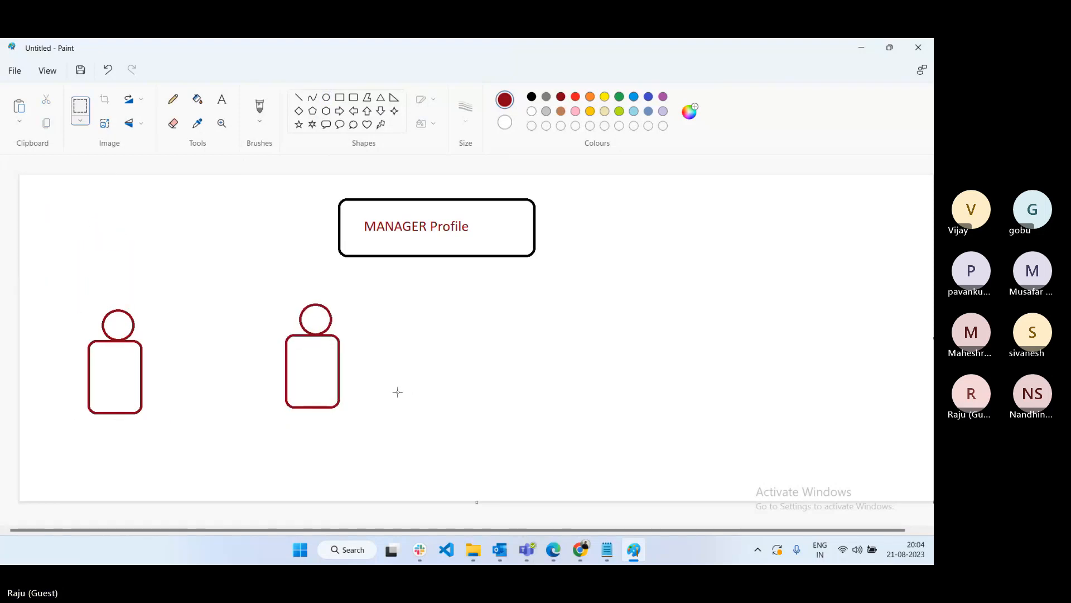
pyautogui.hotkey('ctrl', 'v')
pyautogui.moveTo(80, 232)
pyautogui.mouseDown()
pyautogui.moveTo(558, 350)
pyautogui.moveTo(497, 342)
pyautogui.mouseUp()
pyautogui.click(684, 399)
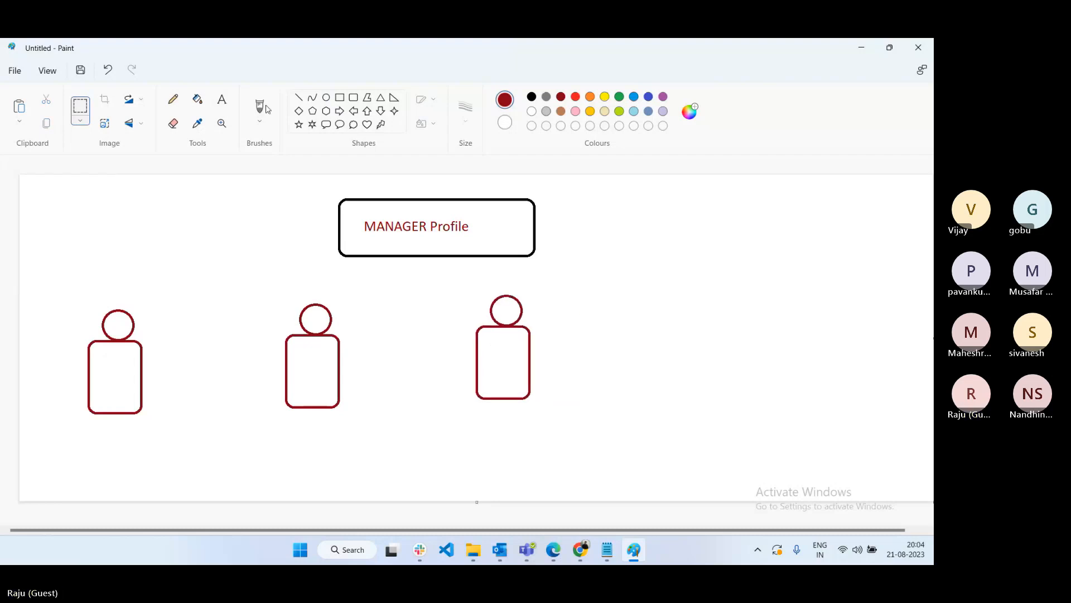
pyautogui.click(221, 100)
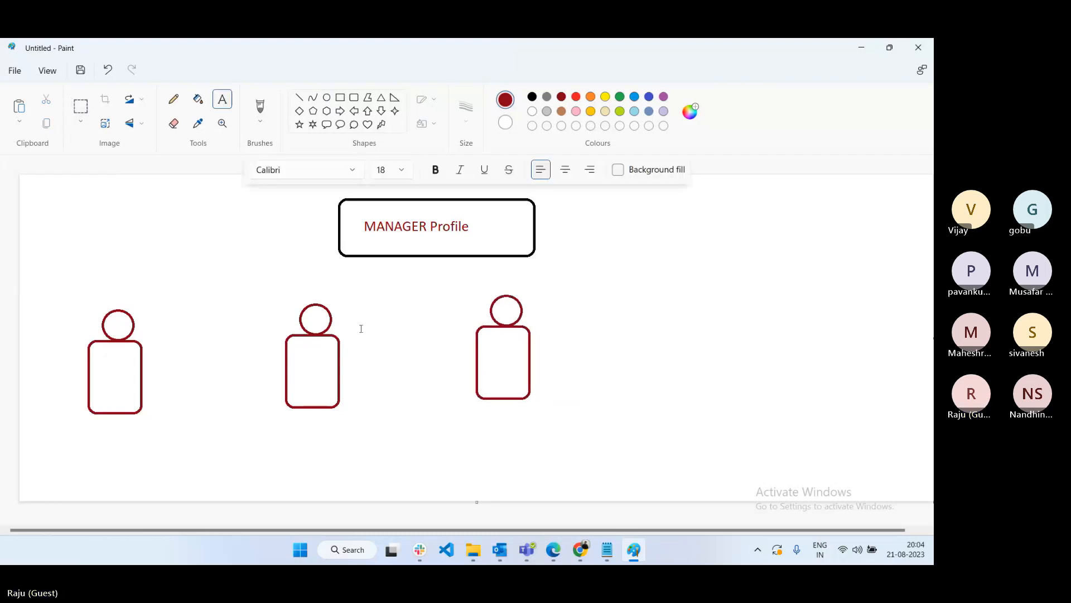
# - Label the three figures 'User-1', 'User-2' and 'User-3' in green
pyautogui.click(619, 99)
pyautogui.click(90, 432)
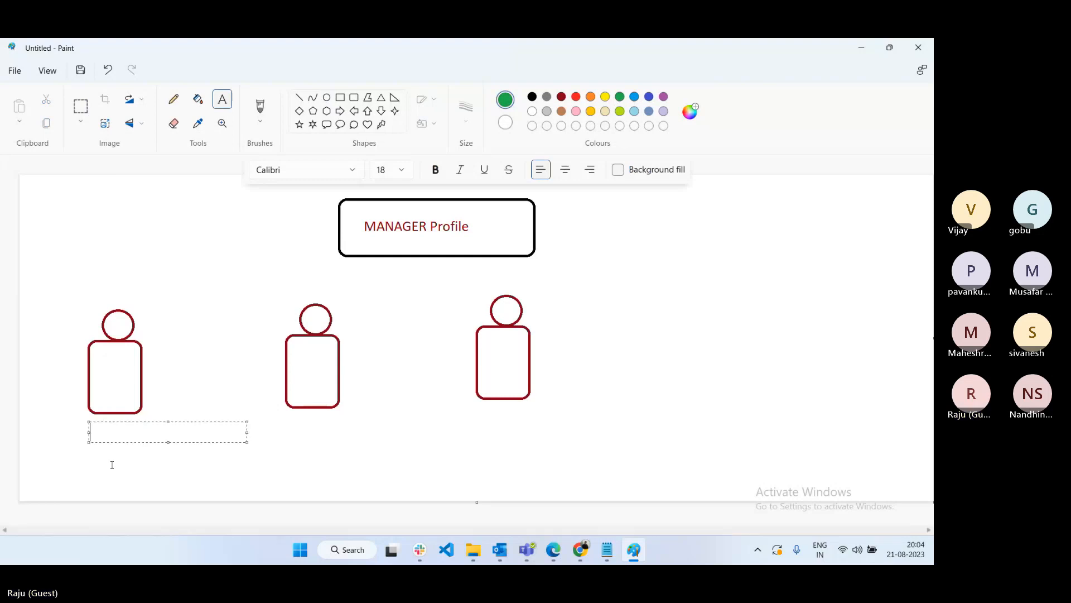
pyautogui.write('User-1')
pyautogui.click(288, 426)
pyautogui.click(287, 423)
pyautogui.write('User-2')
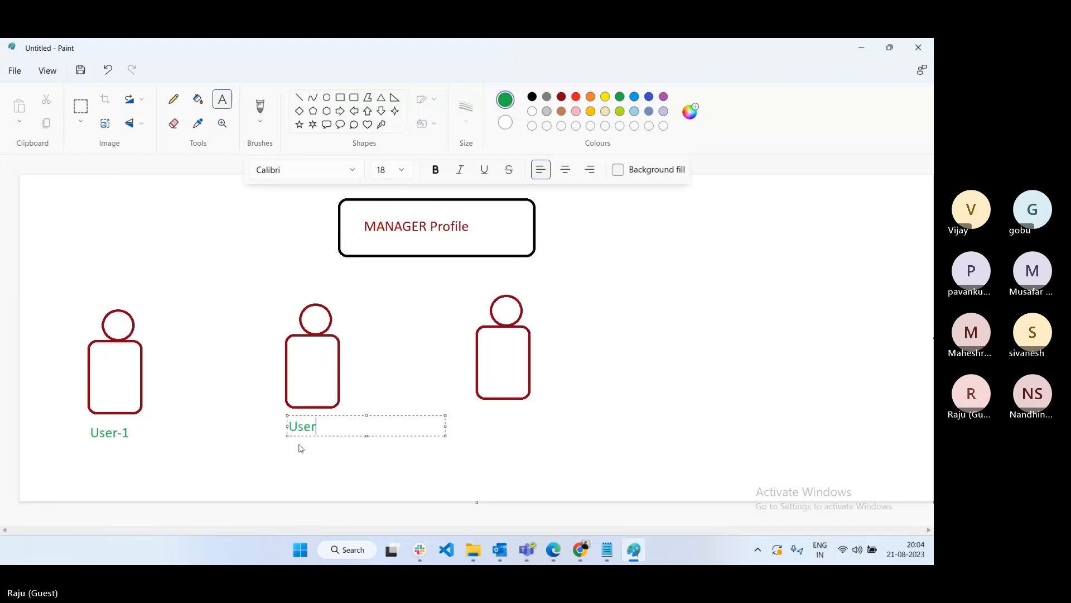
pyautogui.click(483, 421)
pyautogui.click(484, 421)
pyautogui.write('User-3')
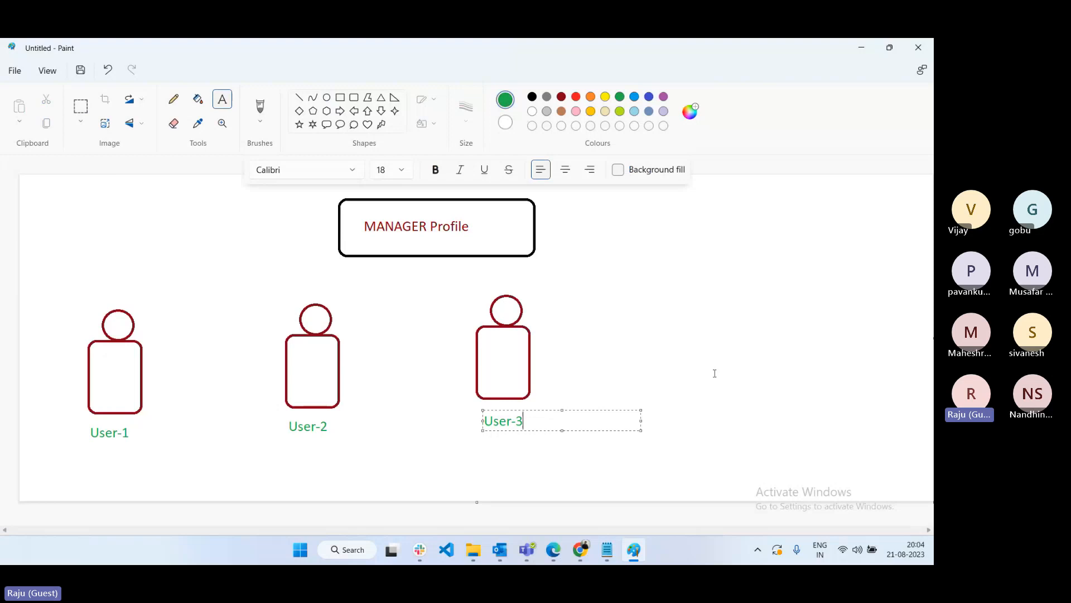
pyautogui.click(459, 415)
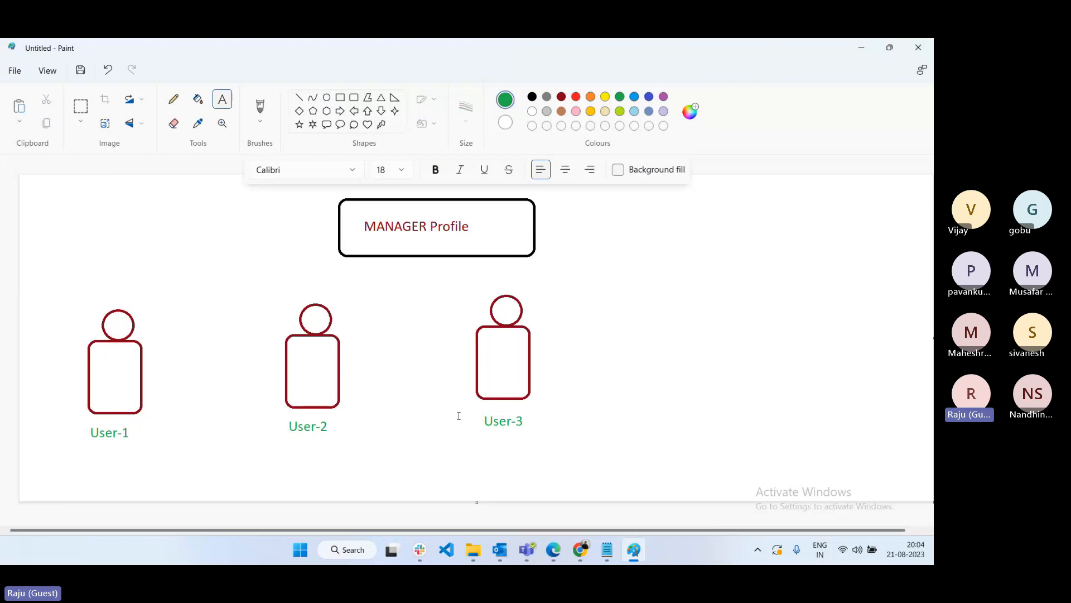
# - Add purple role labels: 'Sales Reps' under User-1, 'Sales Rep' under User-2, 'Manager' under User-3
pyautogui.click(663, 98)
pyautogui.click(93, 455)
pyautogui.write('Sale')
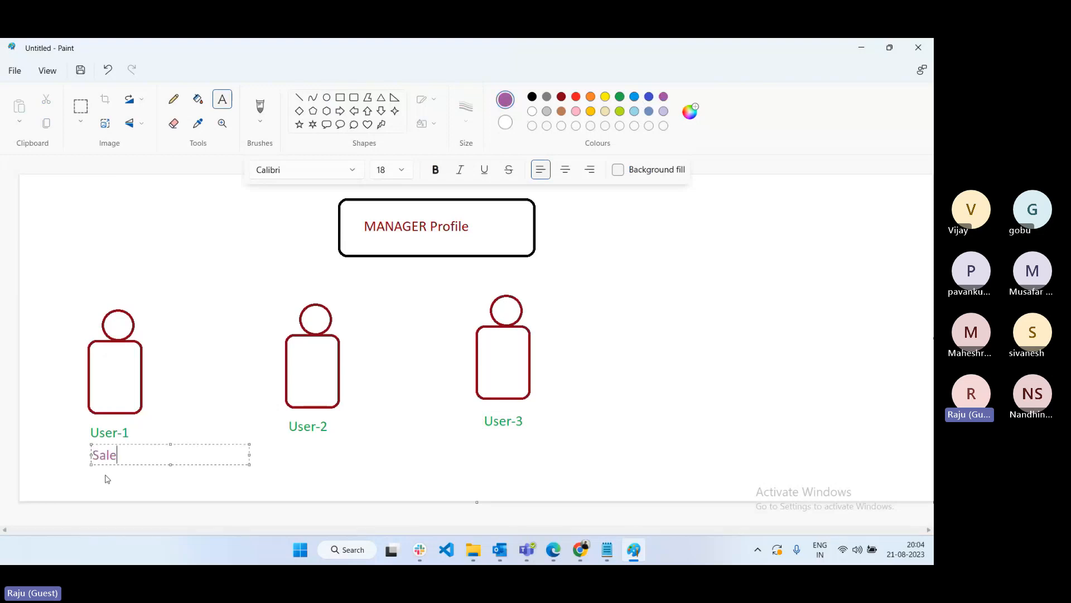
pyautogui.write('s Reps')
pyautogui.click(296, 446)
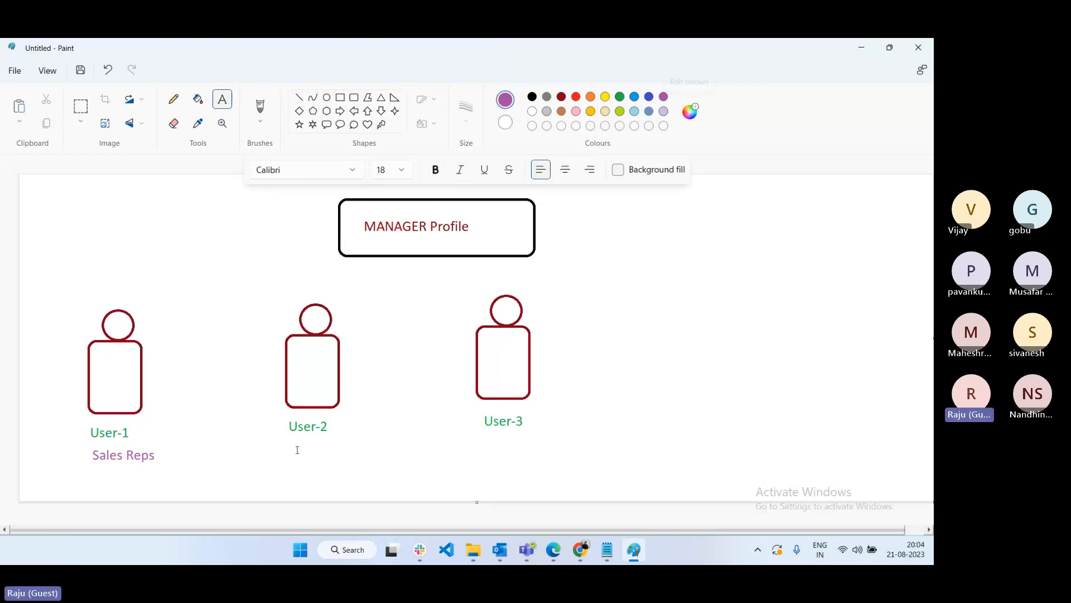
pyautogui.click(296, 450)
pyautogui.write('Sales Reps')
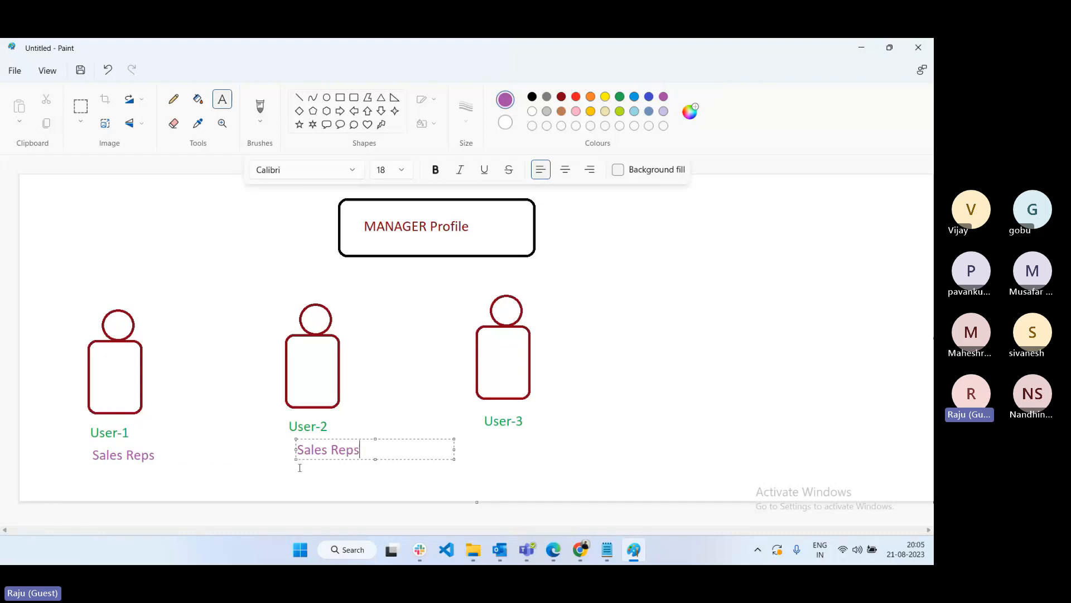
pyautogui.press('BackSpace')
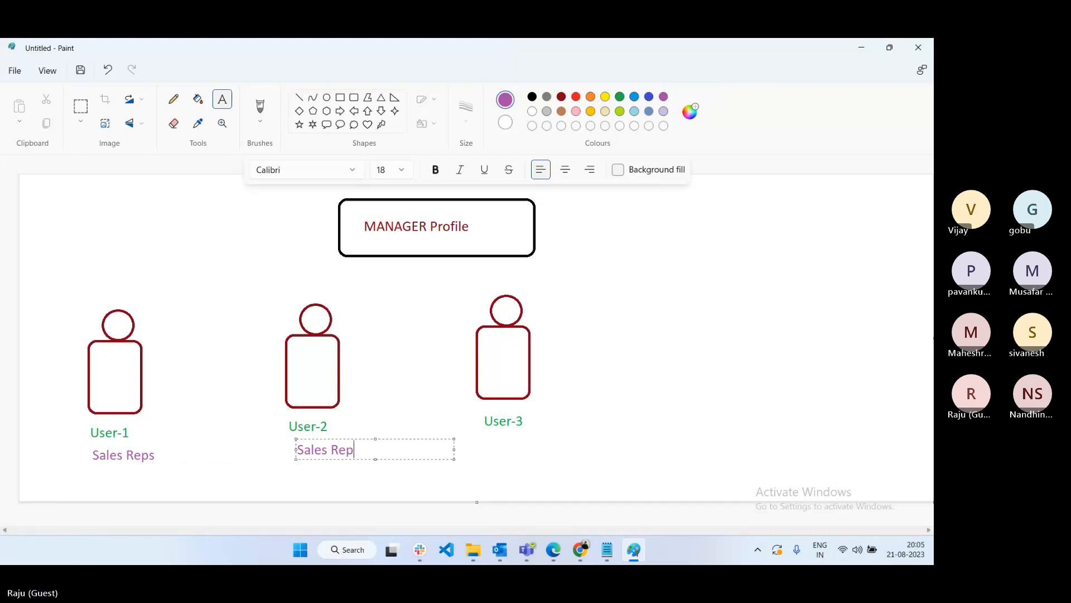
pyautogui.click(503, 438)
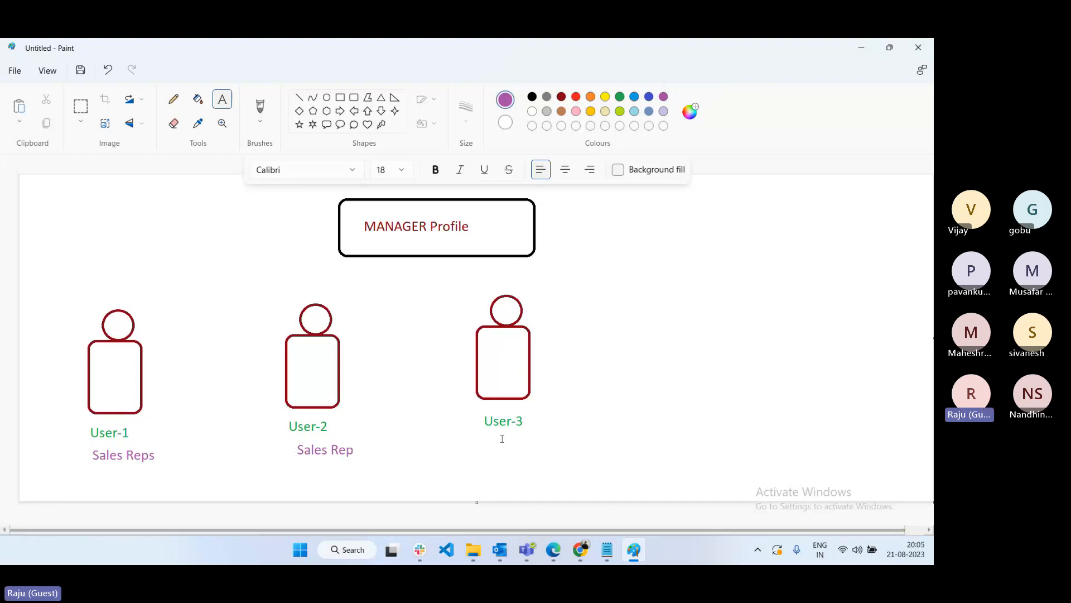
pyautogui.click(502, 439)
pyautogui.write('Manager')
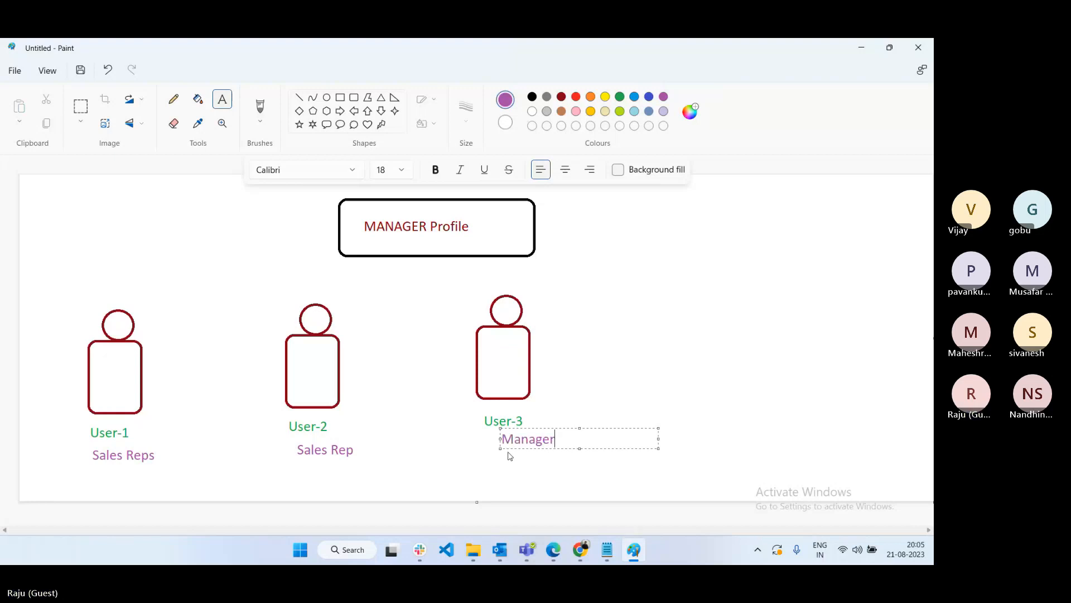
pyautogui.click(729, 336)
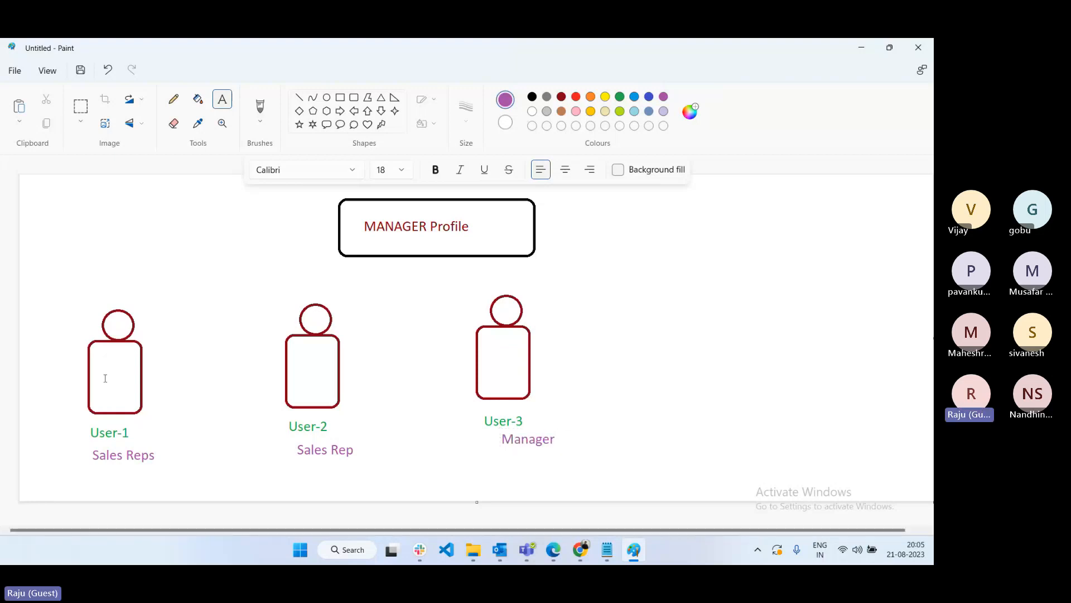
# - Add a red 'Object: Order' note beneath each of the three roles
pyautogui.click(576, 98)
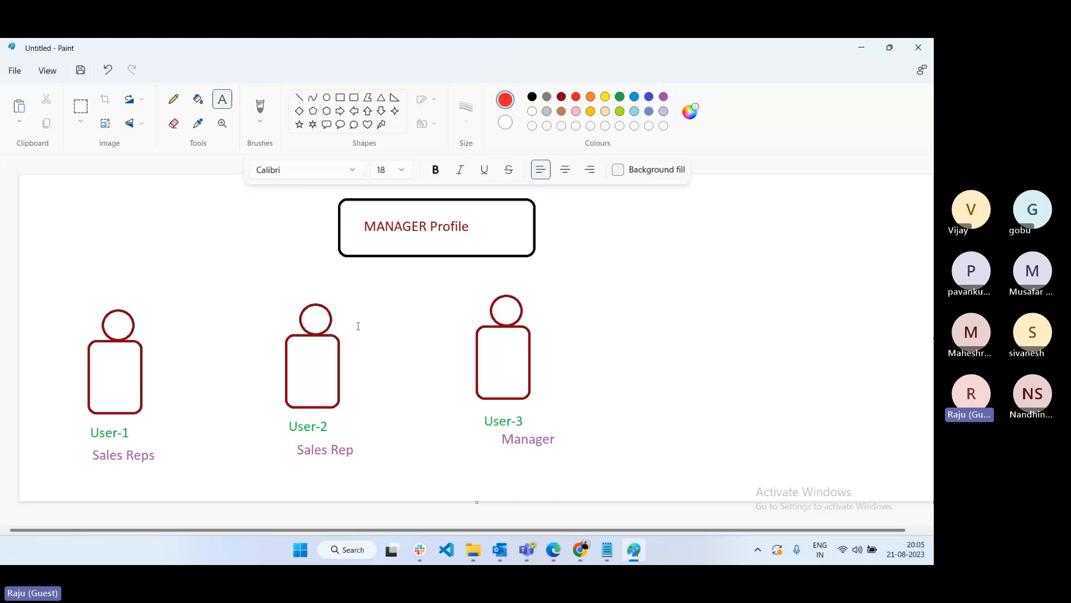
pyautogui.click(84, 473)
pyautogui.write('Object')
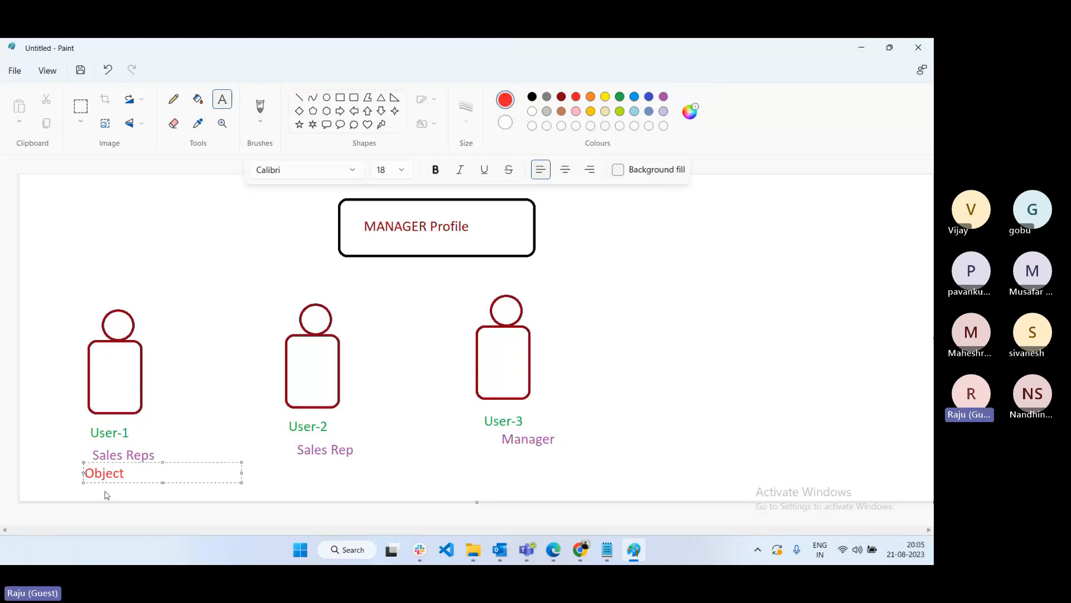
pyautogui.write(': Order')
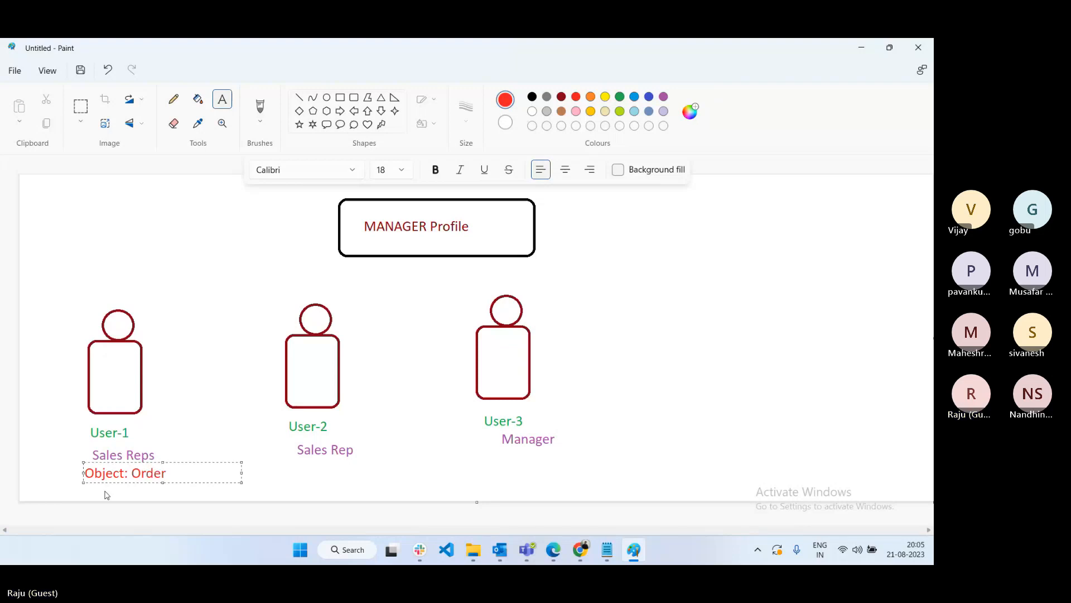
pyautogui.click(299, 469)
pyautogui.click(300, 471)
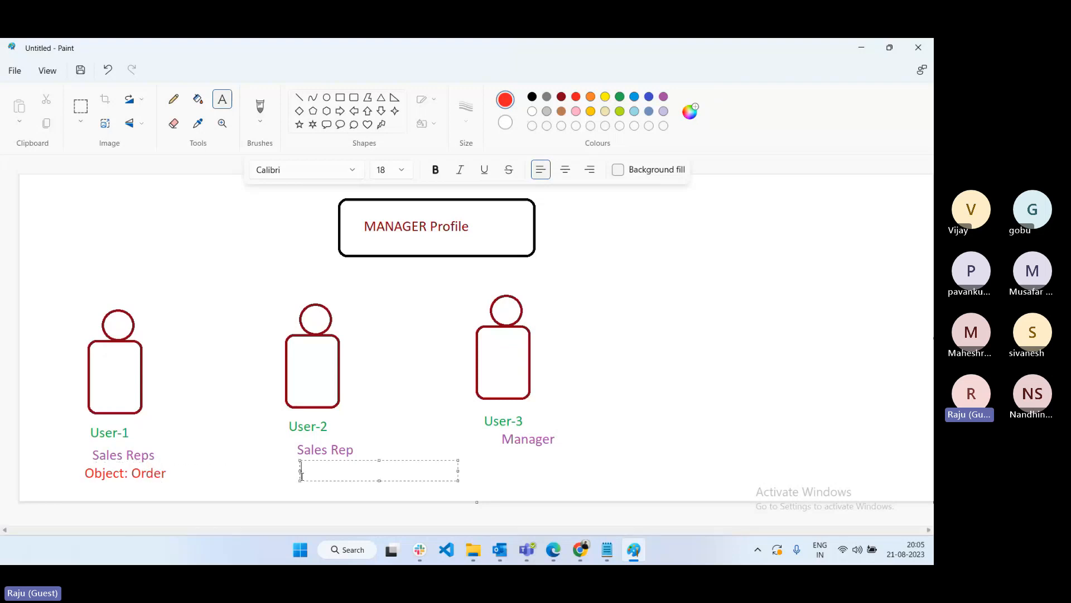
pyautogui.write('Object O')
pyautogui.write('rder')
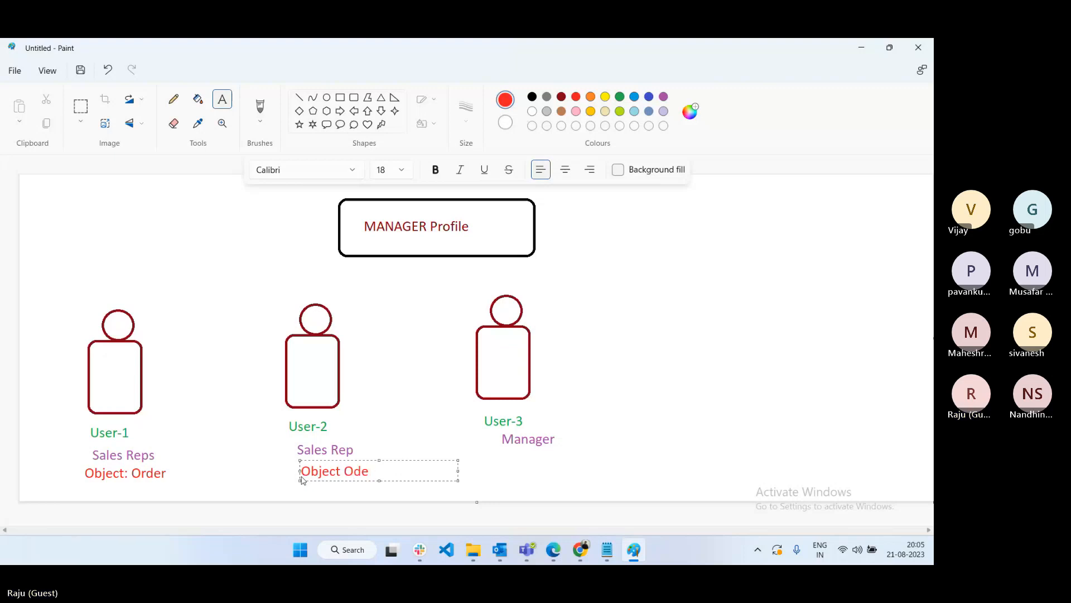
pyautogui.press('BackSpace')
pyautogui.press('BackSpace')
pyautogui.press('BackSpace')
pyautogui.write('der')
pyautogui.click(506, 466)
pyautogui.click(506, 466)
pyautogui.write('Object ')
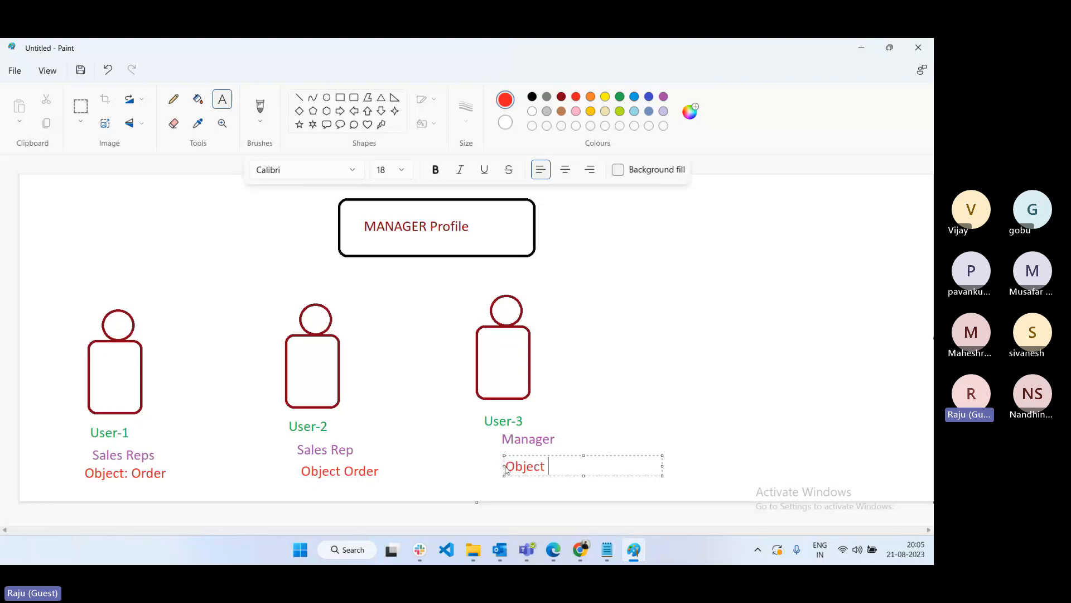
pyautogui.write(': Order')
# - Draw red lines from the MANAGER Profile box to User-1, User-2 and User-3, redrawing them after an undo
pyautogui.click(299, 98)
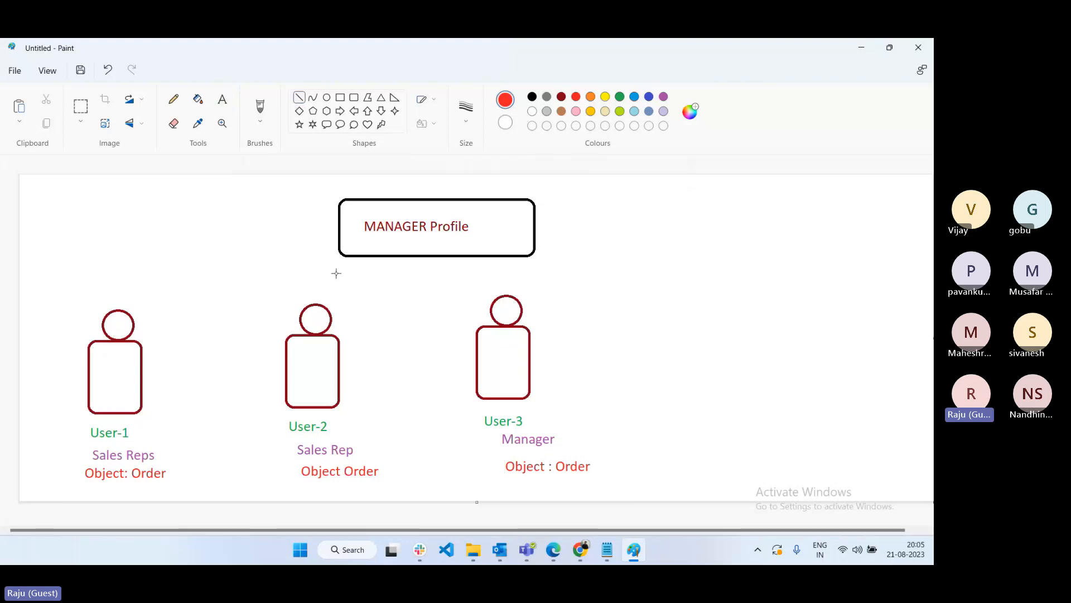
pyautogui.moveTo(339, 252)
pyautogui.mouseDown()
pyautogui.moveTo(244, 282)
pyautogui.moveTo(145, 352)
pyautogui.mouseUp()
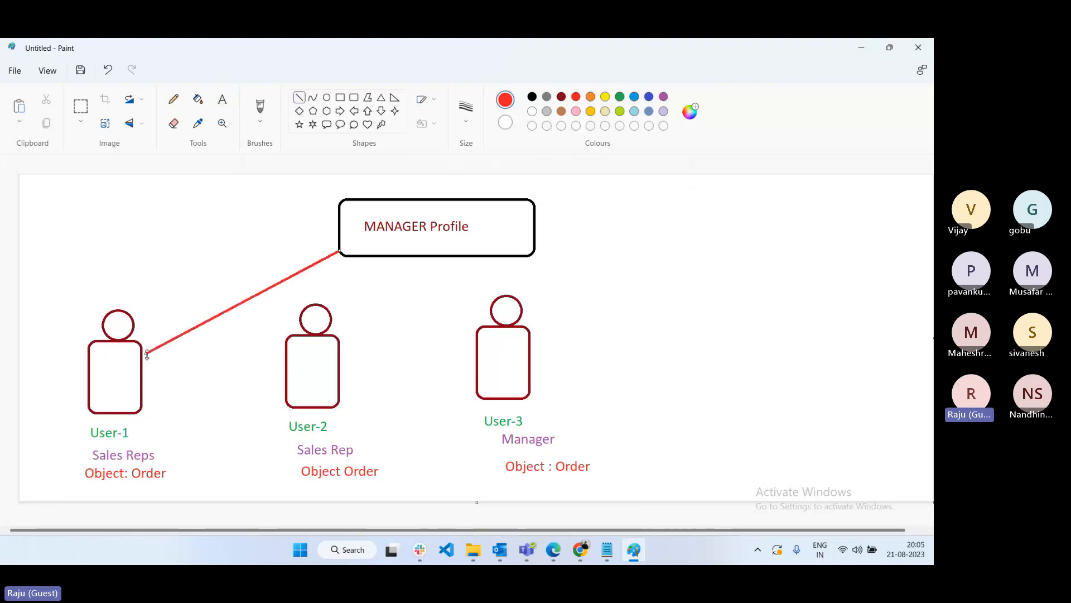
pyautogui.moveTo(398, 256); pyautogui.dragTo(339, 368)
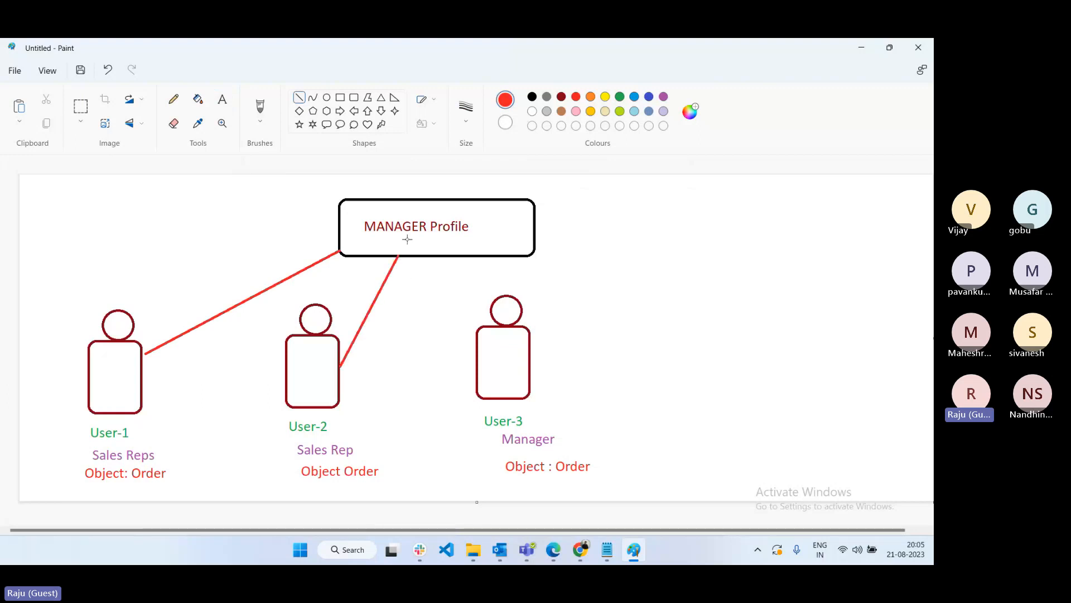
pyautogui.moveTo(398, 258); pyautogui.dragTo(479, 368)
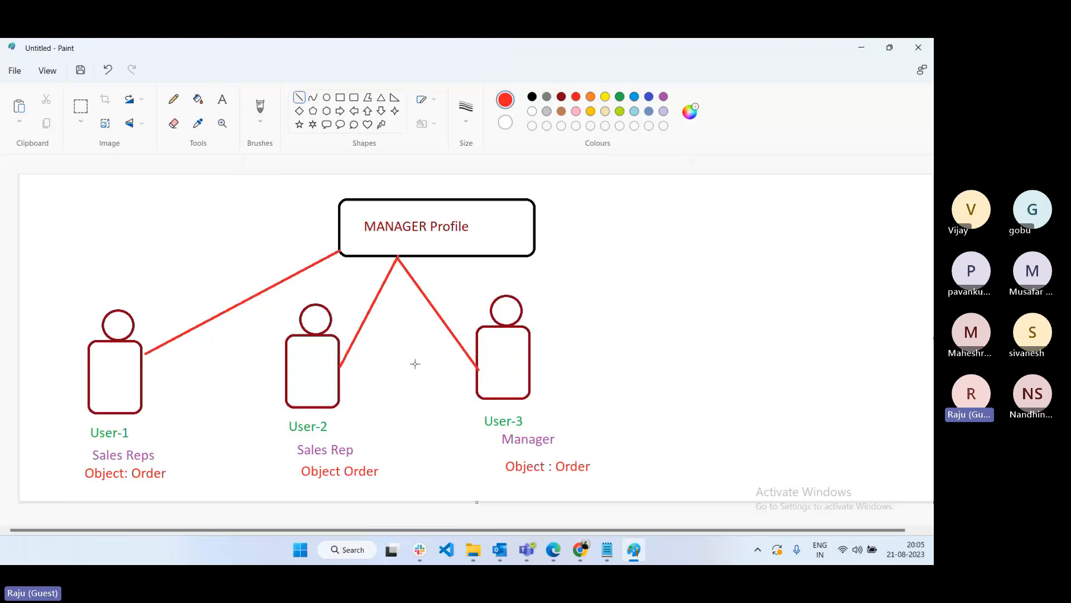
pyautogui.hotkey('ctrl', 'z')
pyautogui.hotkey('ctrl', 'z')
pyautogui.hotkey('ctrl', 'z')
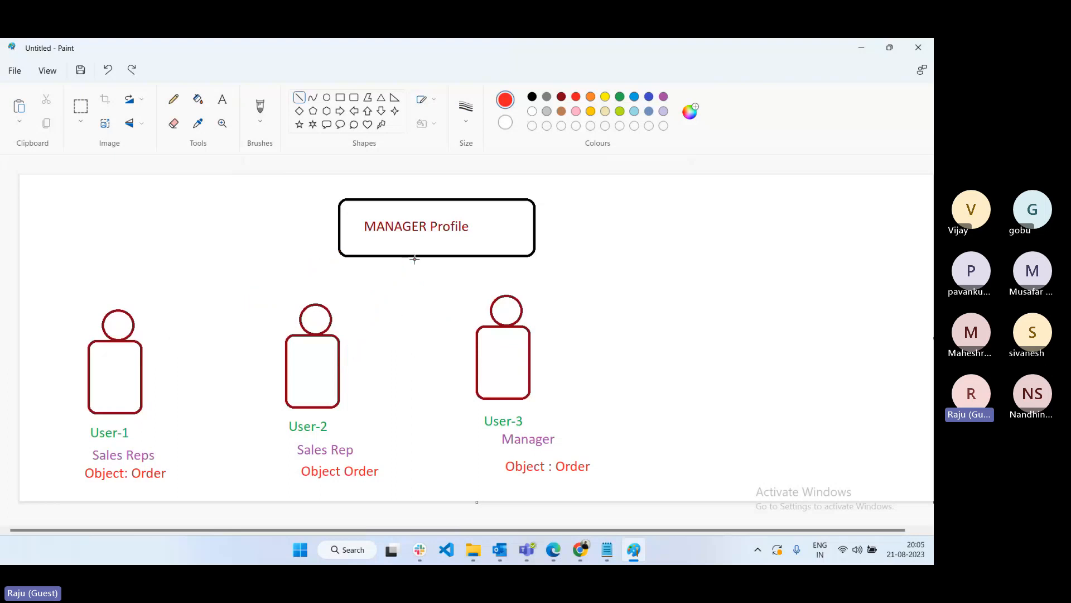
pyautogui.moveTo(415, 259)
pyautogui.mouseDown()
pyautogui.moveTo(160, 328)
pyautogui.moveTo(139, 346)
pyautogui.mouseUp()
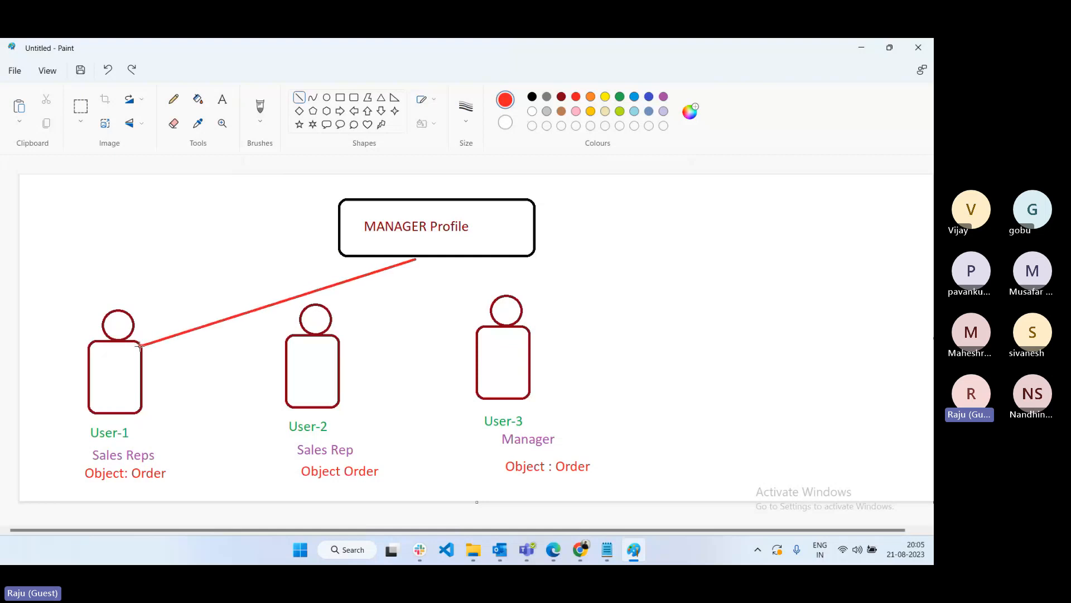
pyautogui.click(432, 286)
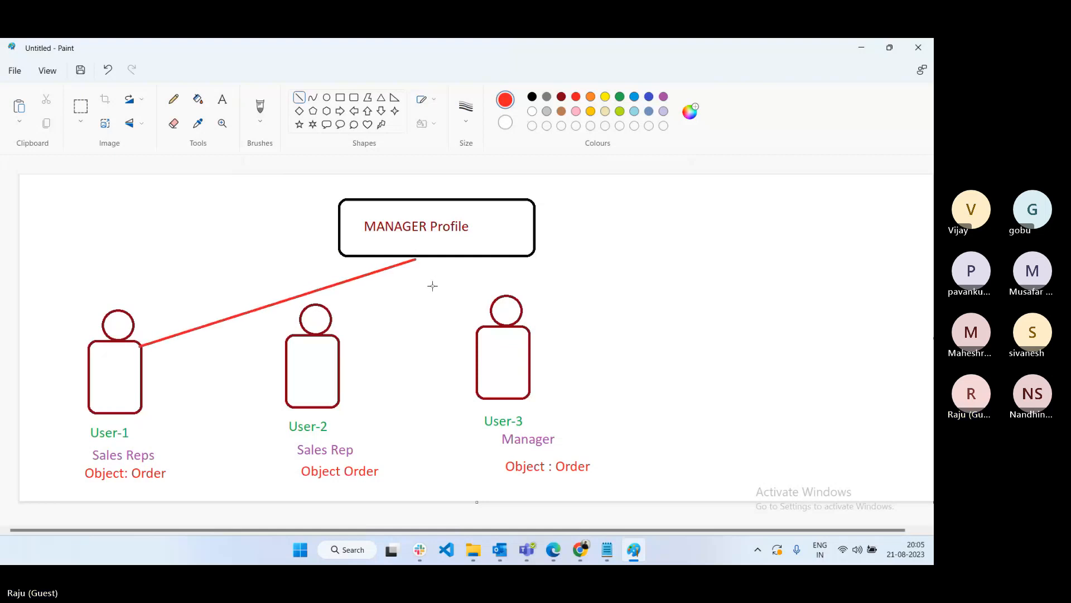
pyautogui.moveTo(415, 259); pyautogui.dragTo(340, 359)
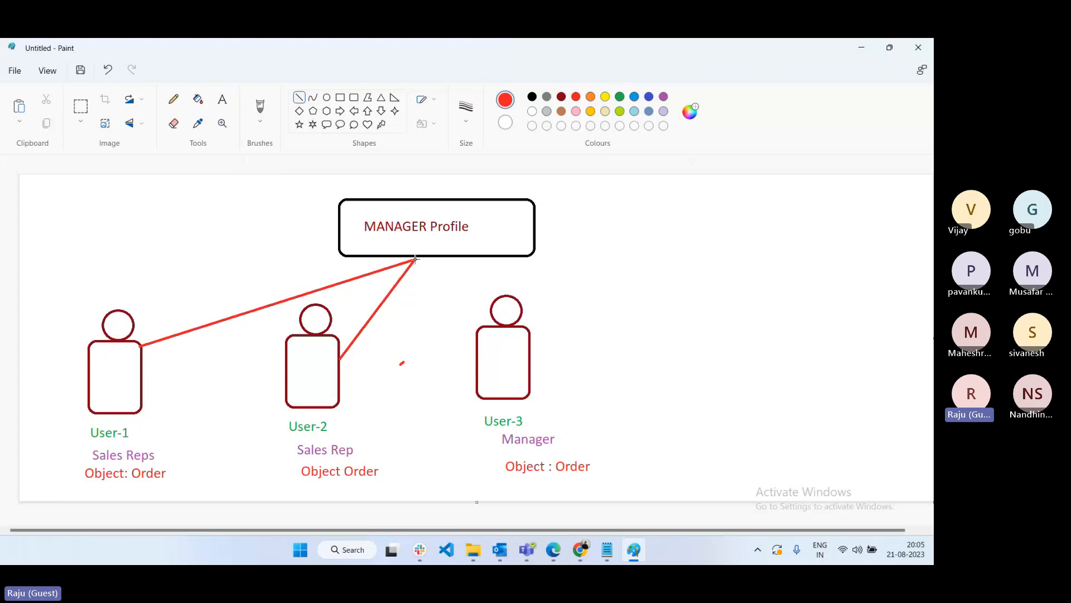
pyautogui.moveTo(416, 259); pyautogui.dragTo(477, 370)
# - Add black notes 'Create, Edit, Delete' under User-1 and User-2, and 'Read and Edit' under User-3
pyautogui.click(532, 97)
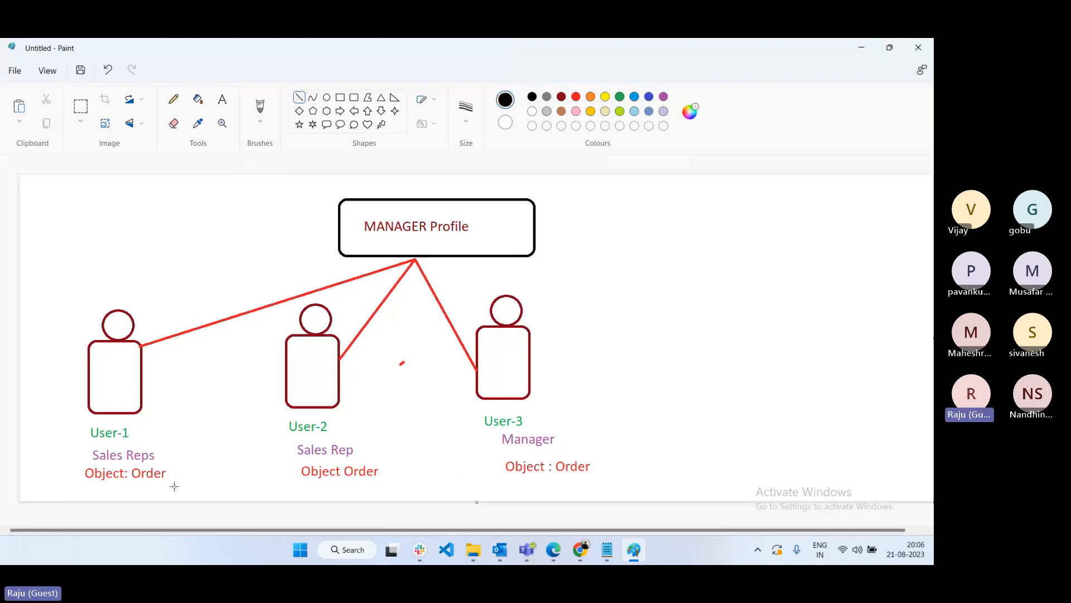
pyautogui.click(222, 100)
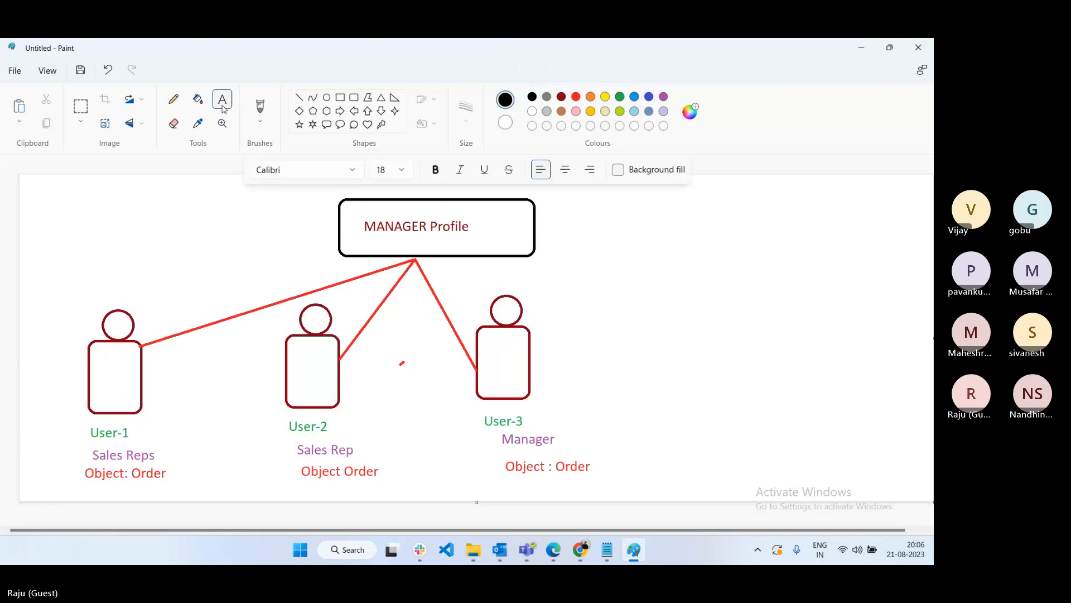
pyautogui.click(116, 490)
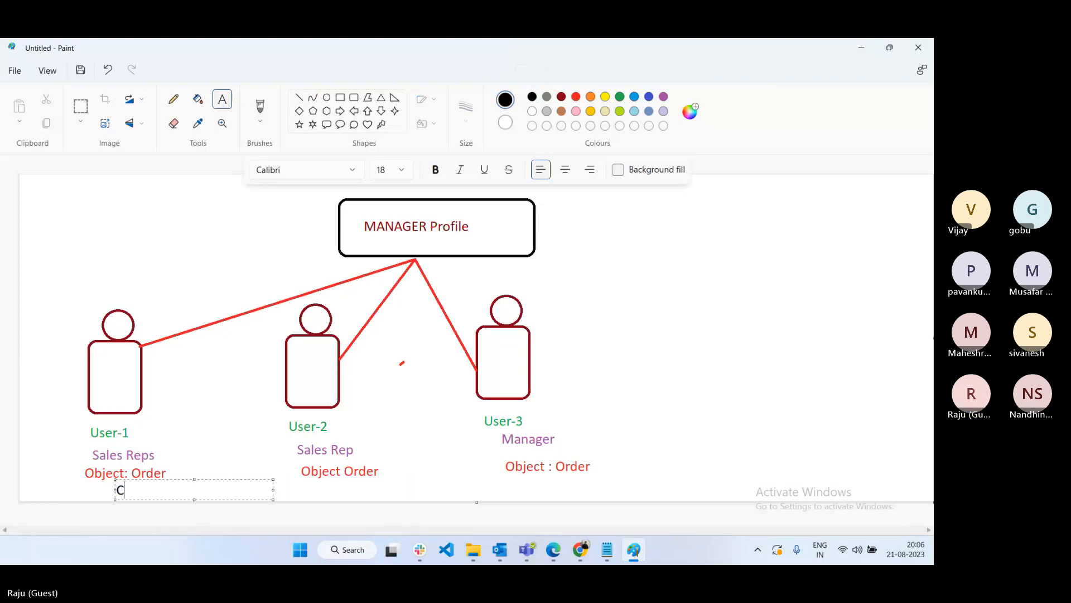
pyautogui.write('Create, Edit')
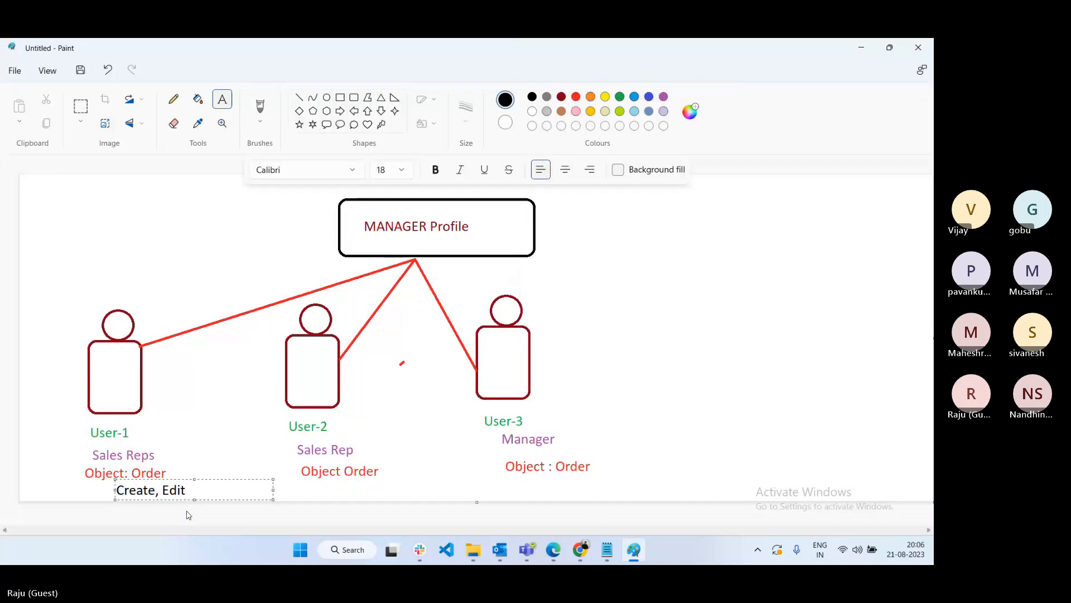
pyautogui.write(', Delete')
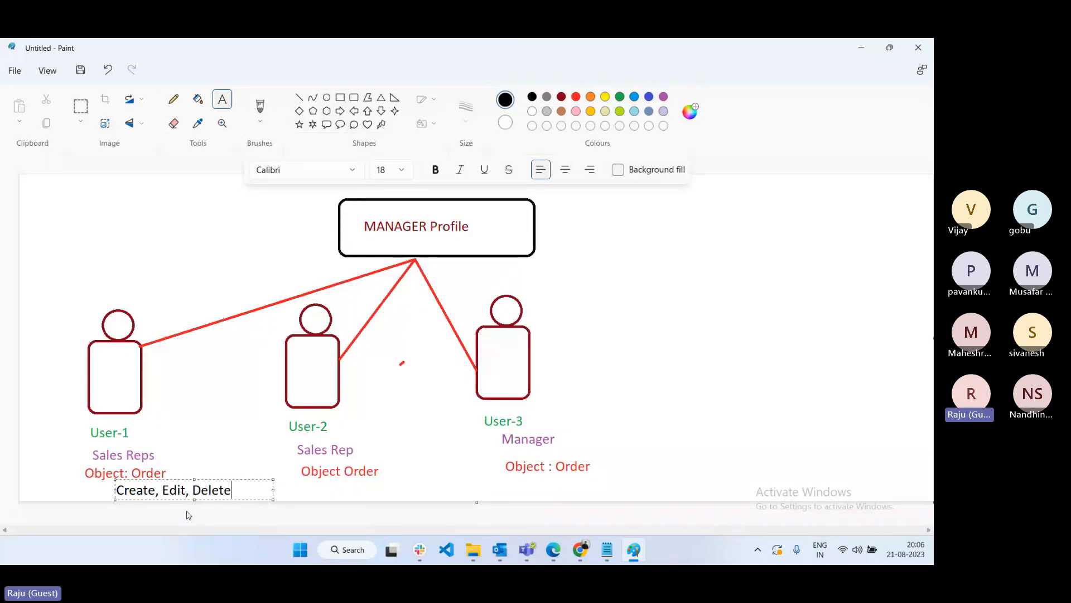
pyautogui.click(346, 488)
pyautogui.write('Create, Edit,')
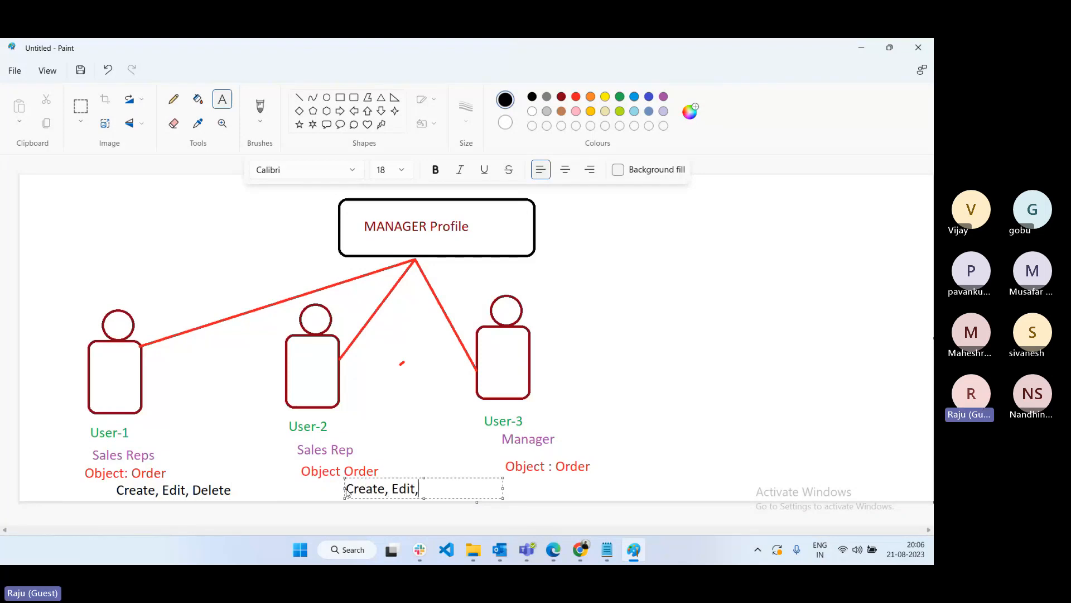
pyautogui.write(' Delete')
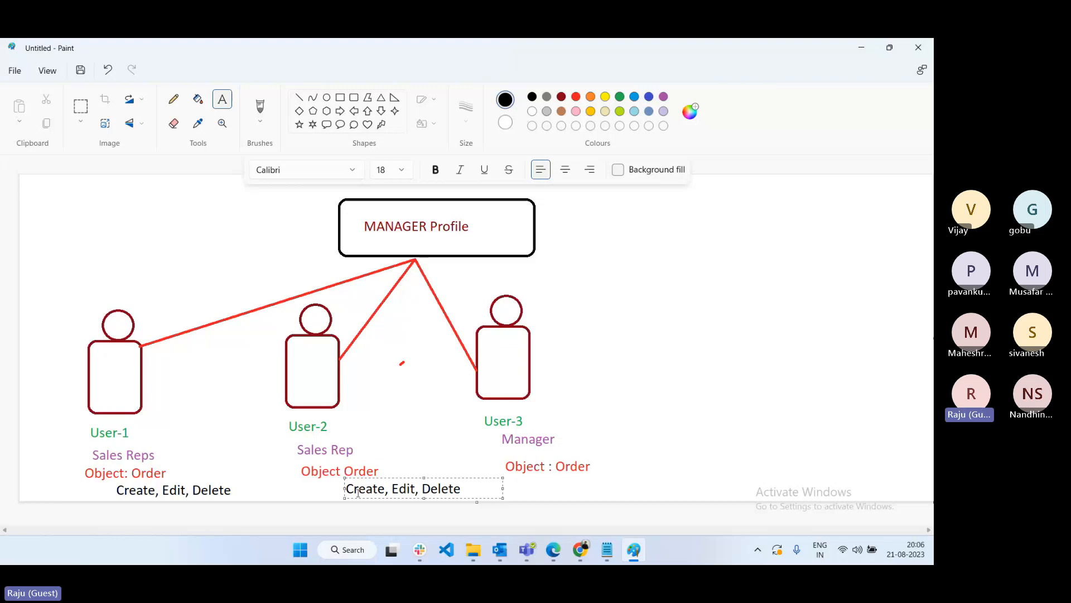
pyautogui.click(581, 478)
pyautogui.click(582, 478)
pyautogui.write('Read and Edit')
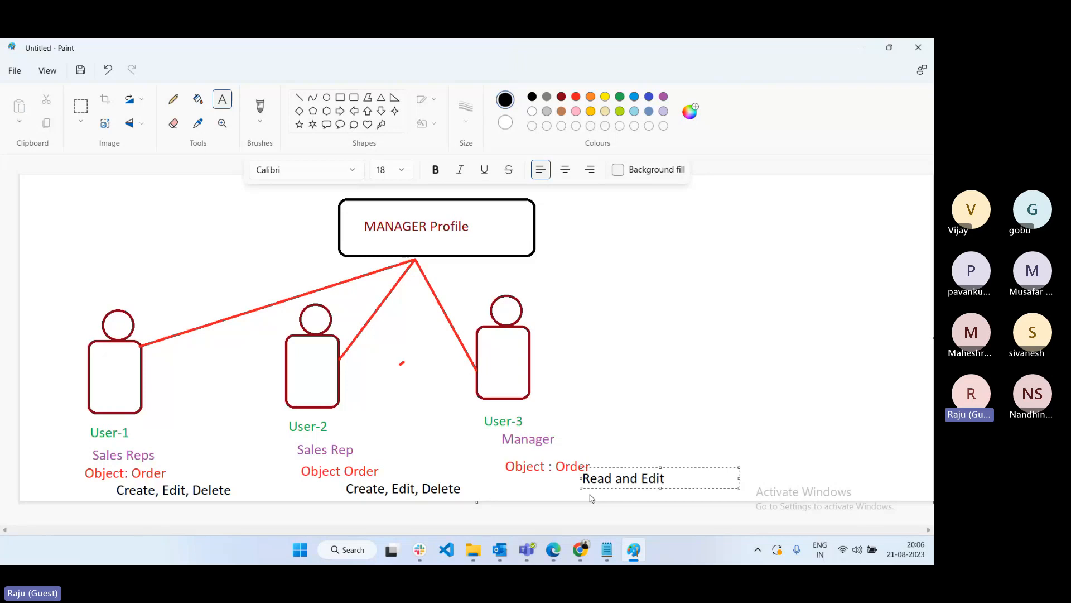
pyautogui.click(709, 414)
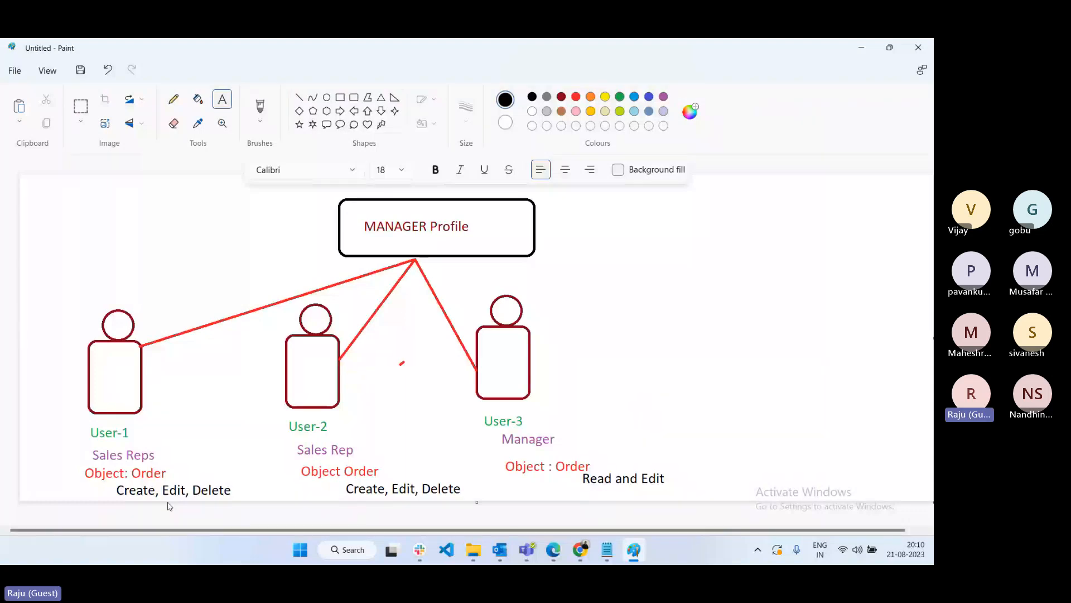
# - Add blue text 'Read and edit' inside the MANAGER Profile box
pyautogui.click(634, 96)
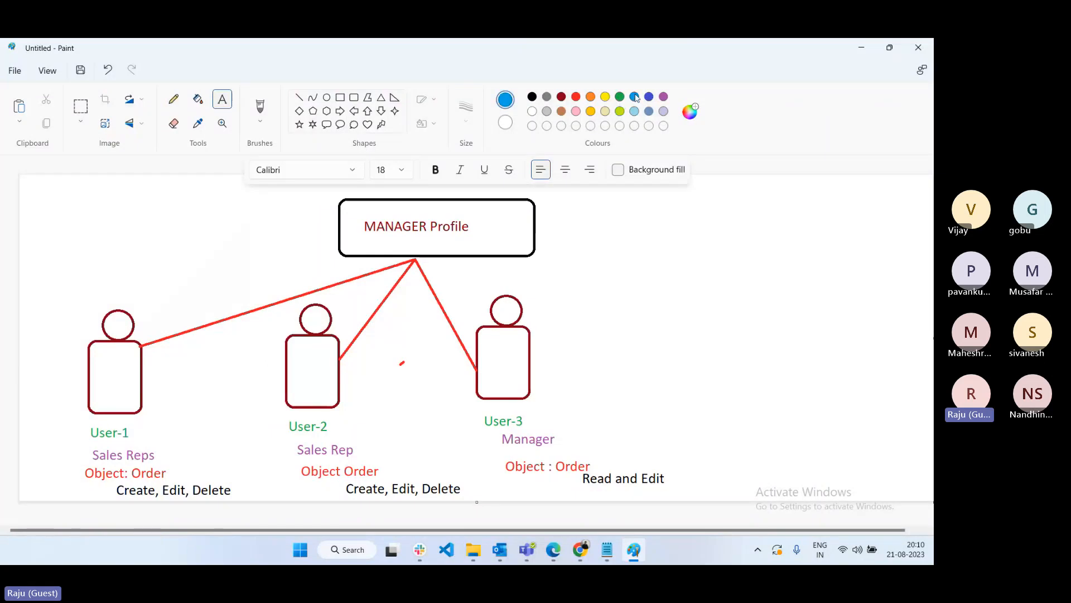
pyautogui.click(452, 244)
pyautogui.write('Red')
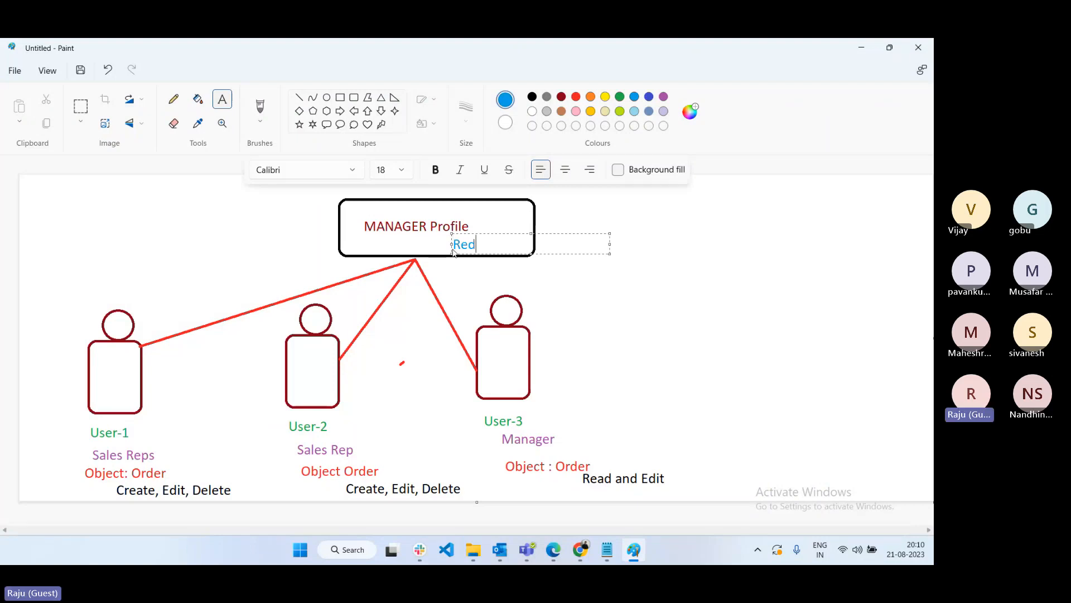
pyautogui.press('BackSpace')
pyautogui.write('ad and edit')
# - Add a blue 'Delete' label at right and draw blue lines from it to User-1 and User-2
pyautogui.click(718, 325)
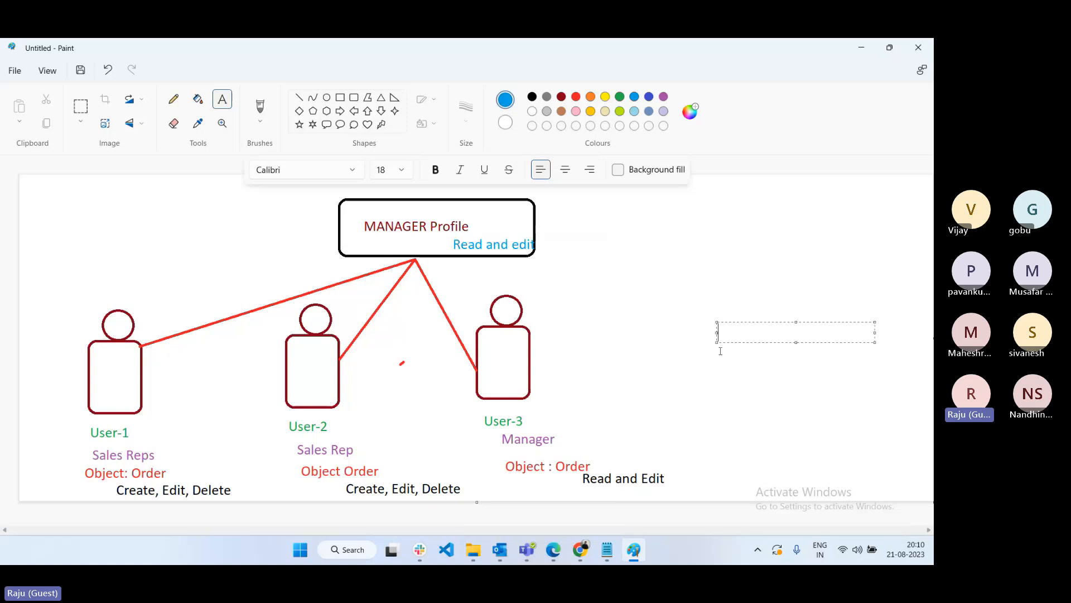
pyautogui.write('Delete')
pyautogui.click(682, 349)
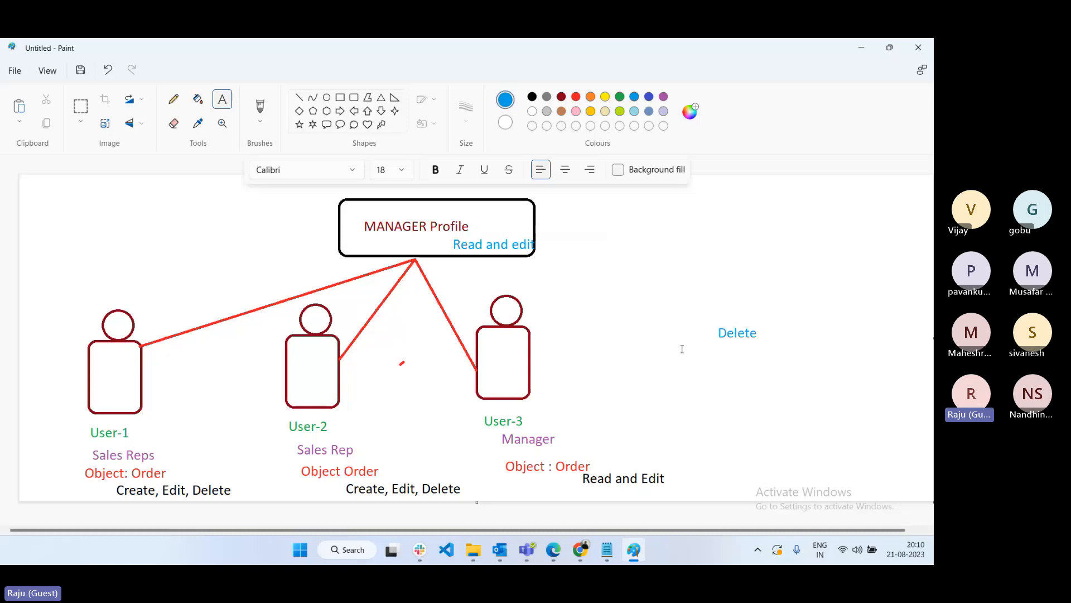
pyautogui.click(298, 97)
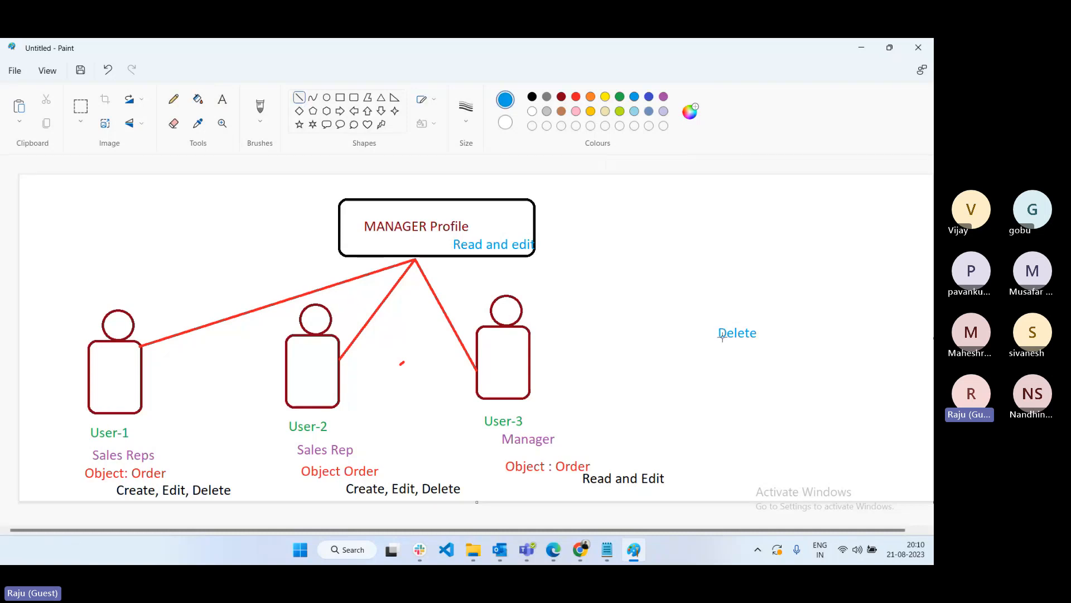
pyautogui.moveTo(723, 337)
pyautogui.mouseDown()
pyautogui.moveTo(258, 381)
pyautogui.moveTo(144, 376)
pyautogui.mouseUp()
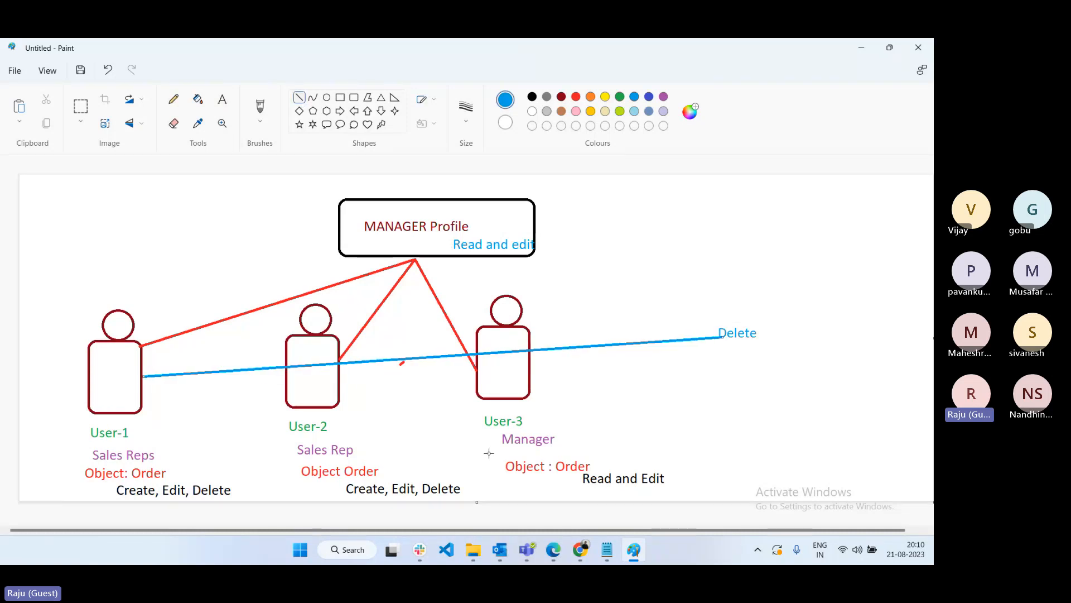
pyautogui.moveTo(723, 337)
pyautogui.mouseDown()
pyautogui.moveTo(412, 366)
pyautogui.moveTo(341, 385)
pyautogui.mouseUp()
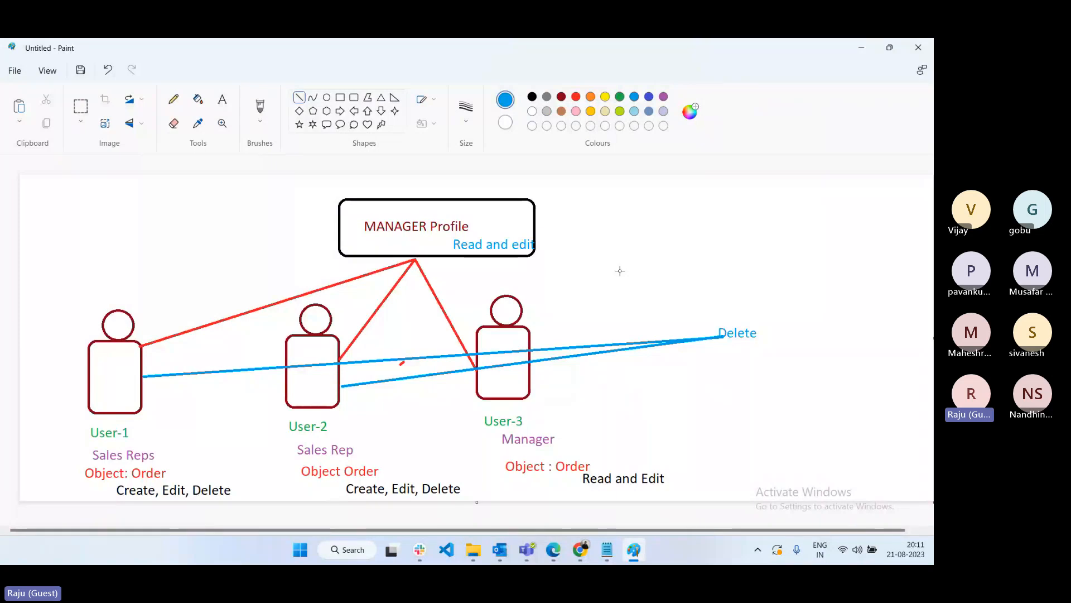
# - Type the label 'Permission sets' just above the blue Delete label
pyautogui.click(229, 99)
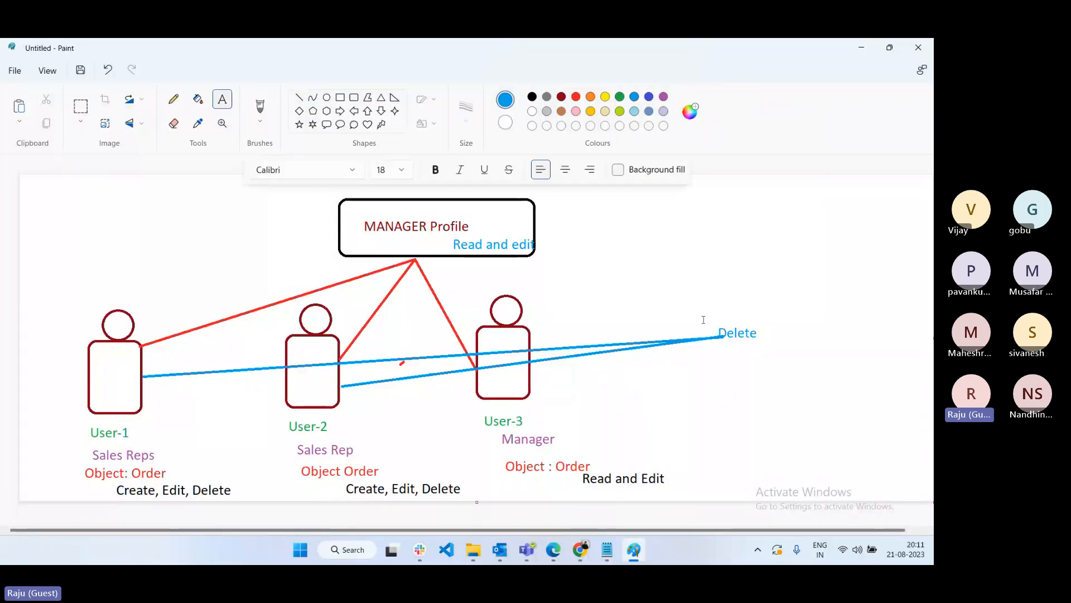
pyautogui.click(704, 300)
pyautogui.write('Permi')
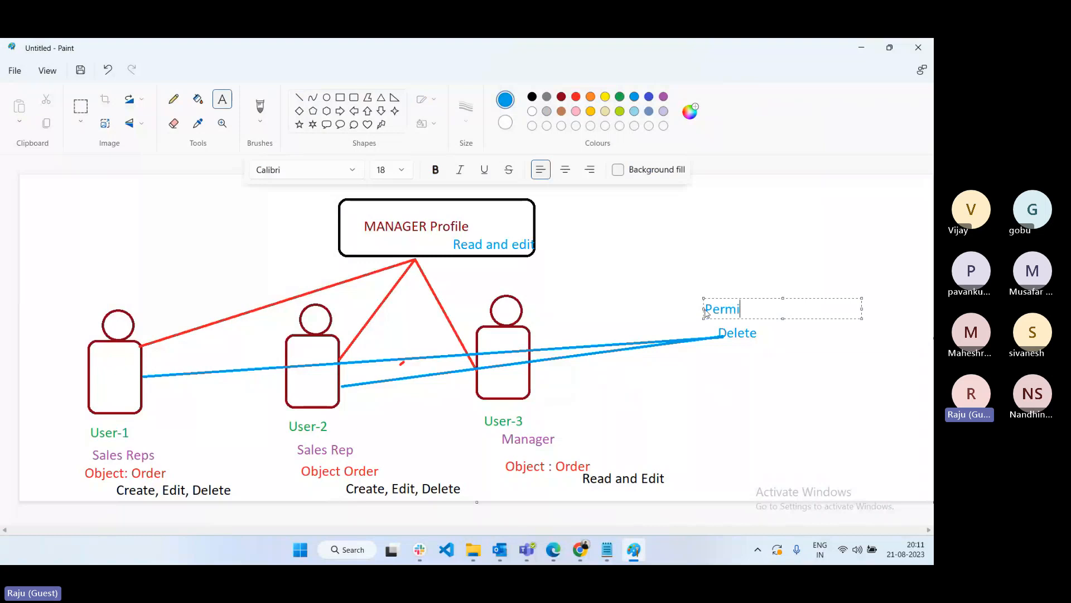
pyautogui.write('ssion sets')
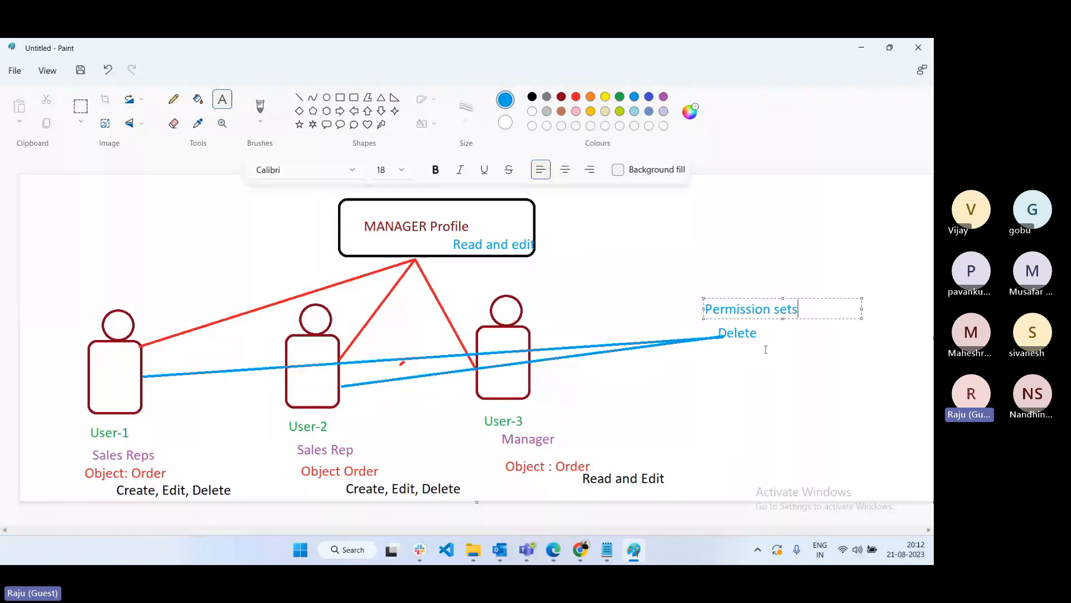
# - Save the Notepad notes under the new name '017 - Profile Permissions'
pyautogui.click(611, 553)
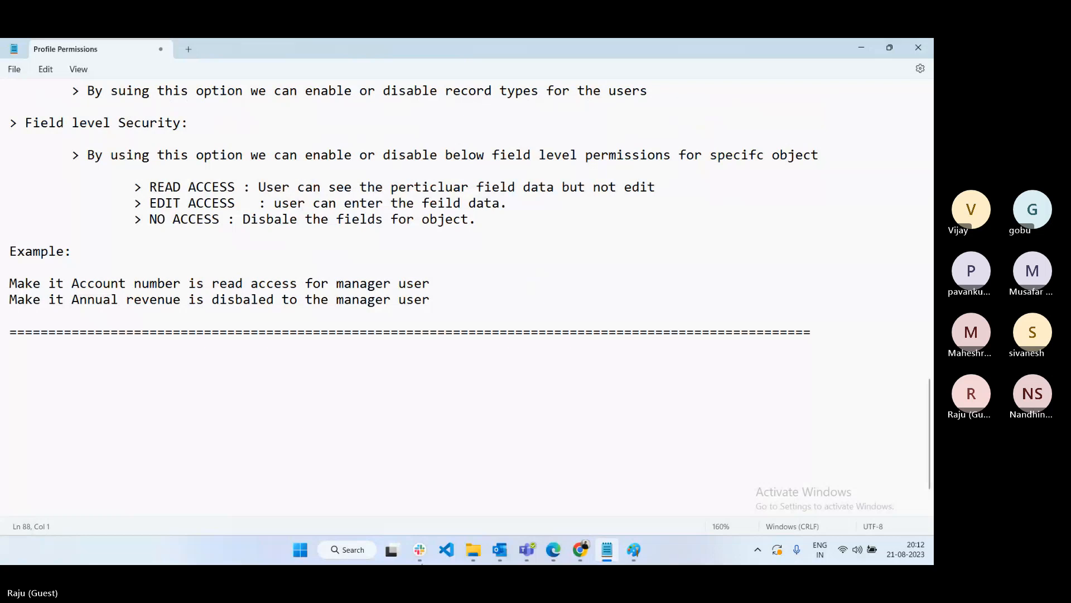
pyautogui.hotkey('ctrl', 's')
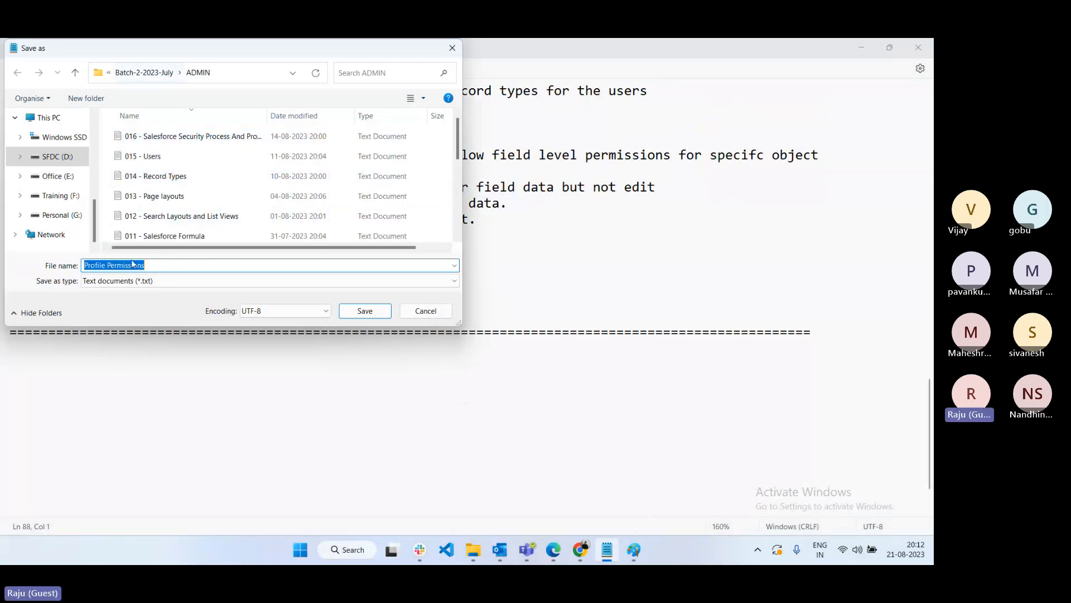
pyautogui.click(89, 268)
pyautogui.write('017 ')
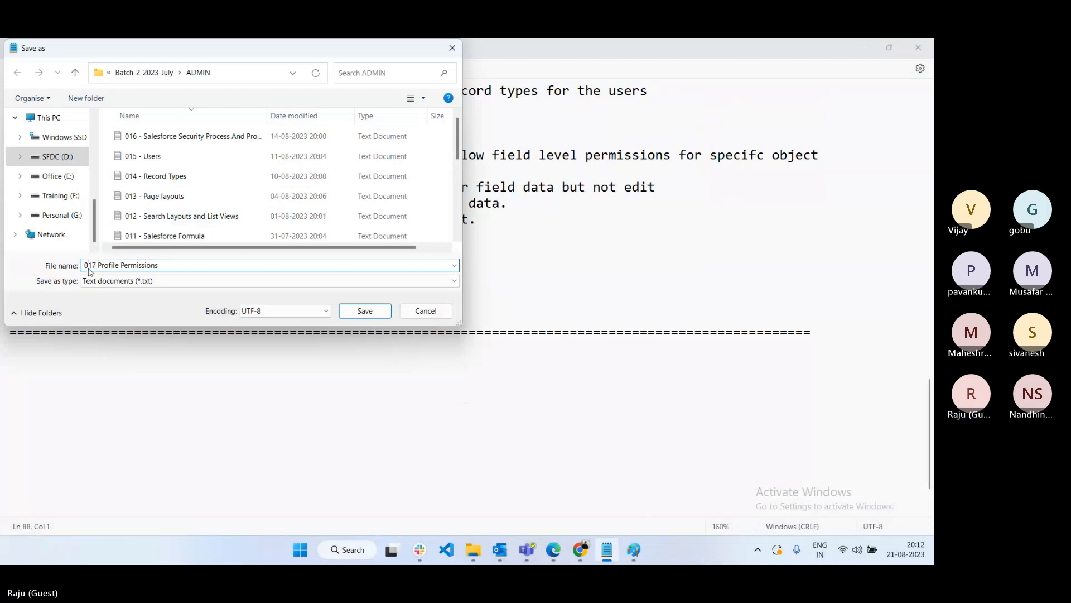
pyautogui.write('-')
# - Save the notes as '017 - Profile Permissions' and add an 'Assignment:' heading underlined with '=' signs
pyautogui.click(365, 310)
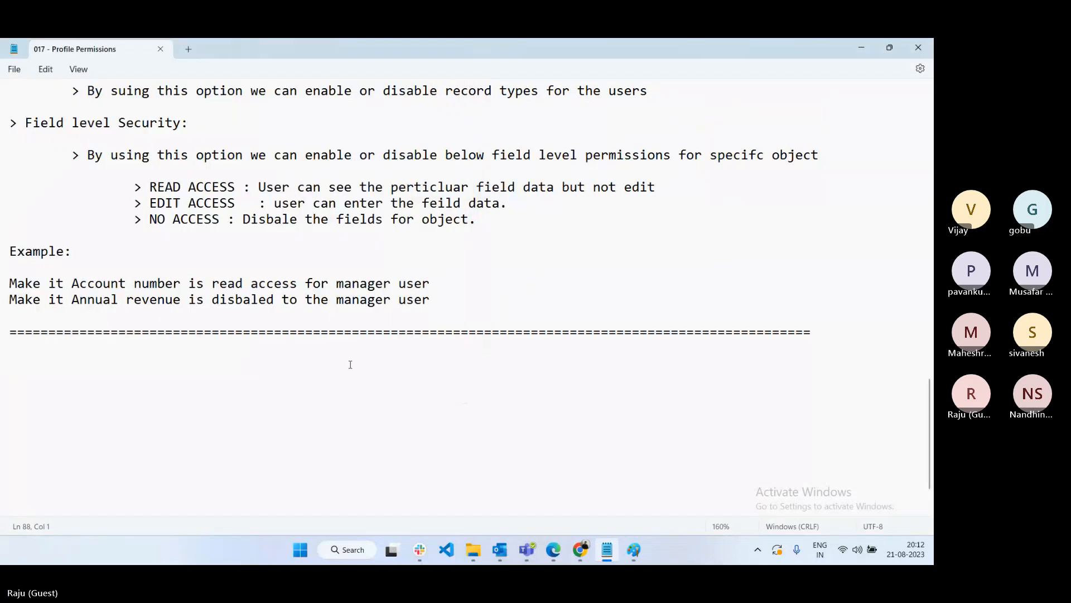
pyautogui.scroll(5, 349, 363)
pyautogui.scroll(-7, 350, 364)
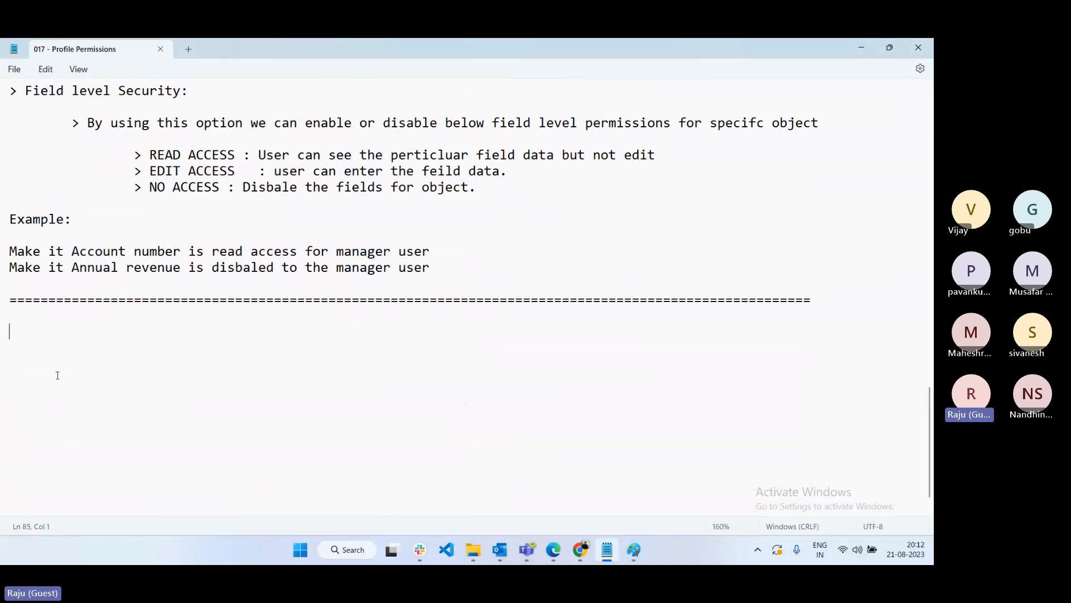
pyautogui.write('Assignment:')
pyautogui.press('Return')
pyautogui.write('==========')
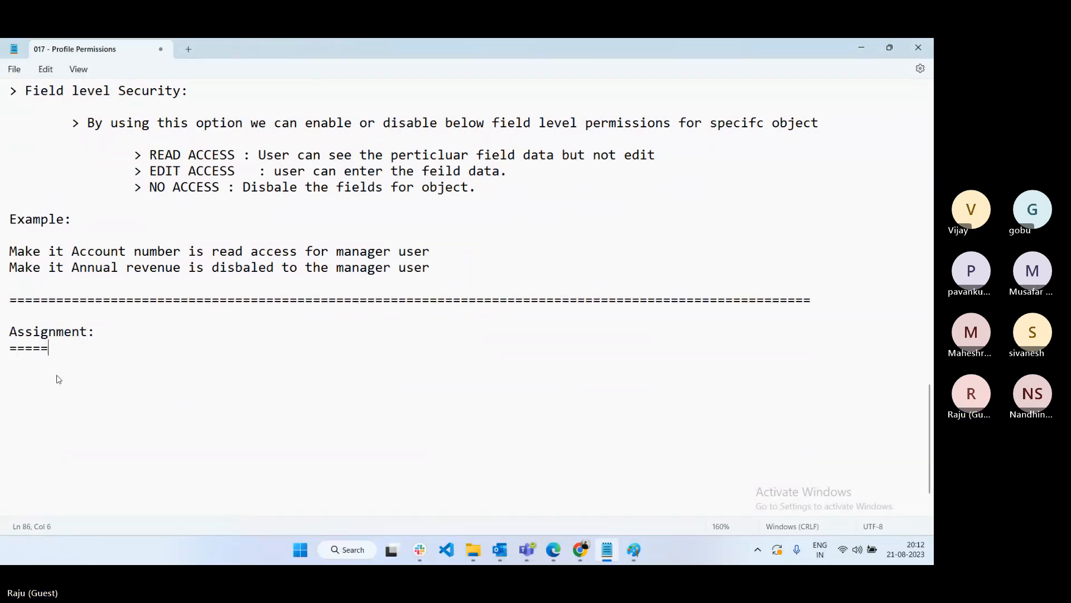
pyautogui.press('Return')
pyautogui.press('Return')
# - Add the first task: 'Create a Manager profile cloning with Systam Admin profile?'
pyautogui.write('Create a ')
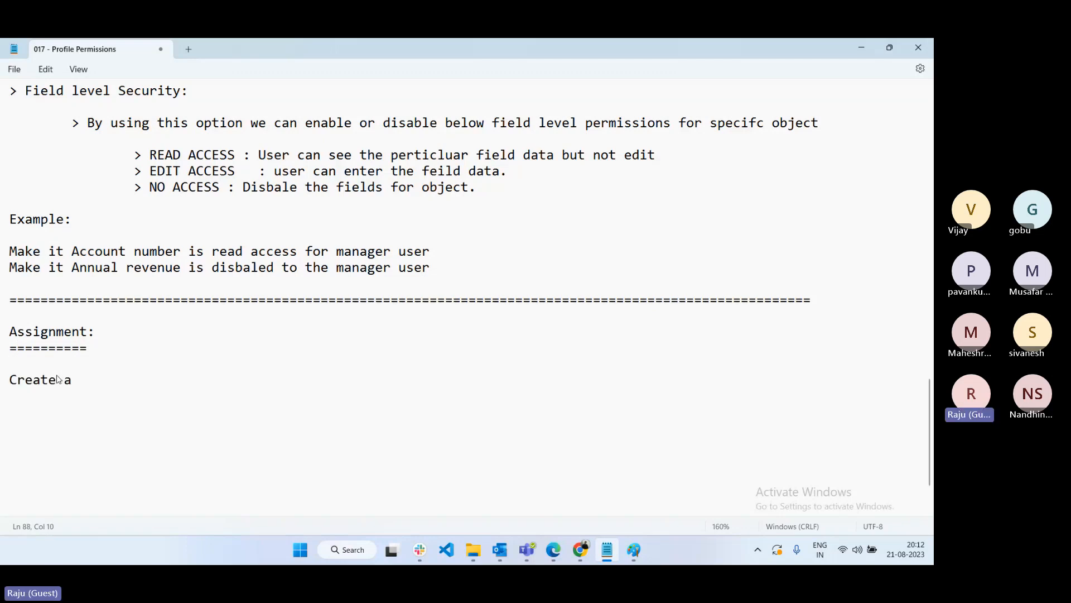
pyautogui.write('Manager profile cl')
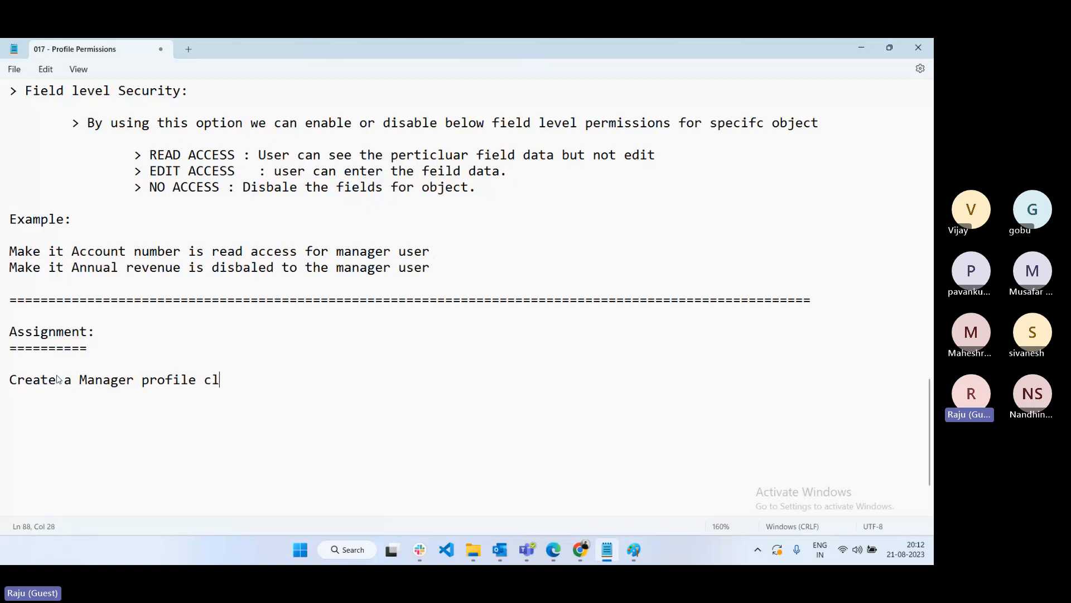
pyautogui.write('oning with Sya')
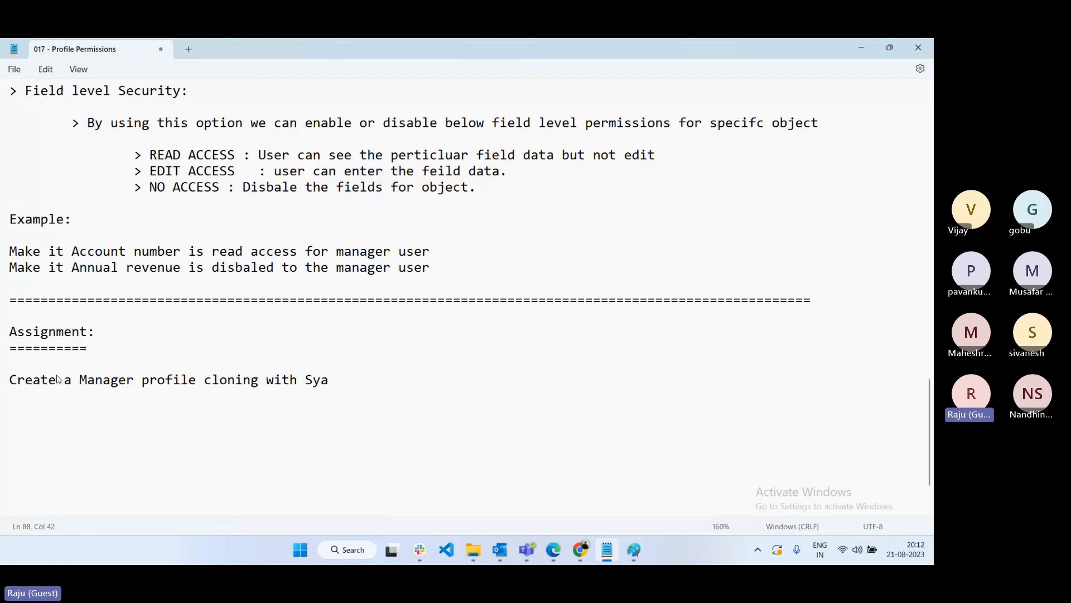
pyautogui.press('BackSpace')
pyautogui.write('stam Ad')
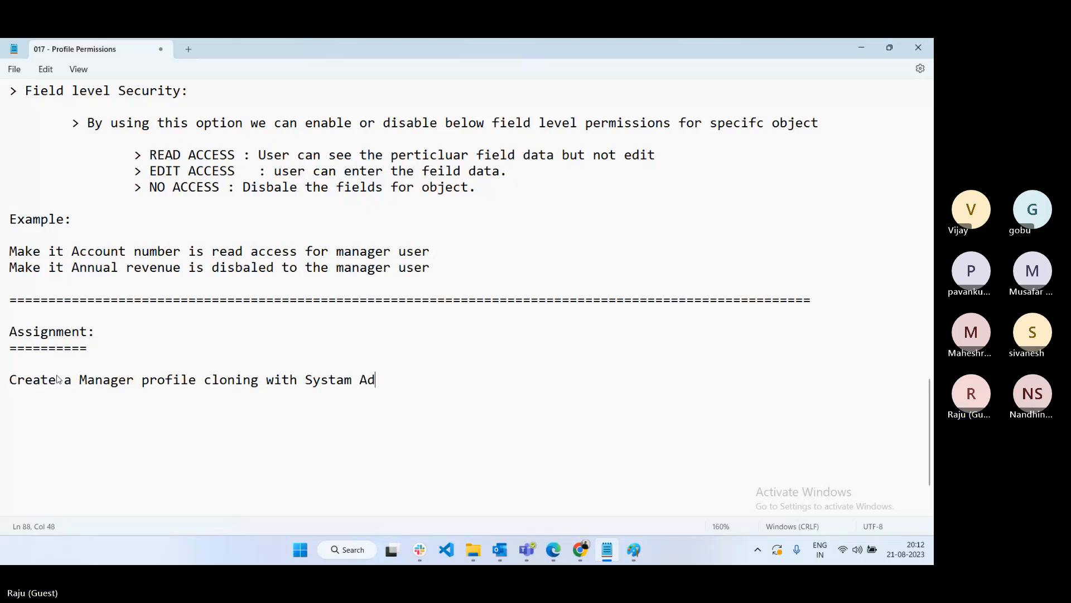
pyautogui.write('min profile')
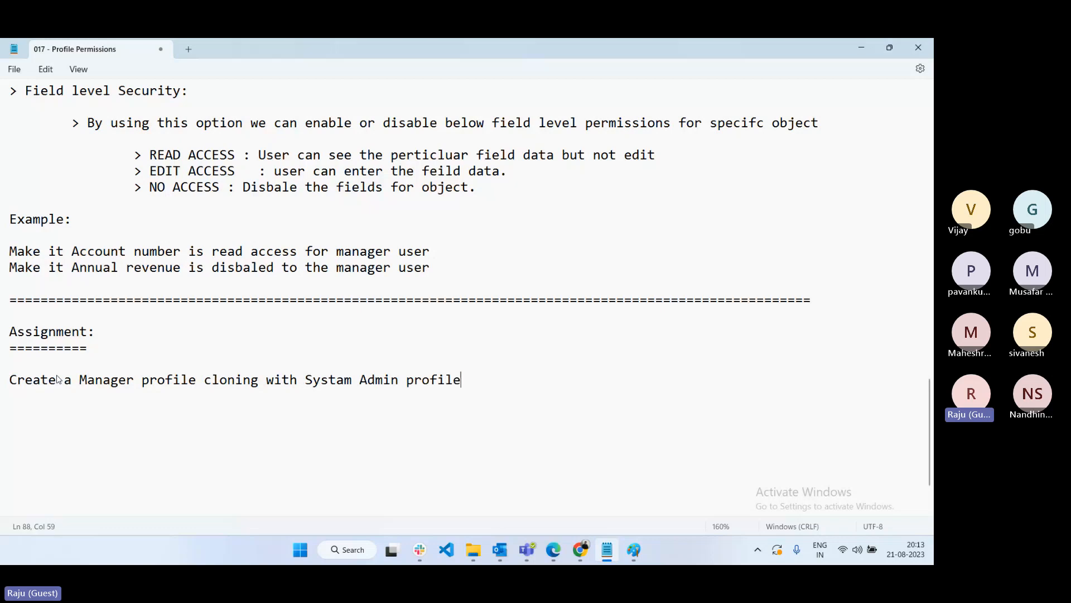
pyautogui.write('?')
pyautogui.press('Return')
pyautogui.press('Return')
# - Add the second task: create a Manager user (any user name) and assign it the manager profile
pyautogui.write('Create a Manager u')
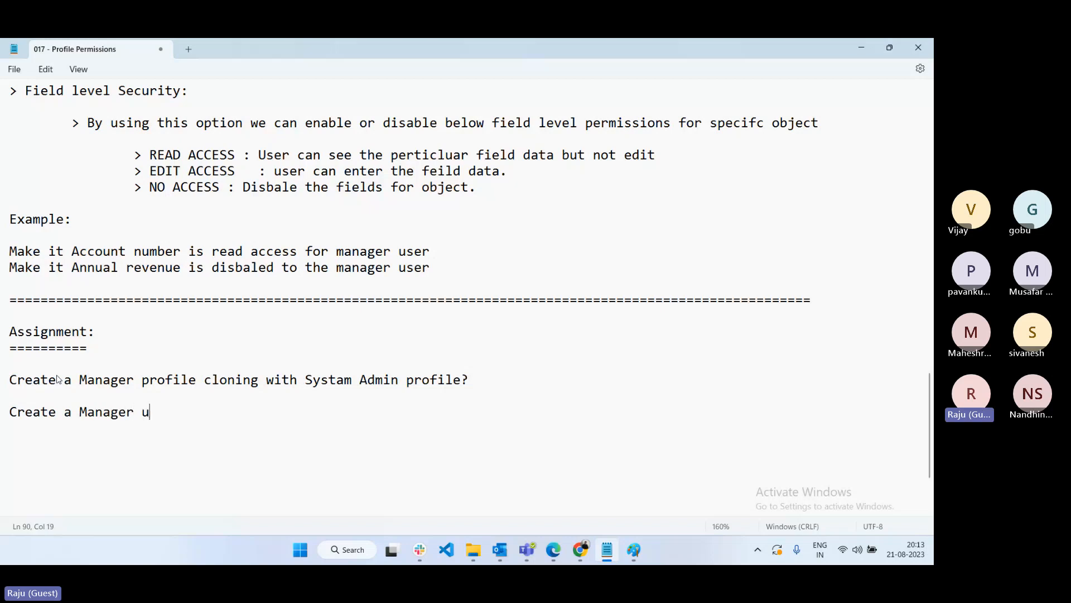
pyautogui.write('ser (any user name')
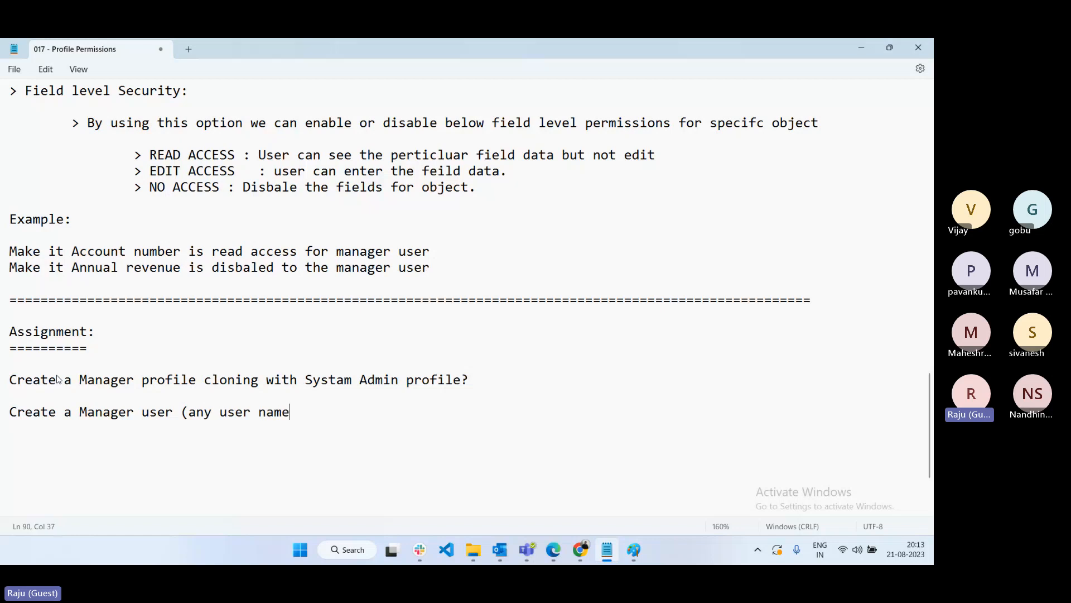
pyautogui.write(') and asshnged')
pyautogui.press('BackSpace')
pyautogui.press('BackSpace')
pyautogui.press('BackSpace')
pyautogui.press('BackSpace')
pyautogui.press('BackSpace')
pyautogui.press('BackSpace')
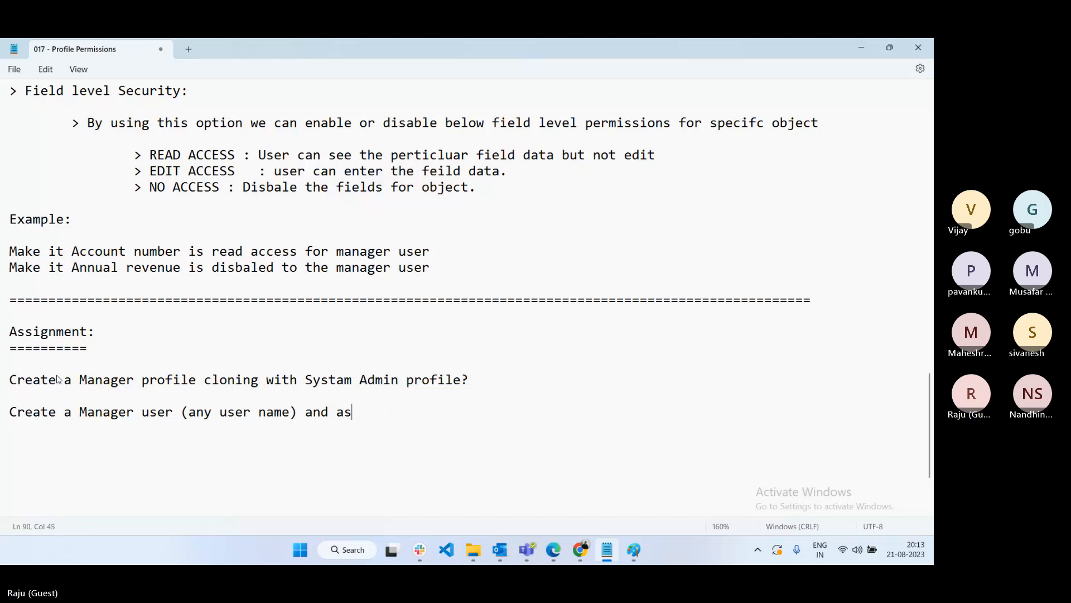
pyautogui.write('signed abov')
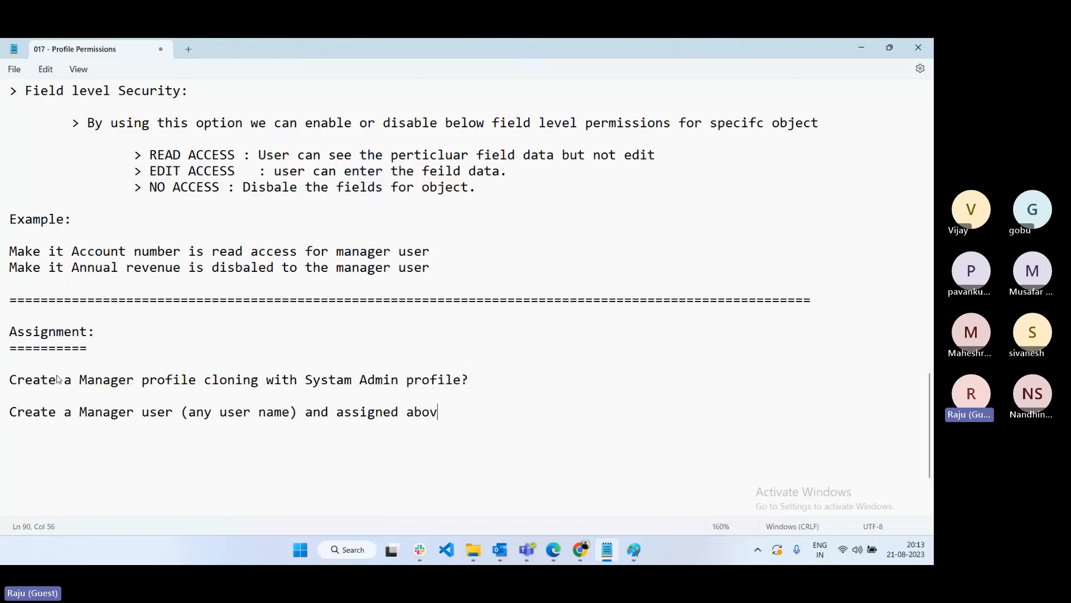
pyautogui.write('e profile')
pyautogui.press('BackSpace')
pyautogui.press('BackSpace')
pyautogui.press('BackSpace')
pyautogui.press('BackSpace')
pyautogui.press('BackSpace')
pyautogui.press('BackSpace')
pyautogui.press('BackSpace')
pyautogui.write('manager profile to ')
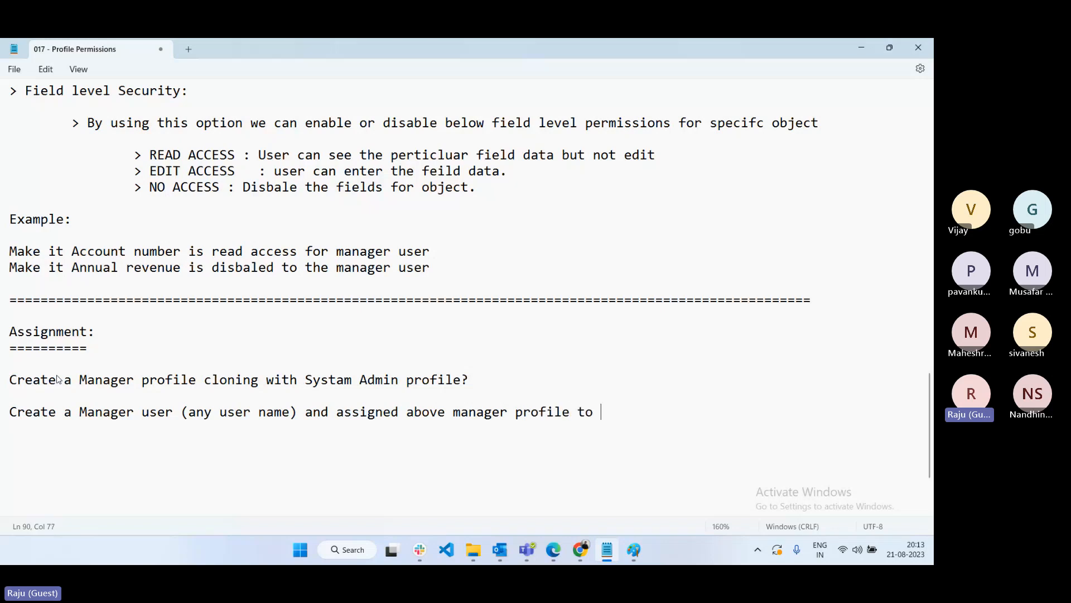
pyautogui.write('the uyser')
pyautogui.press('BackSpace')
pyautogui.press('BackSpace')
pyautogui.press('BackSpace')
pyautogui.press('BackSpace')
pyautogui.write('ser?')
pyautogui.press('Return')
pyautogui.press('Return')
# - Add the task 'Login with Manager user in separate browser?' on its own line
pyautogui.write('Cr')
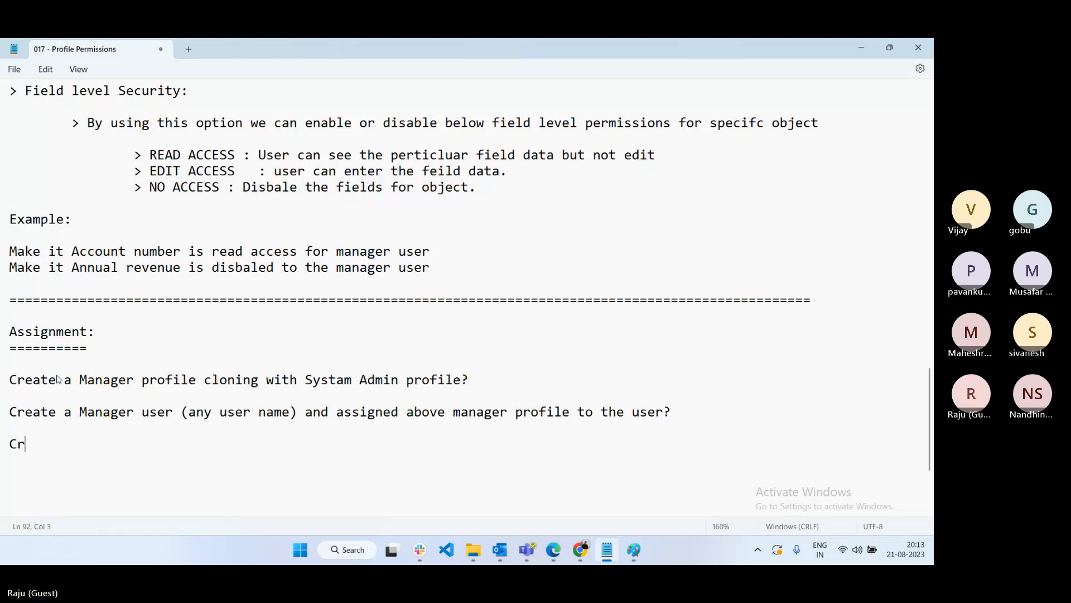
pyautogui.press('BackSpace')
pyautogui.press('BackSpace')
pyautogui.write('Login with U')
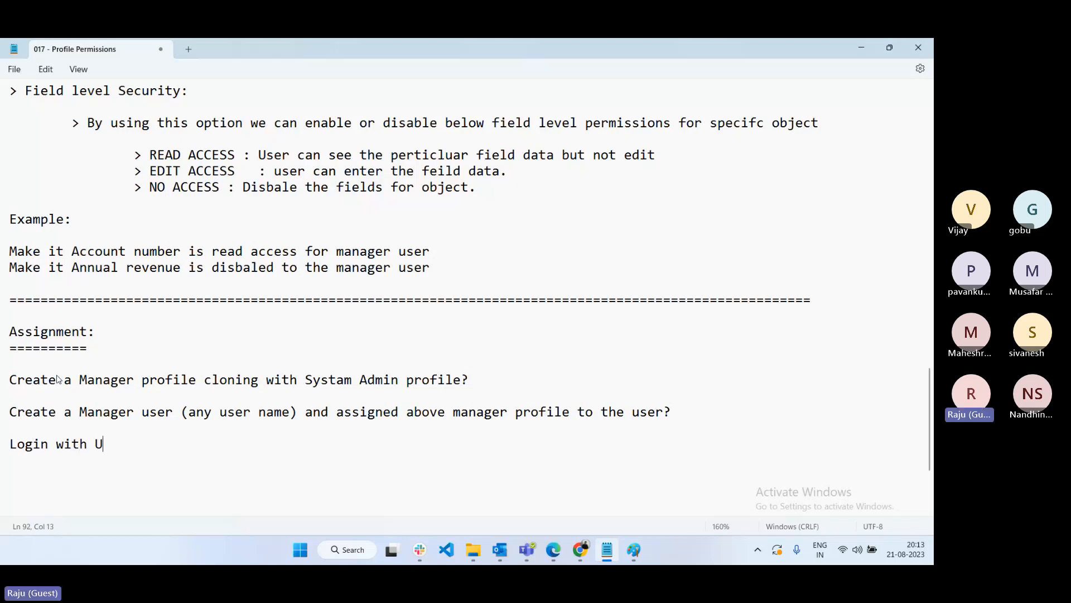
pyautogui.press('BackSpace')
pyautogui.write('Manager user ')
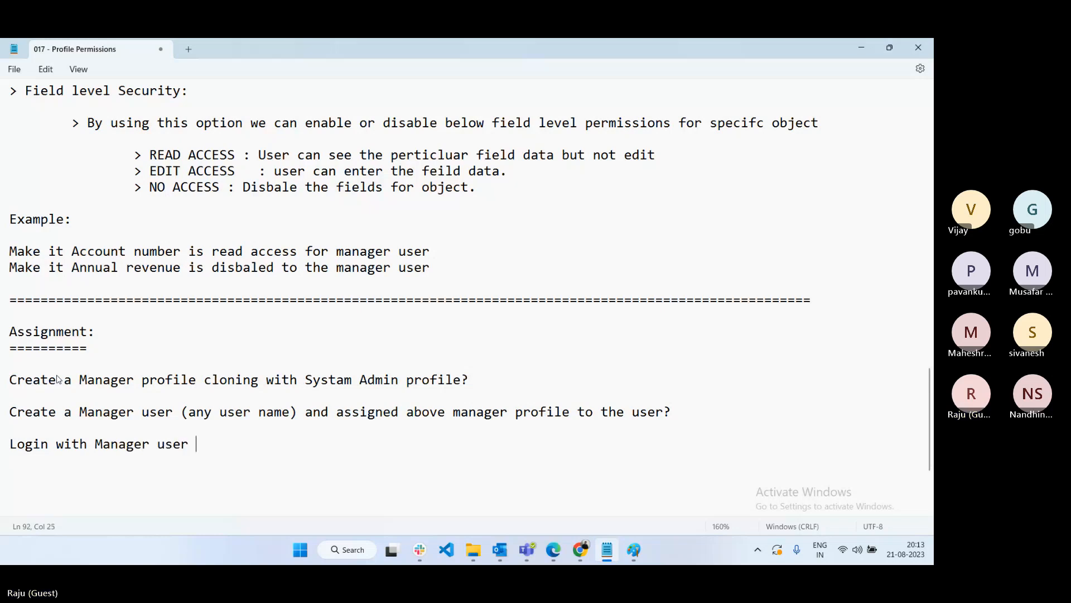
pyautogui.write('in separate brow')
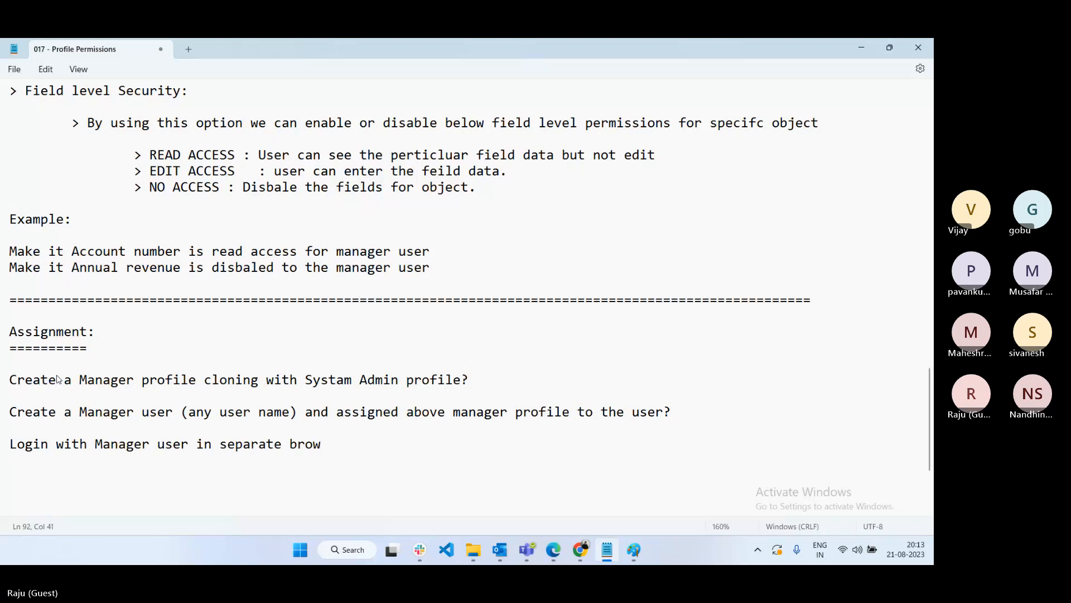
pyautogui.write('ser and')
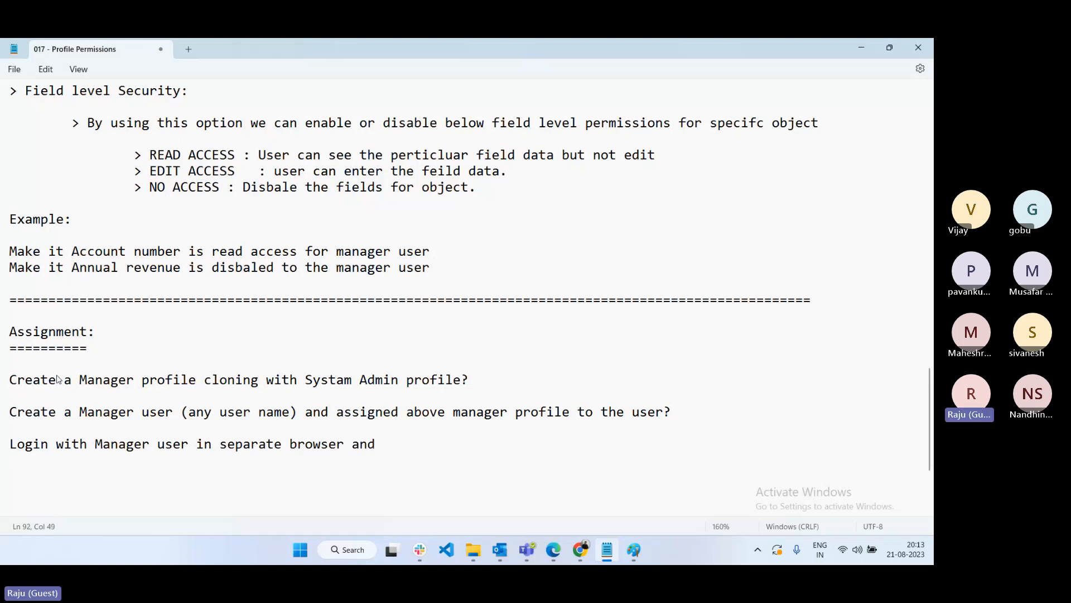
pyautogui.press('BackSpace')
pyautogui.press('BackSpace')
pyautogui.press('BackSpace')
pyautogui.press('BackSpace')
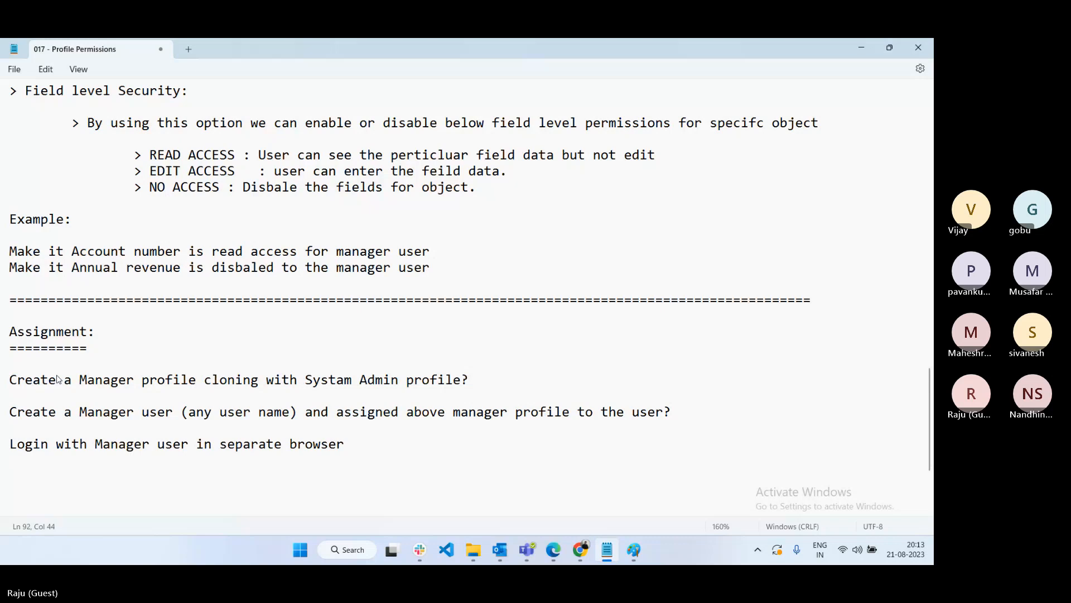
pyautogui.write('?')
pyautogui.press('Return')
pyautogui.press('Return')
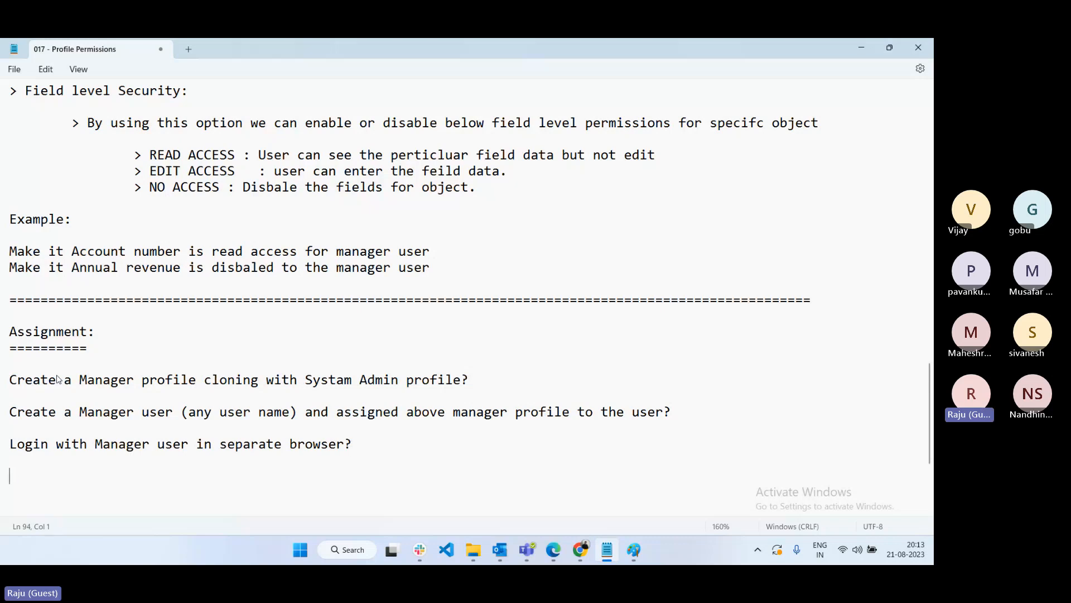
# - Add a question about changing profile permissions via the default account and checking how they apply to the user
pyautogui.write('Make the profil')
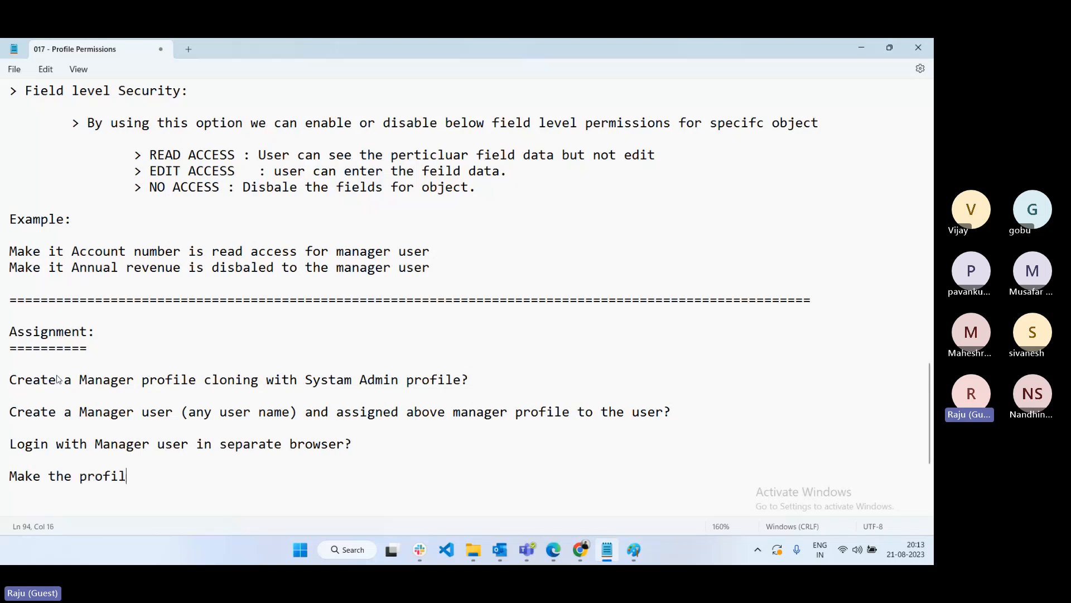
pyautogui.write('e permissions u')
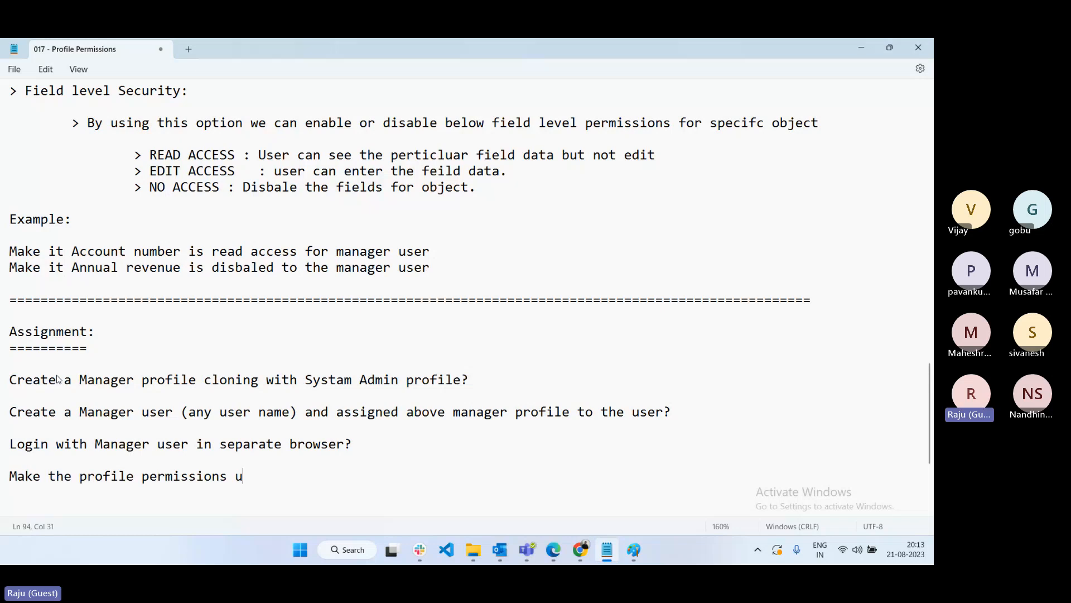
pyautogui.write('sing default ')
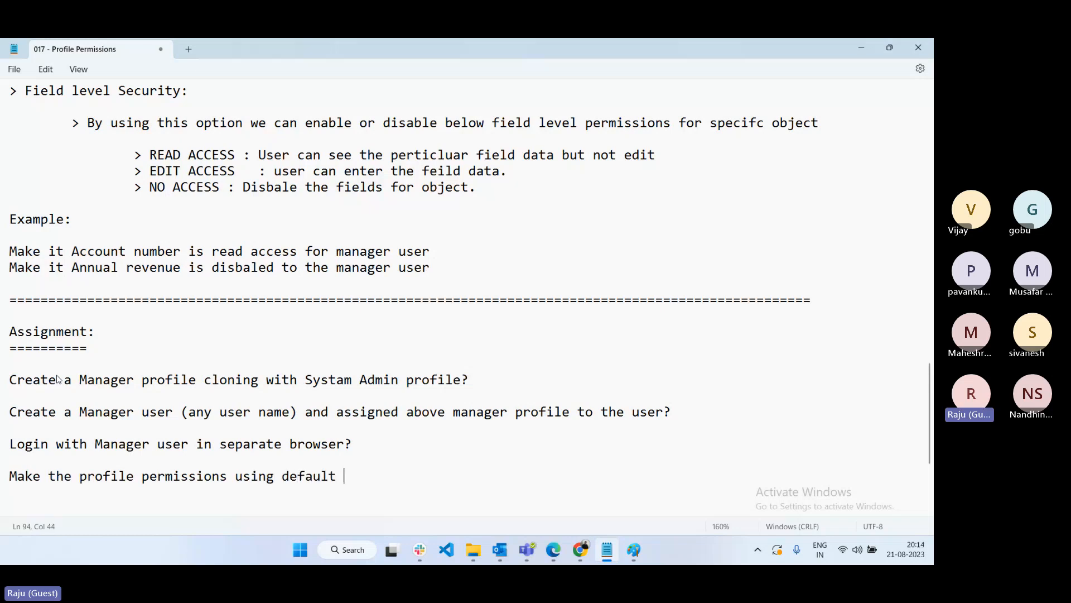
pyautogui.write('account and checn')
pyautogui.press('BackSpace')
pyautogui.press('BackSpace')
pyautogui.write('c')
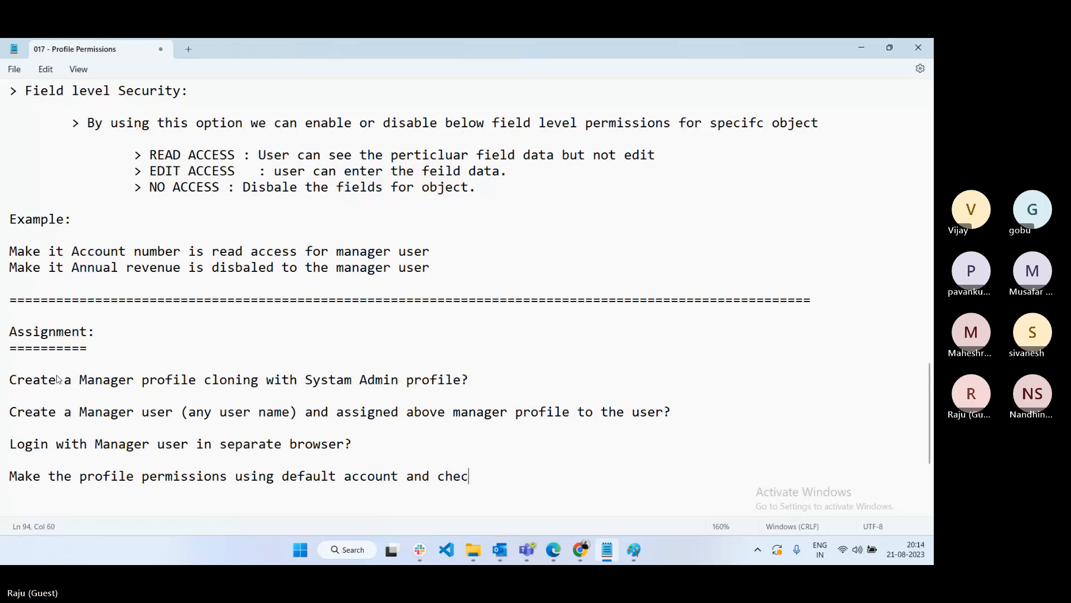
pyautogui.write('k user')
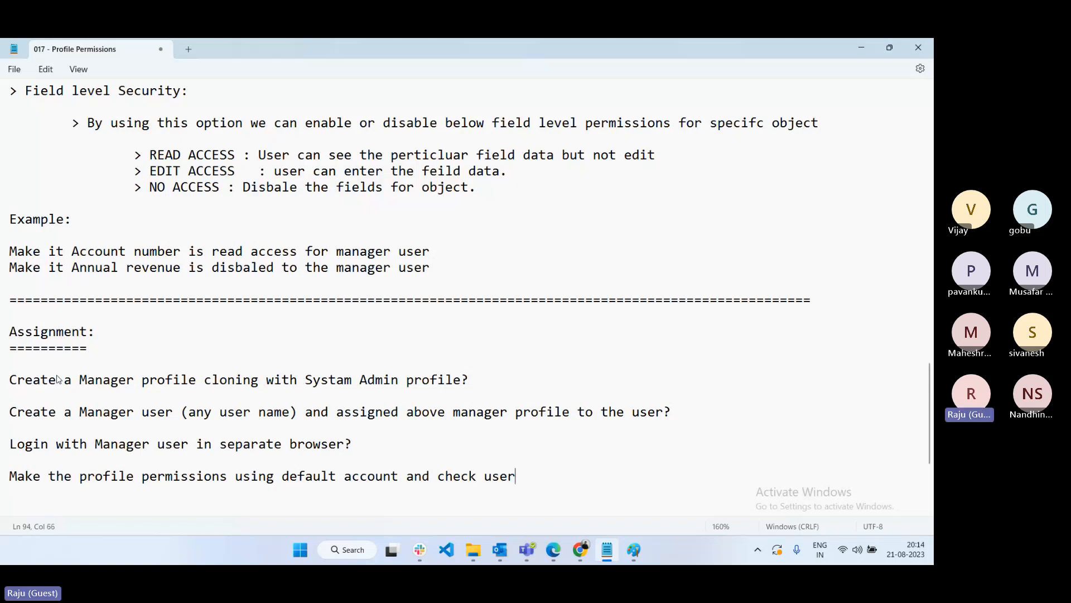
pyautogui.write(' level how the permissions')
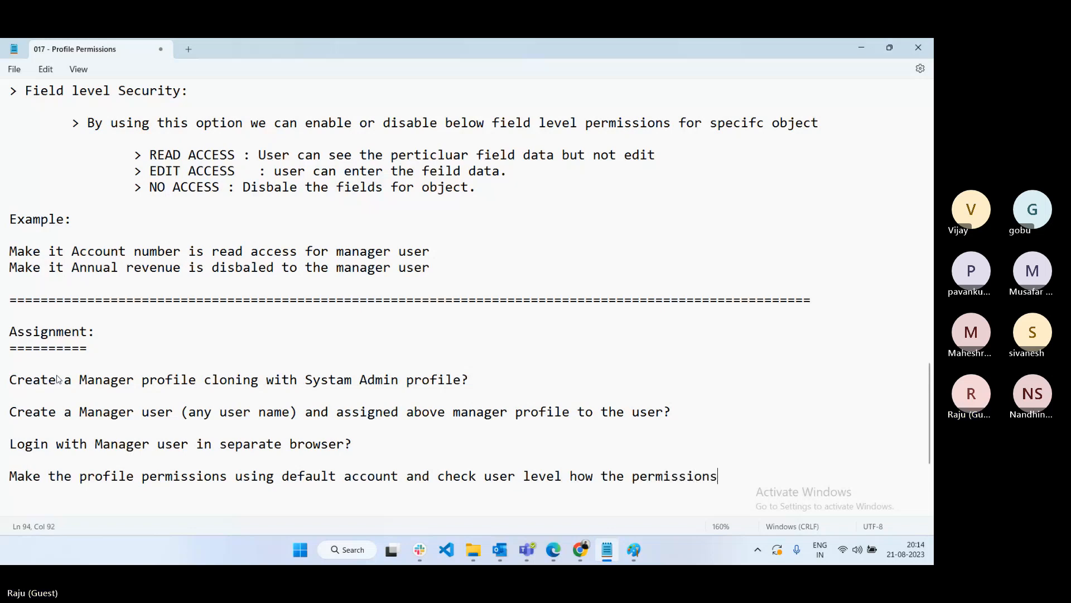
pyautogui.write(' are applic')
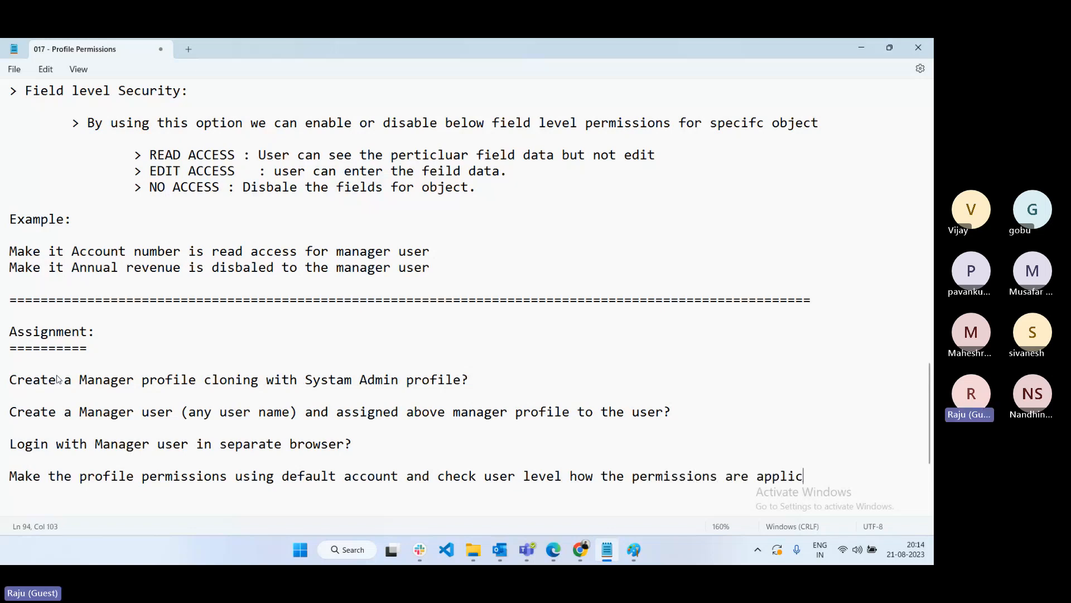
pyautogui.write('atio')
pyautogui.press('BackSpace')
pyautogui.press('BackSpace')
pyautogui.press('BackSpace')
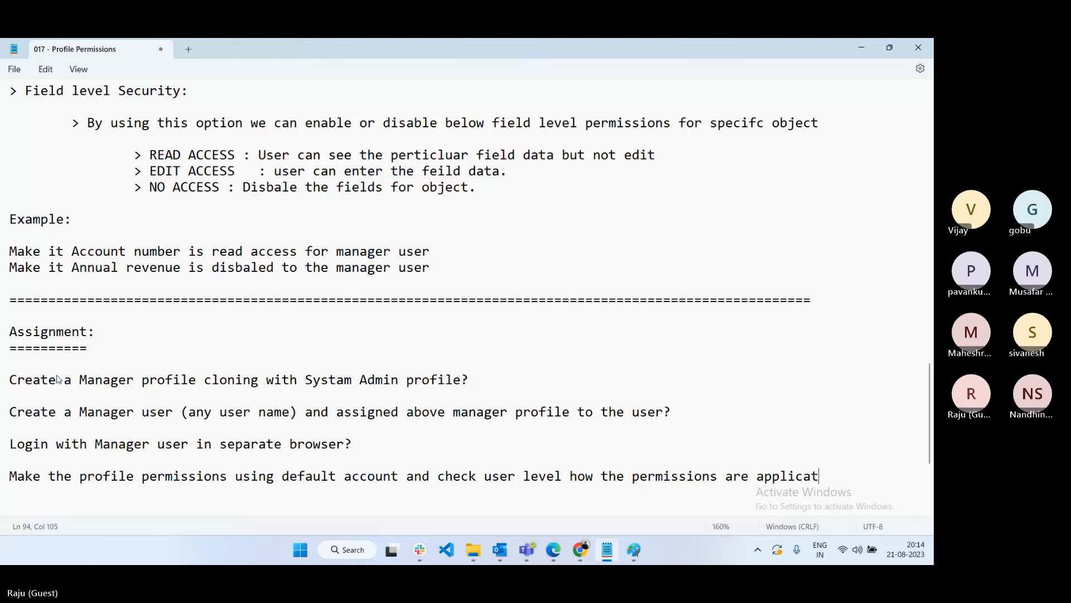
pyautogui.write('ble to')
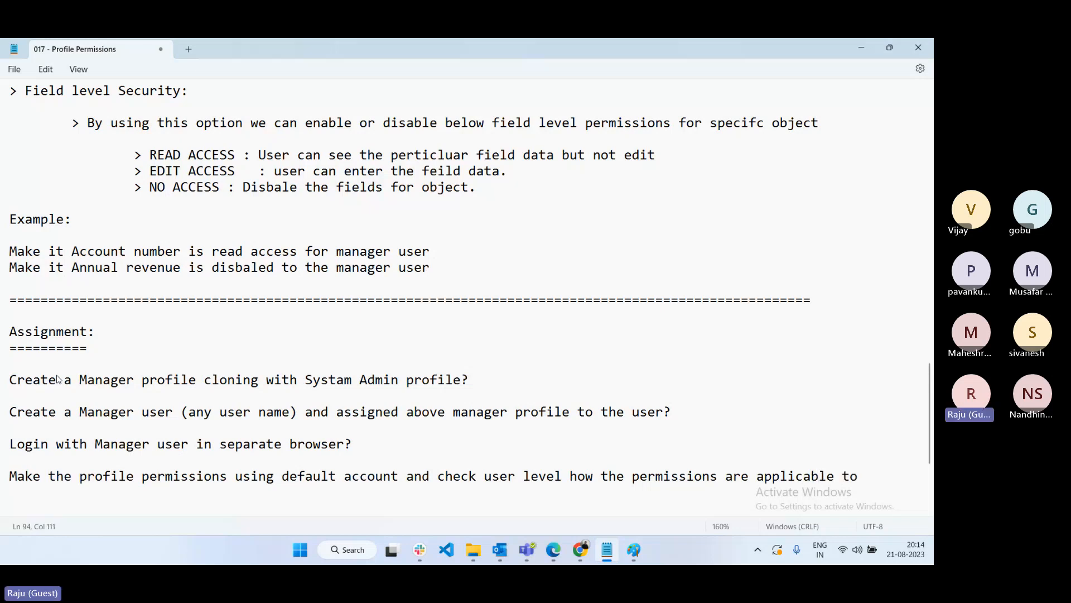
pyautogui.write(' the user?')
pyautogui.press('Return')
pyautogui.press('Return')
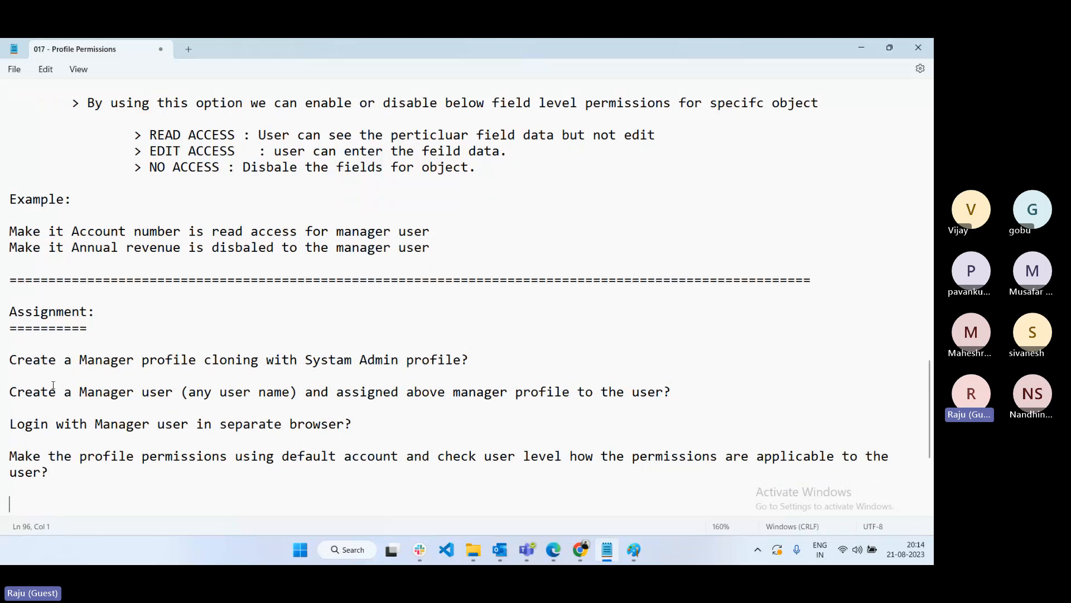
pyautogui.click(310, 471)
pyautogui.scroll(-2, 346, 427)
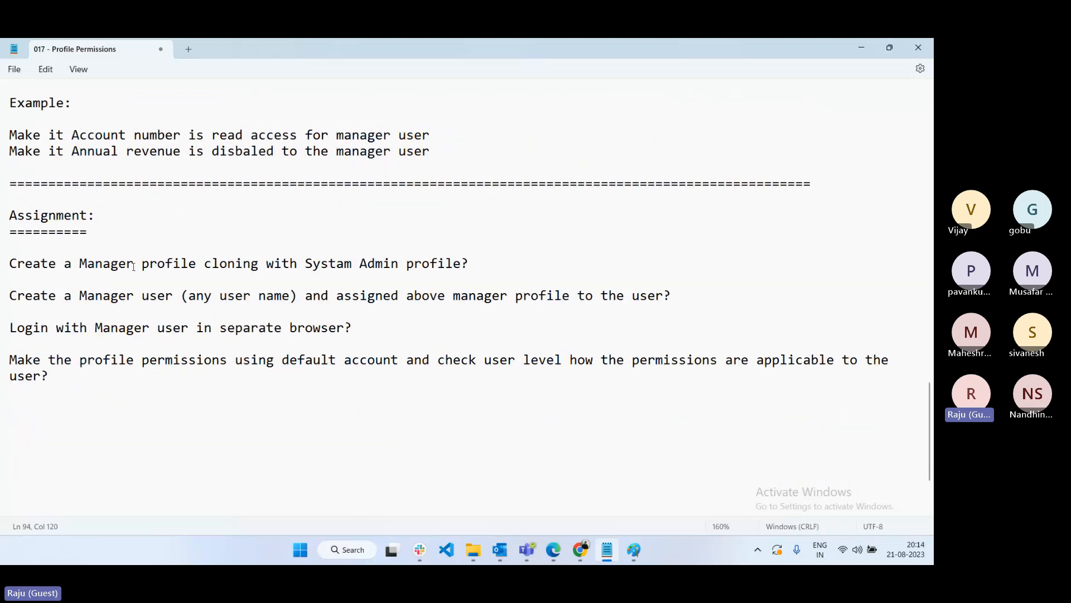
pyautogui.moveTo(134, 263); pyautogui.dragTo(295, 275)
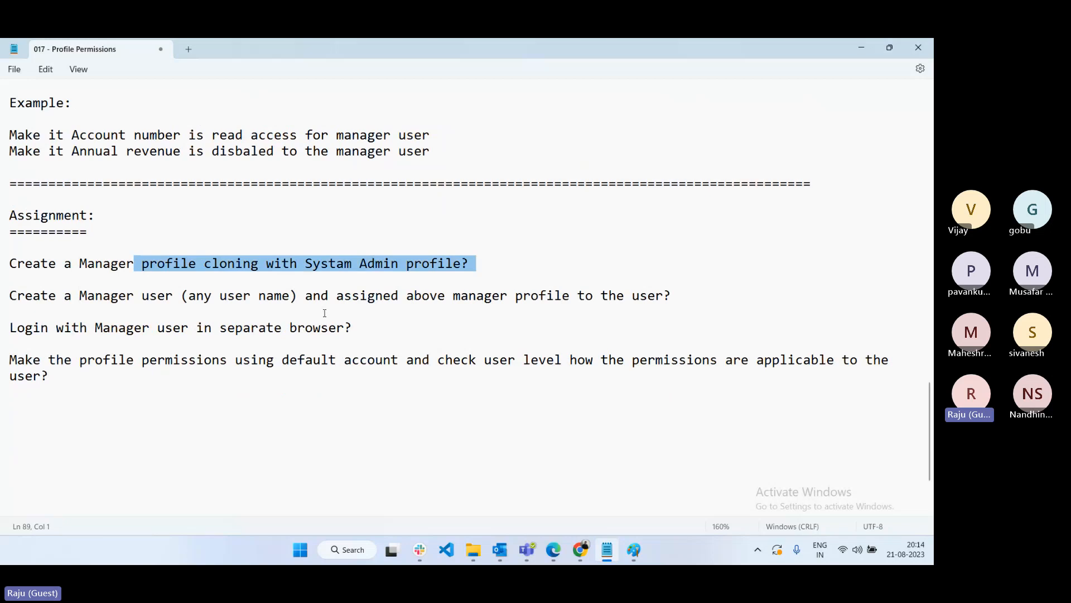
pyautogui.click(412, 323)
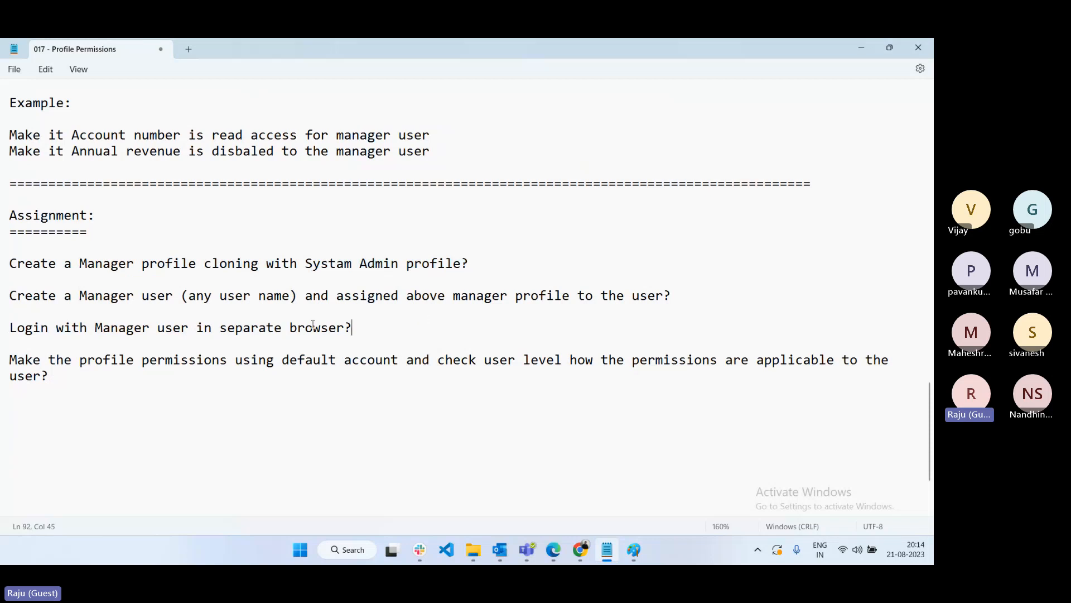
pyautogui.scroll(-2, 312, 324)
pyautogui.scroll(2, 323, 308)
pyautogui.click(93, 370)
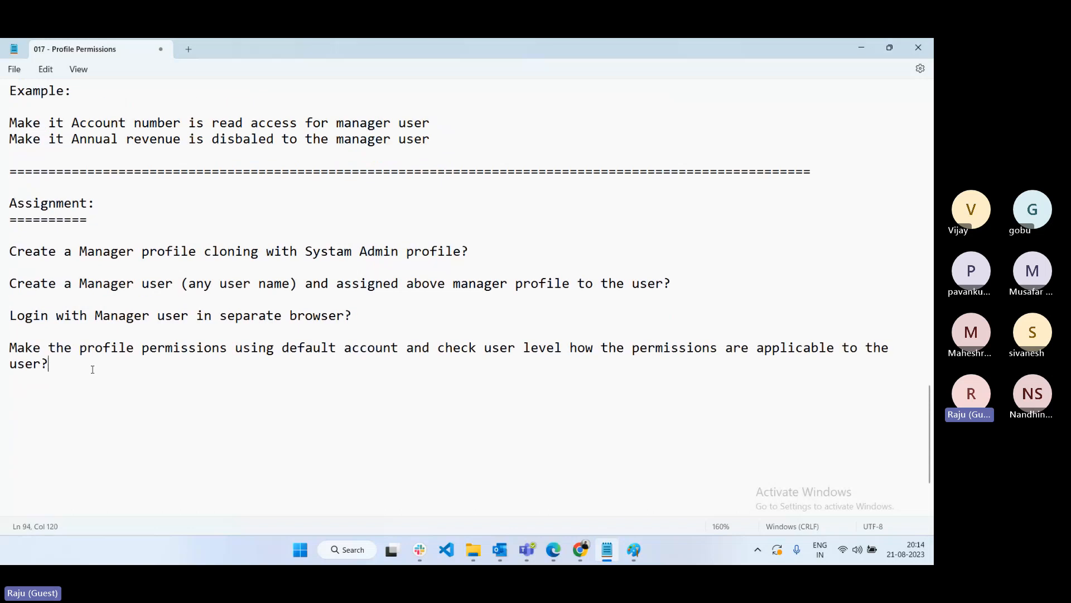
pyautogui.moveTo(93, 370); pyautogui.dragTo(10, 203)
pyautogui.click(366, 404)
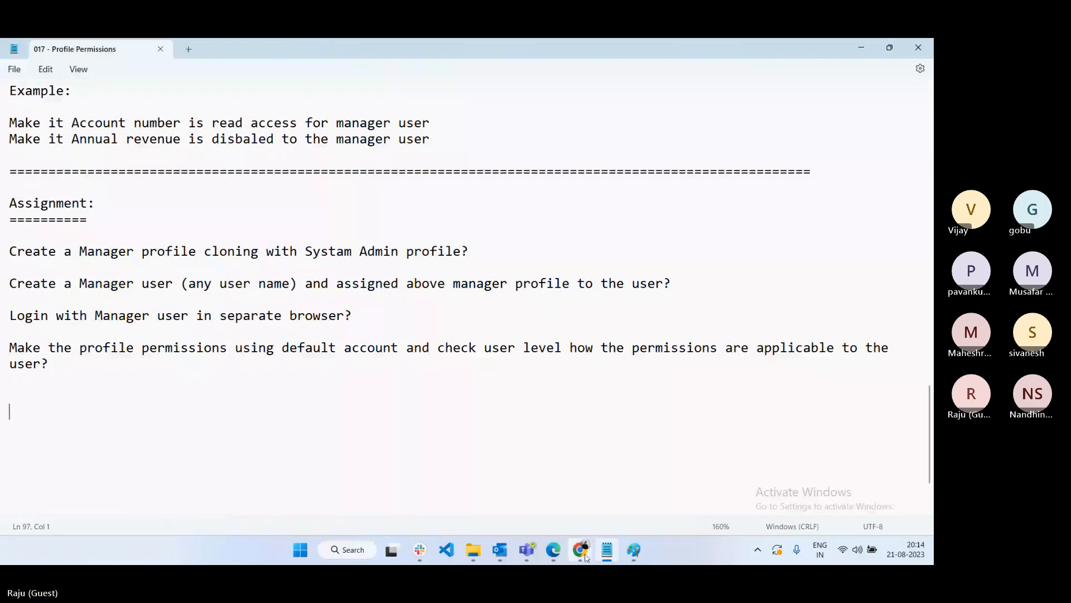
# - In the Gmail inbox, delete the two LinkedIn notification emails
pyautogui.click(563, 548)
pyautogui.moveTo(581, 549)
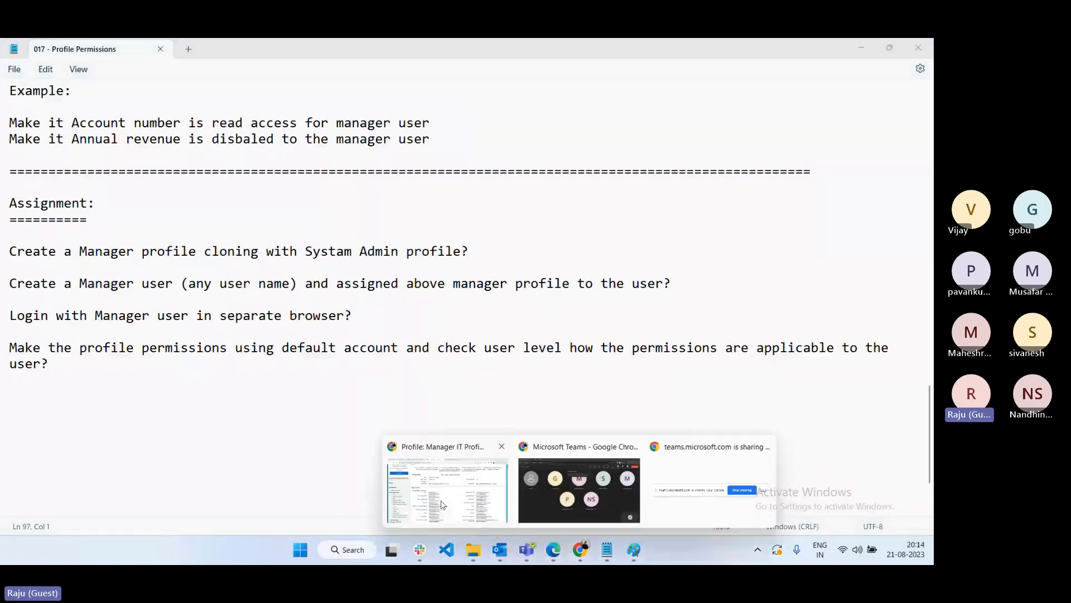
pyautogui.click(442, 505)
pyautogui.click(104, 48)
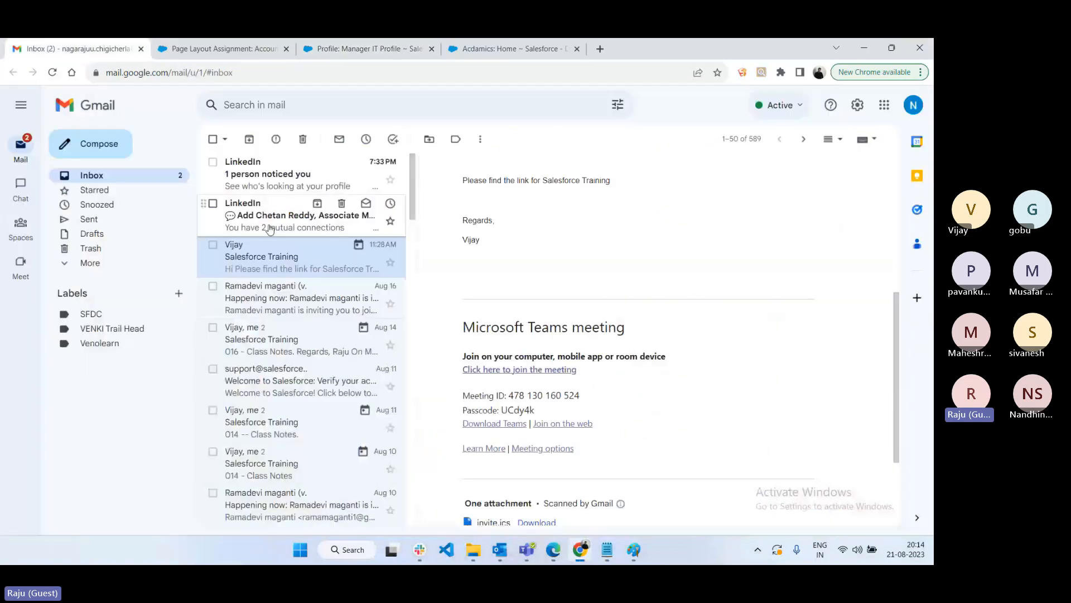
pyautogui.click(342, 204)
pyautogui.click(342, 163)
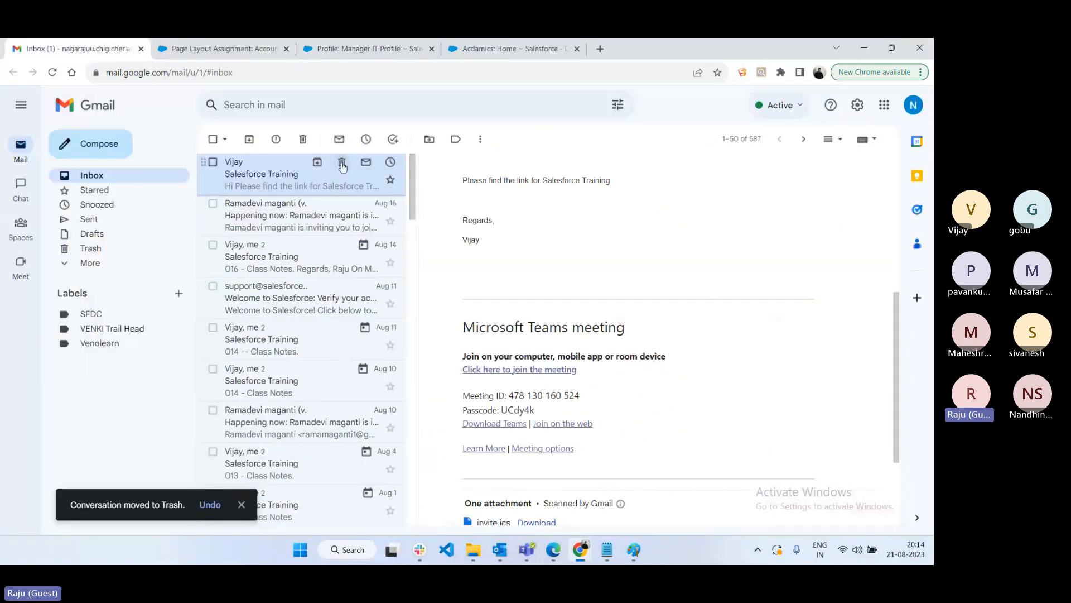
pyautogui.scroll(-2, 673, 360)
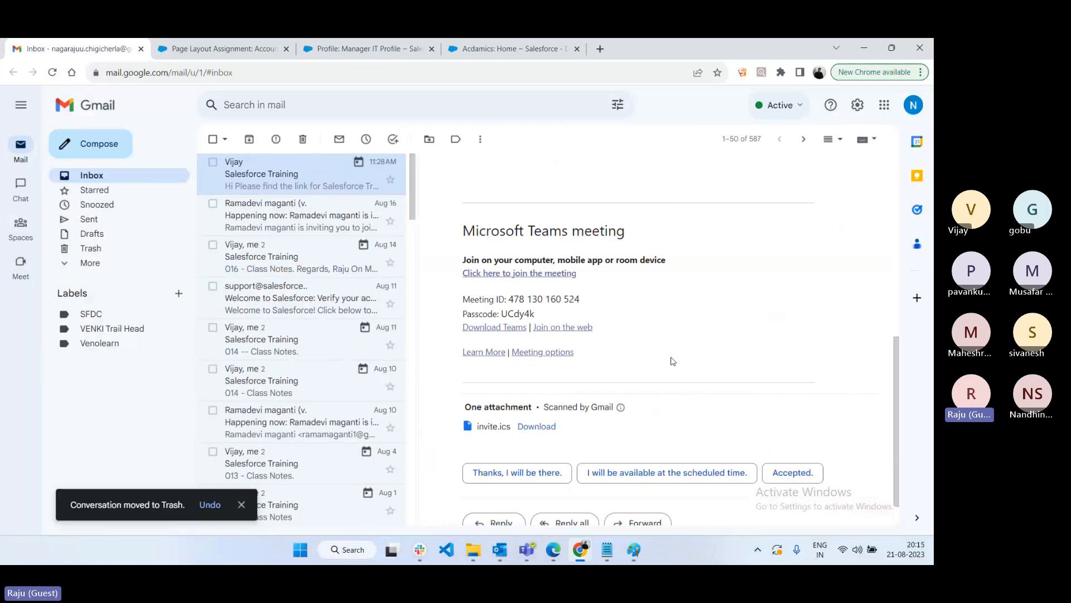
pyautogui.scroll(-1, 673, 360)
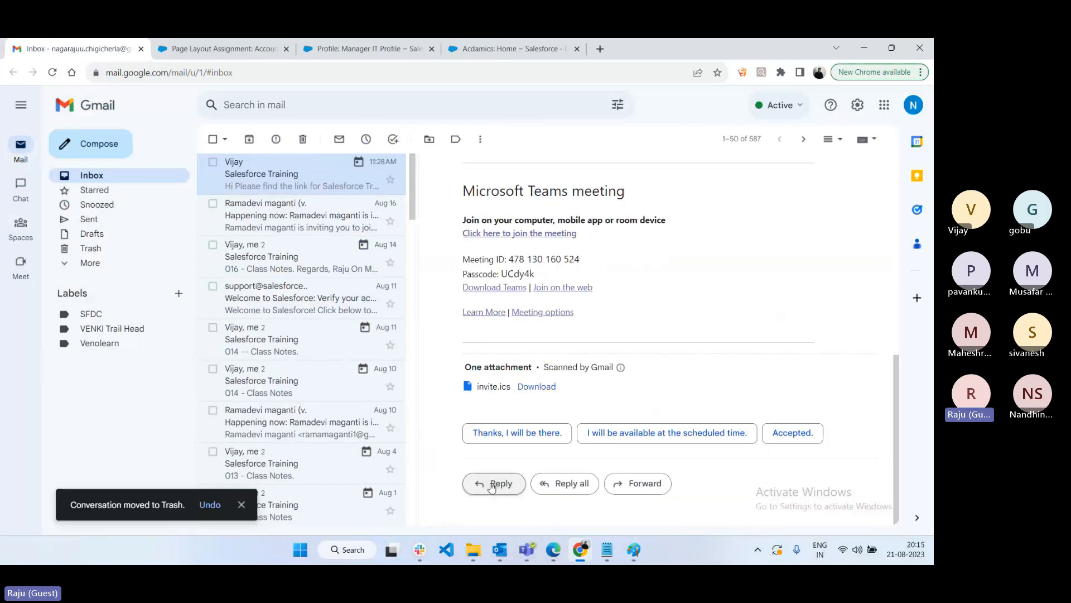
# - Reply to the Salesforce Training email, attaching 017 - Profile Permissions.txt from Venolearn SFDC > Batch-2-2023-July > ADMIN
pyautogui.click(491, 484)
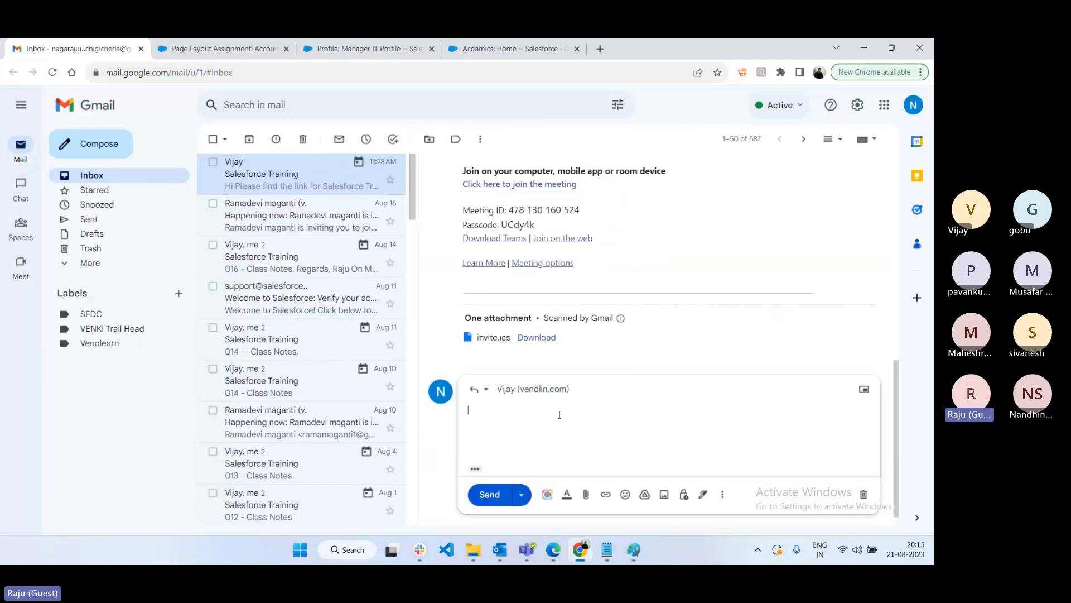
pyautogui.click(585, 493)
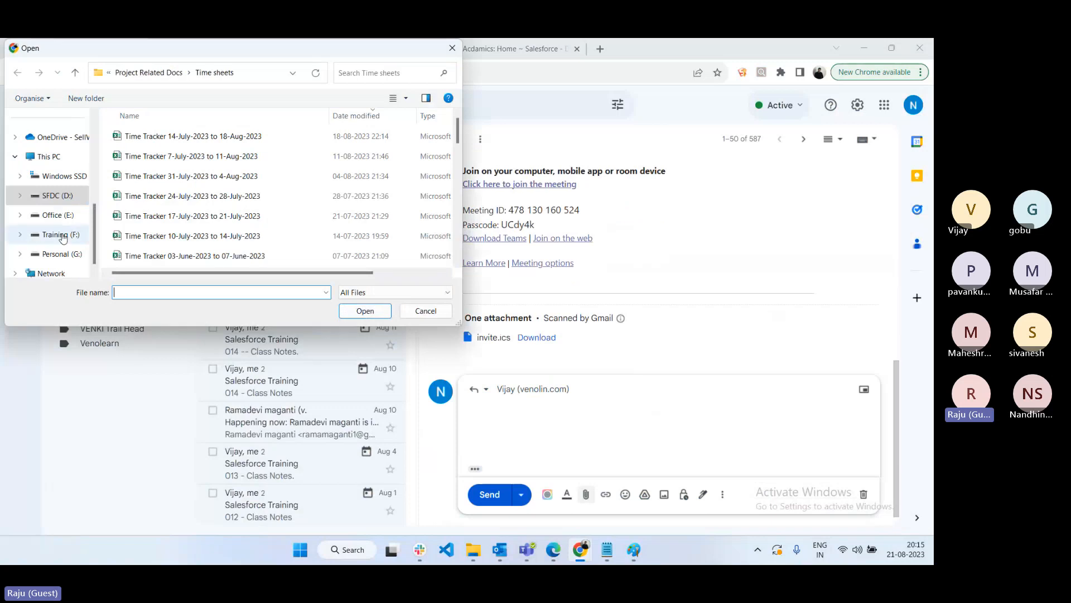
pyautogui.click(129, 73)
pyautogui.click(129, 73)
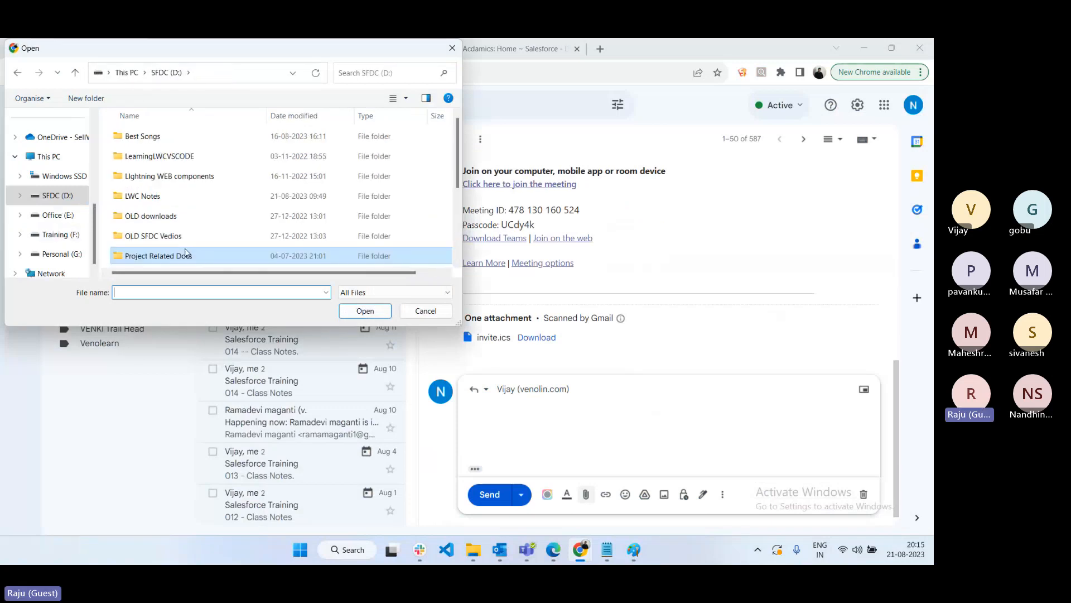
pyautogui.scroll(-1, 212, 240)
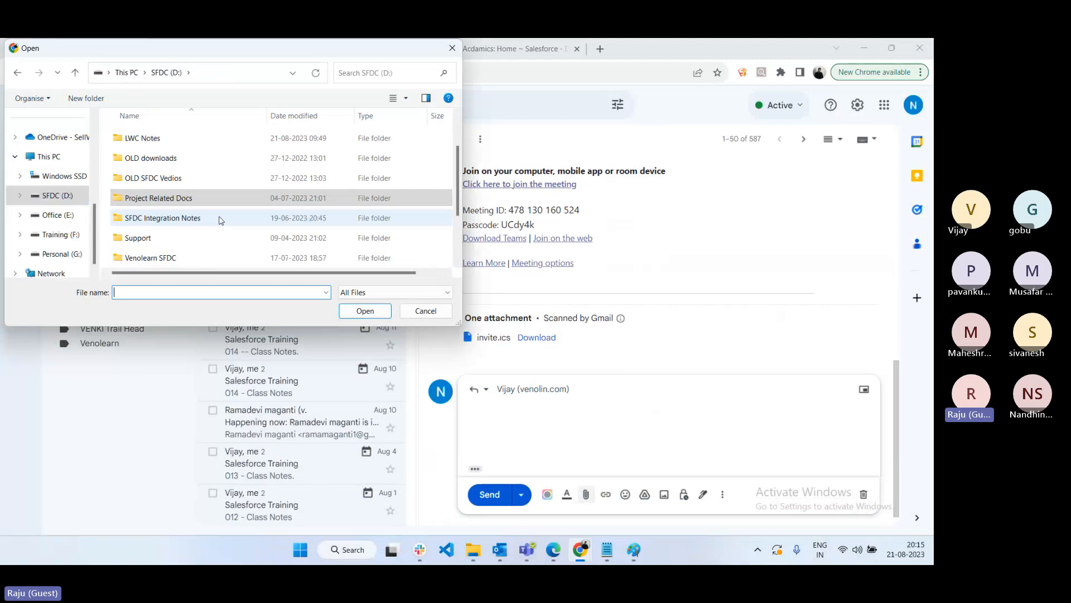
pyautogui.doubleClick(150, 259)
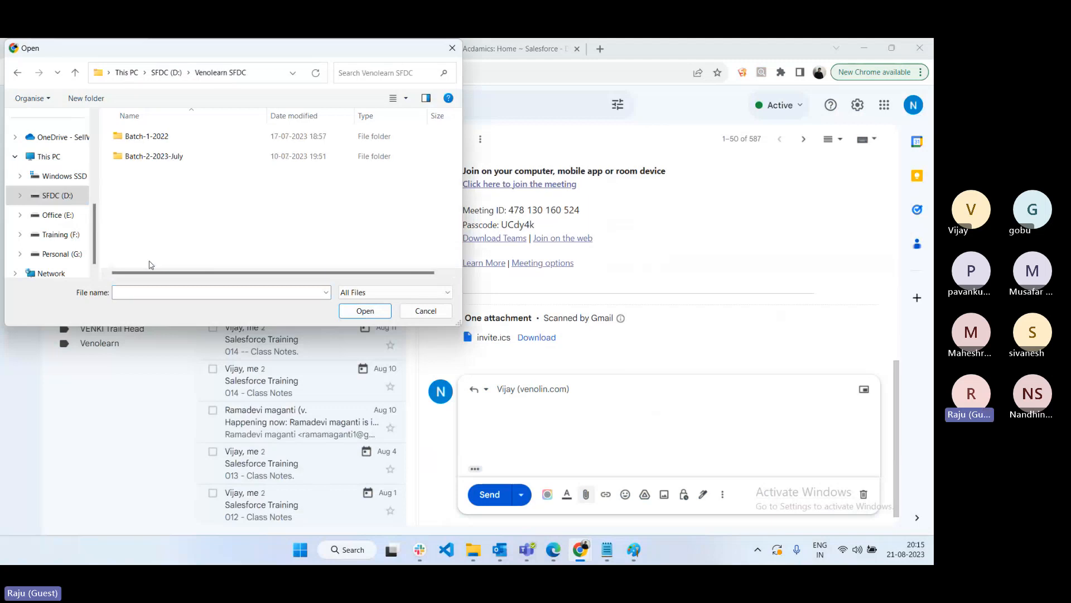
pyautogui.click(144, 159)
pyautogui.doubleClick(143, 159)
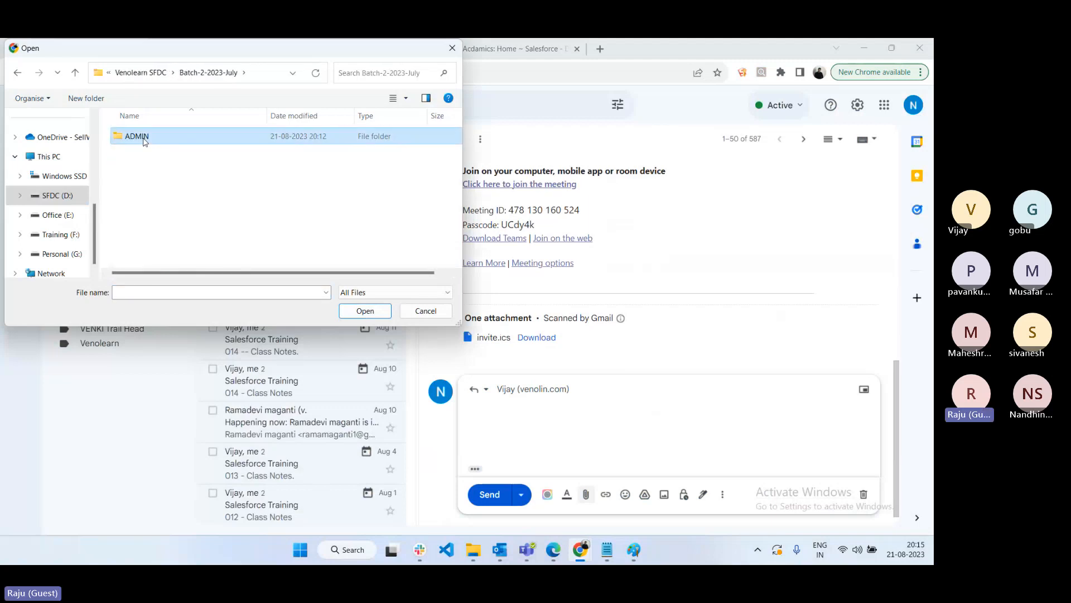
pyautogui.doubleClick(144, 140)
pyautogui.click(155, 217)
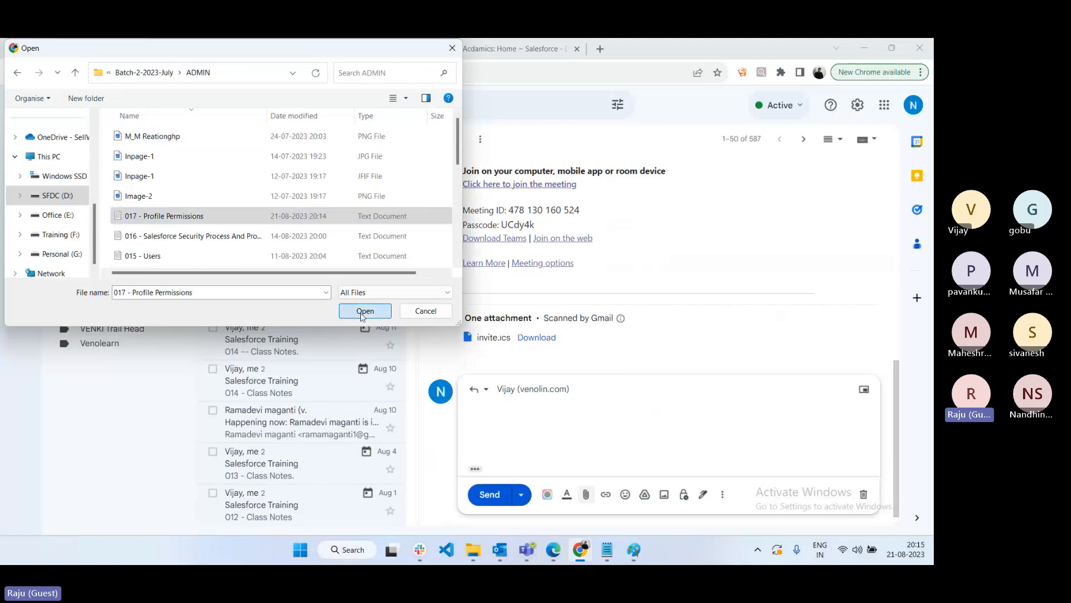
pyautogui.click(364, 311)
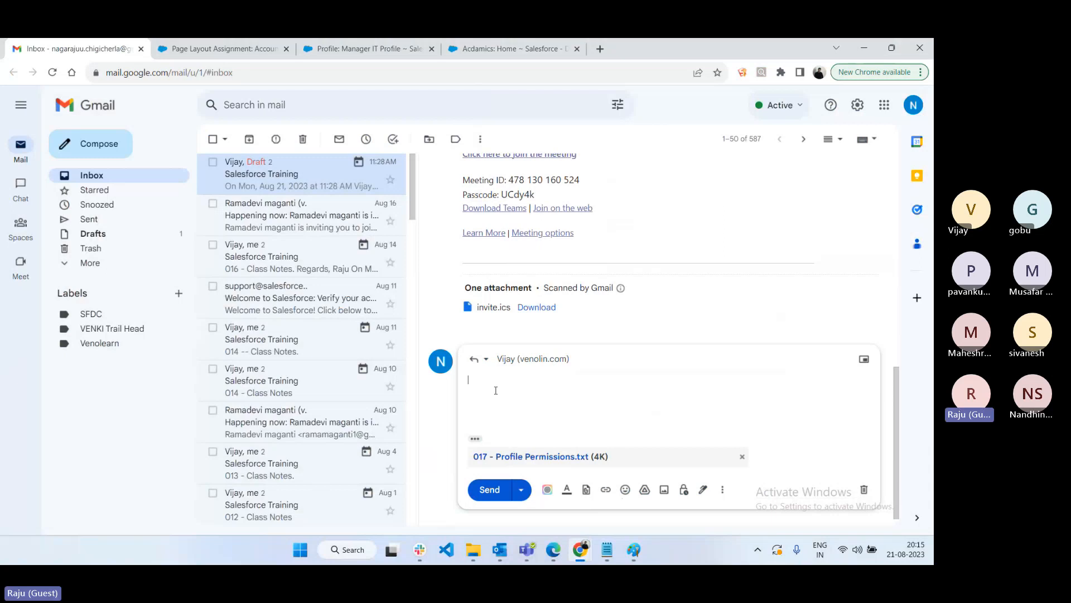
# - Write 'O17 - Class Notes' in the reply, send it, and return to the Manager IT Profile page
pyautogui.write('O17 - Cl')
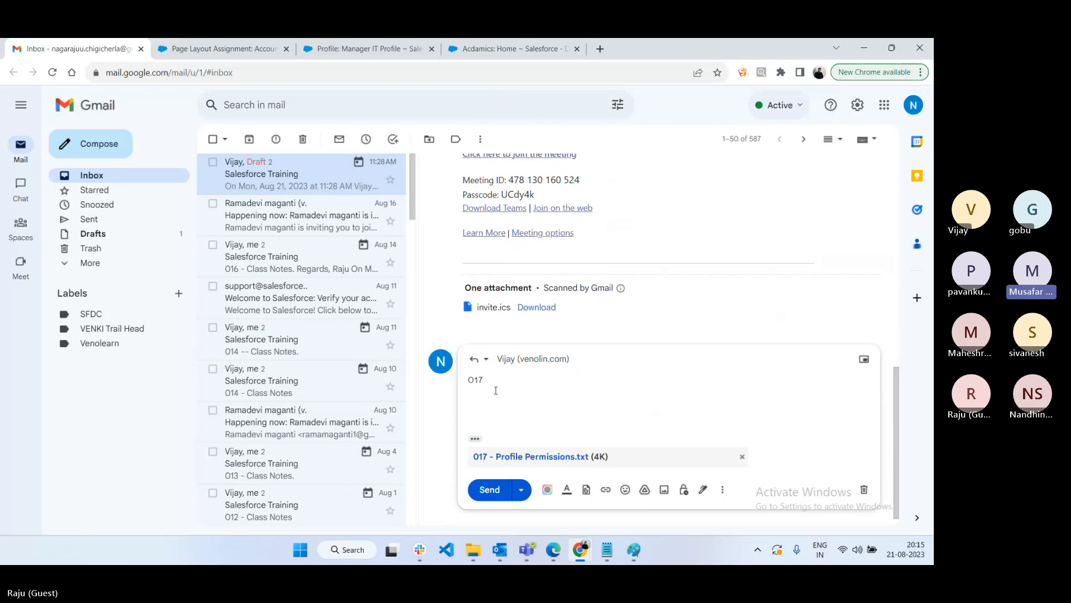
pyautogui.write('ass Notes.')
pyautogui.click(489, 489)
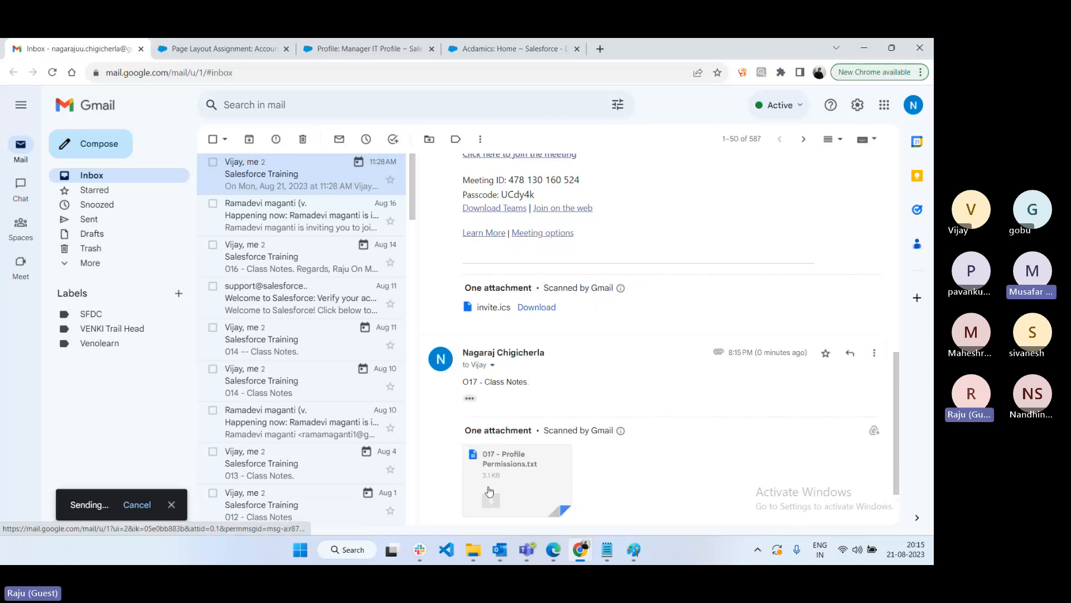
pyautogui.click(357, 48)
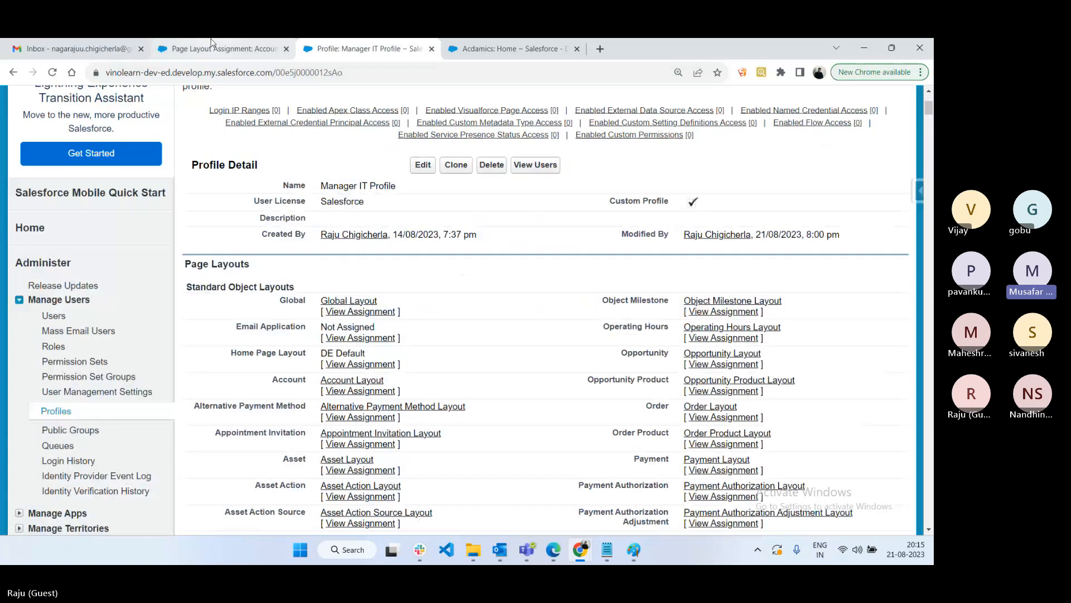
# - Open the All Users list under Manage Users and edit the user holding Manager IT Profile
pyautogui.click(212, 44)
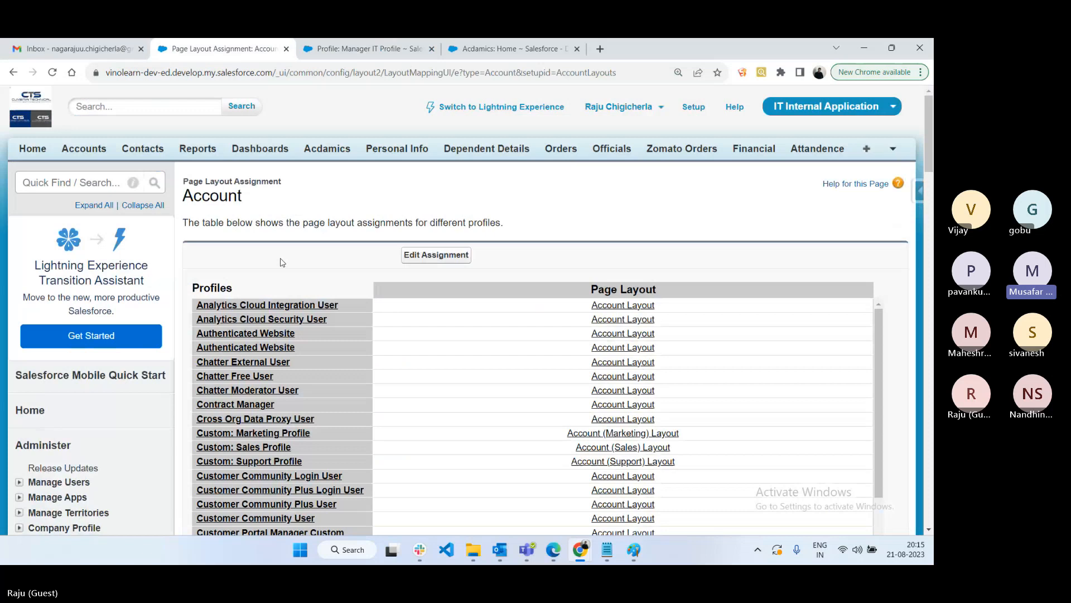
pyautogui.scroll(-2, 31, 373)
pyautogui.click(31, 363)
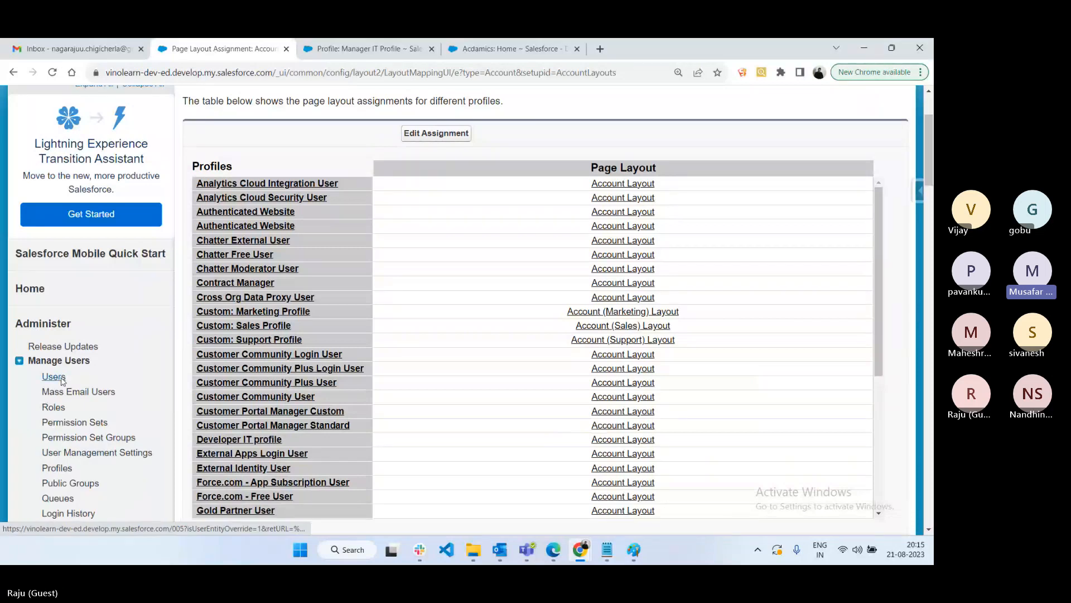
pyautogui.click(54, 377)
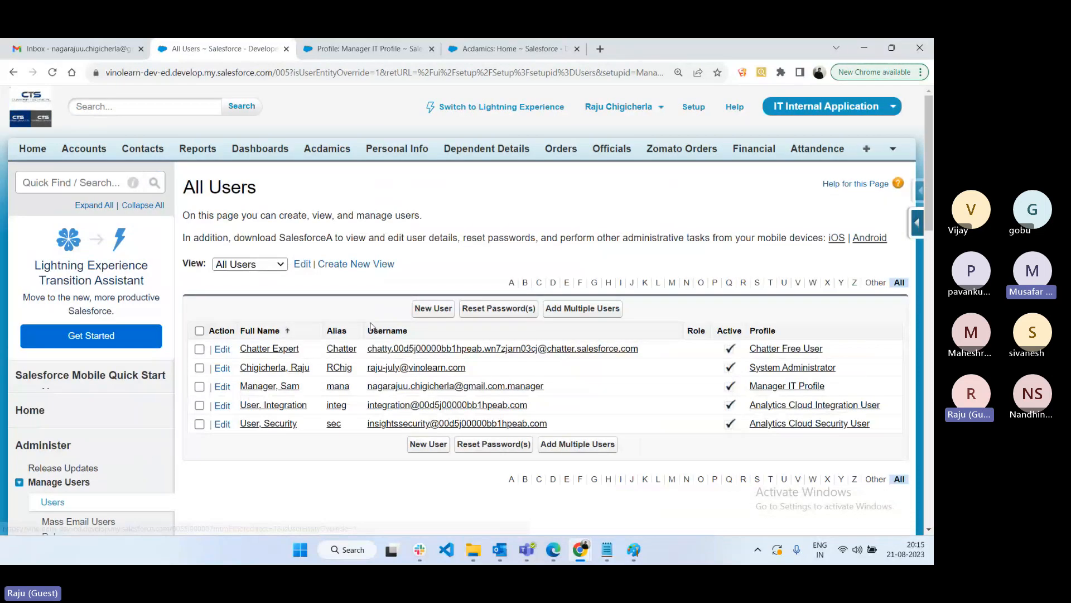
pyautogui.scroll(-3, 372, 327)
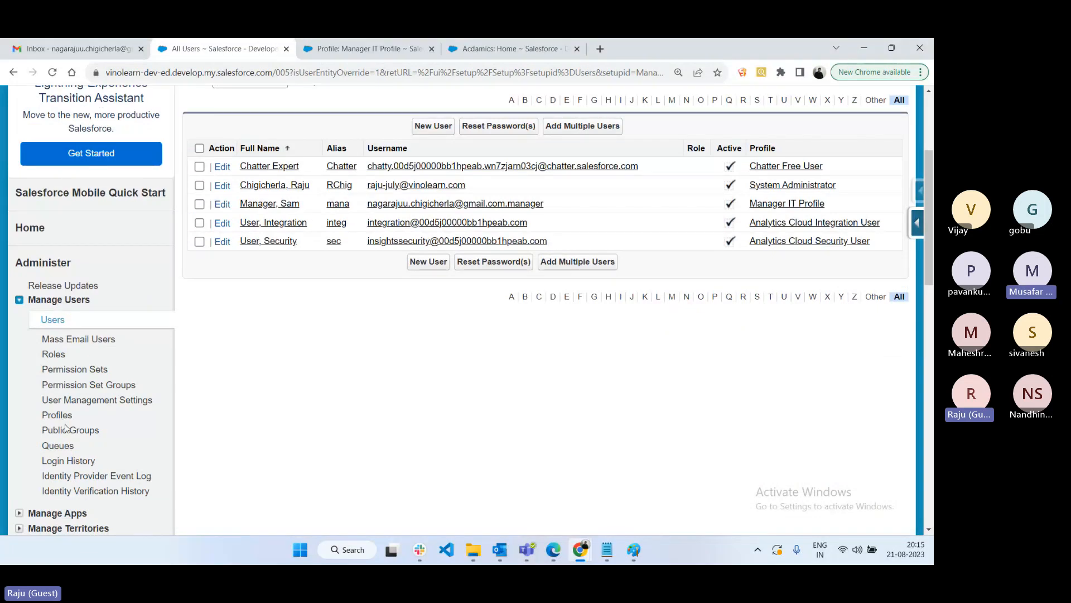
pyautogui.scroll(-1, 346, 418)
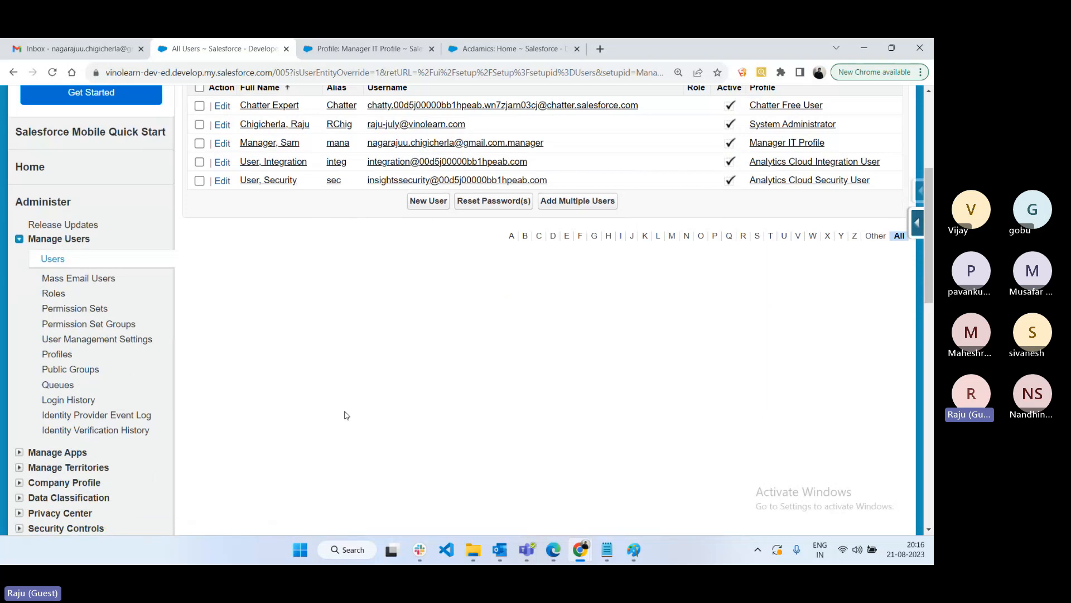
pyautogui.scroll(3, 328, 397)
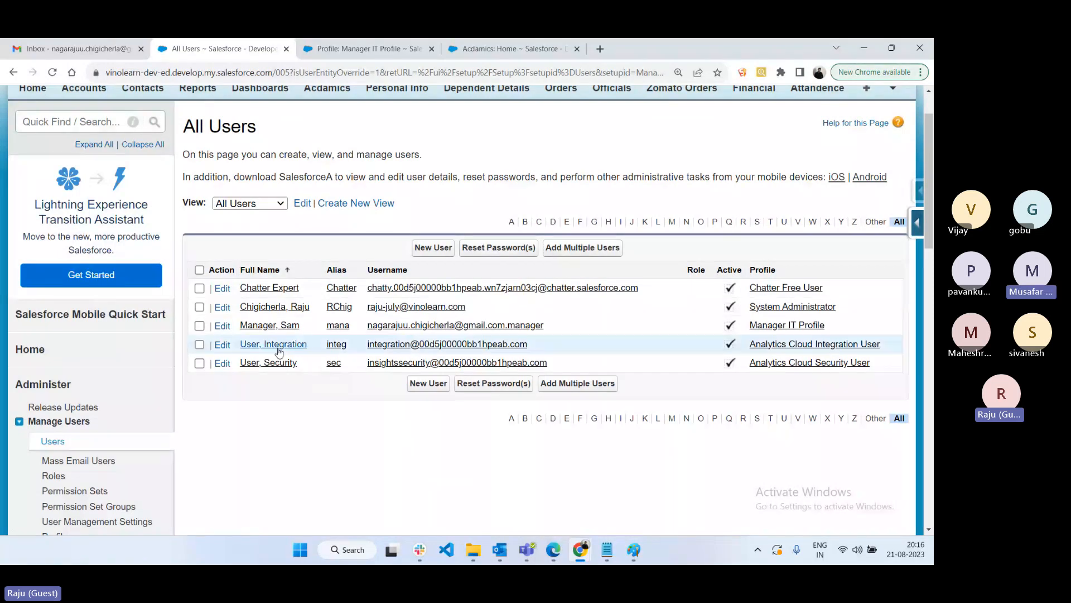
pyautogui.moveTo(314, 307); pyautogui.dragTo(238, 306)
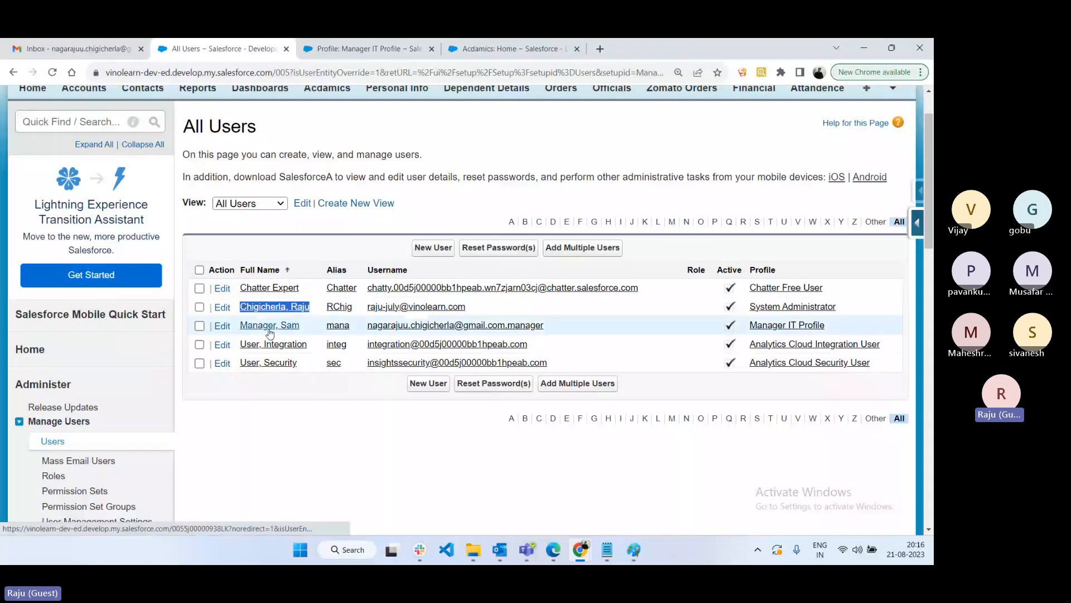
pyautogui.click(223, 330)
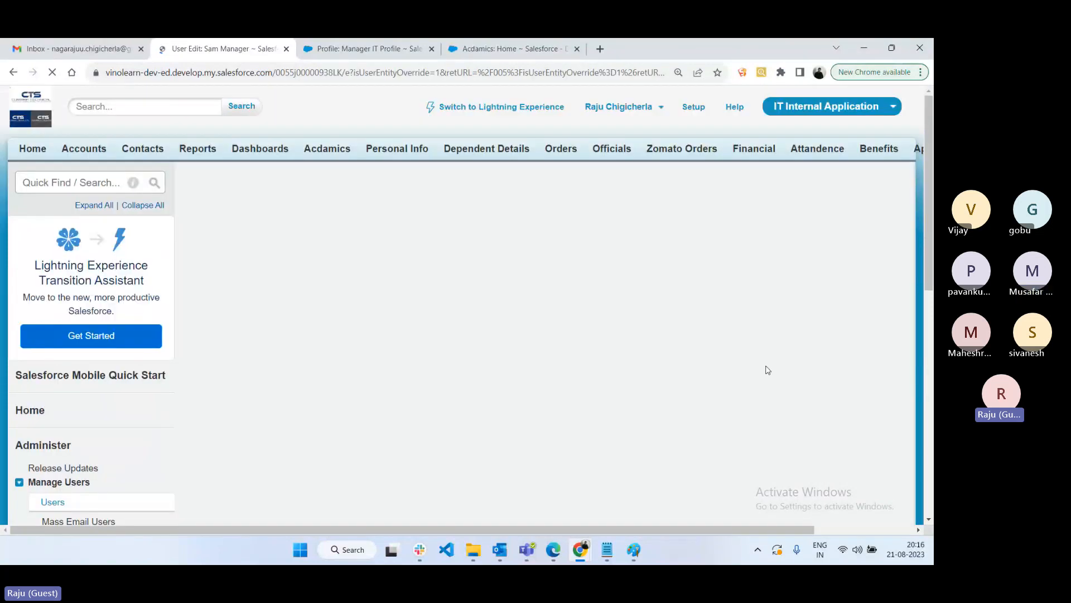
# - Keep Manager IT Profile in the Profile dropdown and cancel the user edit without saving
pyautogui.click(698, 319)
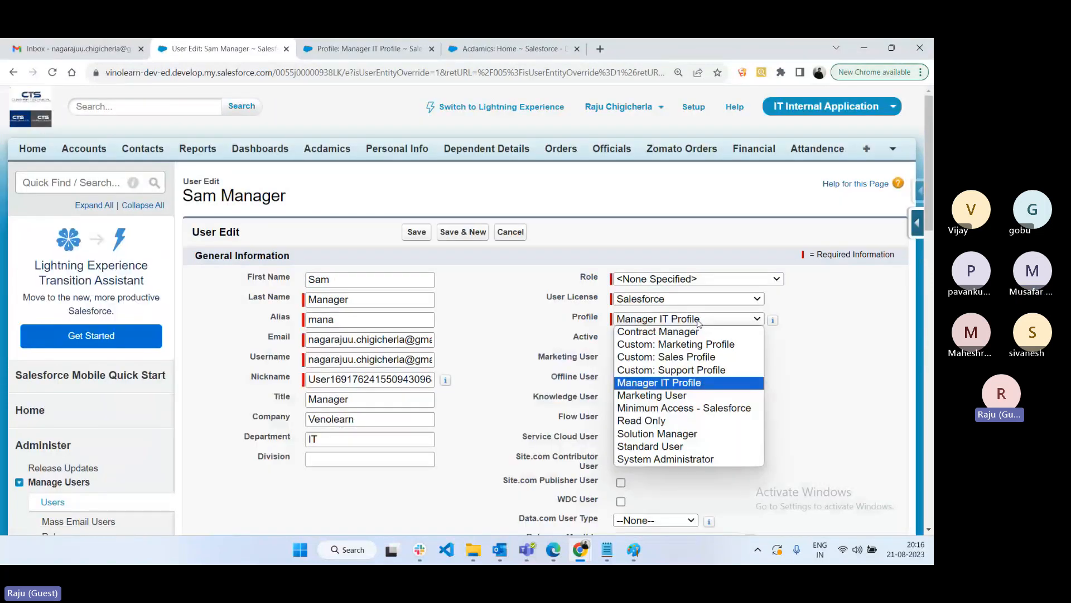
pyautogui.click(697, 383)
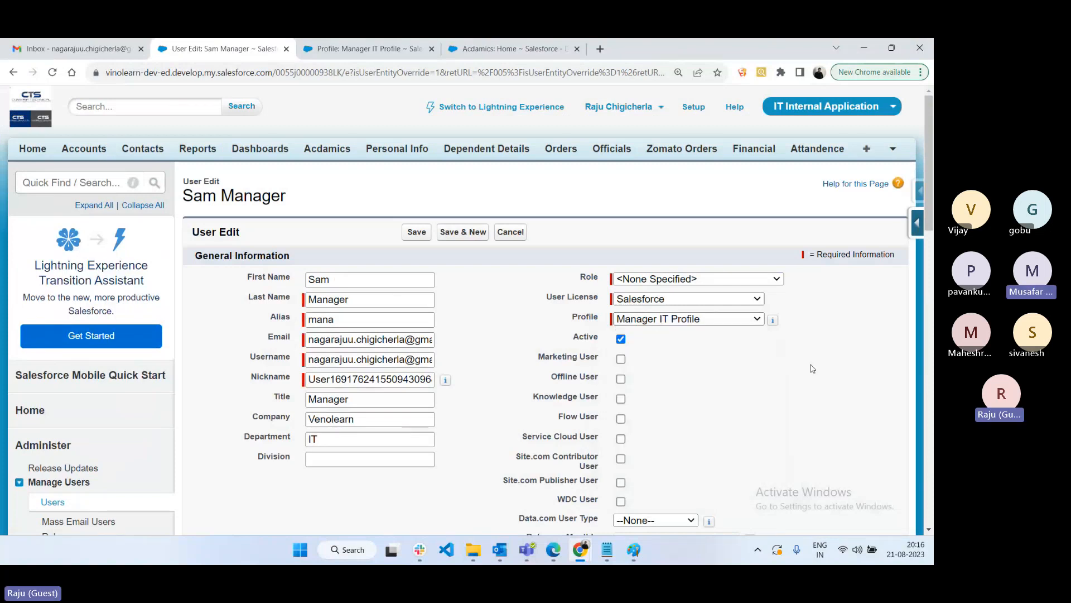
pyautogui.click(511, 232)
# - Glance at the Profile Permissions notes, then go back to the All Users page in Chrome
pyautogui.click(607, 551)
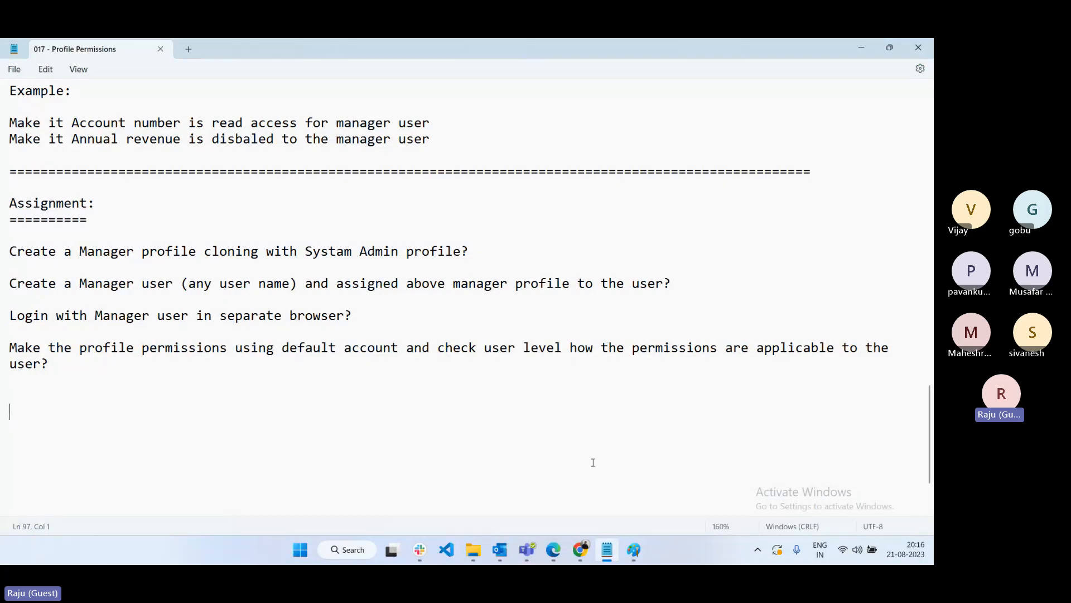
pyautogui.click(580, 551)
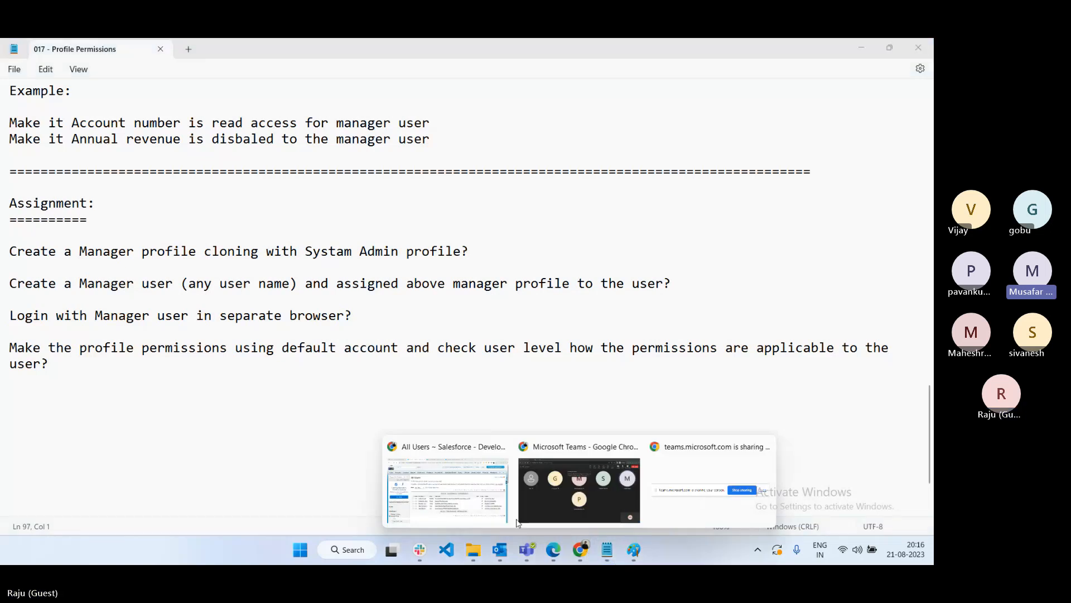
pyautogui.click(502, 491)
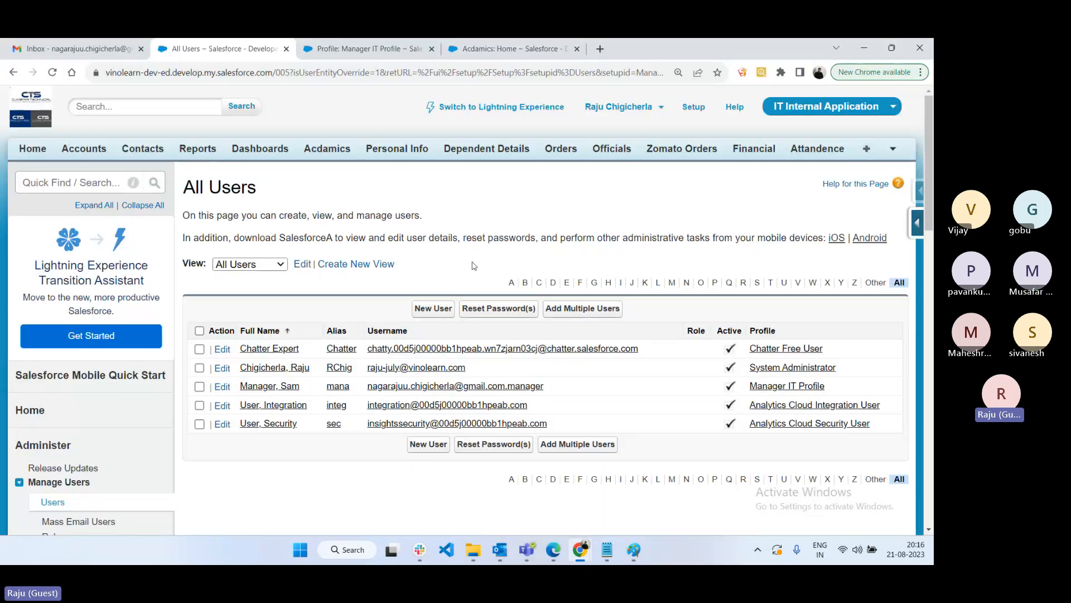
# - Open the Company Information page from Company Profile in the Setup sidebar
pyautogui.scroll(-5, 489, 267)
pyautogui.scroll(-2, 124, 431)
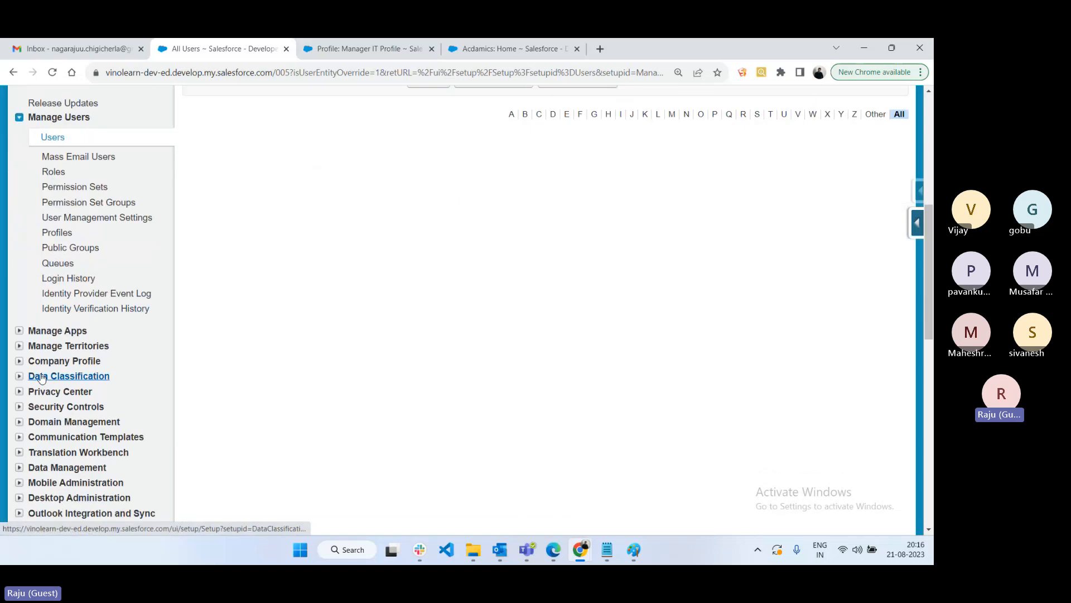
pyautogui.click(64, 360)
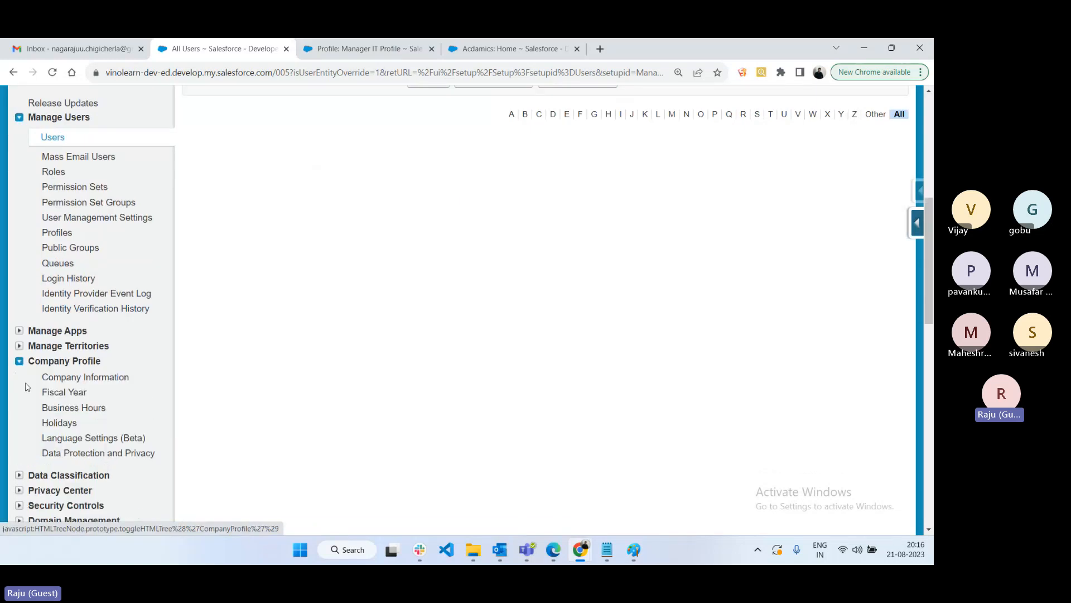
pyautogui.click(114, 379)
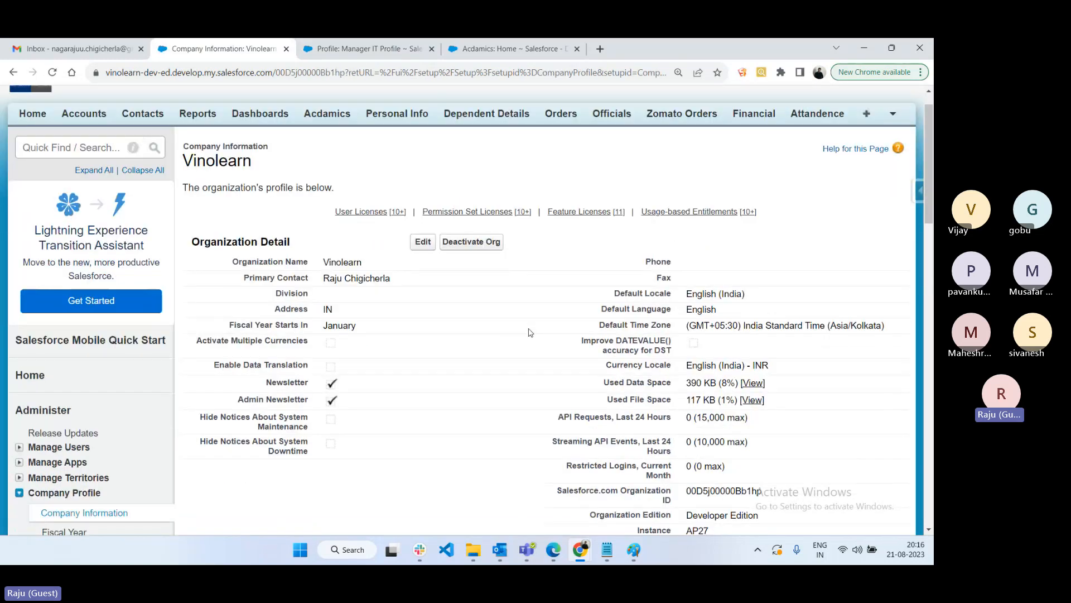
pyautogui.scroll(-8, 530, 333)
pyautogui.scroll(3, 530, 332)
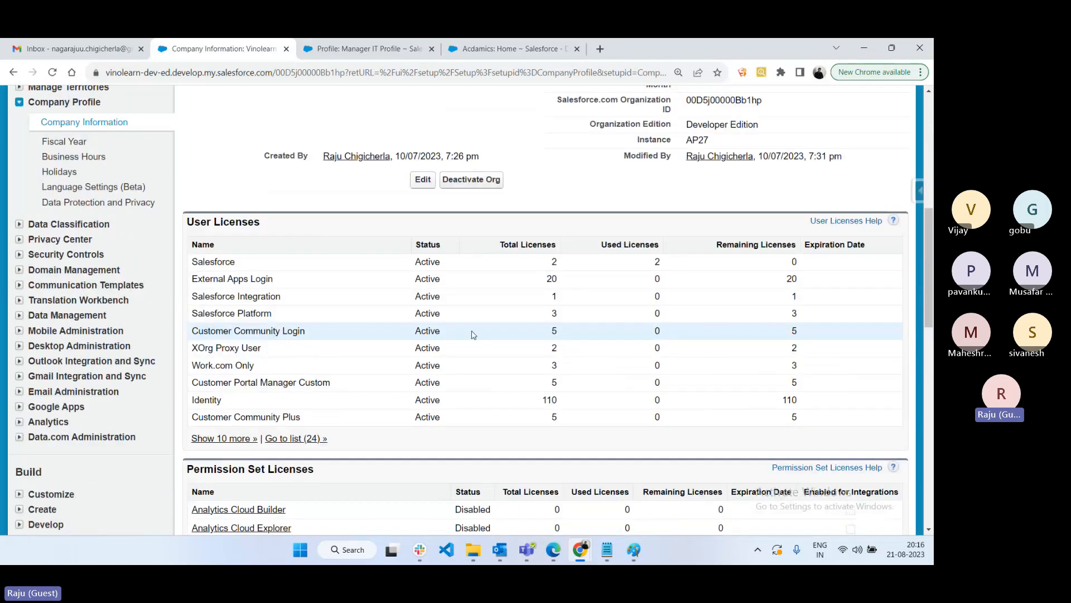
# - Review the User Licenses table, highlighting the Salesforce Platform row and its total of 3
pyautogui.moveTo(201, 315); pyautogui.dragTo(562, 319)
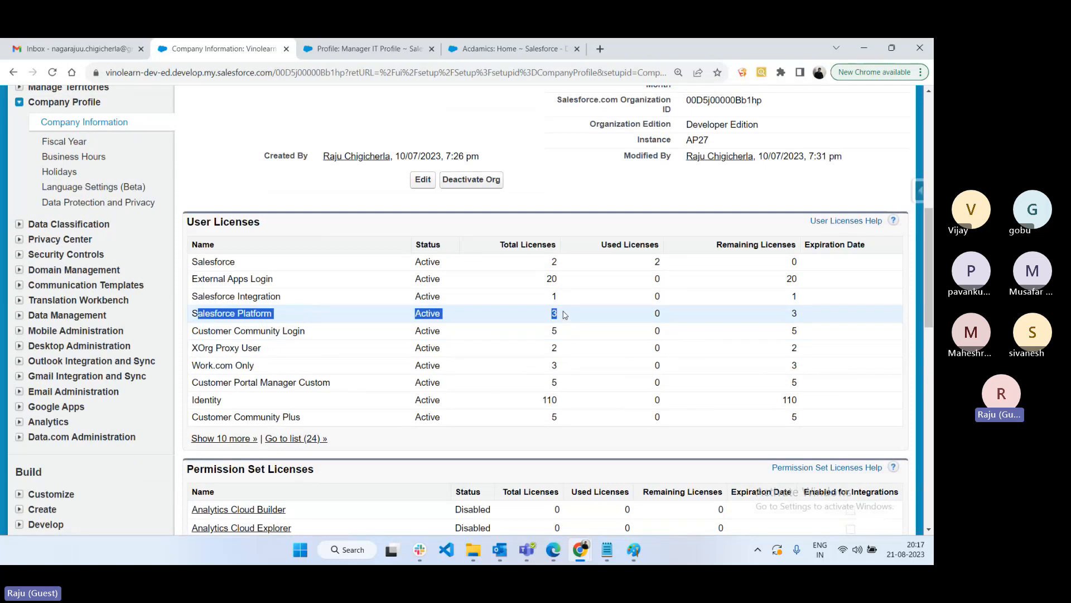
pyautogui.moveTo(569, 321); pyautogui.dragTo(545, 314)
pyautogui.scroll(2, 600, 348)
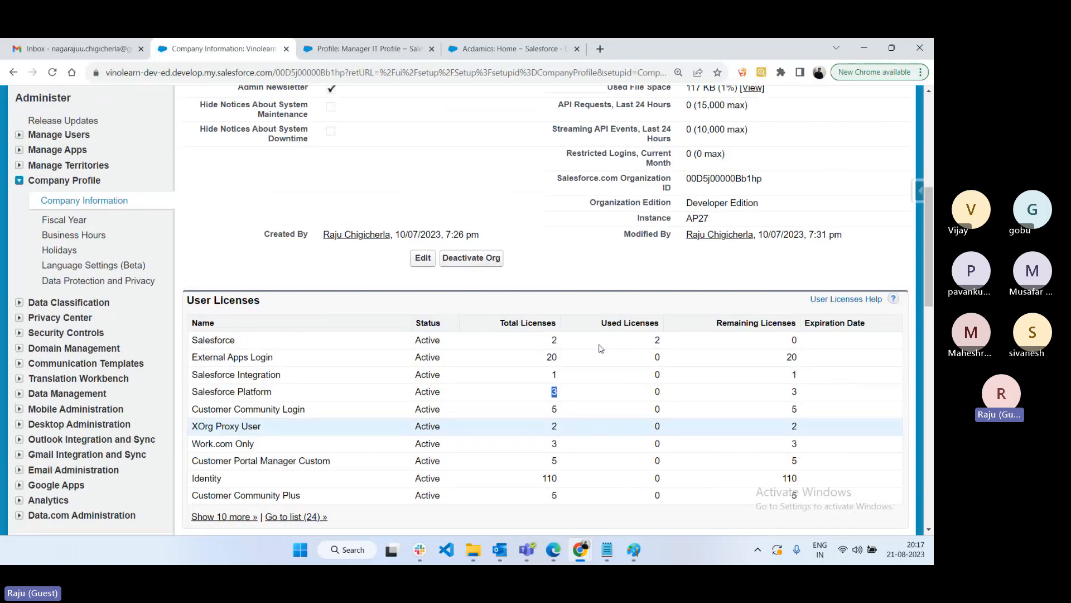
pyautogui.scroll(2, 600, 348)
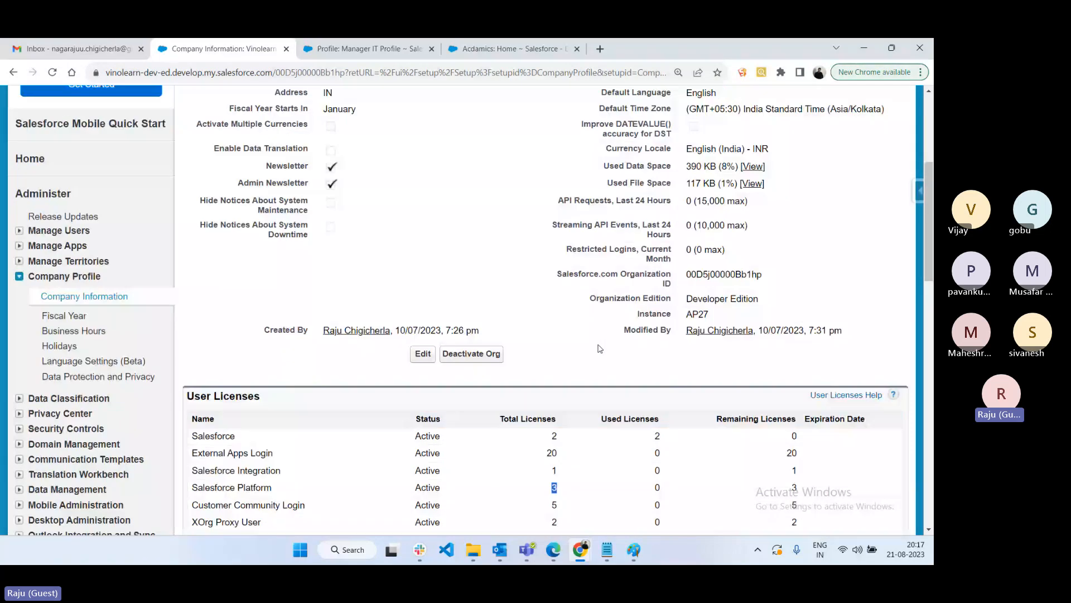
pyautogui.scroll(-4, 600, 349)
pyautogui.moveTo(272, 313); pyautogui.dragTo(346, 239)
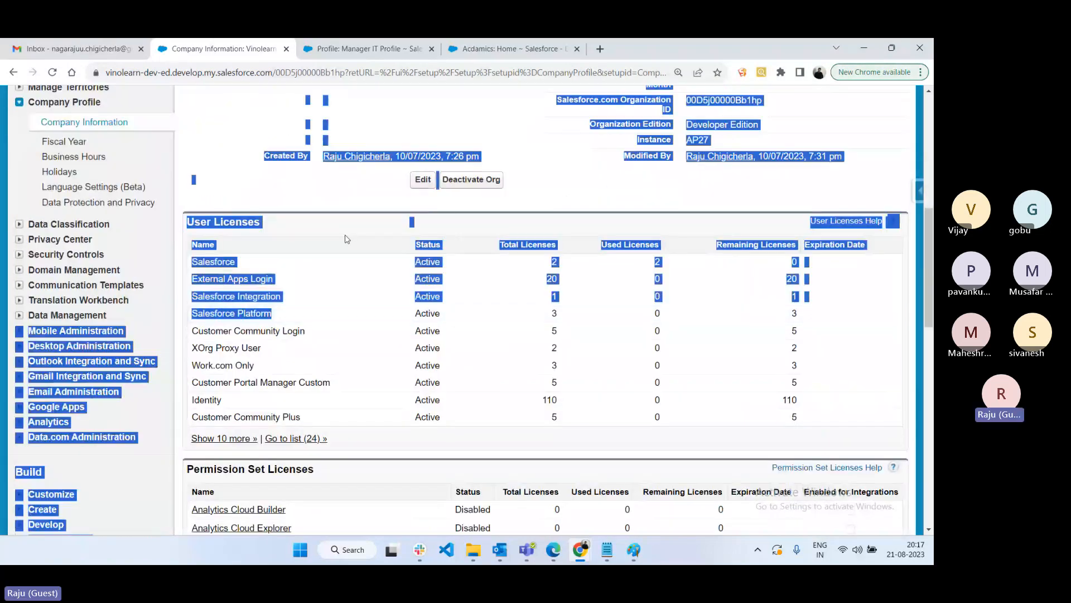
pyautogui.click(352, 204)
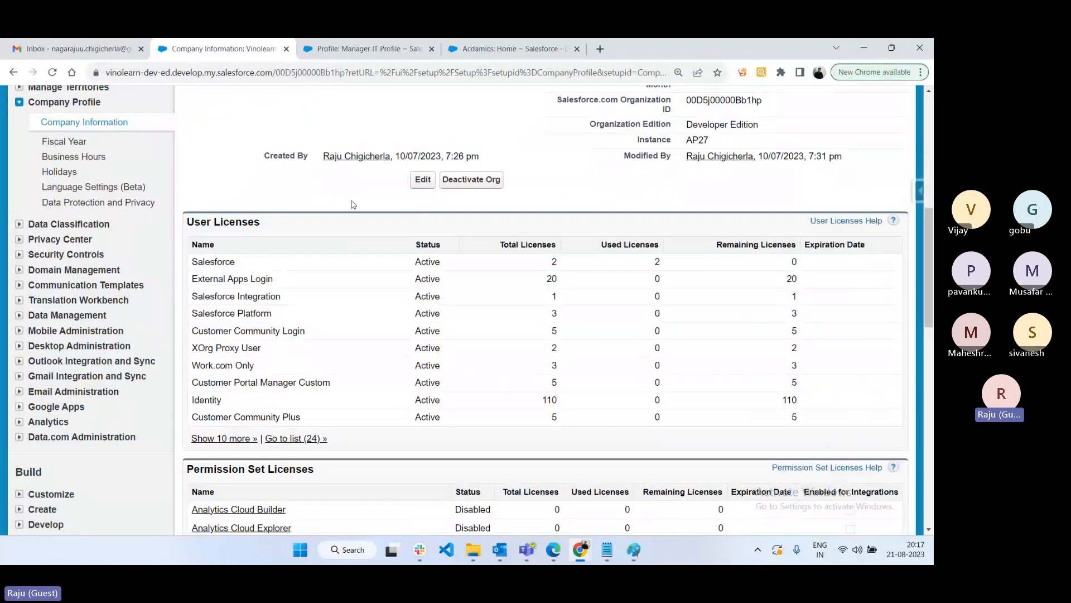